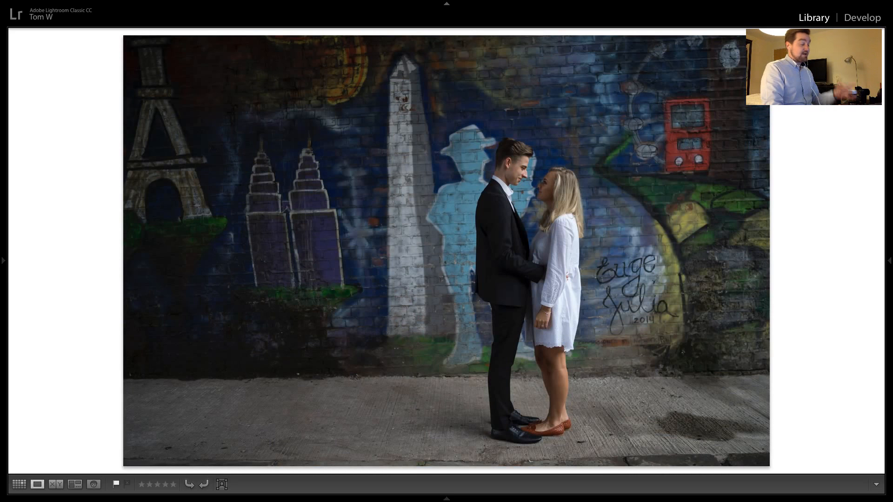
# Compare the close-up mural photo of the couple with the neighbouring full-length shots
pyautogui.press('Right')
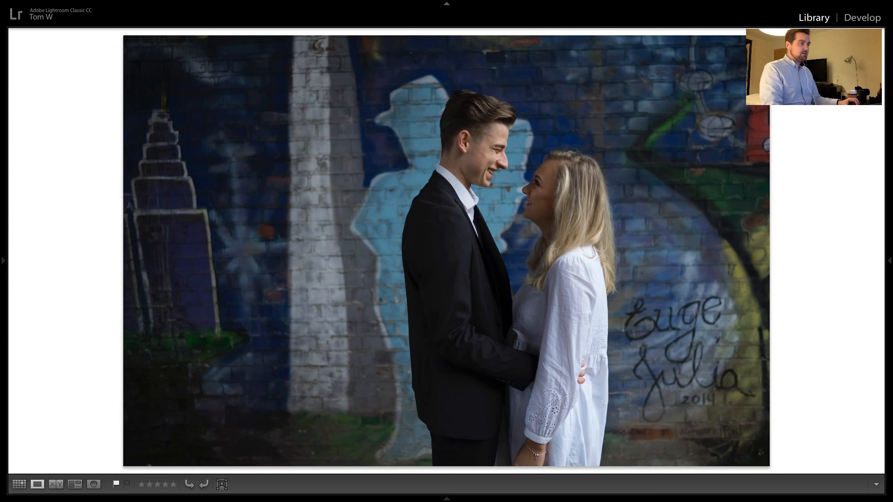
pyautogui.press('Left')
pyautogui.press('Left')
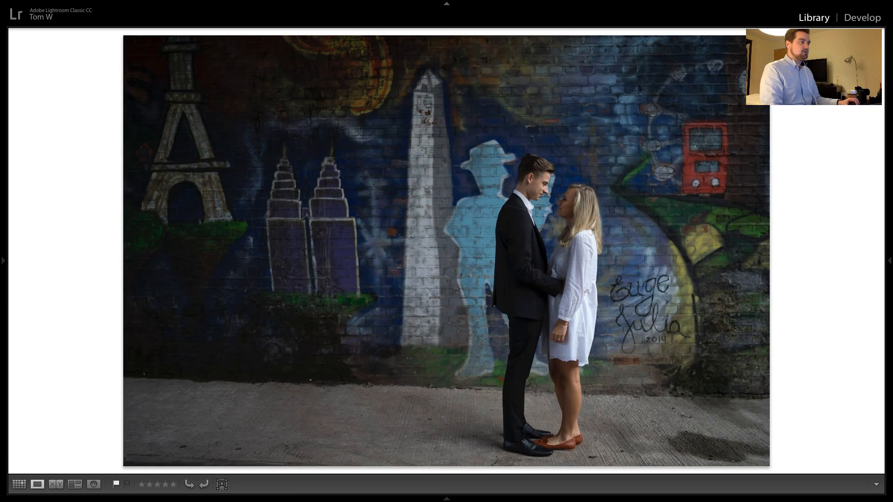
pyautogui.press('Right')
pyautogui.press('Right')
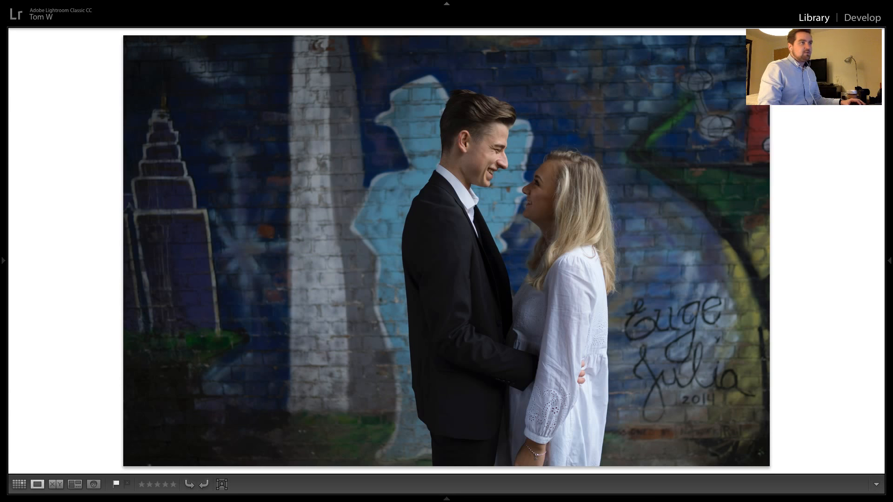
# Open the first photo of the grid, the couple's close-up at the mural, in the Develop module
pyautogui.press('g')
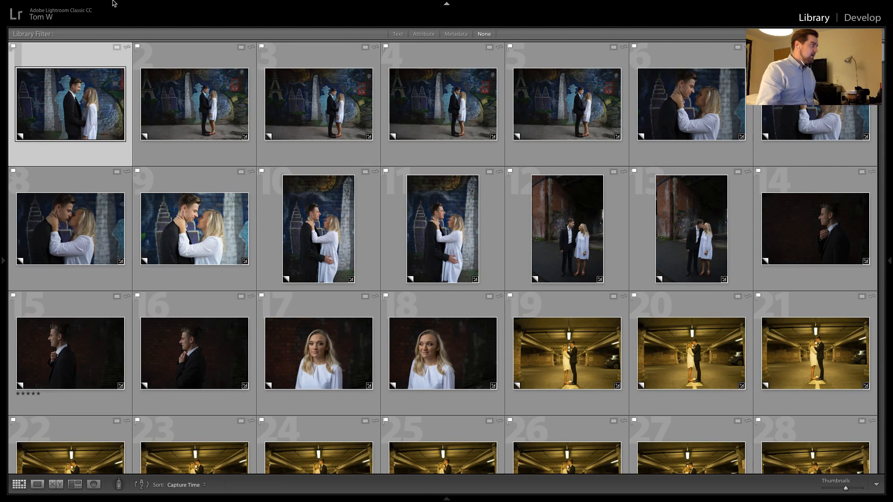
pyautogui.doubleClick(85, 98)
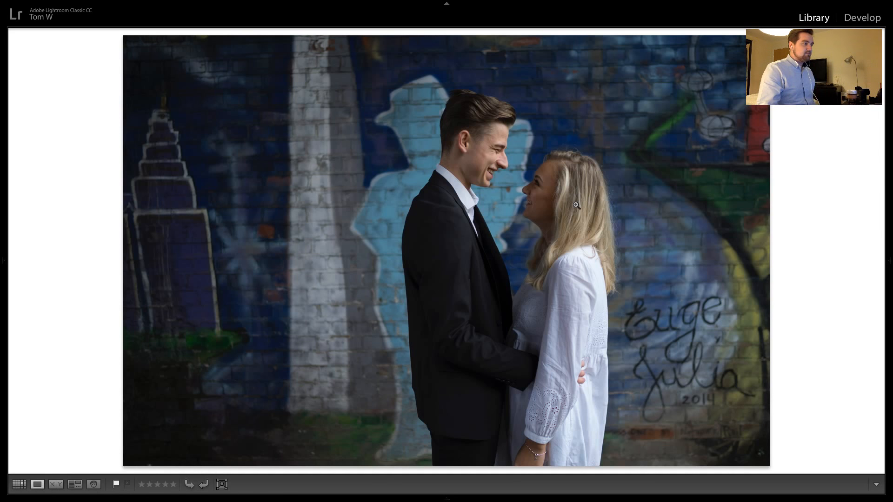
pyautogui.click(874, 18)
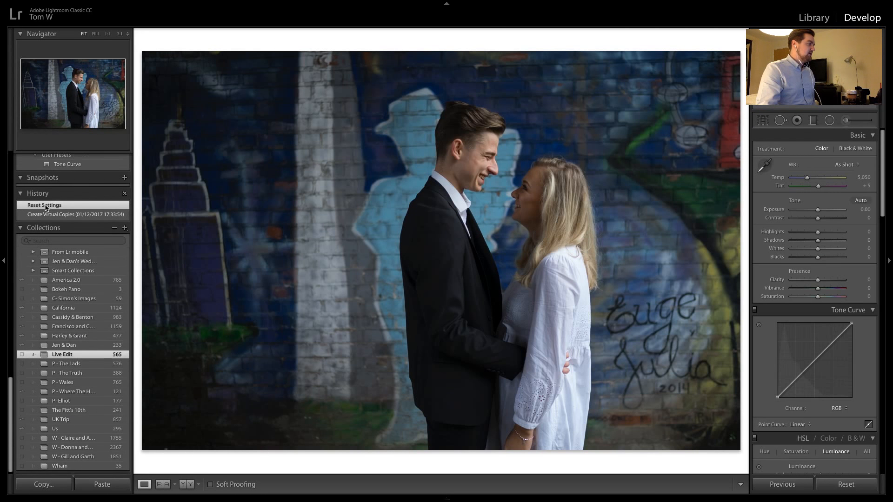
pyautogui.scroll(15, 46, 208)
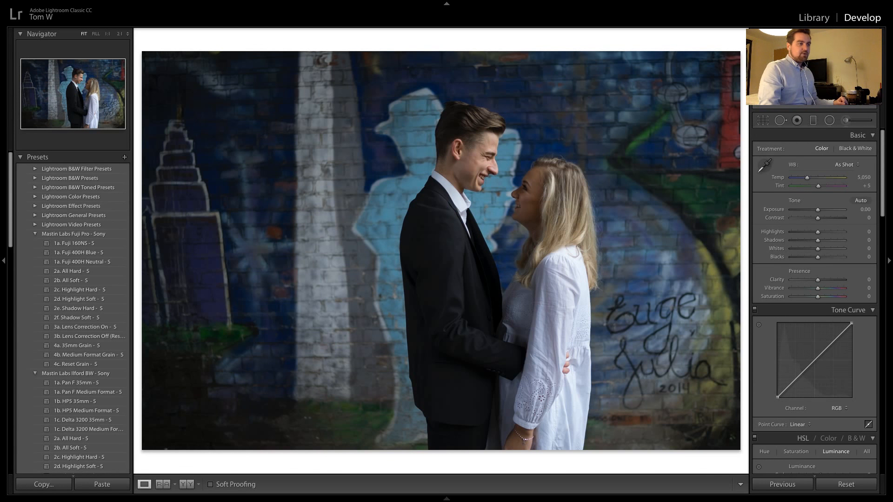
# Try an exposure of +0.70, a clarity of +23 and a lower orange luminance, resetting each to 0
pyautogui.moveTo(817, 210); pyautogui.dragTo(822, 211)
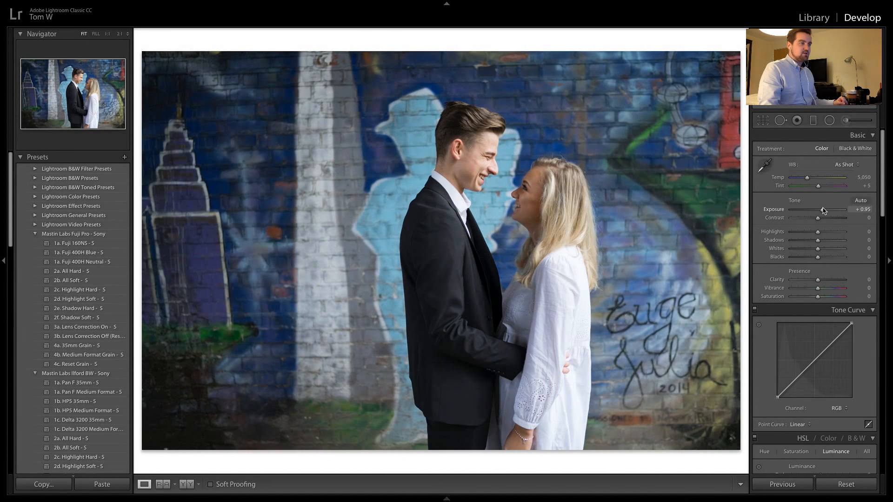
pyautogui.doubleClick(822, 210)
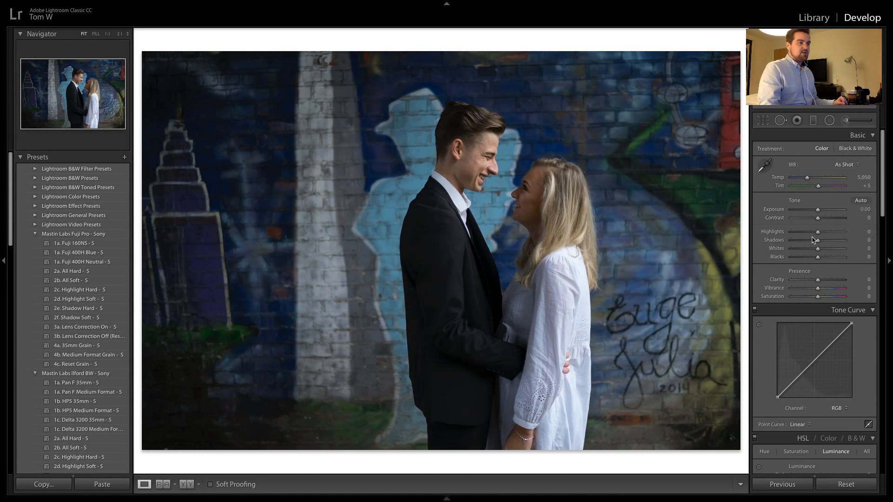
pyautogui.moveTo(817, 280)
pyautogui.mouseDown()
pyautogui.moveTo(836, 282)
pyautogui.moveTo(824, 285)
pyautogui.mouseUp()
pyautogui.doubleClick(823, 282)
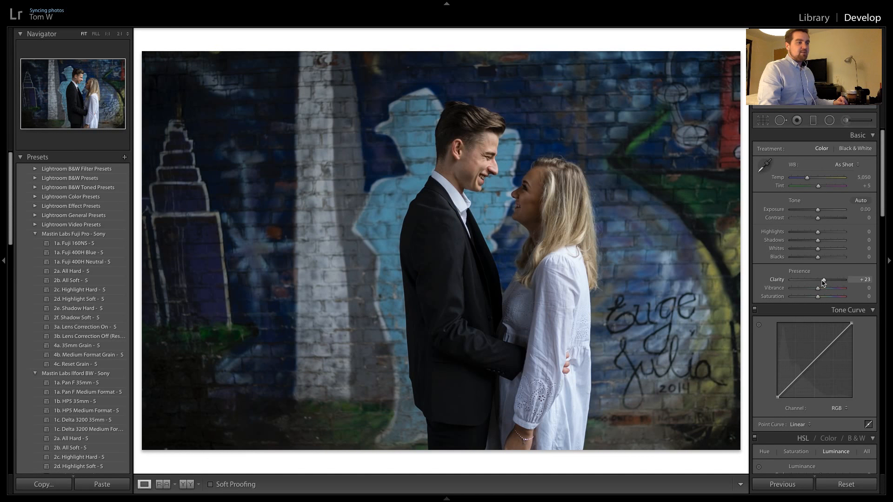
pyautogui.scroll(-3, 872, 221)
pyautogui.scroll(-1, 872, 221)
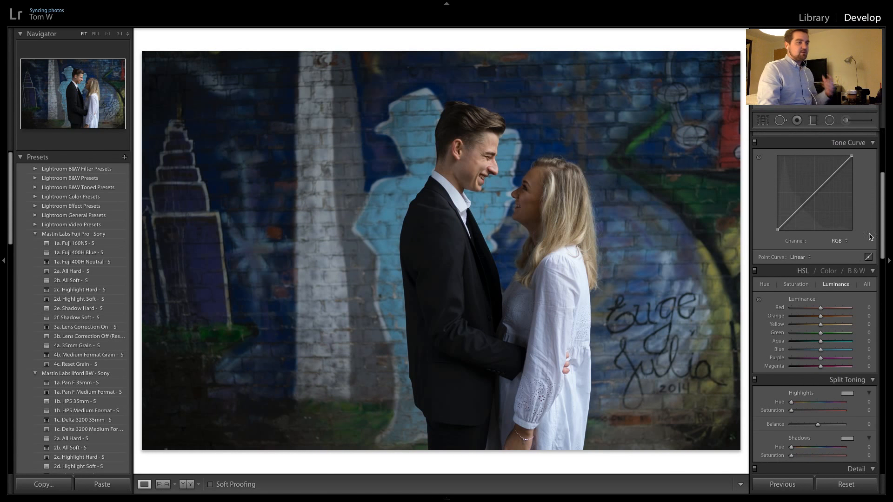
pyautogui.moveTo(821, 318); pyautogui.dragTo(814, 319)
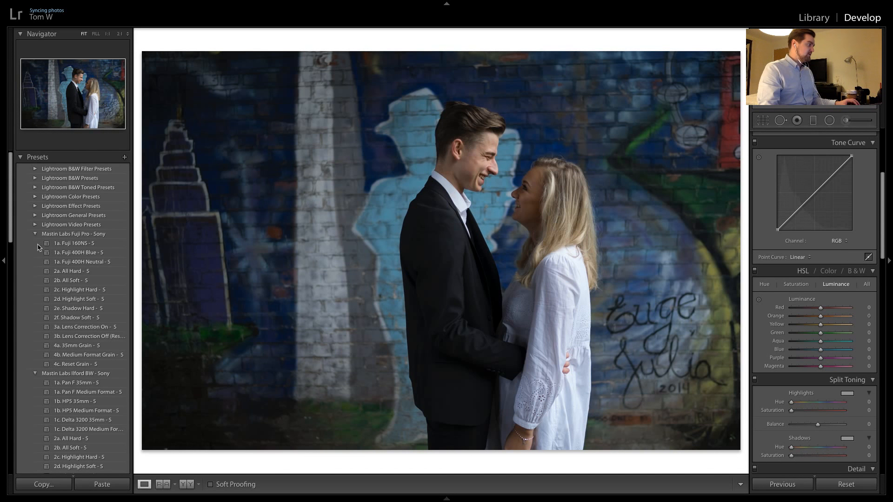
# Apply the 1a. Portra 400 - S preset from the Mastin Labs Portra - Sony set to the photo
pyautogui.scroll(-8, 83, 236)
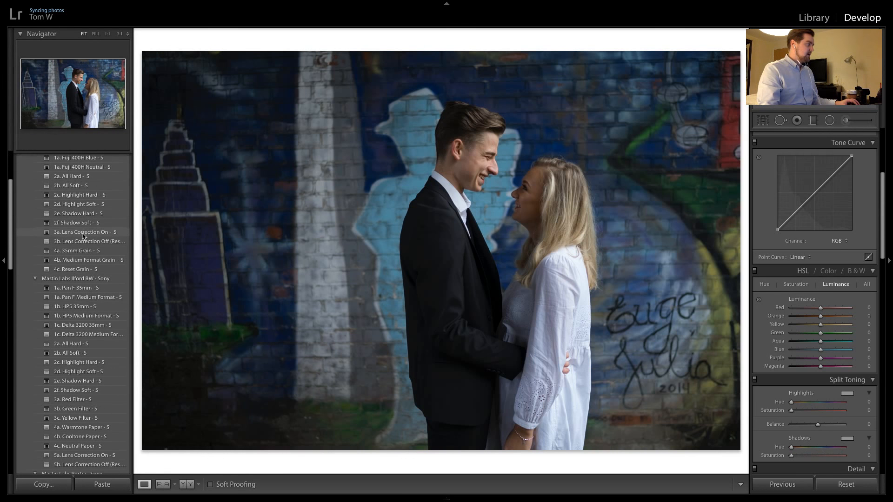
pyautogui.scroll(-2, 83, 236)
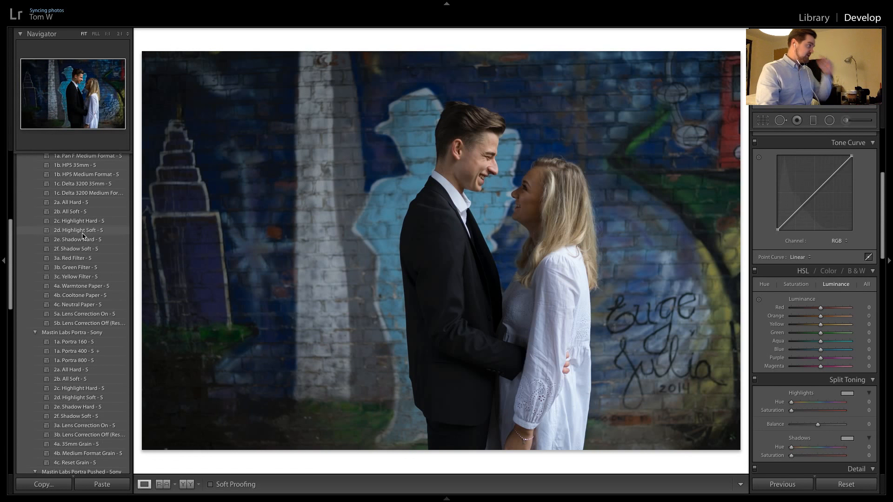
pyautogui.scroll(-4, 83, 236)
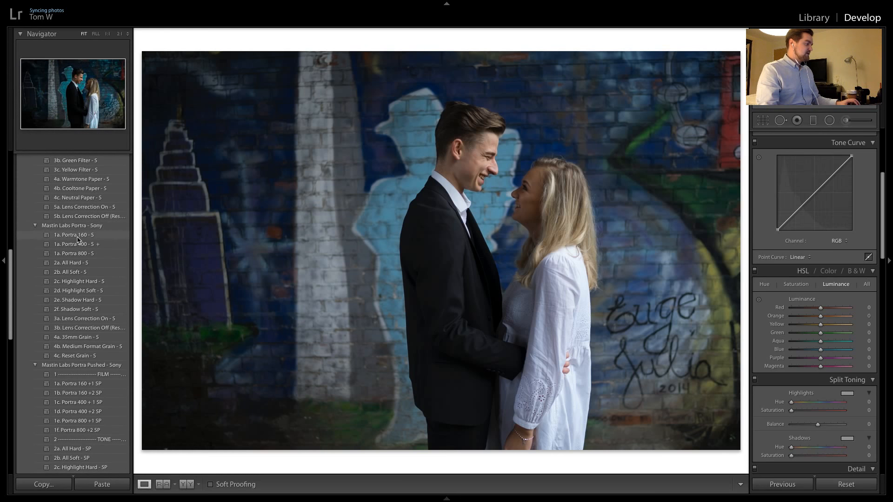
pyautogui.scroll(-2, 78, 239)
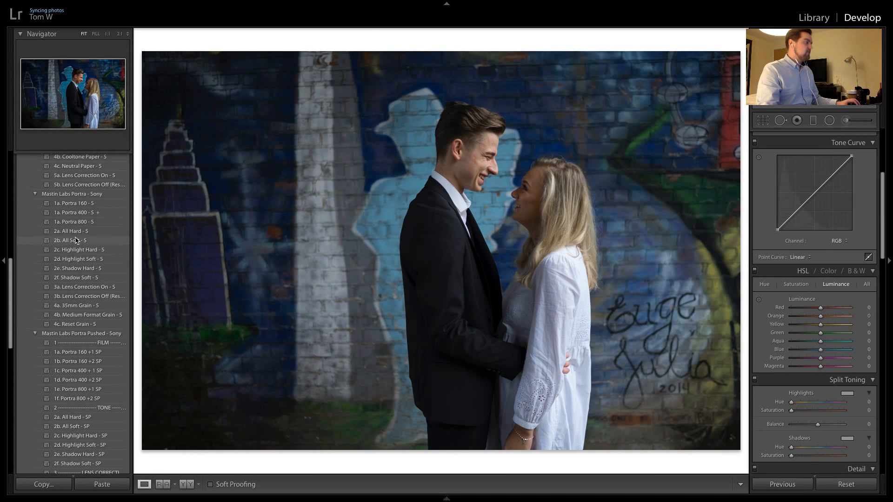
pyautogui.scroll(1, 77, 239)
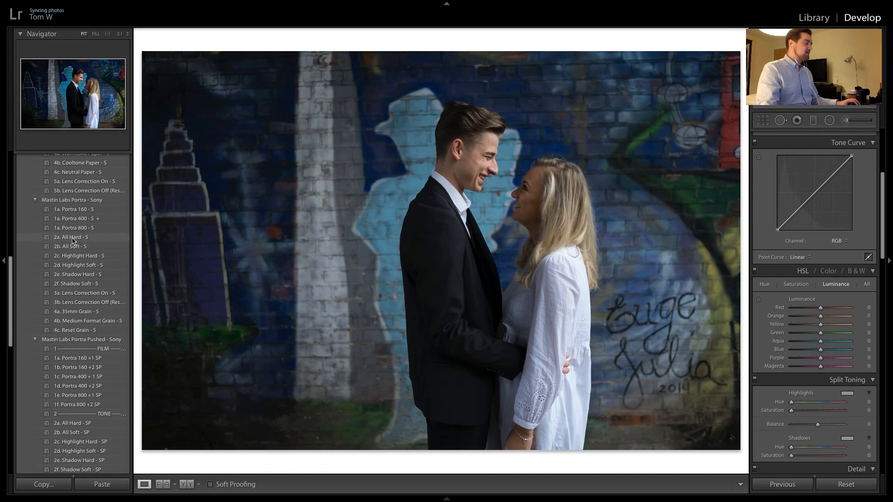
pyautogui.click(93, 223)
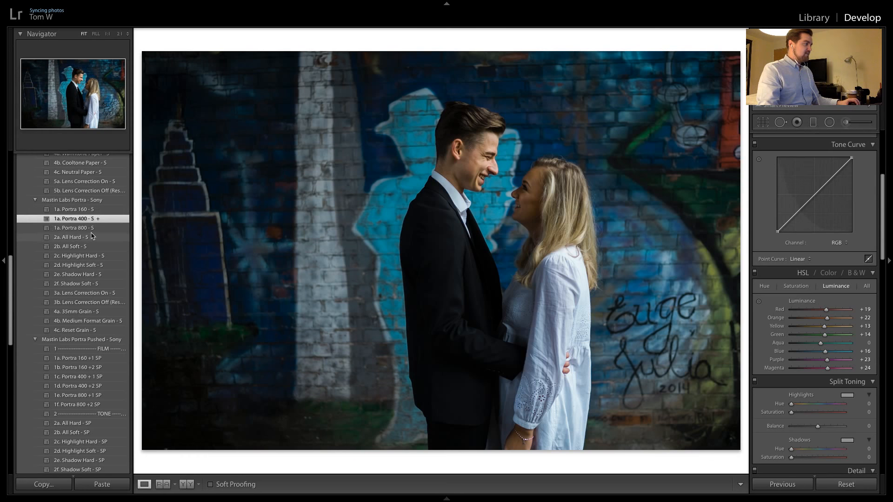
# Apply the 1a. Fuji 400H Neutral - S preset from the Mastin Labs Fuji Pro - Sony set
pyautogui.scroll(5, 79, 224)
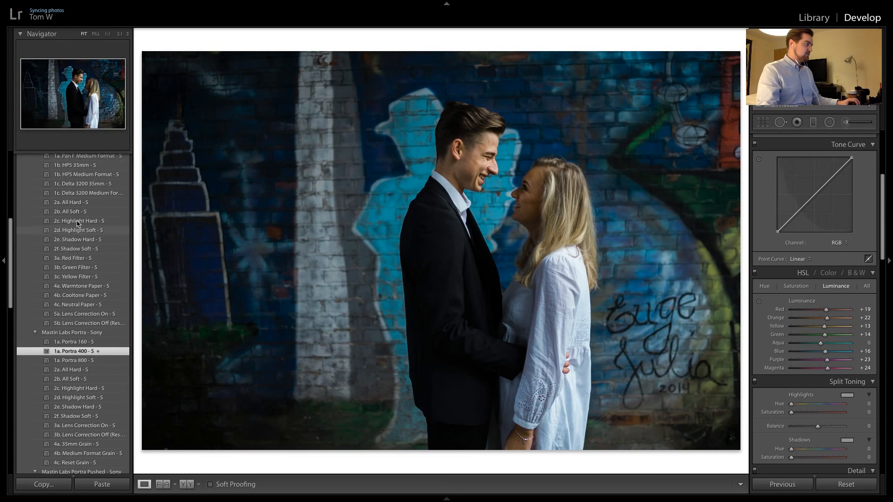
pyautogui.scroll(9, 78, 223)
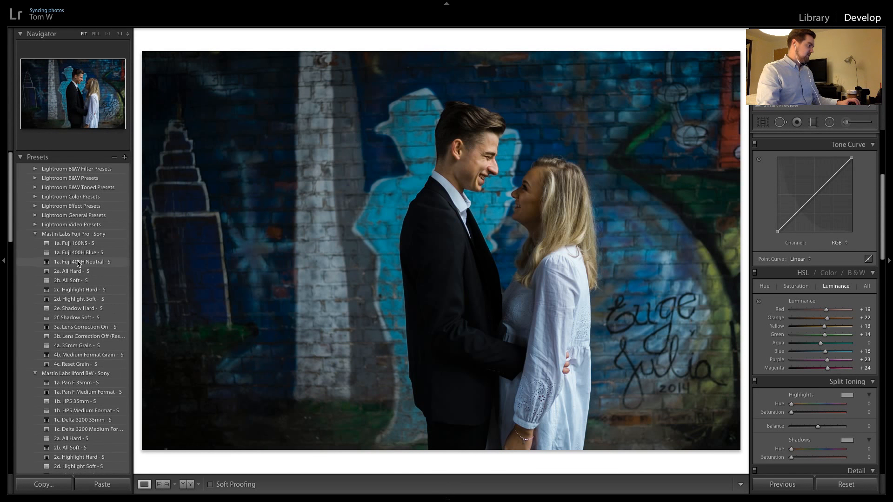
pyautogui.click(78, 263)
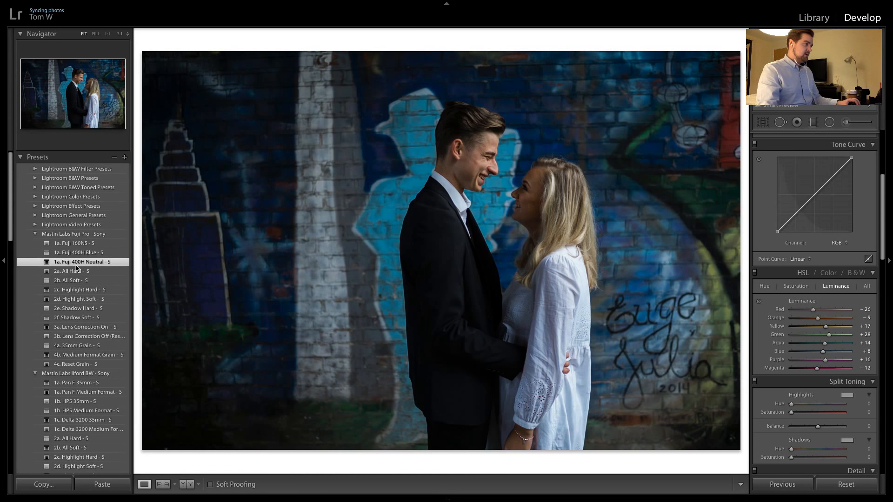
pyautogui.scroll(-10, 78, 269)
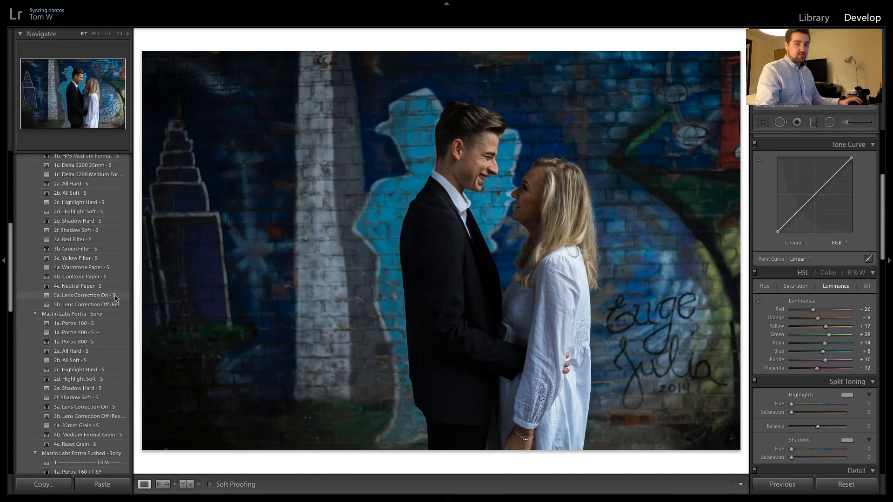
# Check the faces up close and raise the photo's exposure to +0.60
pyautogui.click(482, 146)
pyautogui.click(481, 147)
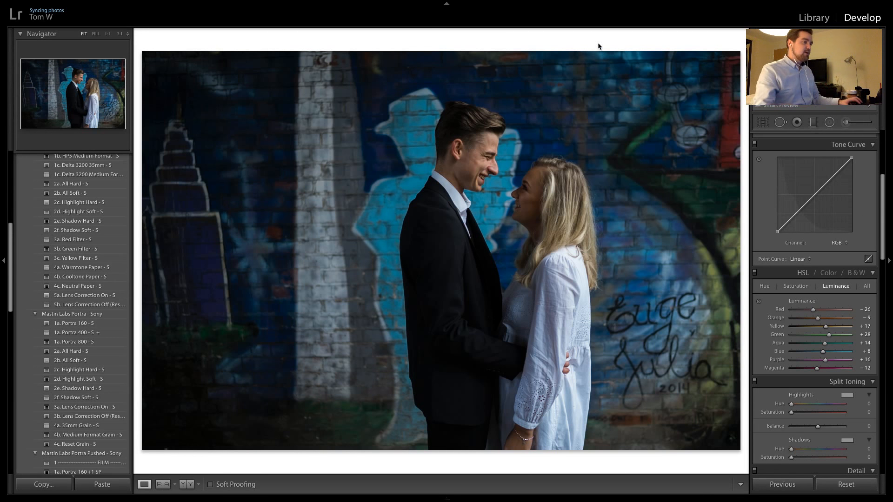
pyautogui.scroll(5, 800, 201)
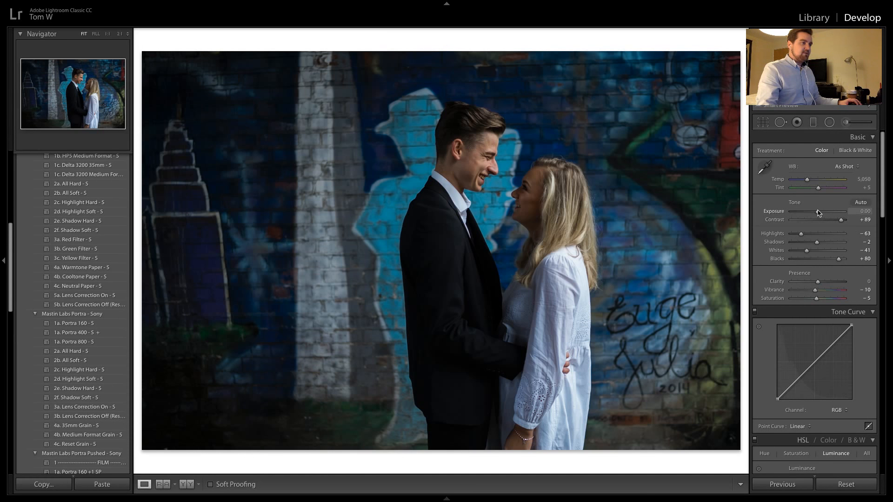
pyautogui.moveTo(818, 212); pyautogui.dragTo(821, 213)
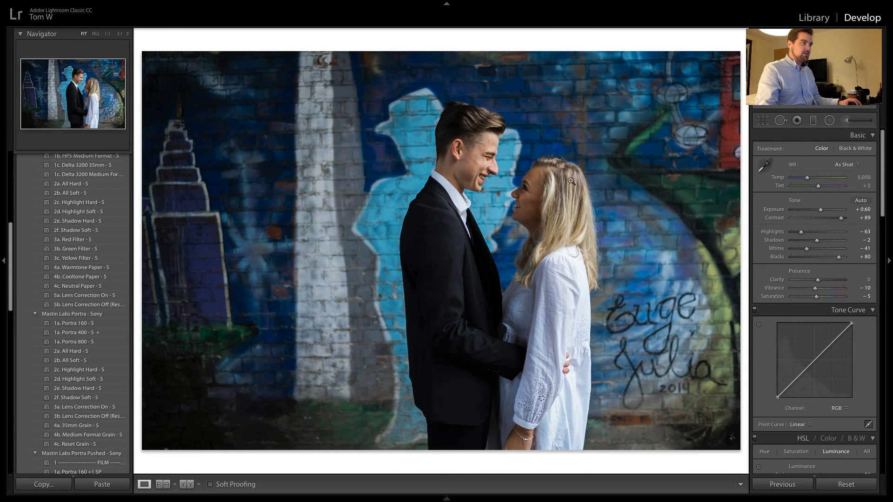
# Warm the white balance to a temperature of 5,817 while judging the couple's skin tones up close
pyautogui.click(491, 141)
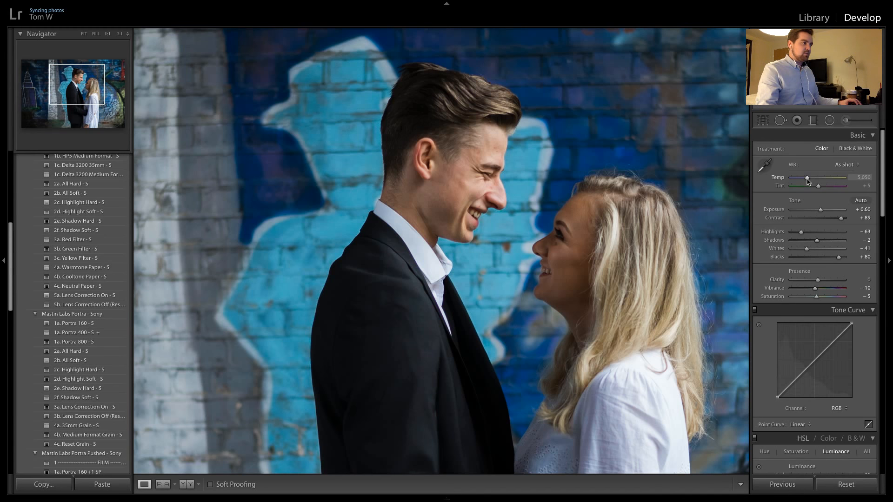
pyautogui.moveTo(807, 181); pyautogui.dragTo(811, 184)
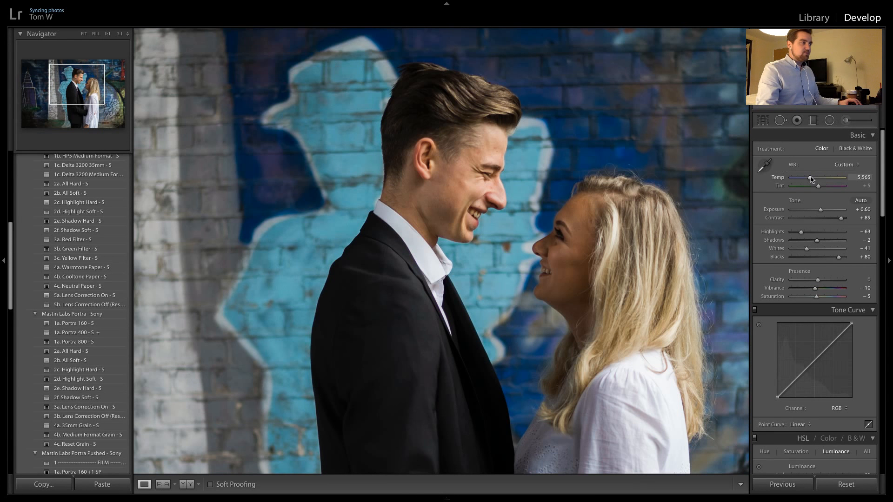
pyautogui.moveTo(811, 179); pyautogui.dragTo(813, 185)
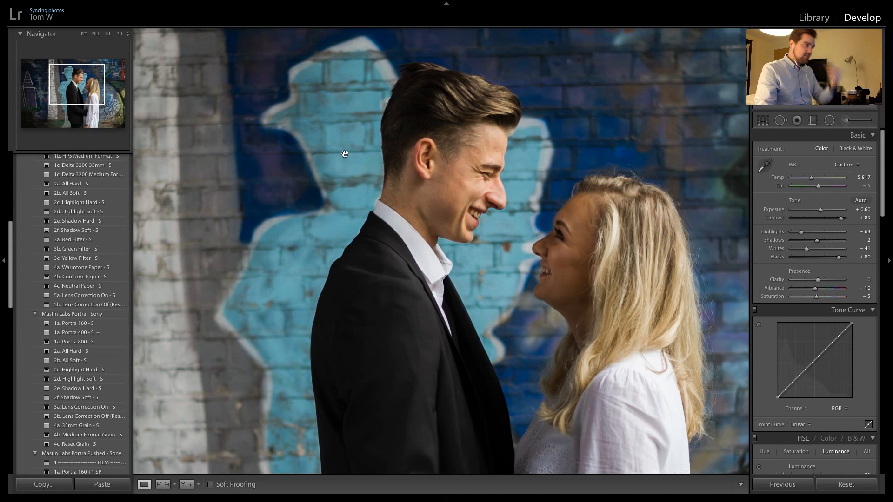
pyautogui.click(356, 136)
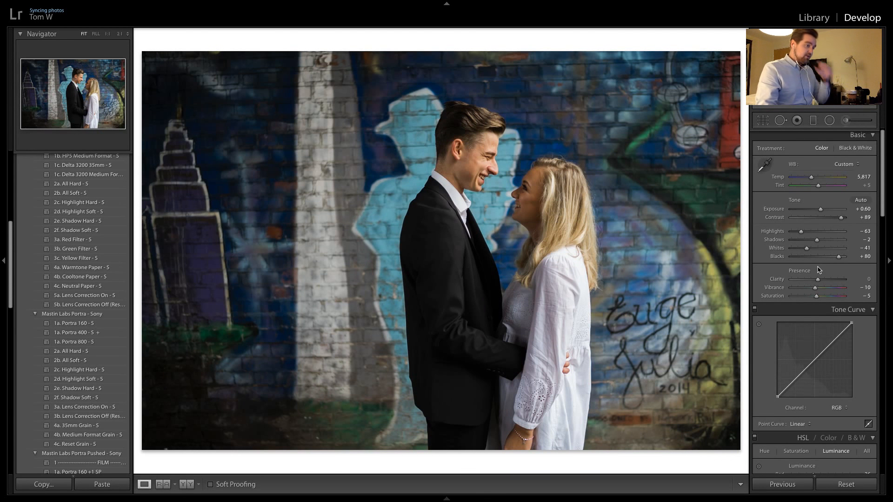
# Try the lens profile corrections on and off, leaving them disabled
pyautogui.scroll(-10, 818, 270)
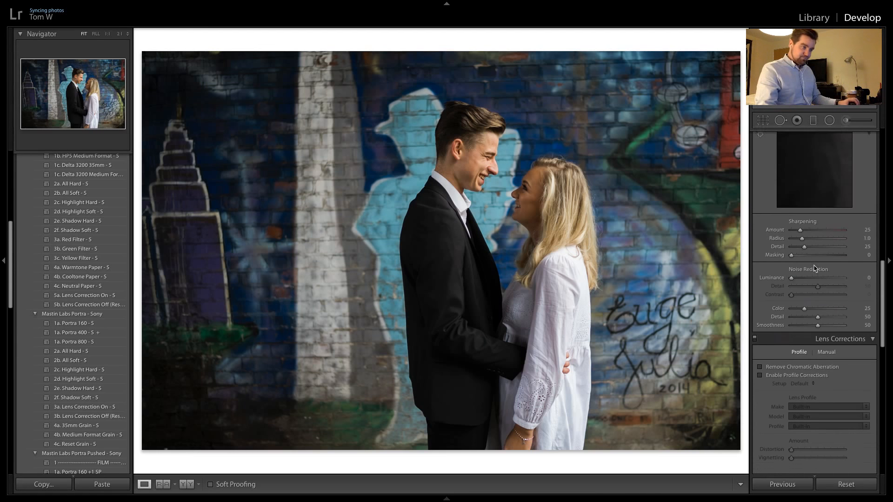
pyautogui.scroll(-2, 814, 269)
pyautogui.click(776, 327)
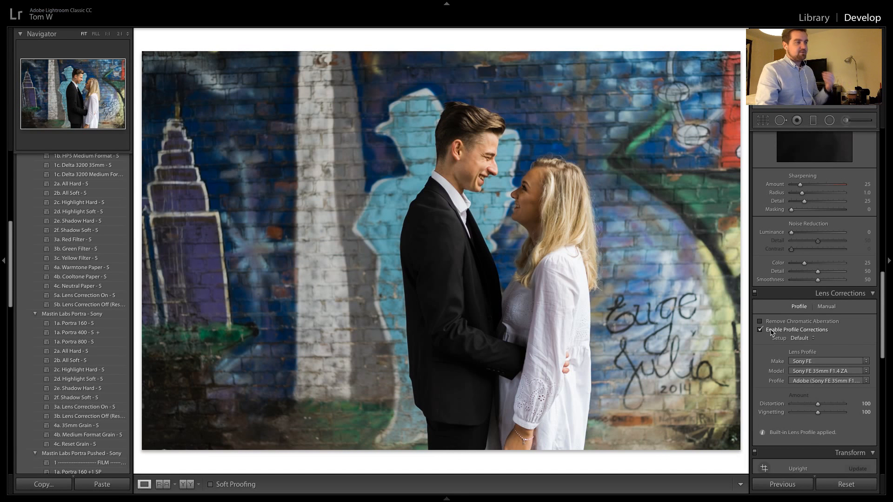
pyautogui.click(770, 330)
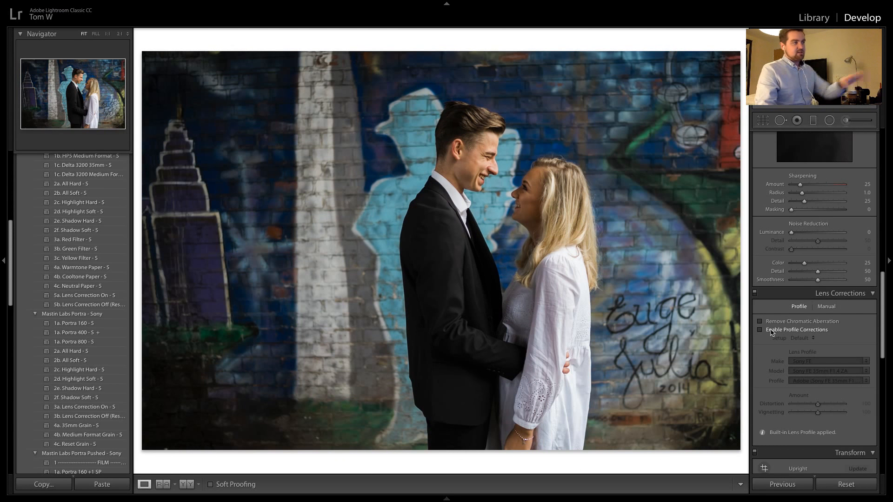
pyautogui.click(770, 331)
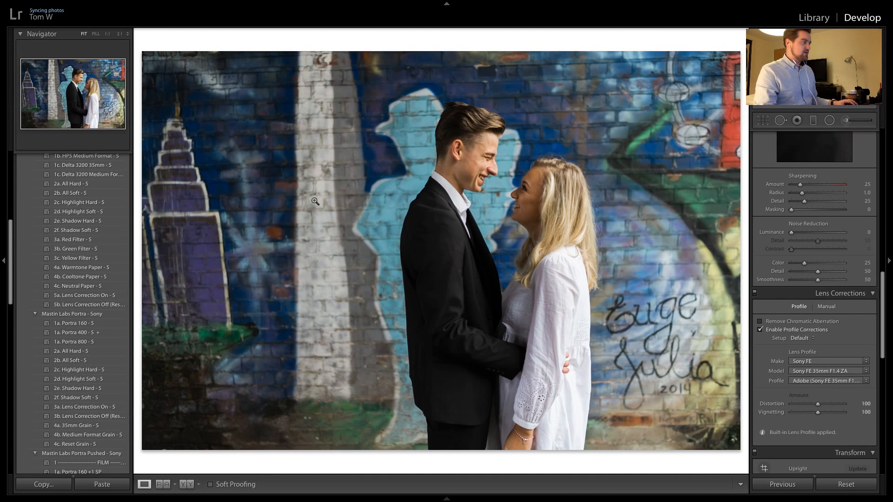
pyautogui.click(799, 331)
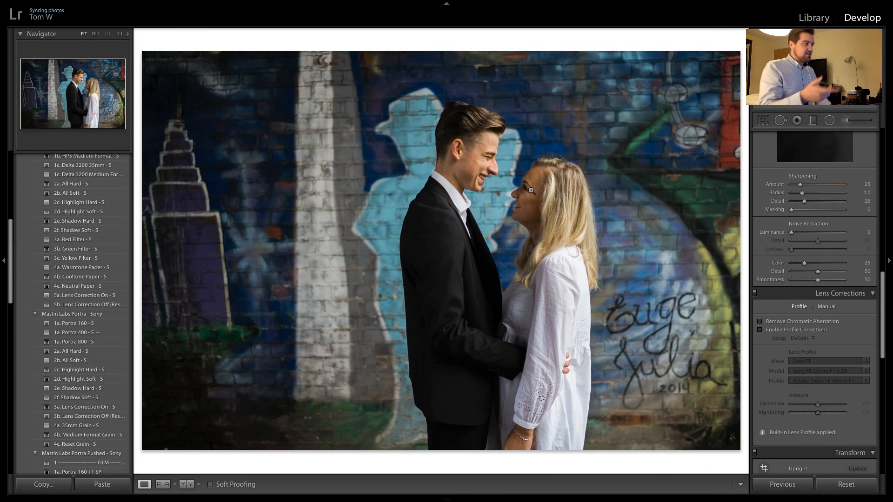
pyautogui.press('Right')
pyautogui.press('Right')
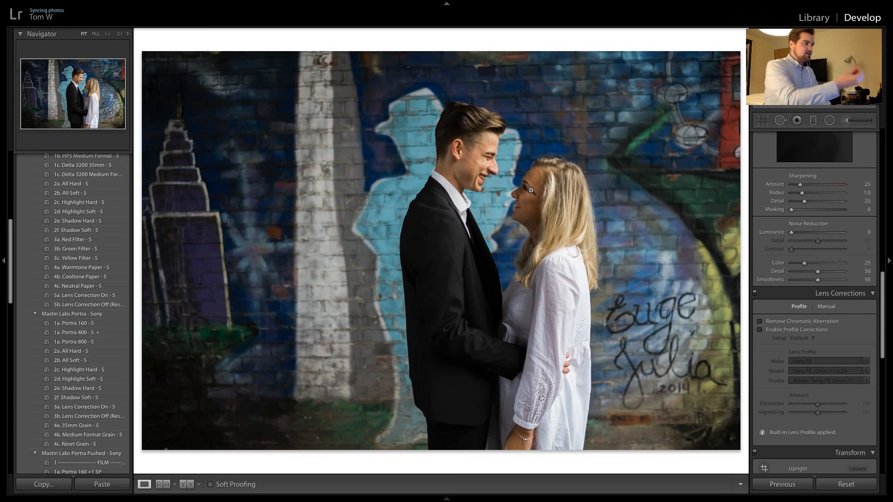
# Apply the previous photo's settings to the unedited full-length mural shot and raise its exposure to +0.95
pyautogui.press('Right')
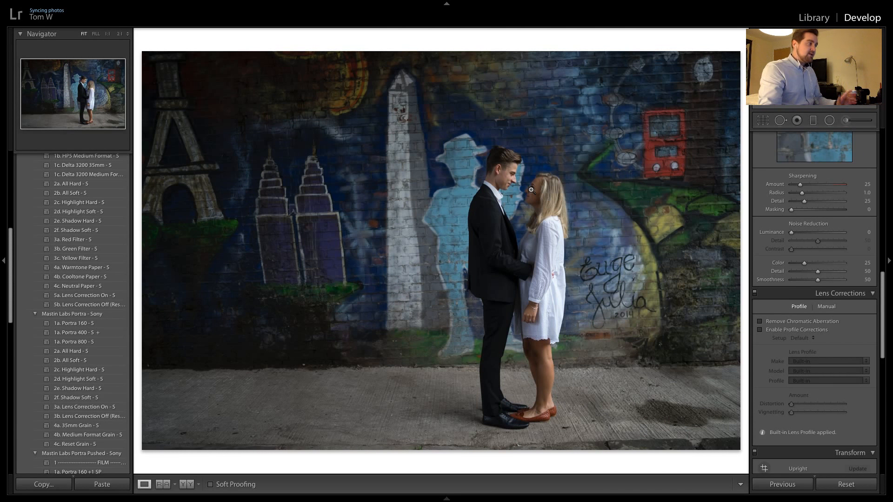
pyautogui.click(784, 485)
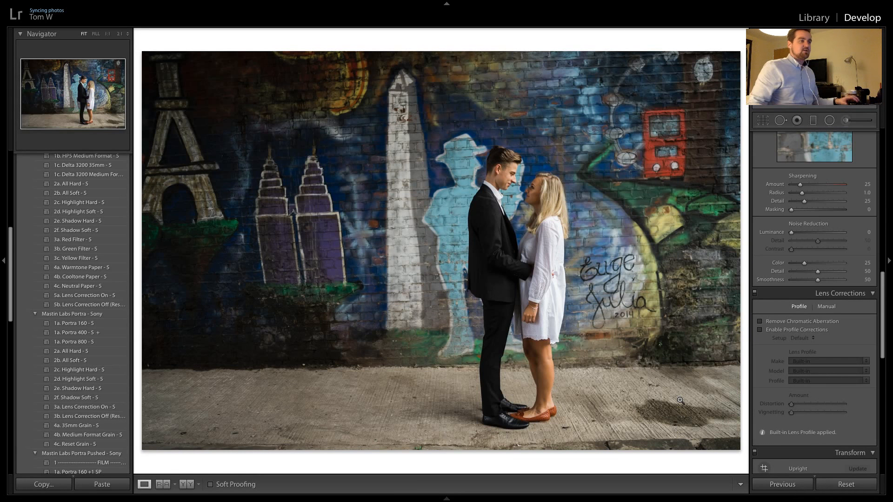
pyautogui.scroll(10, 839, 251)
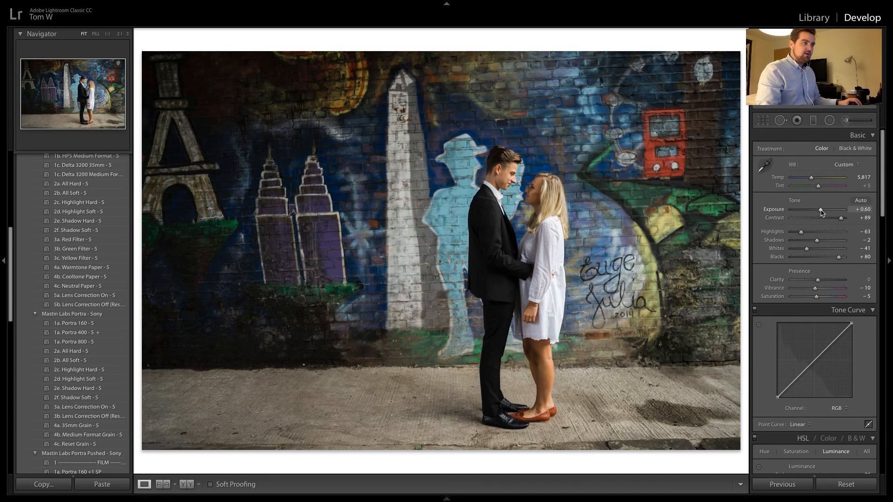
pyautogui.moveTo(821, 212); pyautogui.dragTo(823, 213)
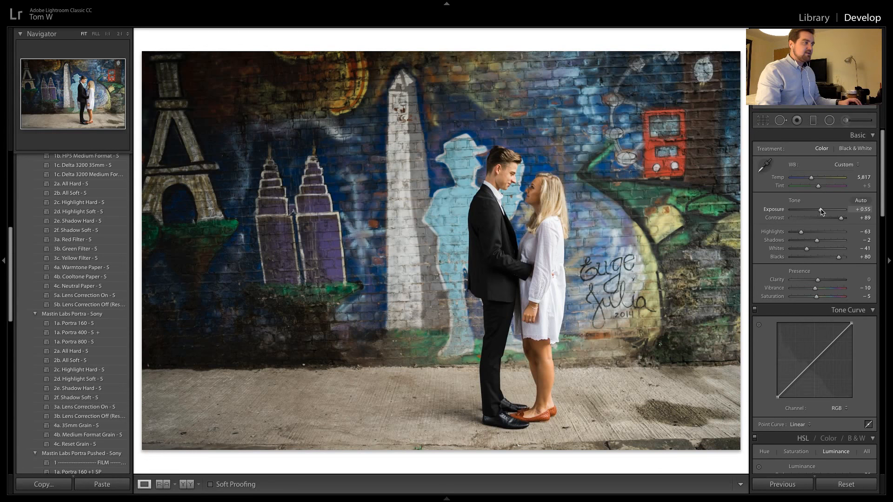
pyautogui.moveTo(821, 212); pyautogui.dragTo(823, 212)
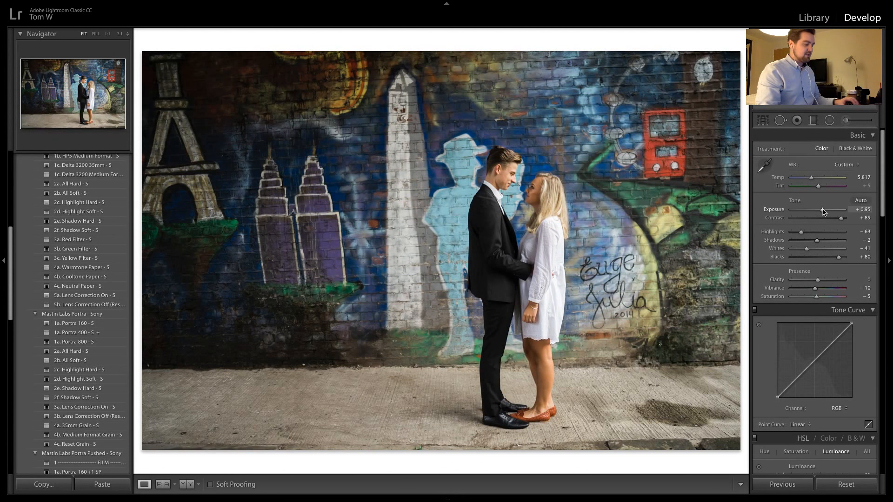
# Lower the whites to -61 and set the exposure to +0.85 on the full-length shot
pyautogui.press('-')
pyautogui.press('-')
pyautogui.press('-')
pyautogui.press('-')
pyautogui.press('-')
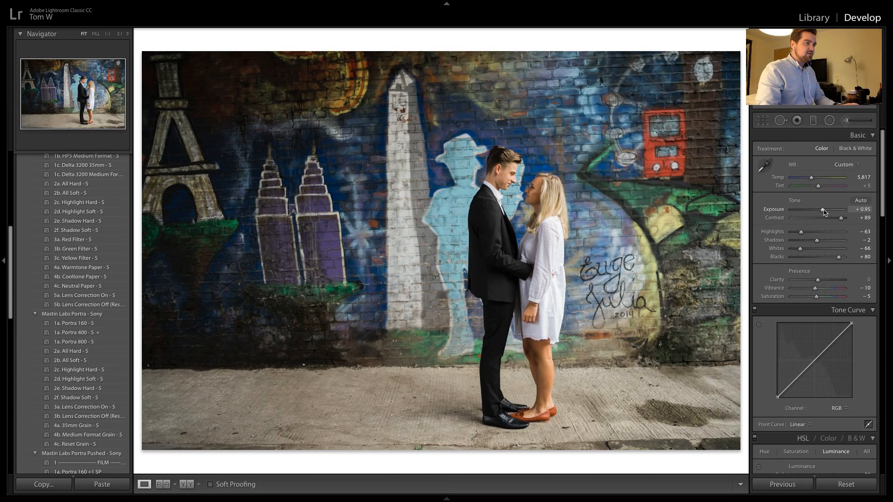
pyautogui.press('-')
pyautogui.press('=')
pyautogui.press('=')
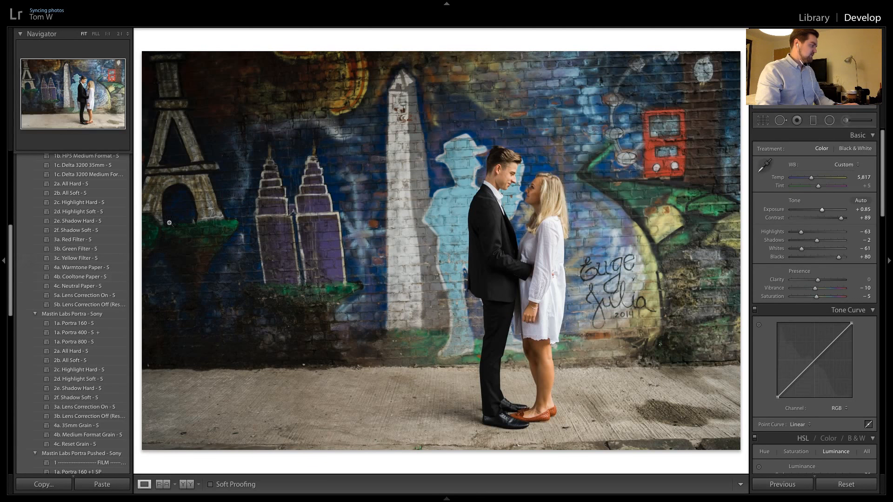
# Compare the closer portrait with the full-length shot and check the couple up close
pyautogui.press('Right')
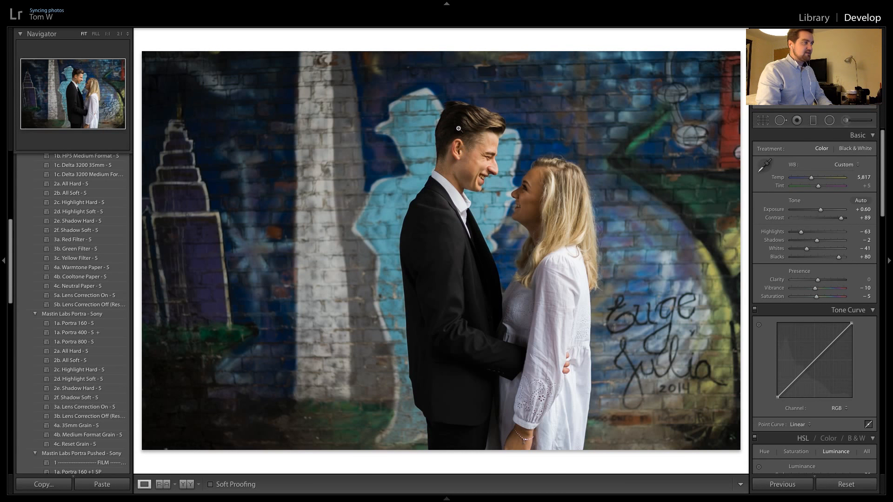
pyautogui.press('Right')
pyautogui.click(483, 179)
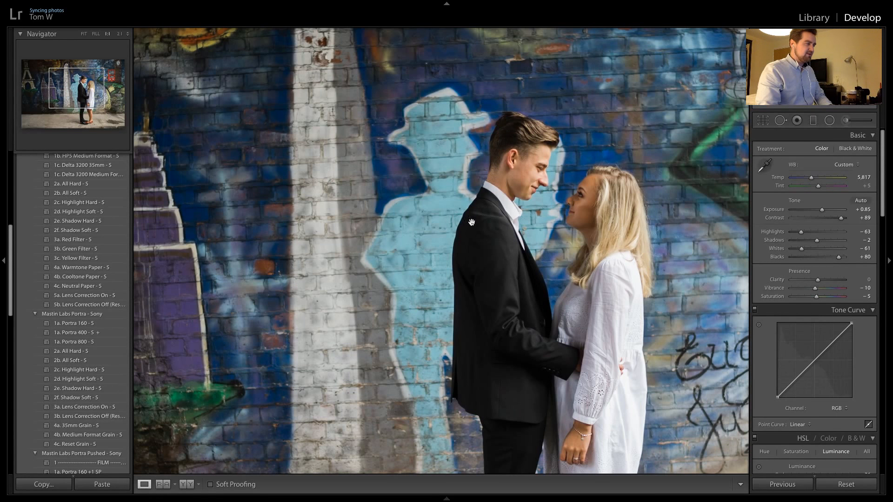
pyautogui.click(471, 222)
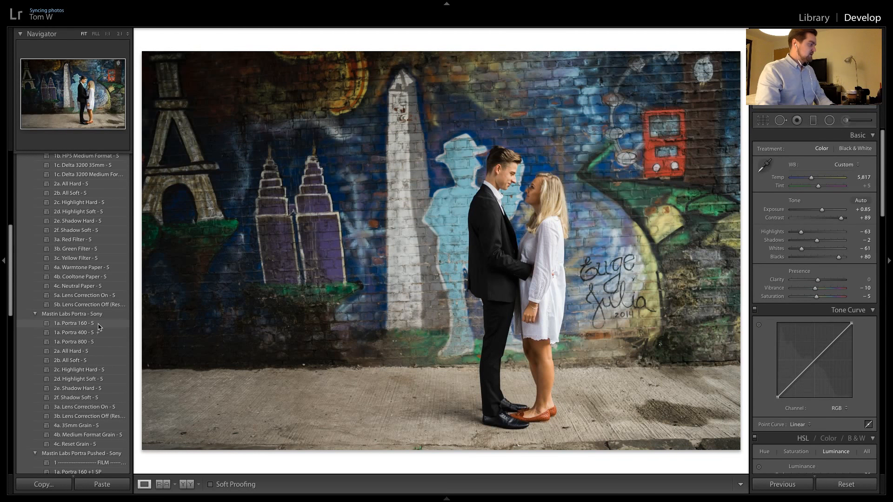
# Apply the Mastin Labs Portra 2a. All Hard - S preset, trying 2b. All Soft - S as an alternative and undoing it
pyautogui.click(87, 355)
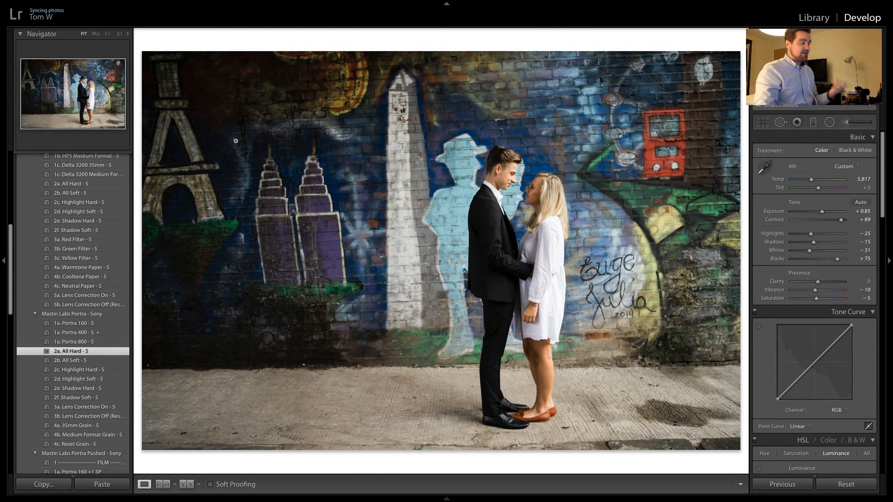
pyautogui.click(485, 196)
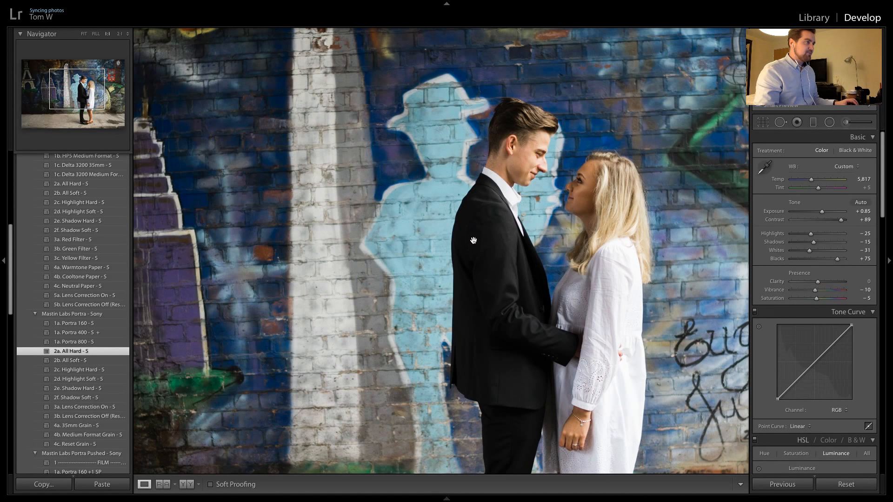
pyautogui.click(501, 133)
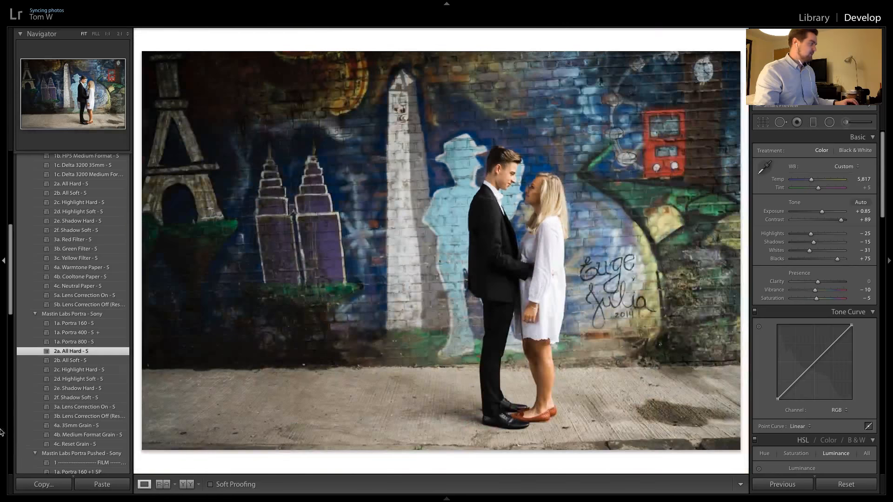
pyautogui.click(66, 360)
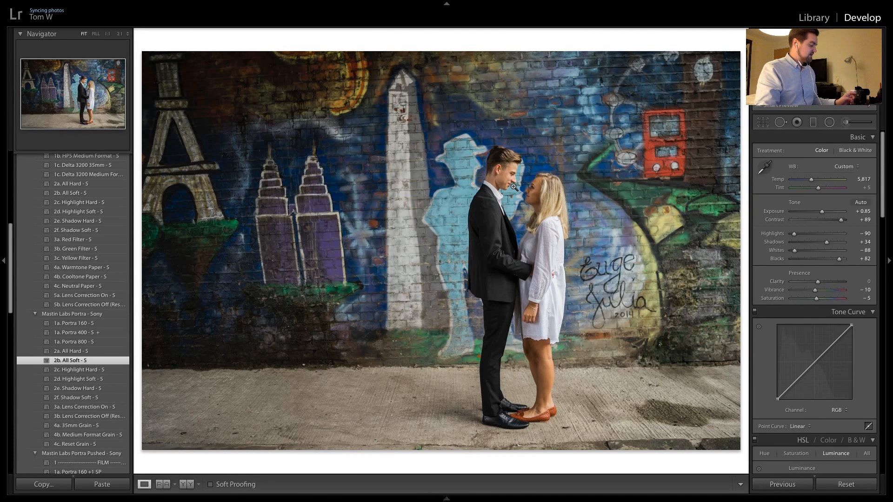
pyautogui.hotkey('ctrl', 'z')
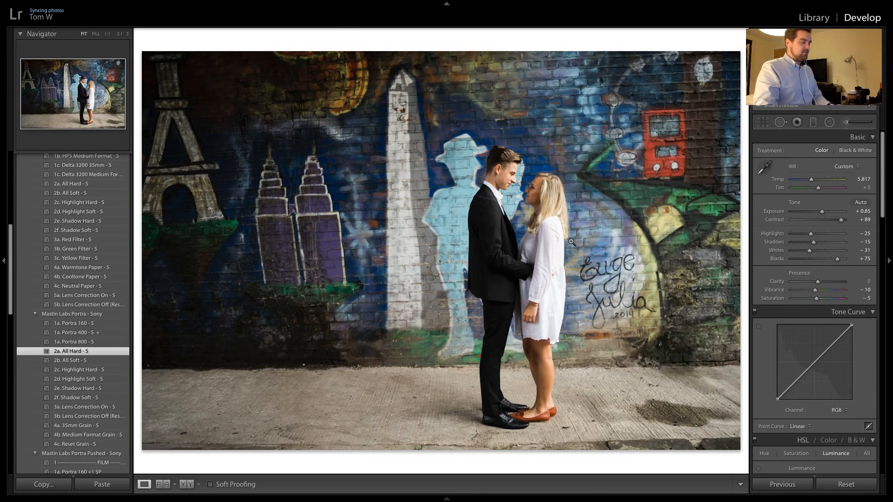
# Copy the previous photo's settings onto the next full-length shot and check the couple's faces up close
pyautogui.hotkey('ctrl', 'z')
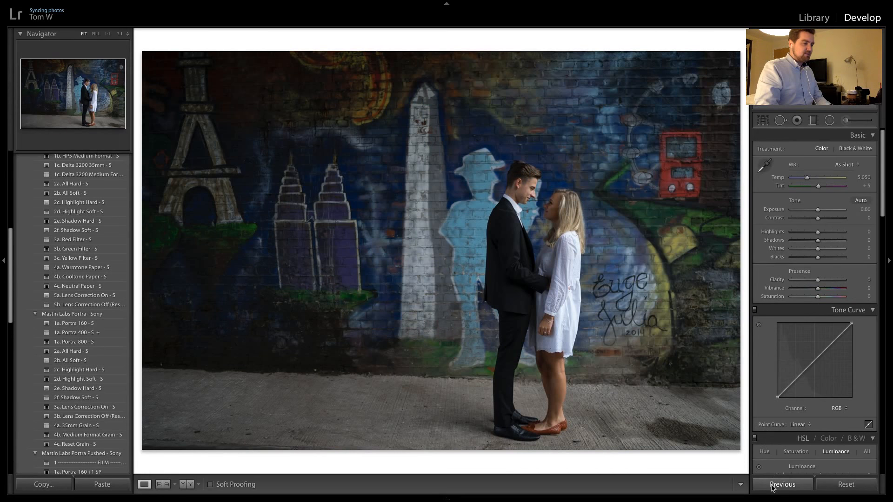
pyautogui.click(781, 484)
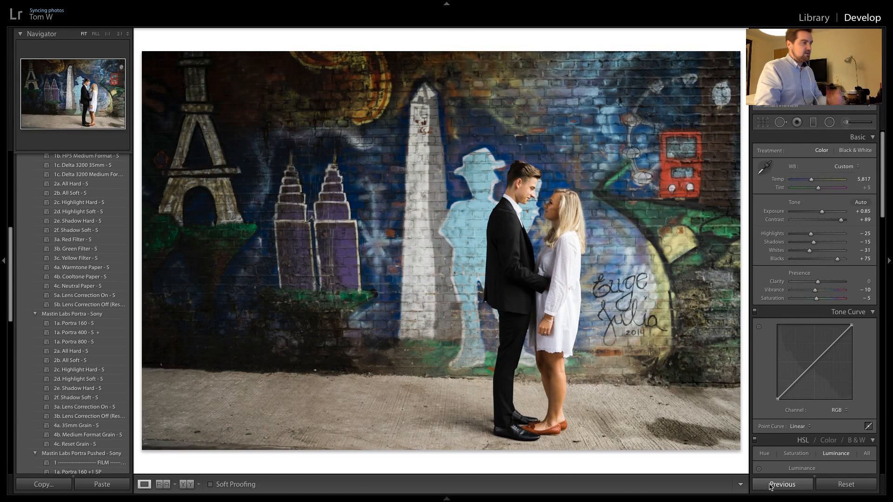
pyautogui.click(539, 189)
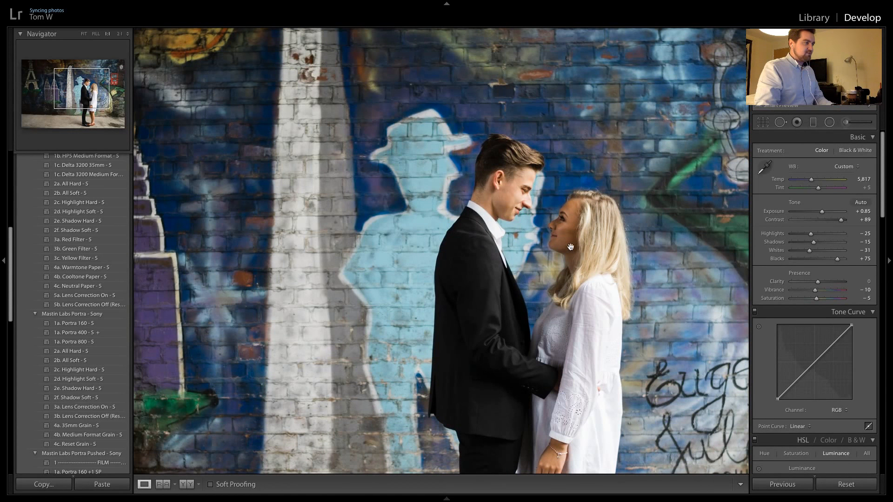
pyautogui.click(550, 233)
# Apply the previous photo's settings to the following two full-length shots and the close-up embrace
pyautogui.press('Right')
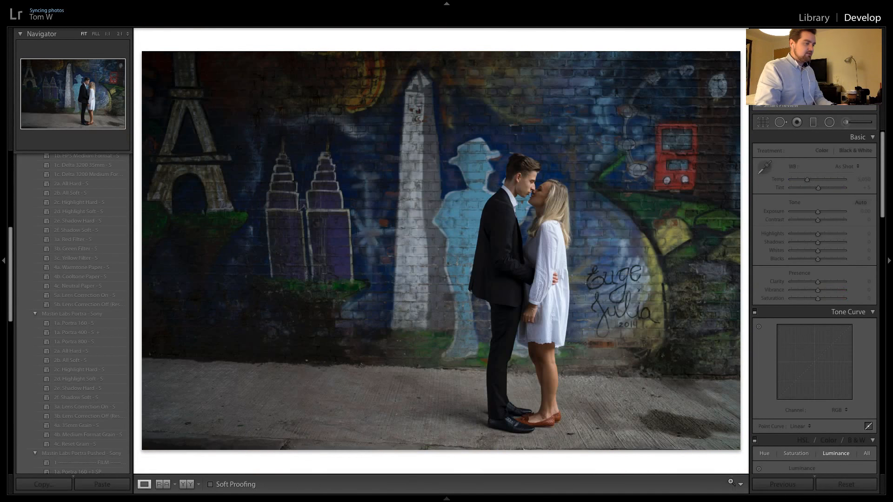
pyautogui.click(767, 485)
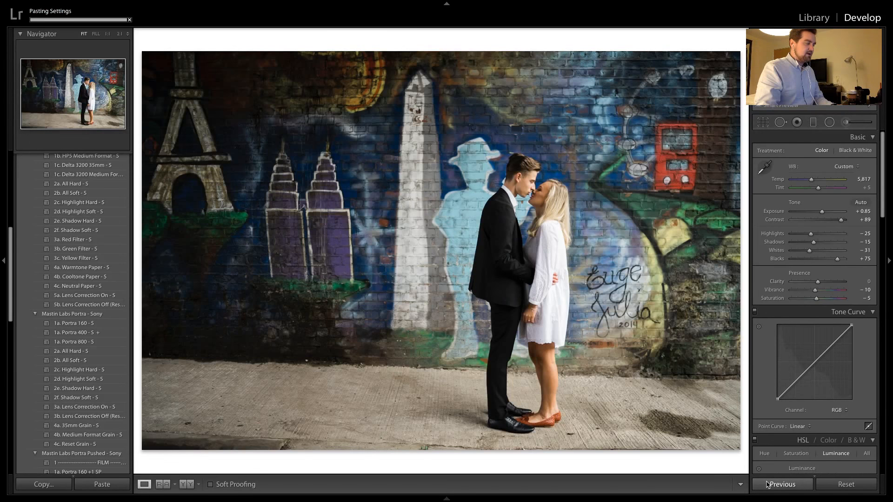
pyautogui.press('Right')
pyautogui.click(767, 485)
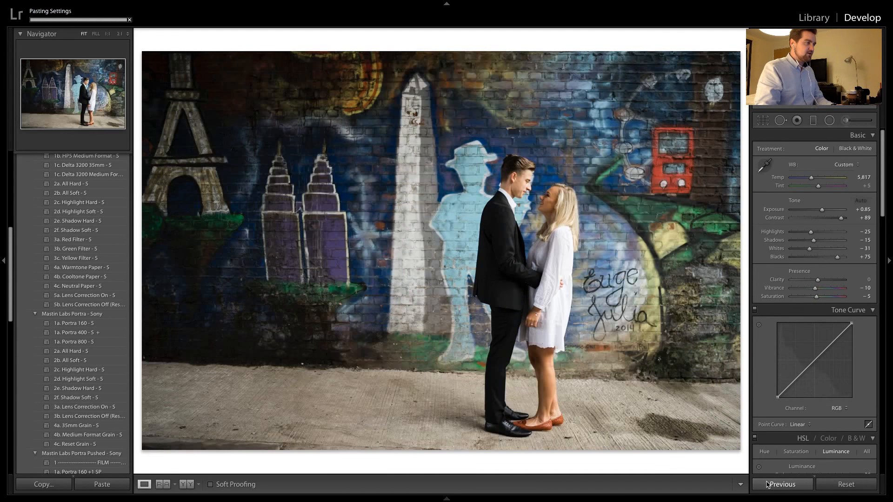
pyautogui.press('Right')
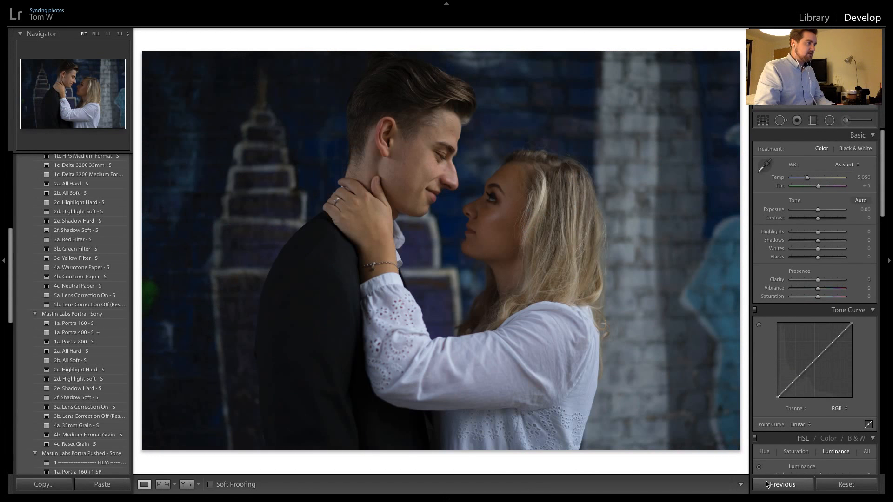
pyautogui.click(767, 485)
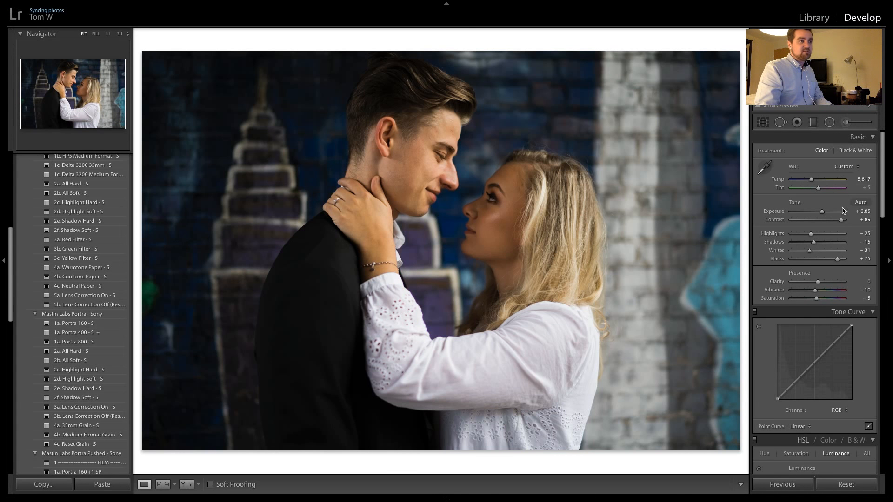
# Compare the close-up embrace with the full-length shot and raise the close-up's exposure to +1.50
pyautogui.press('Right')
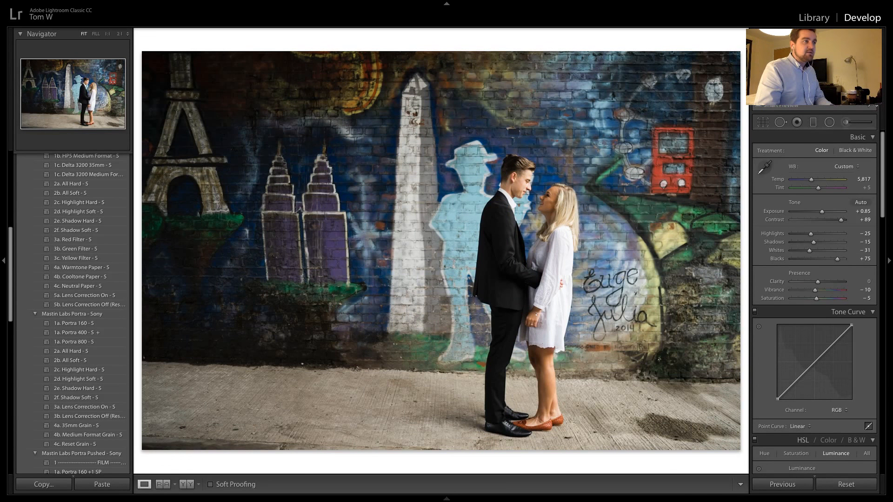
pyautogui.press('Right')
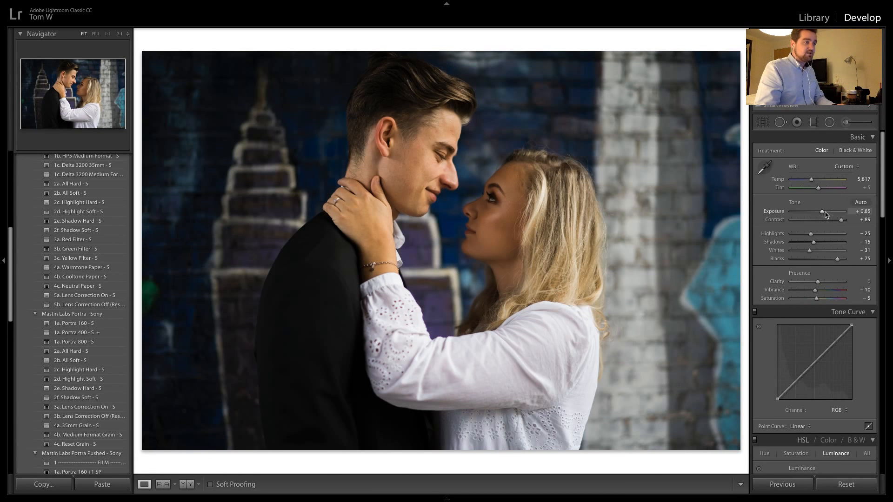
pyautogui.click(438, 157)
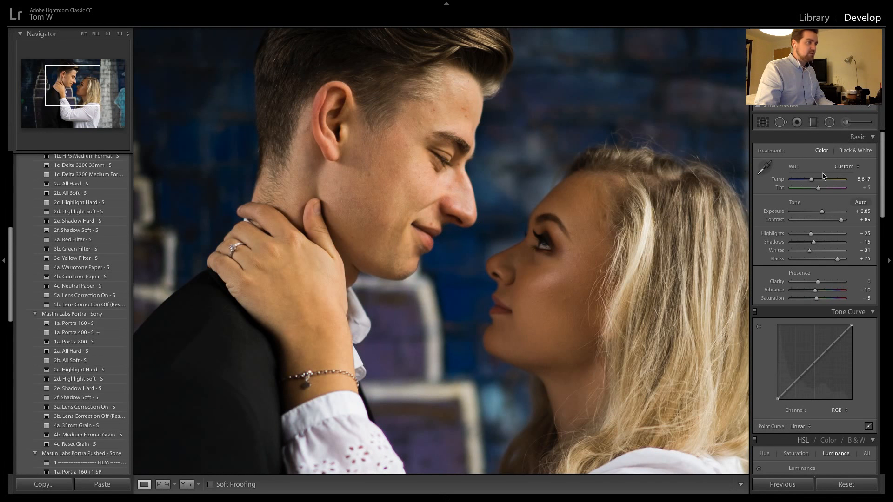
pyautogui.moveTo(822, 213); pyautogui.dragTo(825, 214)
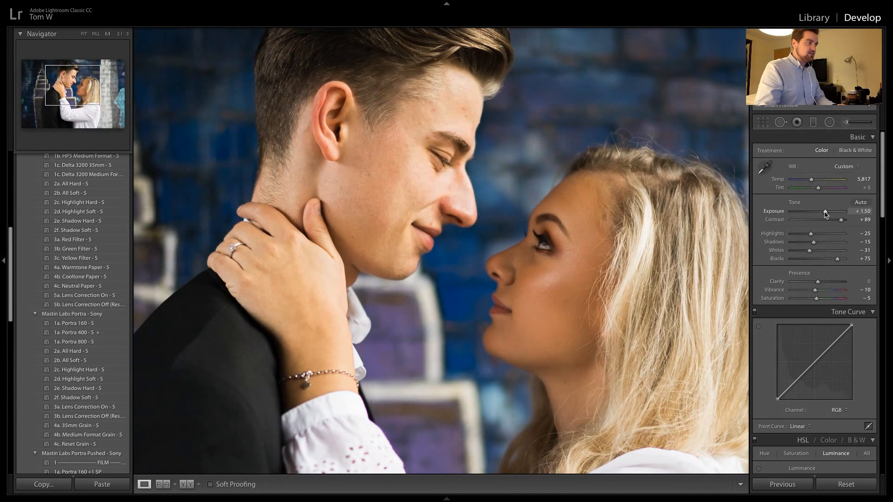
pyautogui.click(634, 254)
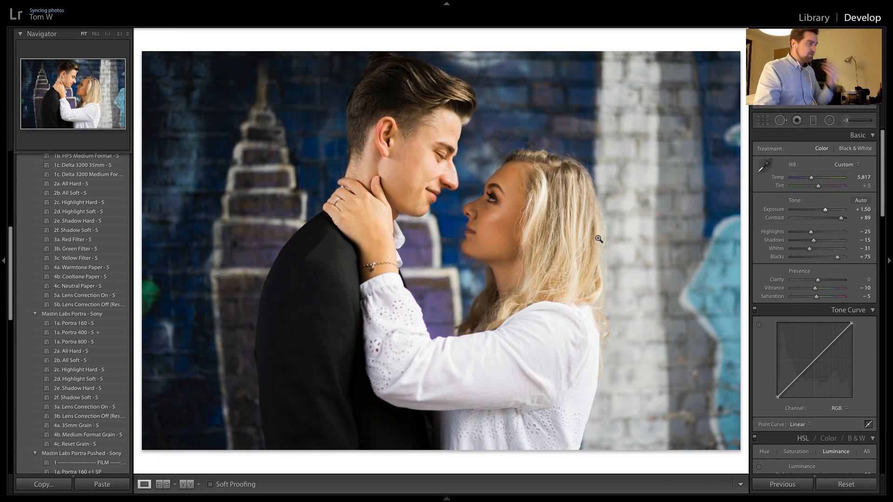
# Check the full-length shot's brightness and skin tones up close against the close-up embrace
pyautogui.press('Right')
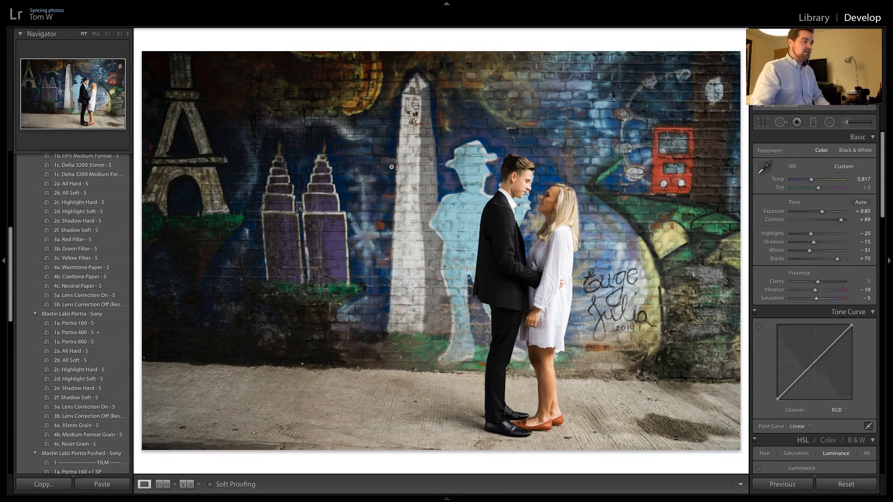
pyautogui.click(533, 224)
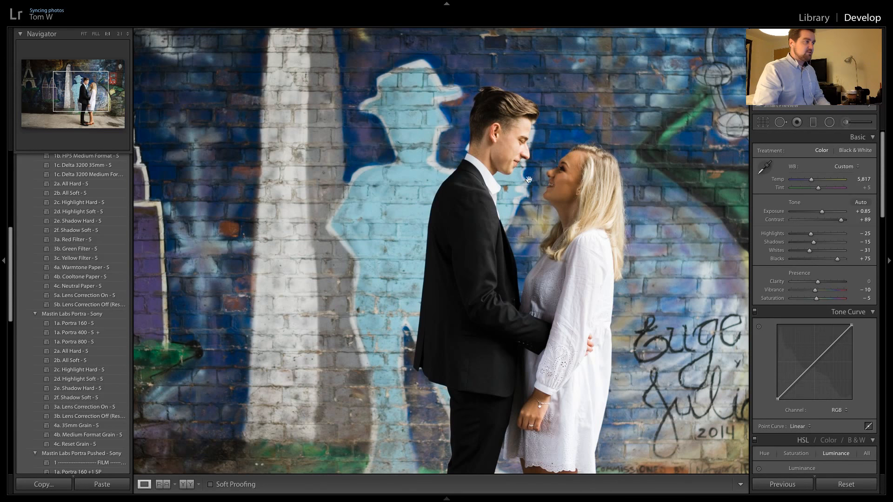
pyautogui.click(498, 123)
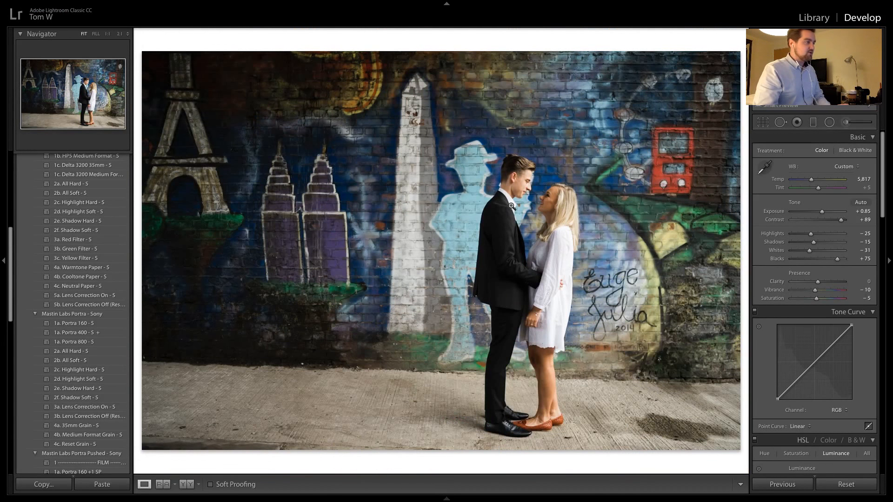
pyautogui.press('Right')
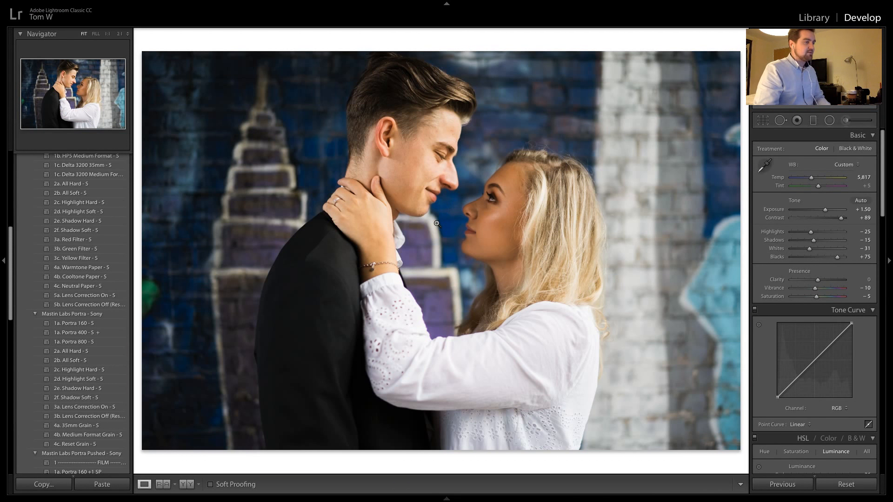
# Review the close-up embrace in the split and stacked before/after comparisons, ending in the single-photo view
pyautogui.click(189, 485)
pyautogui.click(189, 486)
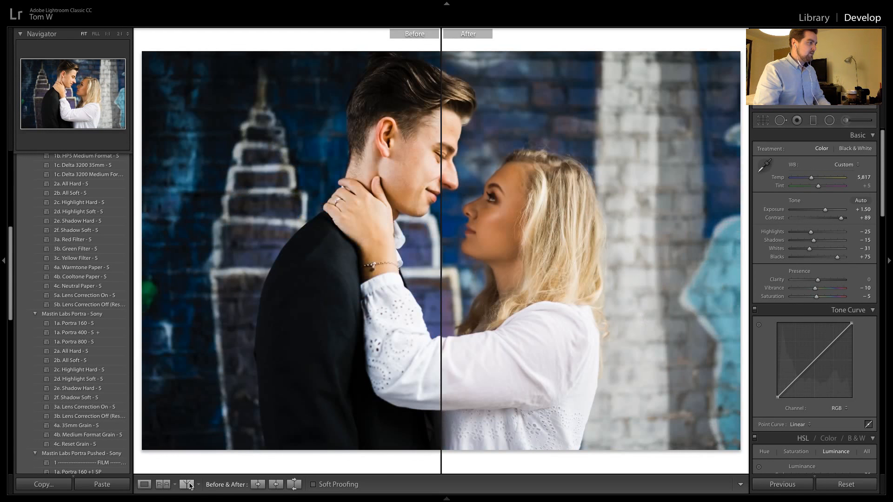
pyautogui.click(187, 485)
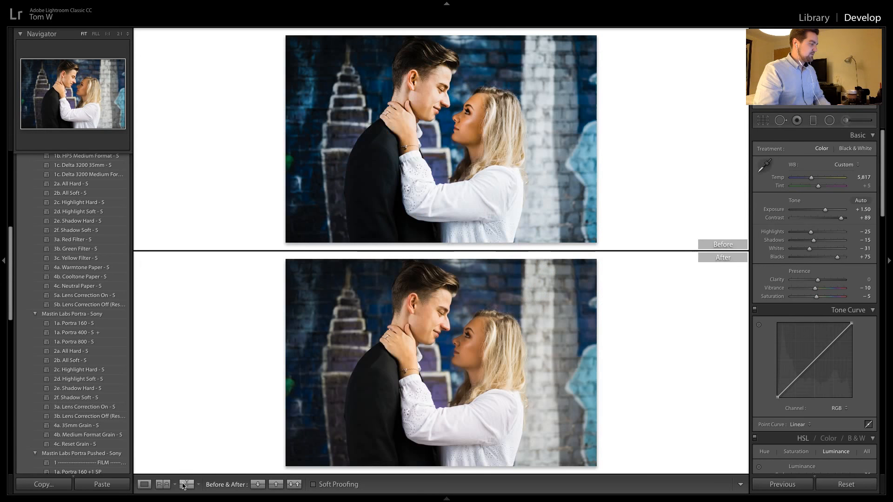
pyautogui.click(187, 485)
pyautogui.click(144, 484)
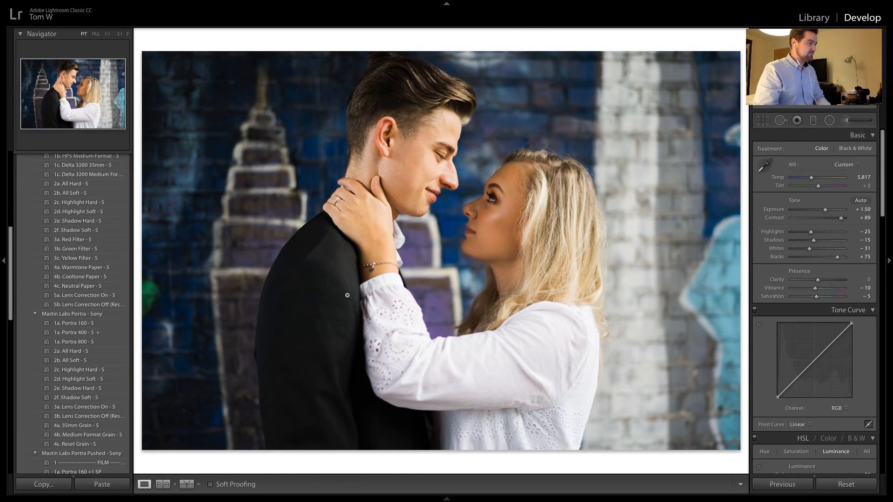
# Apply the previous photo's settings to the first kiss photo and compare it with the close-up embrace
pyautogui.press('Right')
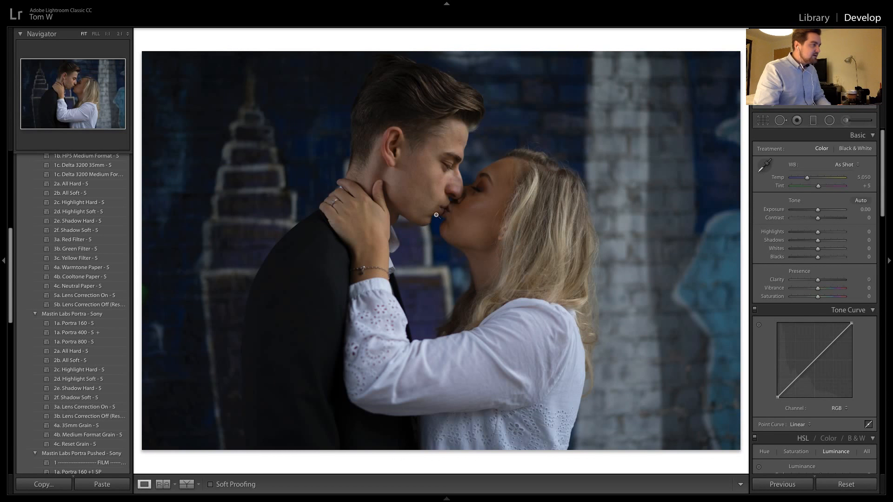
pyautogui.click(781, 484)
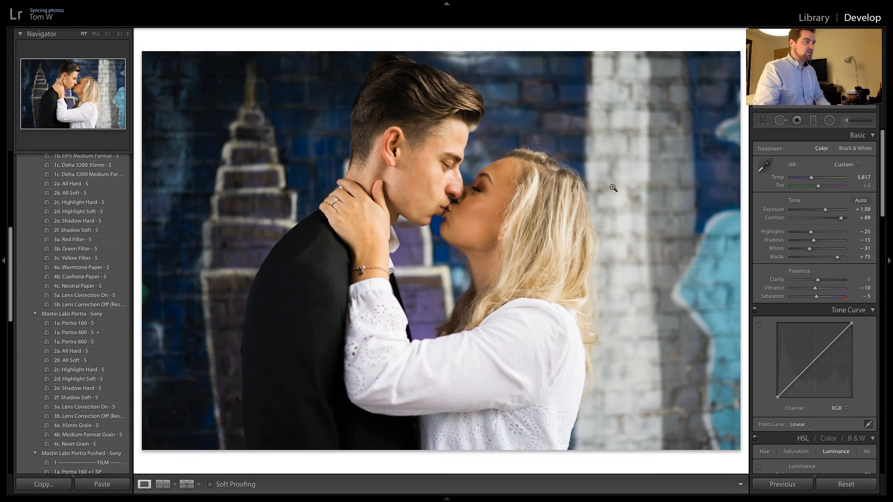
pyautogui.press('Right')
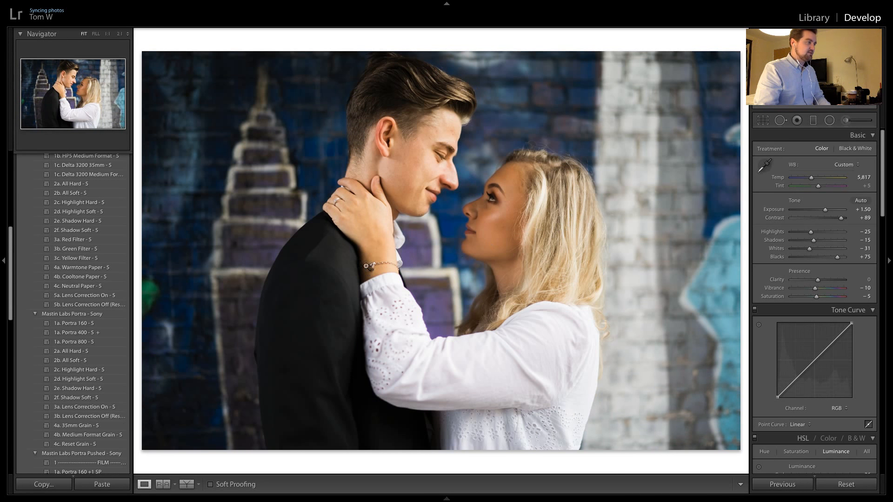
pyautogui.press('Right')
pyautogui.press('Left')
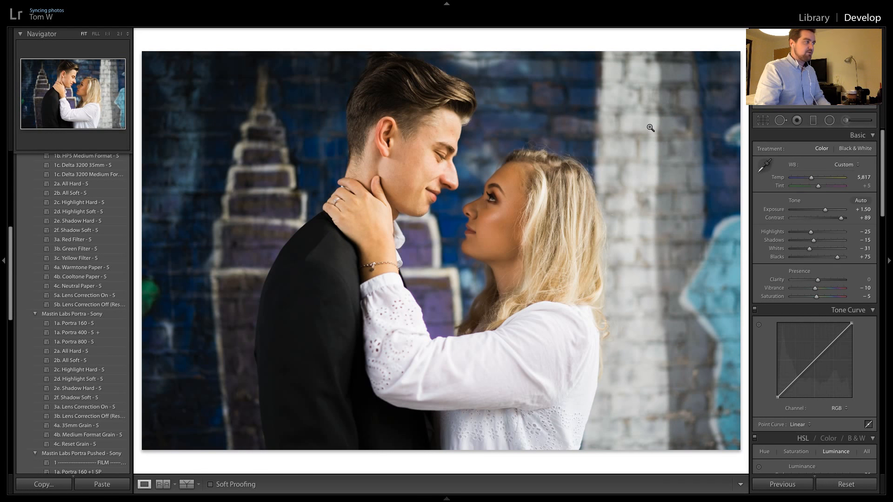
pyautogui.press('Right')
pyautogui.press('Right')
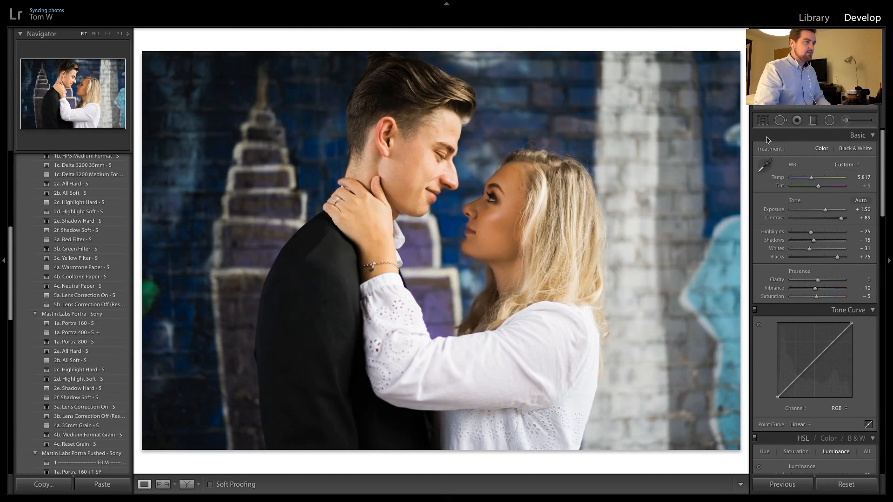
# Add an exposure-darkening graduated filter over the white wall and the woman's side of the close-up embrace, positioning its edge across her hair
pyautogui.click(814, 120)
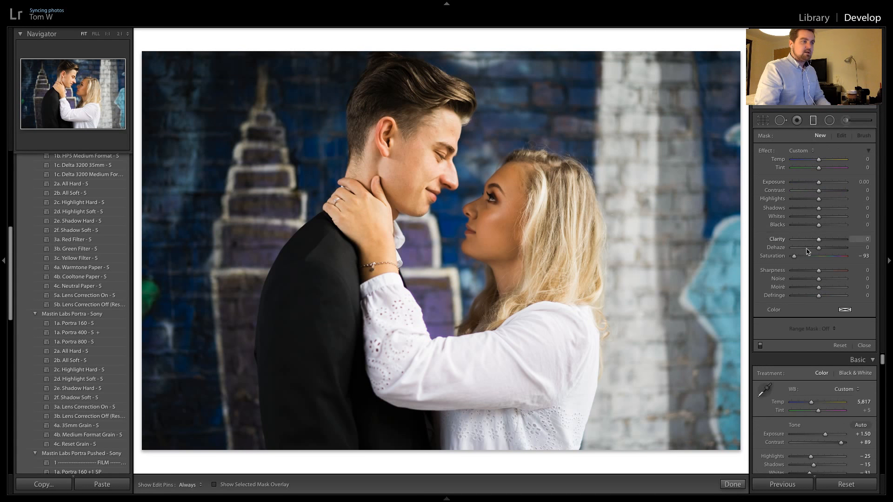
pyautogui.doubleClick(794, 256)
pyautogui.moveTo(818, 182); pyautogui.dragTo(812, 186)
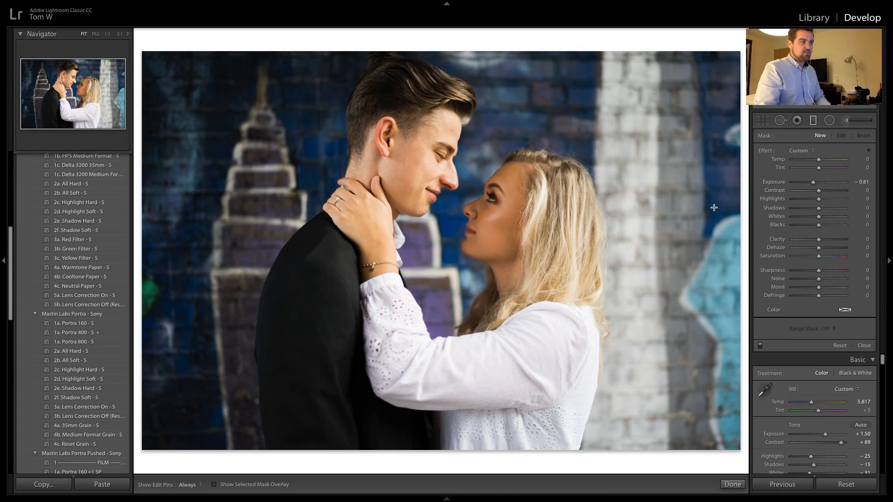
pyautogui.moveTo(714, 207); pyautogui.dragTo(530, 195)
pyautogui.moveTo(700, 233); pyautogui.dragTo(656, 232)
pyautogui.moveTo(810, 185); pyautogui.dragTo(791, 184)
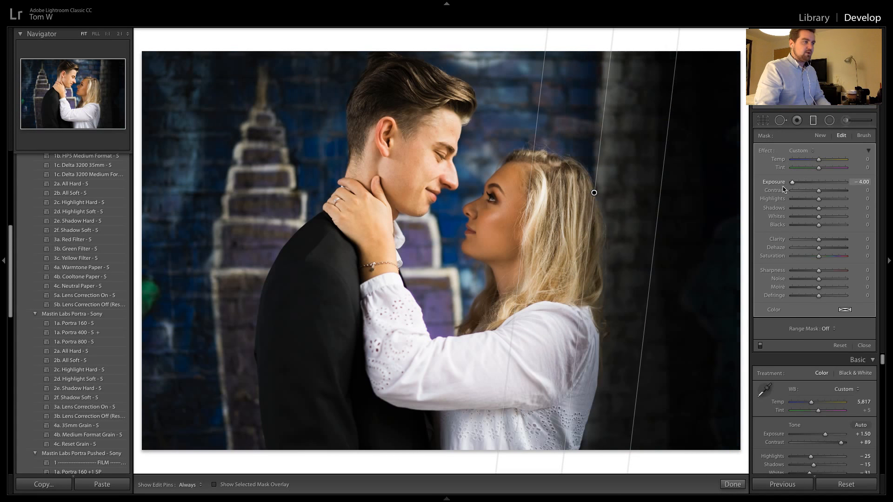
pyautogui.moveTo(594, 192); pyautogui.dragTo(579, 199)
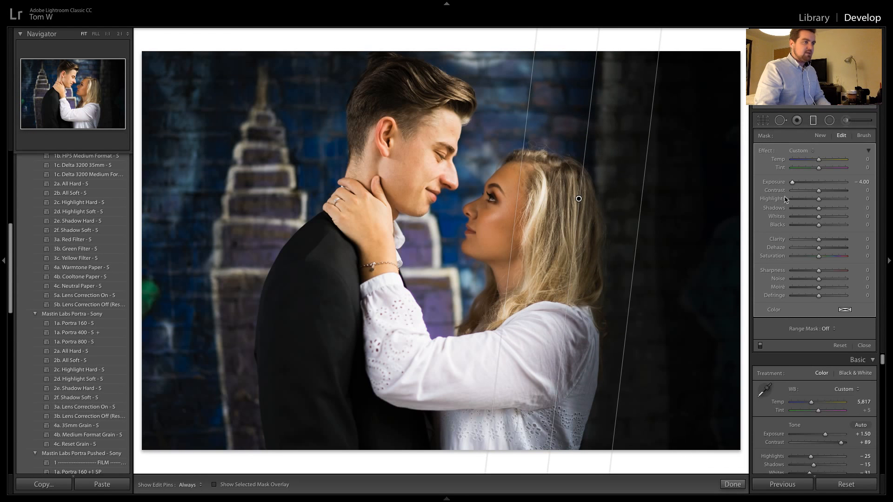
# Set the graduated filter's highlights to -23 and whites to -13, and reset its exposure to 0.00
pyautogui.moveTo(791, 182); pyautogui.dragTo(815, 185)
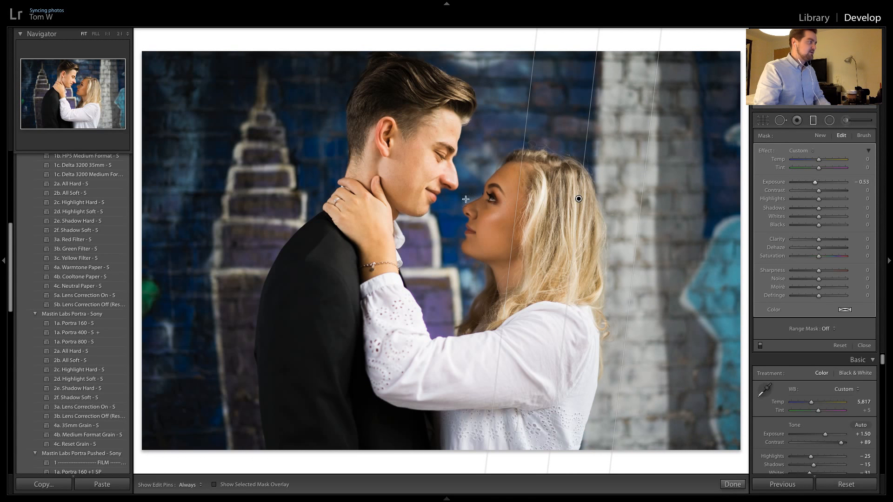
pyautogui.moveTo(820, 199); pyautogui.dragTo(816, 199)
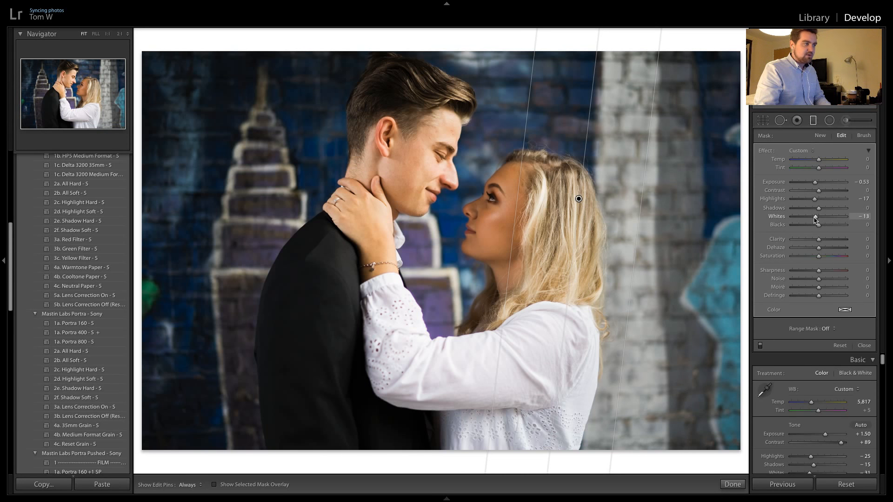
pyautogui.moveTo(817, 200); pyautogui.dragTo(814, 200)
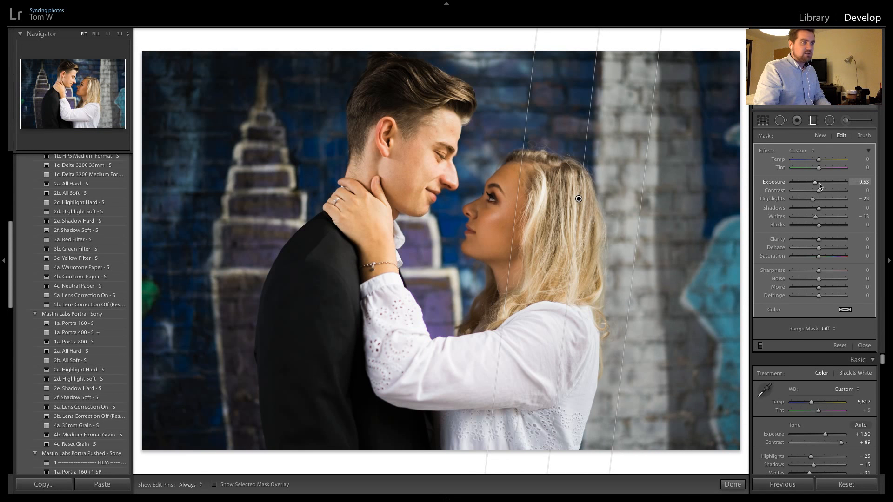
pyautogui.click(819, 182)
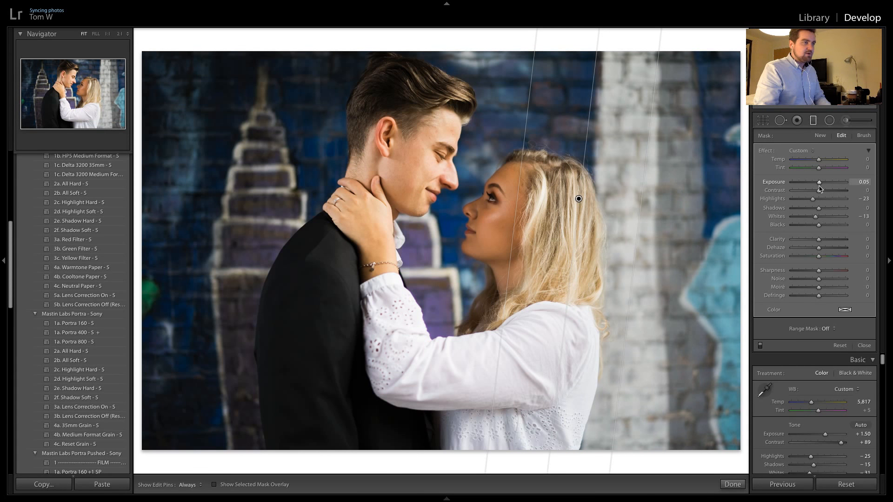
pyautogui.doubleClick(819, 186)
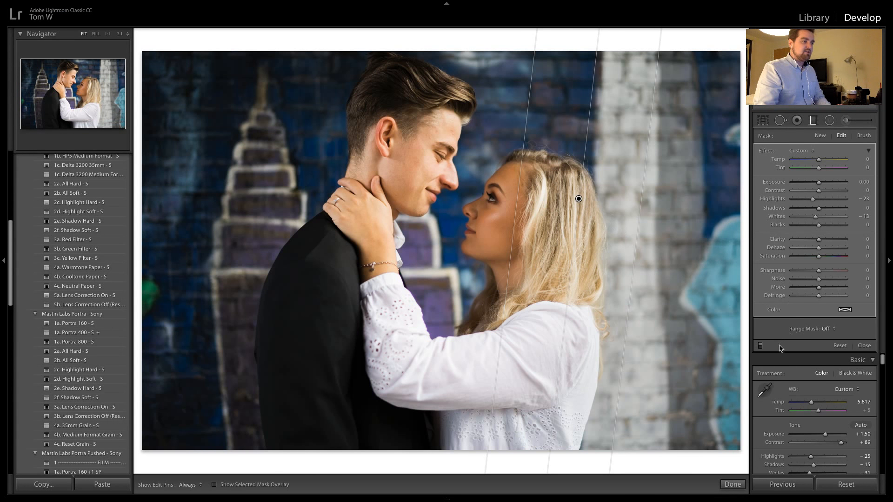
# Compare the close-up embrace with the graduated filter off and on, leave it on and finish the filter edit
pyautogui.click(761, 345)
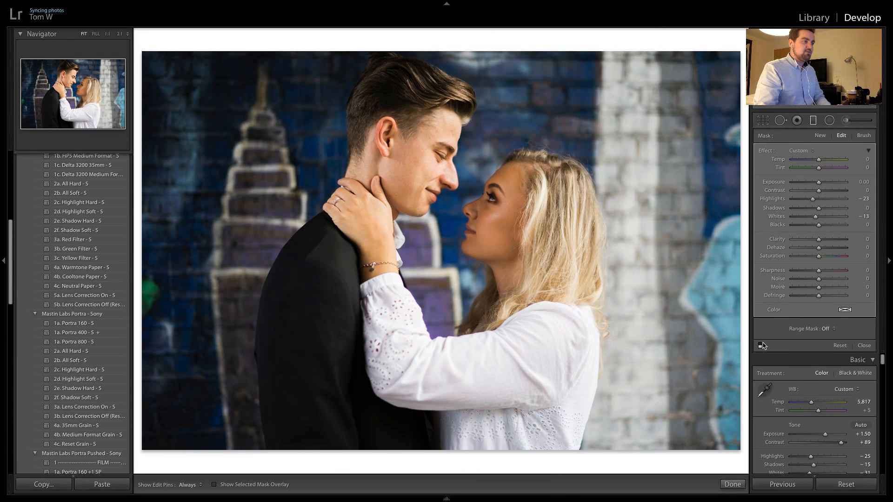
pyautogui.click(761, 345)
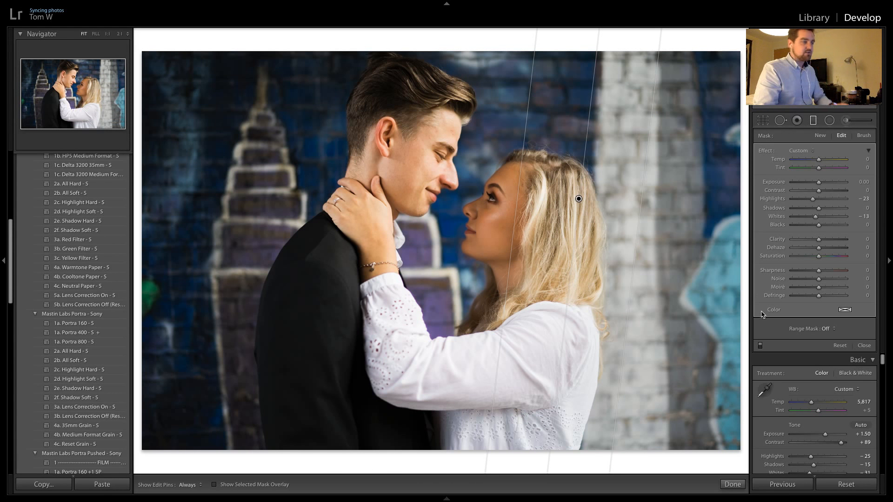
pyautogui.click(737, 482)
# Apply the previous photo's settings to the second kiss photo and to the brighter embrace photo after it
pyautogui.press('Right')
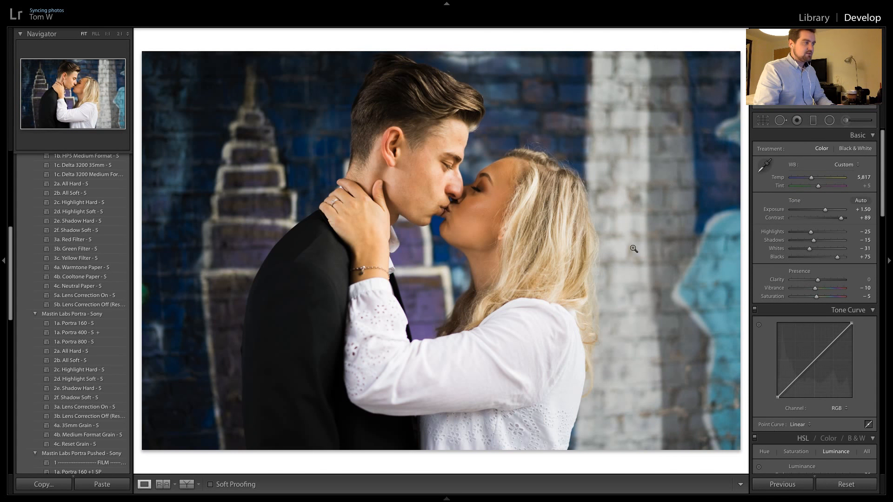
pyautogui.press('Right')
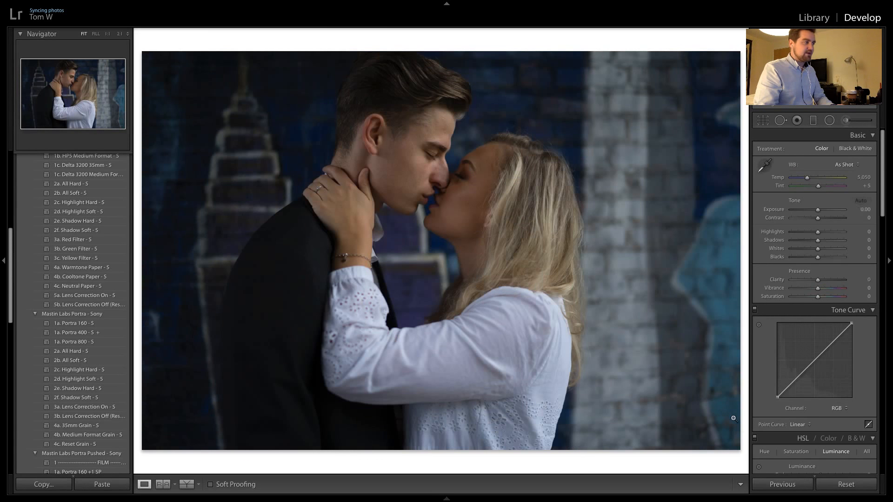
pyautogui.click(772, 483)
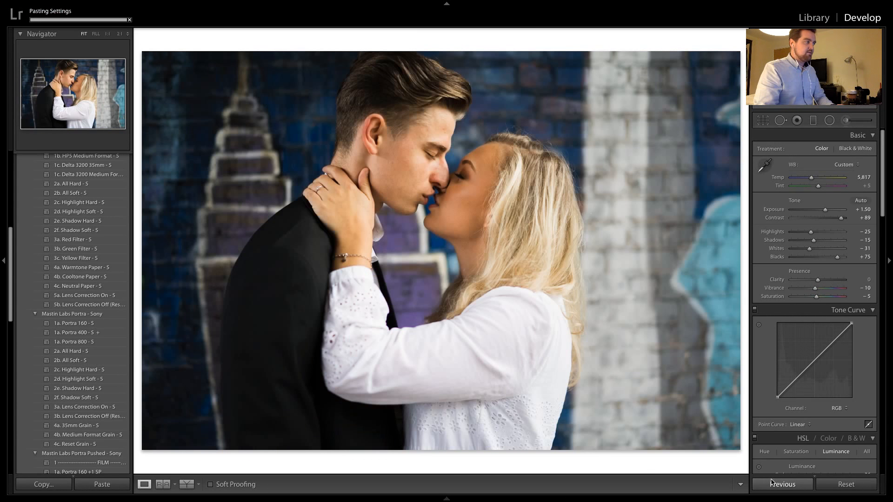
pyautogui.press('Right')
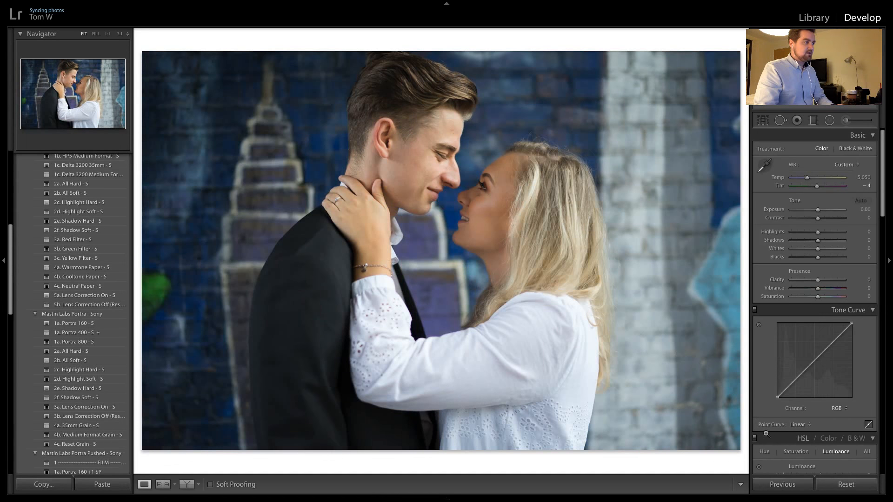
pyautogui.click(780, 485)
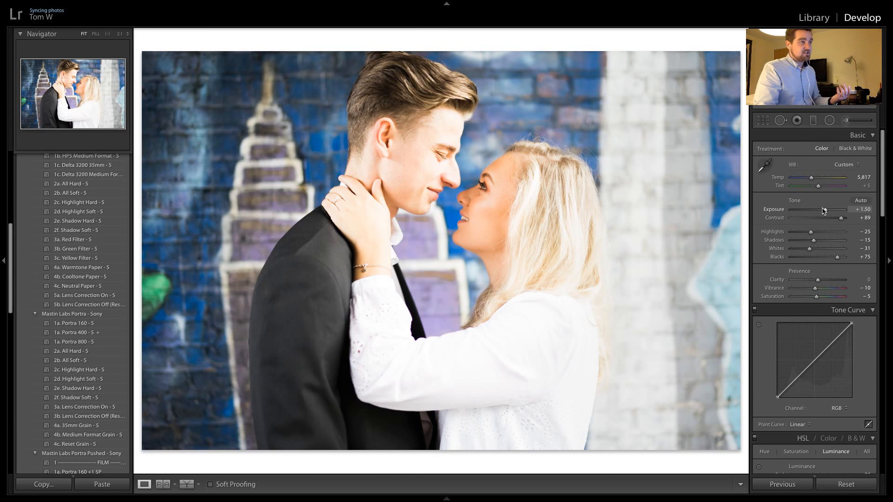
# Lower the brighter embrace photo's exposure to +0.10, comparing it with the preceding kiss photo
pyautogui.moveTo(824, 211); pyautogui.dragTo(819, 212)
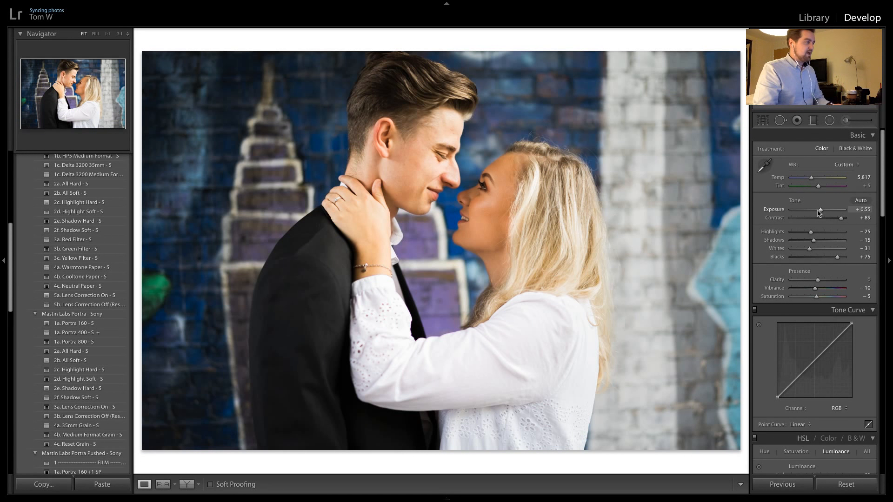
pyautogui.press('Left')
pyautogui.press('Right')
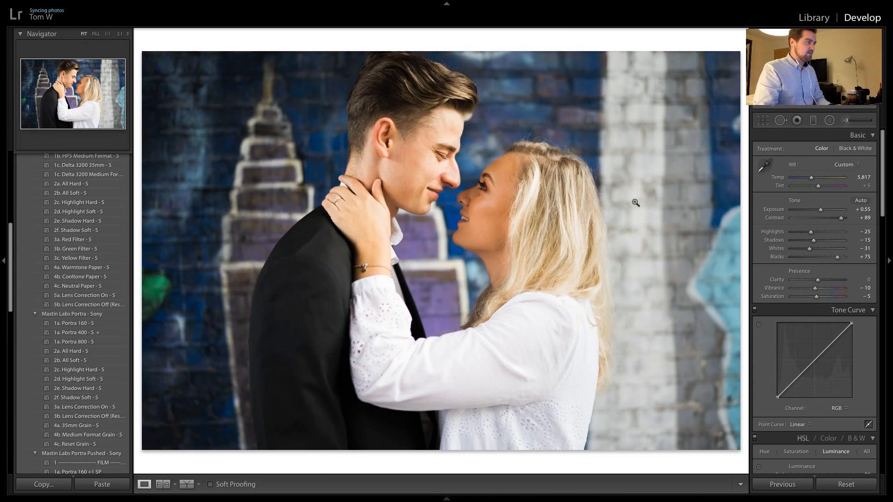
pyautogui.moveTo(820, 212); pyautogui.dragTo(819, 212)
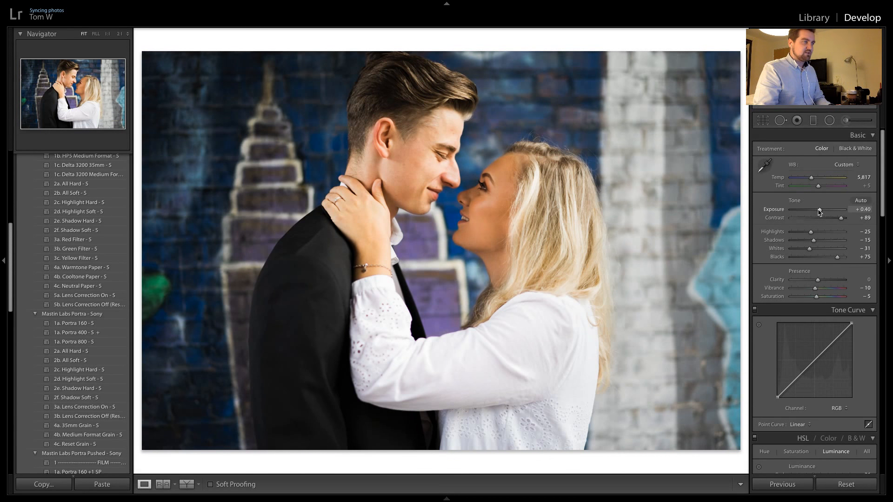
pyautogui.press('Left')
pyautogui.press('Right')
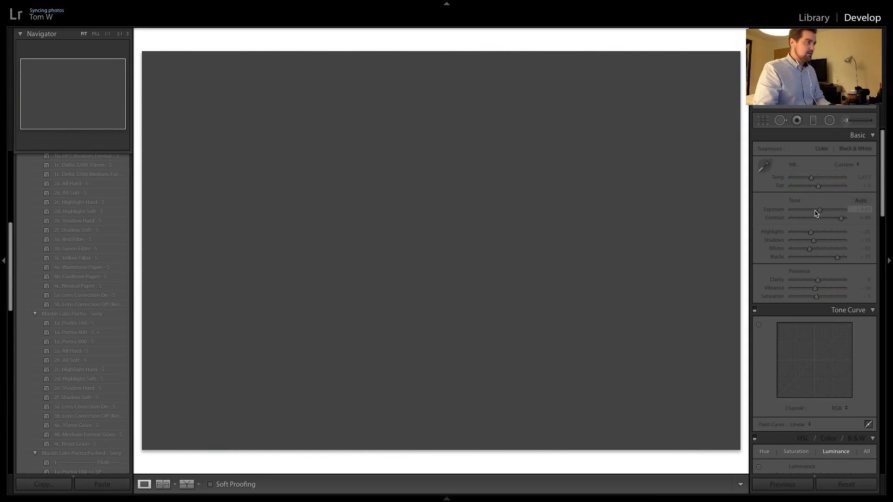
pyautogui.moveTo(820, 212); pyautogui.dragTo(819, 212)
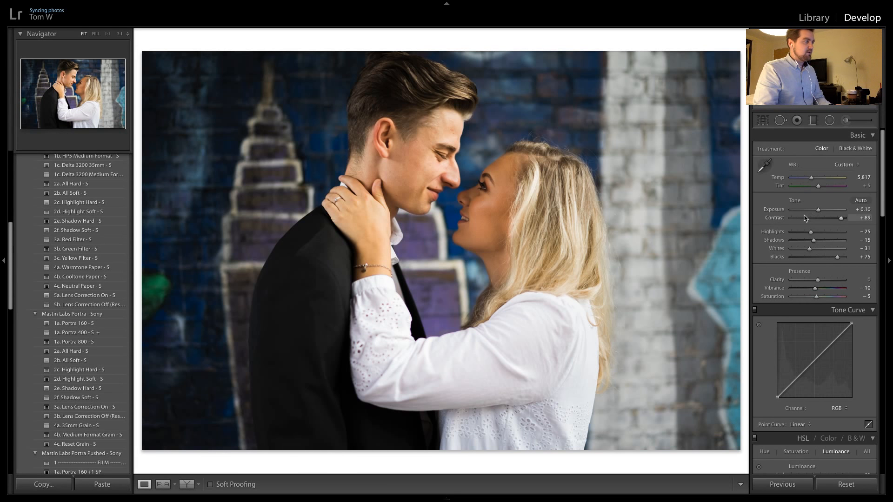
# Recheck the brighter embrace photo against the laughing portrait-format shot and apply the previous photo's settings to that shot
pyautogui.press('Right')
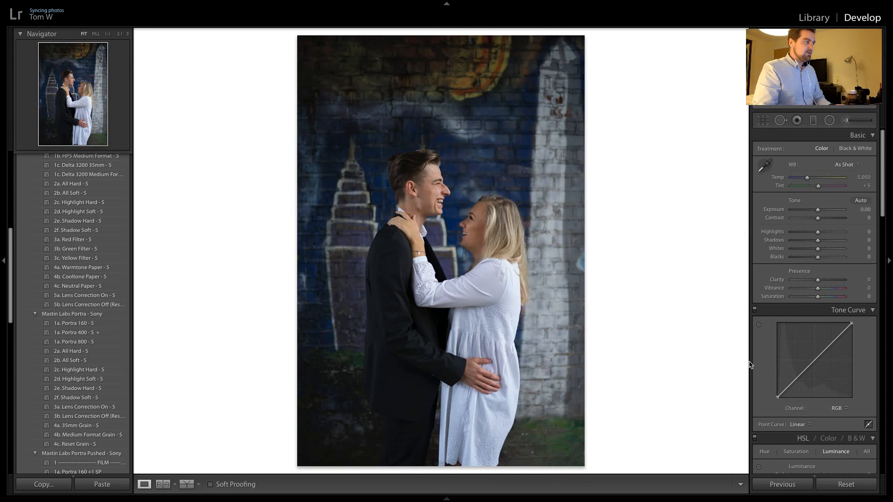
pyautogui.press('Right')
pyautogui.press('Right')
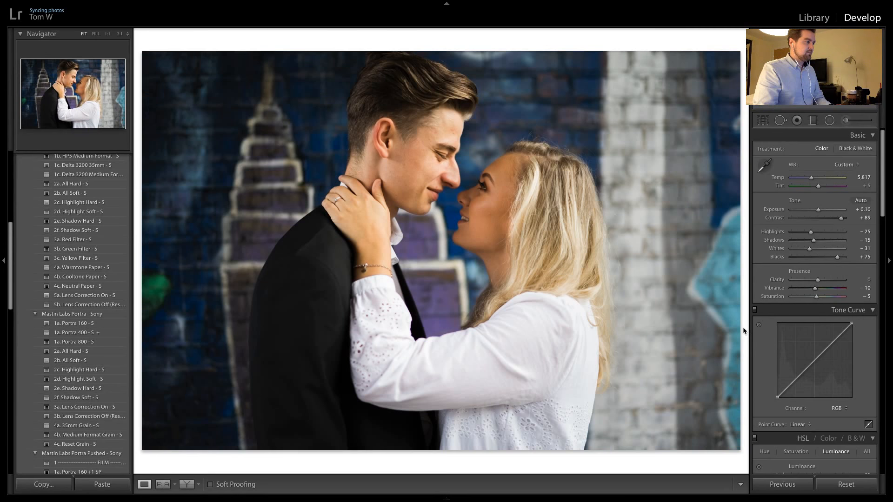
pyautogui.press('Right')
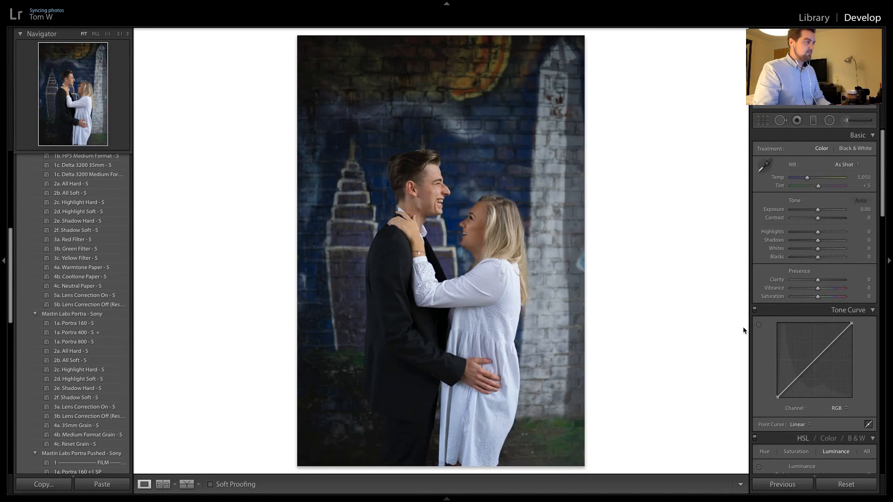
pyautogui.click(783, 484)
# Delete the carried-over graduated filter from the laughing portrait-format shot and raise the photo's exposure to +0.95
pyautogui.click(814, 121)
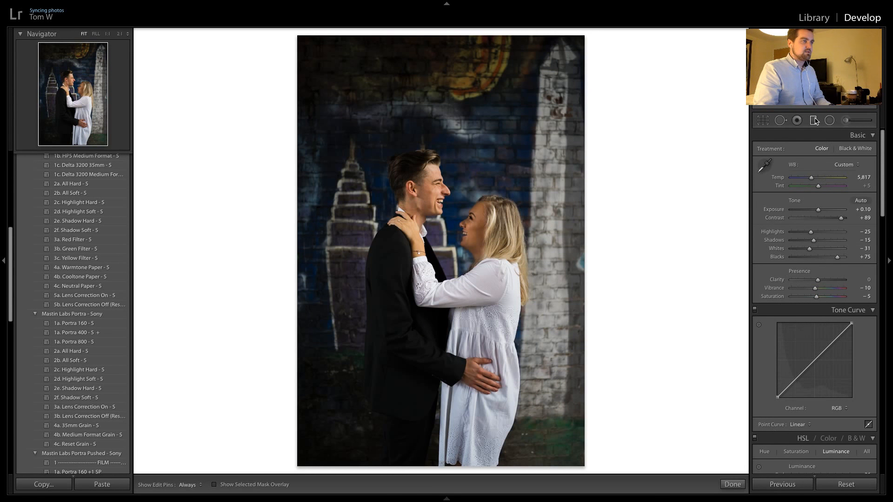
pyautogui.click(507, 194)
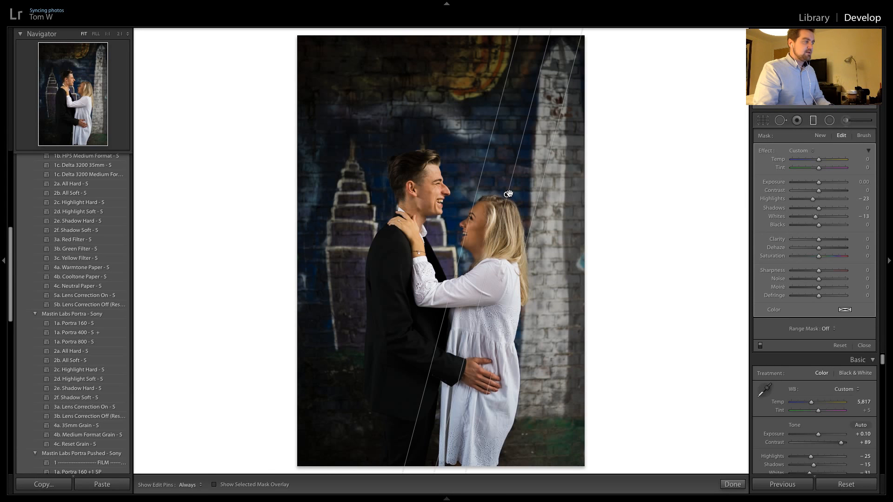
pyautogui.moveTo(508, 193)
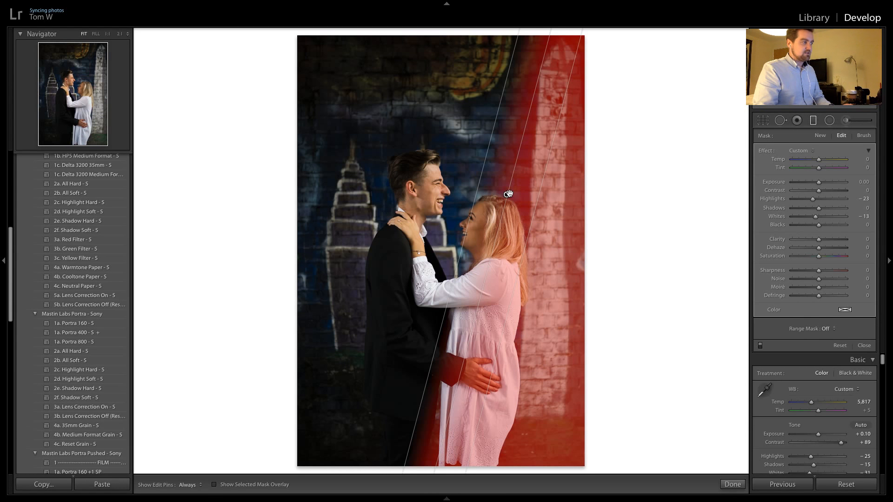
pyautogui.press('Delete')
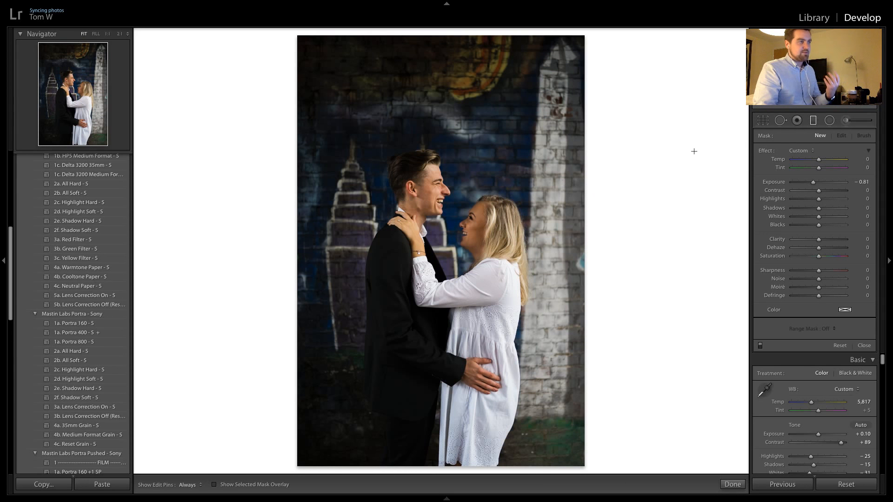
pyautogui.click(820, 120)
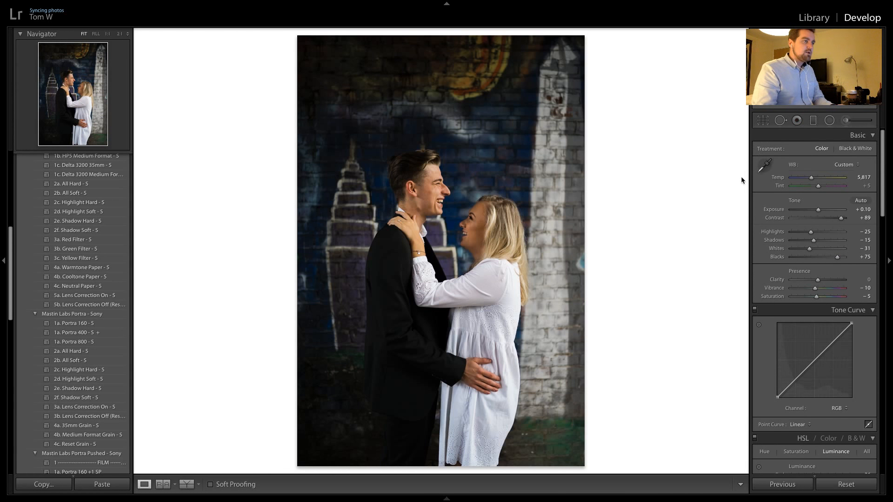
pyautogui.moveTo(820, 212); pyautogui.dragTo(824, 213)
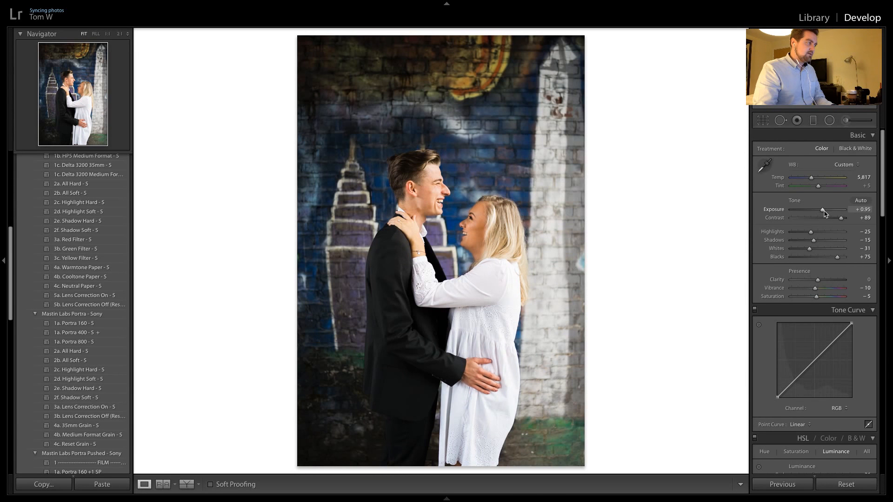
# Compare the laughing portrait-format shot with the neighbouring landscape embrace photo and inspect the couple's faces at full magnification
pyautogui.press('Right')
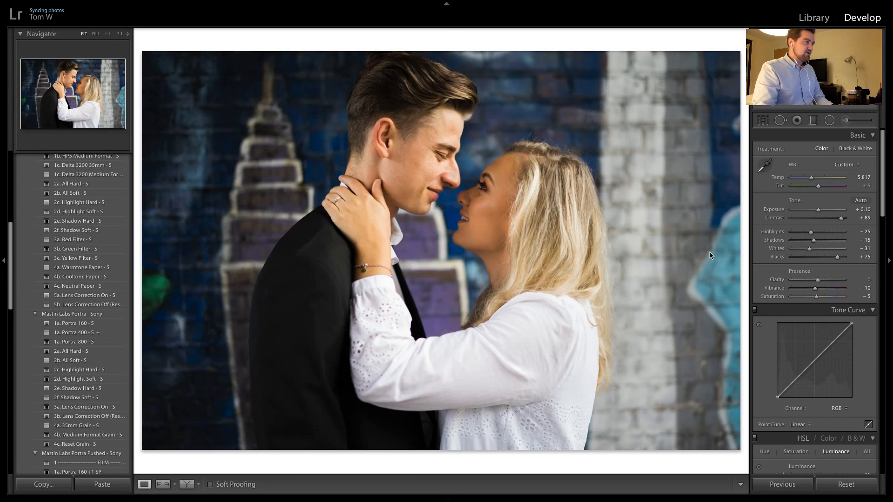
pyautogui.press('Left')
pyautogui.click(433, 181)
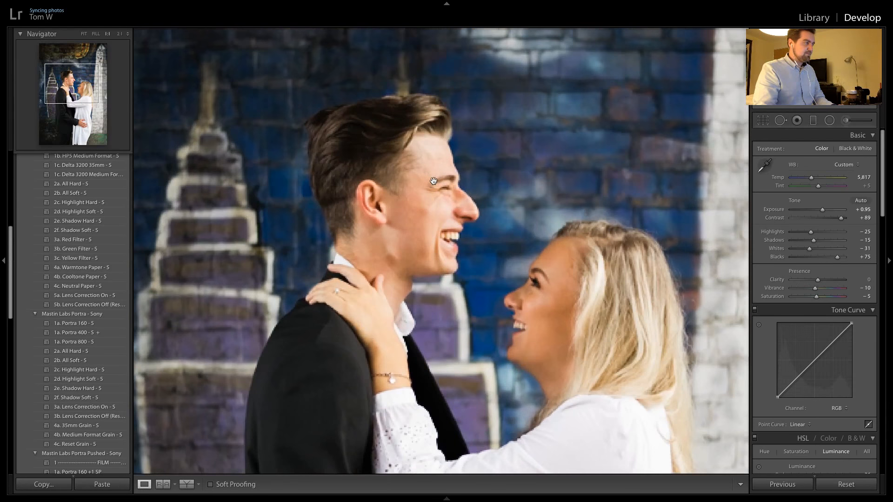
pyautogui.click(431, 212)
pyautogui.click(432, 205)
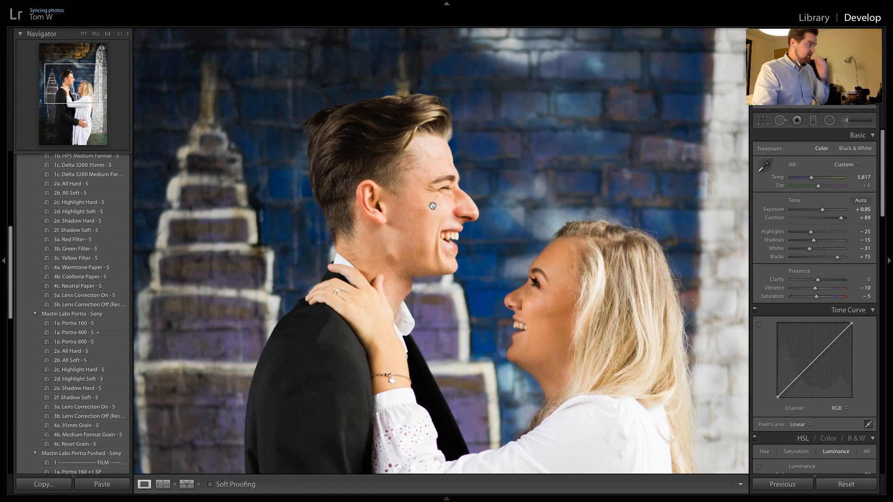
pyautogui.moveTo(435, 197); pyautogui.dragTo(452, 173)
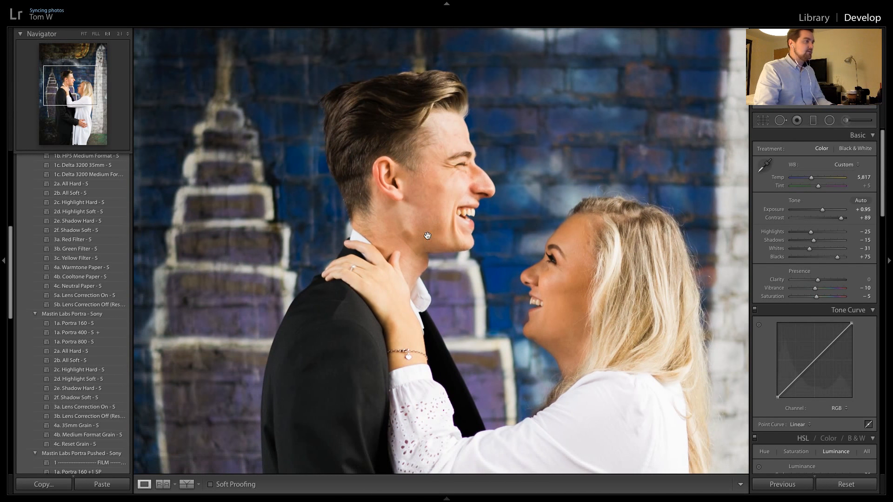
# Apply the previous photo's settings to the next laughing portrait-format shot and inspect the couple's faces up close
pyautogui.press('Right')
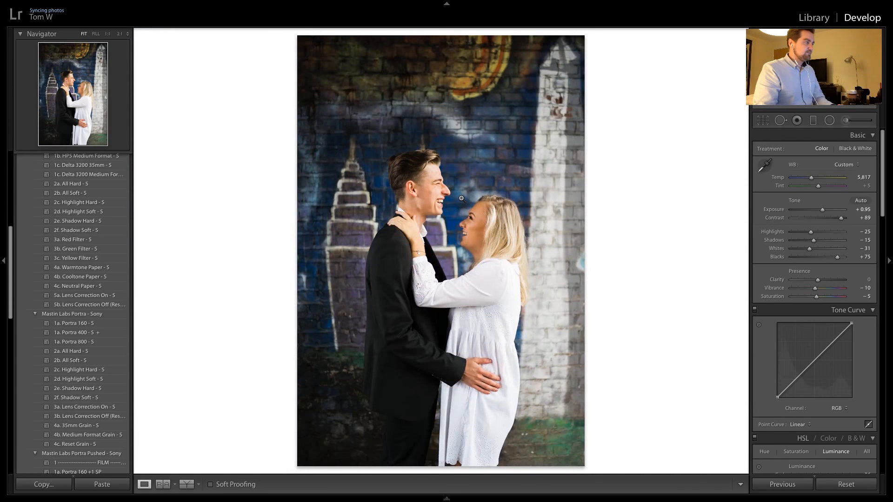
pyautogui.click(783, 484)
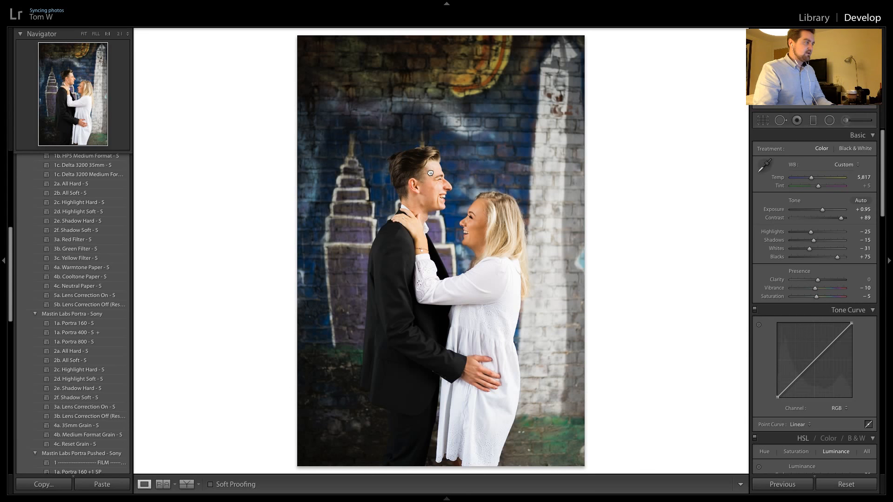
pyautogui.click(428, 173)
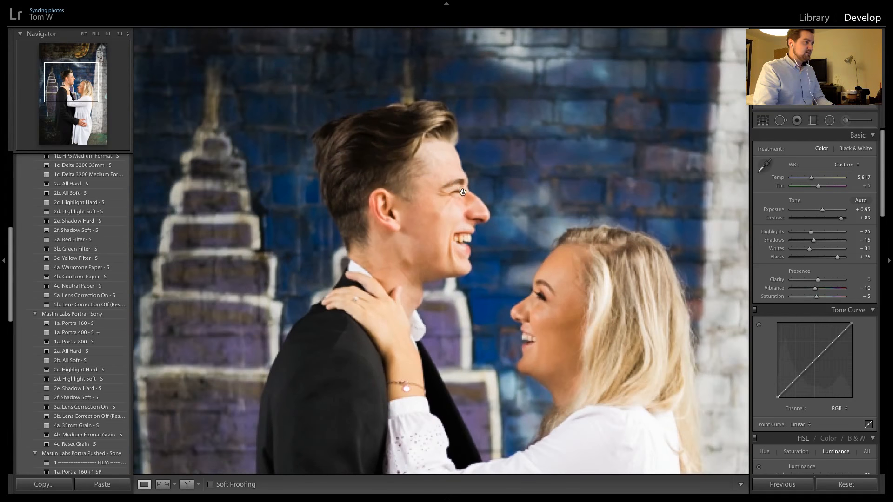
pyautogui.click(468, 121)
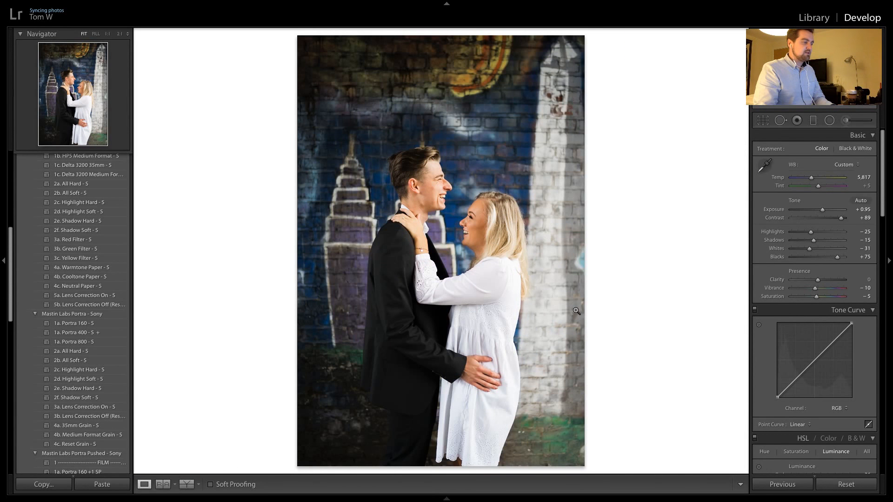
# Apply the previous photo's settings to the two full-length shots of the couple beside the brick railway arch
pyautogui.press('Right')
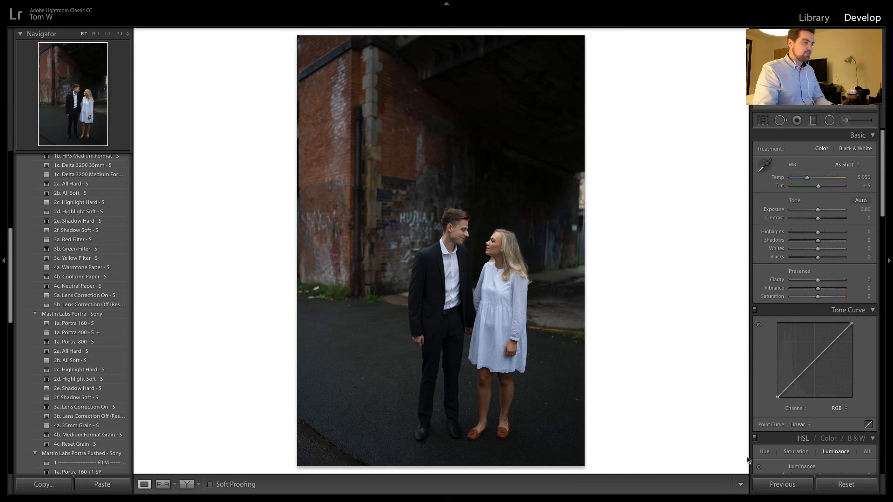
pyautogui.click(778, 485)
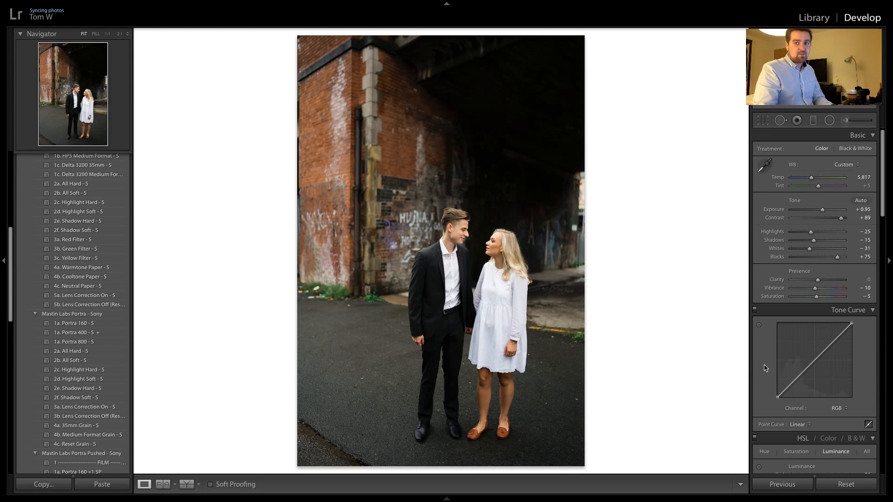
pyautogui.press('Right')
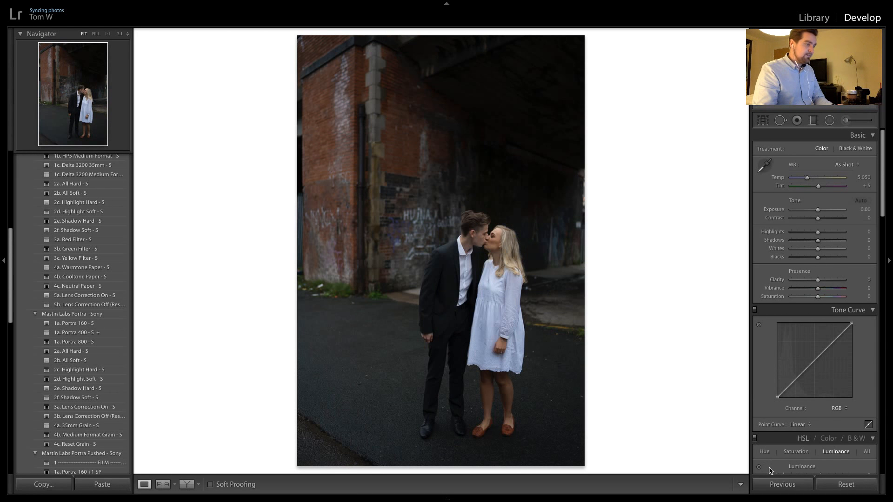
pyautogui.click(766, 484)
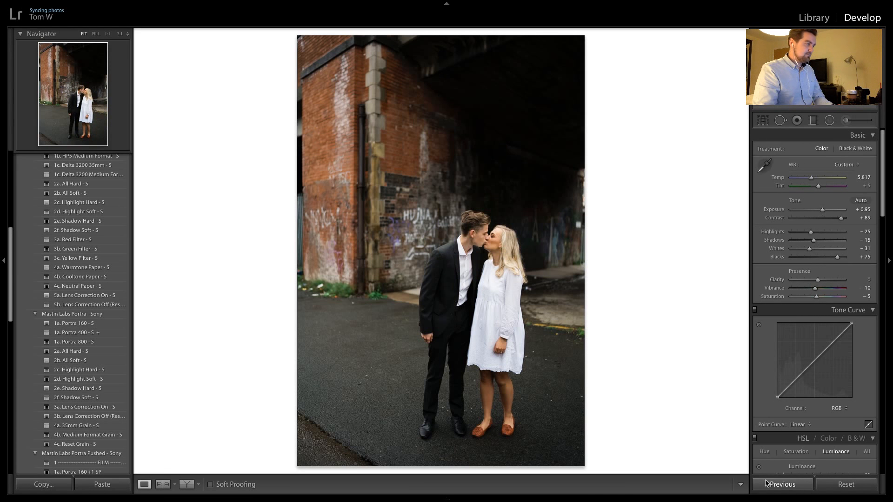
# Try the previous photo's settings on the man's dark profile portrait, then undo them
pyautogui.press('Right')
pyautogui.press('Right')
pyautogui.press('Right')
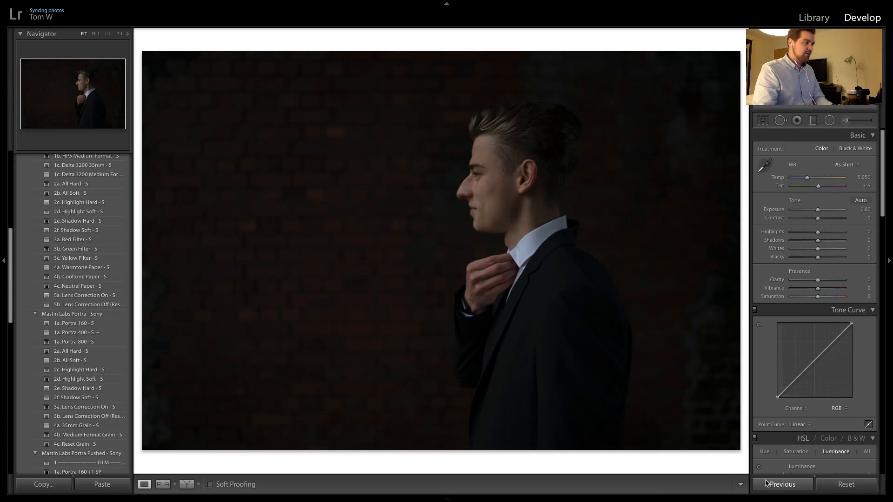
pyautogui.click(766, 484)
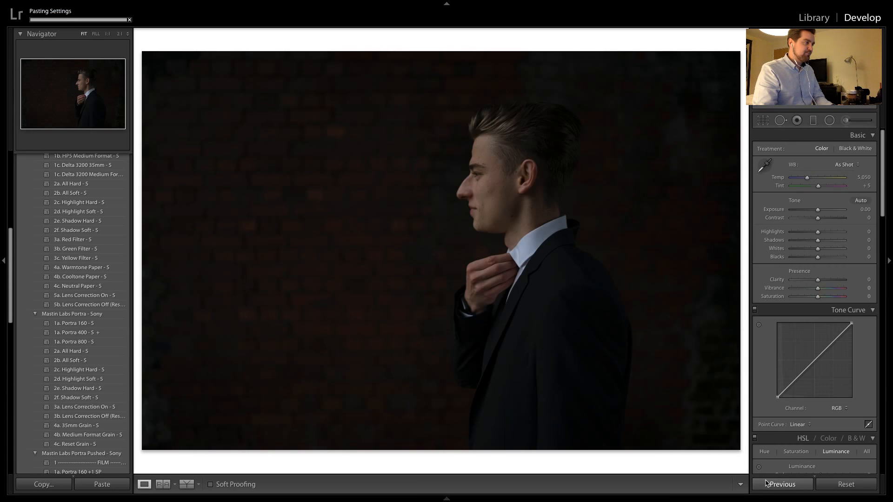
pyautogui.click(469, 158)
pyautogui.click(498, 173)
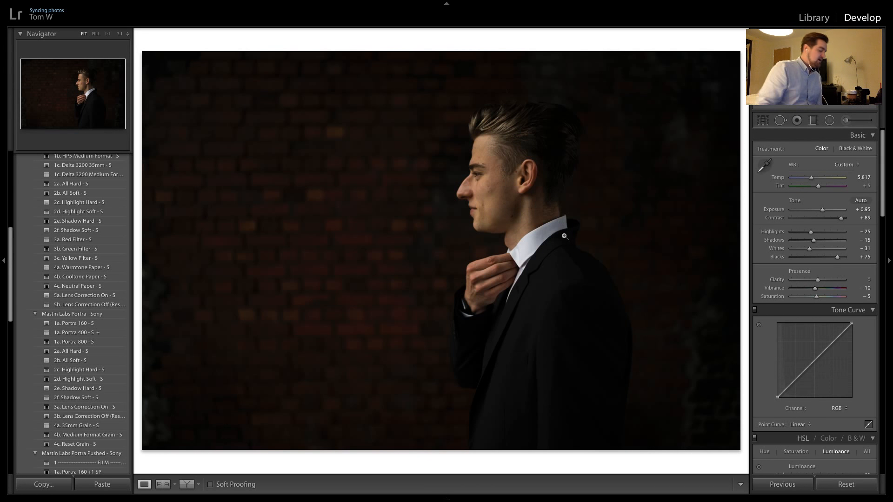
pyautogui.hotkey('ctrl', 'z')
pyautogui.hotkey('ctrl', 'z')
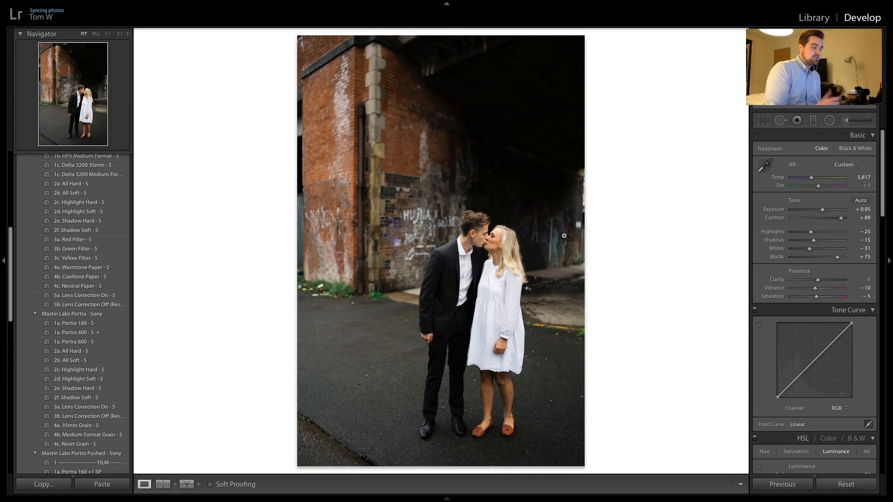
# Apply the previous photo's settings and the Ilford Delta 3200 Medium Format preset to the man's dark profile portrait
pyautogui.press('Right')
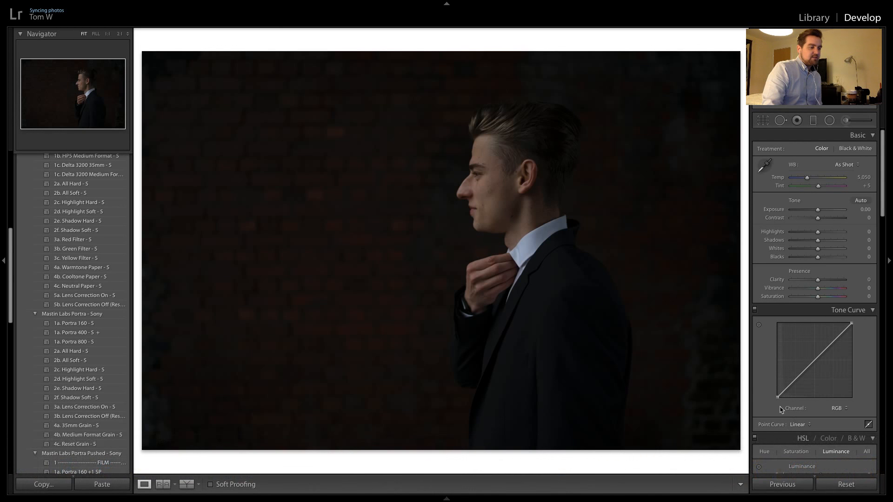
pyautogui.click(782, 485)
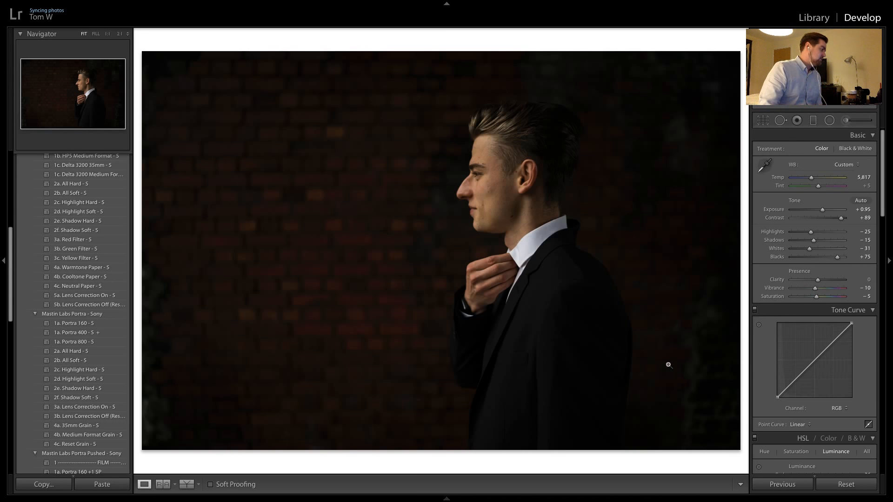
pyautogui.scroll(-5, 103, 372)
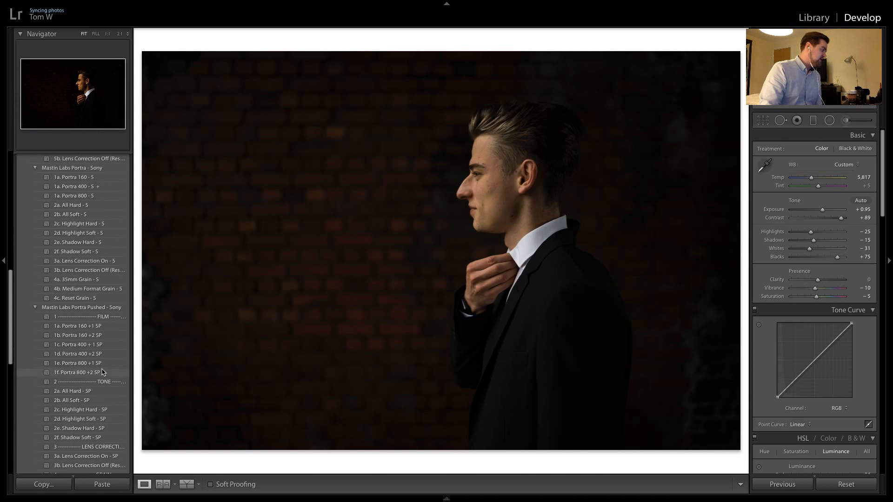
pyautogui.scroll(-1, 103, 371)
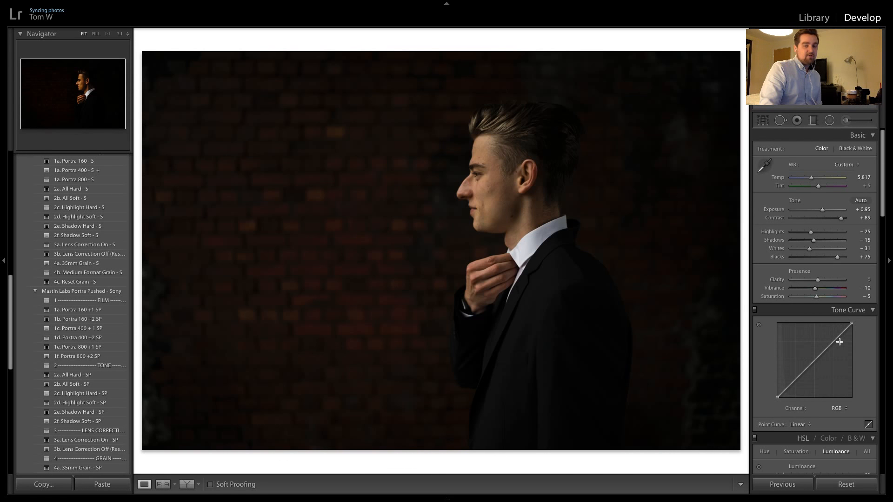
pyautogui.scroll(15, 101, 338)
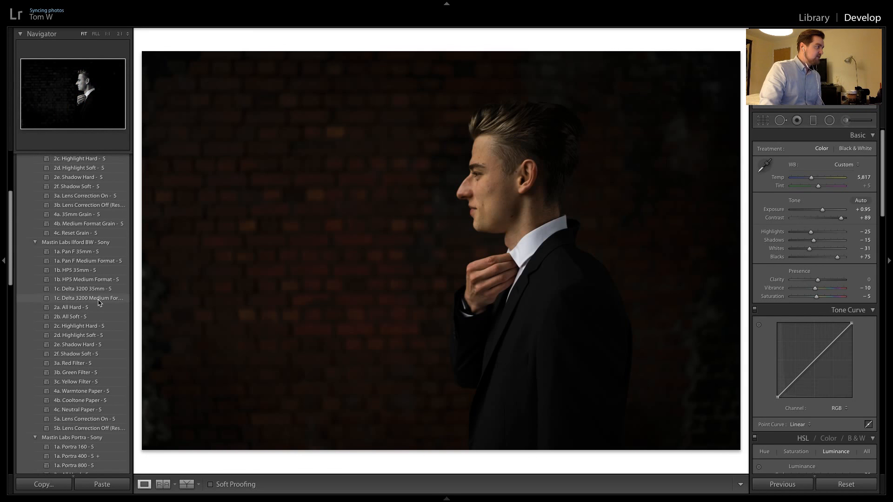
pyautogui.click(94, 300)
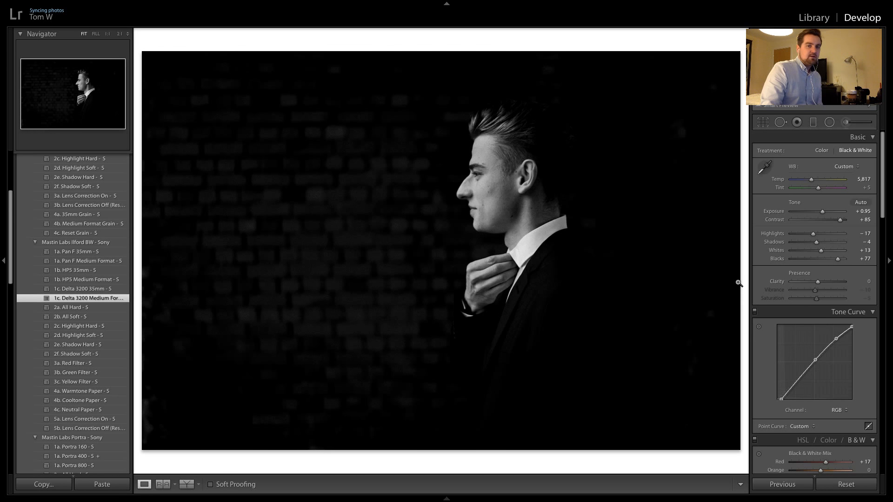
pyautogui.click(476, 166)
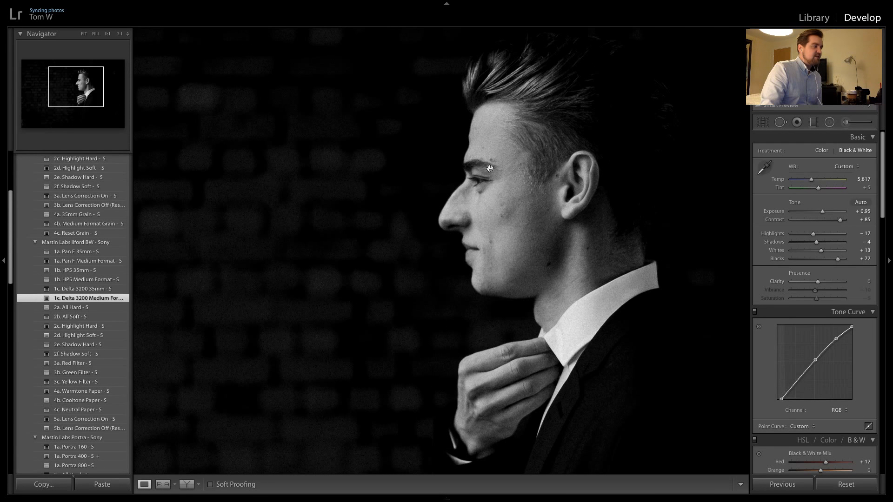
pyautogui.click(496, 150)
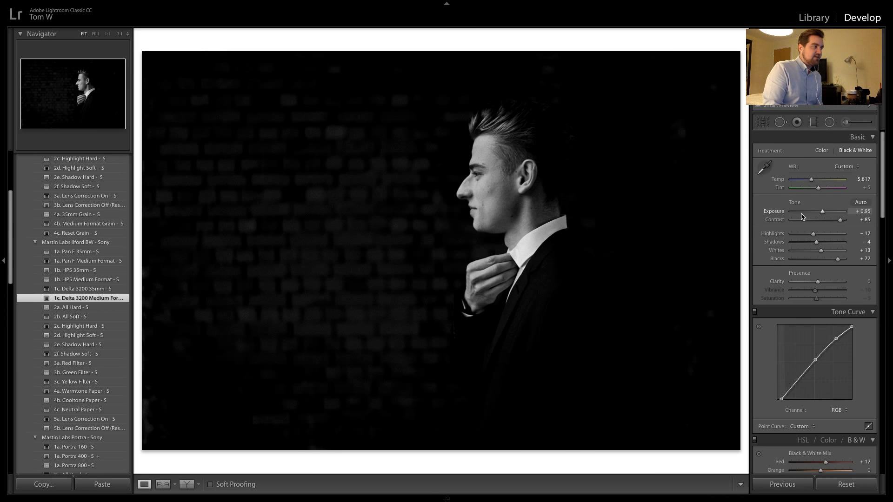
# Carry the black-and-white settings over to the next two profile portraits of the man and lower the second one's exposure to +0.65
pyautogui.hotkey('ctrl', 'shift', 'r')
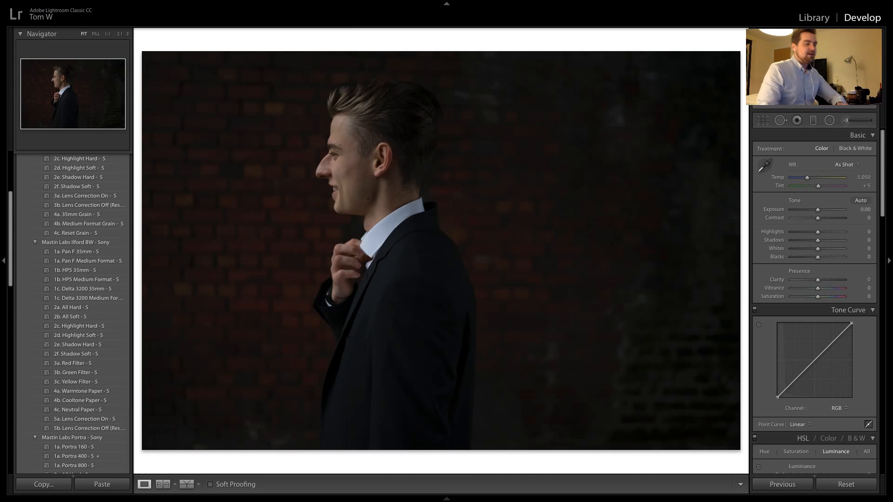
pyautogui.click(788, 486)
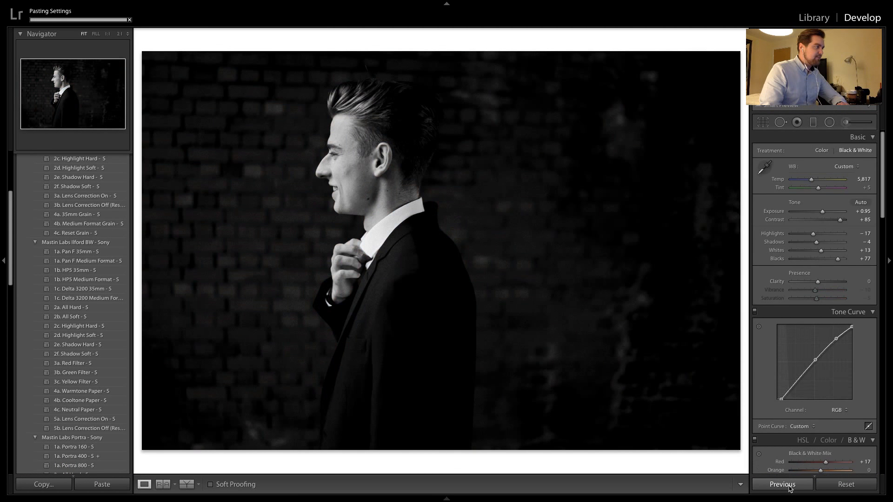
pyautogui.press('Right')
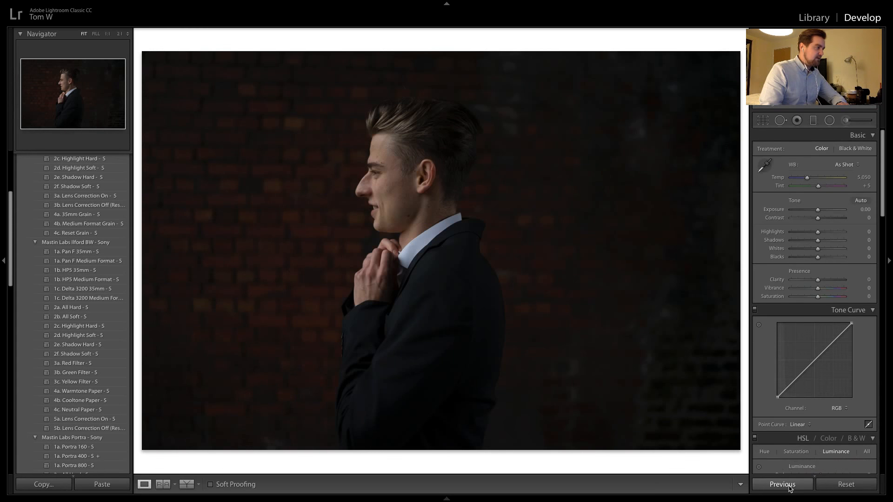
pyautogui.click(788, 487)
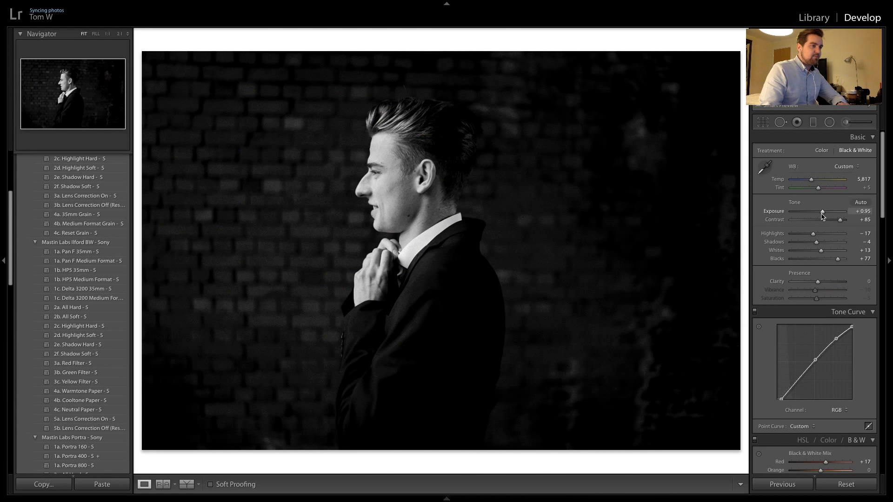
pyautogui.moveTo(822, 214); pyautogui.dragTo(820, 214)
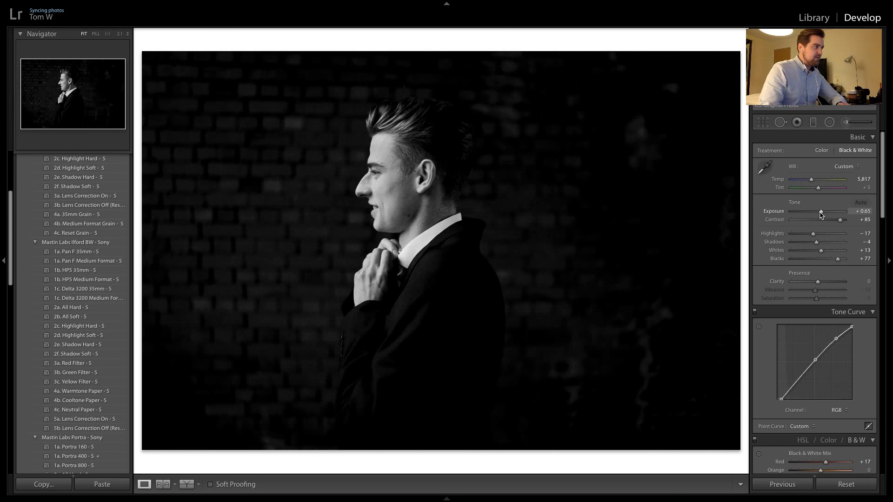
# Try the previous photo's black-and-white settings on the woman's portrait, inspecting her face up close, and undo them
pyautogui.press('Right')
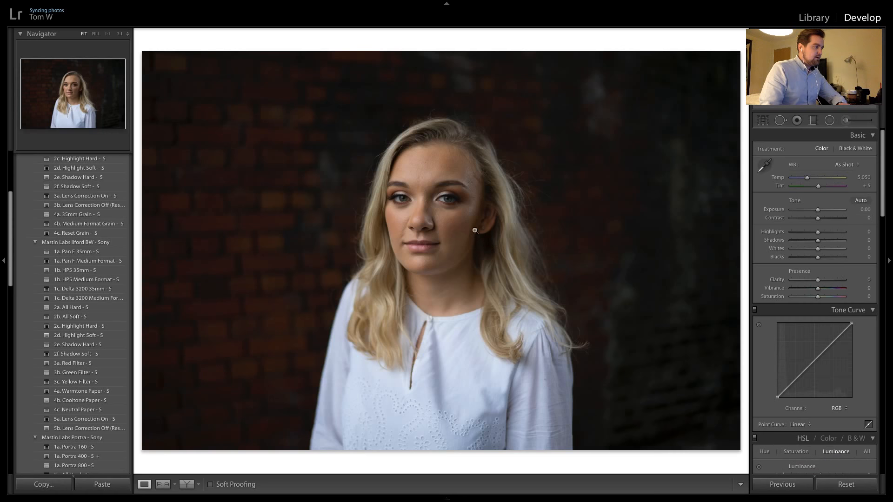
pyautogui.click(792, 484)
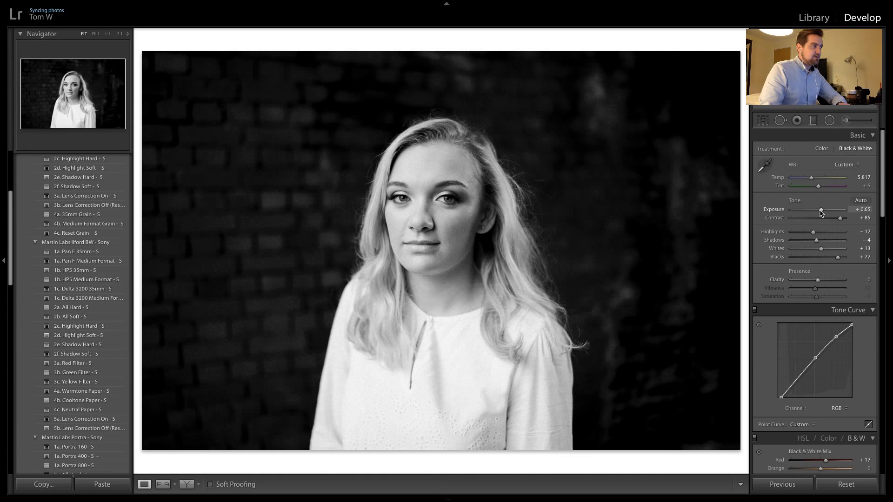
pyautogui.click(403, 182)
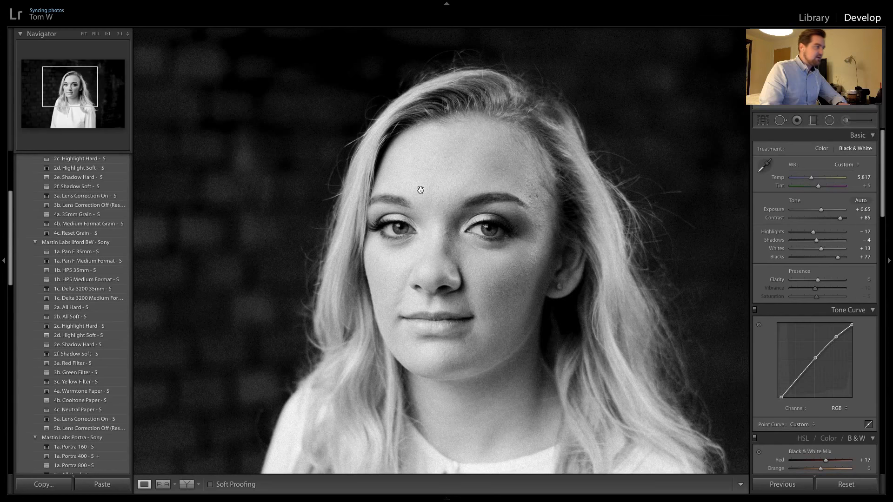
pyautogui.click(419, 167)
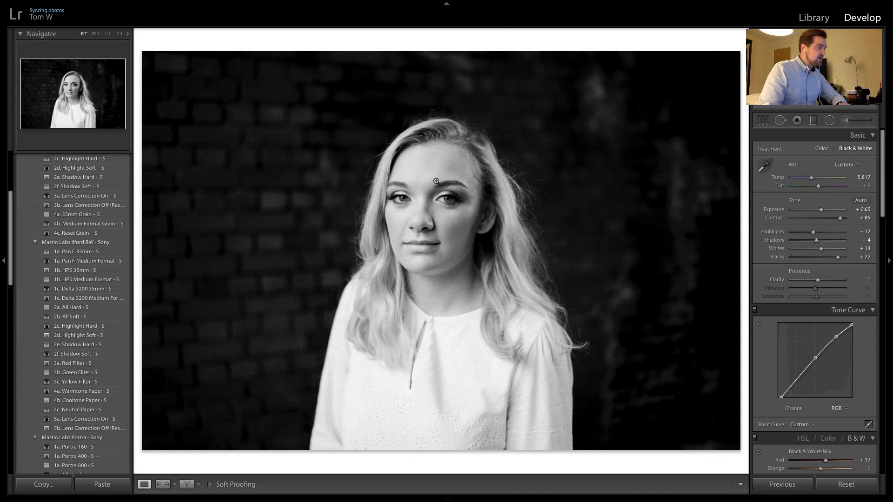
pyautogui.click(436, 182)
pyautogui.click(424, 176)
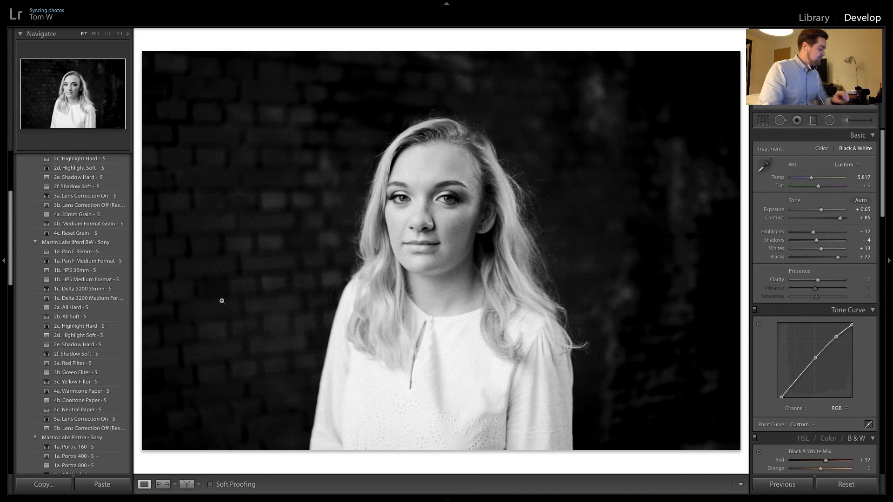
pyautogui.hotkey('ctrl', 'z')
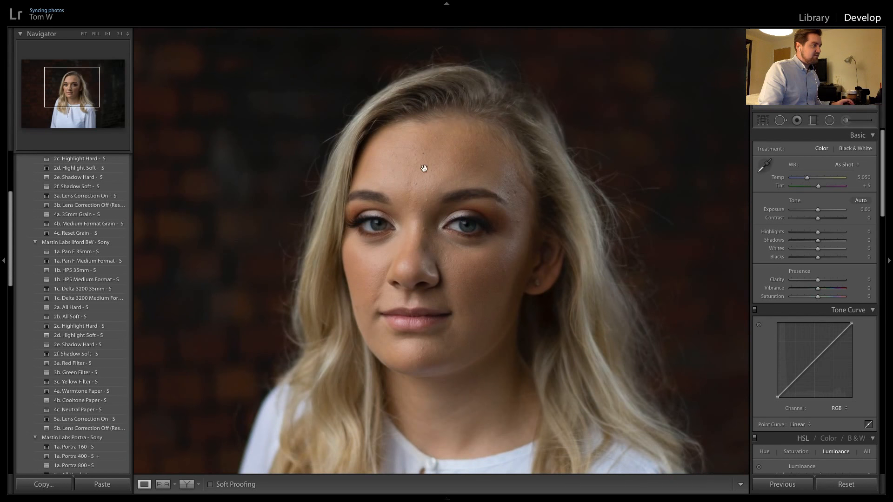
# Carry the previous photo's black-and-white settings over to the woman's close portrait and the next one of her looking aside
pyautogui.hotkey('ctrl', 'z')
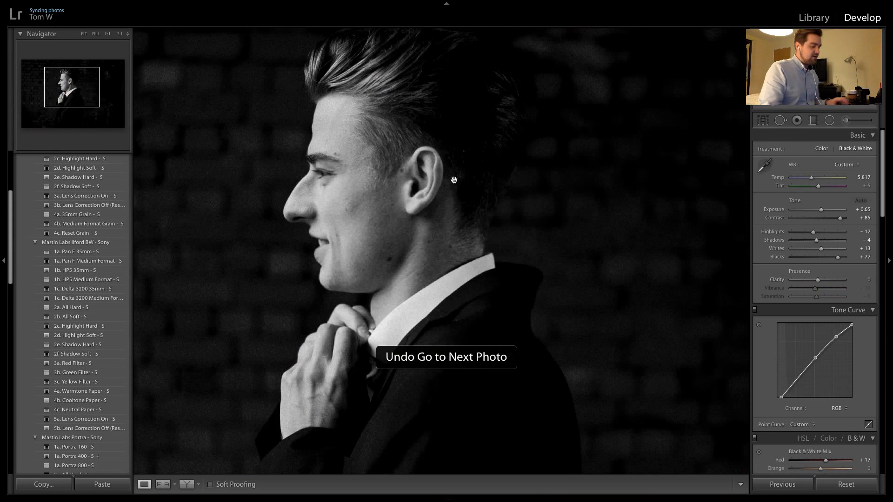
pyautogui.press('Right')
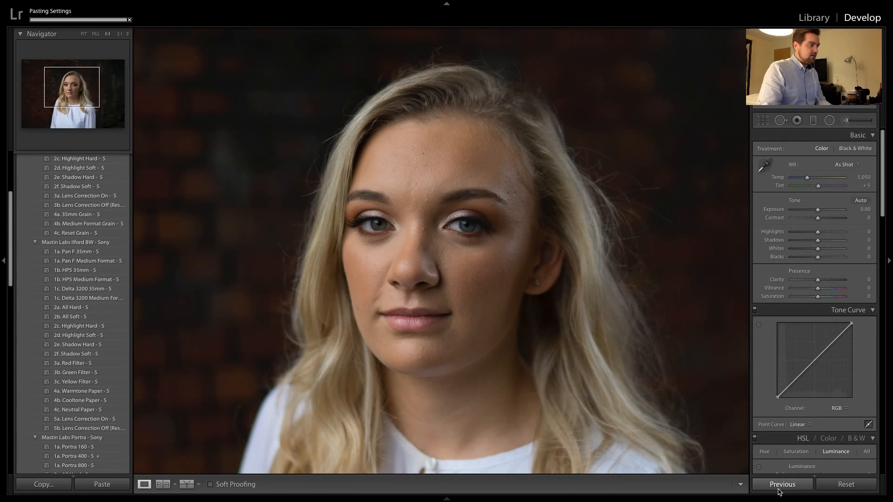
pyautogui.click(779, 486)
pyautogui.click(424, 250)
pyautogui.press('Right')
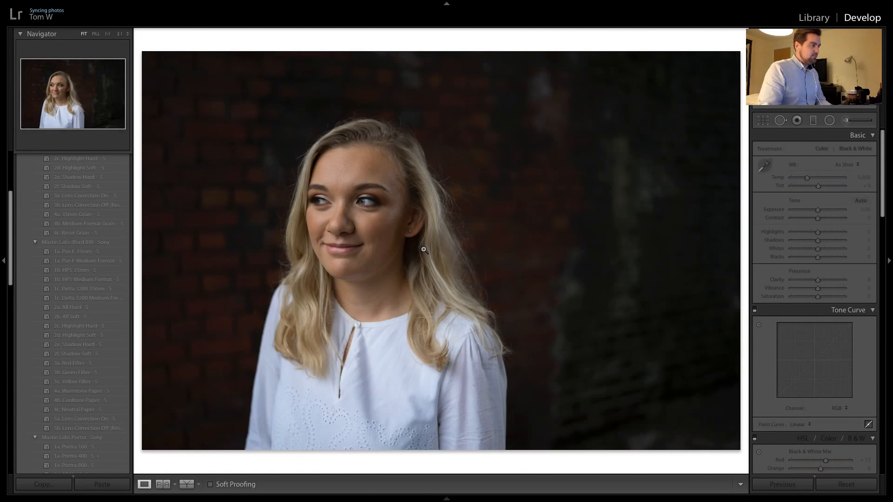
pyautogui.click(764, 482)
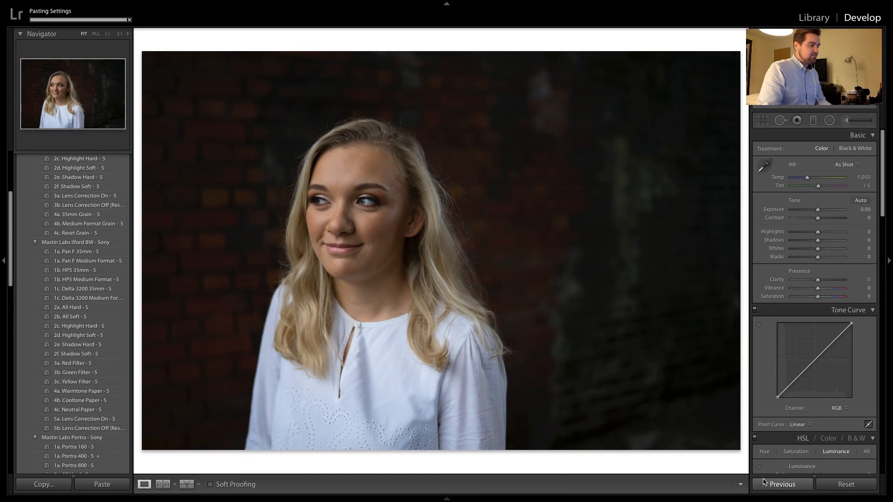
# Correct the white balance of the couple's first car-park photo to Temp 3,889 and Tint +32, checking their faces up close
pyautogui.press('Right')
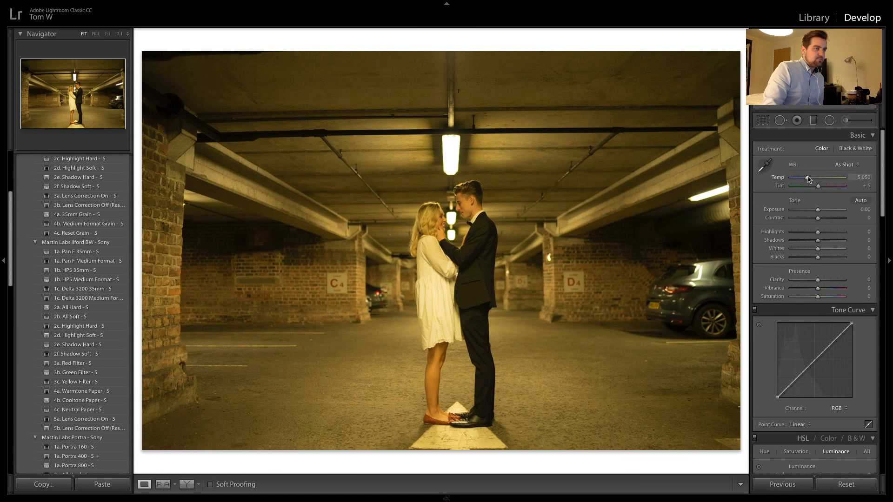
pyautogui.moveTo(807, 178); pyautogui.dragTo(802, 181)
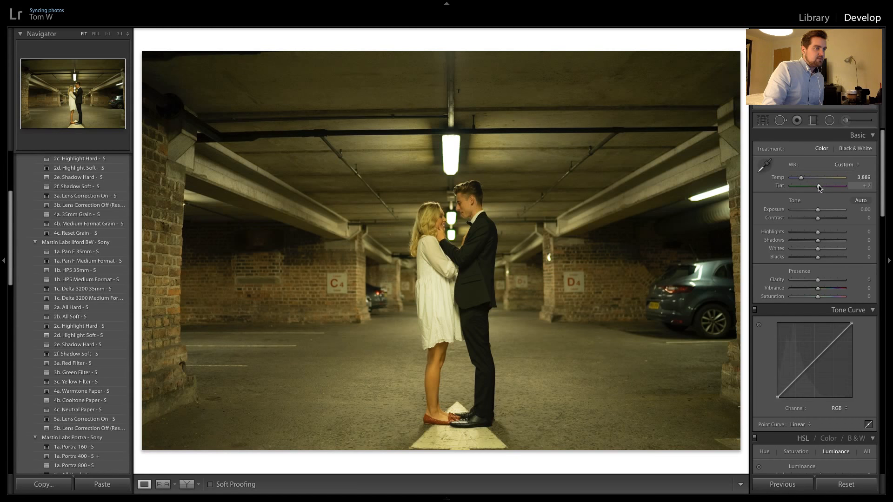
pyautogui.moveTo(819, 188); pyautogui.dragTo(823, 187)
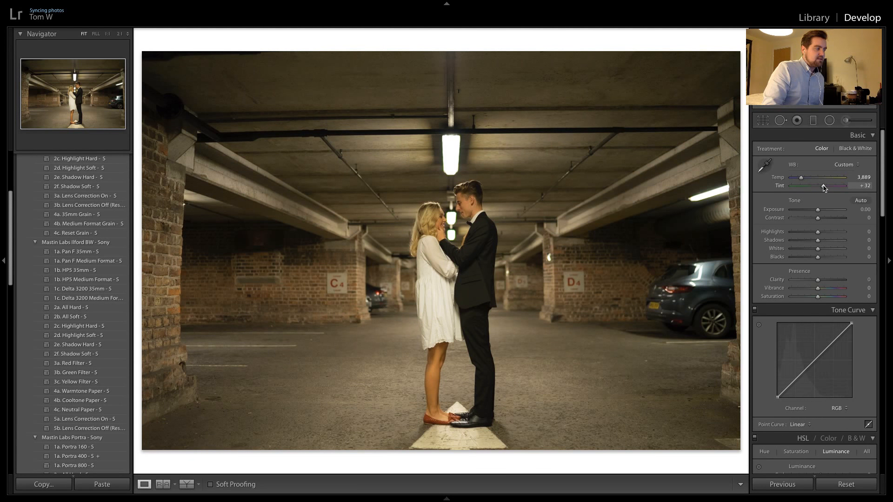
pyautogui.click(435, 216)
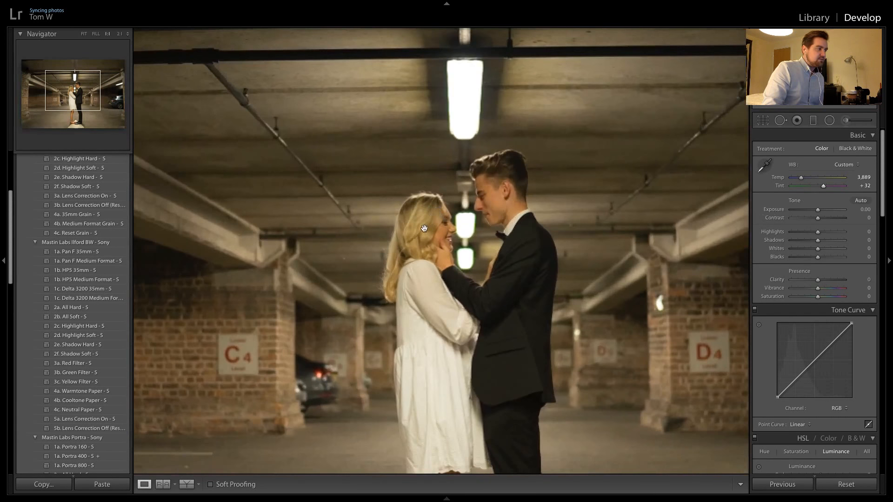
pyautogui.click(492, 228)
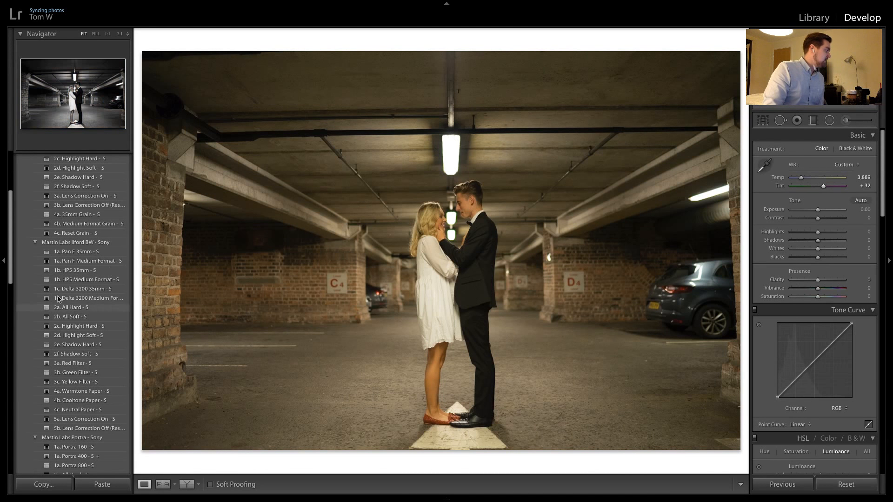
# Apply the Mastin Labs Portra 400 preset to the car-park photo and raise its Tint to +47
pyautogui.scroll(-8, 59, 299)
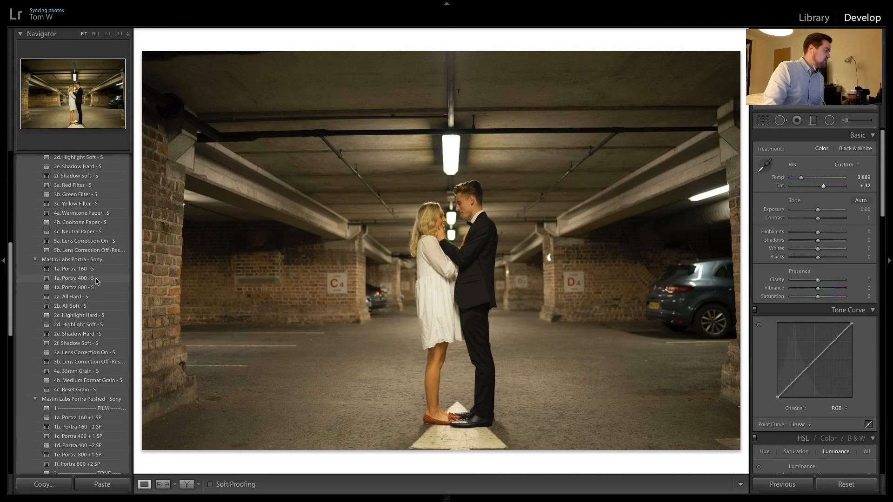
pyautogui.click(96, 279)
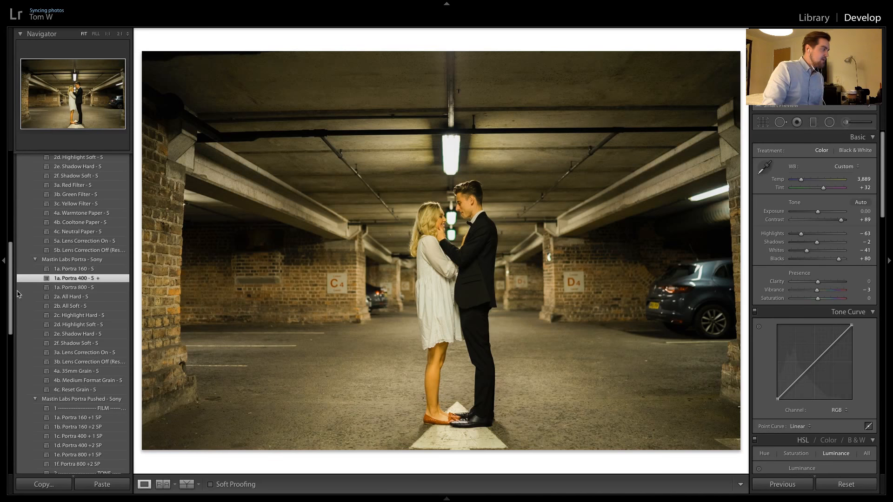
pyautogui.click(435, 228)
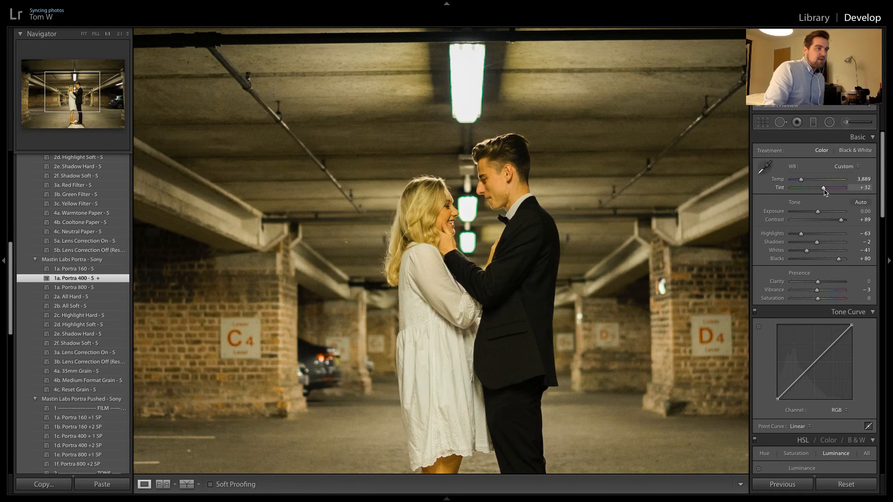
pyautogui.moveTo(824, 190); pyautogui.dragTo(825, 191)
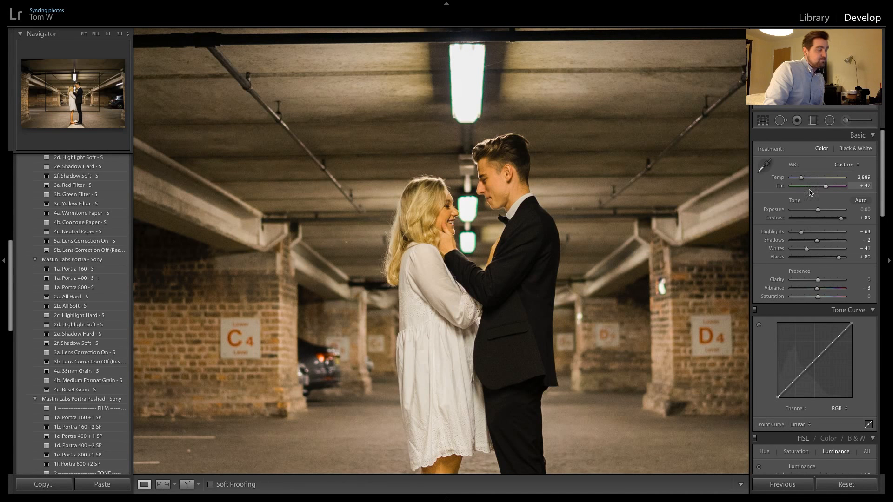
pyautogui.click(519, 260)
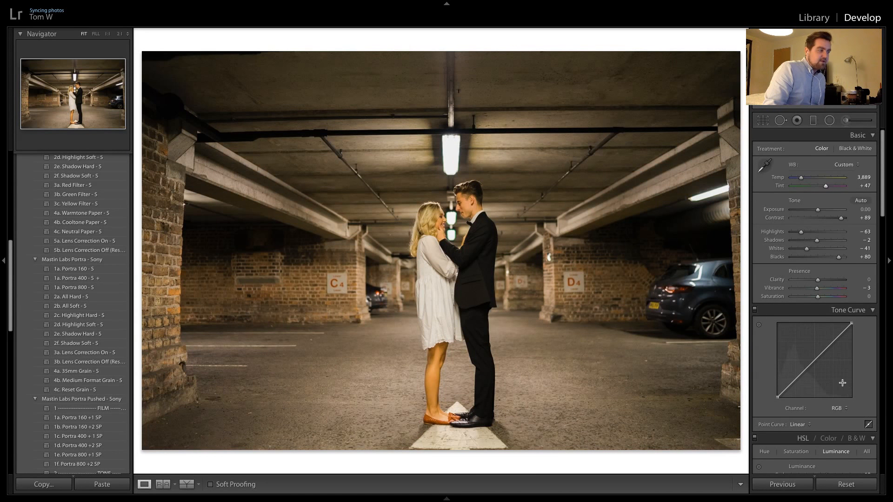
# Enable lens profile corrections and remove the green fringing with Defringe amount 9 and green hue 27/40
pyautogui.scroll(-15, 842, 383)
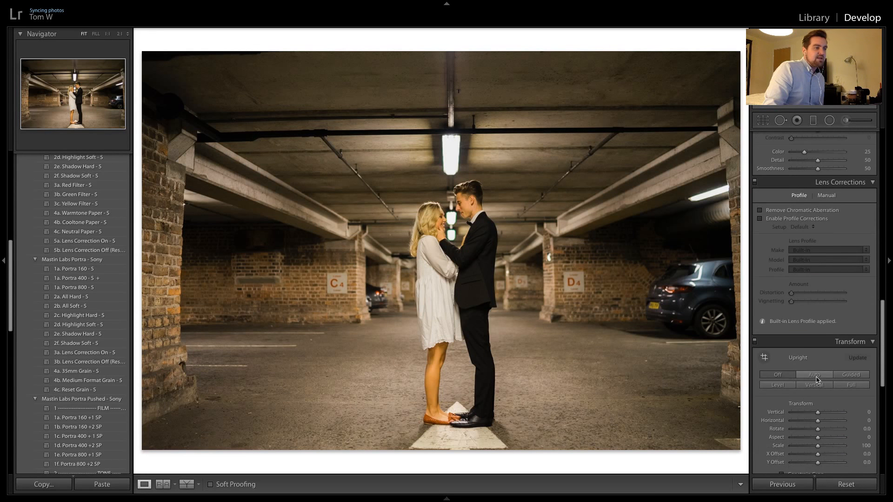
pyautogui.click(448, 226)
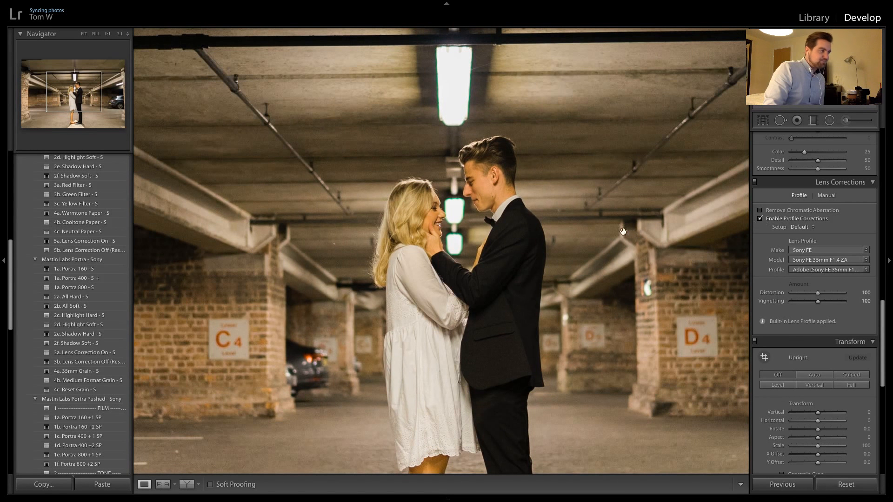
pyautogui.click(826, 195)
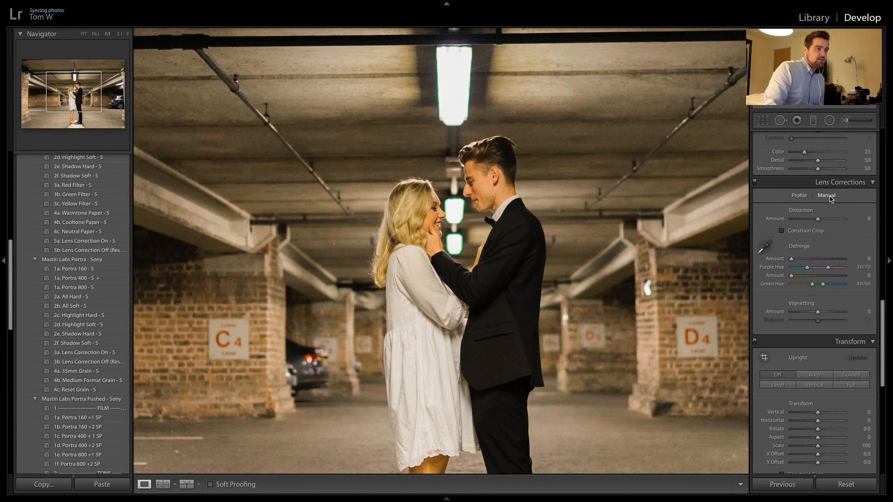
pyautogui.click(764, 247)
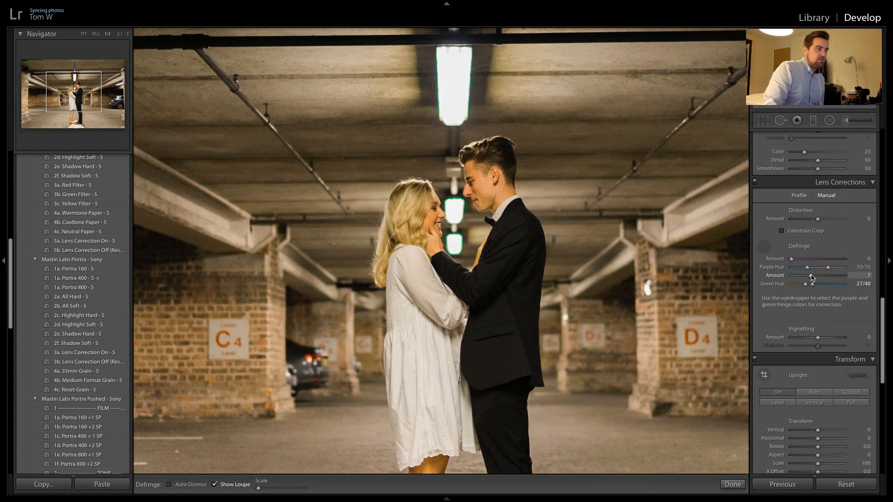
pyautogui.moveTo(820, 278)
pyautogui.mouseDown()
pyautogui.moveTo(833, 279)
pyautogui.moveTo(804, 279)
pyautogui.moveTo(846, 277)
pyautogui.moveTo(815, 279)
pyautogui.mouseUp()
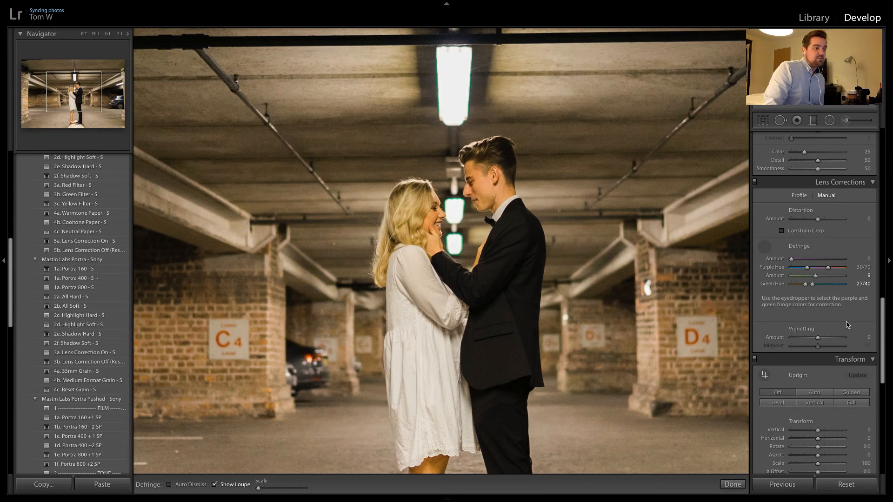
pyautogui.click(764, 246)
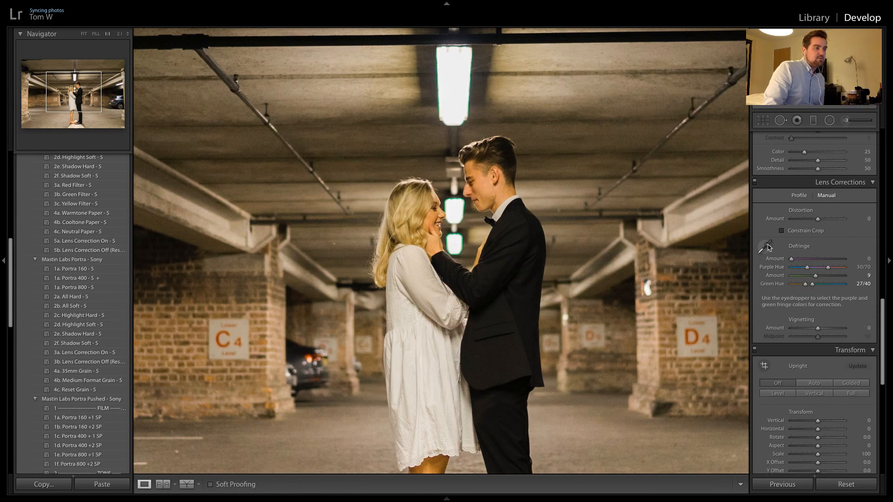
pyautogui.click(432, 291)
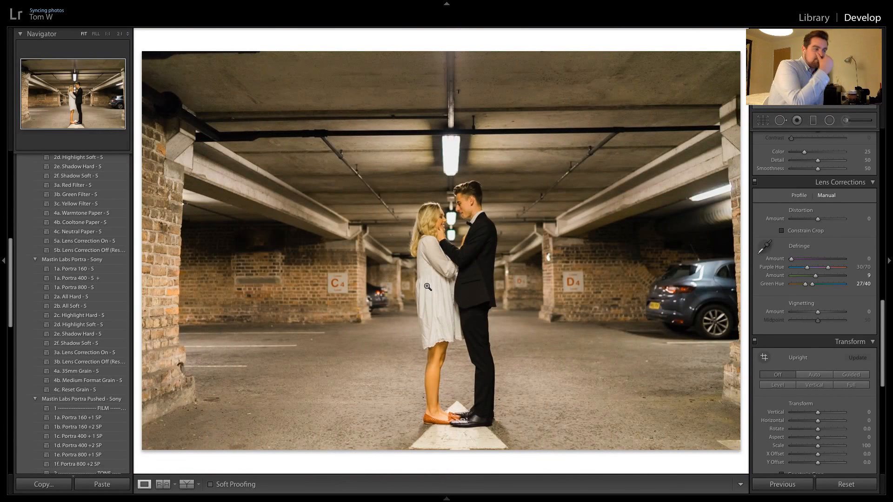
# Apply the previous photo's settings to the car-park photo of the couple kissing and inspect their faces up close
pyautogui.moveTo(594, 1)
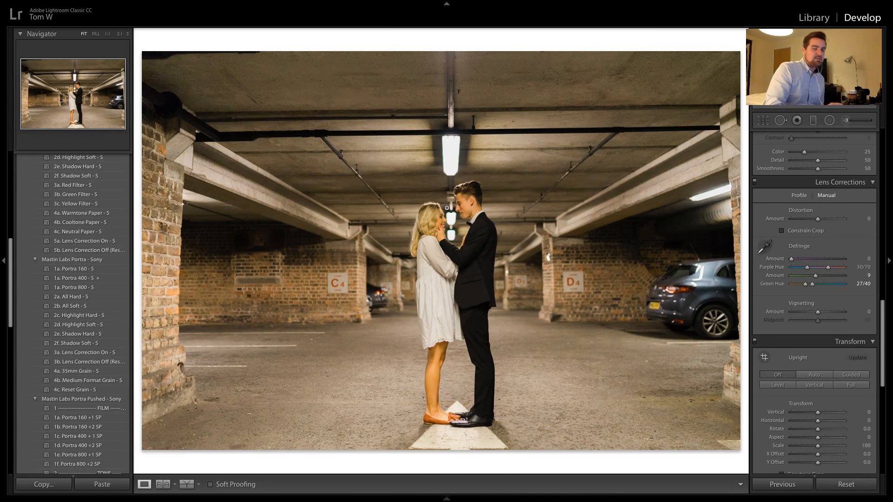
pyautogui.press('Right')
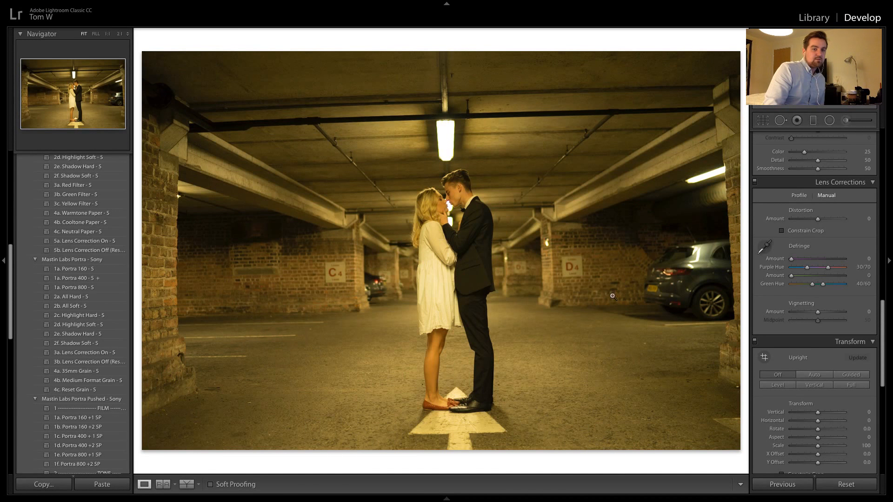
pyautogui.click(782, 484)
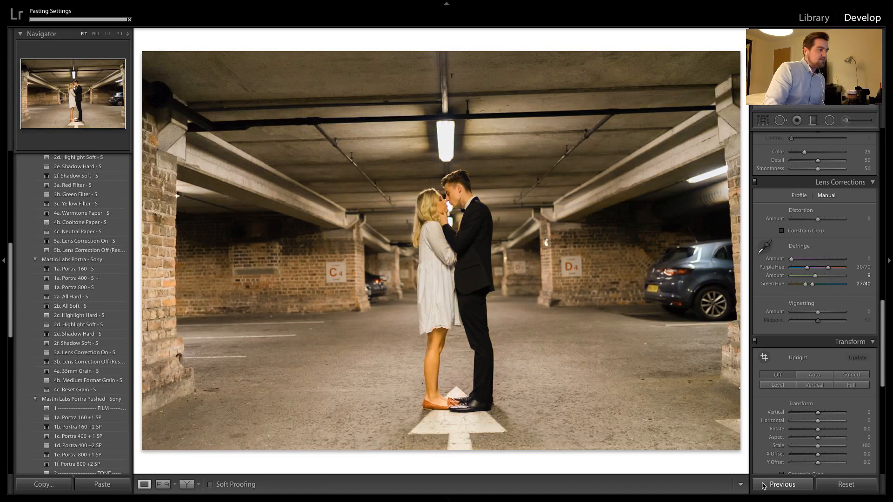
pyautogui.click(444, 203)
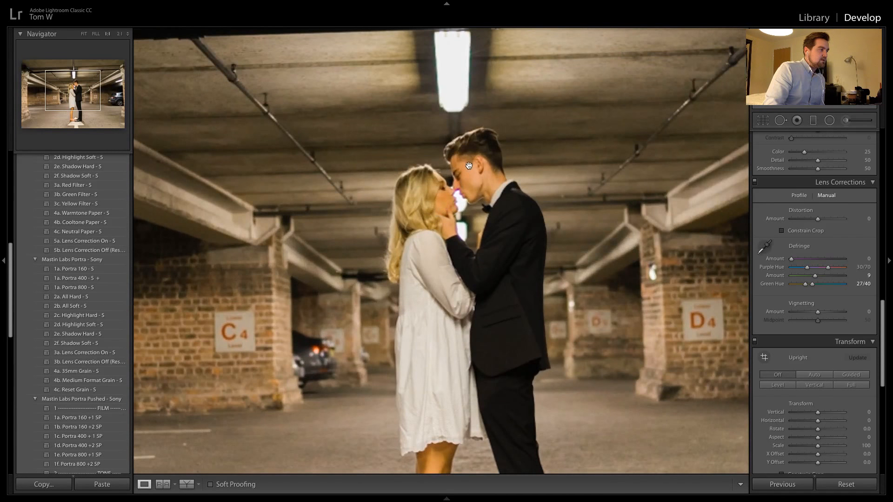
pyautogui.click(451, 198)
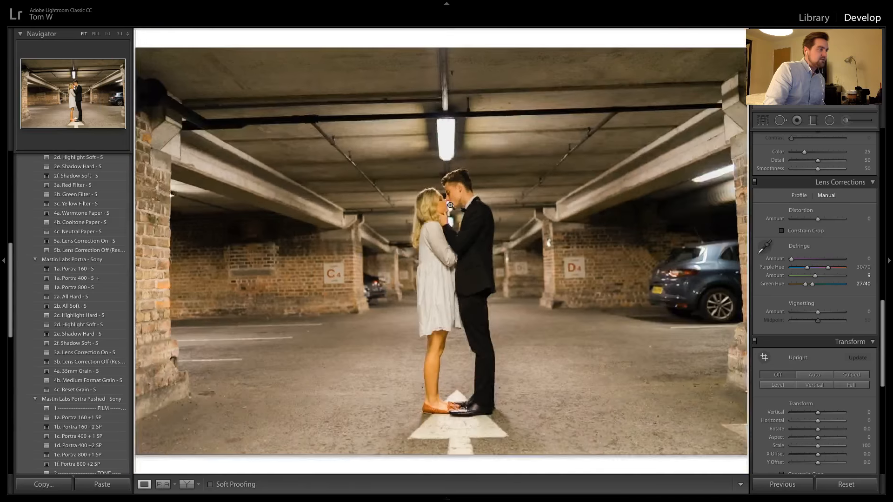
# Sample the purple fringe between the kissing couple's faces and set the purple Defringe amount to 7
pyautogui.click(448, 205)
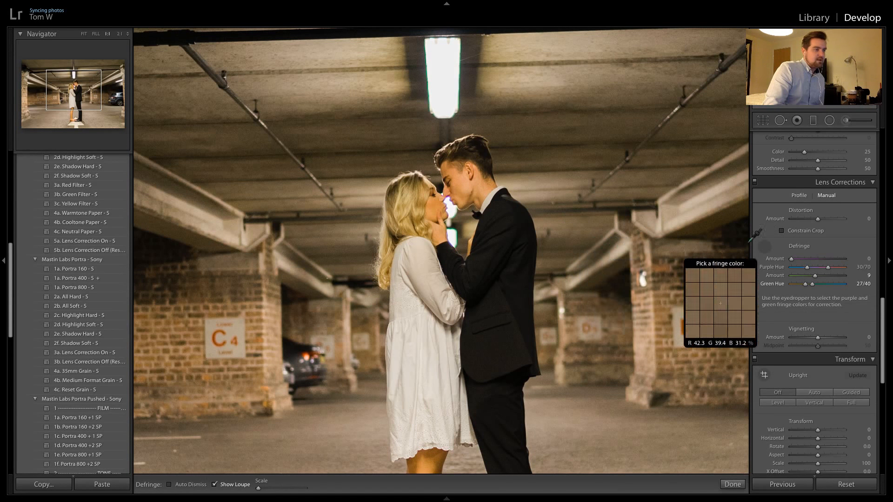
pyautogui.click(452, 200)
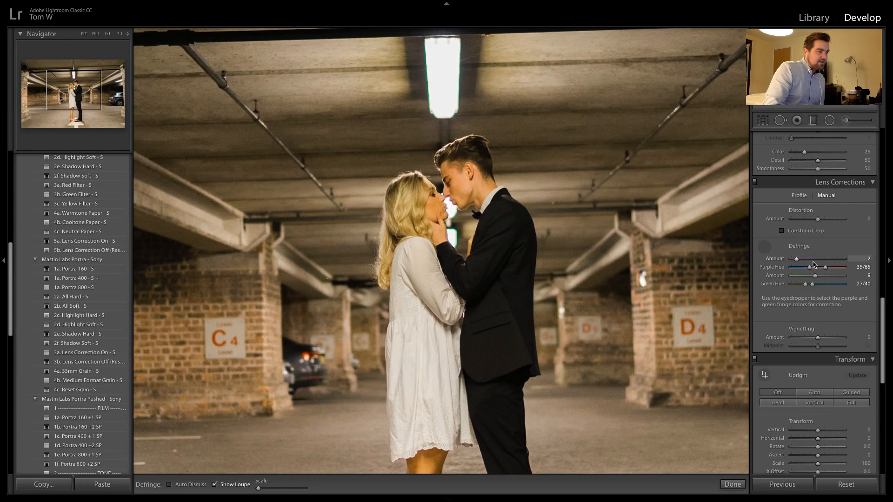
pyautogui.moveTo(801, 259); pyautogui.dragTo(810, 261)
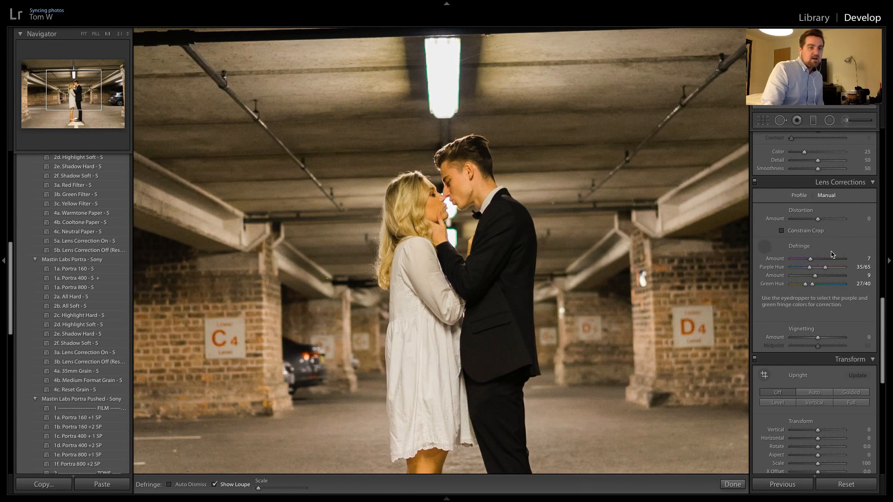
pyautogui.scroll(5, 828, 241)
pyautogui.scroll(8, 826, 241)
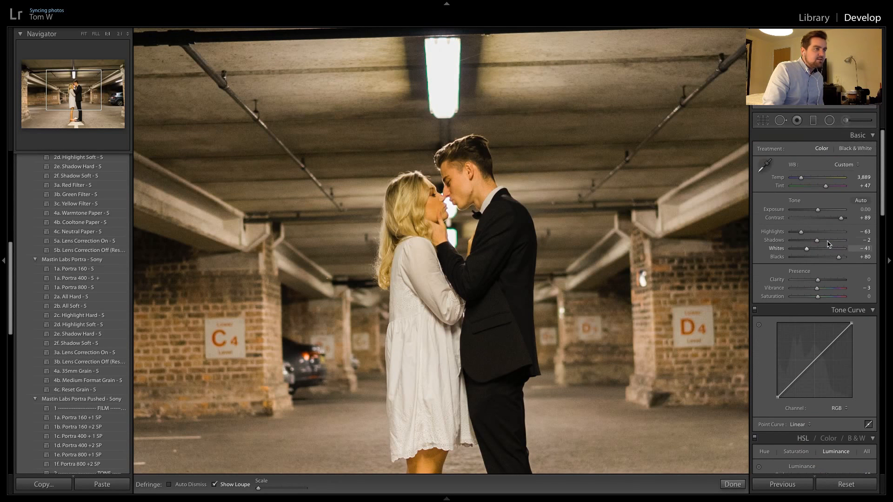
pyautogui.scroll(-4, 805, 186)
pyautogui.scroll(8, 804, 186)
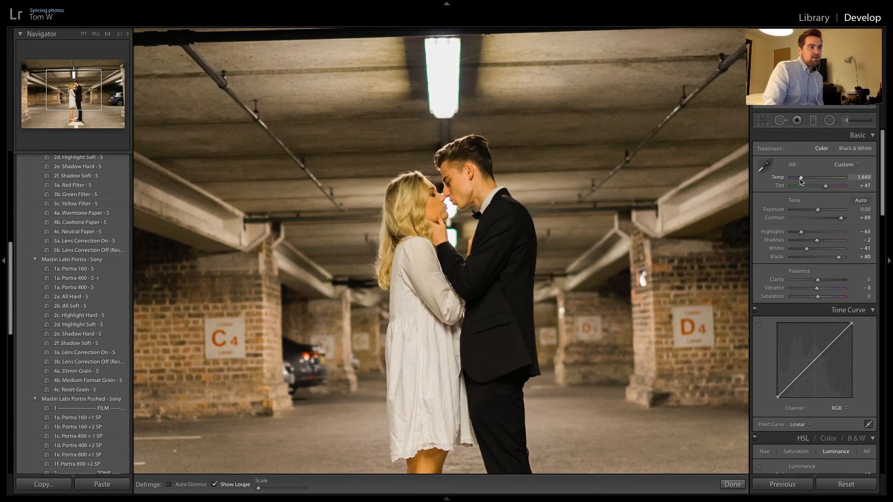
pyautogui.click(766, 165)
pyautogui.click(767, 166)
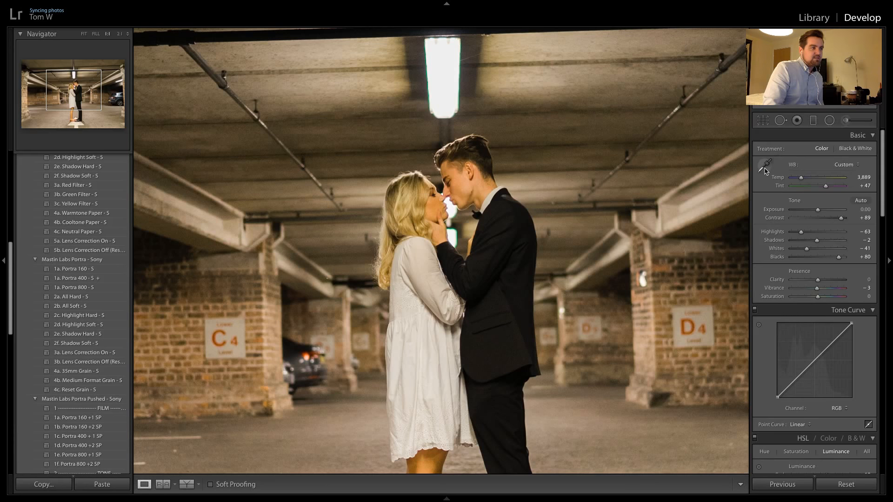
pyautogui.click(691, 226)
# Apply the previous photo's settings to each of the next nine unedited car-park photos of the couple in turn
pyautogui.press('Right')
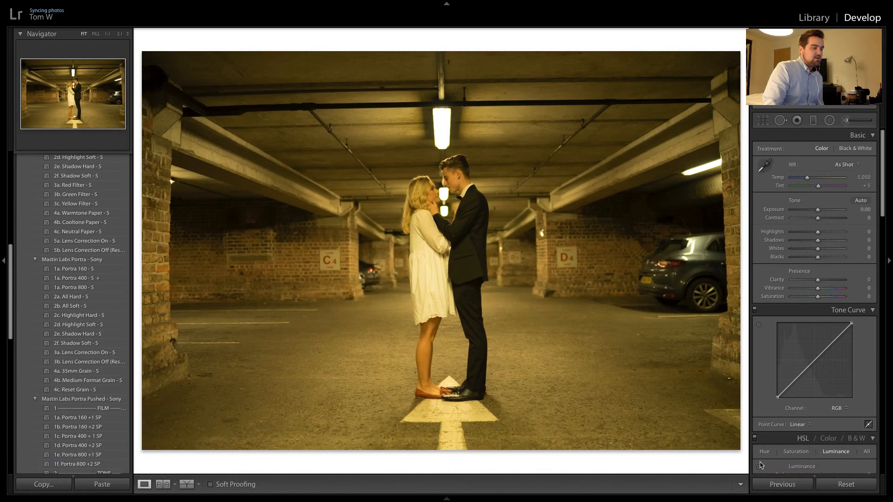
pyautogui.click(782, 484)
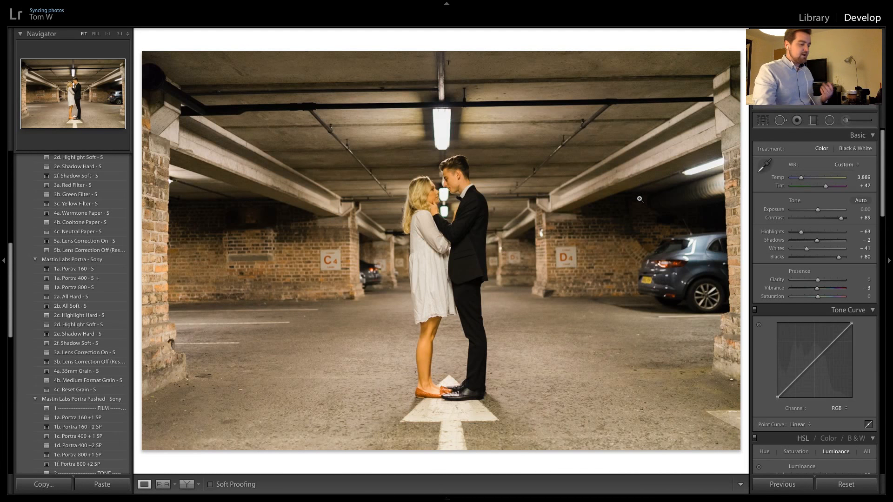
pyautogui.press('Right')
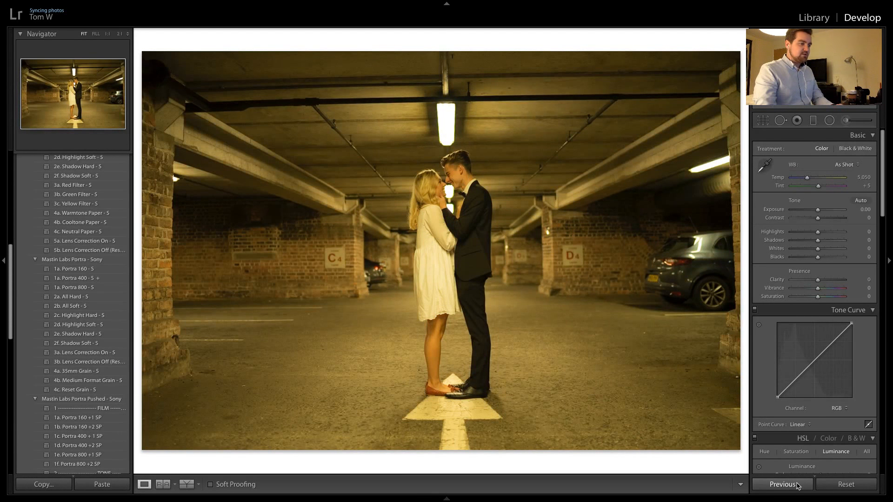
pyautogui.click(798, 486)
pyautogui.press('Right')
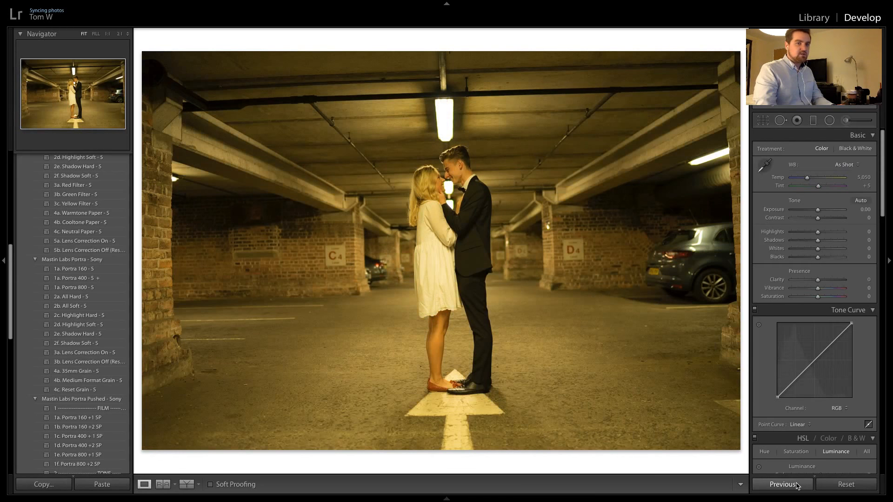
pyautogui.click(798, 486)
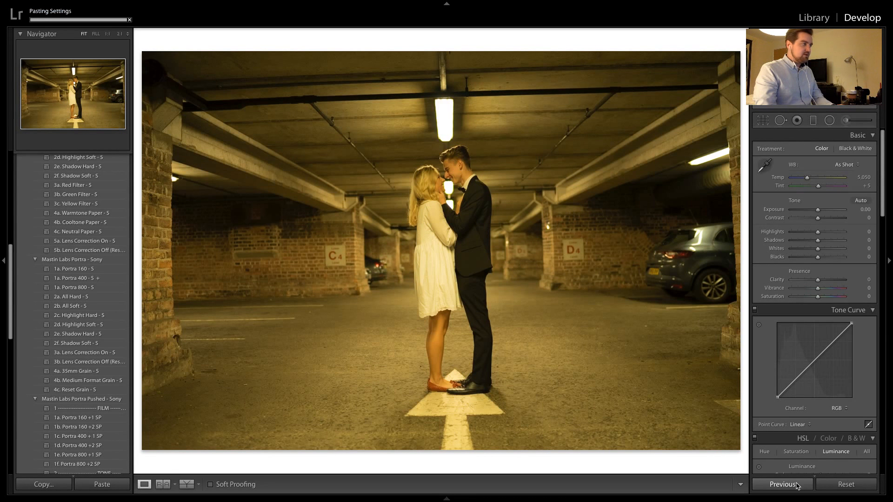
pyautogui.press('Right')
pyautogui.click(797, 486)
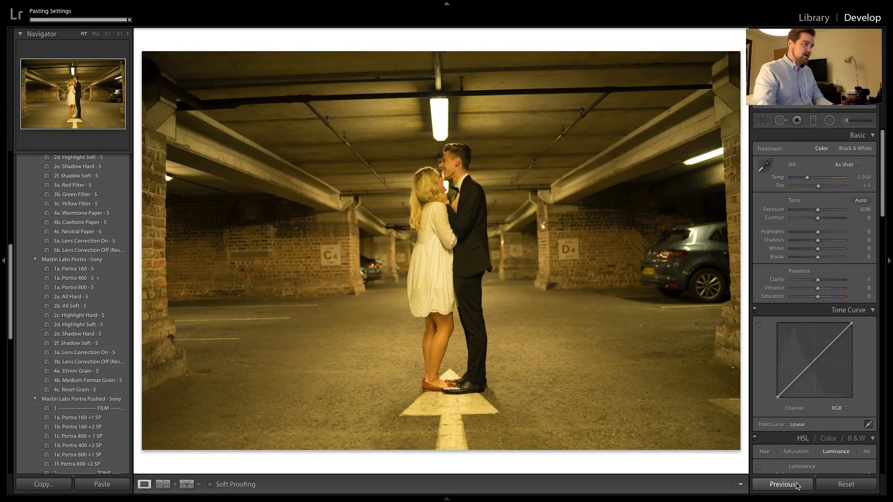
pyautogui.press('Right')
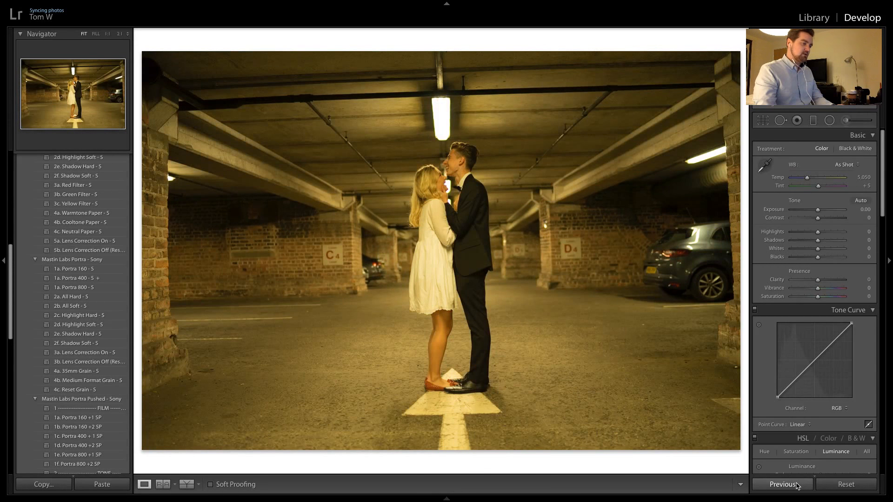
pyautogui.click(796, 486)
pyautogui.press('Right')
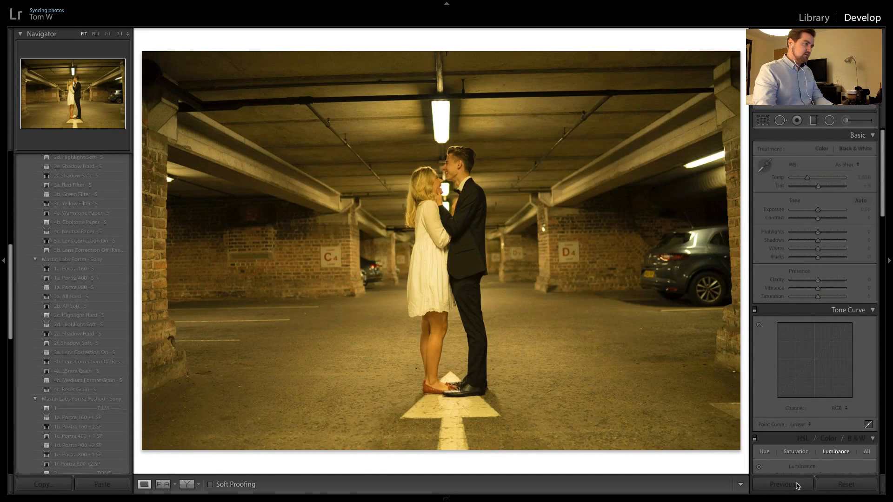
pyautogui.click(797, 486)
pyautogui.press('Right')
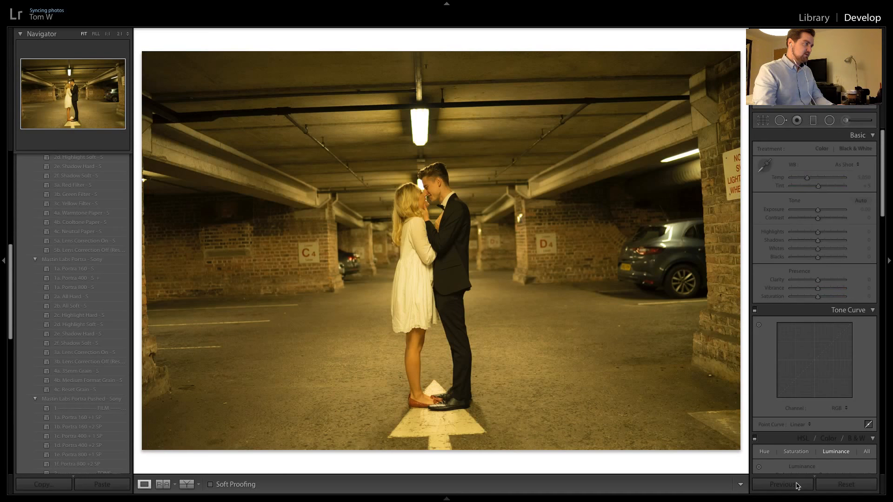
pyautogui.click(797, 486)
pyautogui.press('Right')
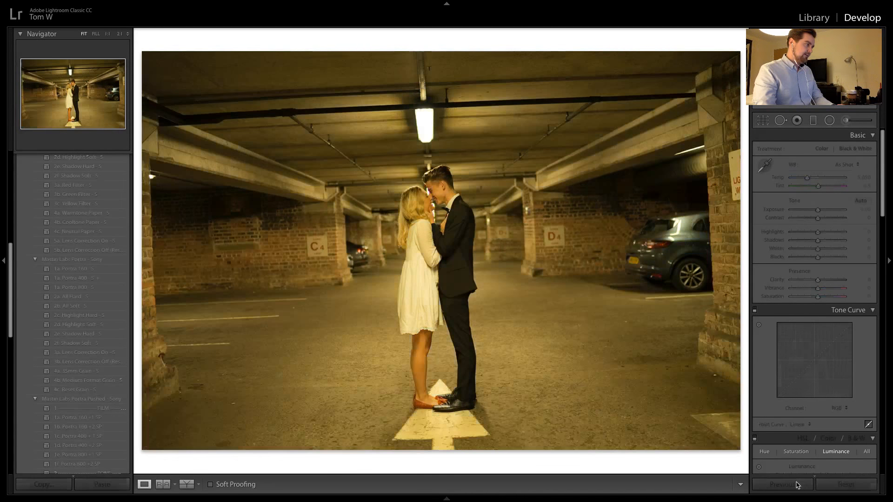
pyautogui.click(796, 486)
pyautogui.press('Right')
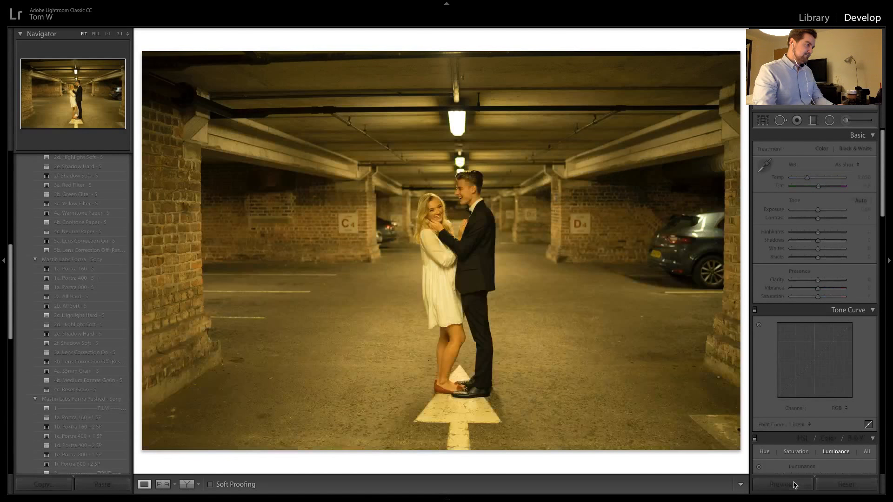
pyautogui.click(795, 486)
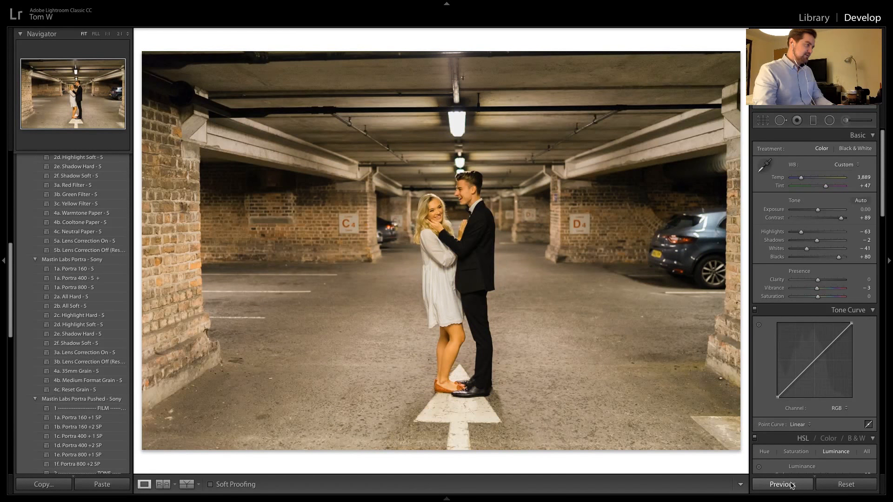
# Inspect the laughing couple up close, apply the same settings to the last car-park photo and compare the two shots
pyautogui.click(455, 205)
pyautogui.moveTo(446, 229); pyautogui.dragTo(448, 163)
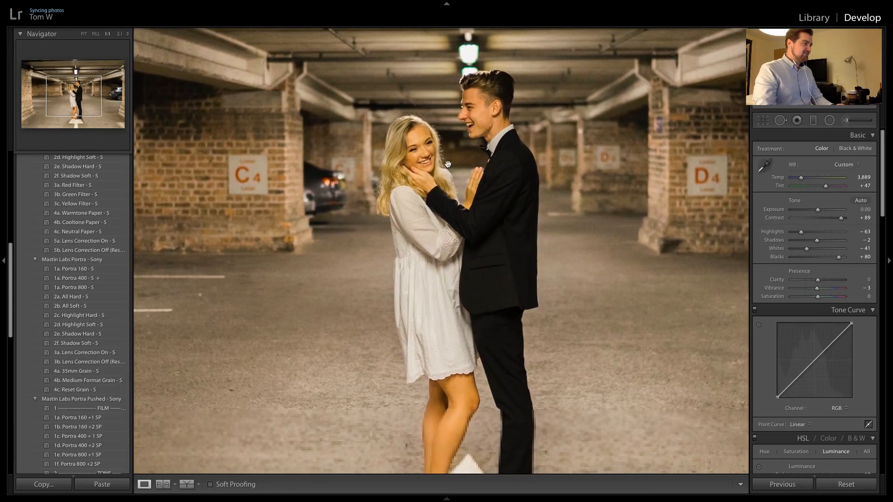
pyautogui.click(448, 165)
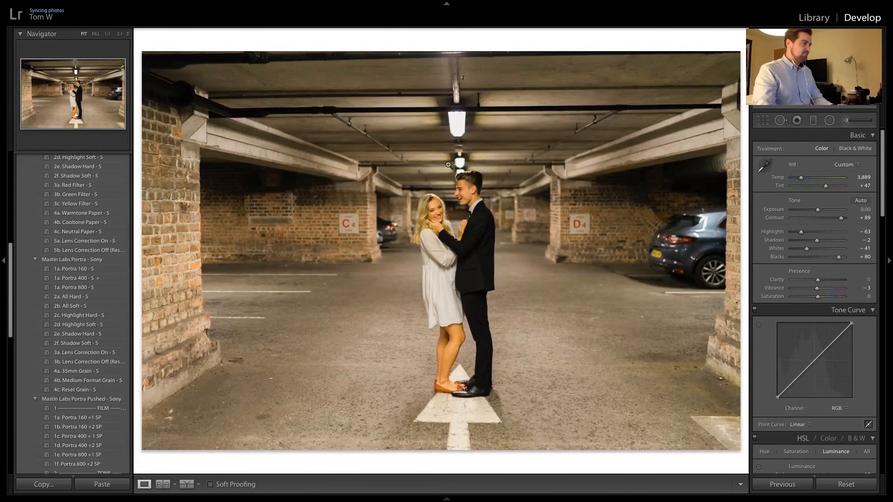
pyautogui.press('Right')
pyautogui.click(776, 484)
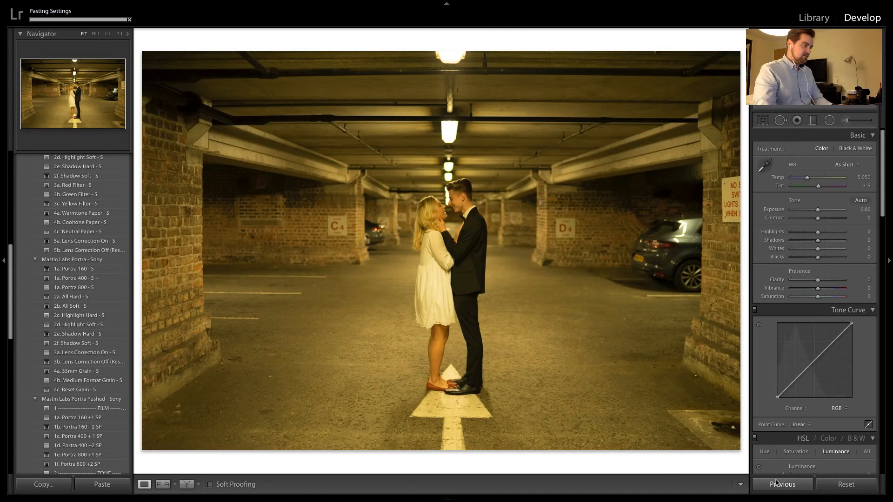
pyautogui.press('Right')
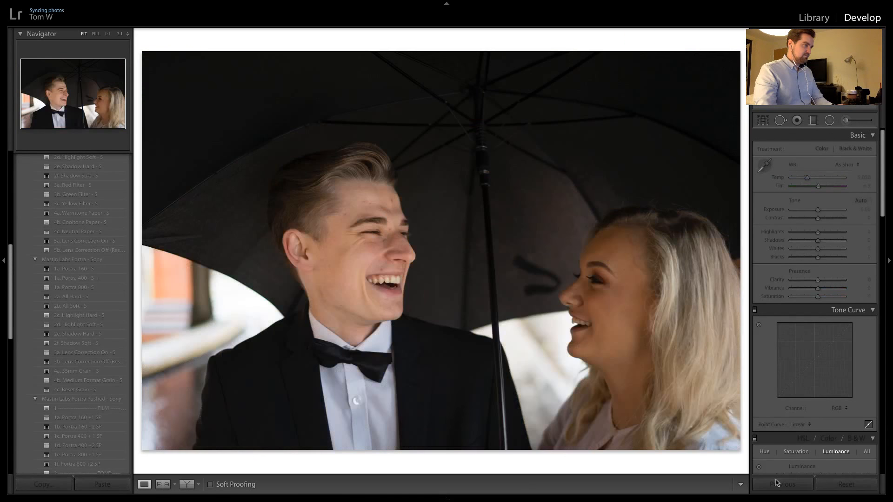
pyautogui.press('Right')
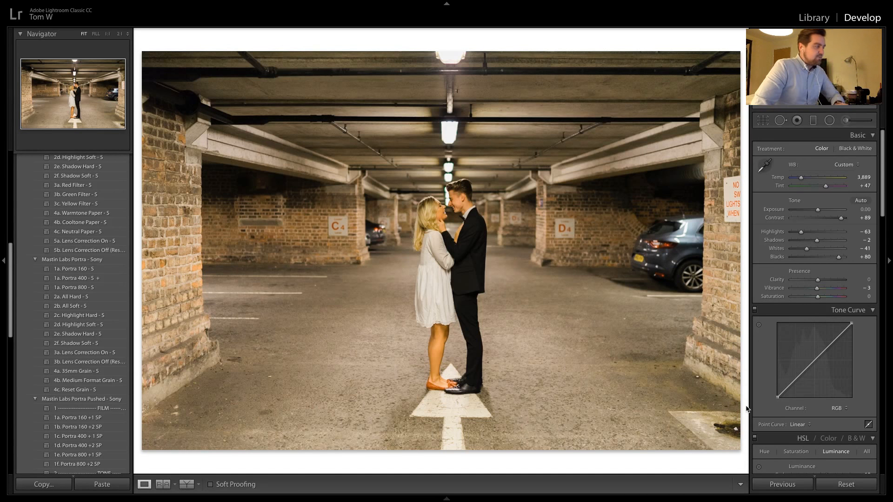
pyautogui.press('Right')
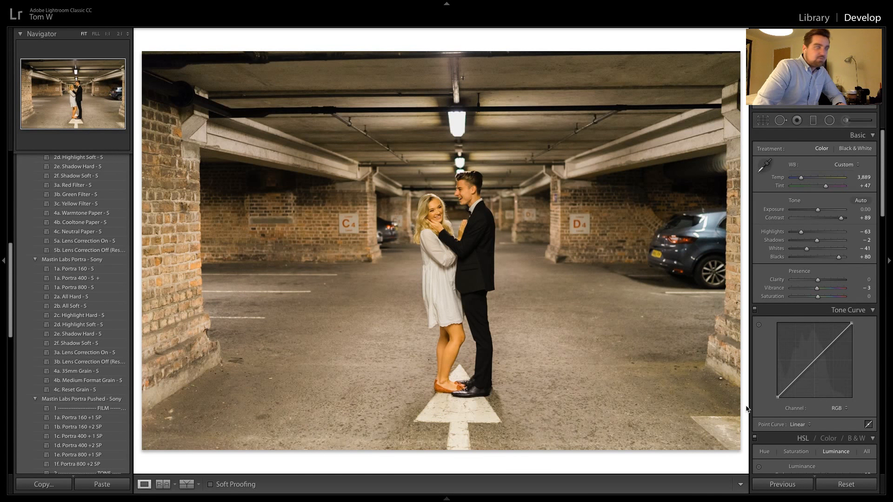
pyautogui.press('Right')
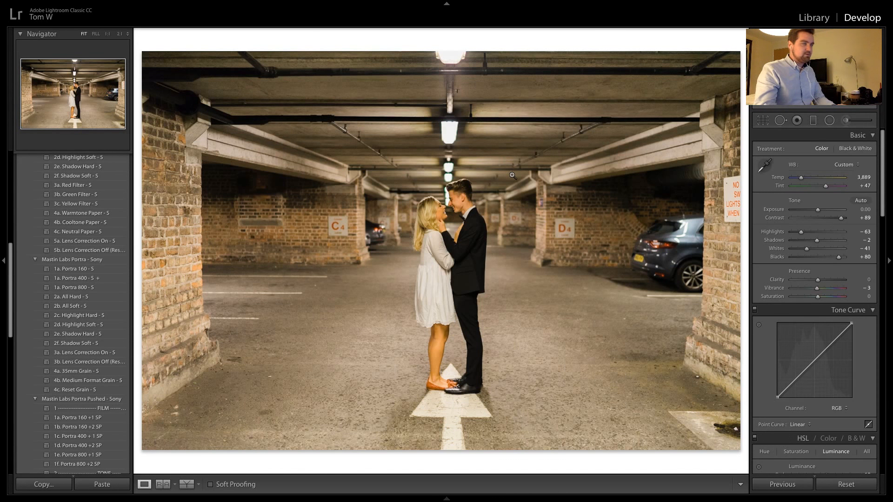
# Apply the Mastin Labs Ilford BW preset 1c. Delta 3200 Medium Format to the photo of the couple laughing under the umbrella
pyautogui.press('Right')
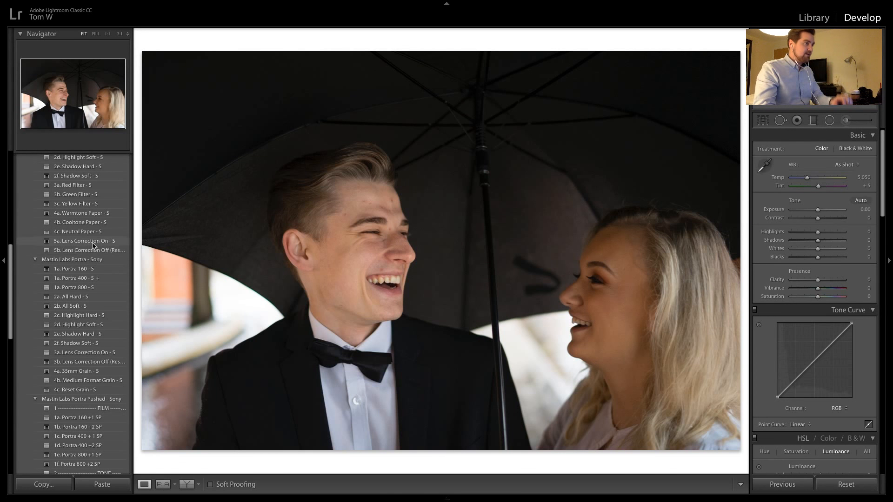
pyautogui.scroll(1, 87, 237)
pyautogui.scroll(10, 88, 237)
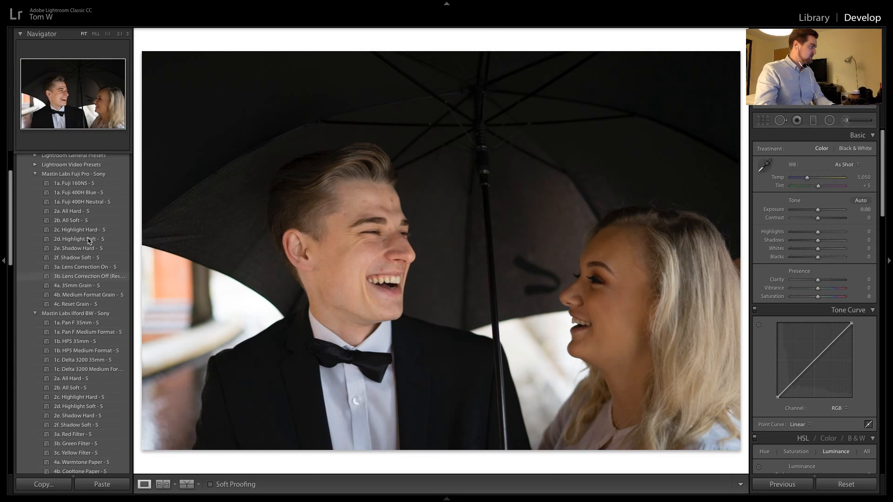
pyautogui.scroll(-3, 95, 263)
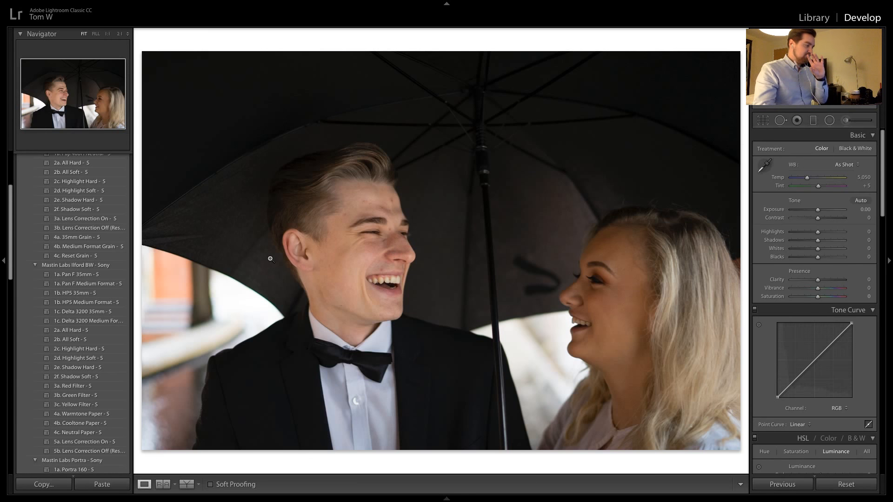
pyautogui.click(90, 321)
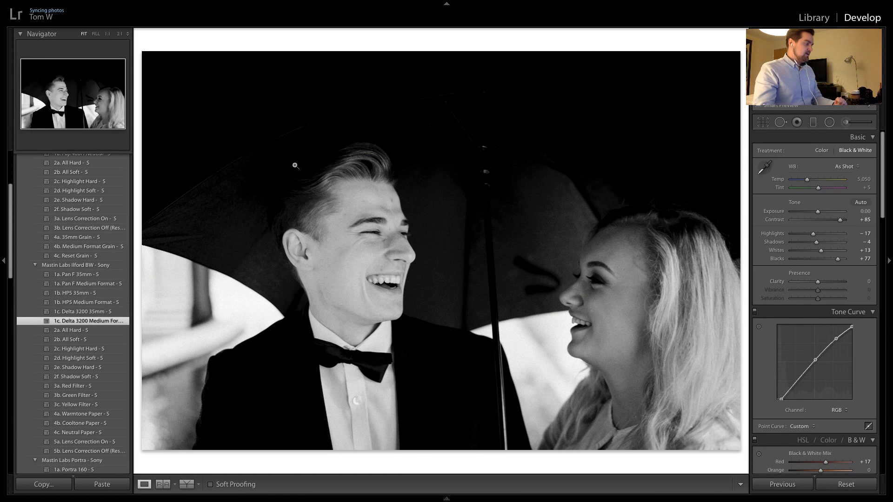
# Check the shadow clipping, soften it with the Ilford preset 2f. Shadow Soft and inspect the man's hair and umbrella up close
pyautogui.press('j')
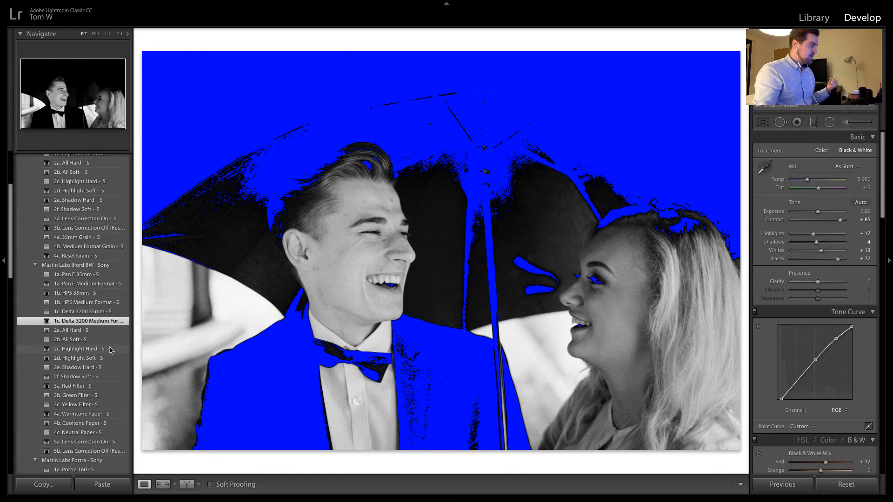
pyautogui.click(108, 377)
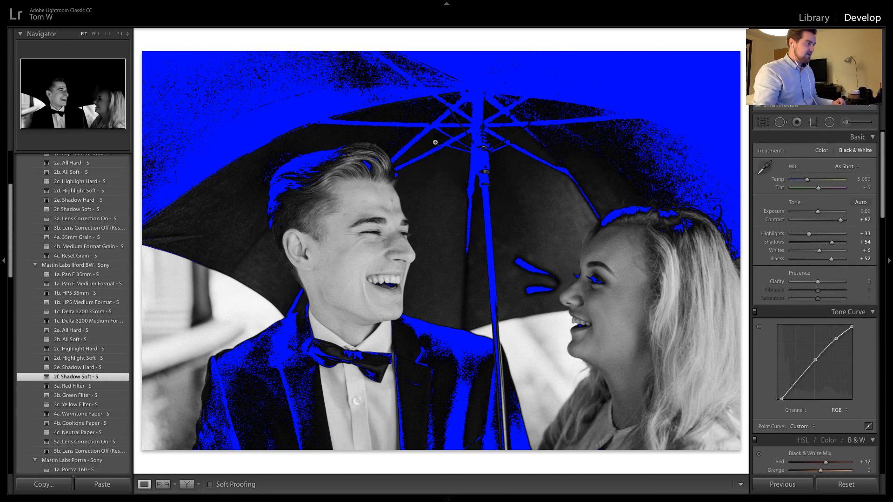
pyautogui.press('j')
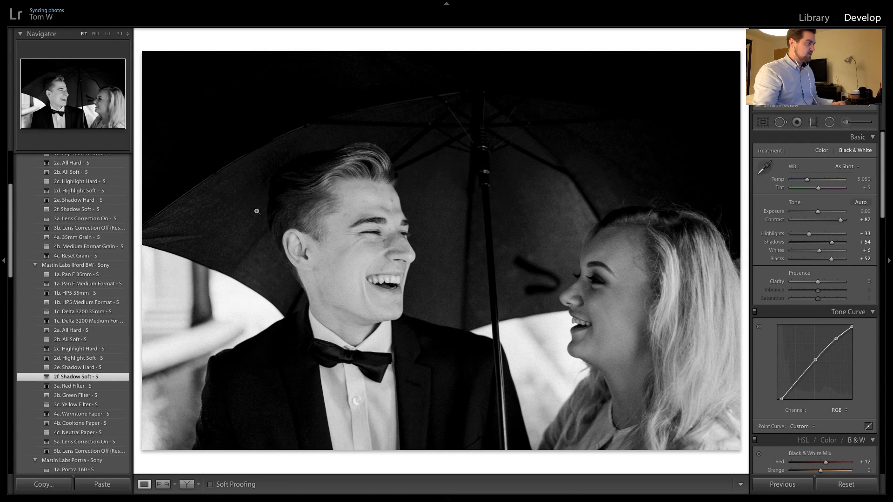
pyautogui.click(229, 196)
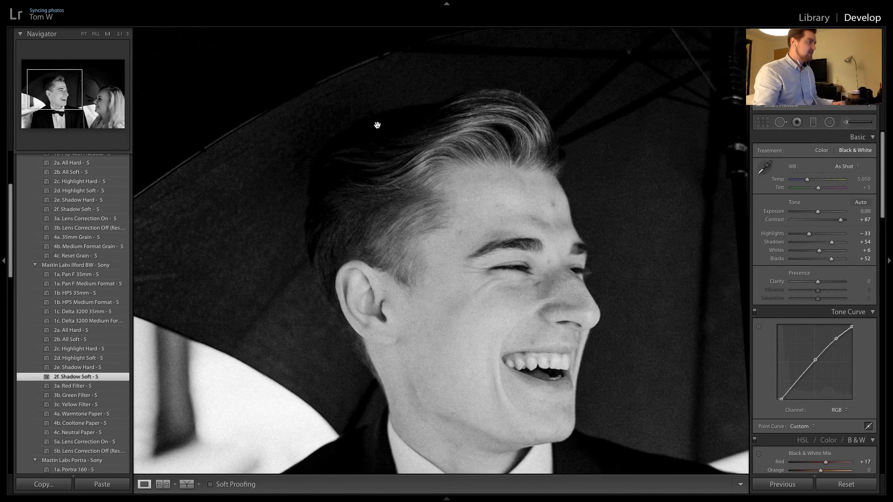
pyautogui.click(233, 210)
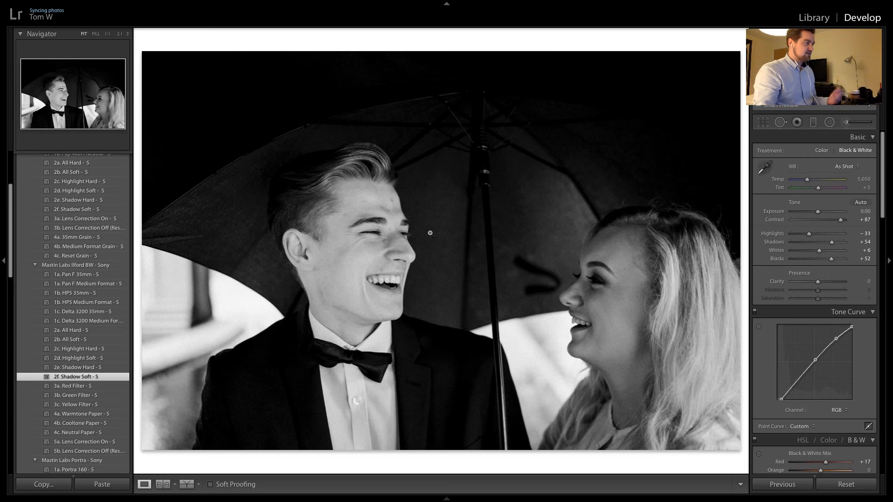
# Apply the previous photo's black-and-white settings to the next three umbrella portraits and move on to the shot with the lowered umbrella
pyautogui.press('Right')
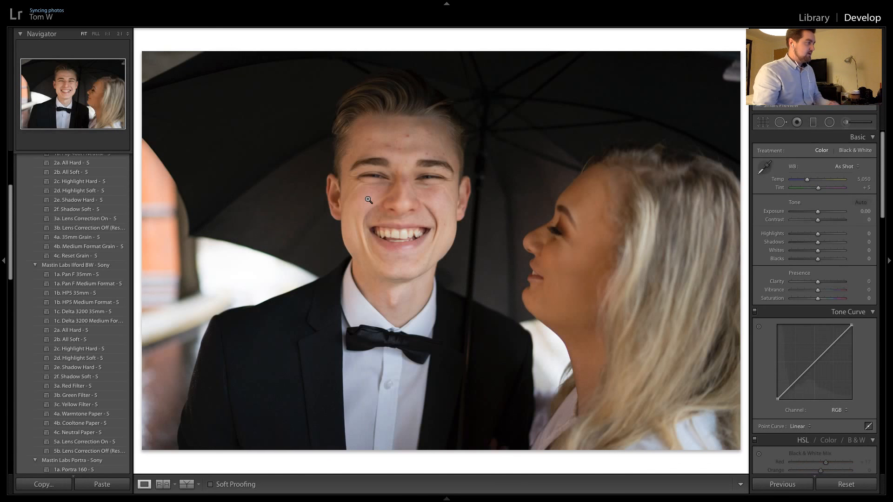
pyautogui.click(782, 484)
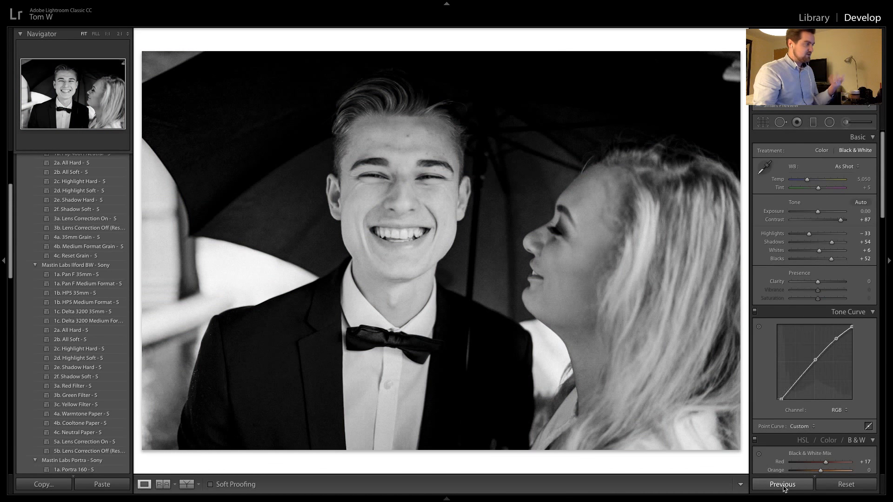
pyautogui.press('Right')
pyautogui.click(783, 484)
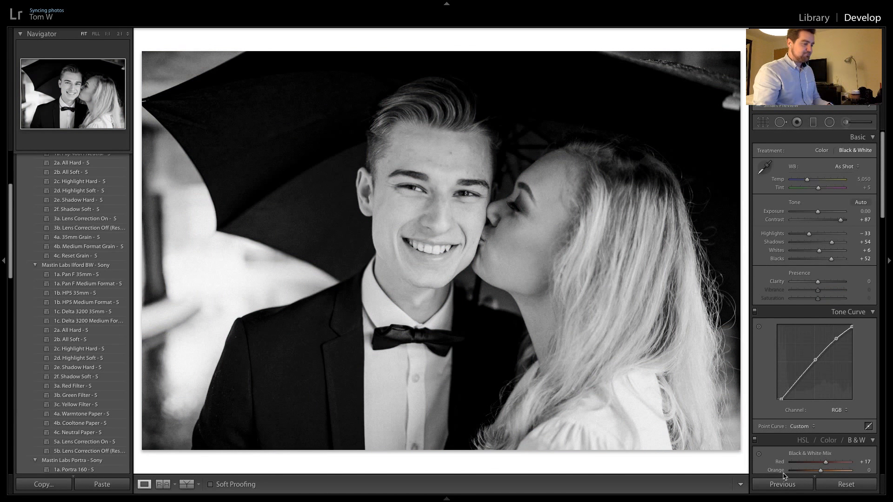
pyautogui.press('Right')
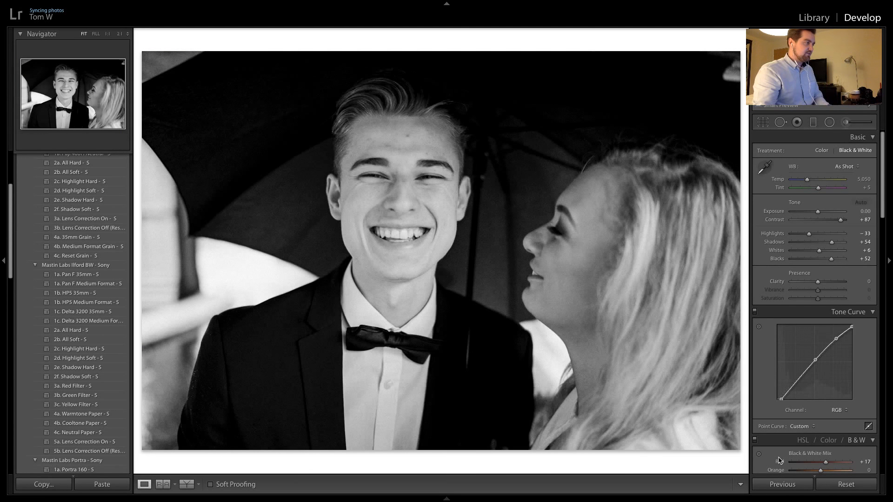
pyautogui.press('Right')
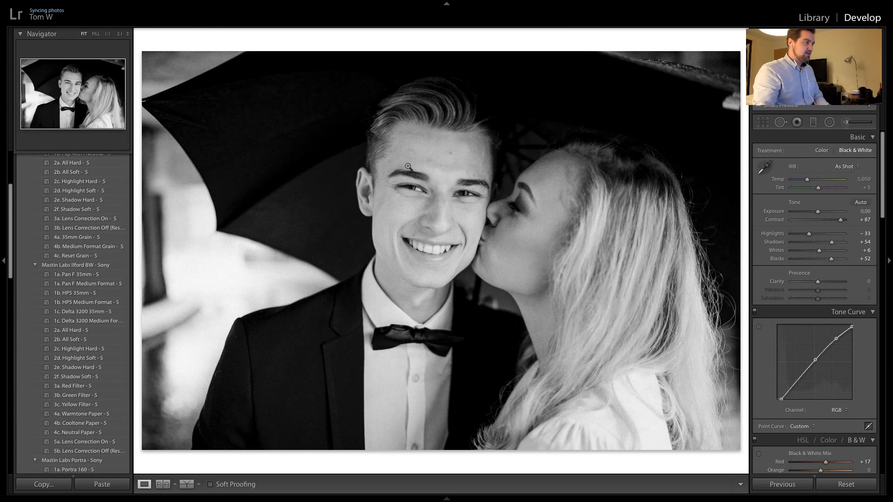
pyautogui.press('Right')
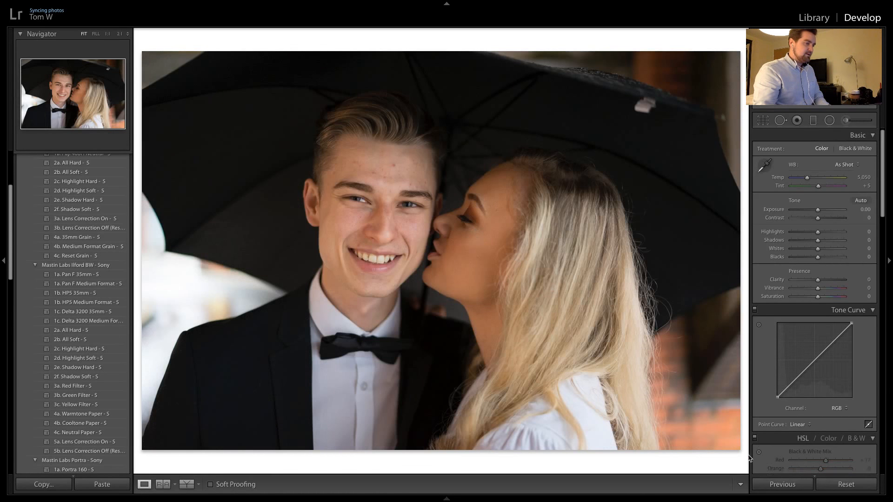
pyautogui.click(782, 484)
pyautogui.press('Right')
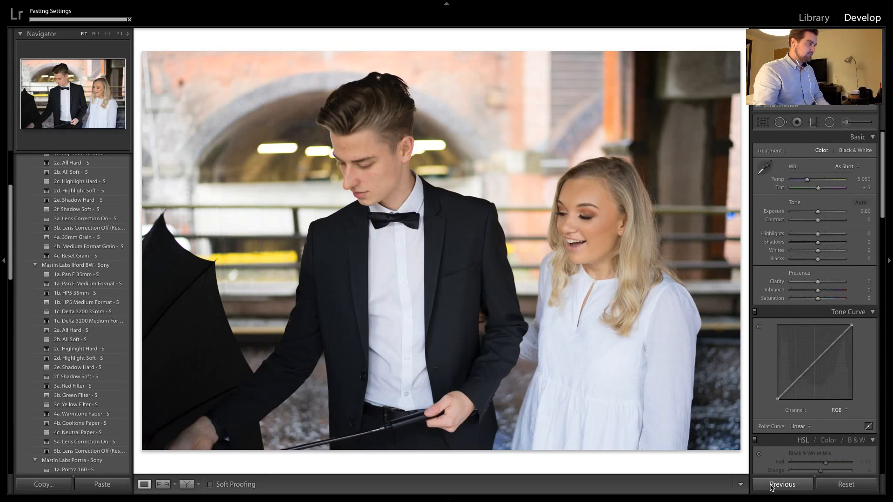
# Apply the previous photo's black-and-white settings to the lowered-umbrella shot and move on to the close-up of the embracing couple
pyautogui.click(771, 486)
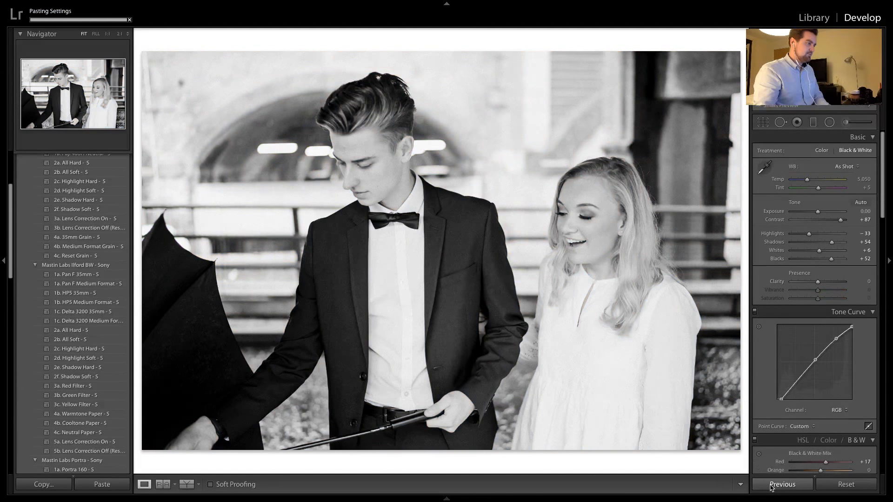
pyautogui.press('Right')
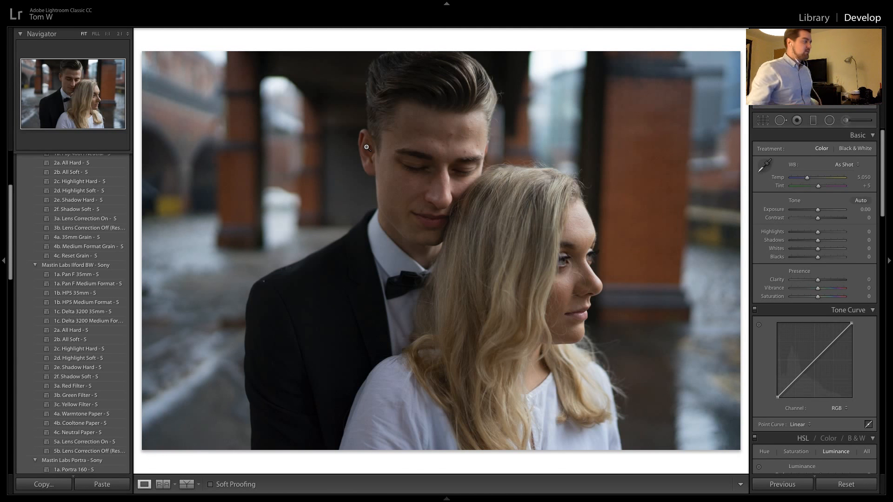
# Apply the Mastin Labs Portra preset 1a. Portra 400 to the close-up of the embracing couple
pyautogui.scroll(4, 97, 322)
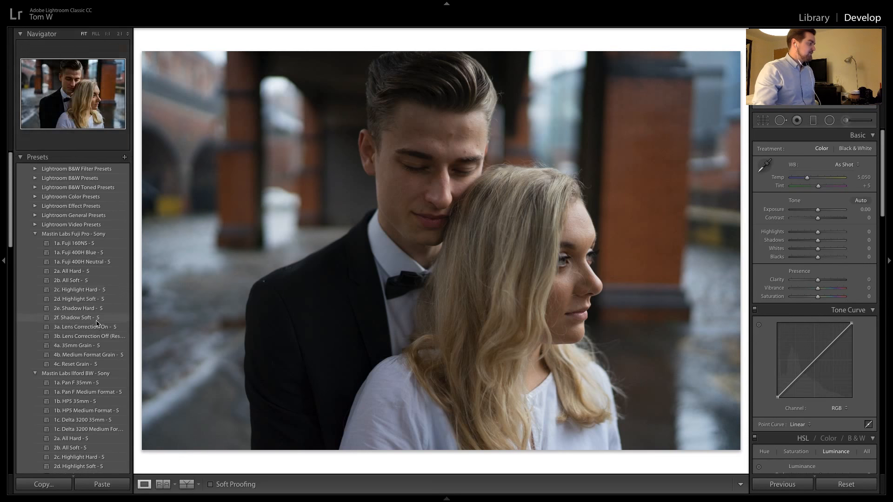
pyautogui.scroll(-6, 97, 321)
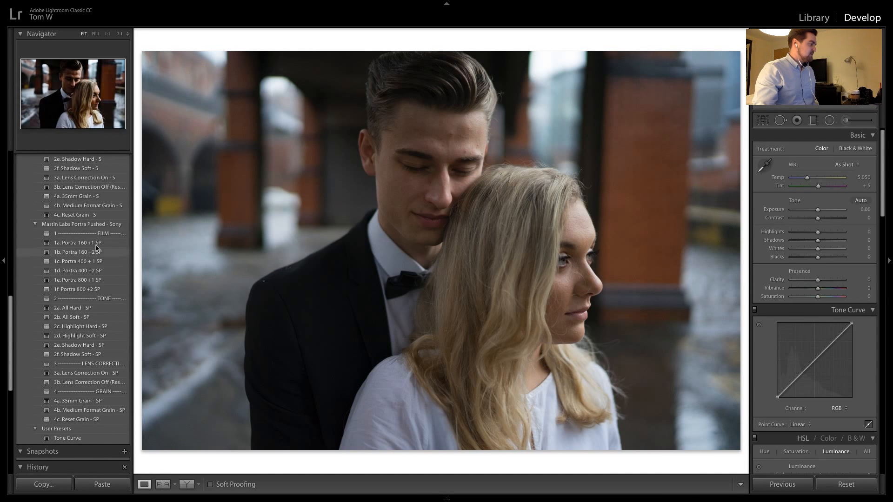
pyautogui.scroll(4, 99, 264)
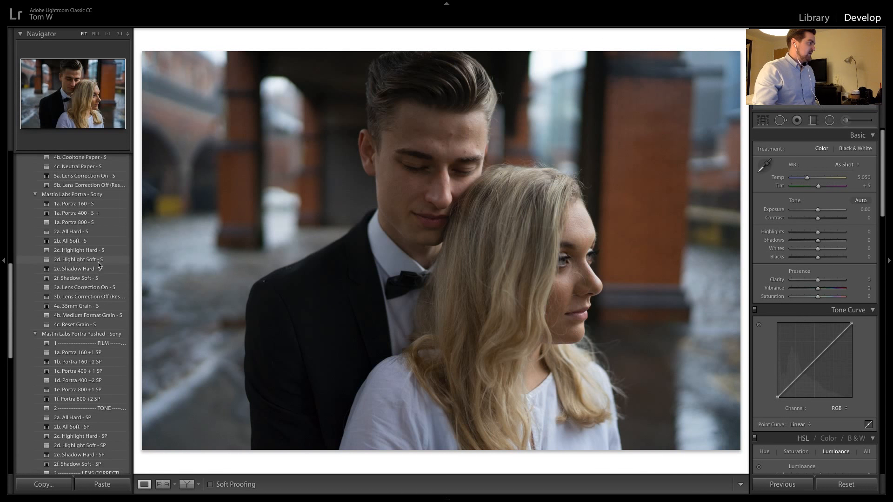
pyautogui.click(105, 214)
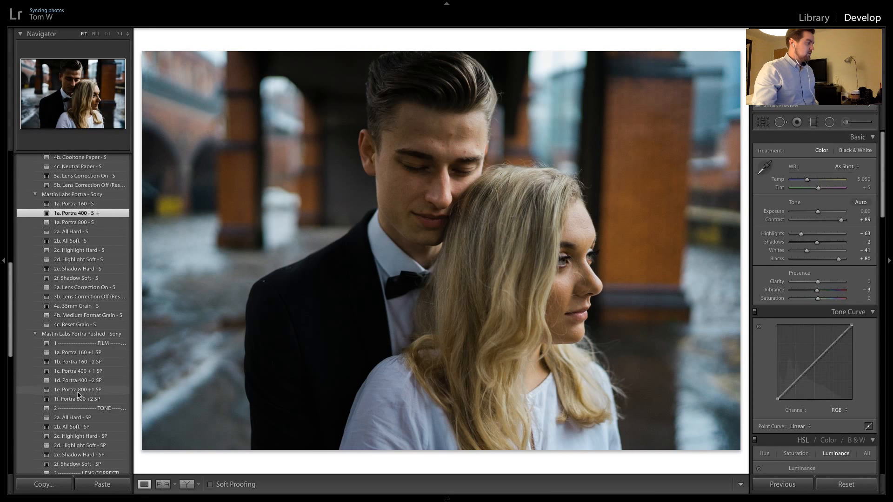
# Try the Portra Pushed preset 1c. Portra 400 +1 with exposure at +0.80 and inspect the man's face up close
pyautogui.click(100, 371)
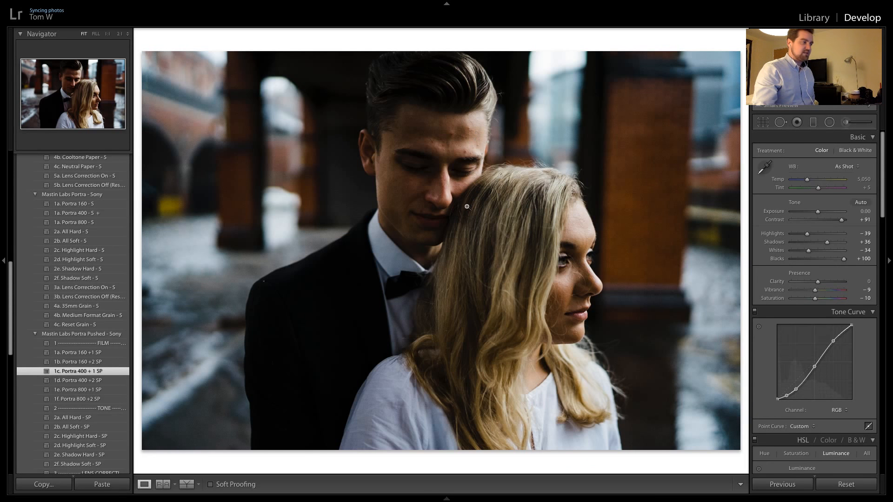
pyautogui.moveTo(819, 212); pyautogui.dragTo(822, 211)
pyautogui.press('F6')
pyautogui.press('F6')
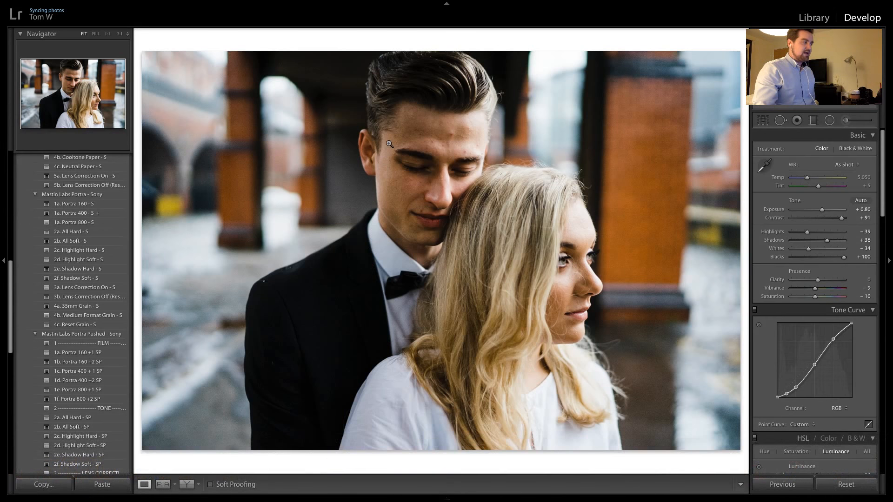
pyautogui.click(427, 113)
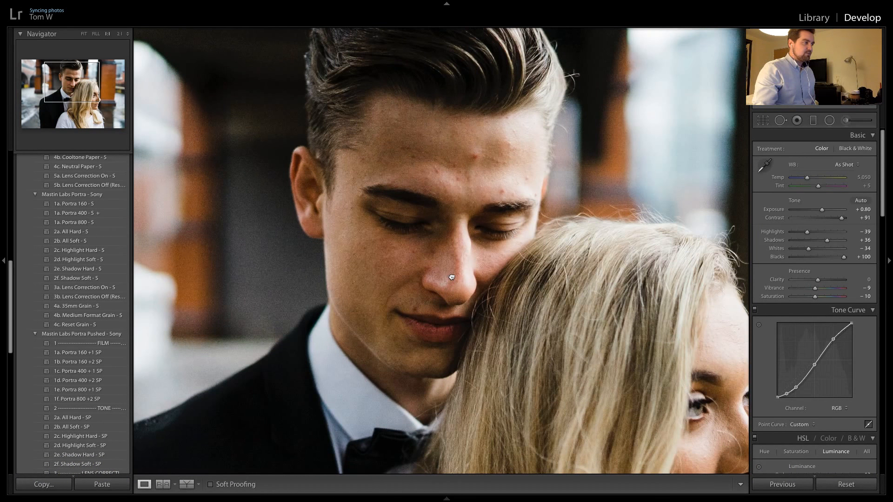
pyautogui.click(450, 278)
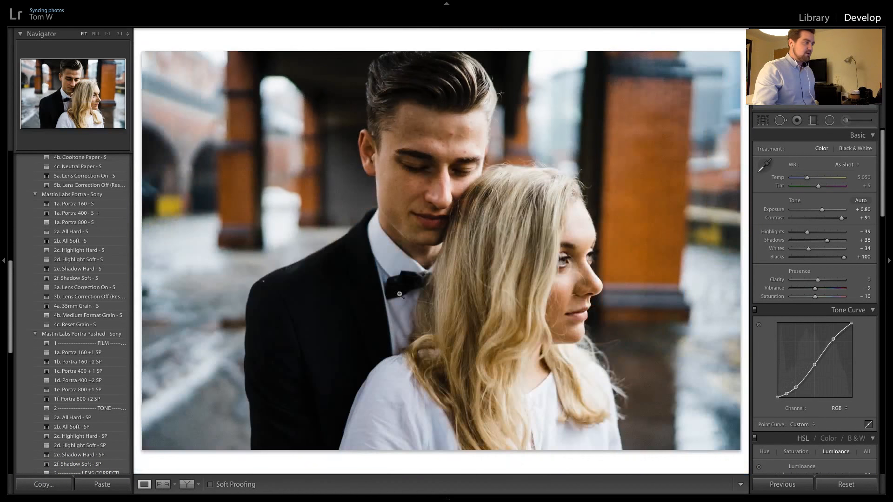
# Switch the couple's close-up back to the 1a. Portra 400 preset, set exposure to +0.65 and review the colour luminance settings
pyautogui.click(105, 212)
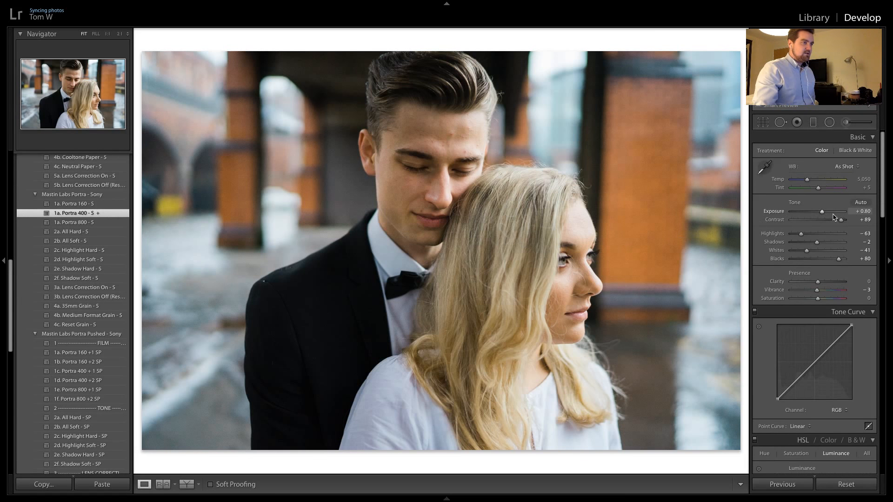
pyautogui.moveTo(821, 211); pyautogui.dragTo(819, 212)
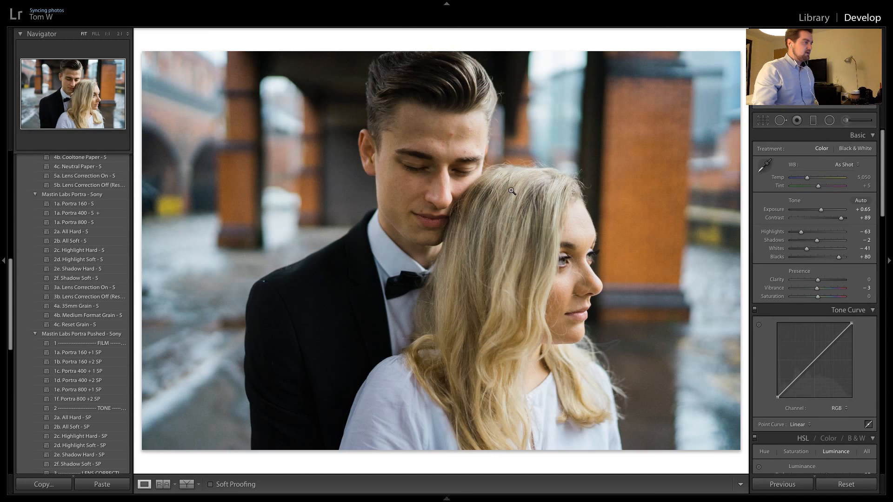
pyautogui.scroll(-3, 784, 362)
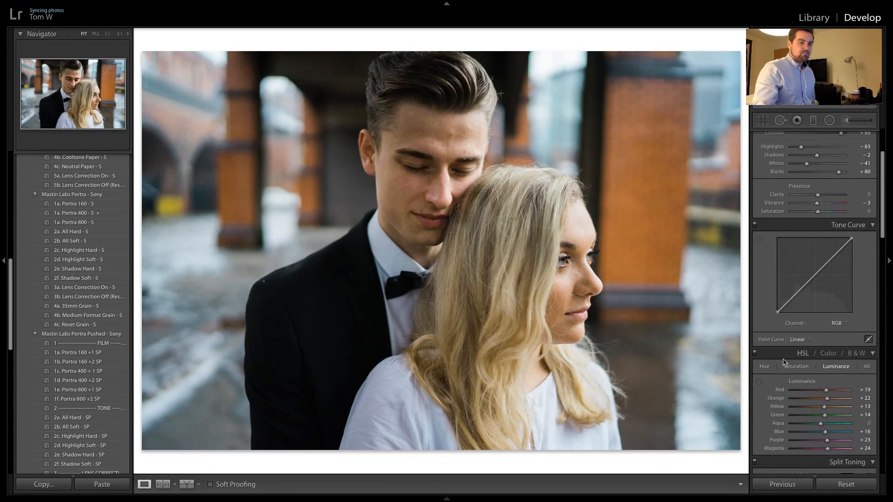
pyautogui.scroll(-6, 784, 362)
pyautogui.scroll(8, 772, 346)
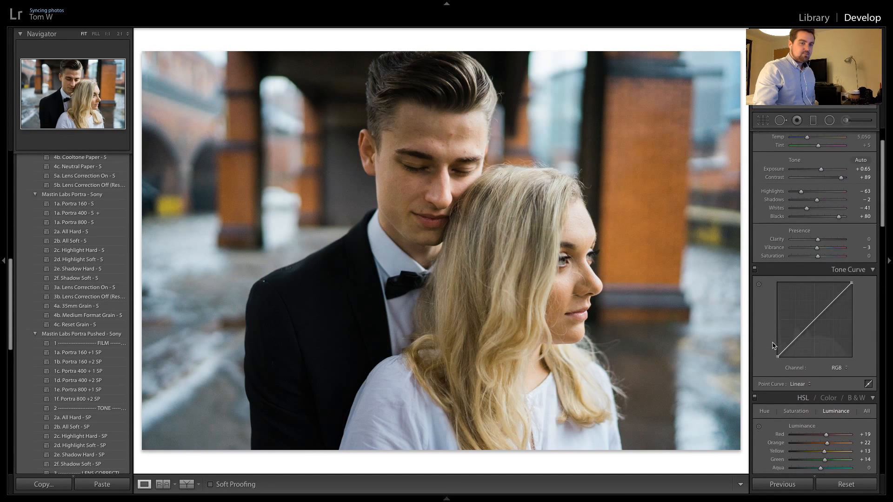
pyautogui.scroll(2, 772, 346)
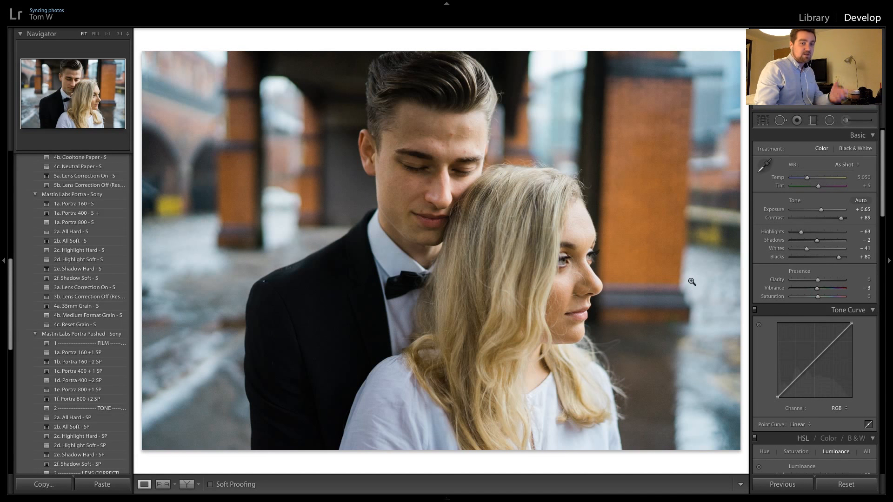
# Compare the close-up with the black-and-white umbrella shot, and strengthen its tones with the Portra preset 2a. All Hard
pyautogui.press('Right')
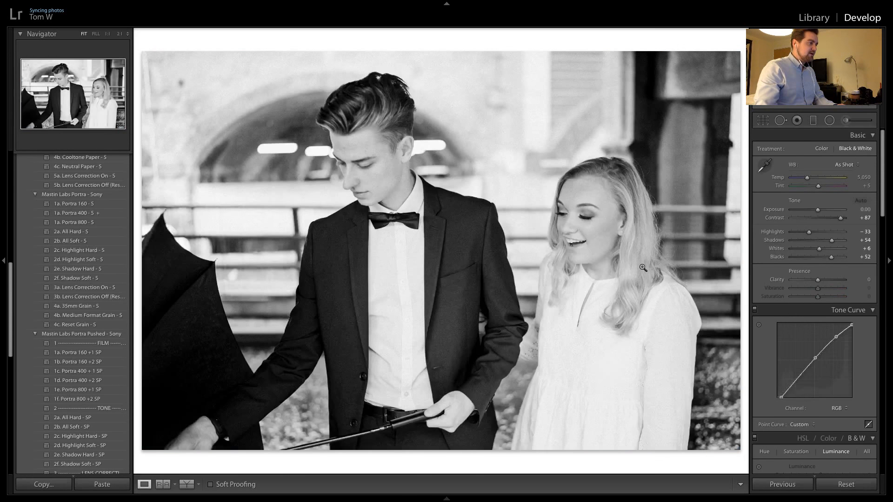
pyautogui.press('Right')
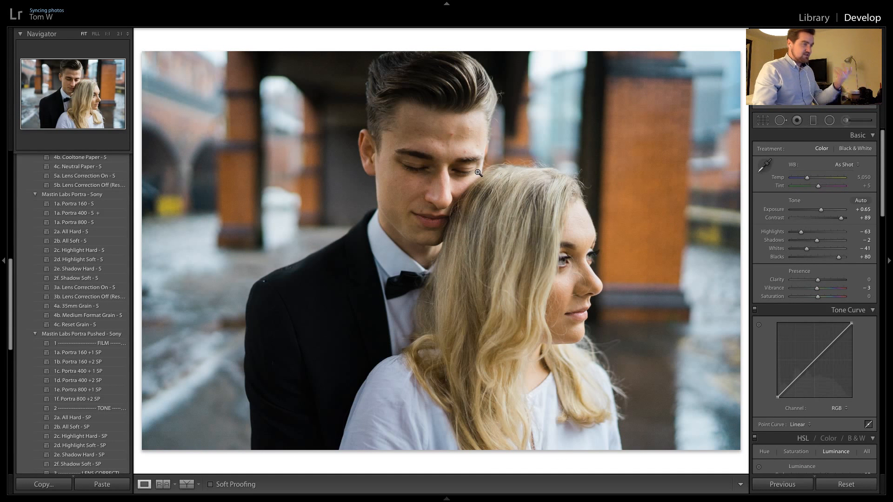
pyautogui.click(73, 232)
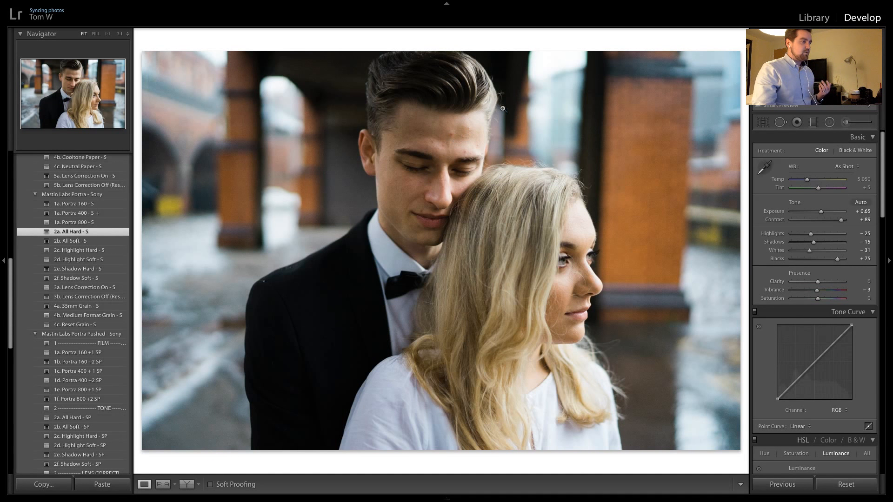
# Look at the Spot Removal brush options and examine the man's forehead up close for blemishes
pyautogui.click(781, 122)
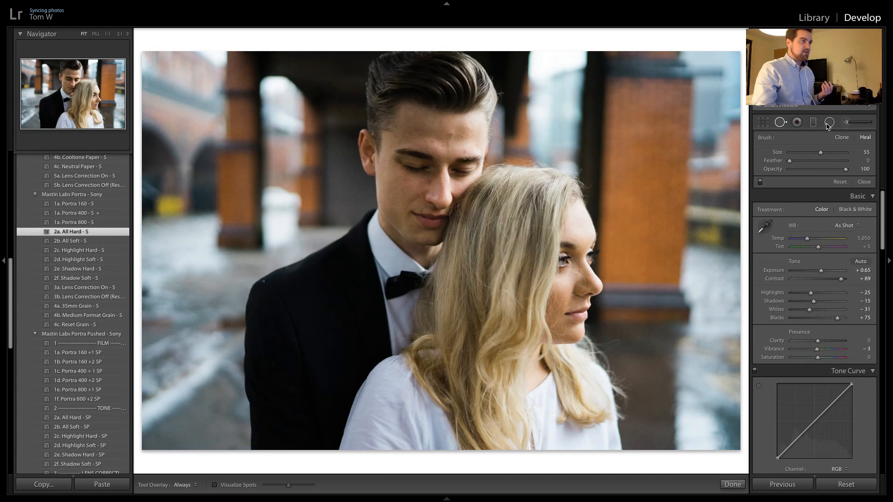
pyautogui.click(781, 122)
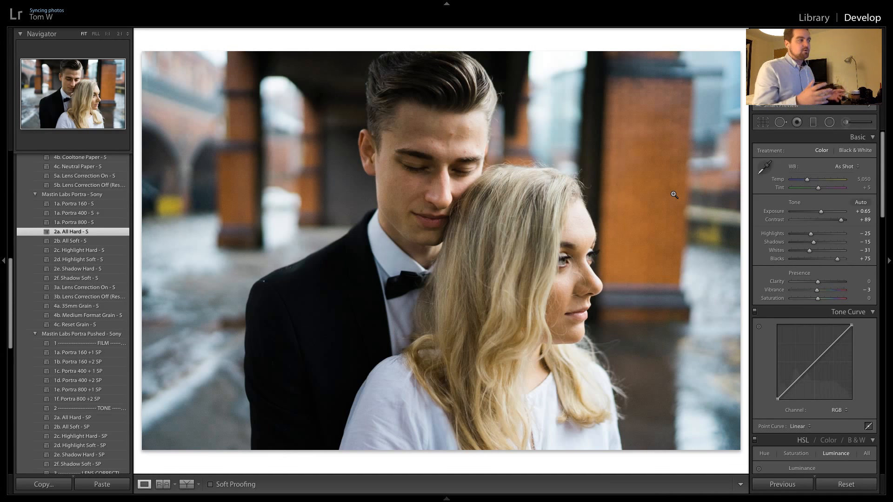
pyautogui.click(461, 136)
pyautogui.click(471, 128)
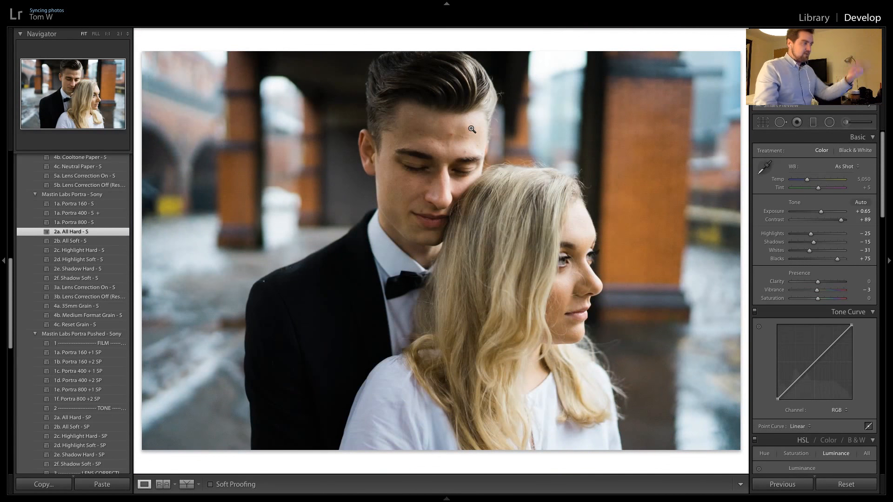
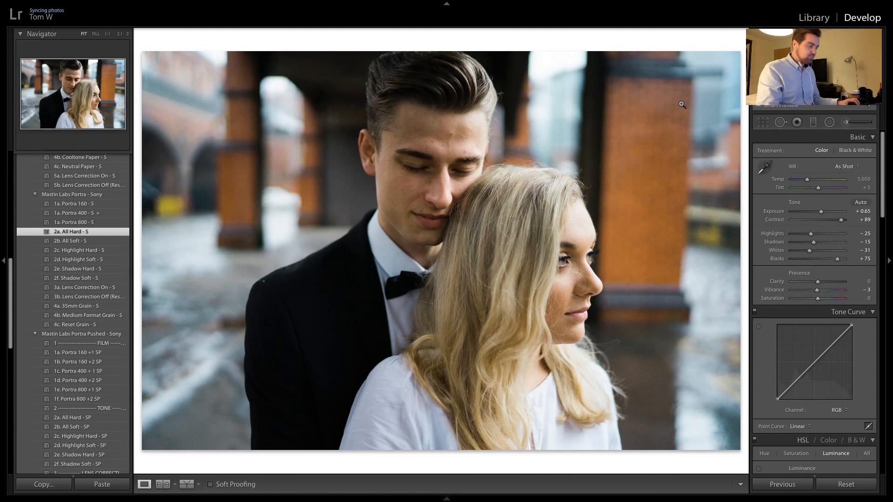
# Apply the close-up's settings to the following shot of the woman facing the camera, and return to the close-up
pyautogui.press('Right')
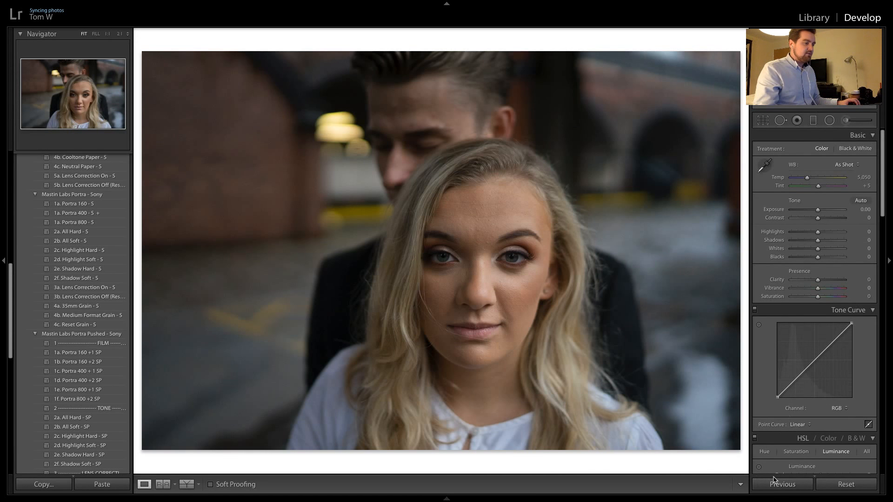
pyautogui.click(782, 484)
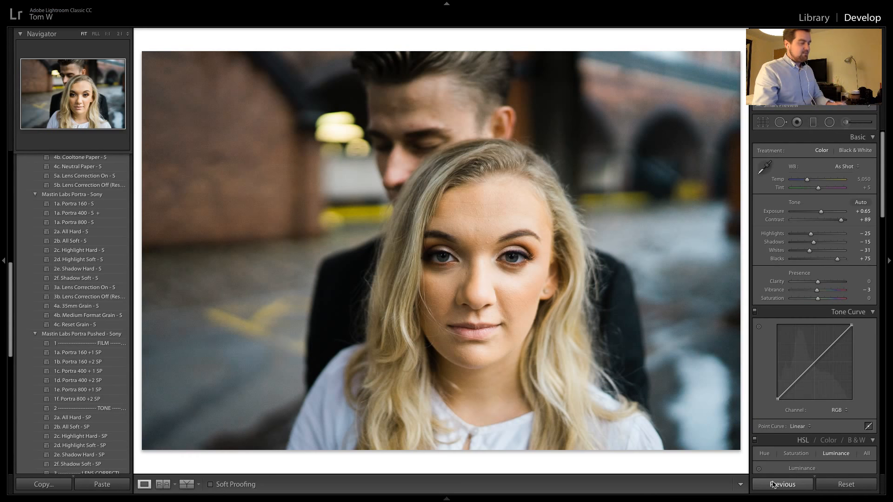
pyautogui.press('Left')
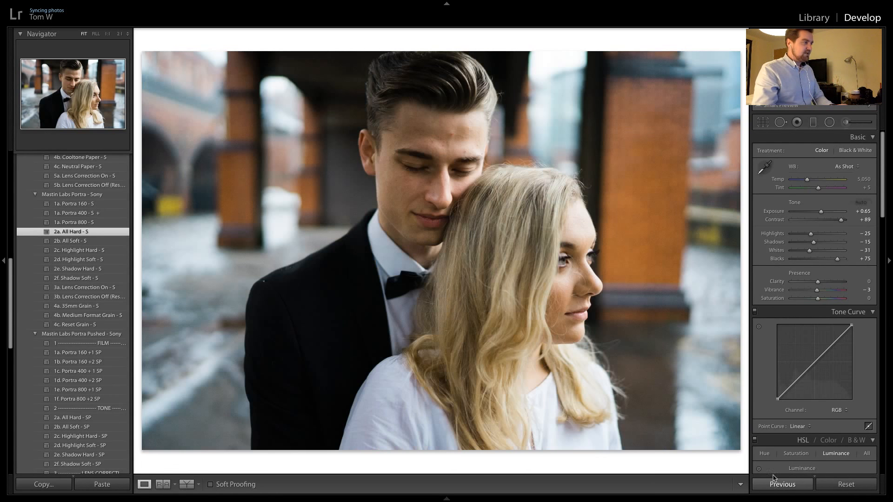
# Warm the couple's close-up by changing its white balance to Daylight, and review the colour luminance settings
pyautogui.click(807, 180)
pyautogui.moveTo(806, 180); pyautogui.dragTo(810, 186)
pyautogui.click(841, 167)
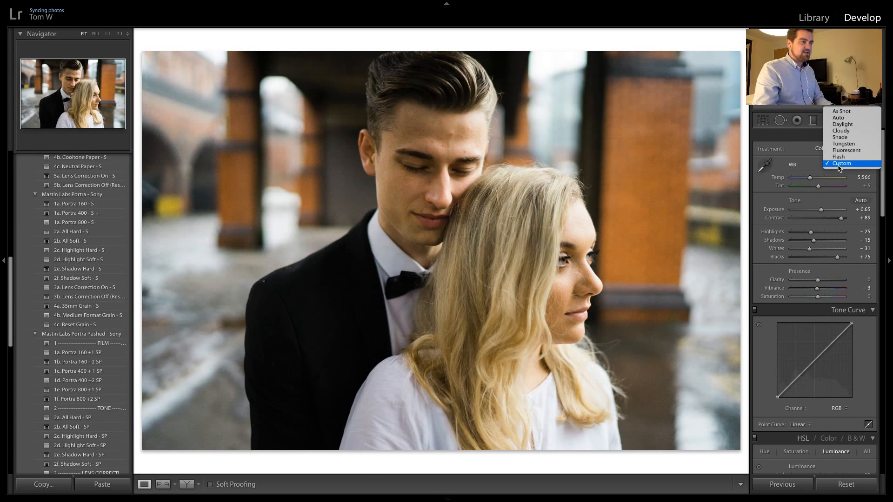
pyautogui.click(842, 124)
pyautogui.click(847, 165)
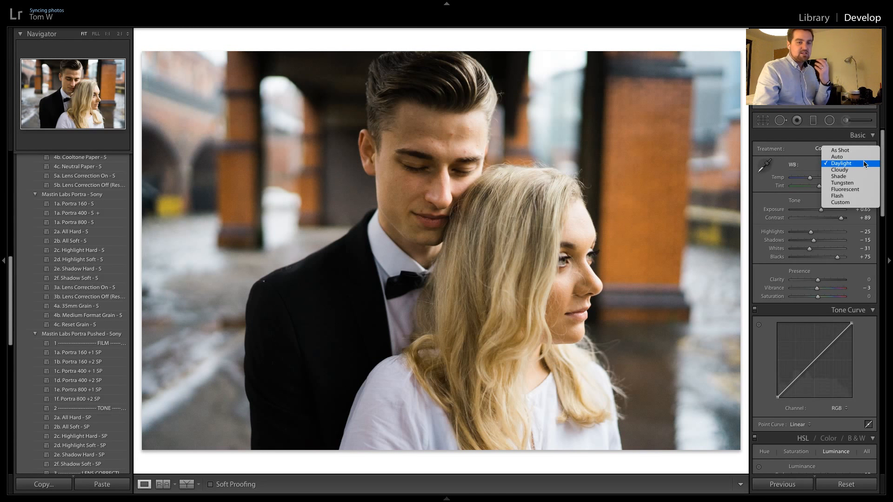
pyautogui.click(807, 161)
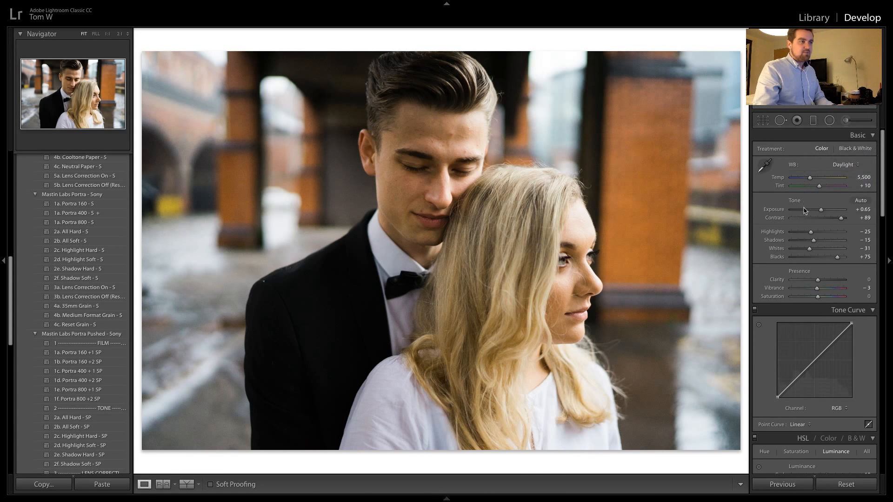
pyautogui.scroll(-10, 811, 165)
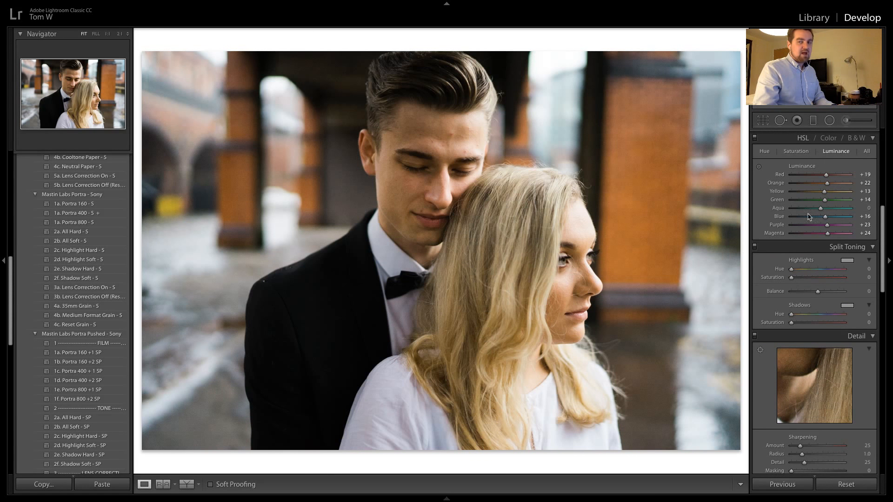
pyautogui.scroll(10, 828, 190)
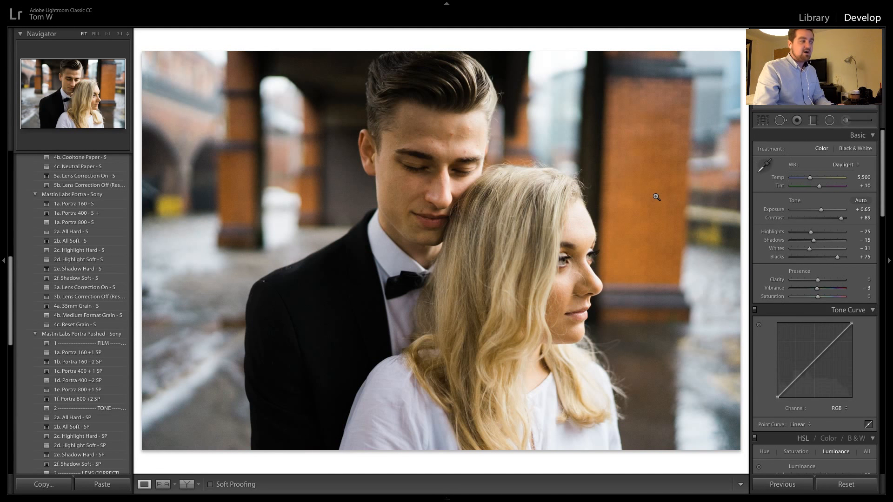
pyautogui.scroll(-10, 831, 169)
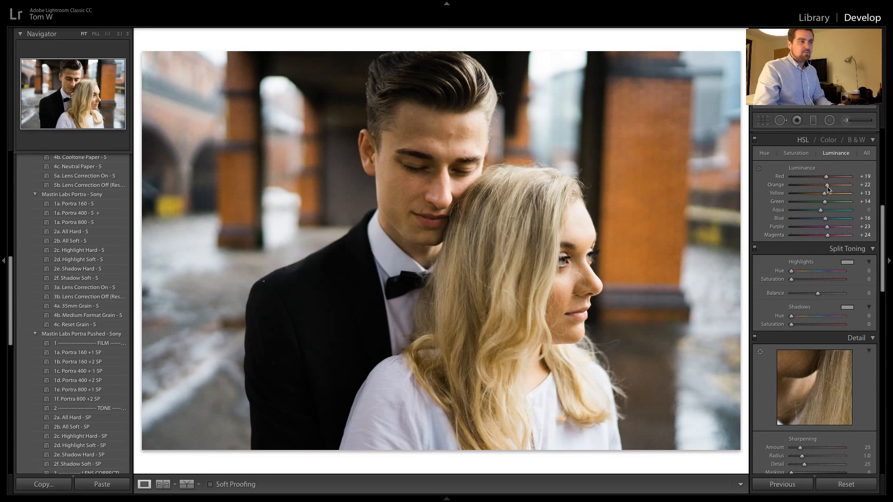
pyautogui.scroll(10, 795, 242)
pyautogui.scroll(2, 795, 241)
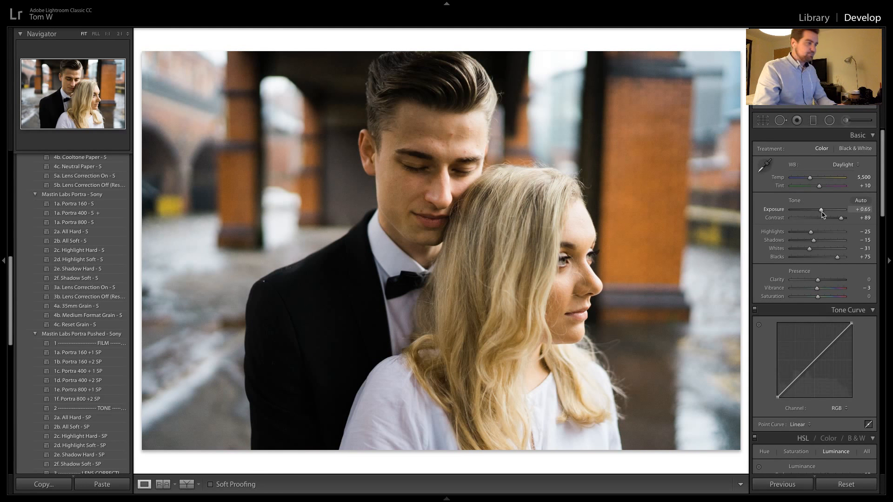
# Apply the close-up's Daylight settings to the shot of the woman facing the camera, undoing and reapplying them to compare both versions
pyautogui.press('Right')
pyautogui.click(774, 491)
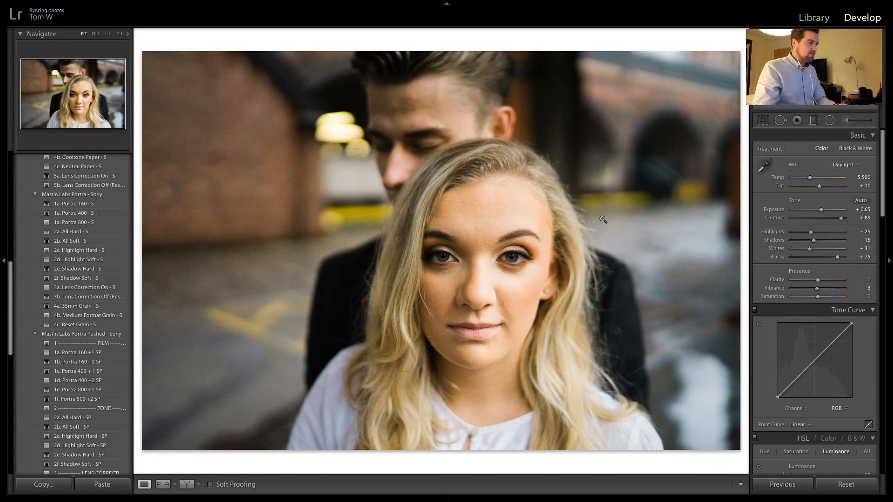
pyautogui.hotkey('ctrl', 'z')
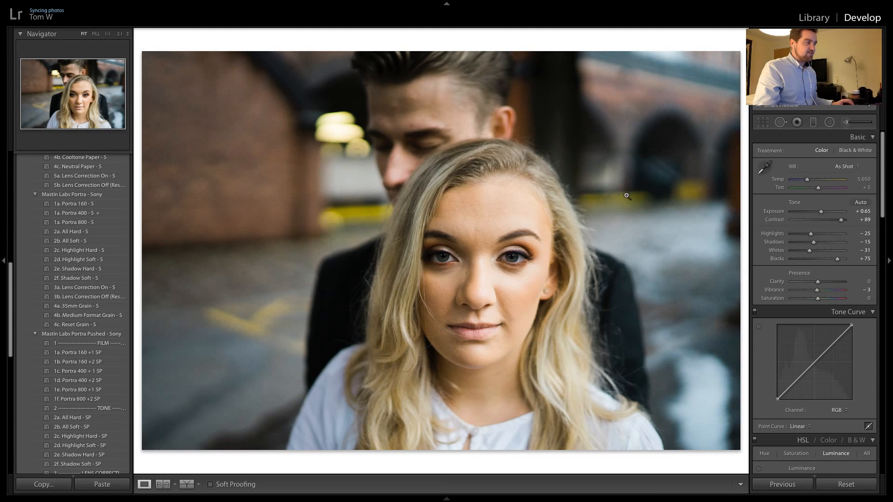
pyautogui.click(782, 485)
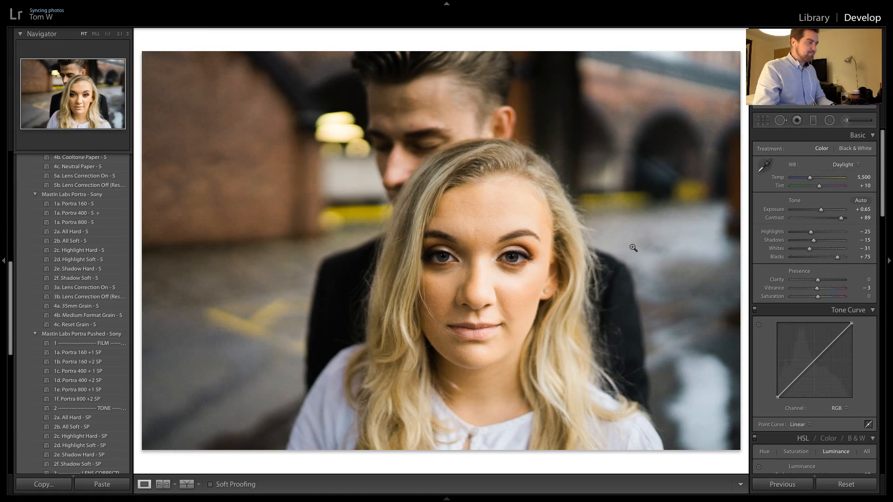
# Carry the previous settings over to the next darker shot of the couple and set its exposure to +1.30
pyautogui.press('Right')
pyautogui.click(775, 484)
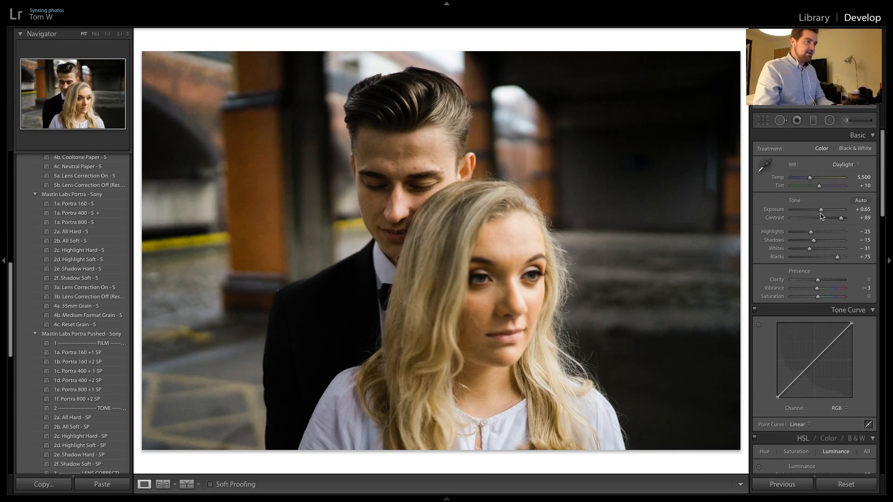
pyautogui.moveTo(821, 215); pyautogui.dragTo(827, 215)
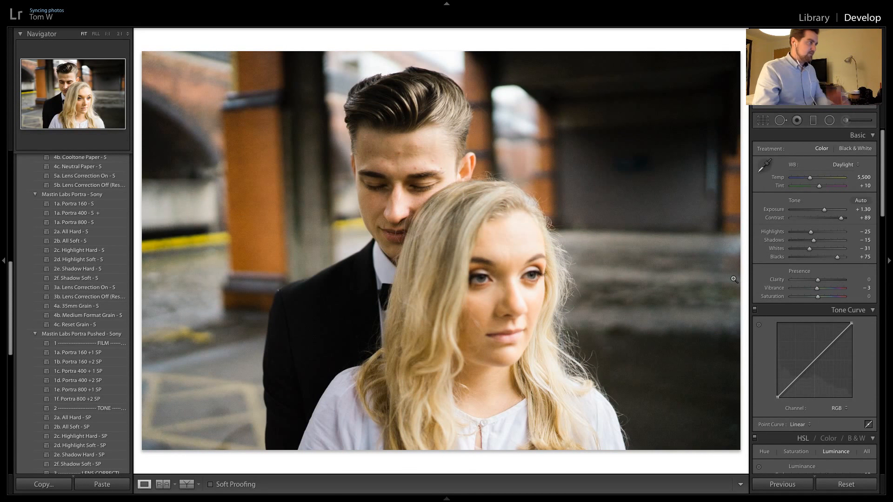
# Apply the brightened settings to the next two vertical portraits and inspect the woman's face up close in the second one
pyautogui.press('Right')
pyautogui.click(769, 483)
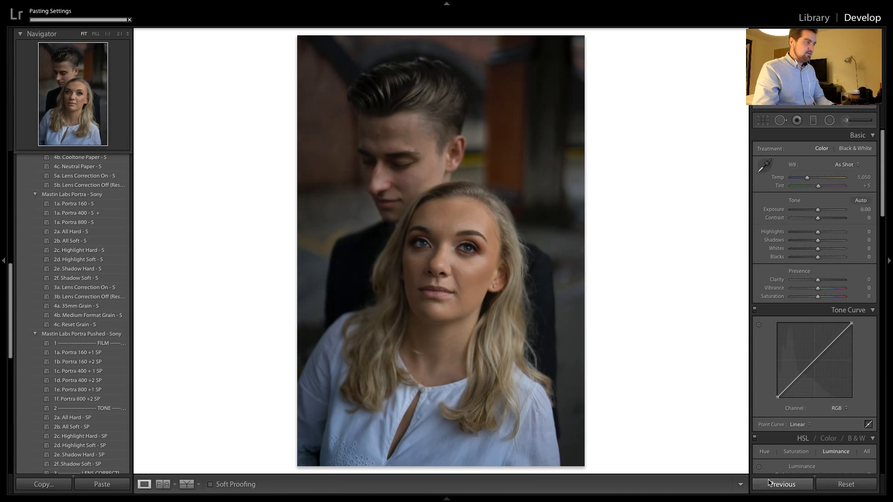
pyautogui.press('Right')
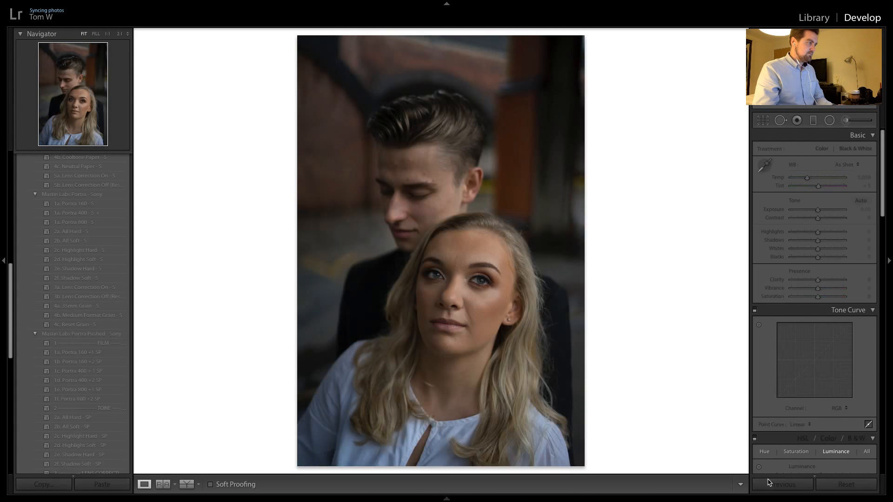
pyautogui.click(769, 484)
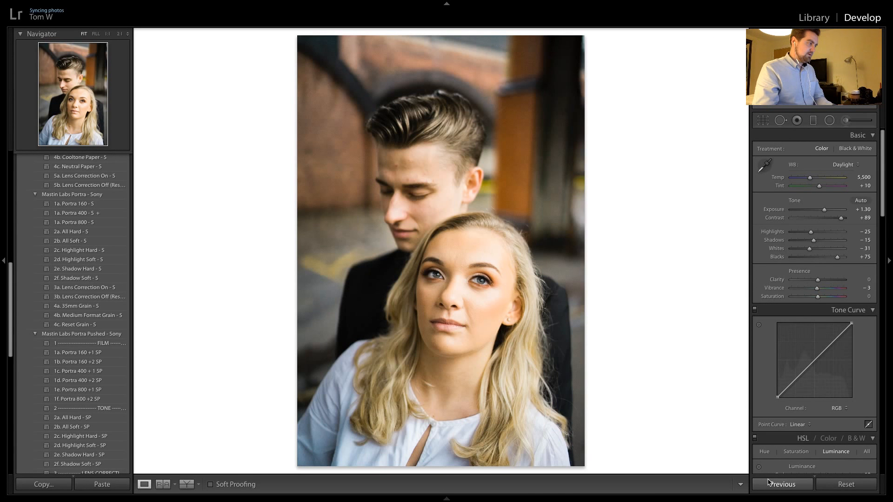
pyautogui.click(486, 285)
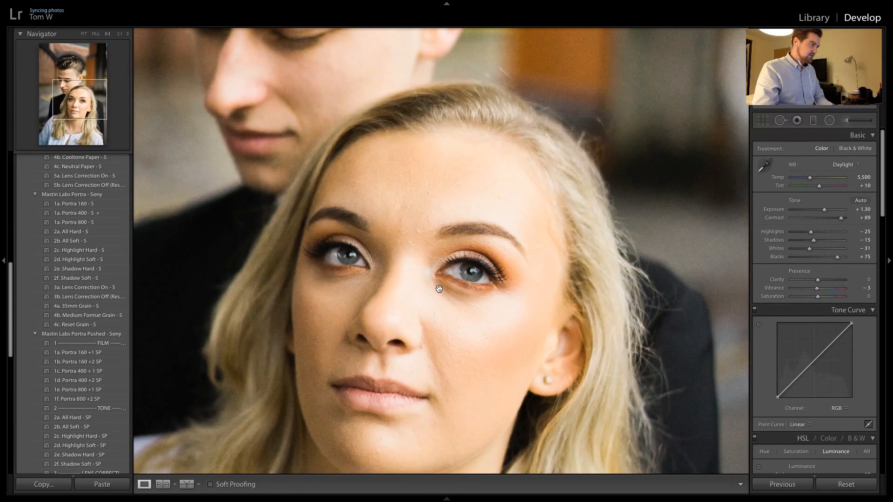
pyautogui.moveTo(386, 238); pyautogui.dragTo(430, 255)
pyautogui.click(430, 255)
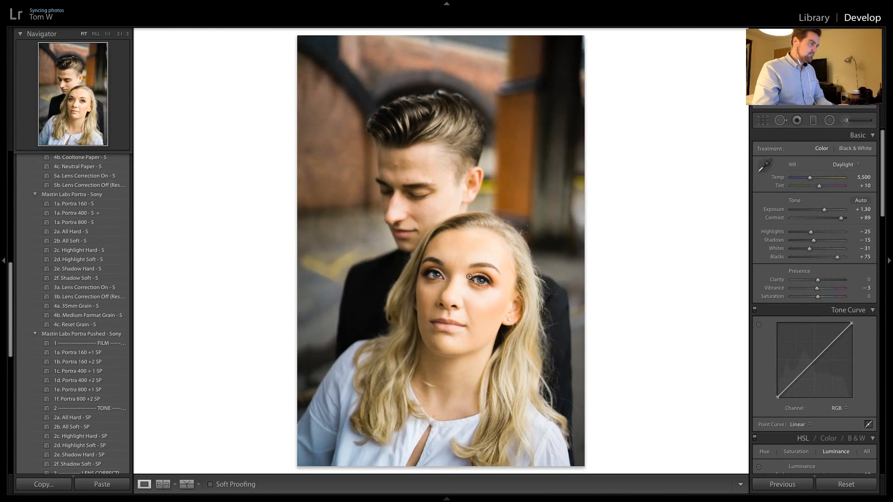
# Apply the previous settings to the next two horizontal shots of the woman looking down, and set the second one's exposure to +0.05
pyautogui.press('Right')
pyautogui.click(773, 484)
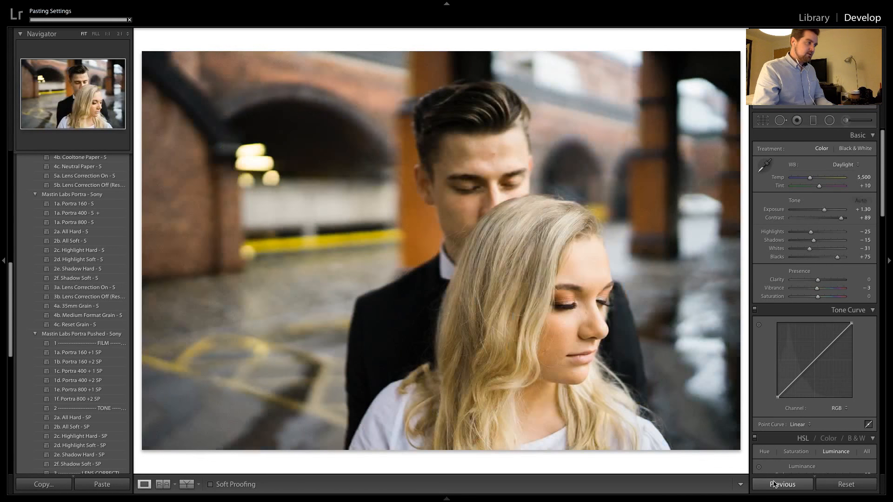
pyautogui.press('Right')
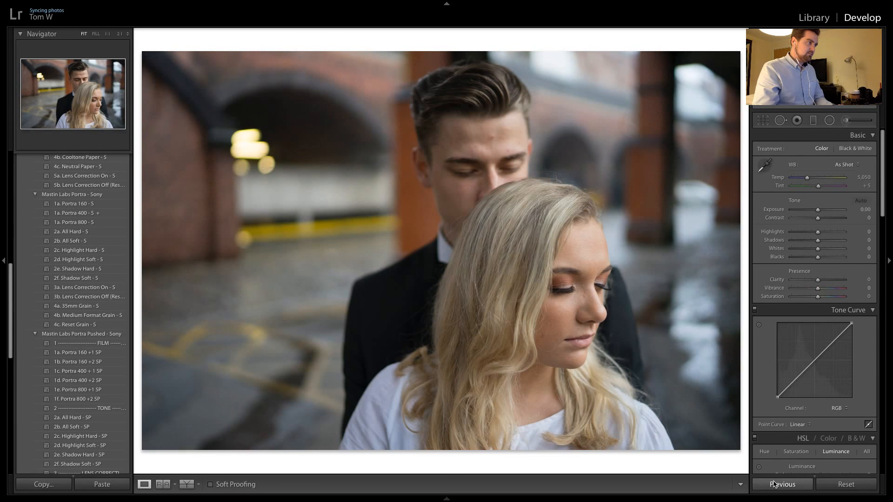
pyautogui.click(773, 484)
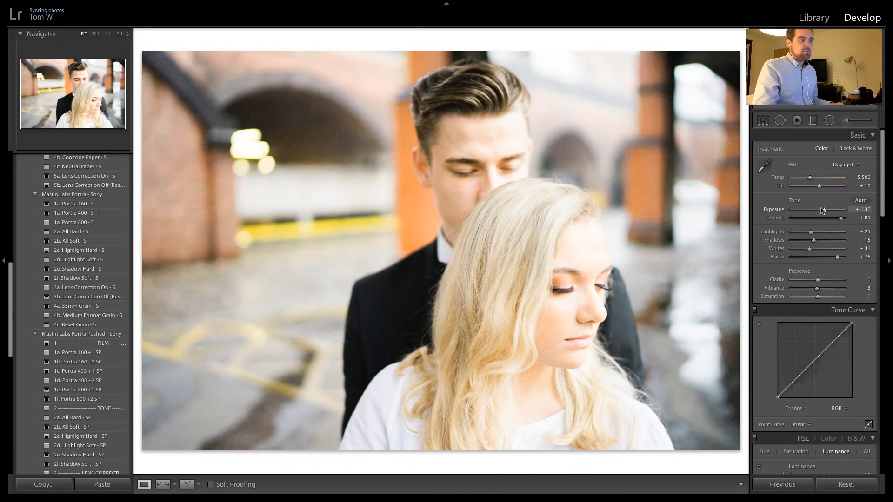
pyautogui.moveTo(825, 212); pyautogui.dragTo(818, 212)
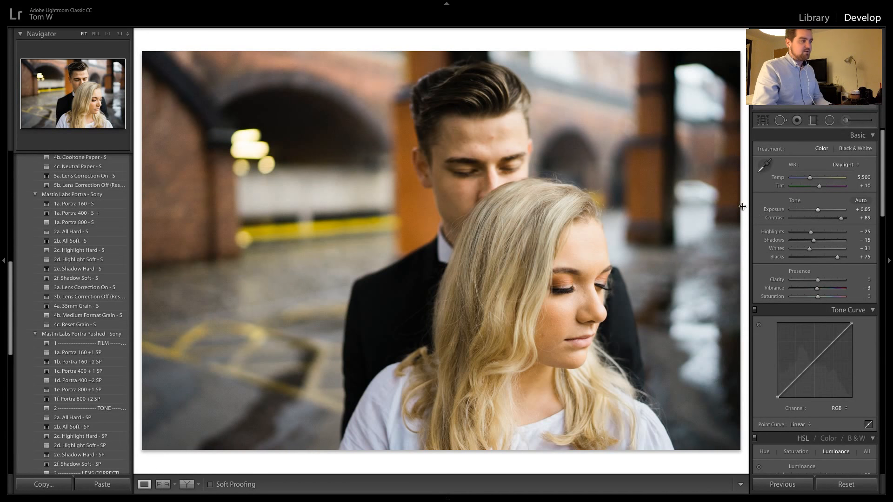
pyautogui.hotkey('ctrl', 'z')
# Compare the two neighbouring shots of the woman looking down for matching brightness and colour
pyautogui.press('Right')
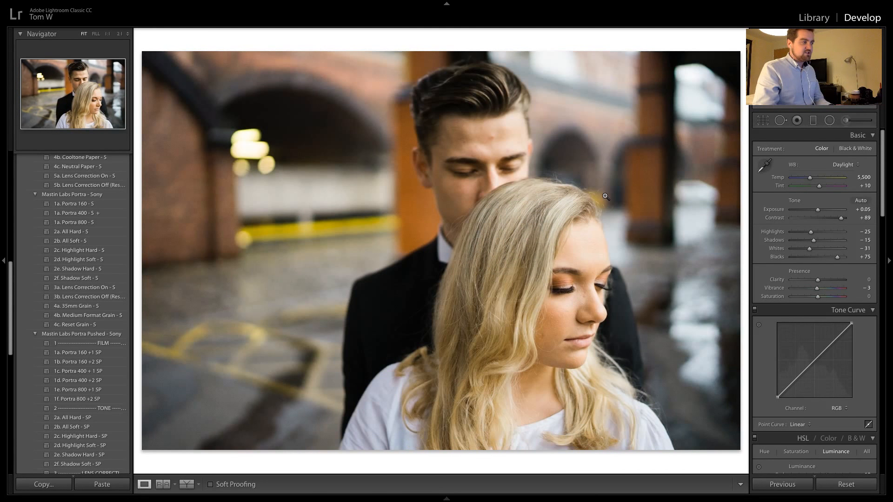
pyautogui.press('Left')
pyautogui.press('Right')
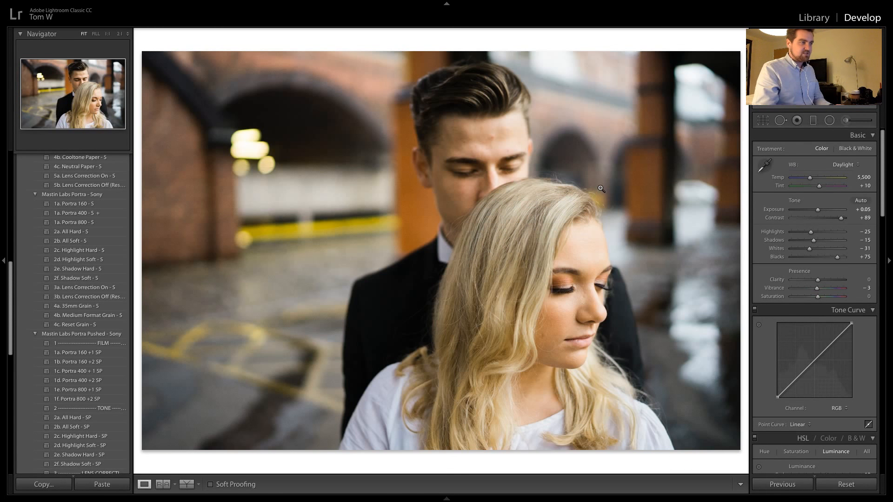
pyautogui.press('Left')
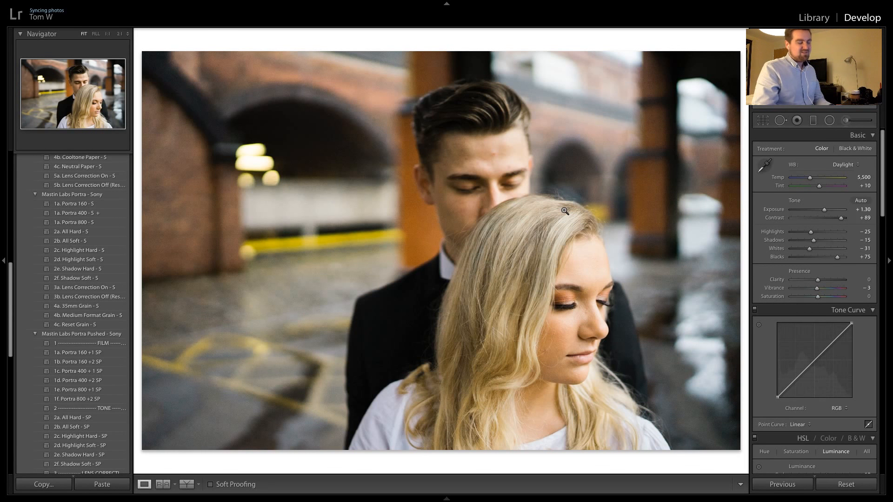
pyautogui.press('Right')
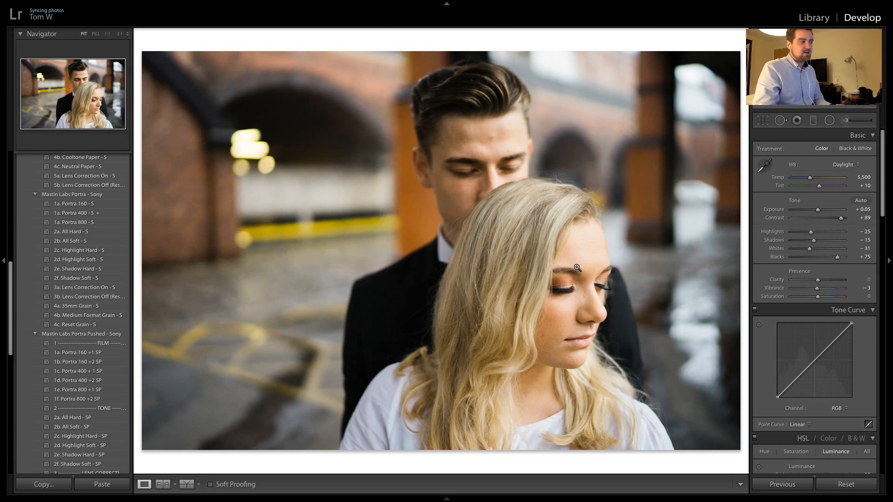
pyautogui.press('Left')
pyautogui.press('Right')
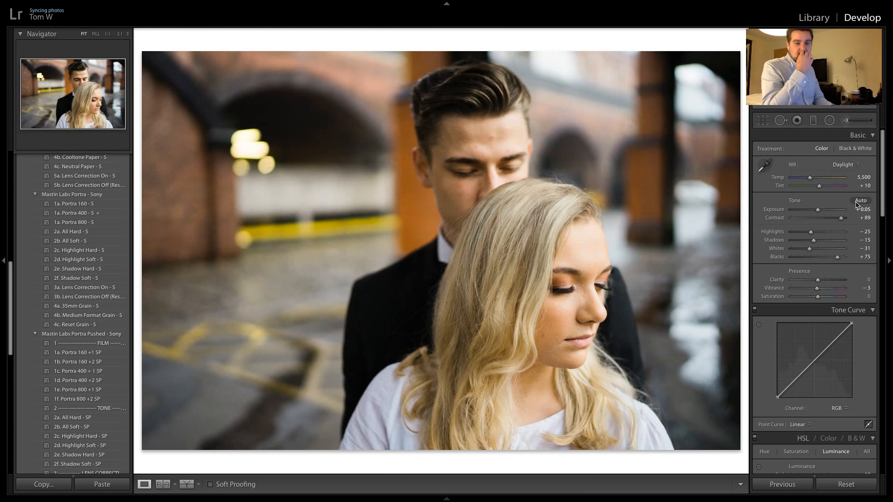
# Apply the previous settings to the next unedited shot, set its exposure to +0.30 and compare it with the neighbouring photo
pyautogui.press('Right')
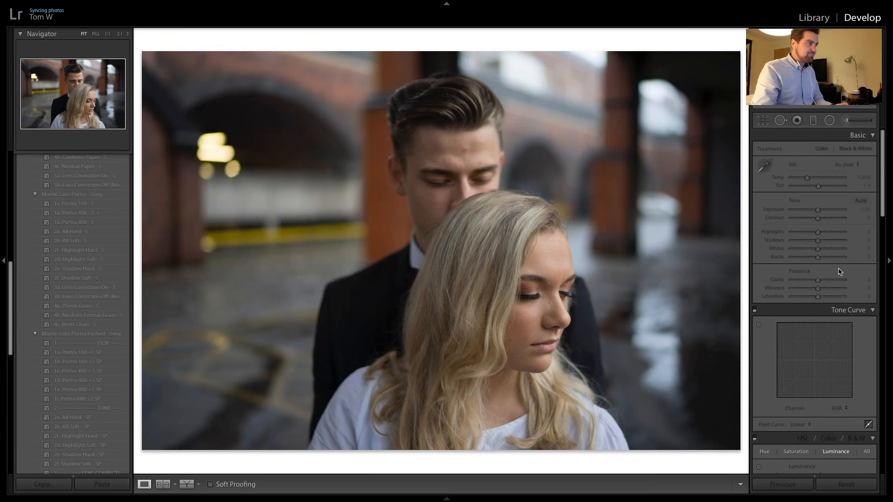
pyautogui.click(791, 485)
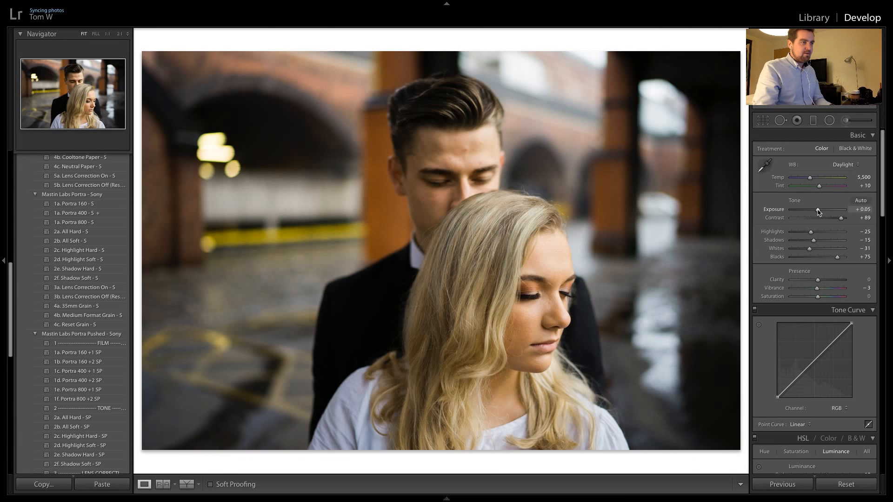
pyautogui.moveTo(818, 212); pyautogui.dragTo(820, 213)
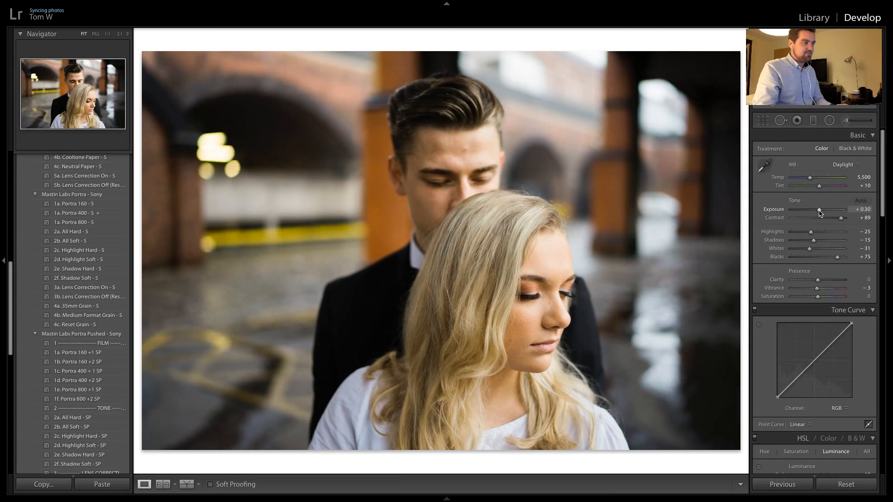
pyautogui.press('Right')
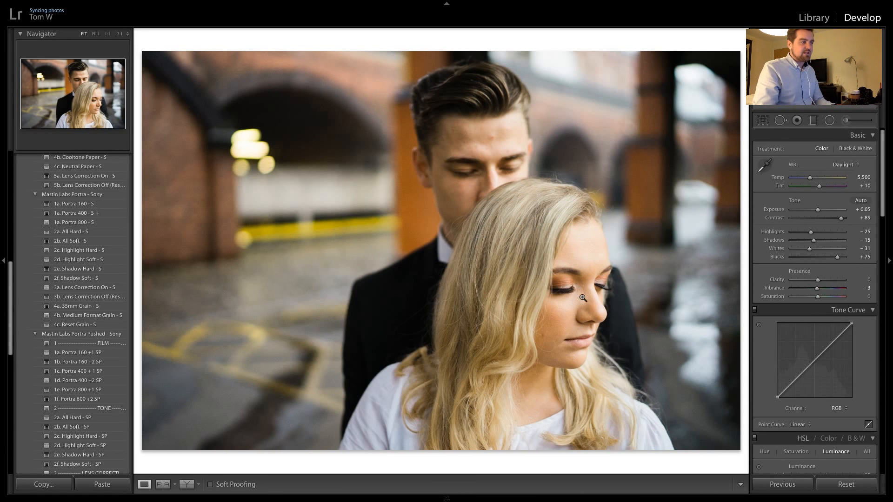
pyautogui.press('Left')
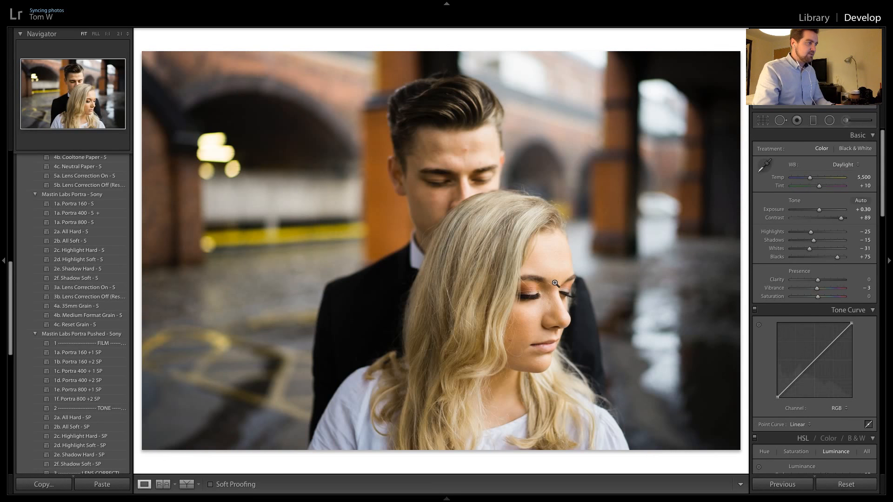
pyautogui.press('Right')
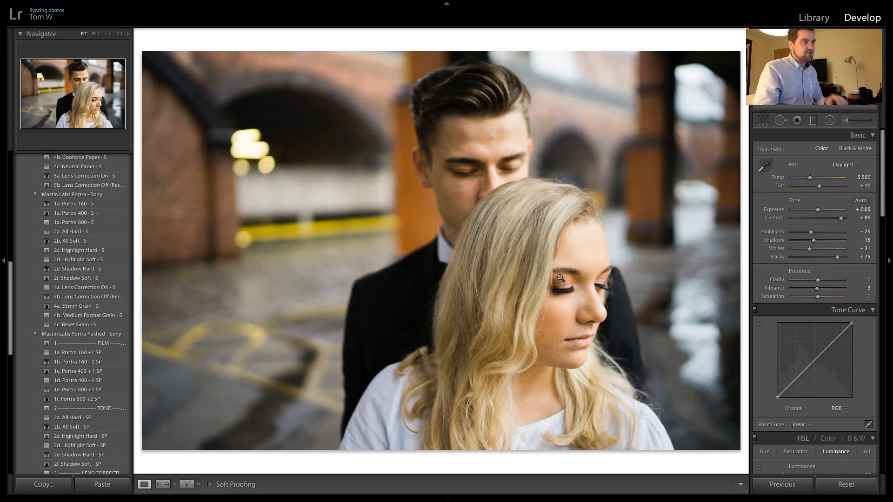
# Apply the previous settings to the next horizontal shot and the vertical portrait after it, comparing neighbouring photos for consistency
pyautogui.press('Left')
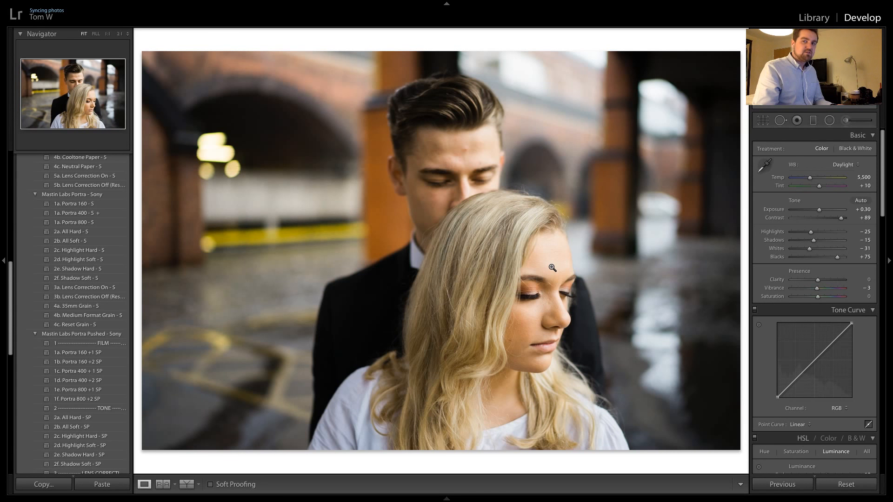
pyautogui.press('Right')
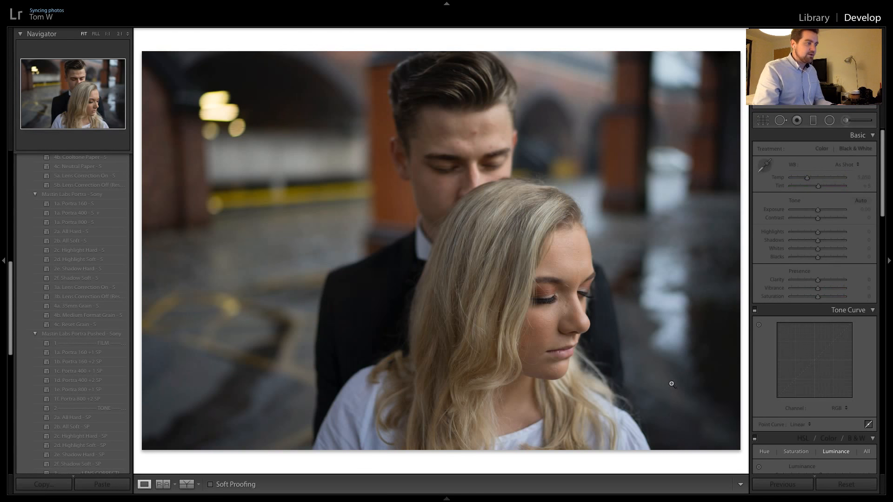
pyautogui.click(781, 484)
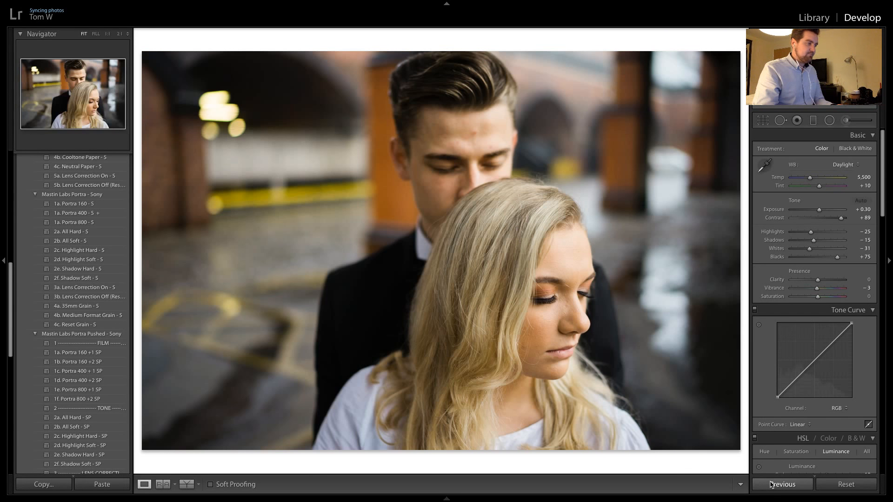
pyautogui.press('Right')
pyautogui.click(771, 484)
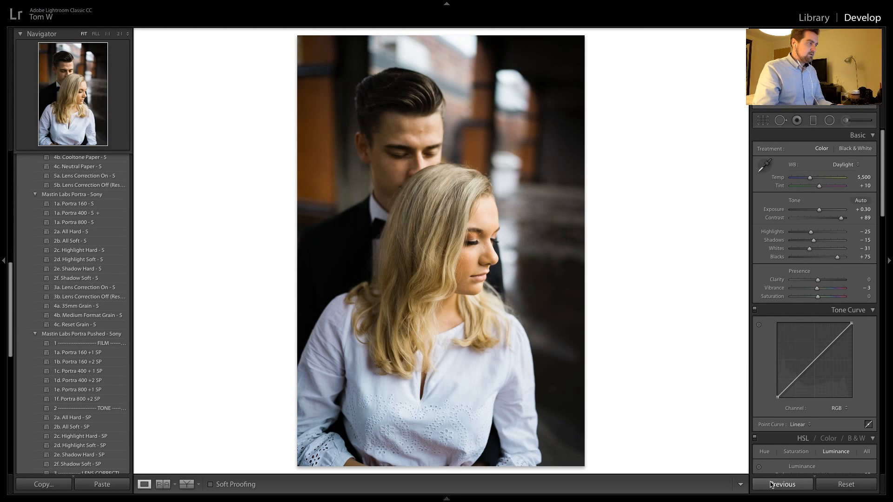
pyautogui.press('Right')
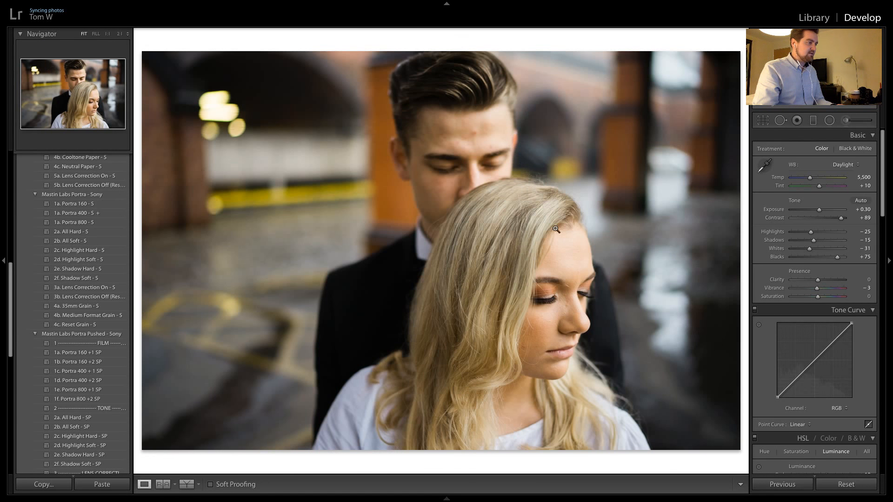
pyautogui.press('Right')
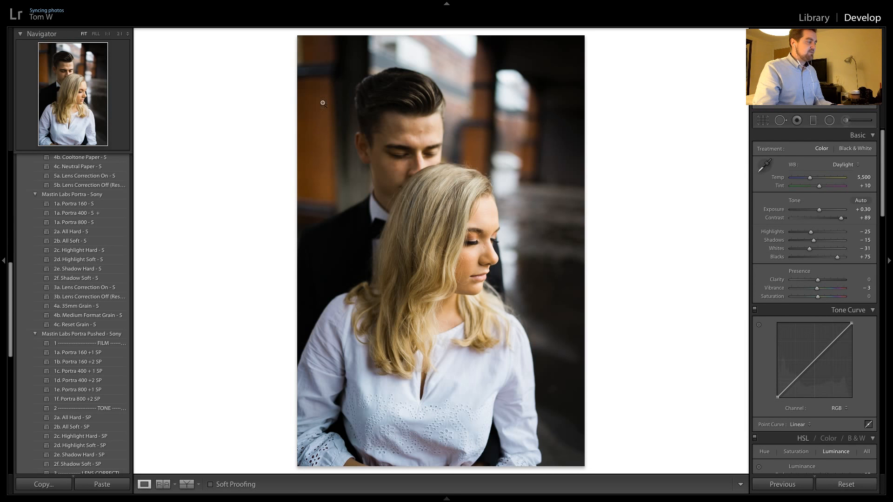
# Enable lens profile corrections for the vertical portrait and check the effect by switching them off and on
pyautogui.scroll(-3, 836, 313)
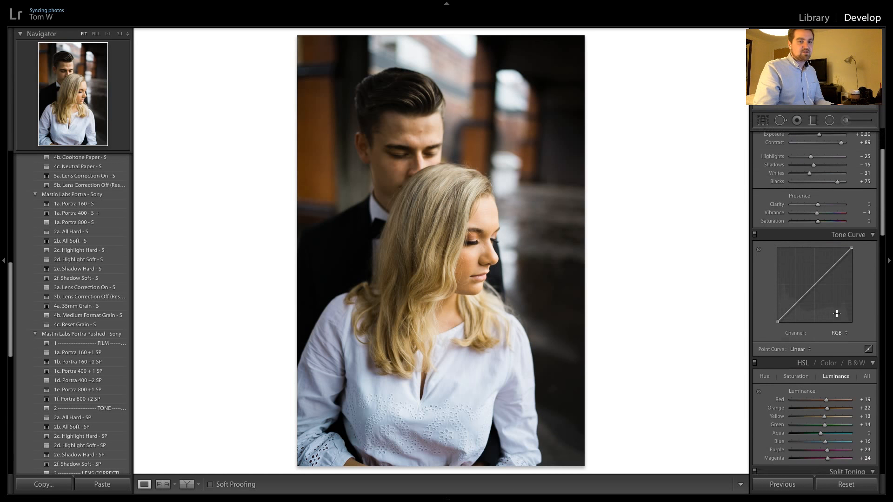
pyautogui.scroll(-10, 836, 313)
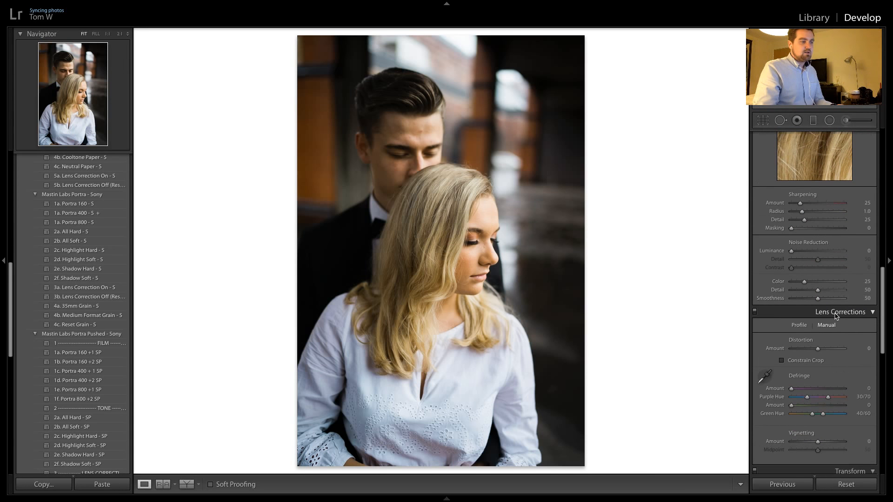
pyautogui.scroll(-3, 837, 316)
pyautogui.scroll(5, 836, 316)
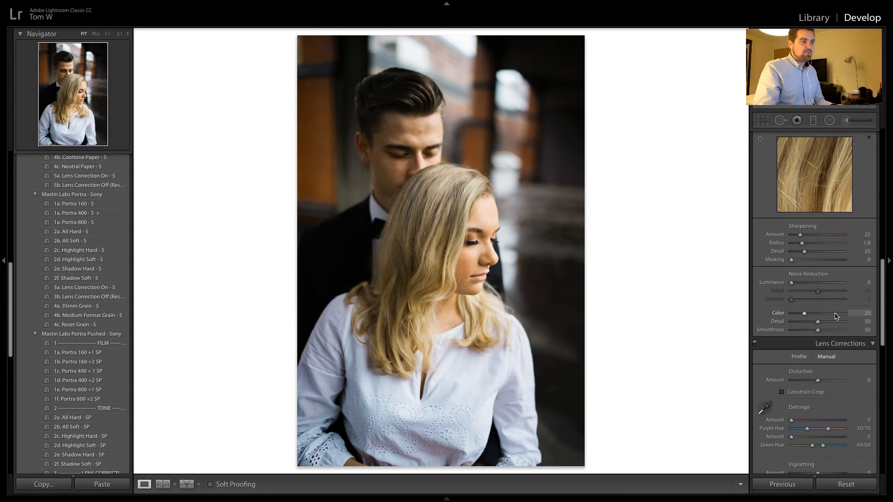
pyautogui.scroll(8, 836, 317)
pyautogui.scroll(-10, 835, 316)
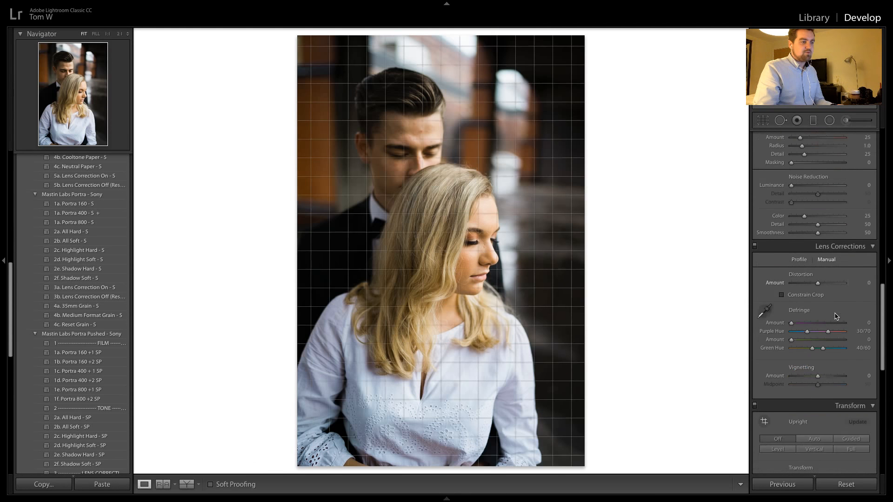
pyautogui.scroll(-8, 835, 316)
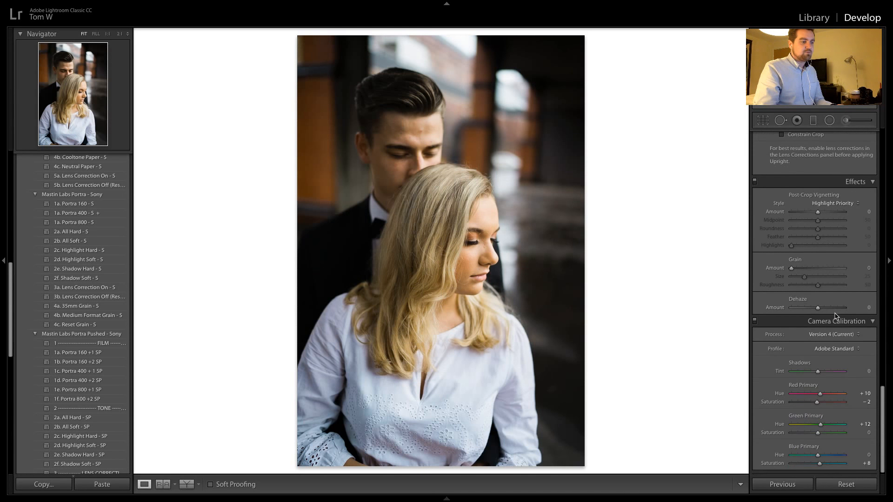
pyautogui.scroll(8, 835, 316)
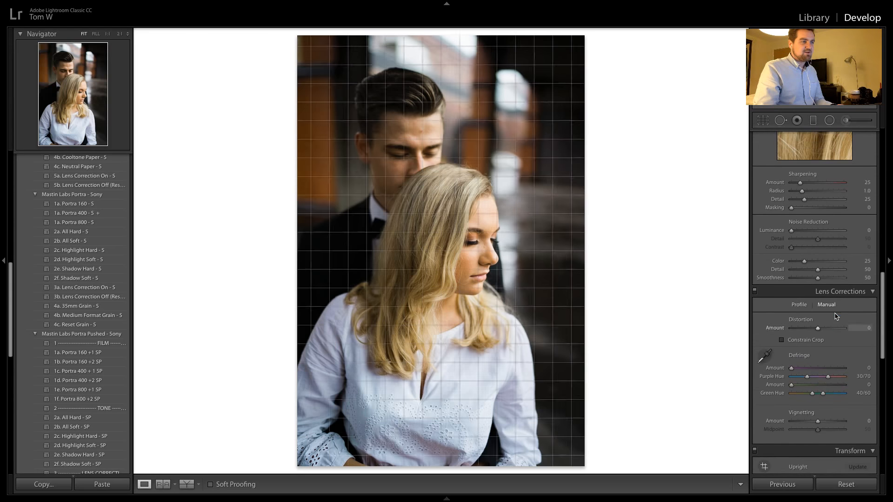
pyautogui.click(800, 305)
pyautogui.click(793, 328)
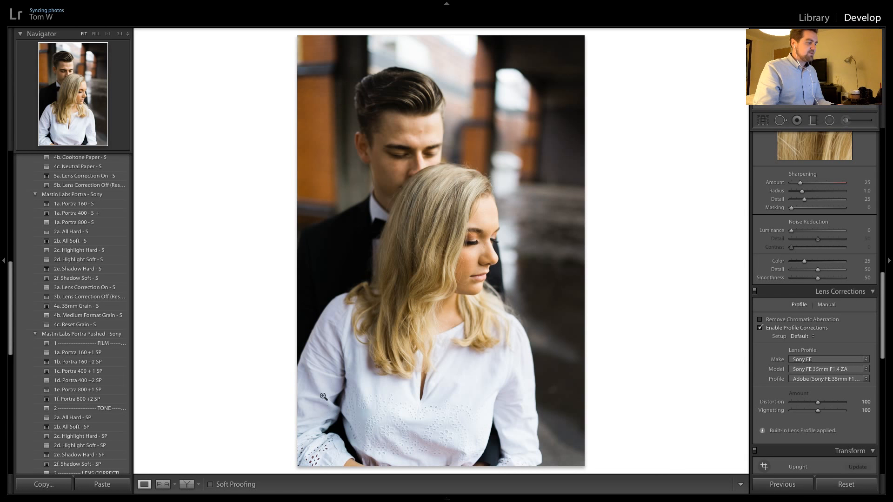
pyautogui.click(785, 329)
pyautogui.click(784, 330)
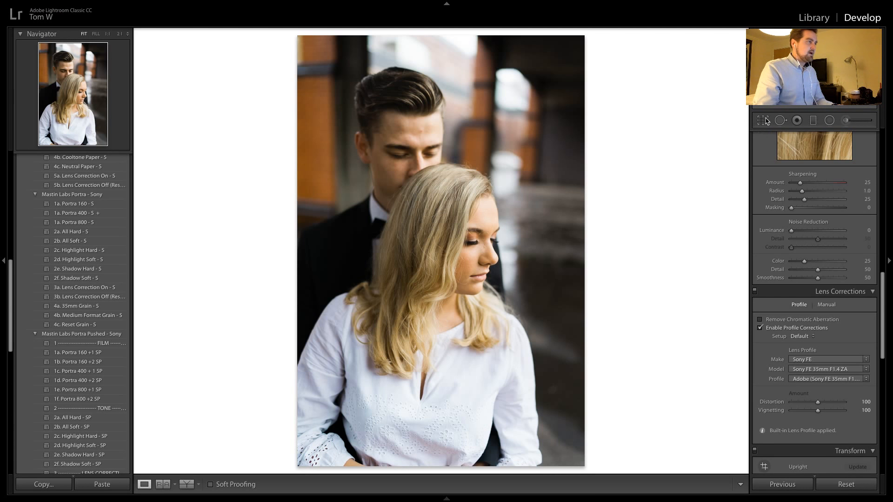
# Apply the previous settings to the next vertical shot of the couple, compare it with and without profile corrections, and leave them disabled
pyautogui.press('Right')
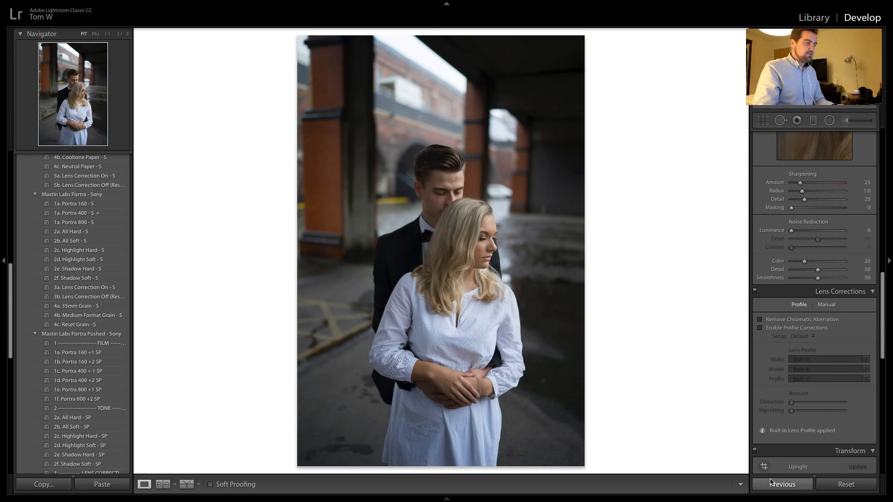
pyautogui.click(771, 484)
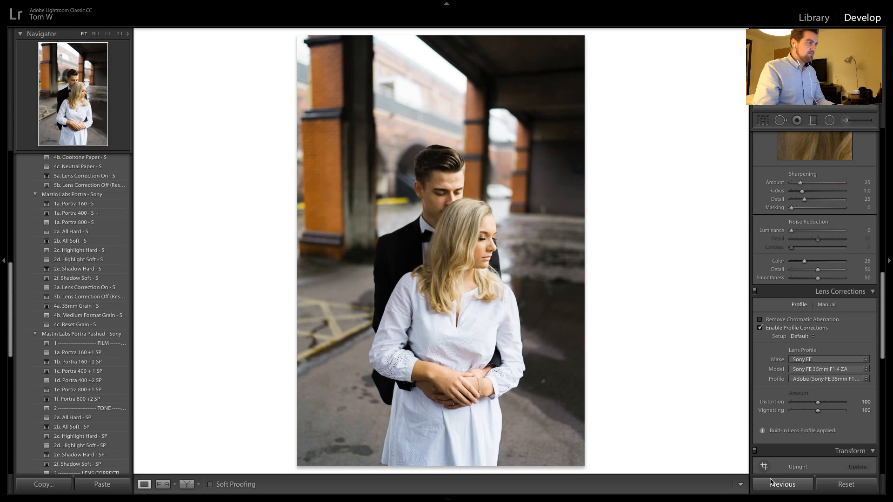
pyautogui.click(797, 328)
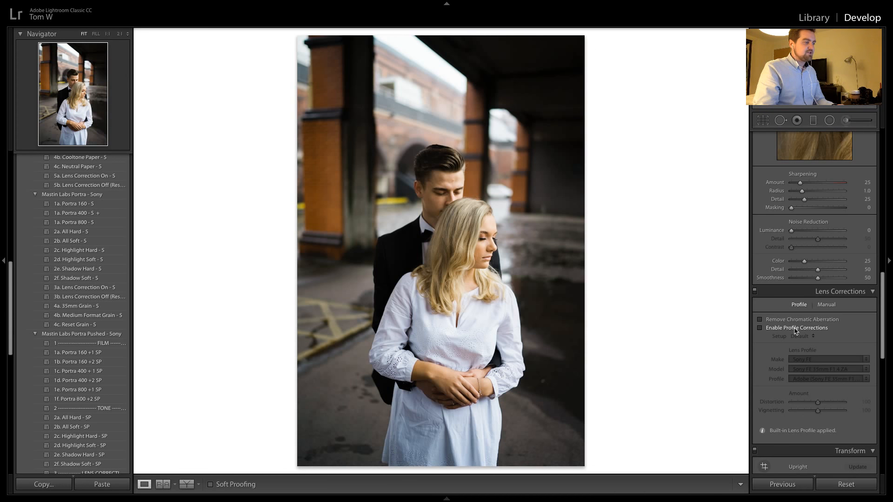
pyautogui.click(795, 330)
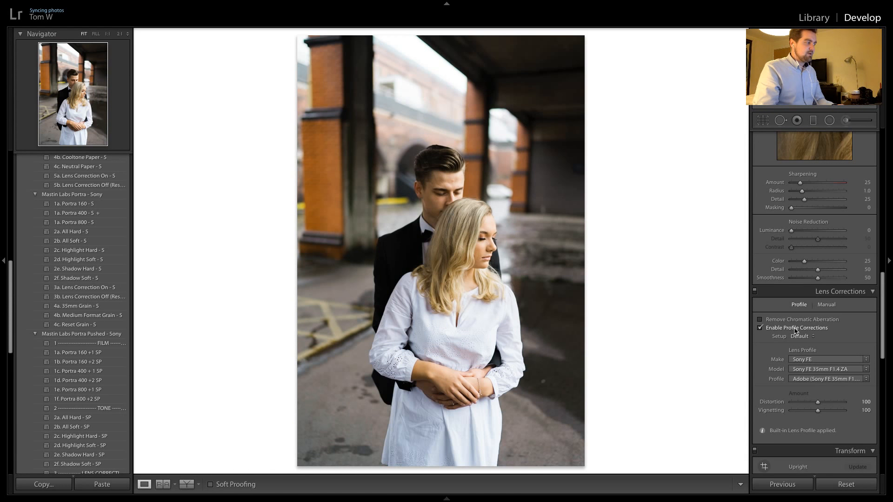
pyautogui.click(795, 329)
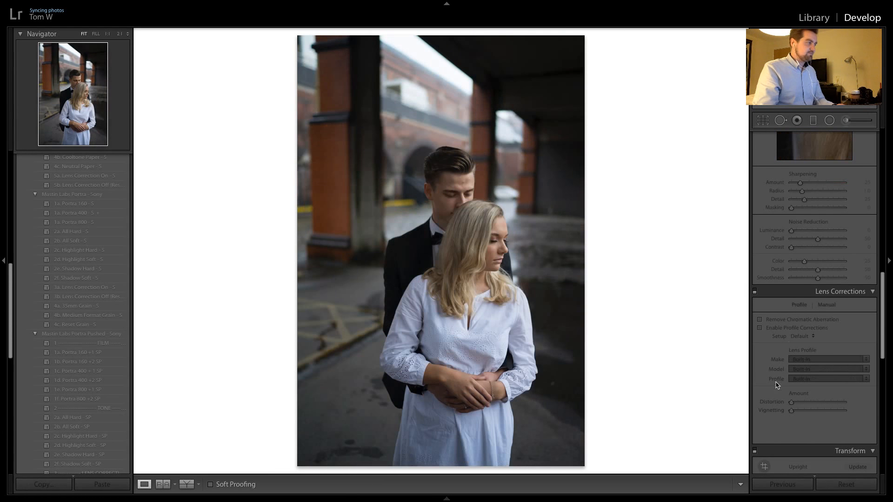
# Apply the previous settings to the next vertical shot and the horizontal close-up after it, and set the close-up's exposure to +1.15
pyautogui.click(781, 485)
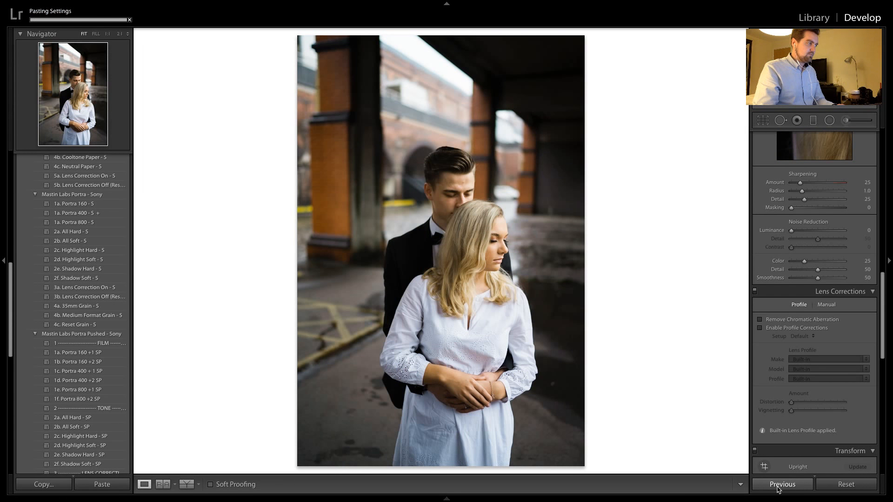
pyautogui.press('Right')
pyautogui.click(781, 484)
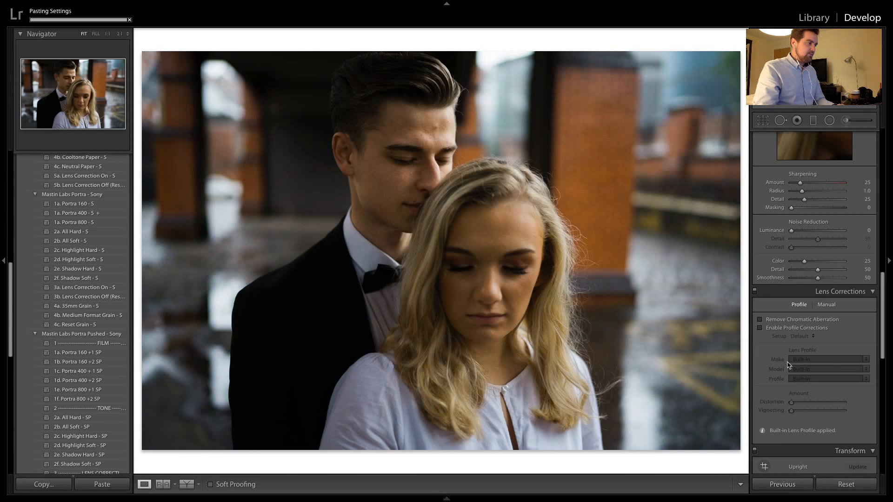
pyautogui.scroll(10, 781, 277)
pyautogui.scroll(1, 780, 277)
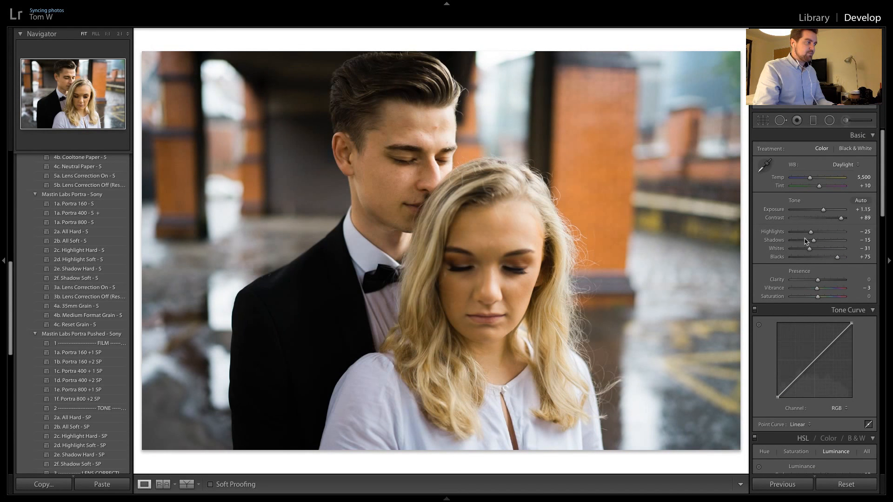
pyautogui.press('Right')
pyautogui.press('Right')
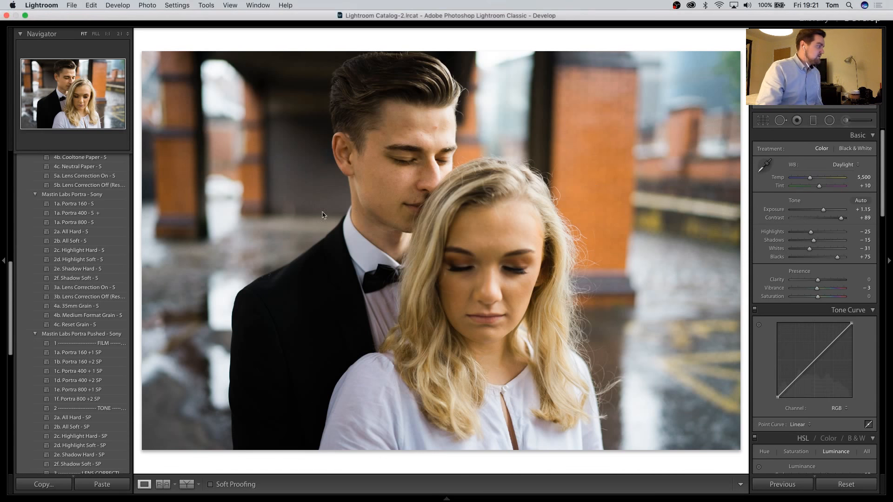
# Convert the horizontal close-up to black and white with the Mastin Labs Ilford BW preset 1c. Delta 3200 Medium Format
pyautogui.scroll(5, 96, 372)
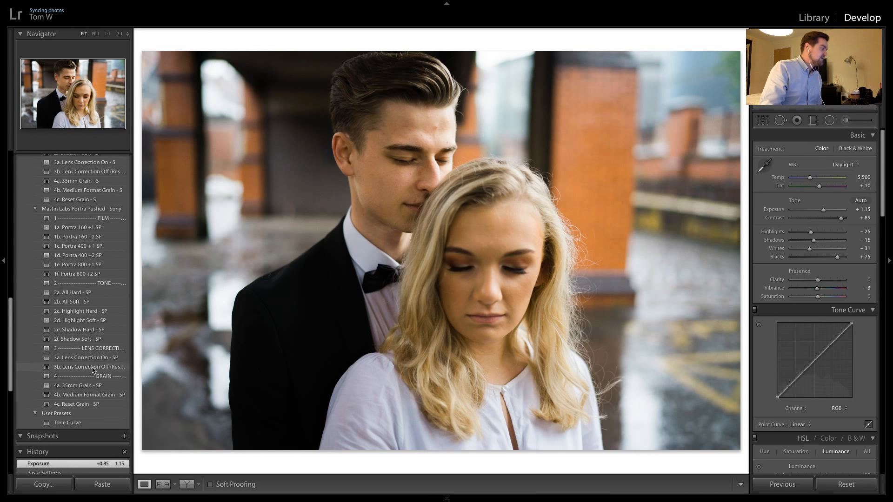
pyautogui.scroll(2, 92, 368)
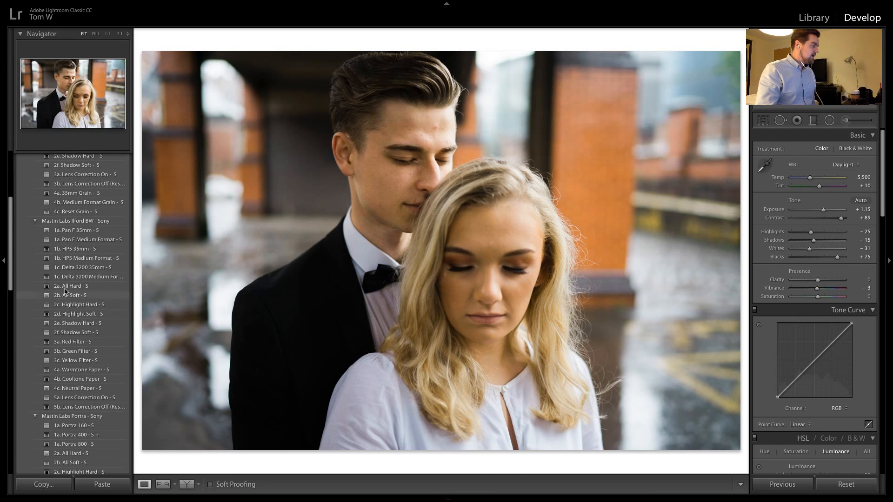
pyautogui.click(83, 279)
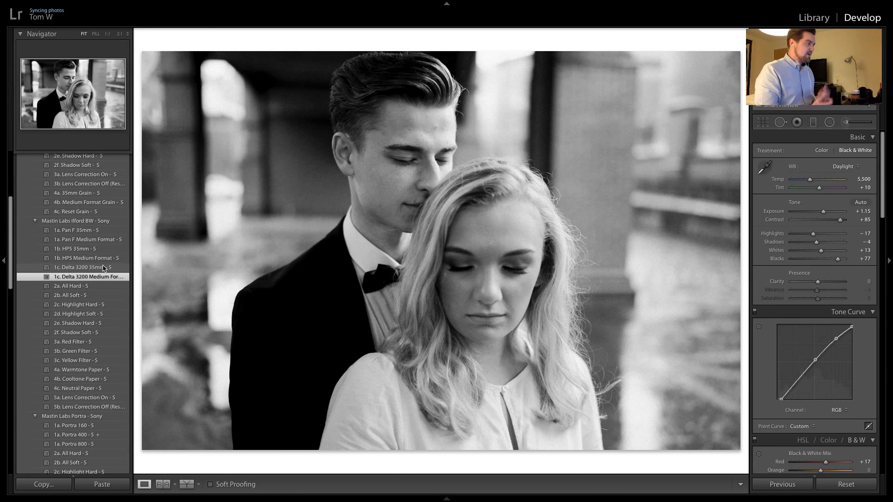
# Apply the previous black-and-white settings to the next two horizontal close-ups, comparing the first with the photo before it
pyautogui.press('Right')
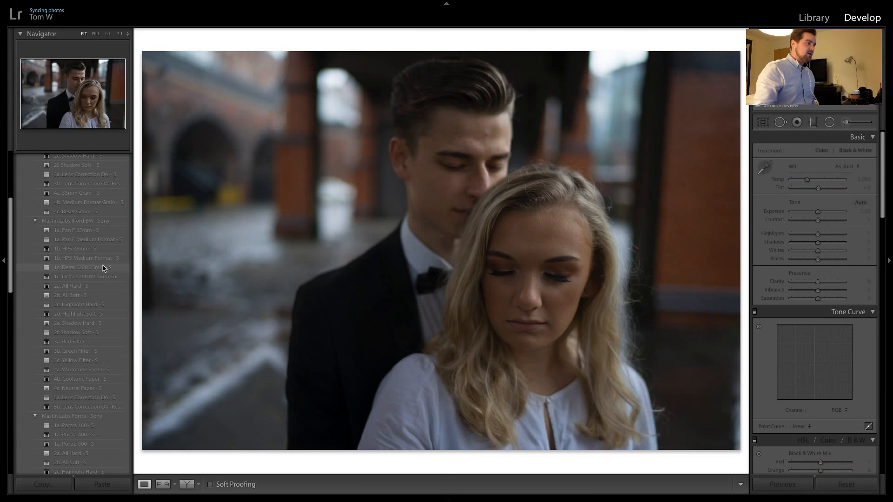
pyautogui.click(775, 482)
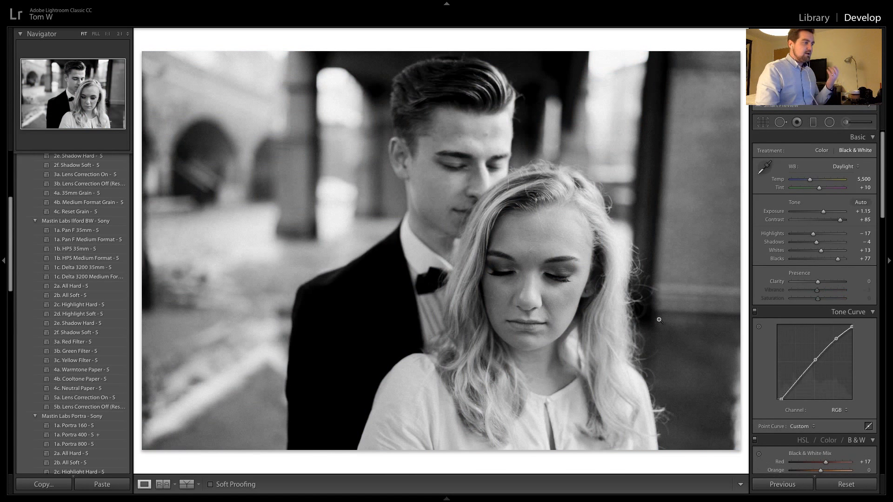
pyautogui.press('Right')
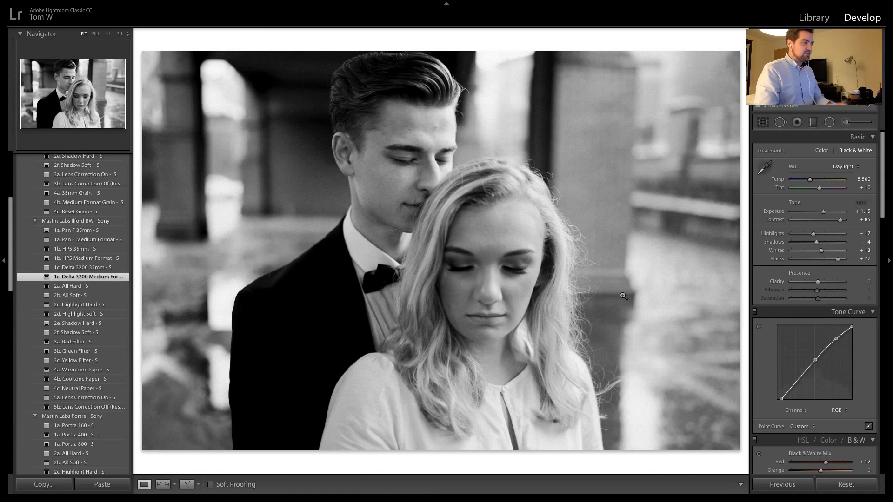
pyautogui.press('Right')
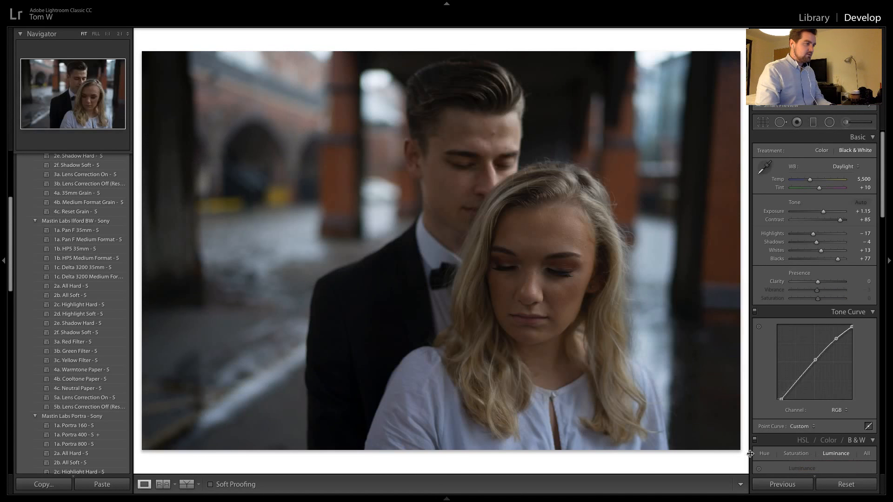
pyautogui.click(769, 484)
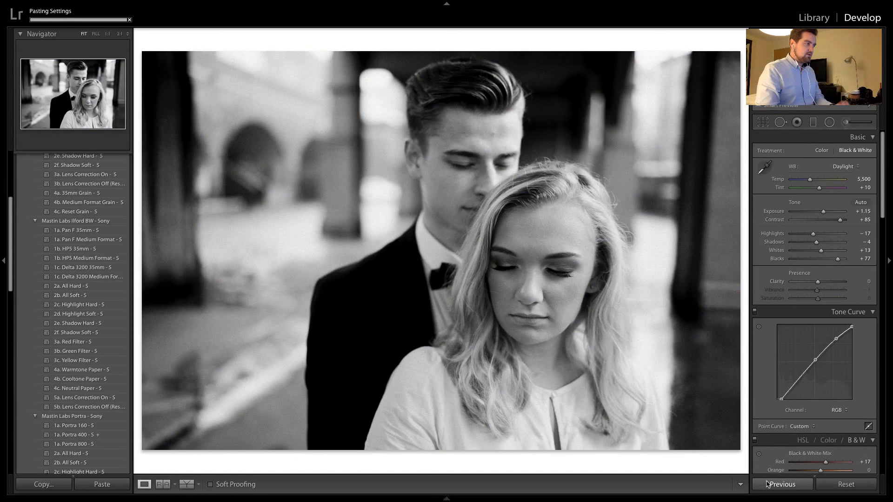
# Try the black-and-white settings on the wider horizontal shot, compare it with the close-up before it, and reset its adjustments
pyautogui.press('Right')
pyautogui.click(768, 484)
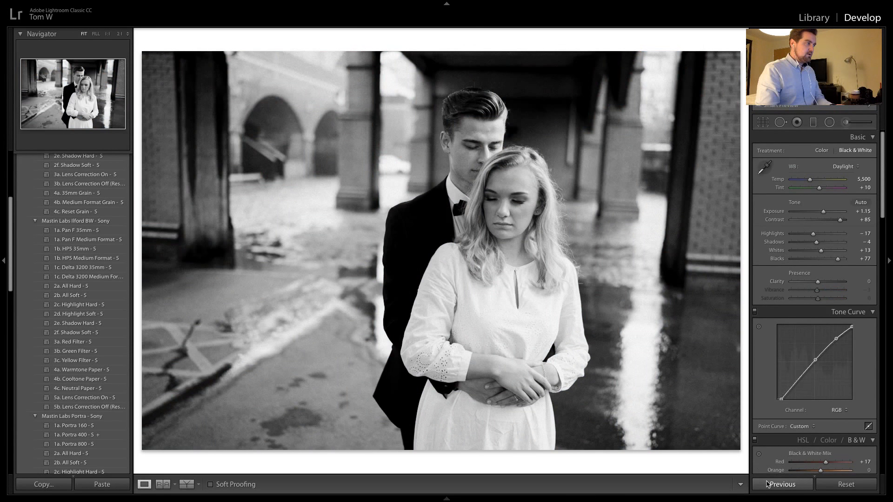
pyautogui.press('Right')
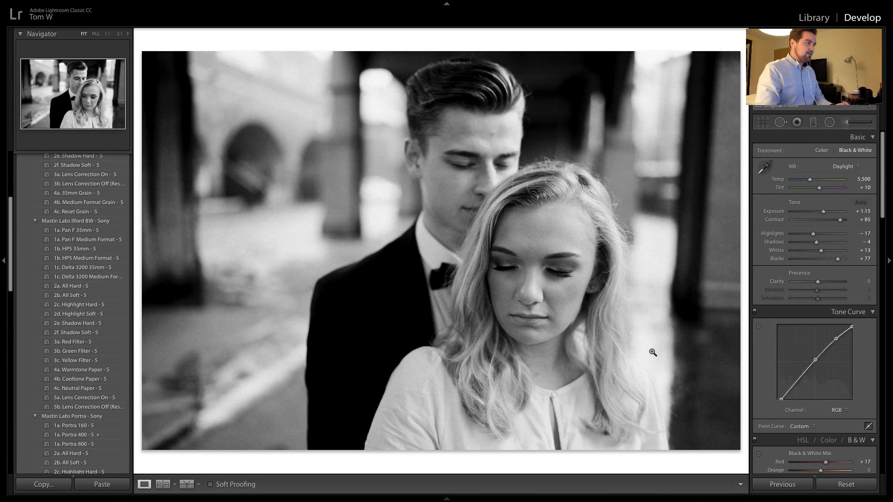
pyautogui.press('Right')
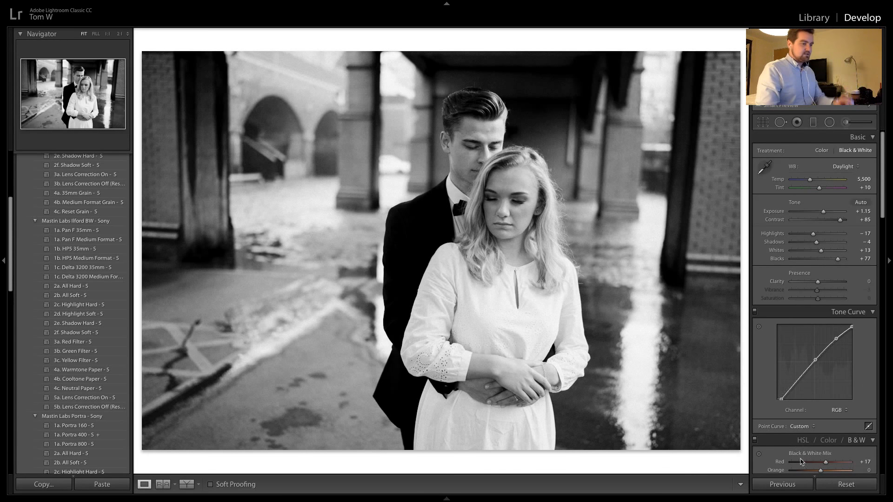
pyautogui.click(846, 484)
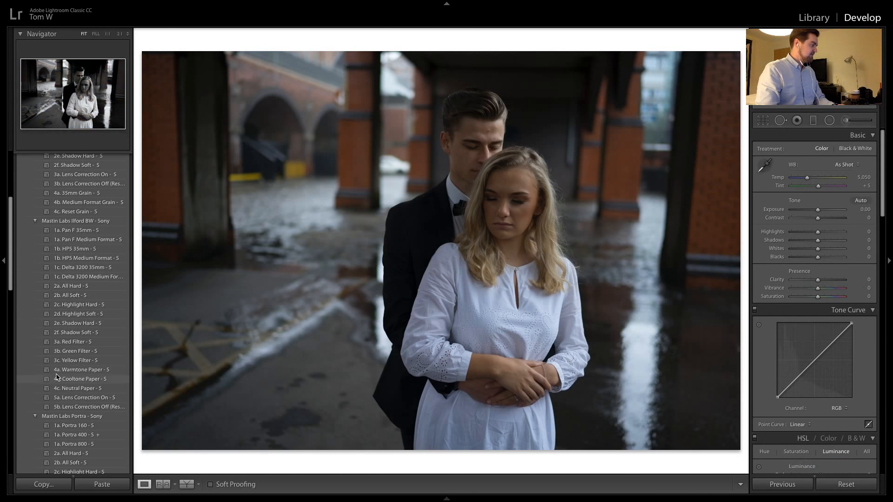
# Try the previous close-up's black-and-white settings once more on the wider horizontal shot
pyautogui.scroll(-4, 56, 377)
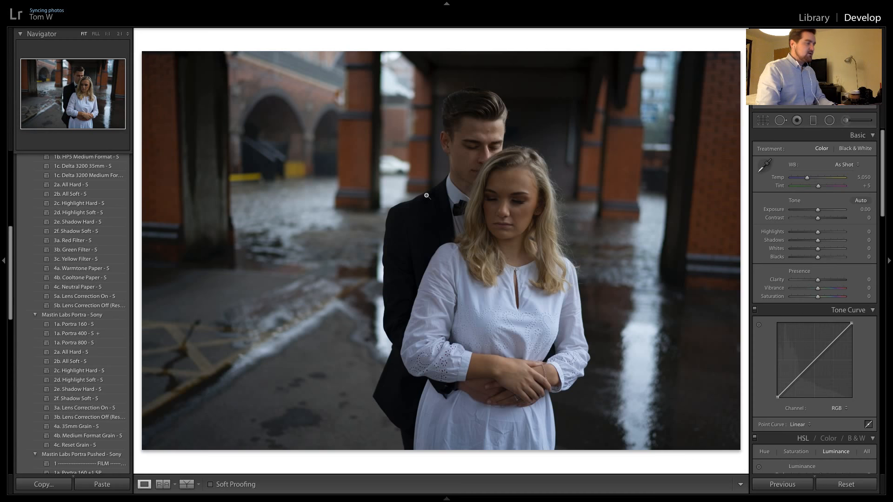
pyautogui.press('Left')
pyautogui.press('Right')
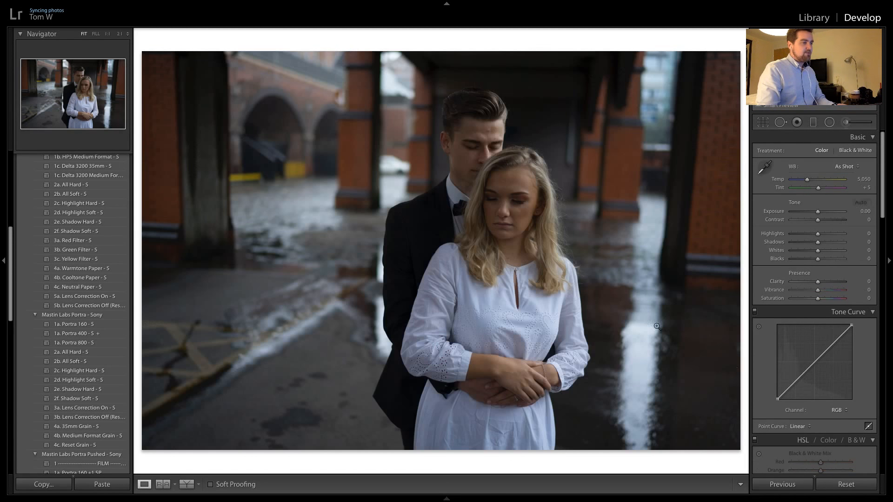
pyautogui.click(782, 484)
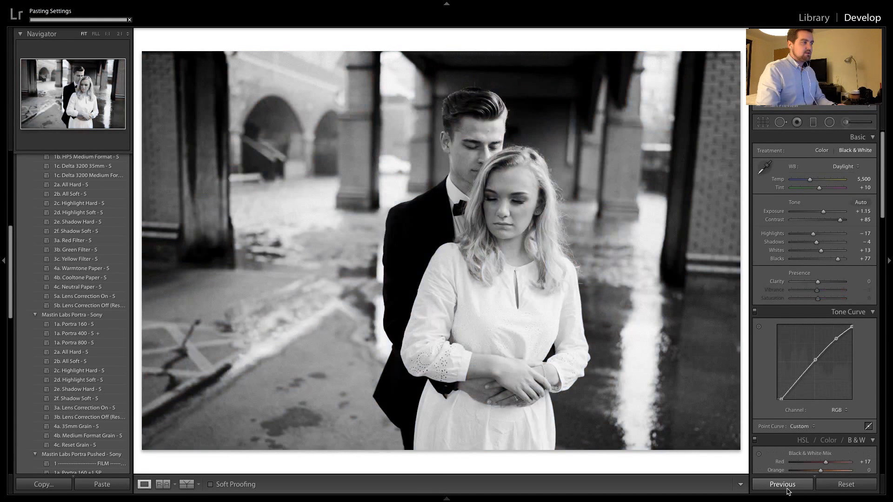
# Carry the colour settings of the last edited vertical shot over to the wider horizontal shot
pyautogui.moveTo(660, 500)
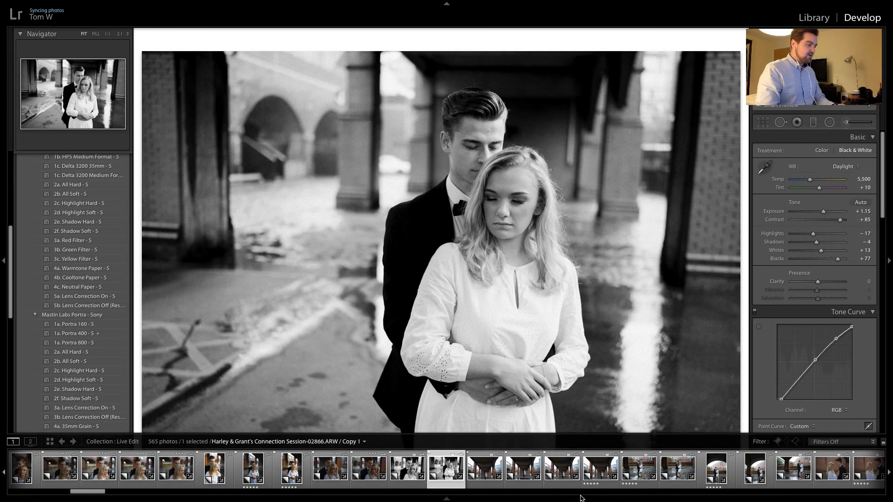
pyautogui.moveTo(581, 493)
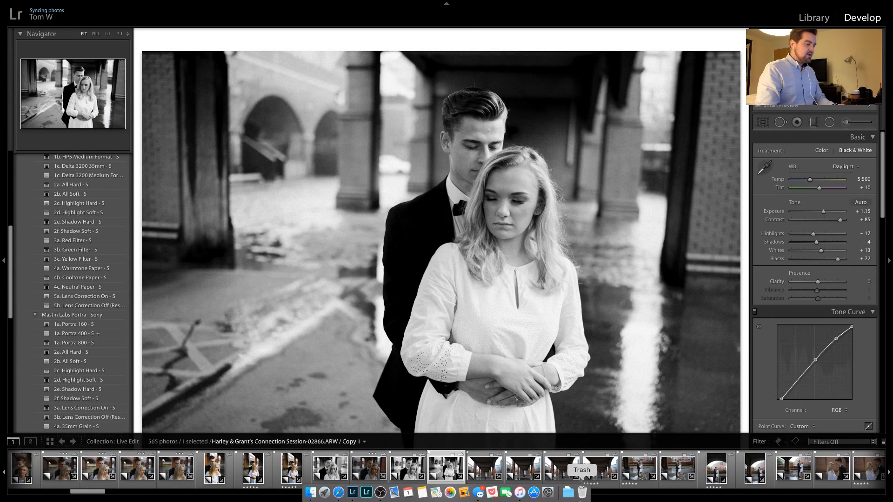
pyautogui.click(601, 501)
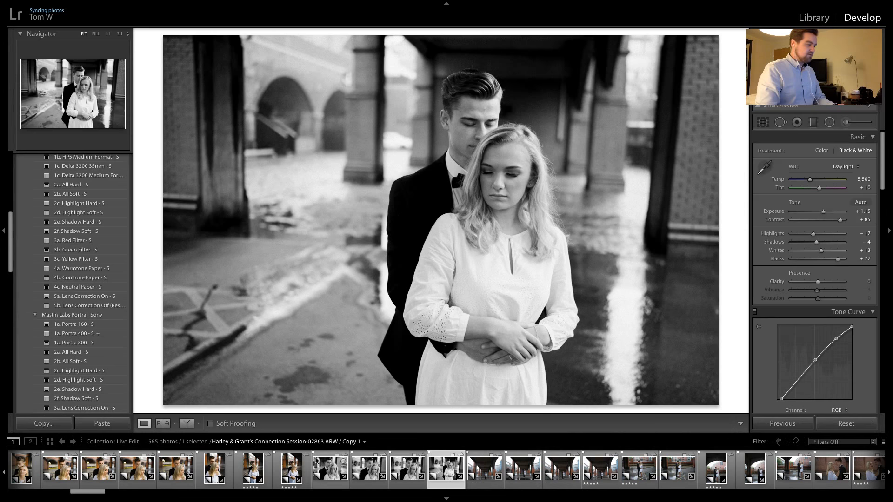
pyautogui.click(293, 467)
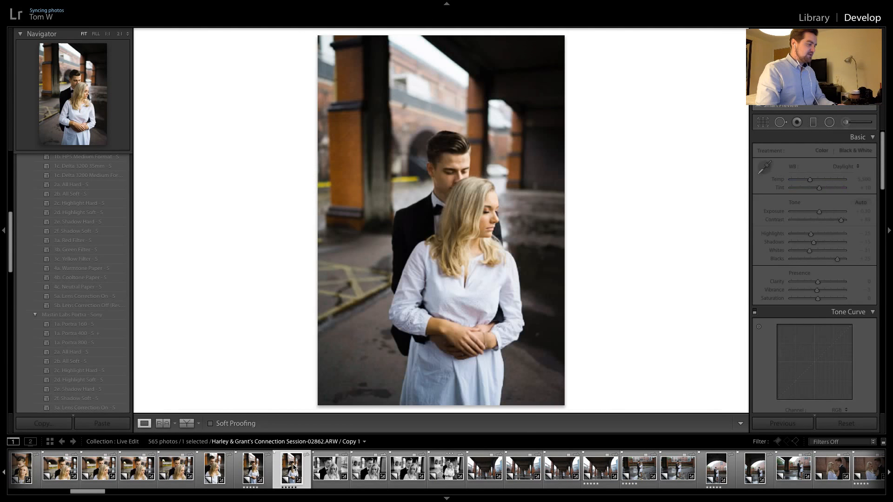
pyautogui.click(442, 465)
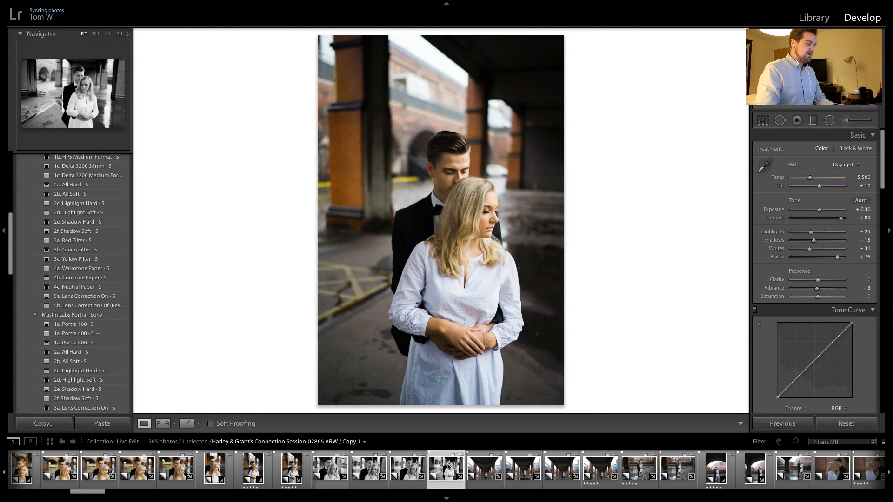
pyautogui.click(762, 422)
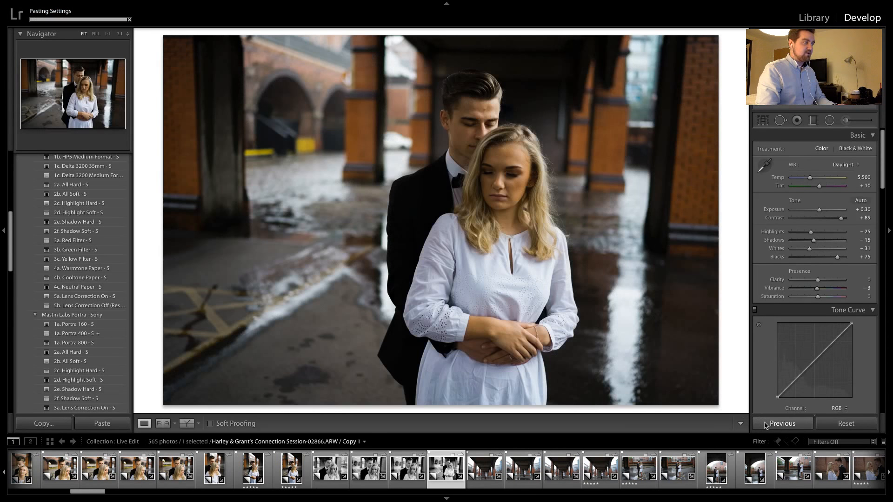
pyautogui.click(613, 498)
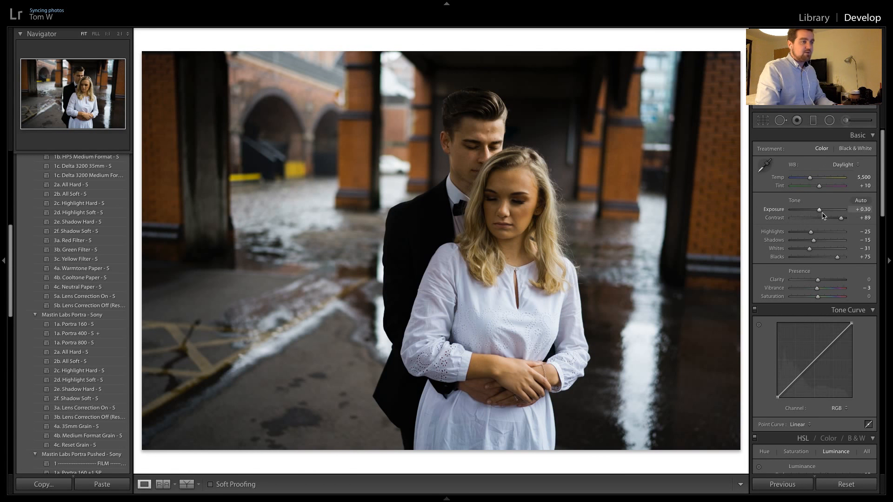
# Set the wider horizontal shot's exposure to +1.15 and crop it slightly tighter around the couple
pyautogui.moveTo(821, 211); pyautogui.dragTo(828, 213)
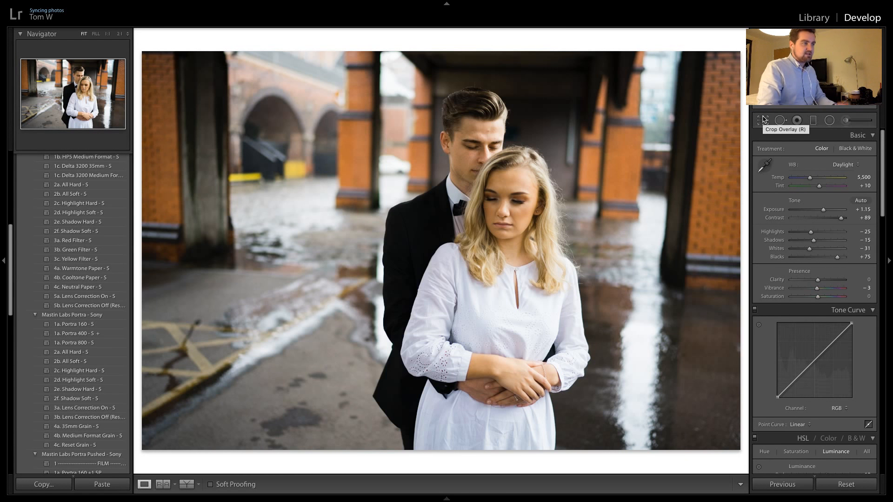
pyautogui.click(763, 120)
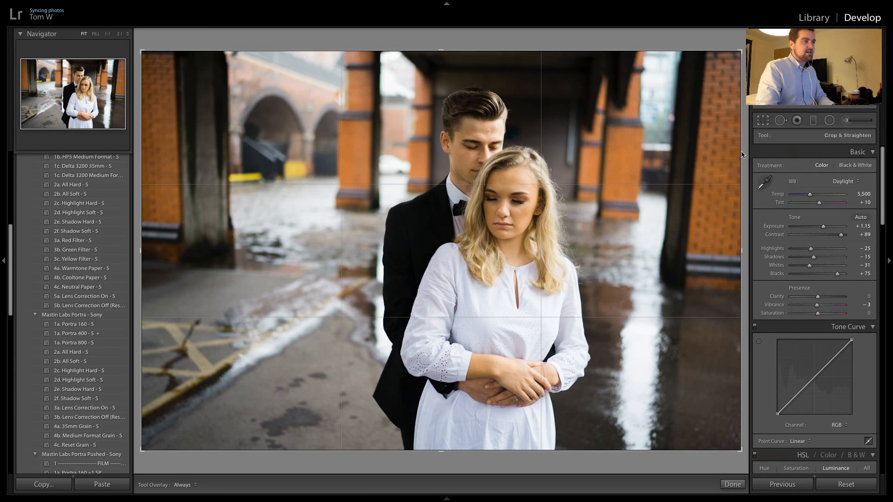
pyautogui.moveTo(534, 458); pyautogui.dragTo(514, 404)
pyautogui.press('Return')
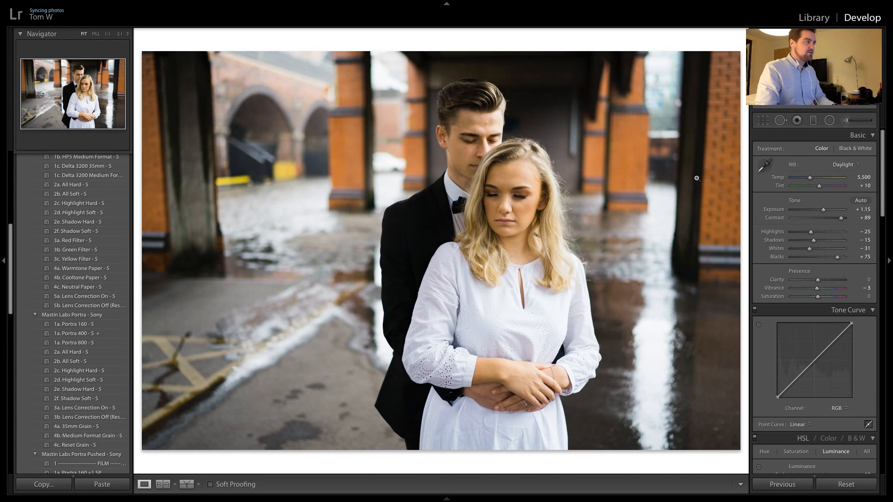
# Inspect the next full-length shot under the bridge up close and apply the Mastin Labs Portra preset 1a. Portra 400 - S +
pyautogui.press('Right')
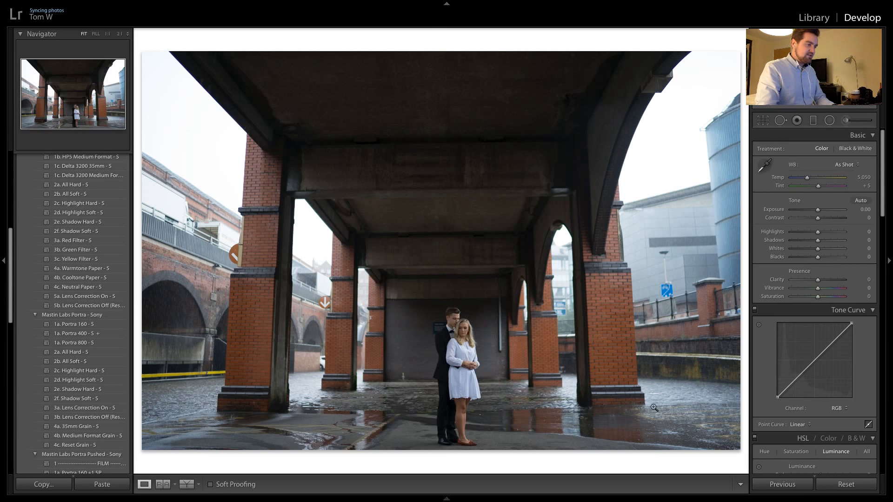
pyautogui.click(684, 395)
pyautogui.moveTo(684, 395); pyautogui.dragTo(616, 361)
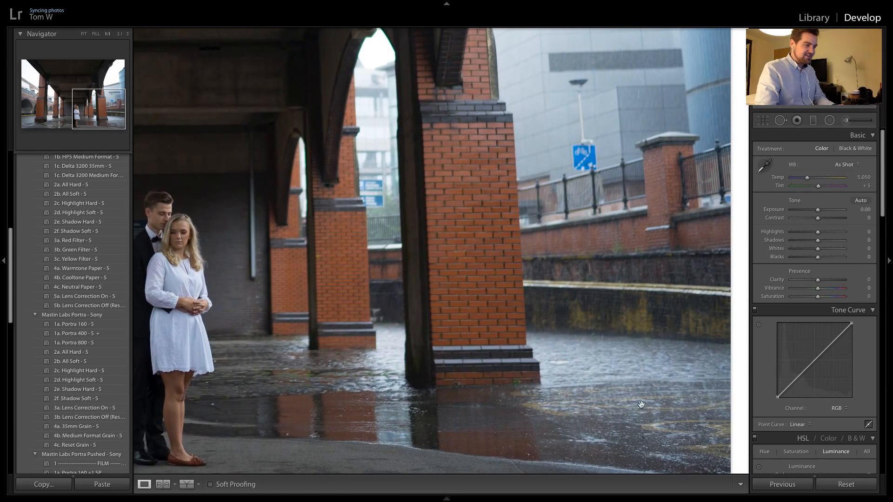
pyautogui.moveTo(623, 404); pyautogui.dragTo(700, 284)
pyautogui.click(321, 410)
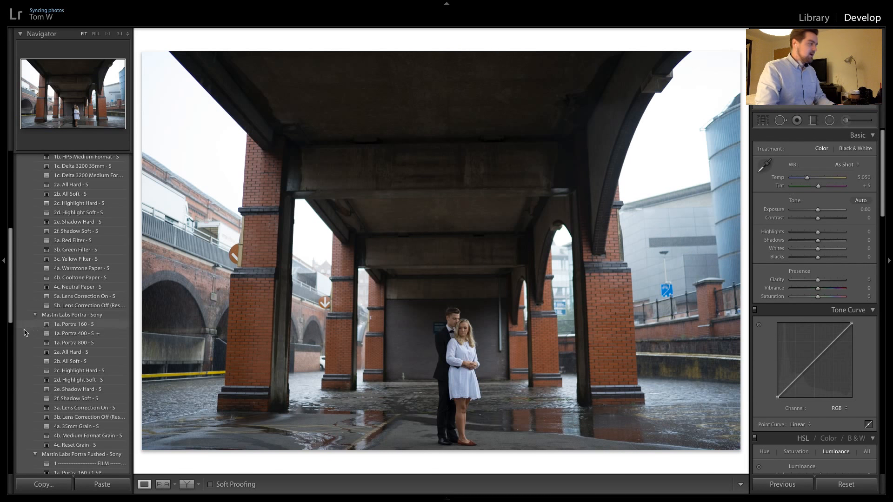
pyautogui.click(66, 335)
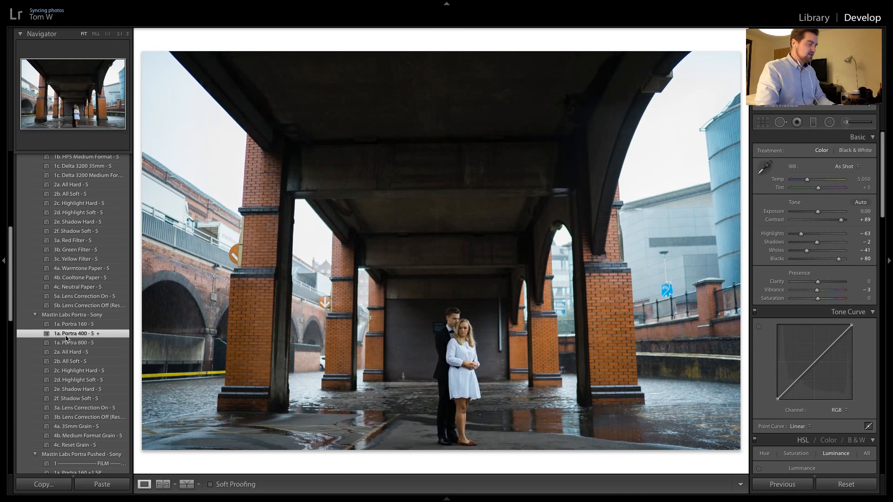
# Try the lens profile corrections on the bridge shot and switch them back off
pyautogui.scroll(-1, 861, 395)
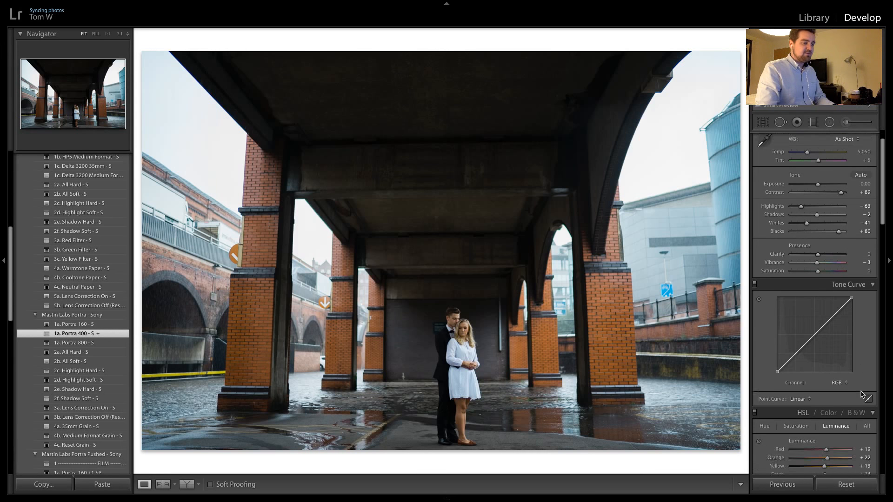
pyautogui.scroll(-10, 861, 395)
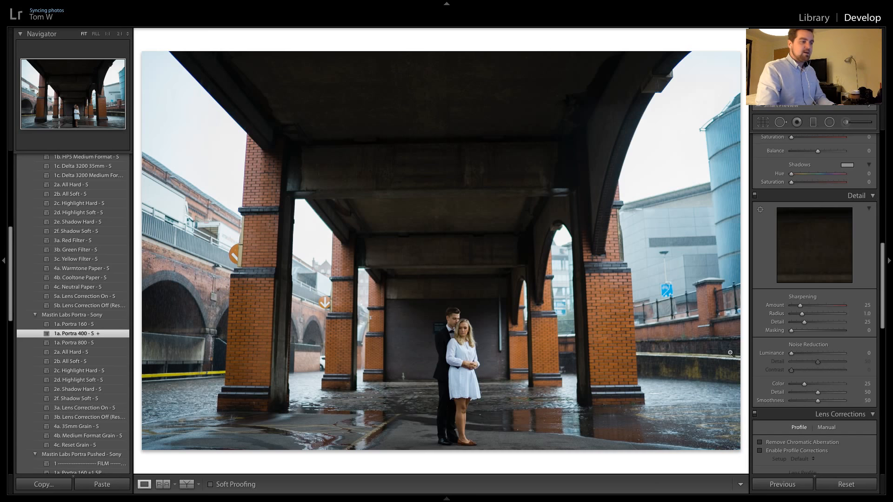
pyautogui.scroll(-4, 772, 394)
pyautogui.click(769, 336)
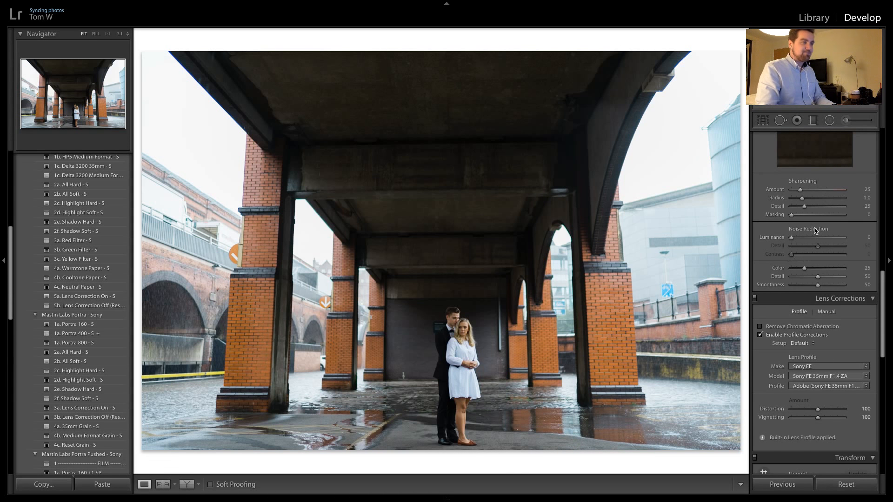
pyautogui.click(796, 335)
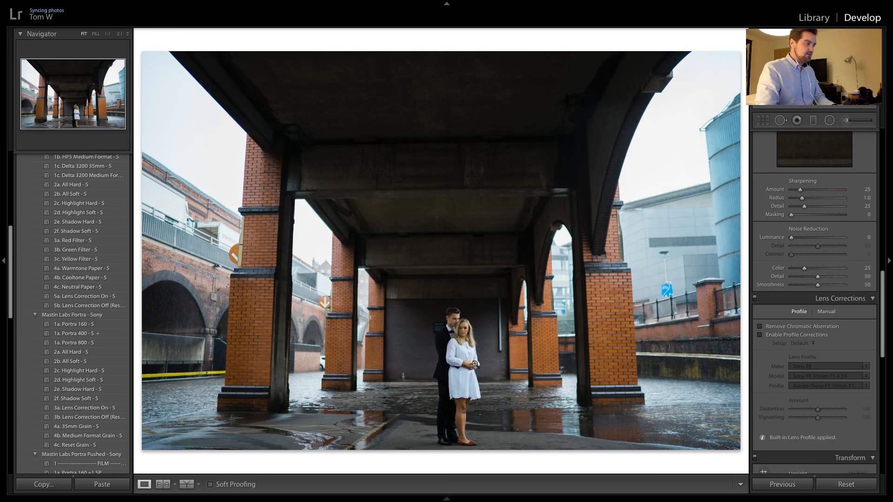
# Set the bridge shot's exposure to +0.40, try the 2a. All Hard - S preset, and reapply 1a. Portra 400 - S +
pyautogui.scroll(10, 814, 195)
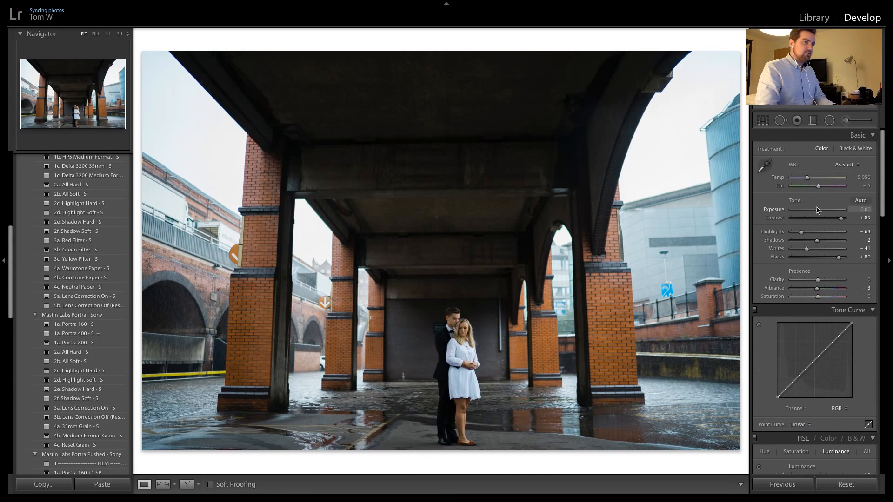
pyautogui.press('z')
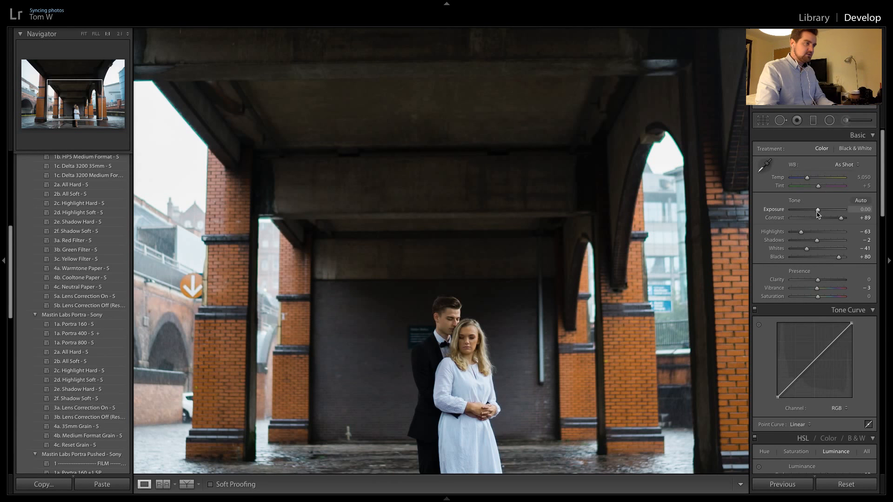
pyautogui.moveTo(819, 212); pyautogui.dragTo(820, 213)
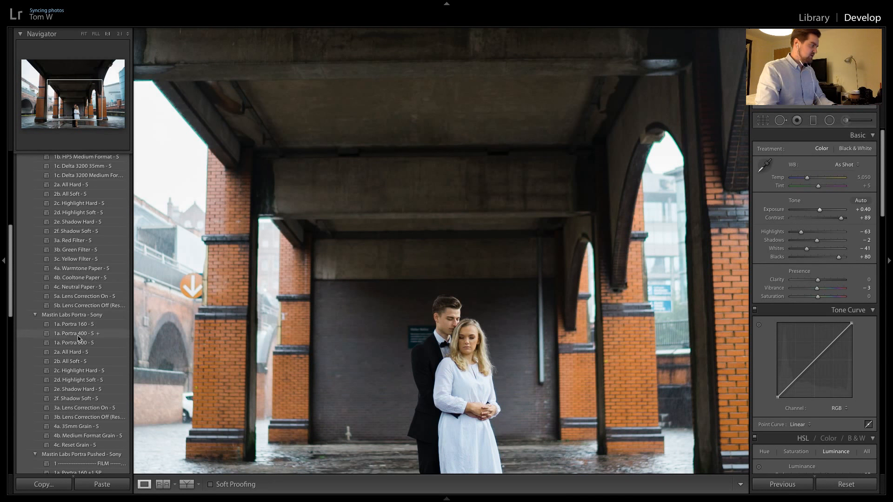
pyautogui.click(442, 295)
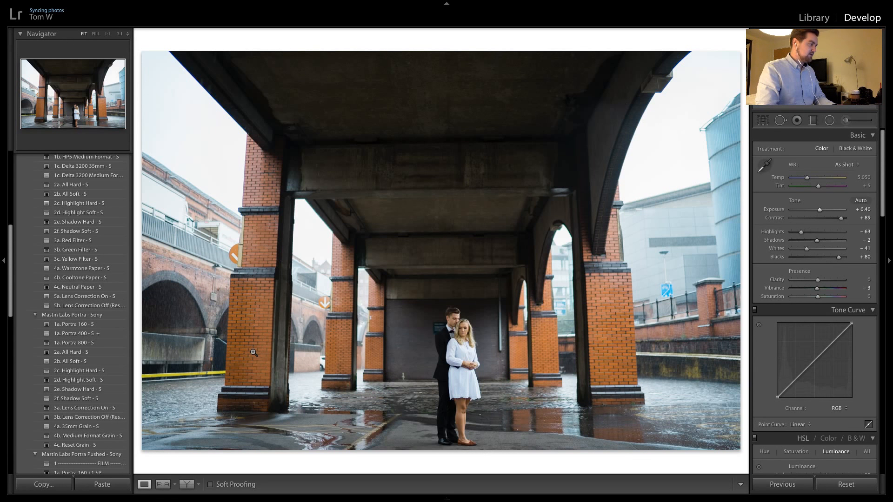
pyautogui.click(104, 352)
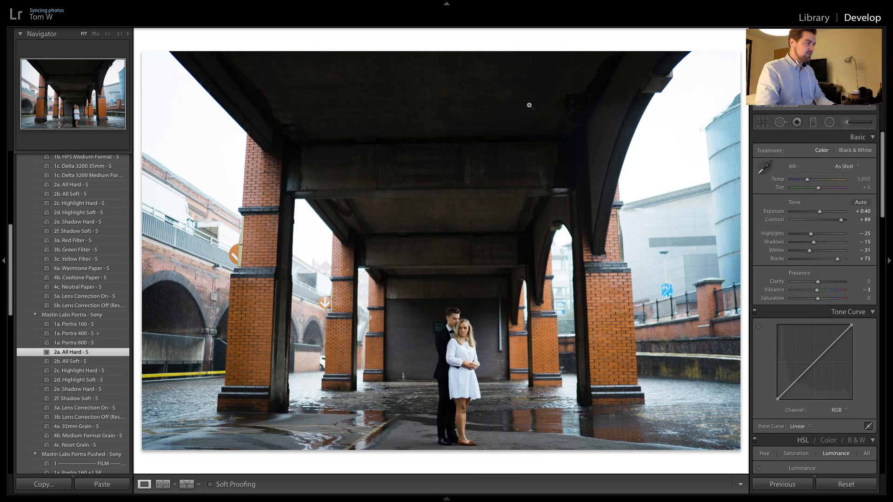
pyautogui.click(75, 333)
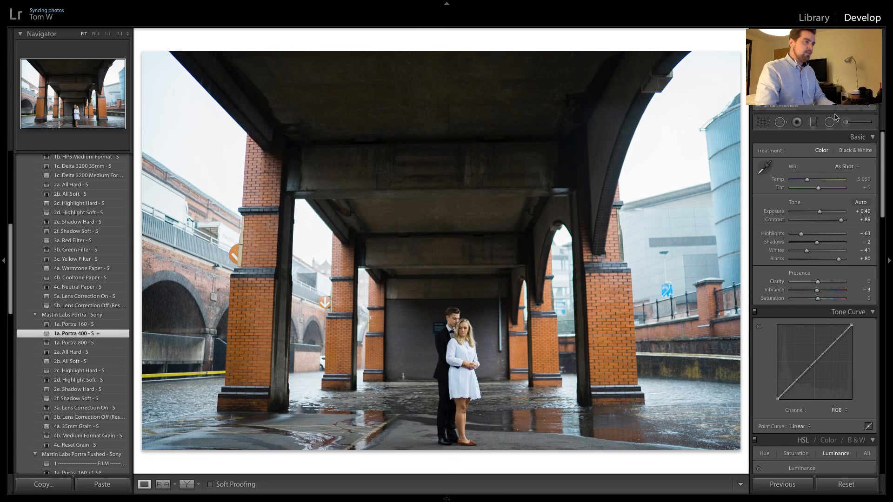
# Add graduated filters inward from both sides of the bridge shot, with Contrast 9, Highlights -39 and Whites -19
pyautogui.click(813, 122)
pyautogui.moveTo(727, 150); pyautogui.dragTo(515, 202)
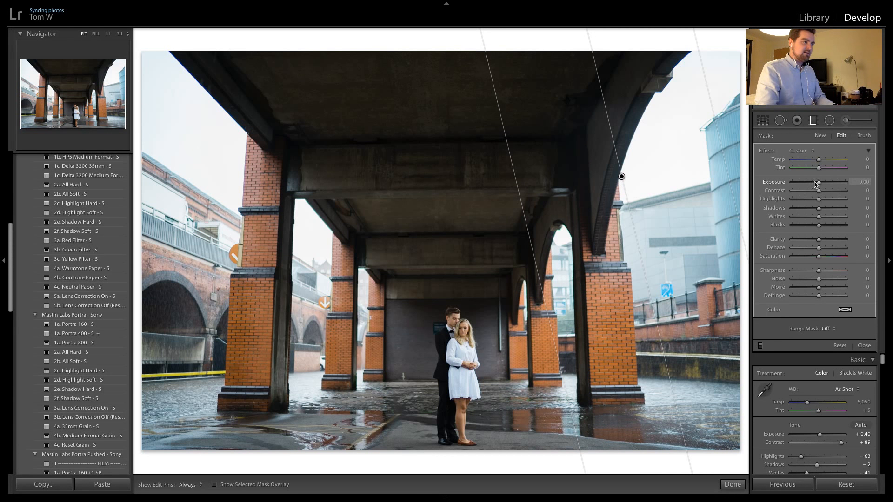
pyautogui.moveTo(818, 199); pyautogui.dragTo(816, 218)
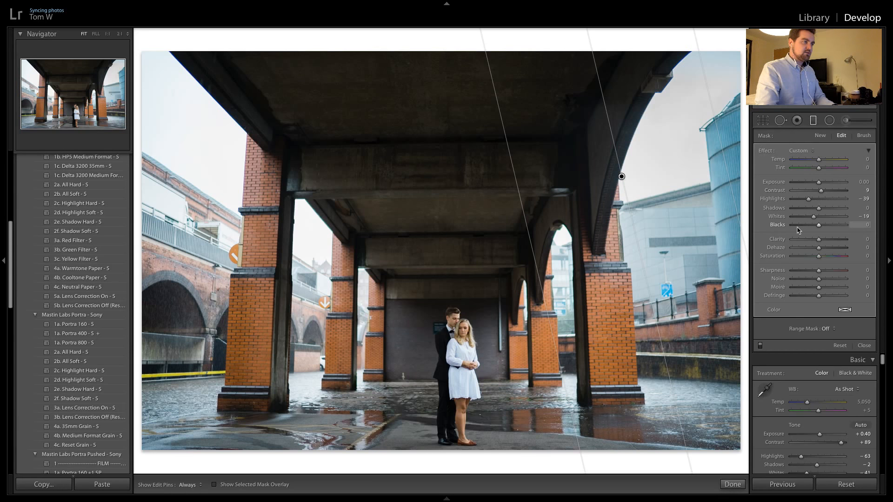
pyautogui.moveTo(188, 148); pyautogui.dragTo(411, 216)
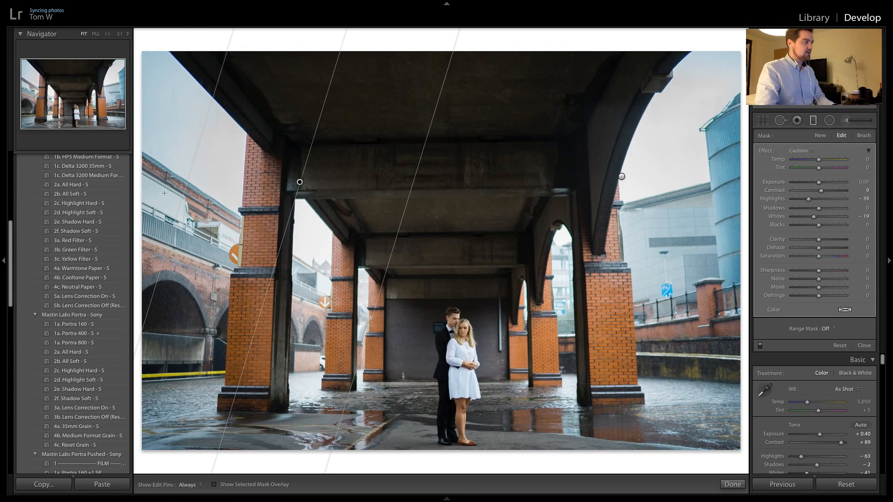
pyautogui.moveTo(183, 196); pyautogui.dragTo(379, 312)
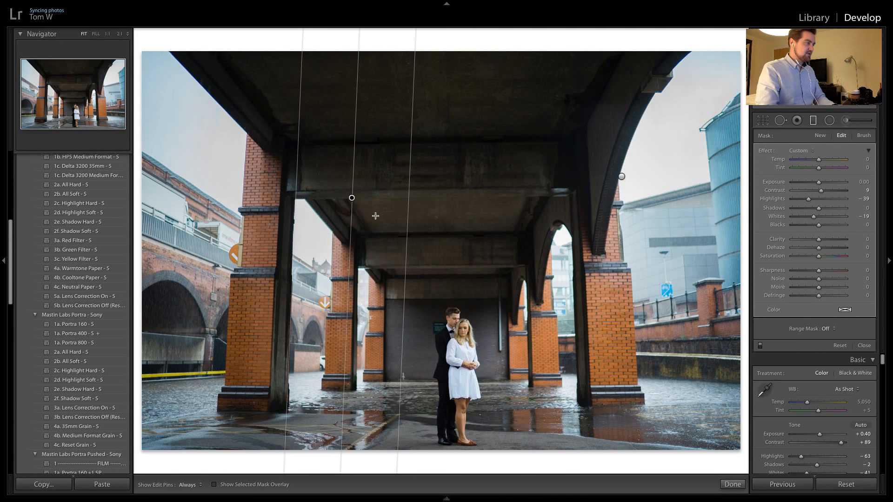
# Rotate the graduated filter on the photo's right side closer to vertical and move it inward toward the couple
pyautogui.click(622, 177)
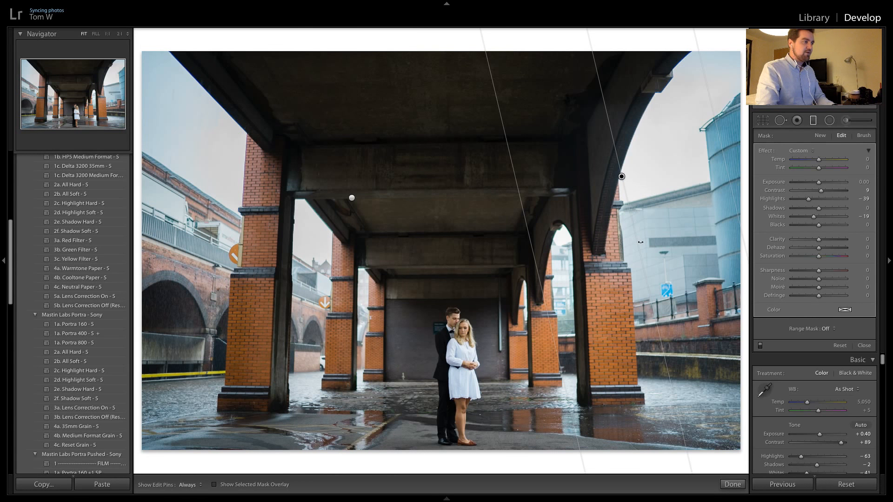
pyautogui.moveTo(627, 245); pyautogui.dragTo(618, 249)
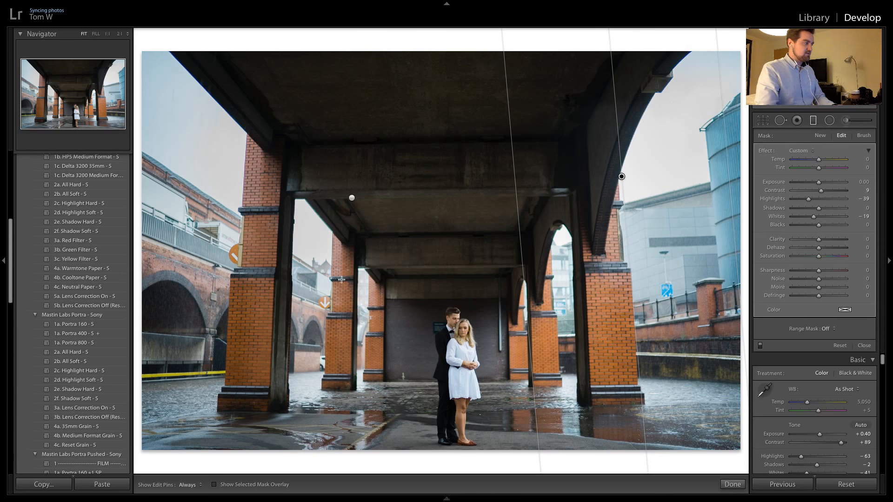
pyautogui.click(352, 197)
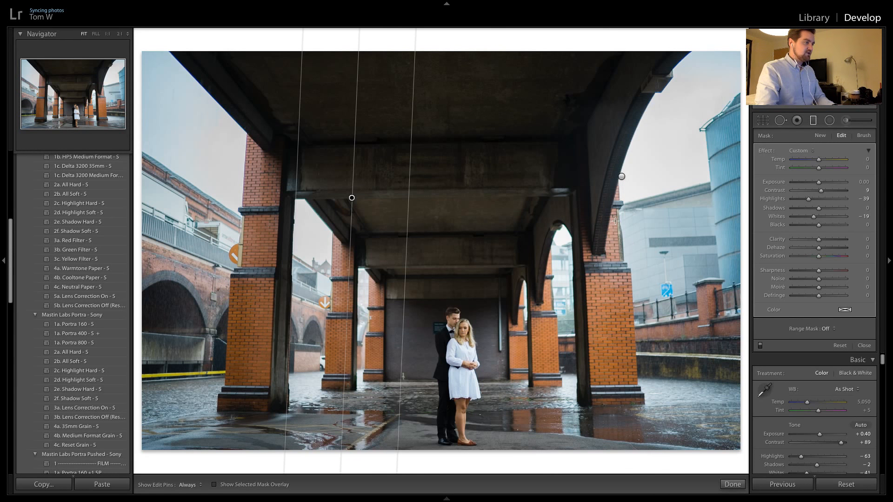
pyautogui.click(622, 178)
pyautogui.moveTo(622, 177); pyautogui.dragTo(582, 191)
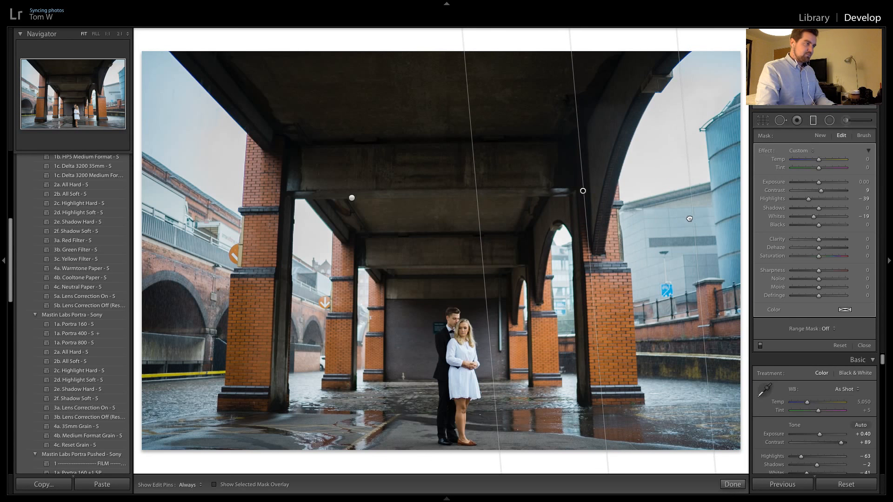
# Move the graduated filter on the bridge shot's right side further inward toward the couple and finish editing it
pyautogui.moveTo(691, 215); pyautogui.dragTo(624, 239)
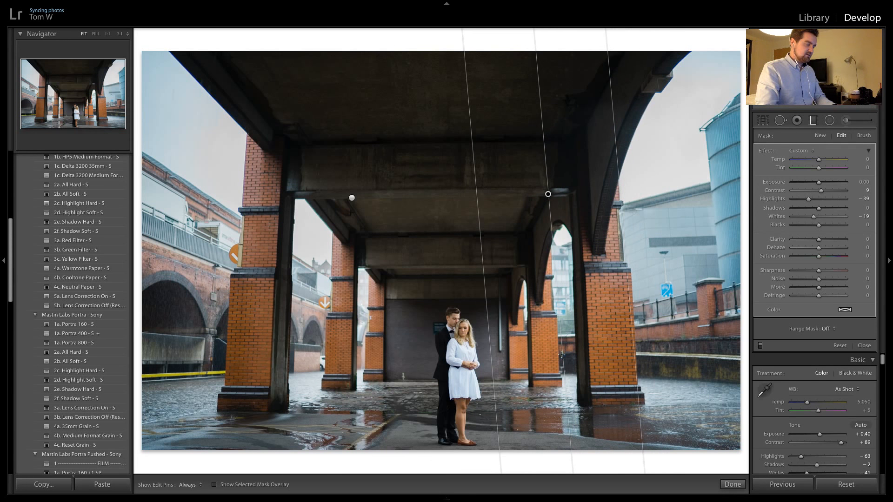
pyautogui.moveTo(563, 356); pyautogui.dragTo(559, 357)
pyautogui.press('Return')
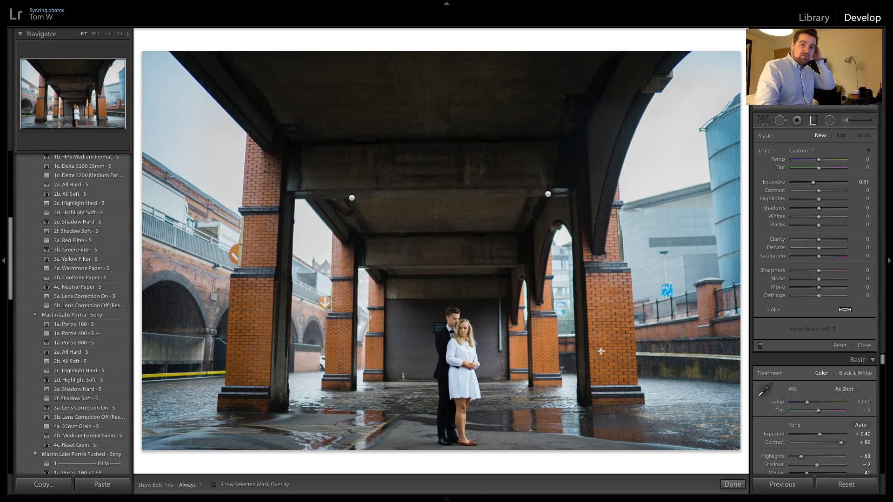
# Apply the previous photo's settings to each of the next three bridge shots
pyautogui.press('Right')
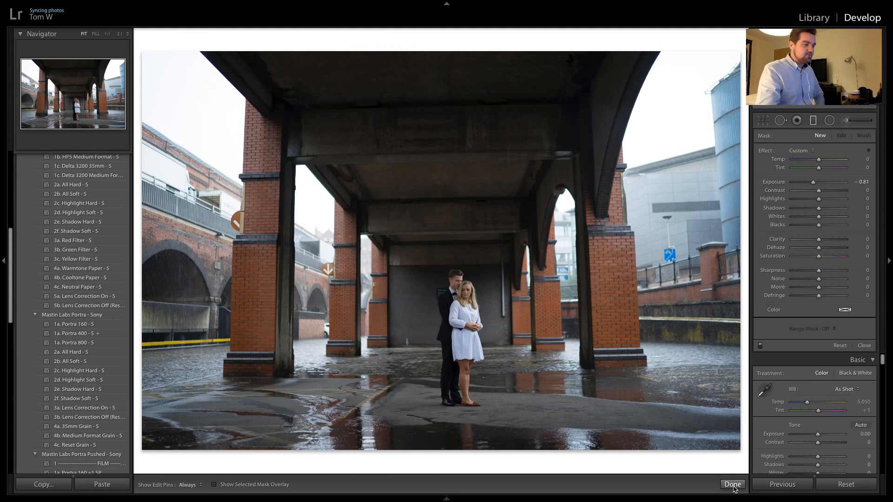
pyautogui.click(771, 485)
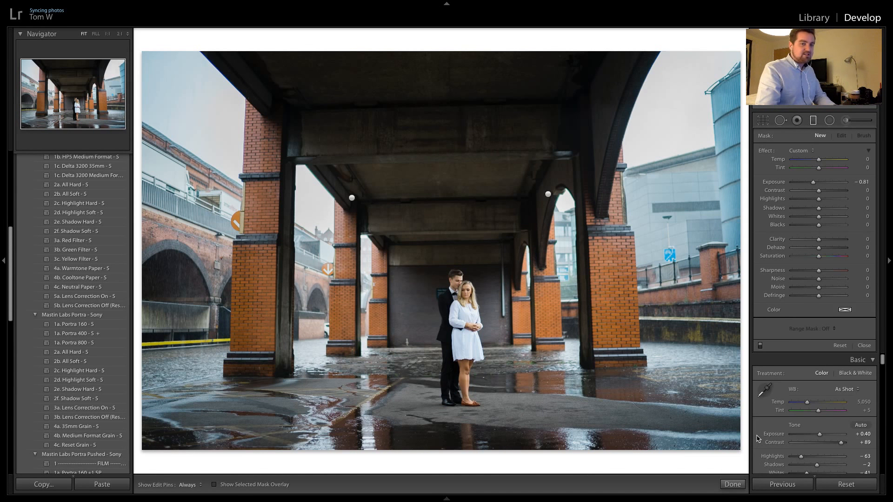
pyautogui.press('Right')
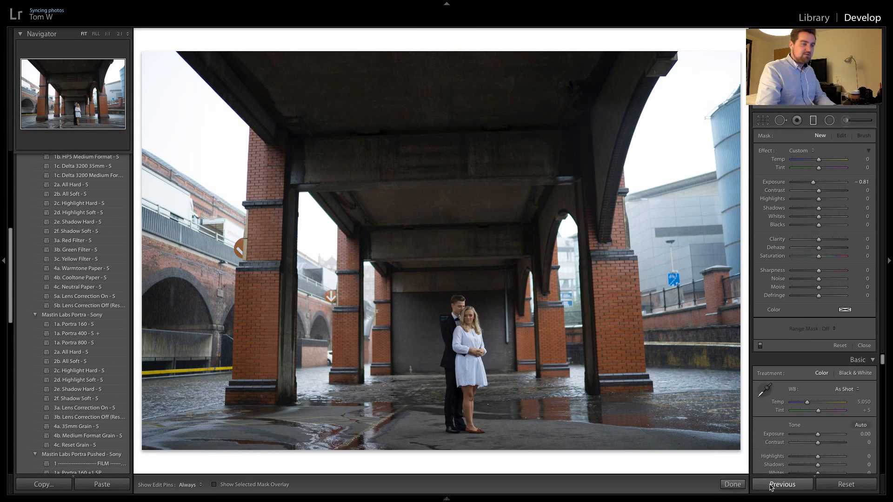
pyautogui.click(771, 485)
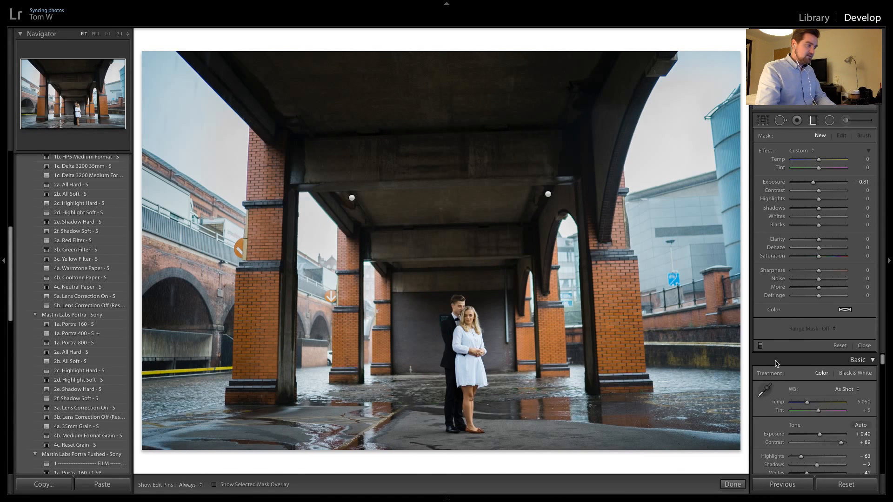
pyautogui.press('Right')
pyautogui.click(777, 485)
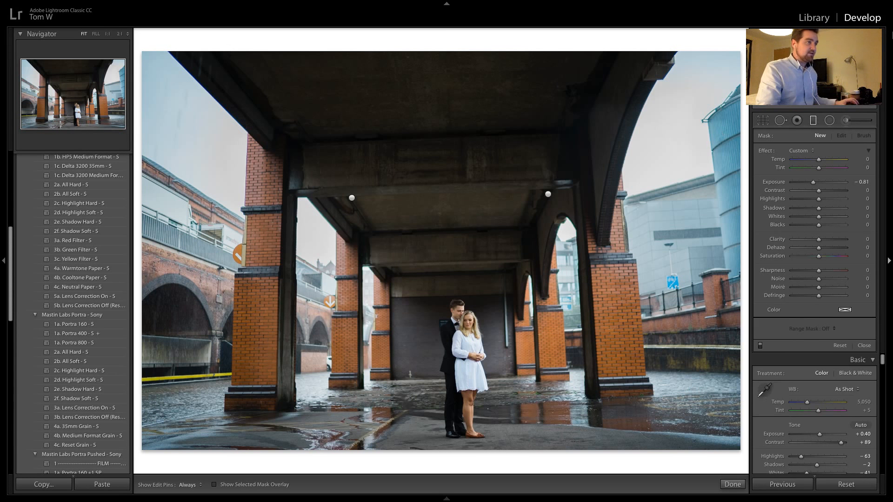
# Straighten the last bridge shot with a crop angle of 0.74
pyautogui.click(762, 120)
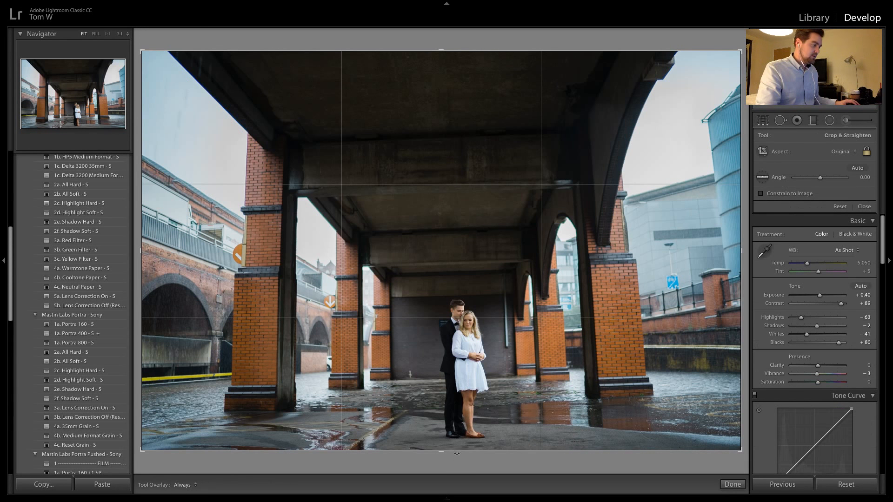
pyautogui.moveTo(455, 460); pyautogui.dragTo(455, 460)
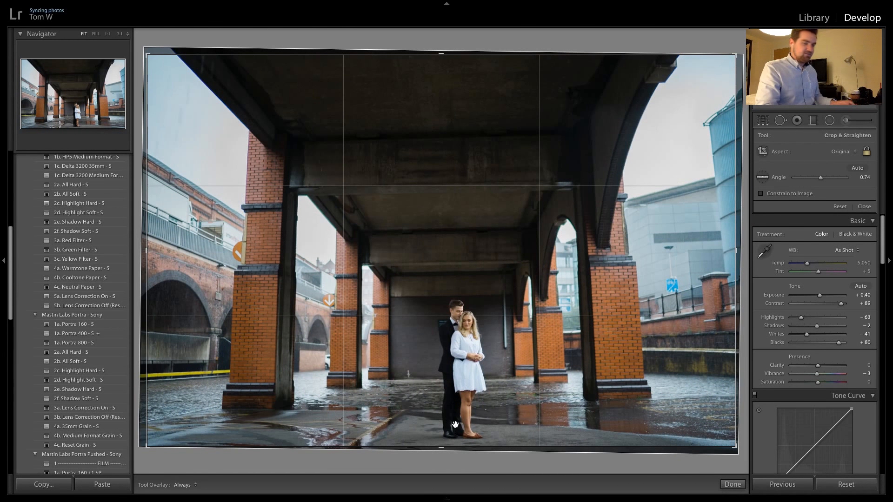
pyautogui.press('Return')
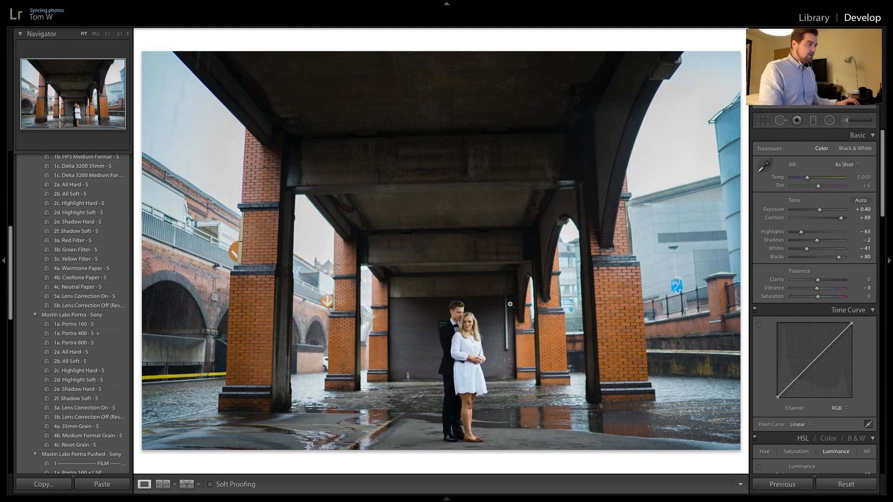
# Apply the previous photo's settings to the first shot of the couple facing each other and check the coverage of its two graduated filters
pyautogui.press('Right')
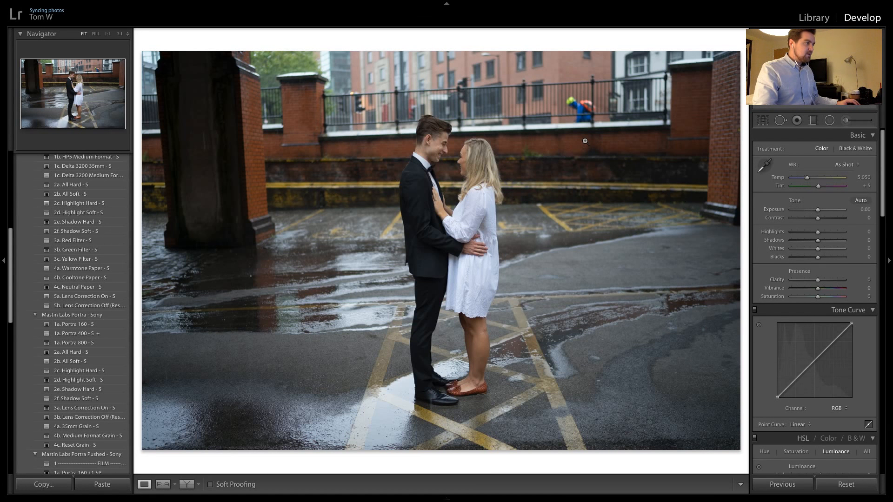
pyautogui.press('Left')
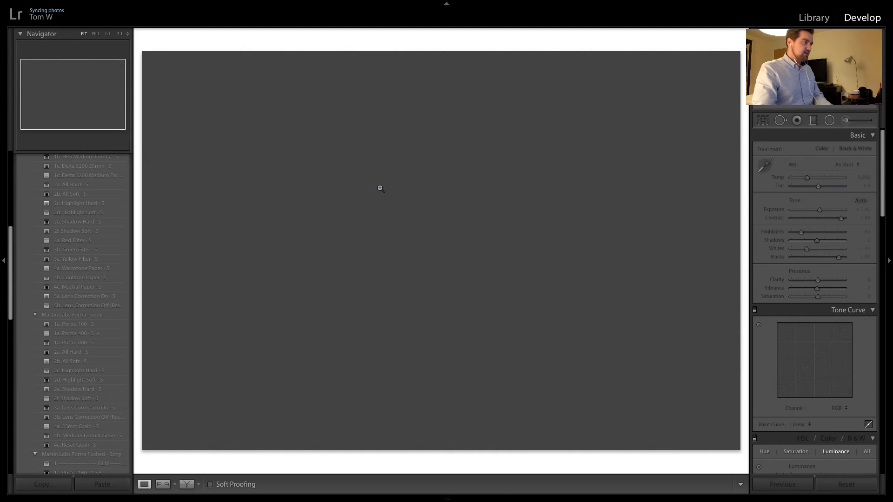
pyautogui.press('Right')
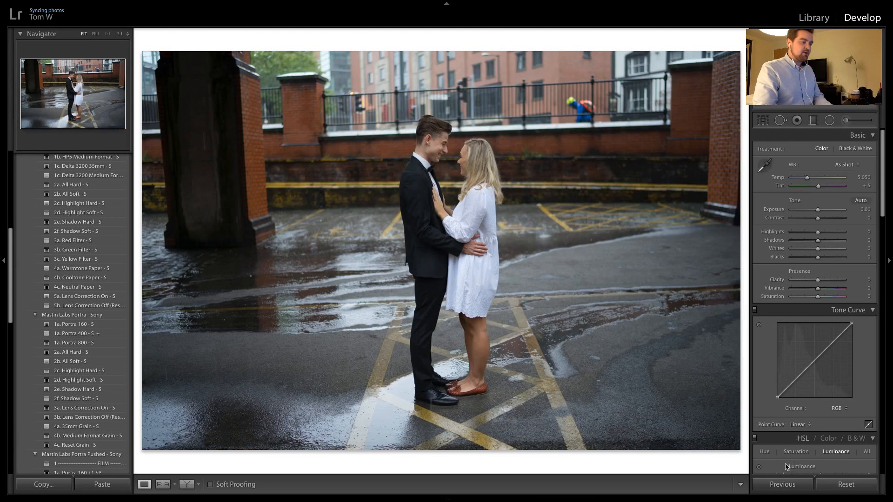
pyautogui.click(782, 484)
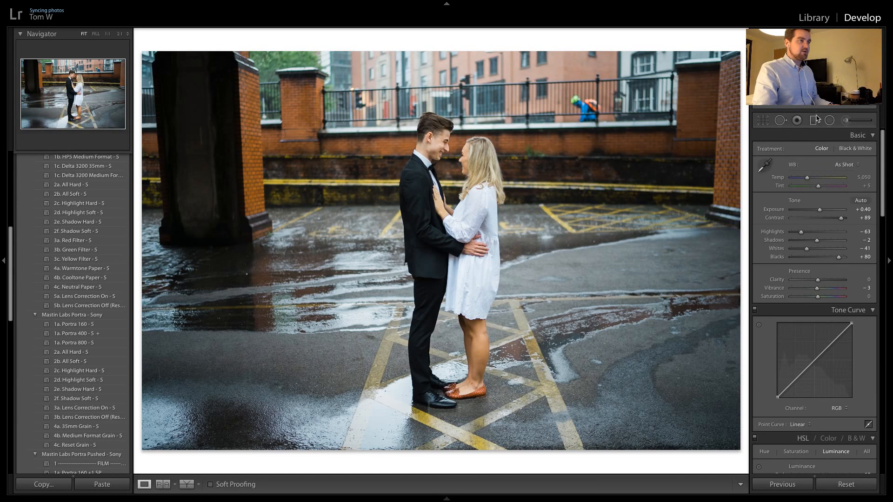
pyautogui.press('m')
pyautogui.click(551, 196)
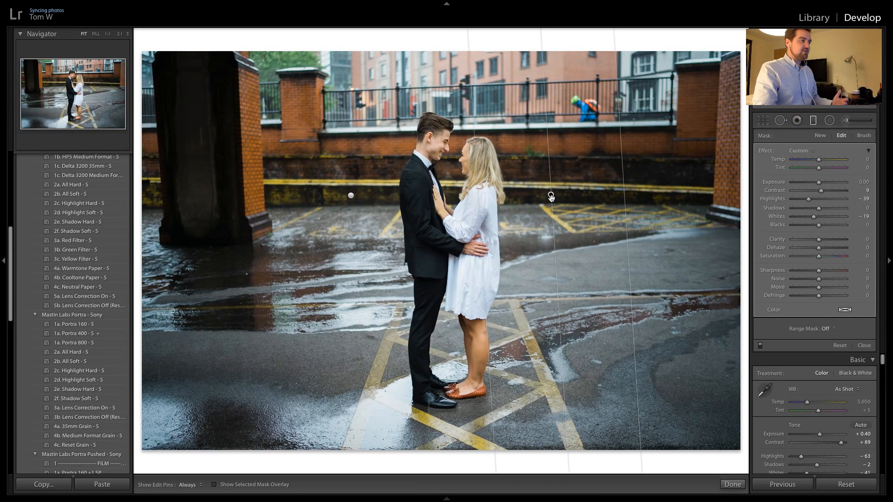
pyautogui.click(352, 196)
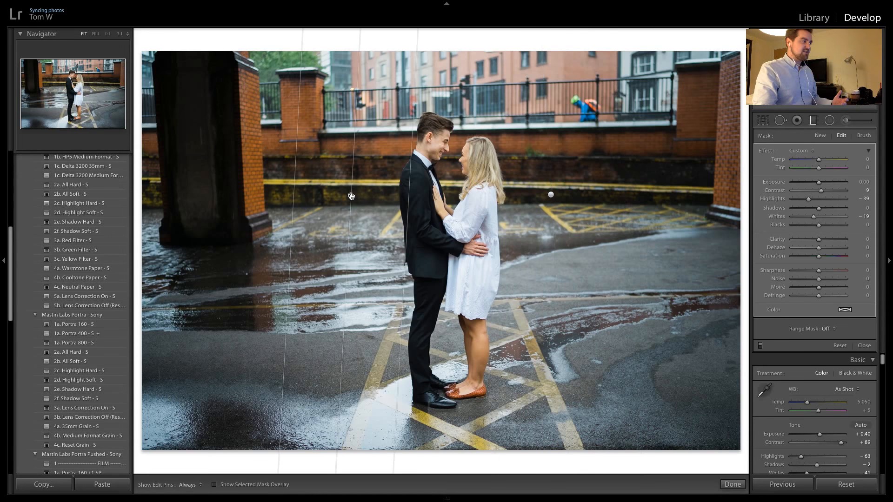
pyautogui.moveTo(351, 196)
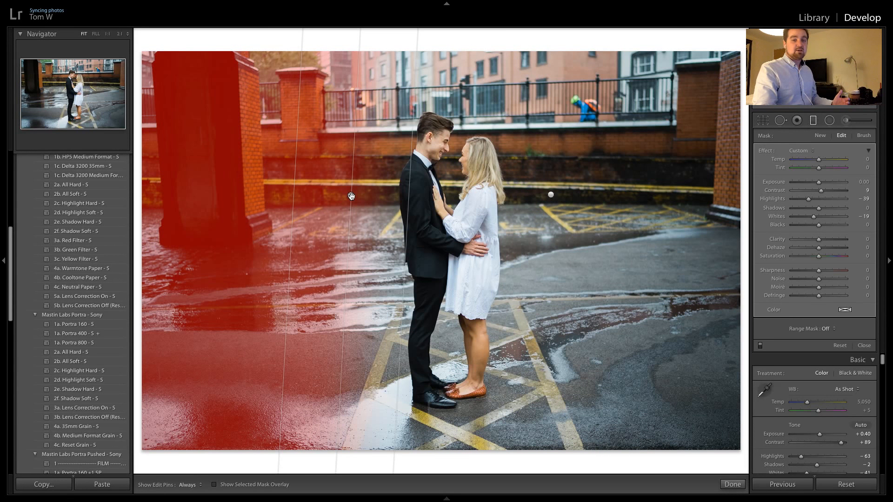
# Apply the previous photo's settings to the second shot of the couple facing each other and close the graduated filter tool
pyautogui.press('Right')
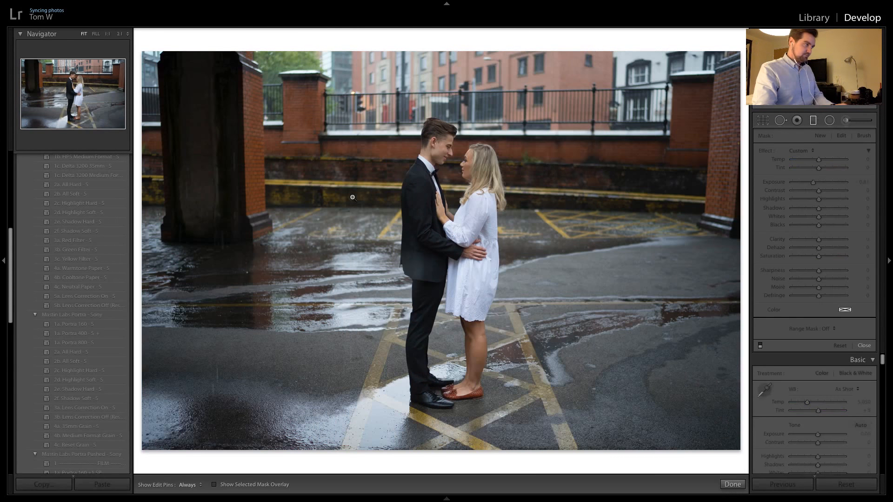
pyautogui.click(782, 484)
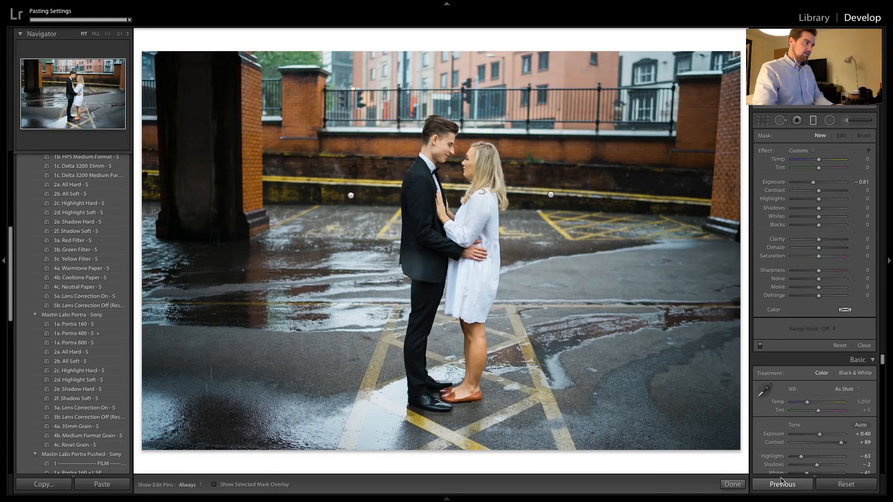
pyautogui.press('Left')
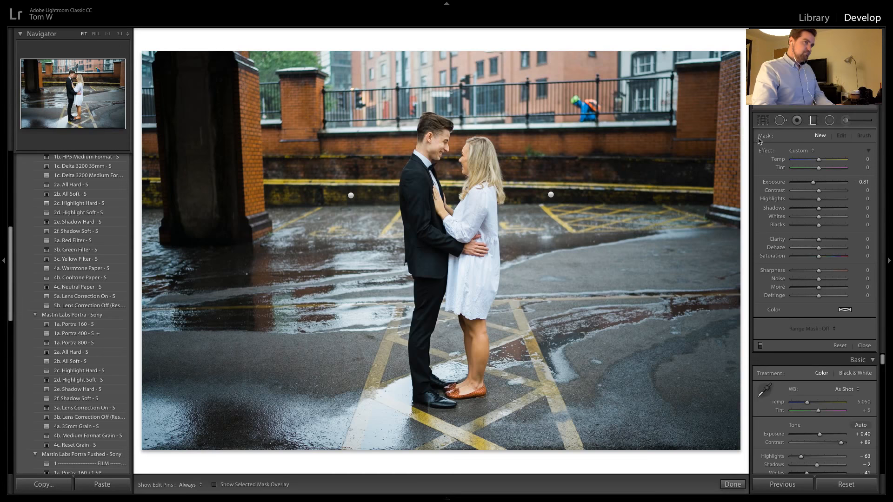
pyautogui.press('Right')
pyautogui.click(815, 120)
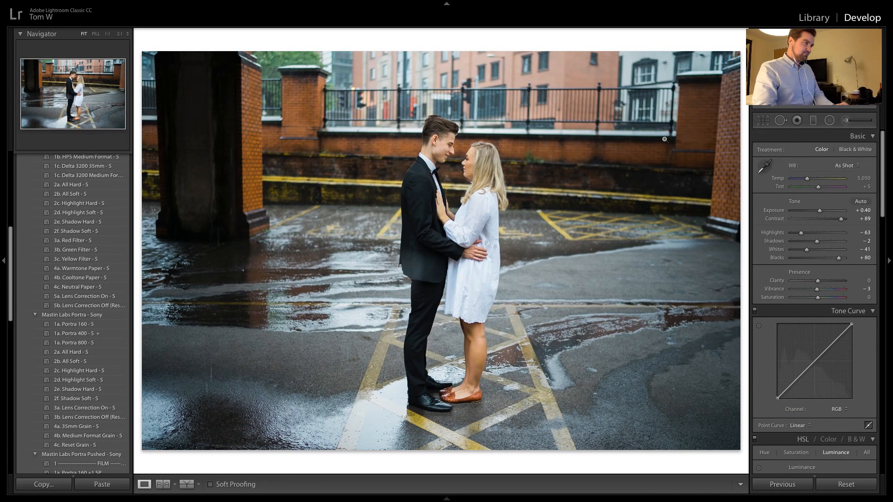
# Examine the couple and the brightly dressed person behind the railings at close zoom, and compare the neighbouring shots
pyautogui.press('Left')
pyautogui.click(580, 98)
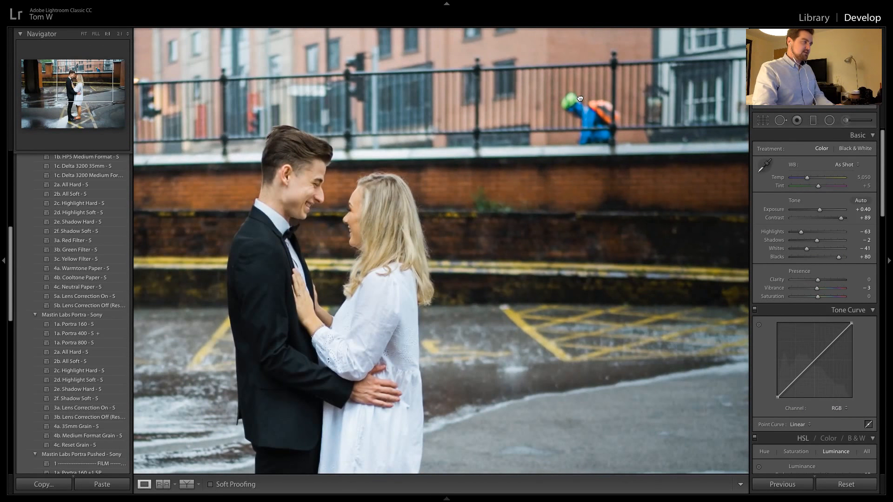
pyautogui.click(579, 93)
pyautogui.click(446, 153)
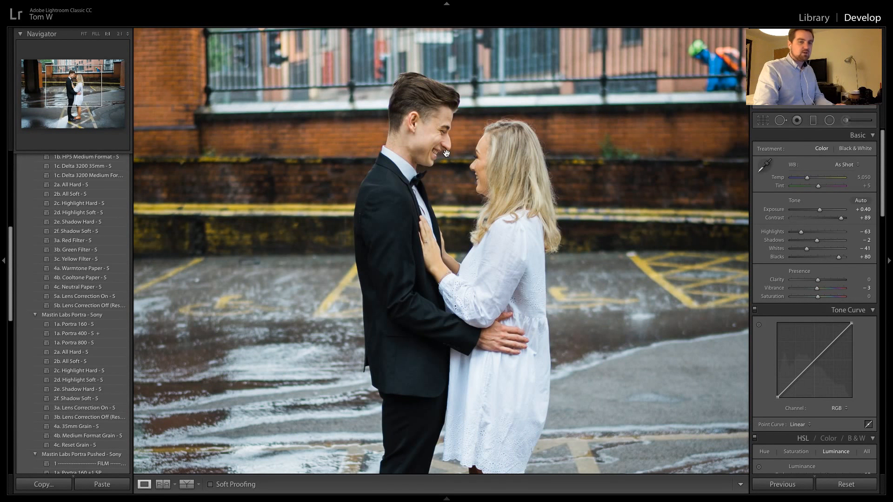
pyautogui.click(446, 153)
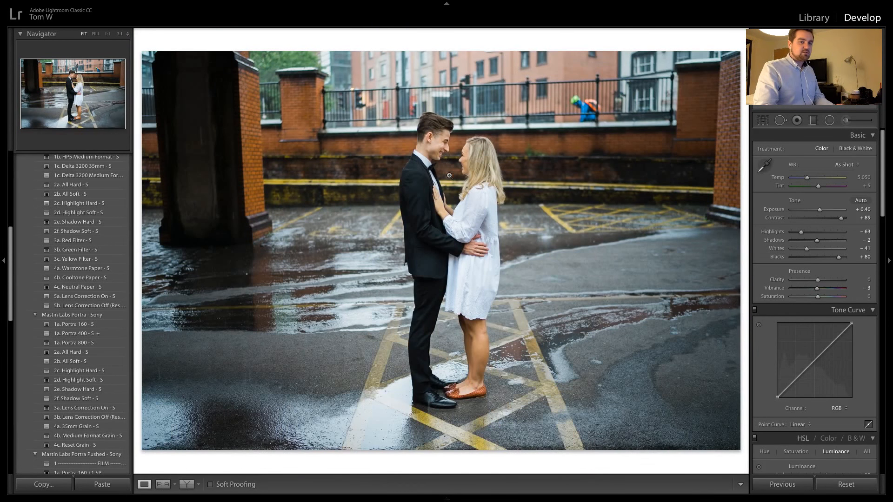
pyautogui.press('Right')
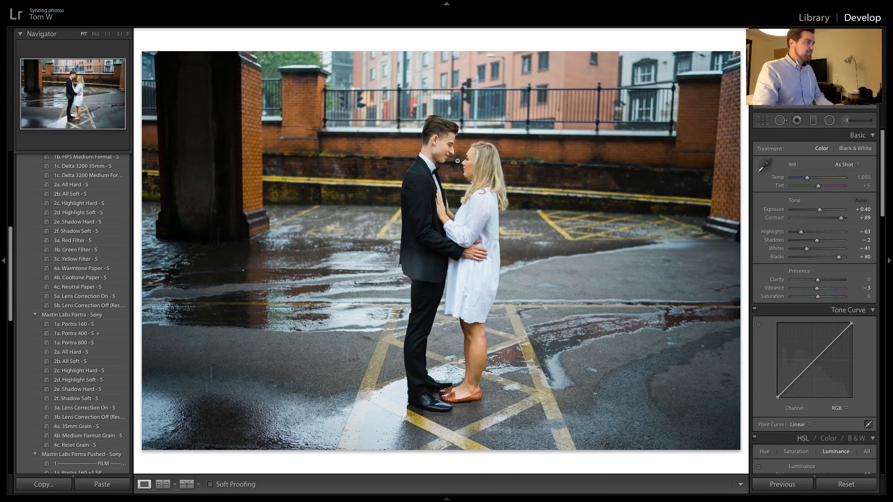
pyautogui.press('Right')
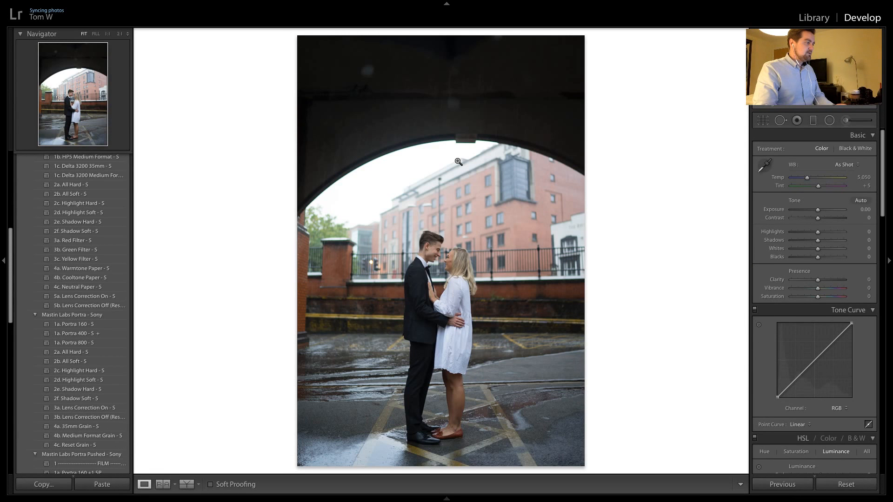
pyautogui.press('Right')
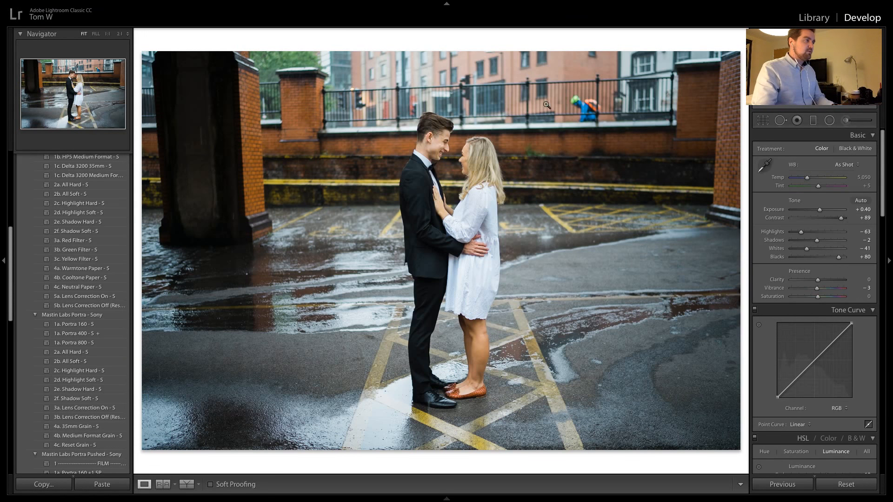
pyautogui.click(581, 107)
pyautogui.moveTo(589, 100); pyautogui.dragTo(589, 132)
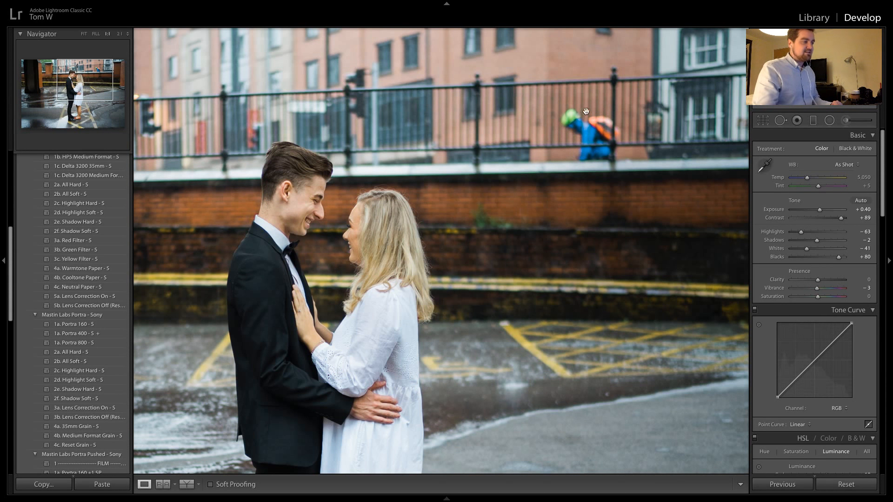
pyautogui.click(598, 145)
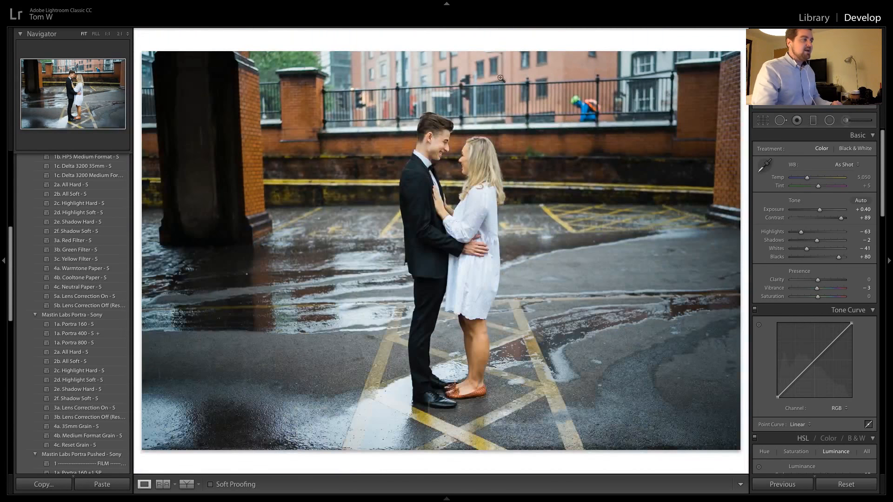
pyautogui.click(582, 106)
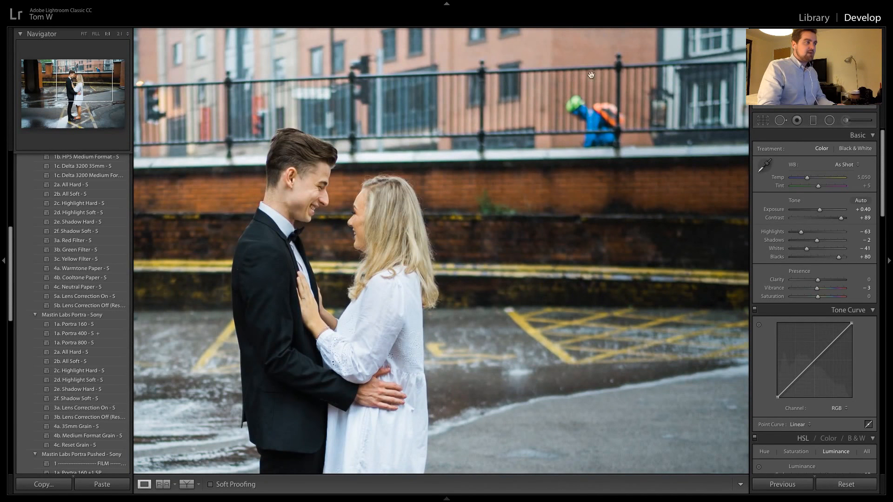
pyautogui.click(596, 106)
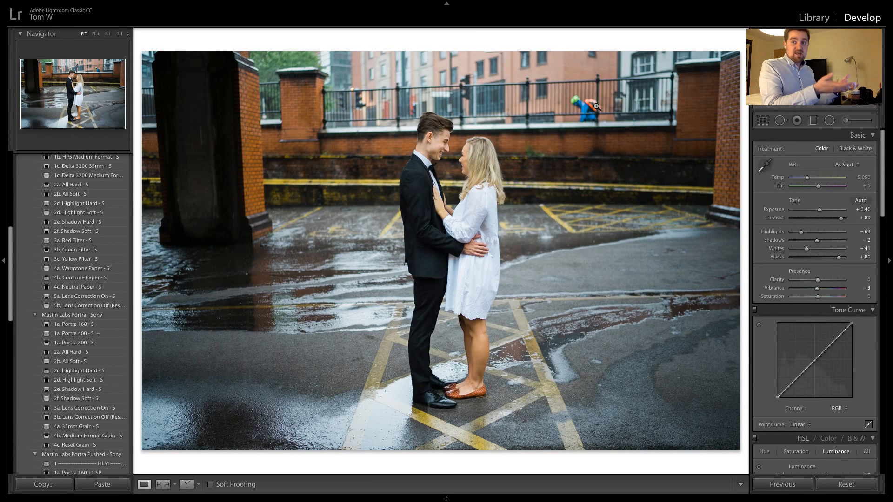
# Apply the previous photo's settings to the upright shot of the couple under the arch and reset its crop
pyautogui.press('Right')
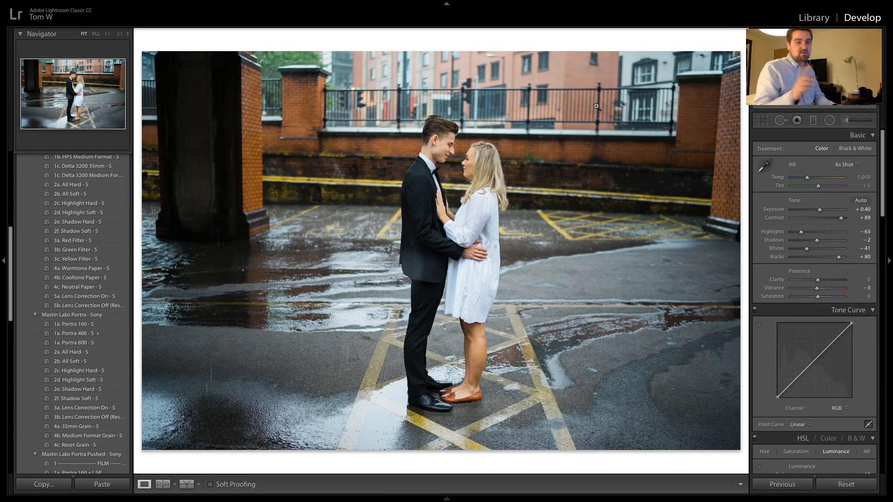
pyautogui.press('Right')
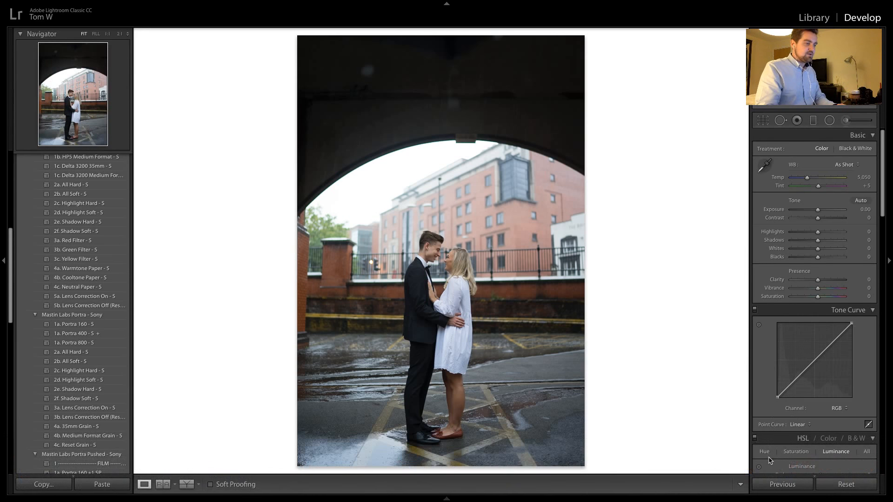
pyautogui.click(771, 484)
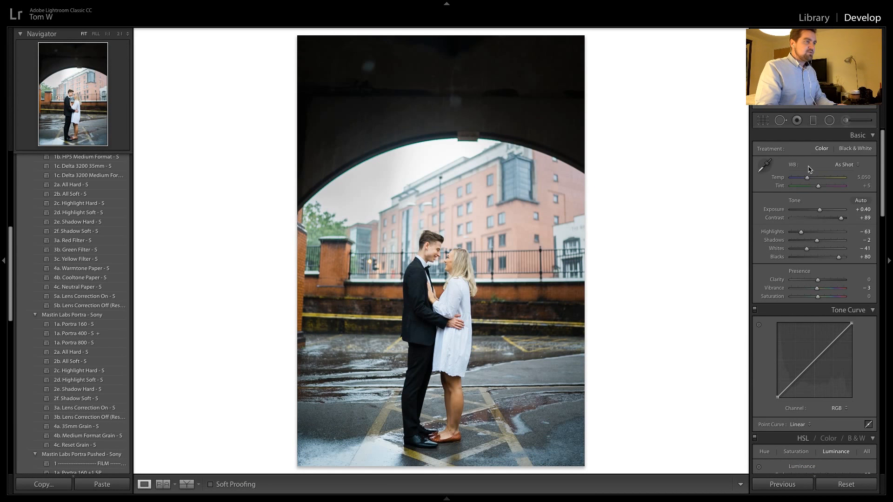
pyautogui.click(759, 120)
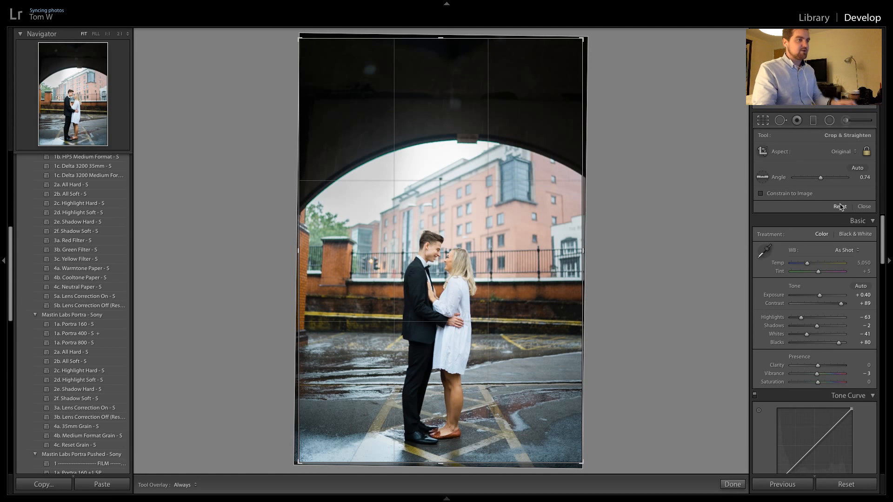
pyautogui.click(839, 207)
pyautogui.press('r')
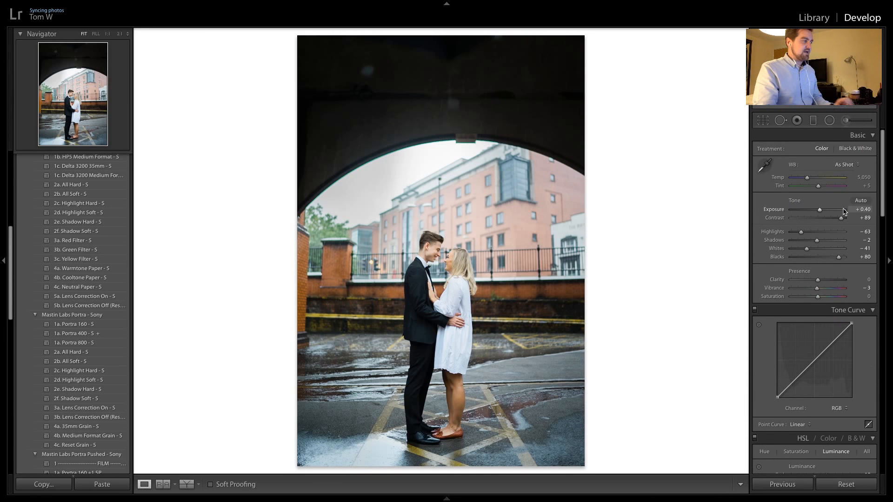
# Crop the upright arch shot to the 4 x 5 / 8 x 10 aspect, trimming the dark area above the arch
pyautogui.press('z')
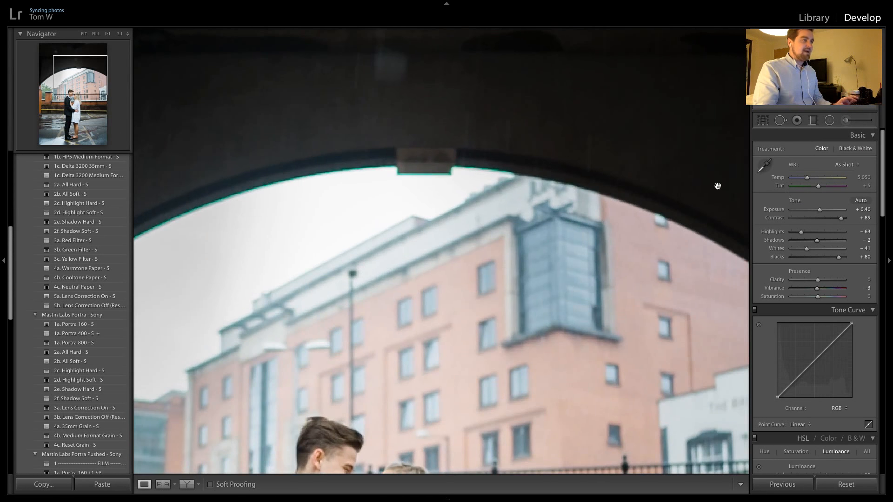
pyautogui.press('z')
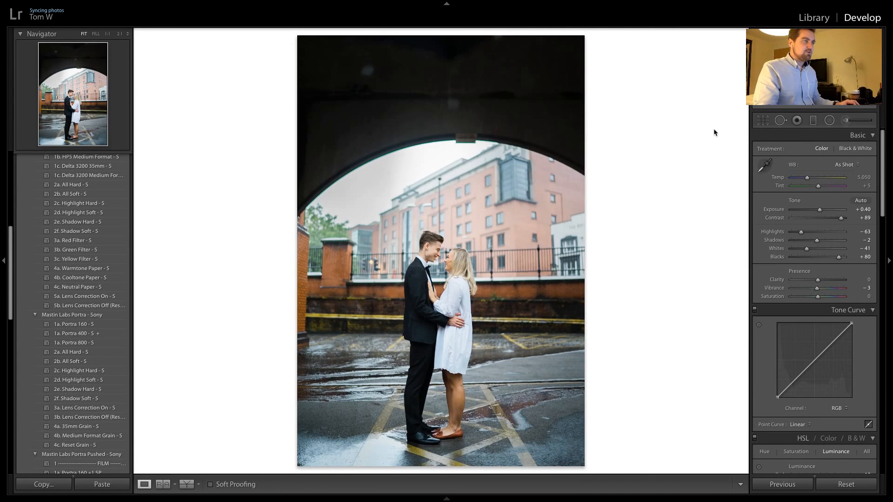
pyautogui.click(756, 121)
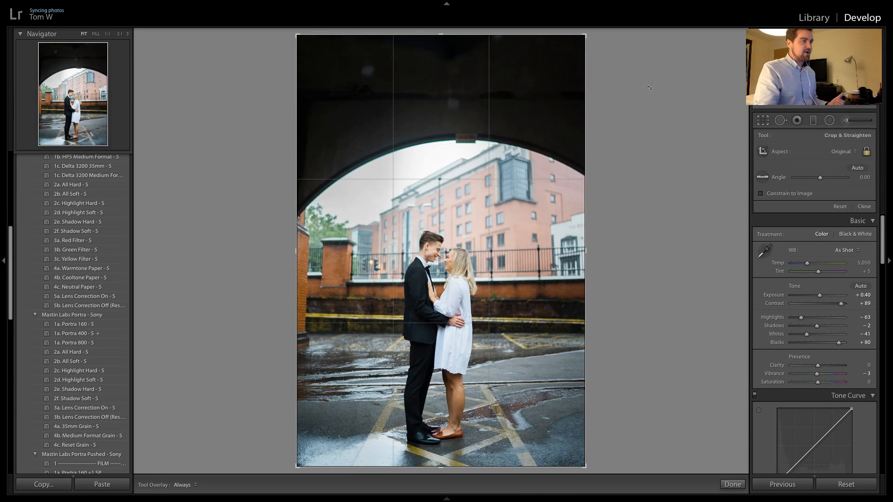
pyautogui.click(831, 156)
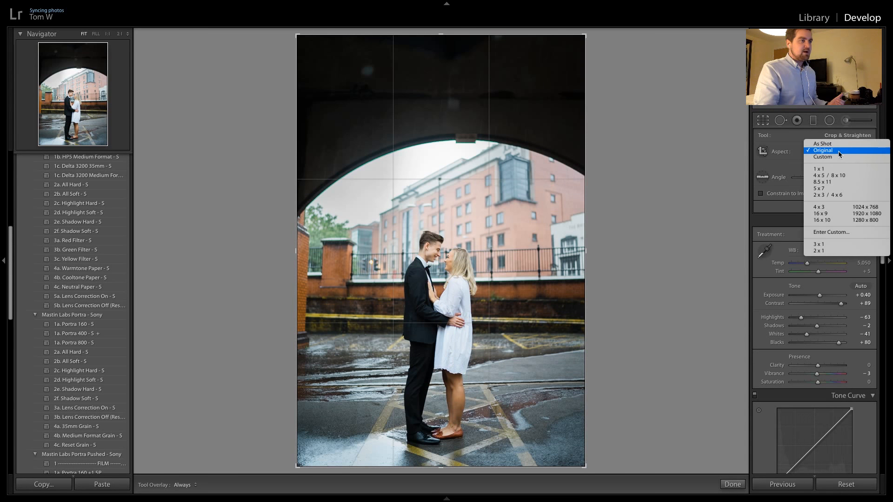
pyautogui.click(845, 176)
pyautogui.moveTo(483, 244); pyautogui.dragTo(483, 208)
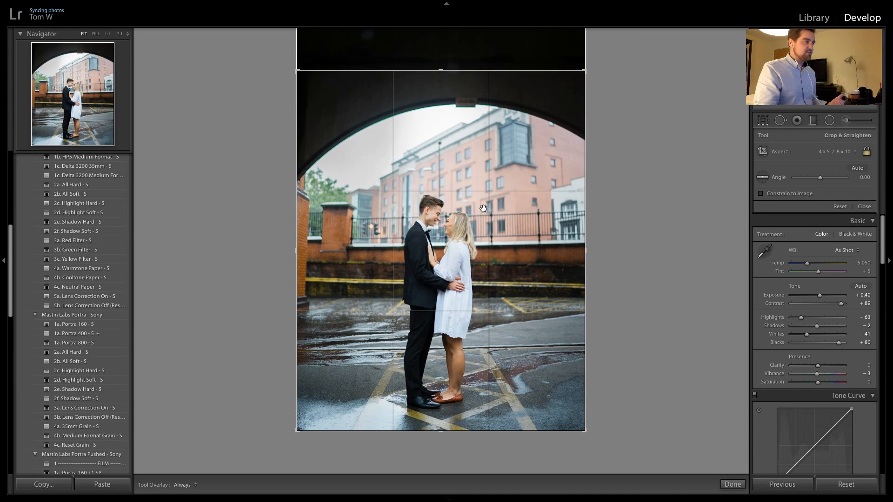
pyautogui.press('Return')
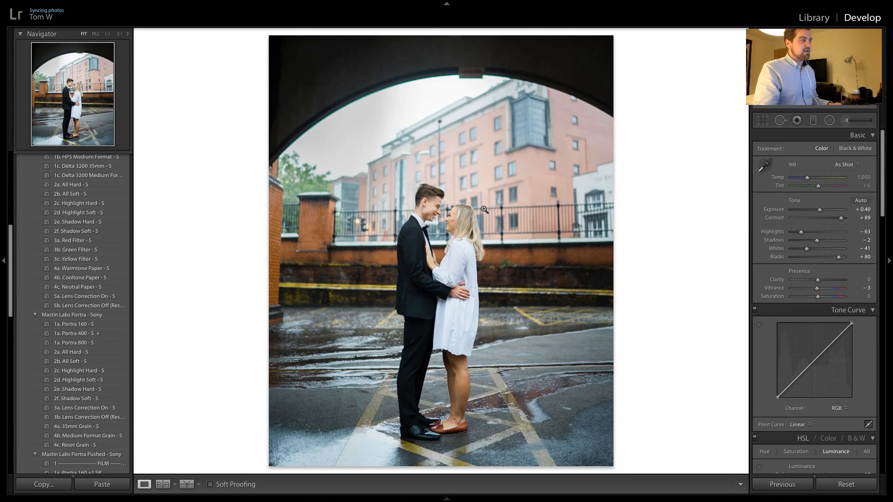
pyautogui.click(762, 120)
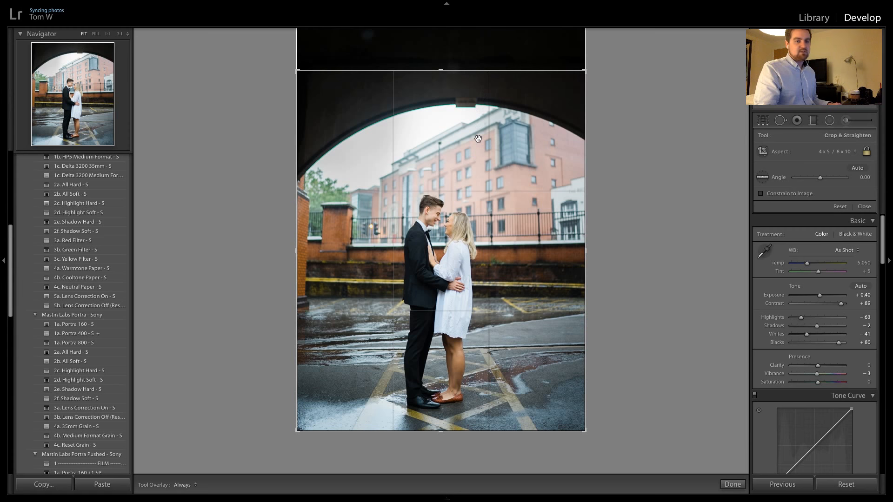
pyautogui.press('r')
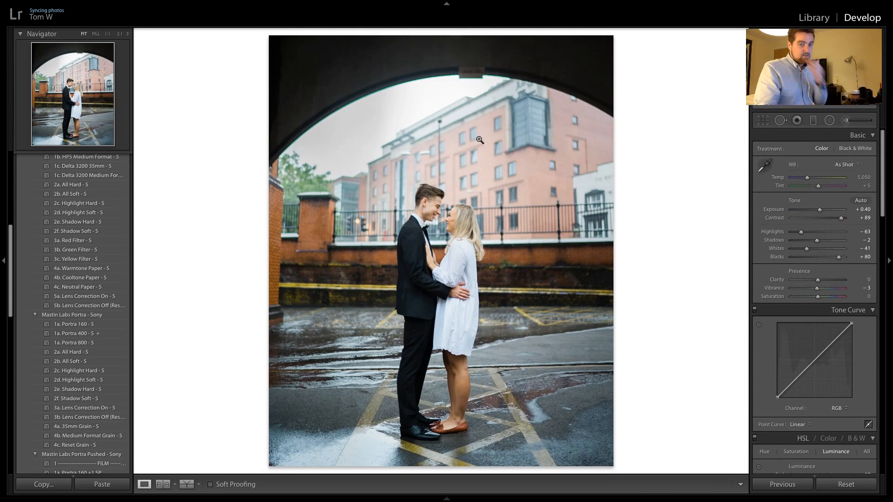
# Apply the previous photo's settings to the upright shot with the dark pillar and return to the arch shot
pyautogui.press('Right')
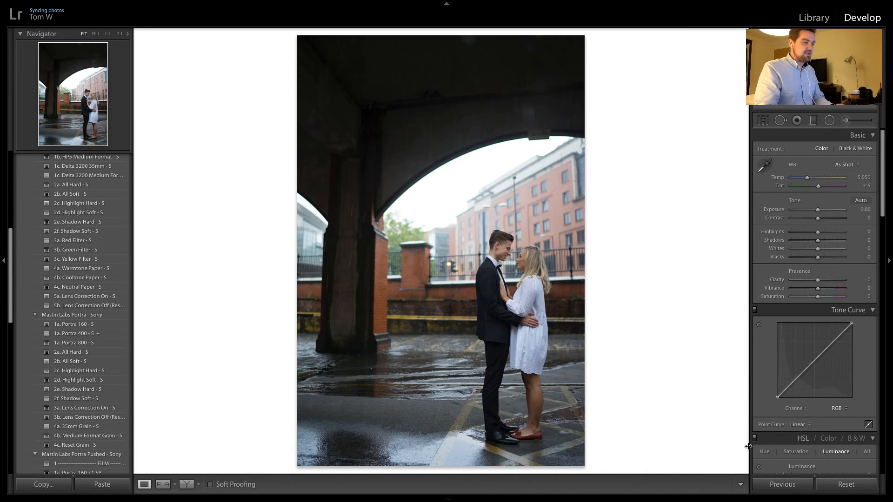
pyautogui.click(788, 485)
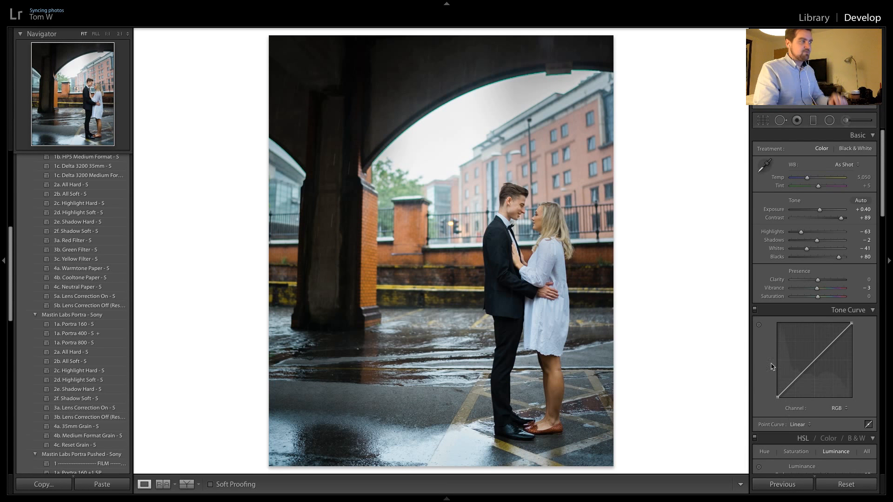
pyautogui.press('Right')
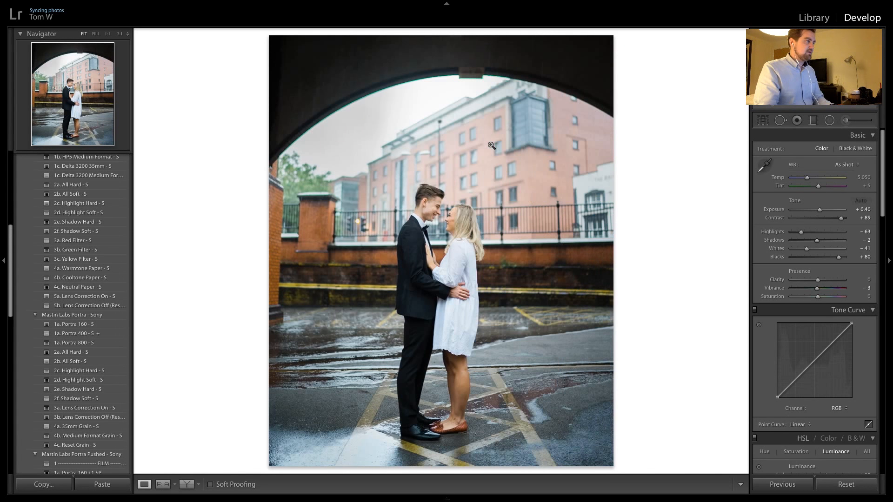
# Enable lens profile corrections on the upright arch shot and set both the distortion and vignetting amounts to 0
pyautogui.click(424, 80)
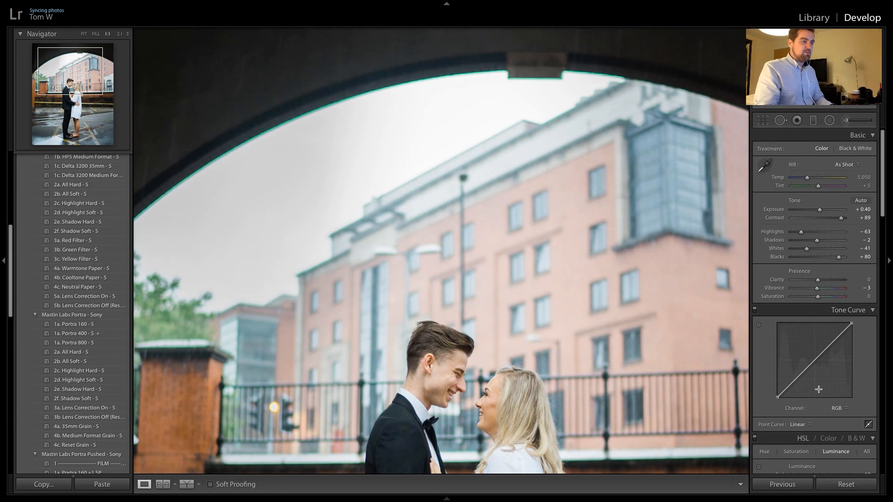
pyautogui.scroll(-9, 818, 389)
pyautogui.scroll(6, 800, 326)
pyautogui.scroll(-1, 782, 271)
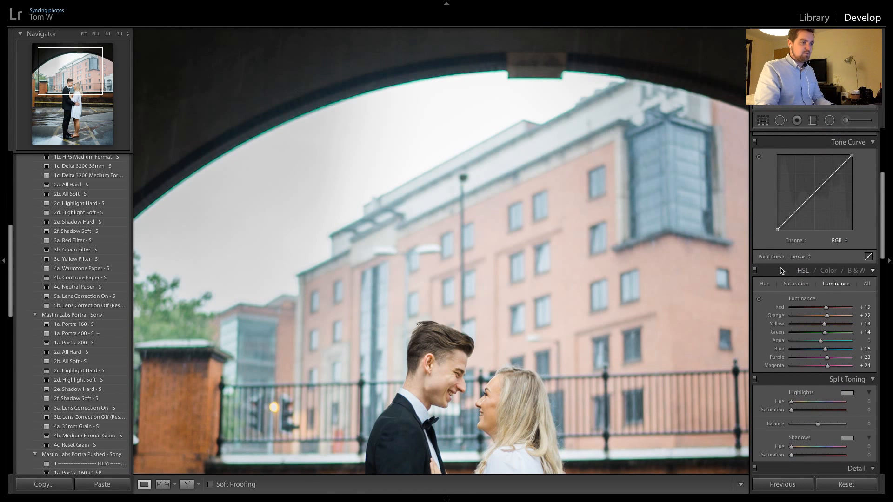
pyautogui.scroll(-8, 783, 289)
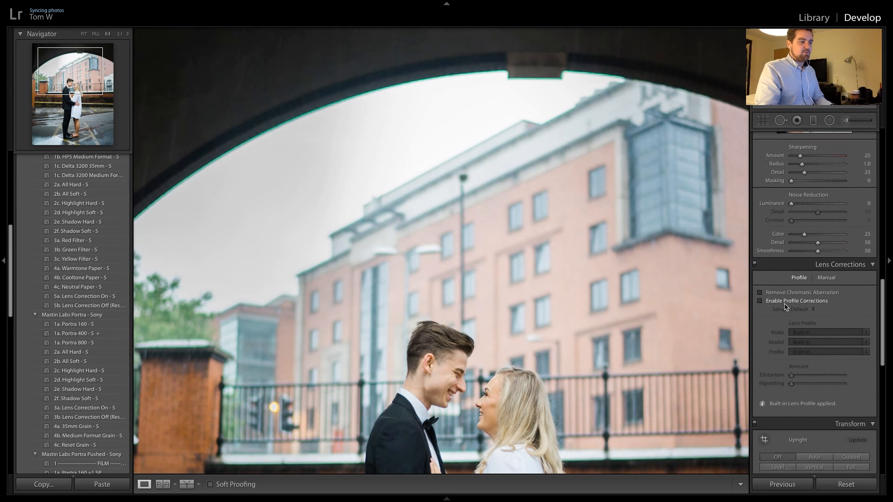
pyautogui.scroll(-3, 785, 306)
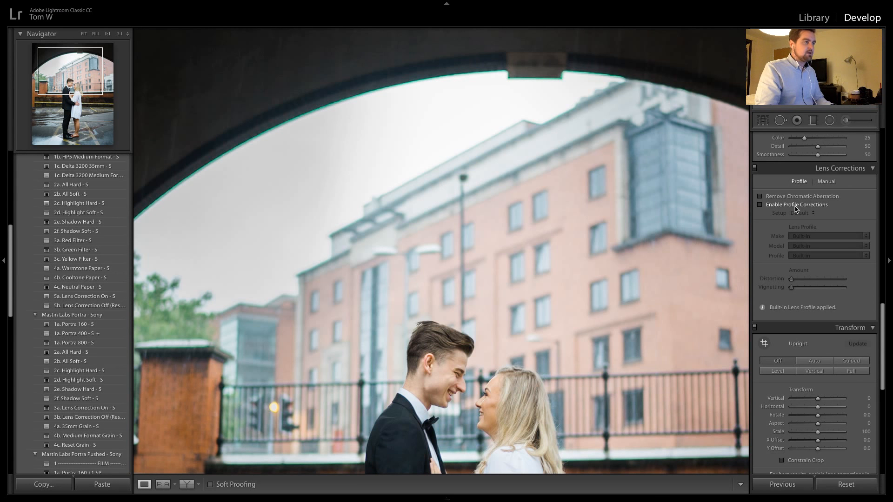
pyautogui.click(795, 206)
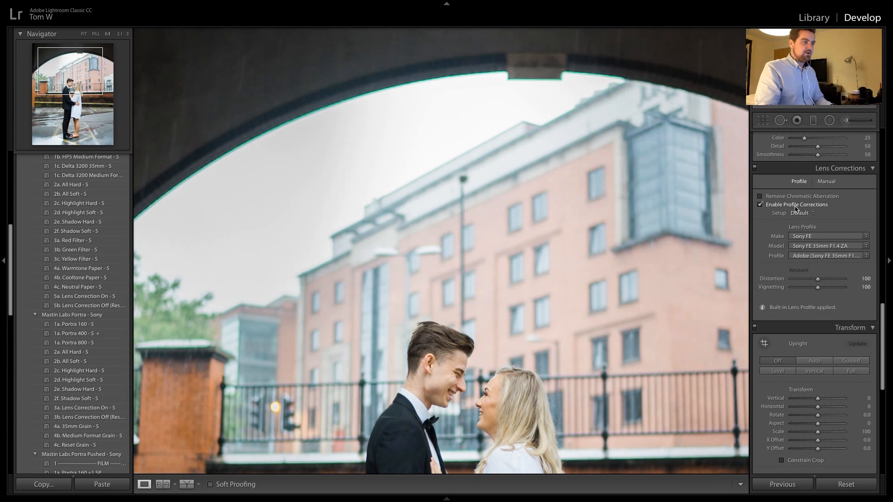
pyautogui.click(817, 279)
pyautogui.moveTo(817, 280); pyautogui.dragTo(791, 288)
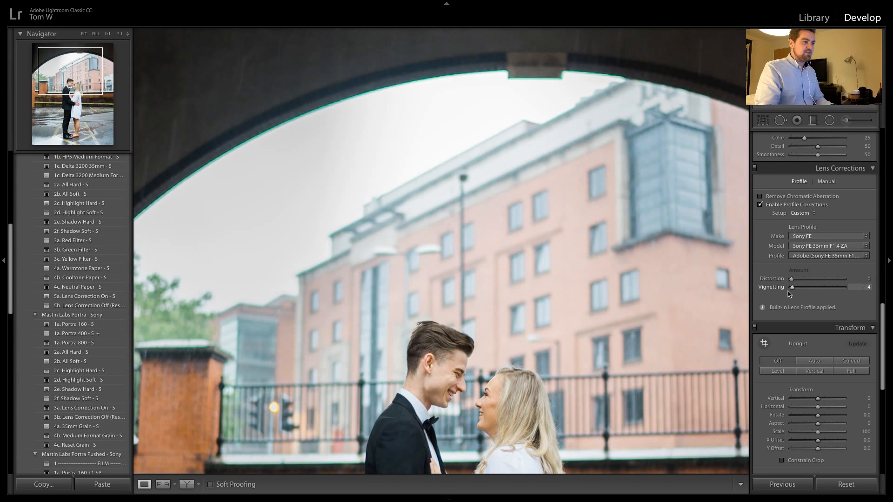
pyautogui.click(528, 325)
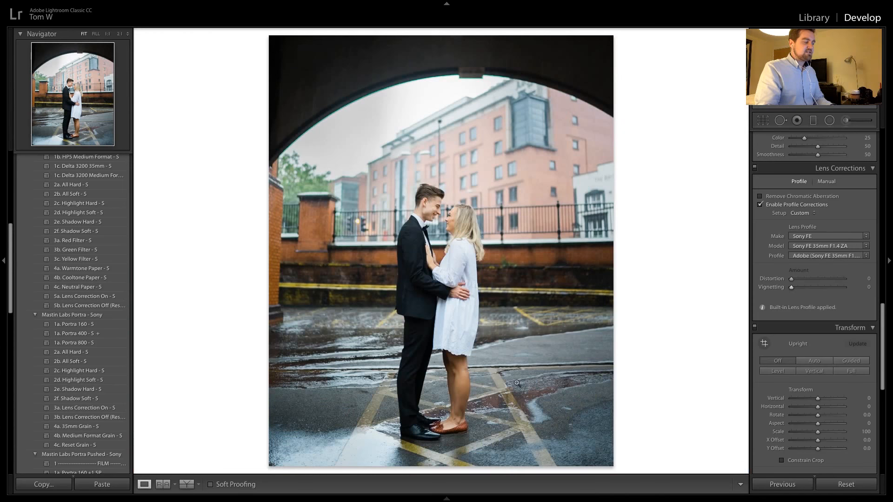
# Defringe the arch's edge by sampling its green fringe color, giving a green amount of 5 and green hue of 47/67
pyautogui.click(823, 183)
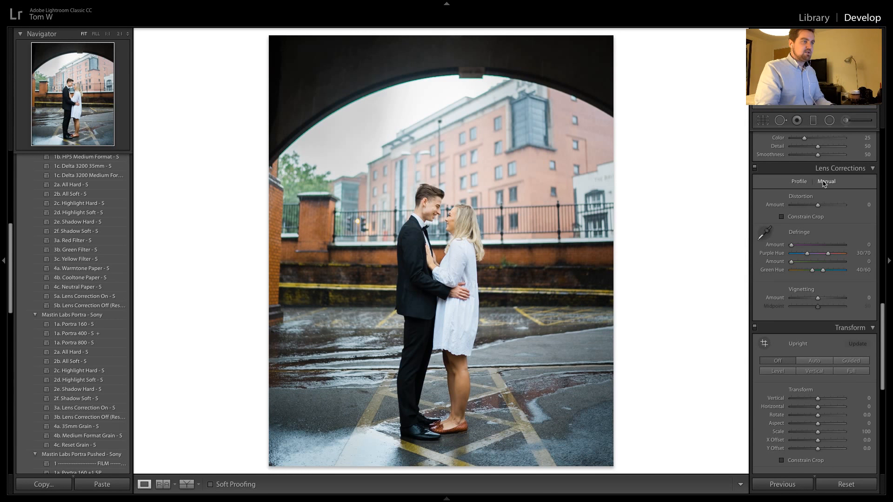
pyautogui.click(342, 96)
pyautogui.click(764, 232)
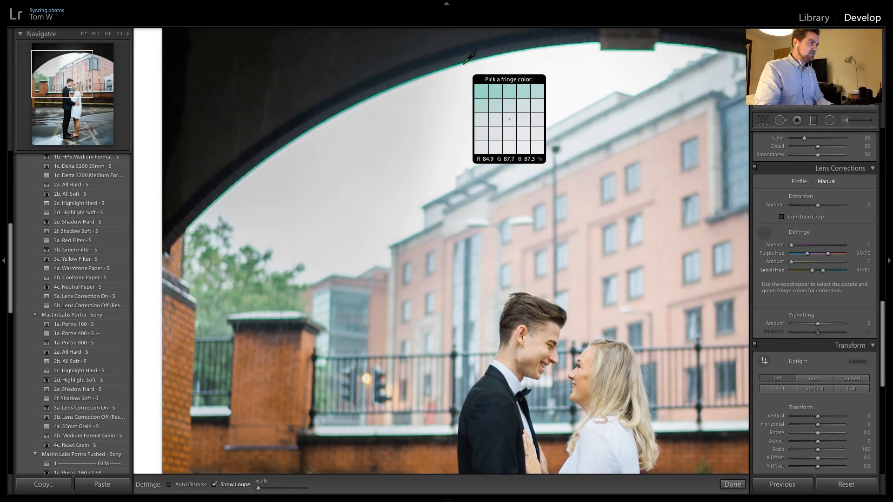
pyautogui.click(461, 62)
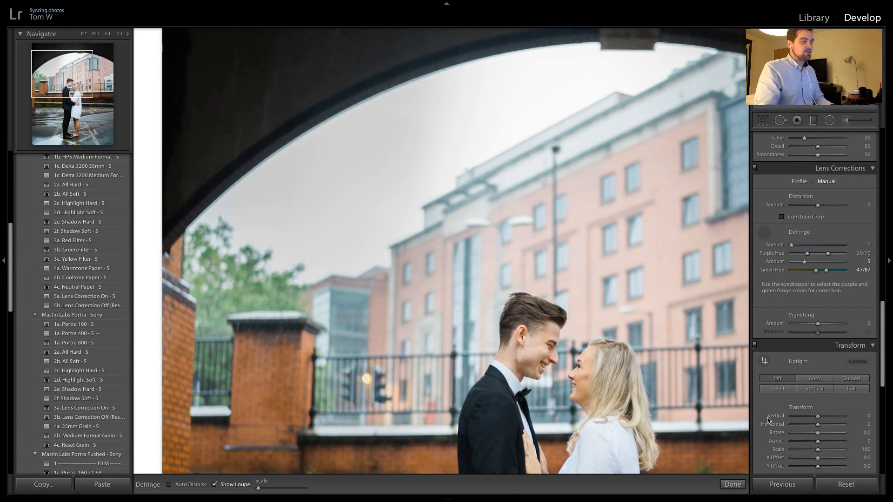
pyautogui.click(732, 484)
pyautogui.click(704, 325)
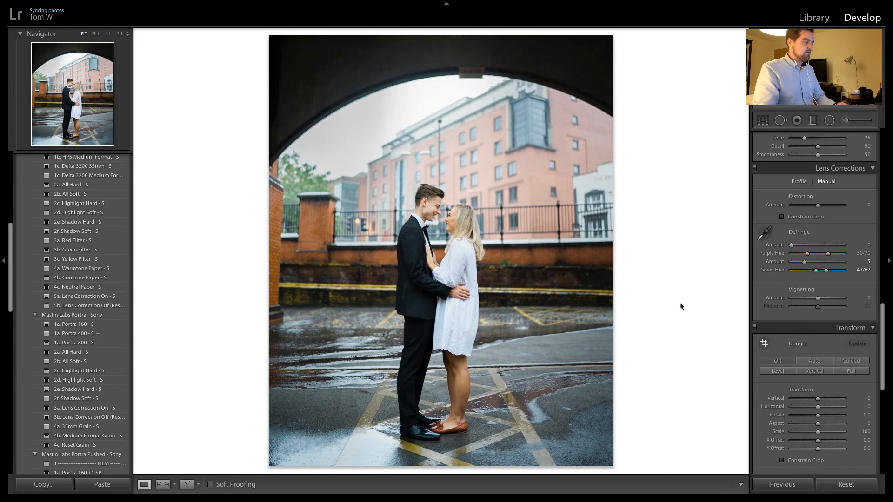
# Apply the previous photo's settings, including the defringe, to the upright pillar shot and then to the landscape pillar shot
pyautogui.press('Right')
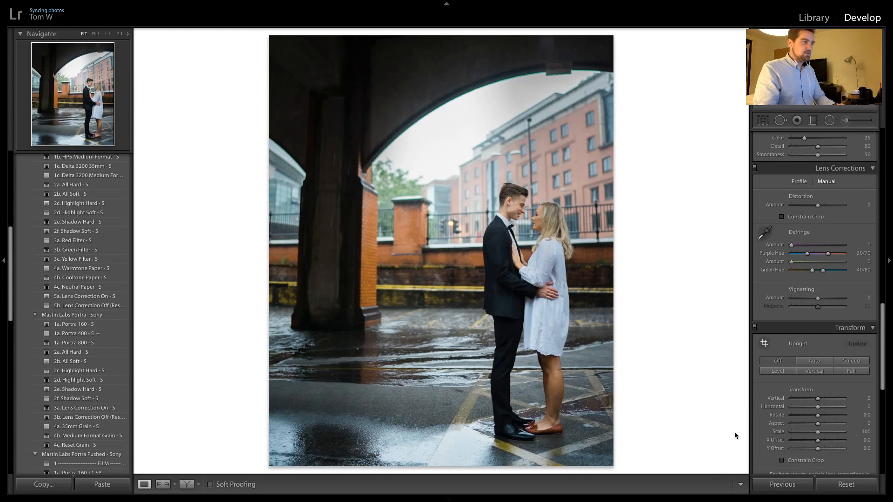
pyautogui.click(785, 485)
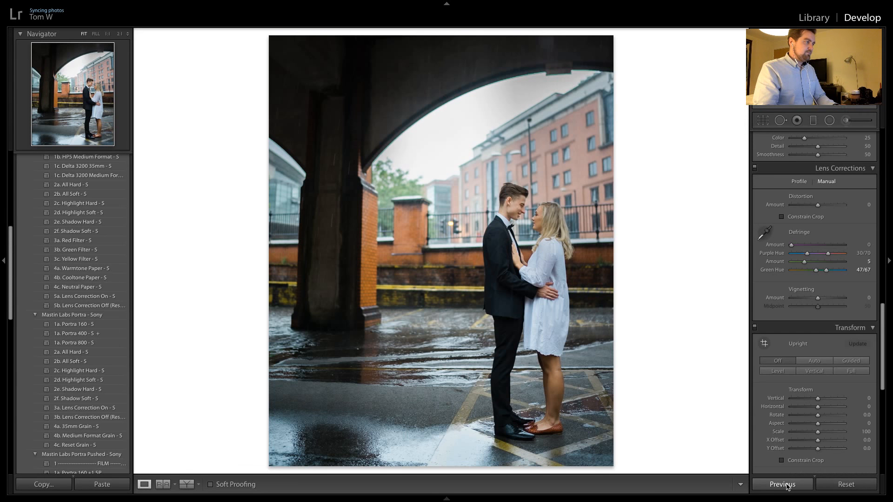
pyautogui.press('Right')
pyautogui.click(786, 485)
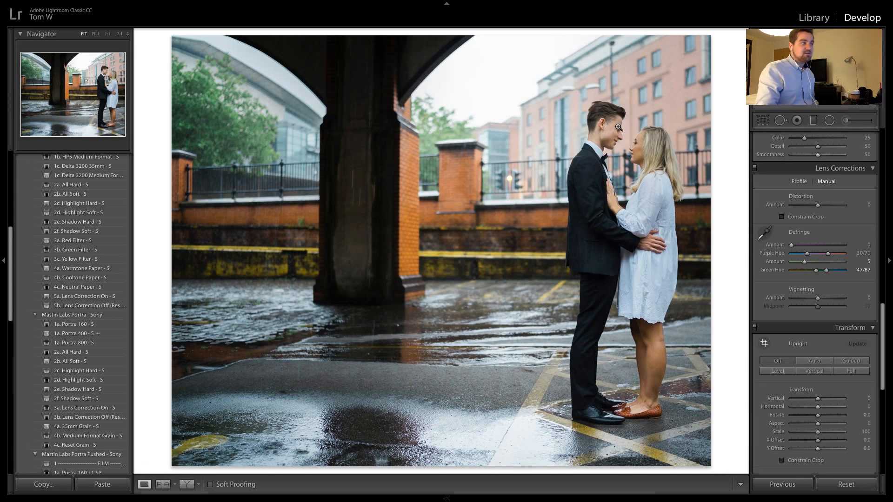
# Reset the landscape pillar shot's crop to the original aspect and full frame
pyautogui.click(763, 121)
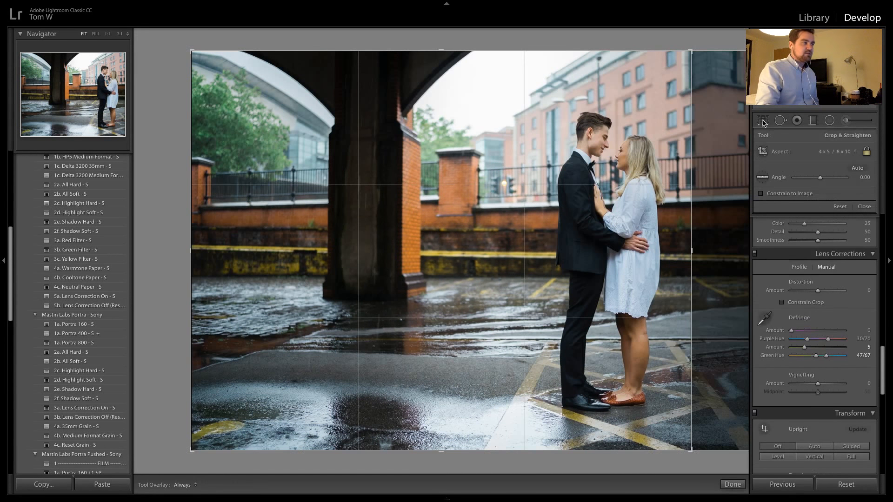
pyautogui.click(840, 206)
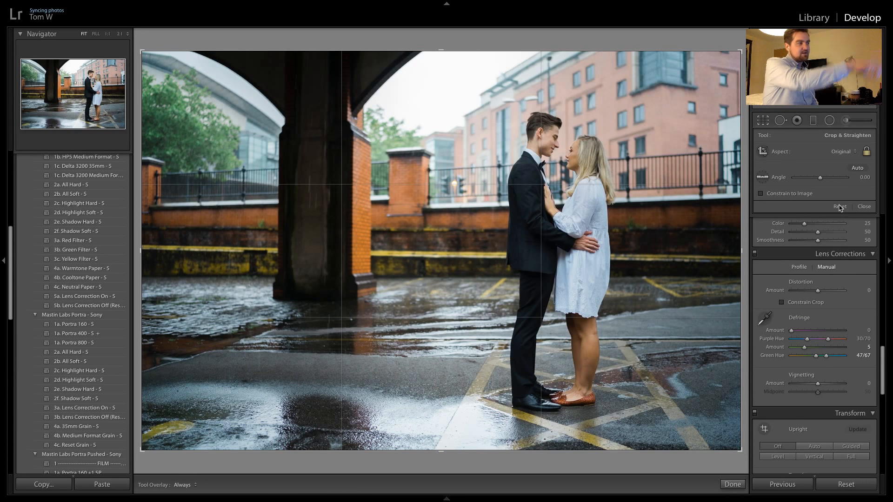
pyautogui.press('Return')
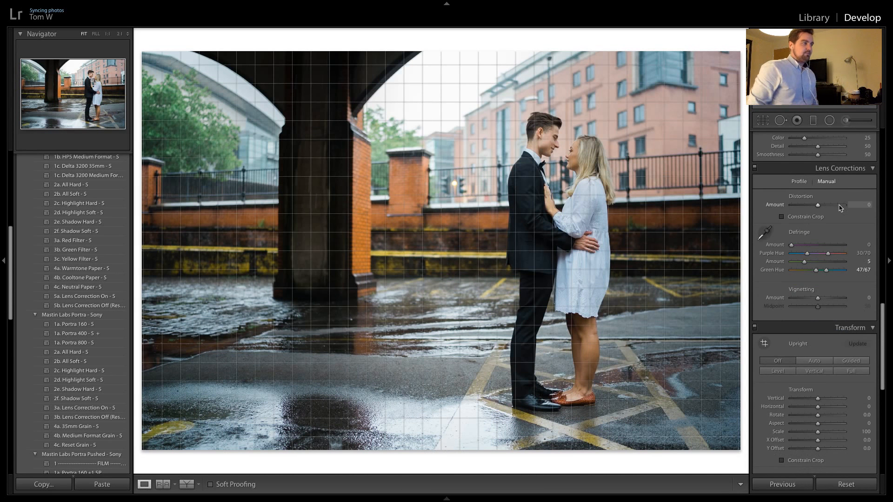
# Apply the previous photo's settings to the close-up of the couple in front of the brick wall
pyautogui.press('Right')
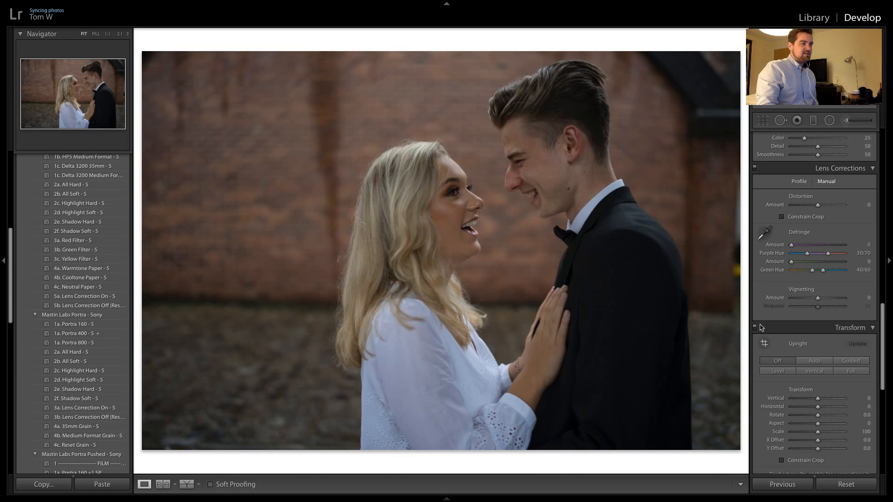
pyautogui.click(781, 483)
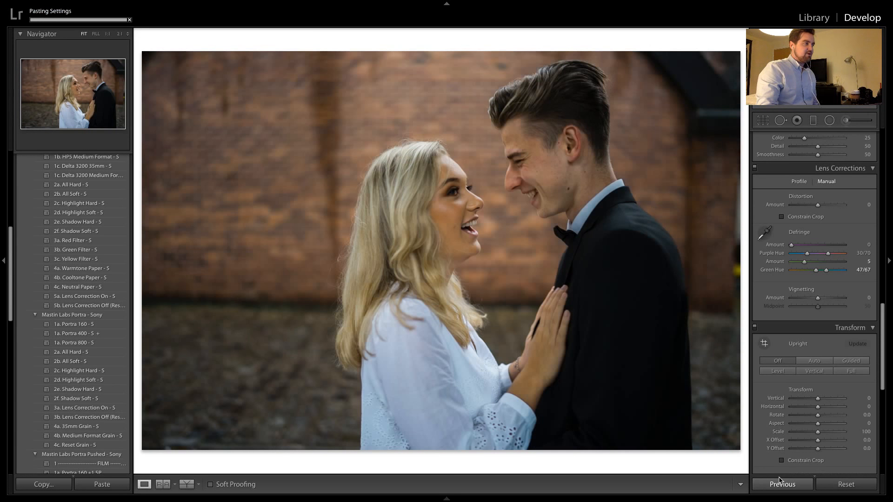
# Delete both graduated filters carried over onto the close-up of the couple, one over the man and one beside the woman
pyautogui.scroll(10, 792, 186)
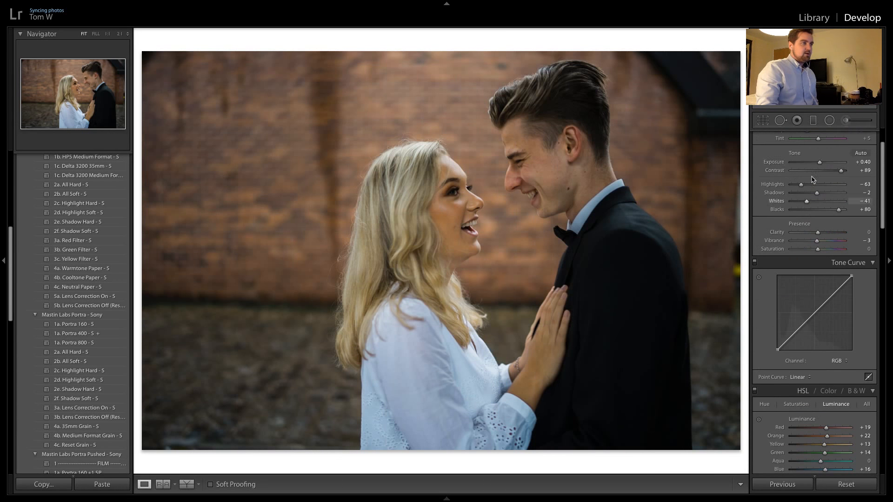
pyautogui.click(813, 121)
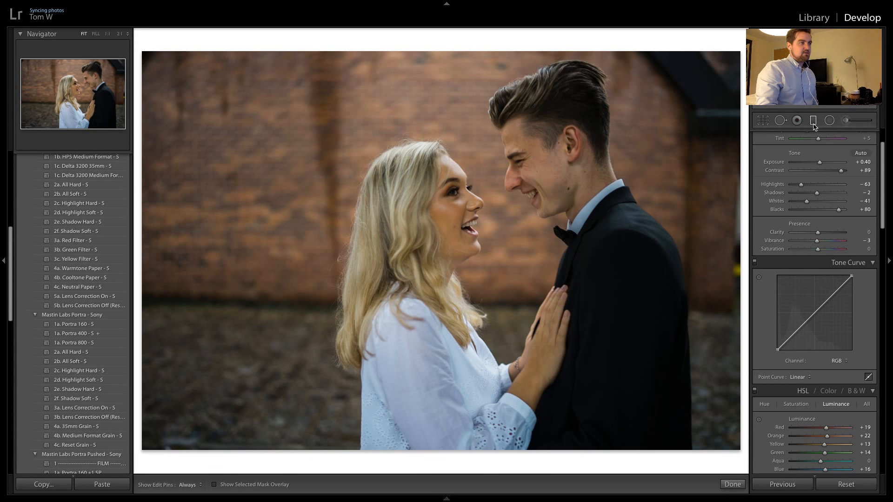
pyautogui.click(547, 194)
pyautogui.moveTo(547, 194)
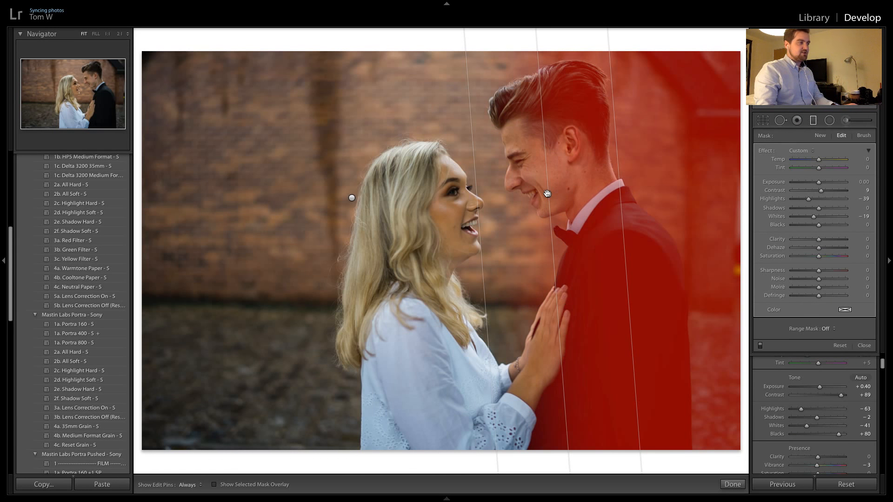
pyautogui.press('Delete')
pyautogui.click(351, 197)
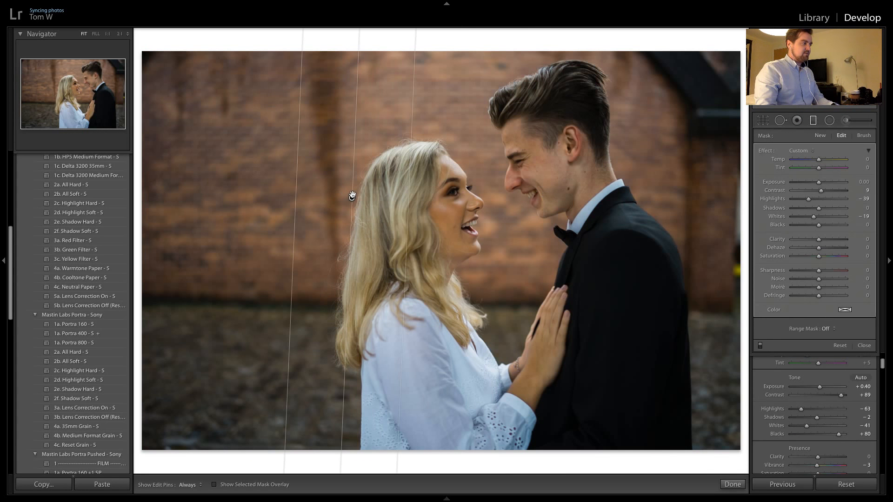
pyautogui.press('Delete')
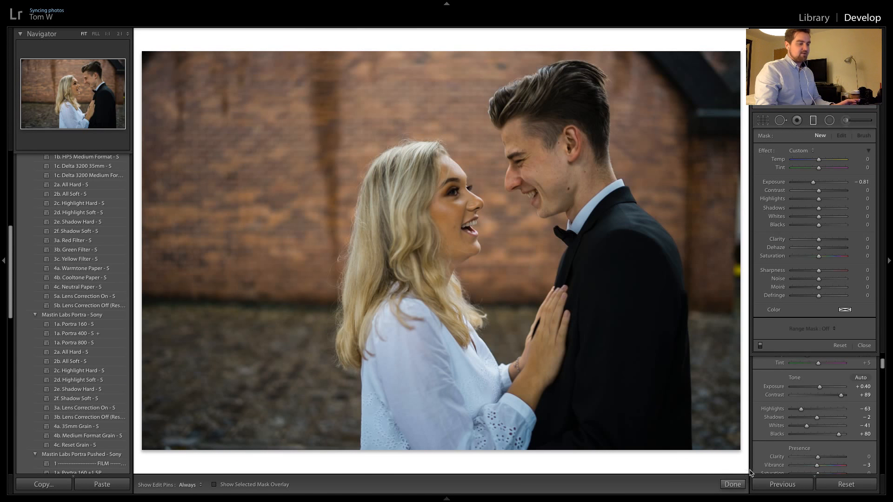
pyautogui.click(732, 484)
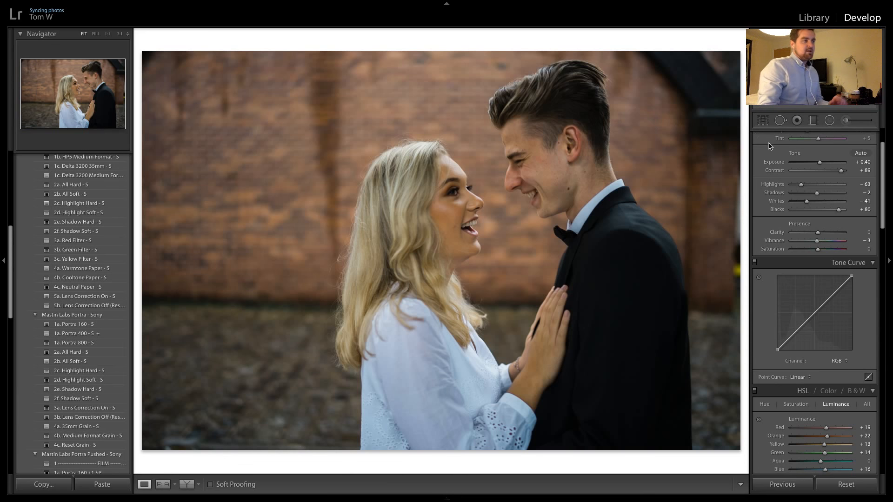
pyautogui.click(765, 123)
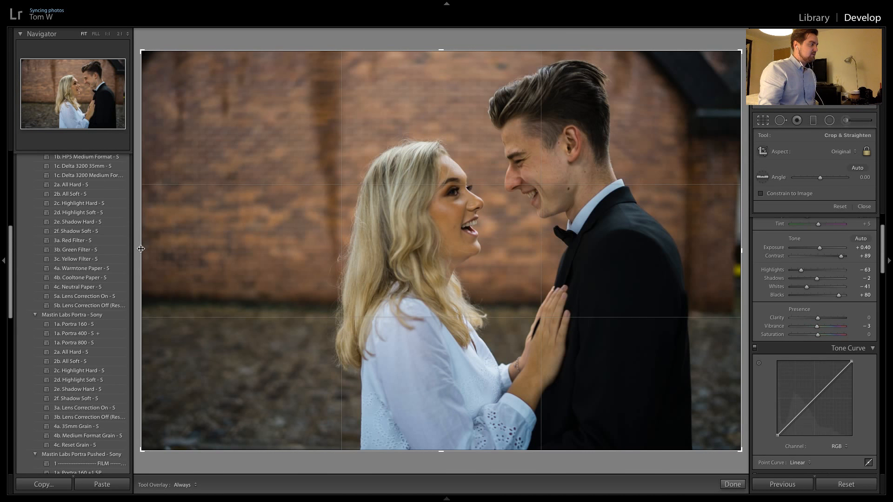
pyautogui.moveTo(141, 249); pyautogui.dragTo(171, 245)
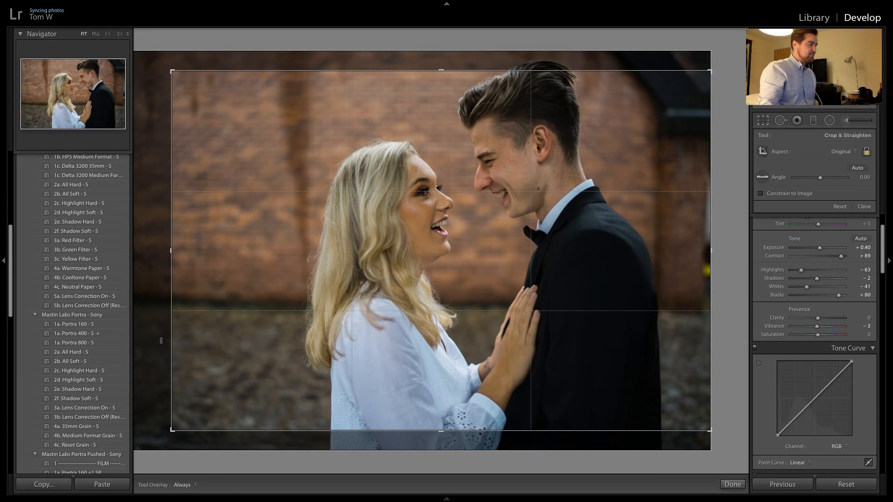
pyautogui.moveTo(163, 339); pyautogui.dragTo(171, 345)
pyautogui.moveTo(384, 206); pyautogui.dragTo(373, 283)
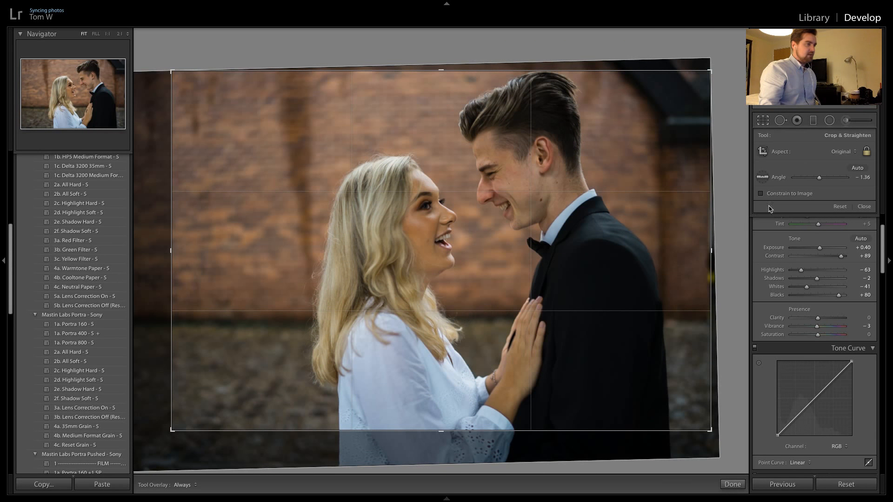
pyautogui.click(838, 206)
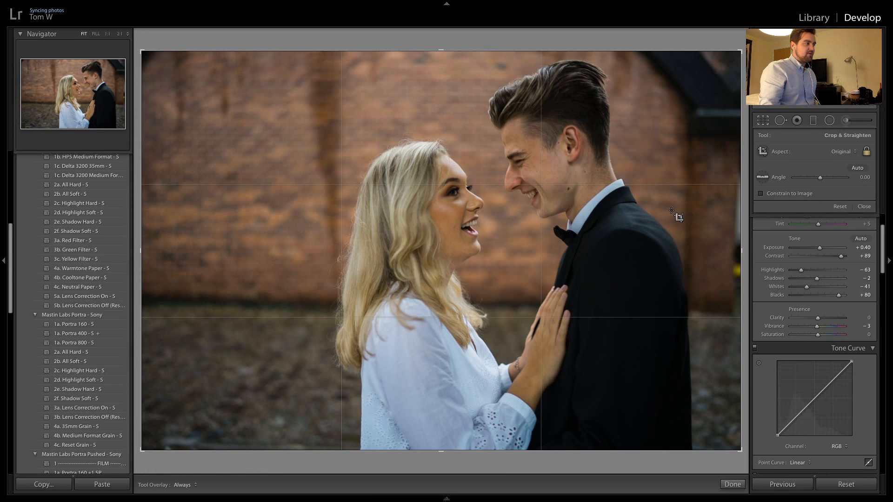
# Straighten the close-up to an angle of -1.12, shift the couple slightly within the frame and tighten the crop a little
pyautogui.moveTo(379, 458); pyautogui.dragTo(344, 459)
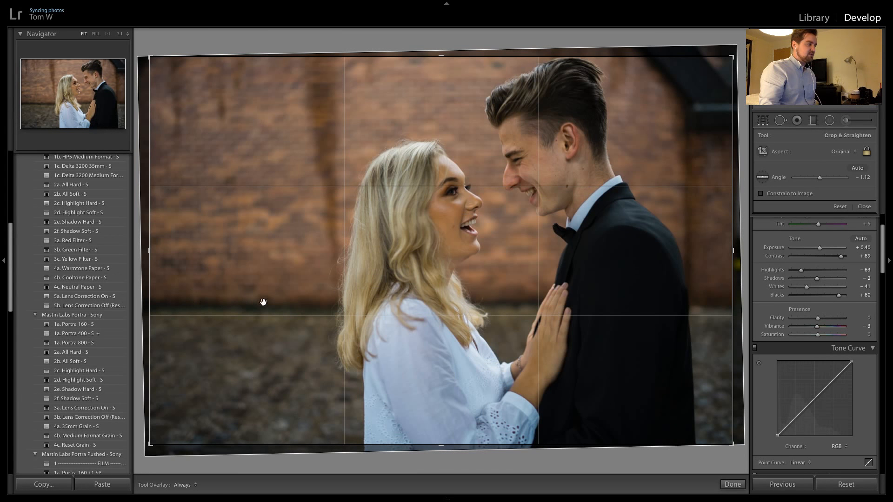
pyautogui.press('Return')
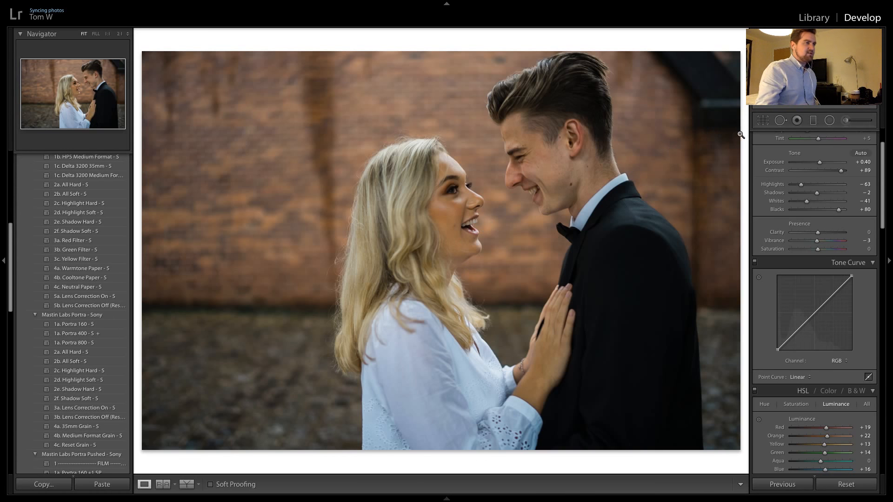
pyautogui.click(760, 122)
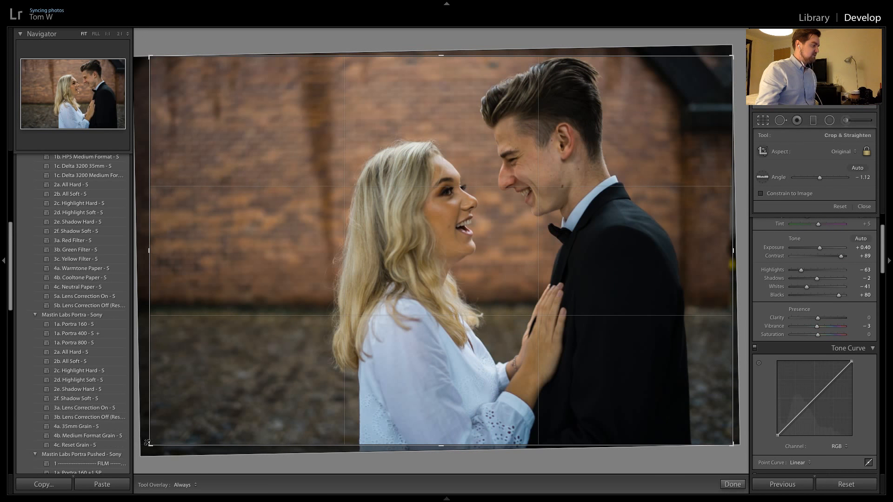
pyautogui.moveTo(147, 443); pyautogui.dragTo(151, 439)
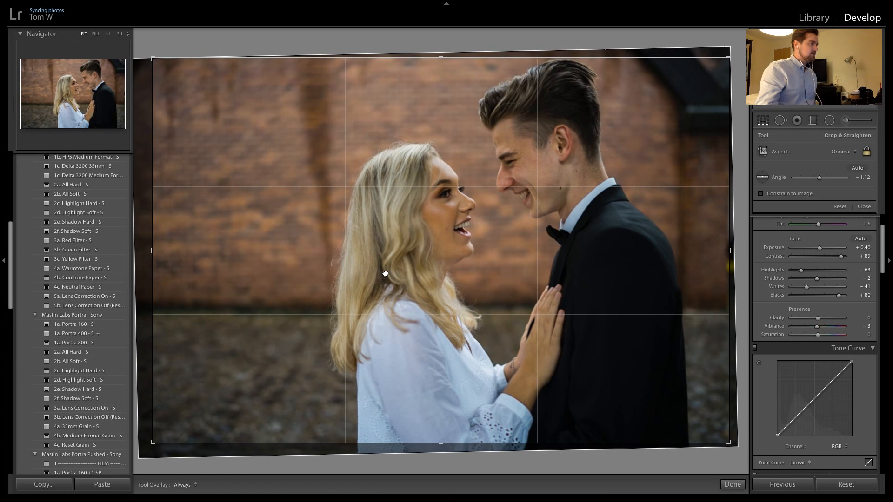
pyautogui.doubleClick(385, 274)
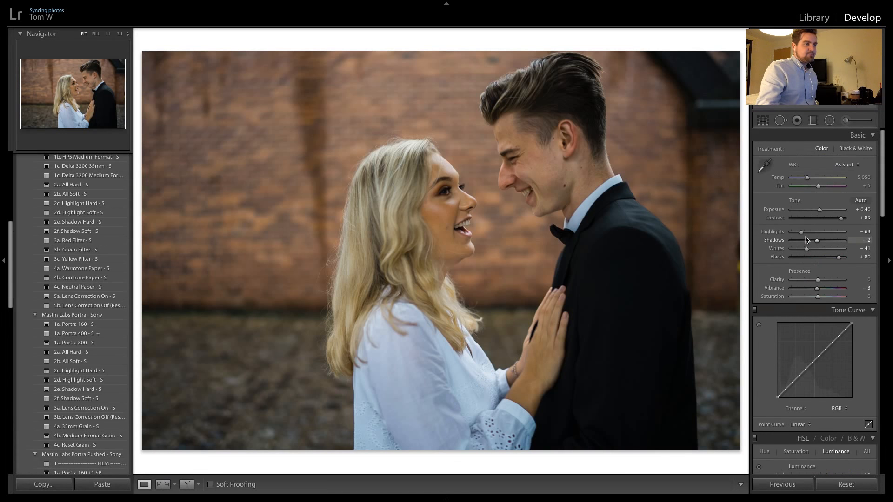
# Raise the exposure to +0.75 and apply the Mastin Labs Portra preset 2a. All Hard
pyautogui.scroll(2, 814, 242)
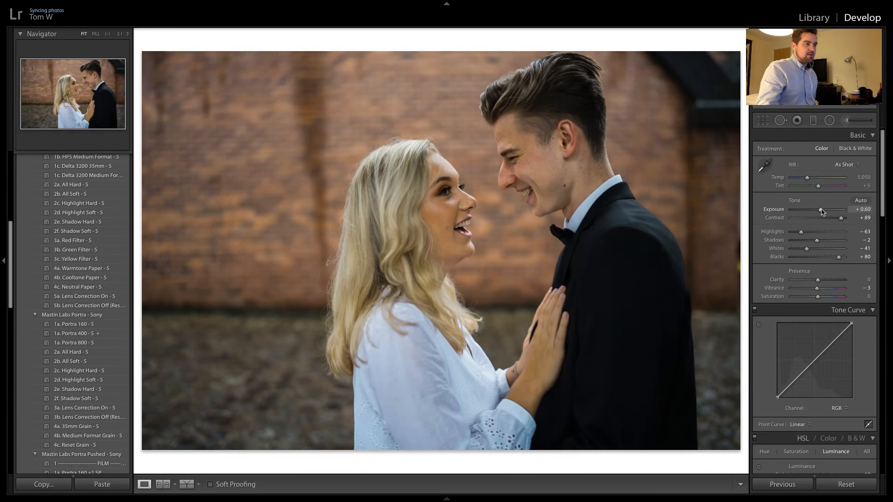
pyautogui.moveTo(821, 212); pyautogui.dragTo(821, 212)
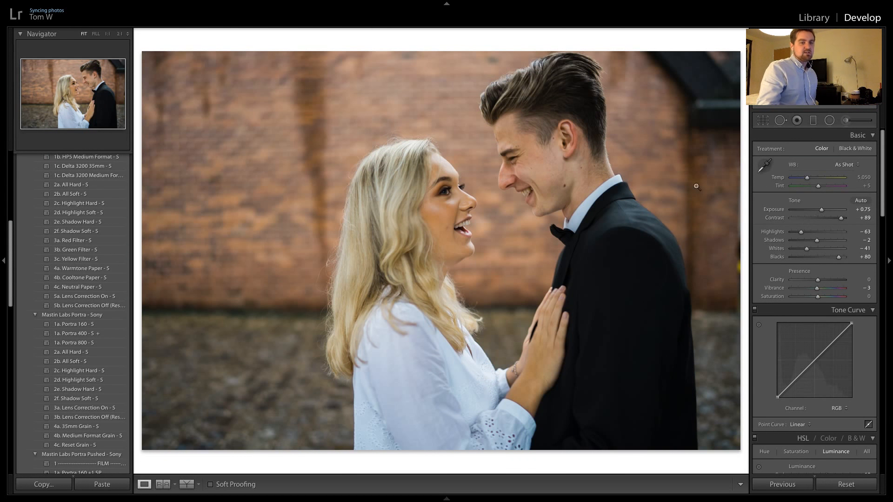
pyautogui.click(78, 355)
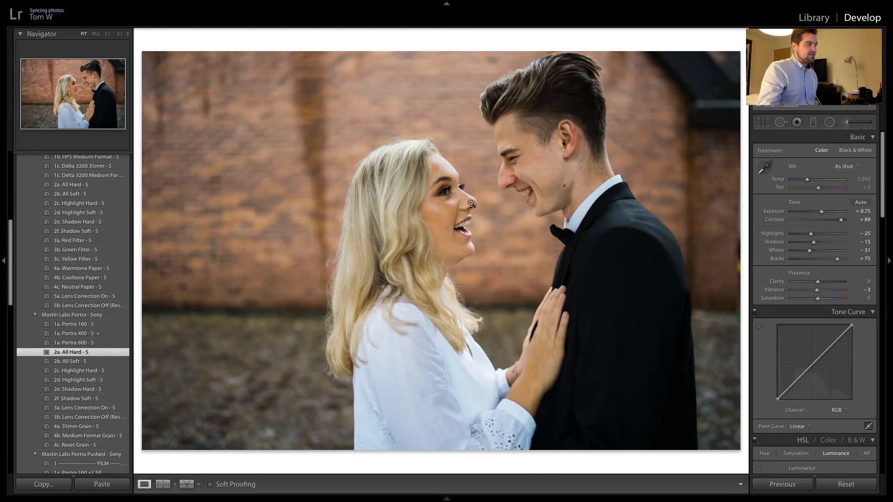
# Convert the close-up to black and white with Ilford BW presets 1c. Delta 3200 Medium Format and 2a. All Hard, and set exposure to +1.20
pyautogui.click(86, 177)
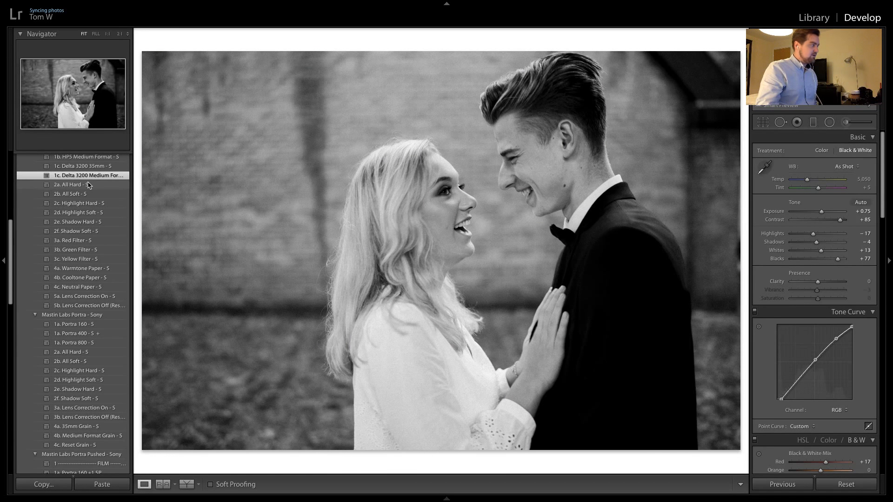
pyautogui.click(88, 185)
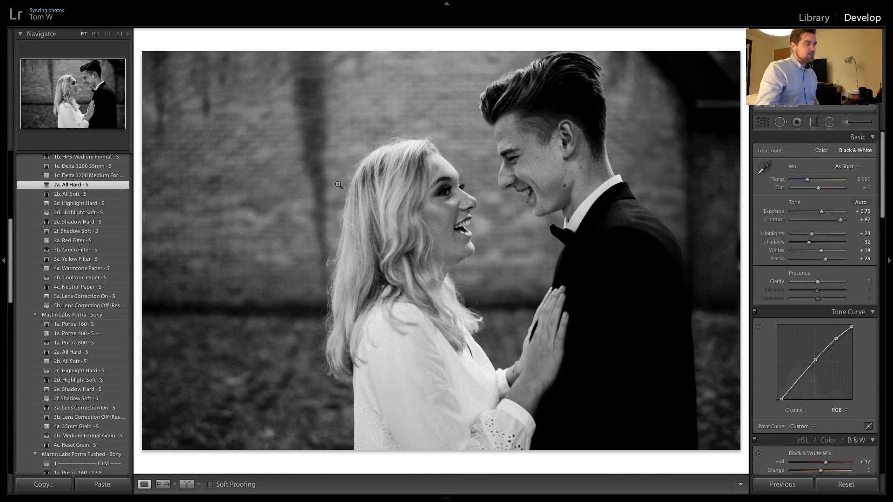
pyautogui.scroll(3, 51, 207)
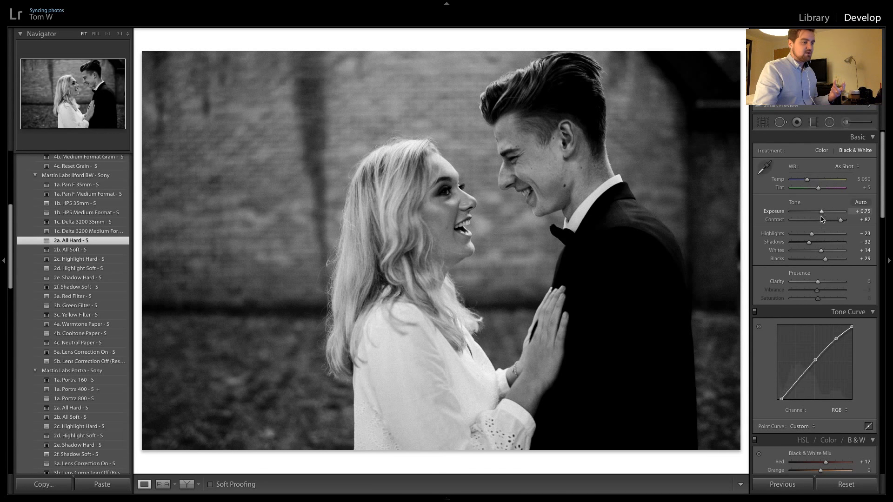
pyautogui.click(865, 490)
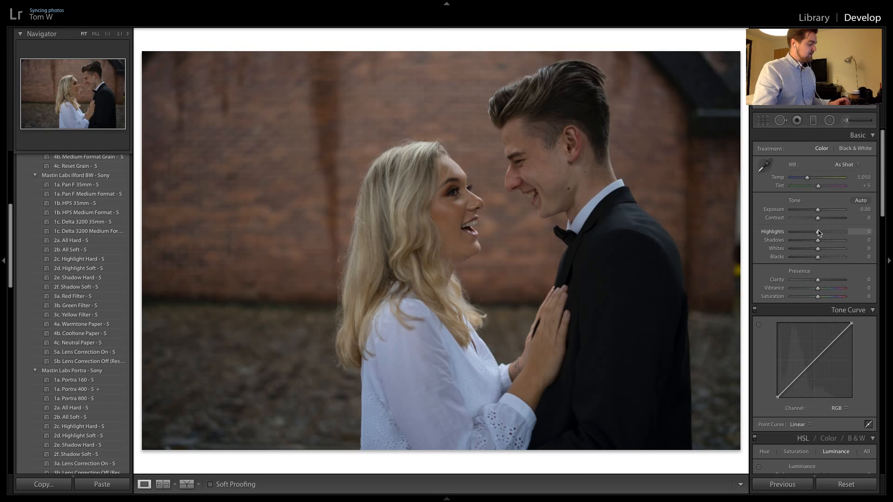
pyautogui.hotkey('ctrl', 'z')
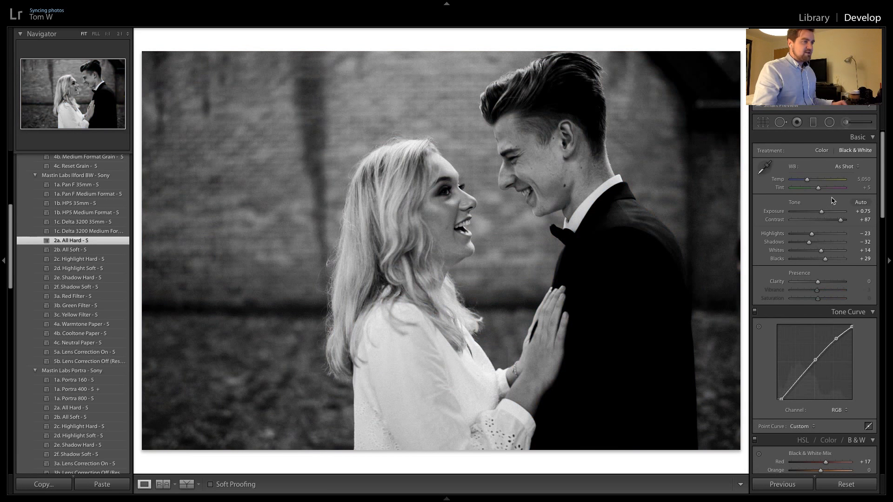
pyautogui.moveTo(821, 217); pyautogui.dragTo(825, 214)
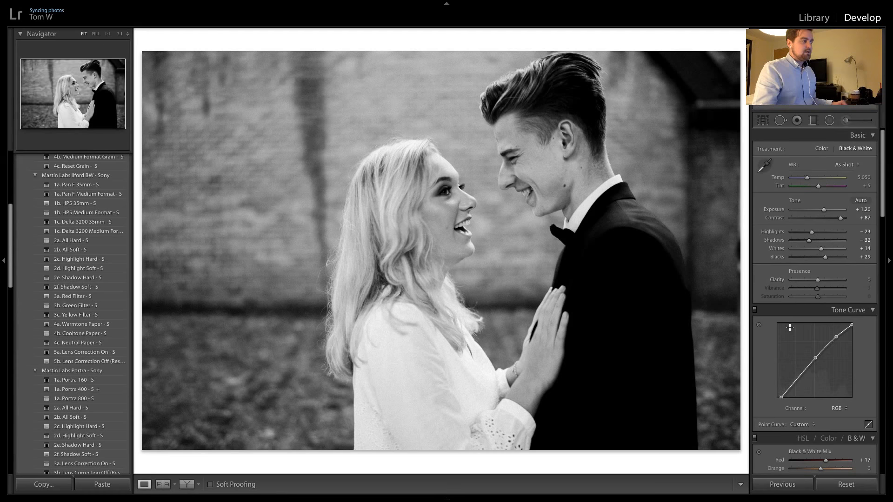
# Restore the lens profile's vignetting correction amount to 100 on the black-and-white close-up
pyautogui.scroll(-15, 790, 329)
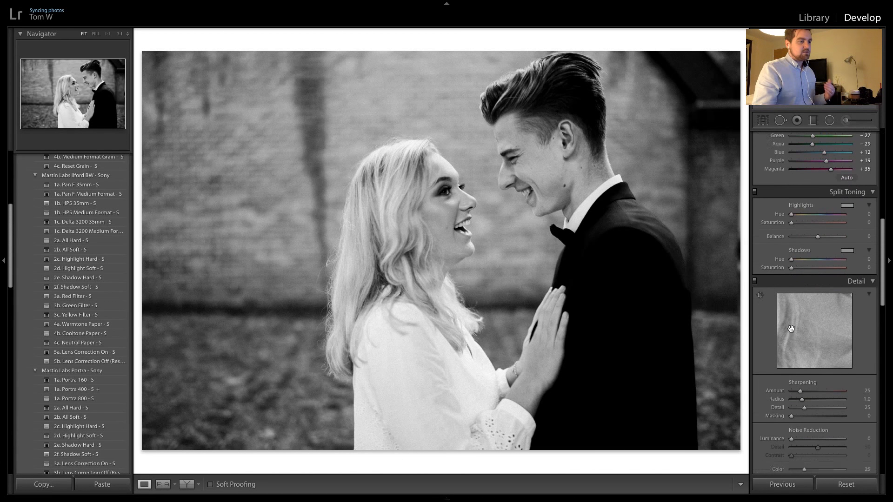
pyautogui.scroll(-10, 793, 331)
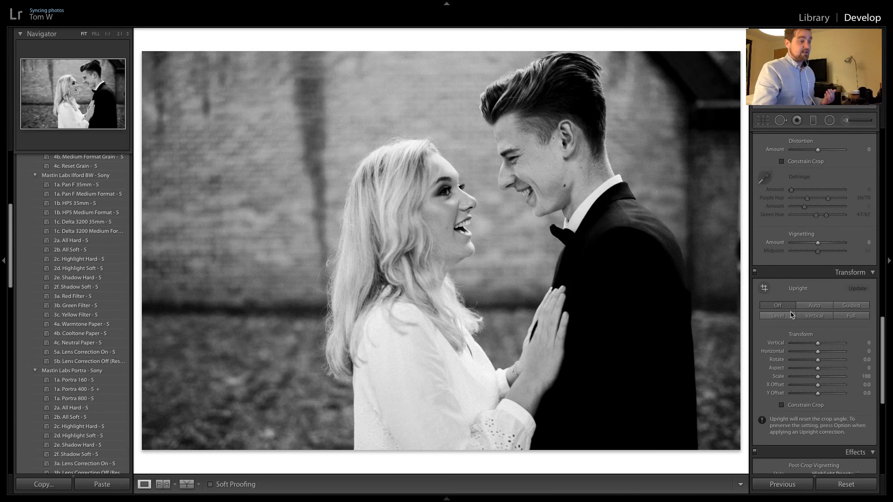
pyautogui.scroll(6, 792, 316)
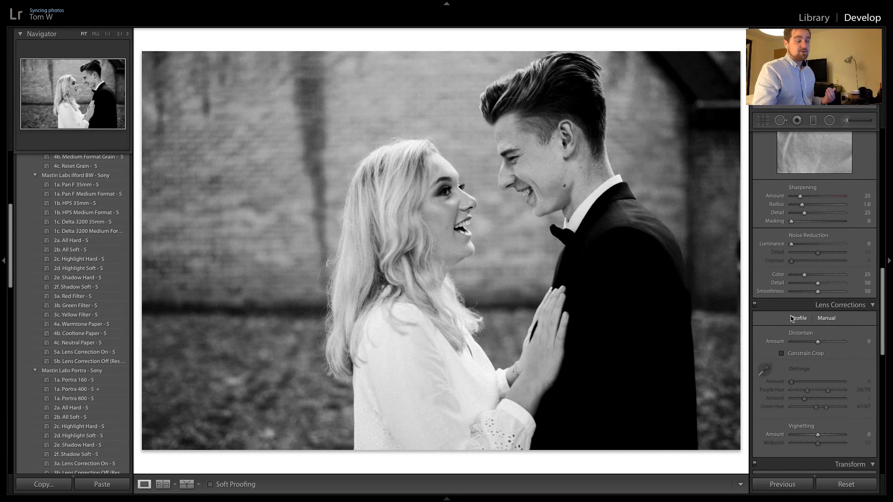
pyautogui.scroll(8, 792, 319)
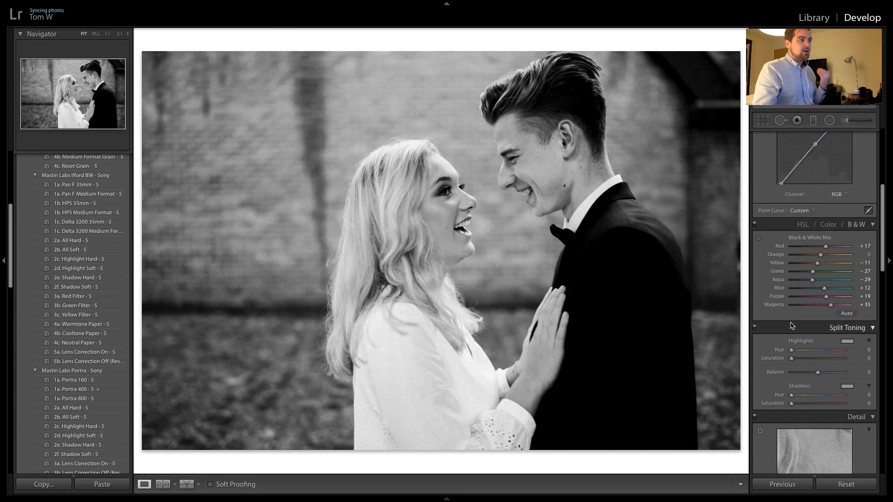
pyautogui.scroll(-8, 792, 325)
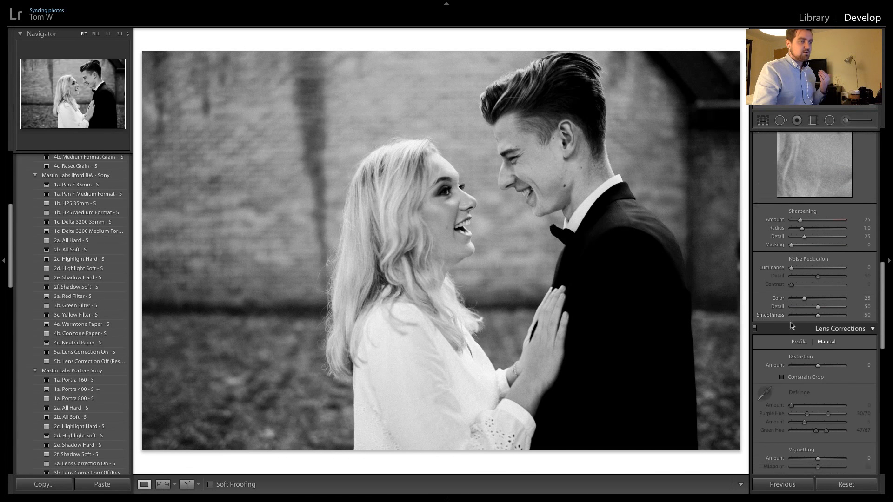
pyautogui.scroll(-1, 792, 325)
pyautogui.click(798, 319)
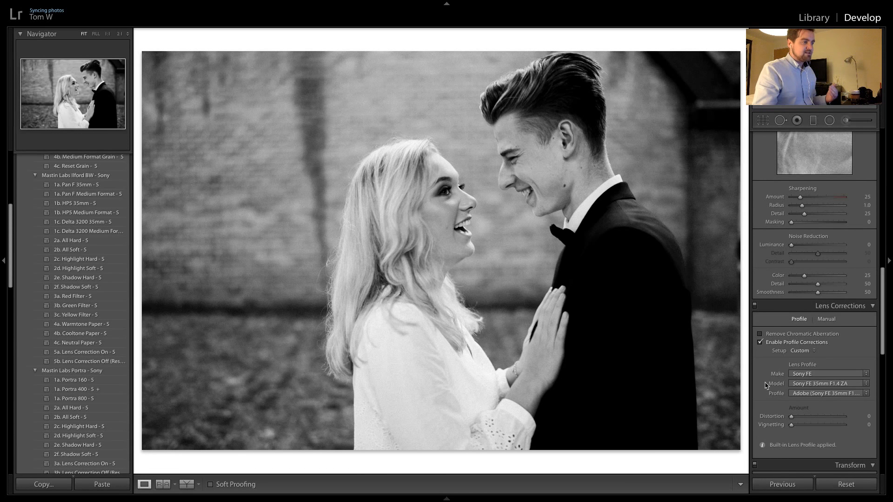
pyautogui.doubleClick(792, 425)
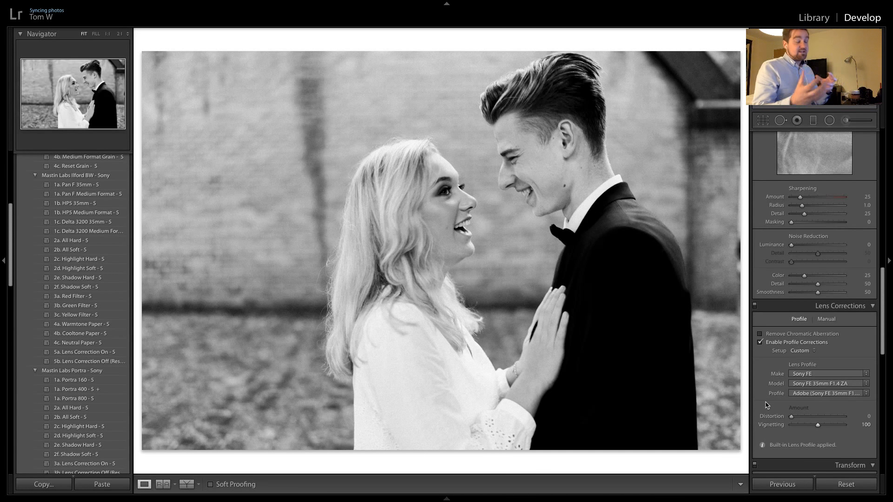
# Lower the black-and-white close-up's exposure to +0.80 and go on to the next photo
pyautogui.scroll(10, 848, 240)
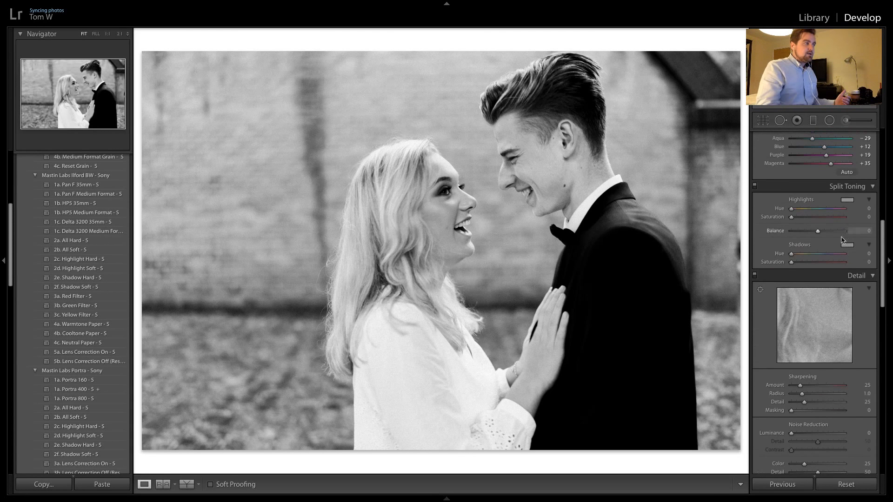
pyautogui.scroll(5, 837, 251)
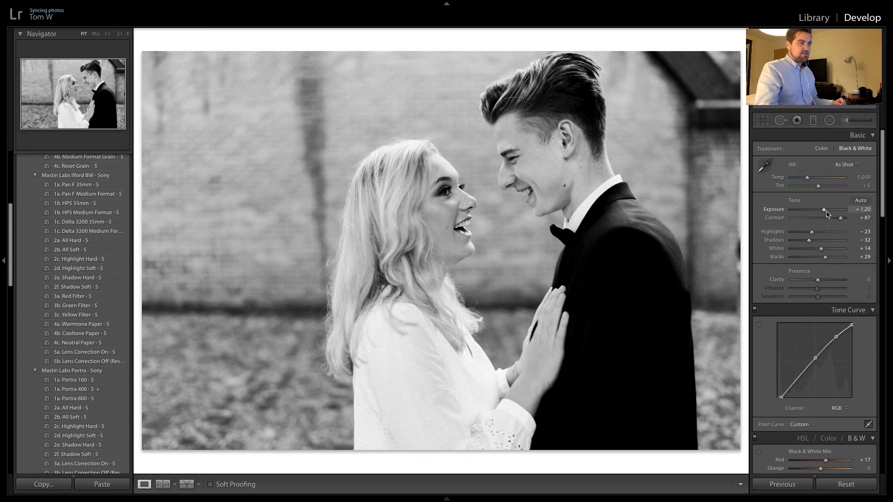
pyautogui.moveTo(825, 213); pyautogui.dragTo(823, 215)
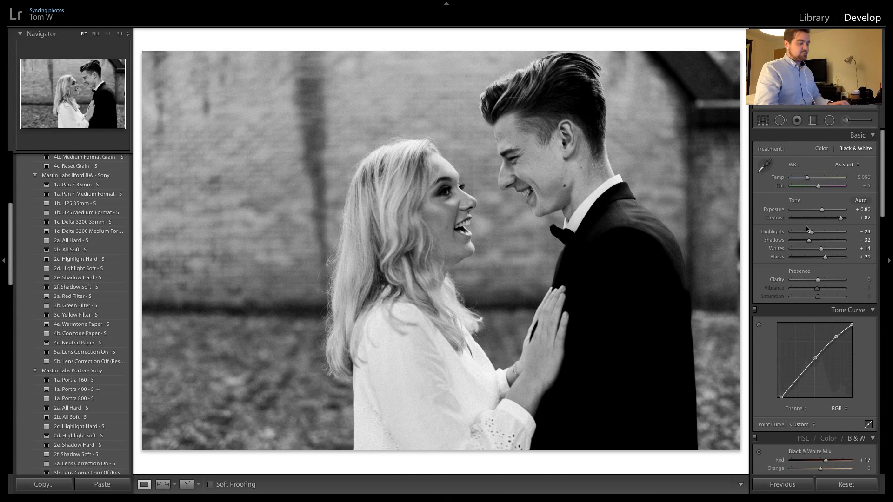
pyautogui.press('Right')
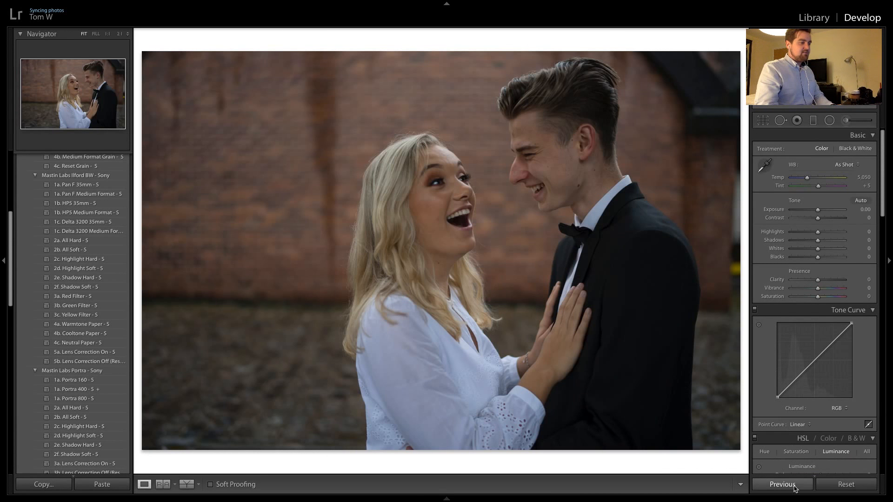
# Apply the previous black-and-white settings to the three shots of the smiling couple by the brick wall and go on to the next photo
pyautogui.click(794, 486)
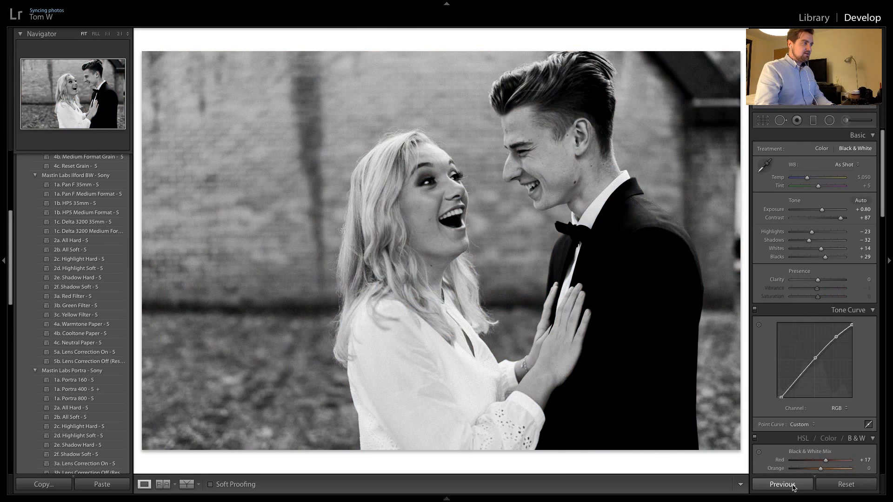
pyautogui.hotkey('ctrl', 'z')
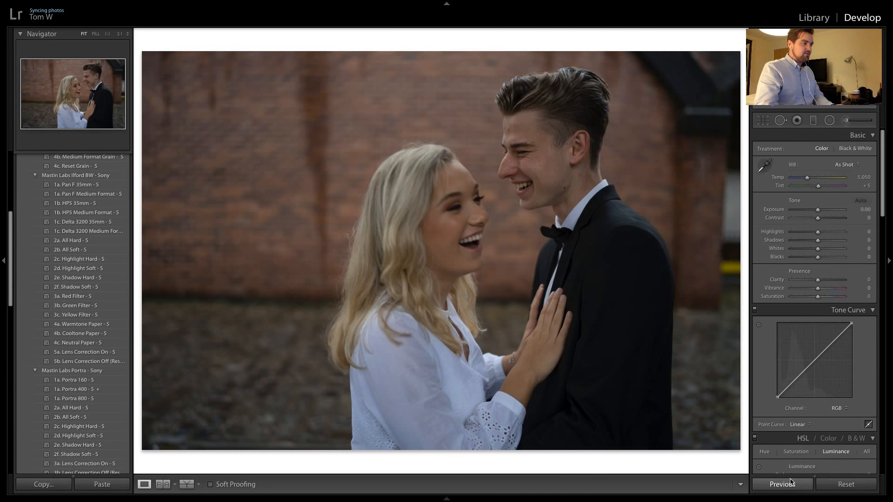
pyautogui.click(790, 482)
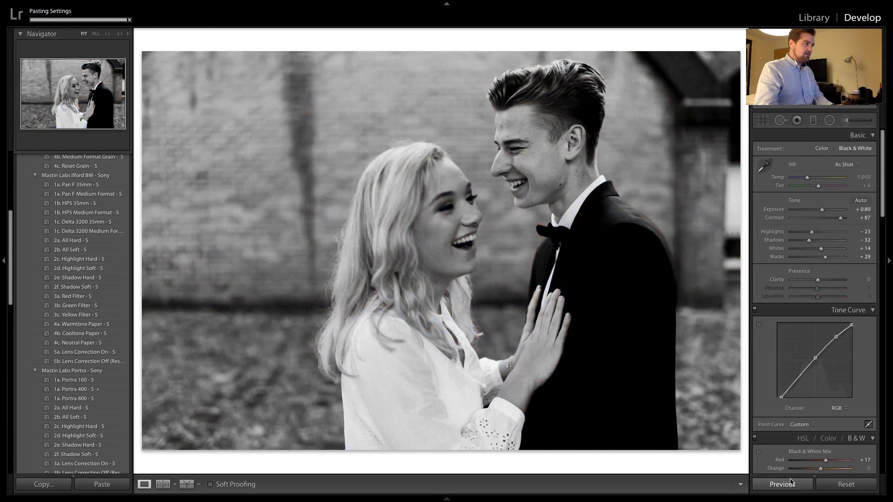
pyautogui.hotkey('ctrl', 'z')
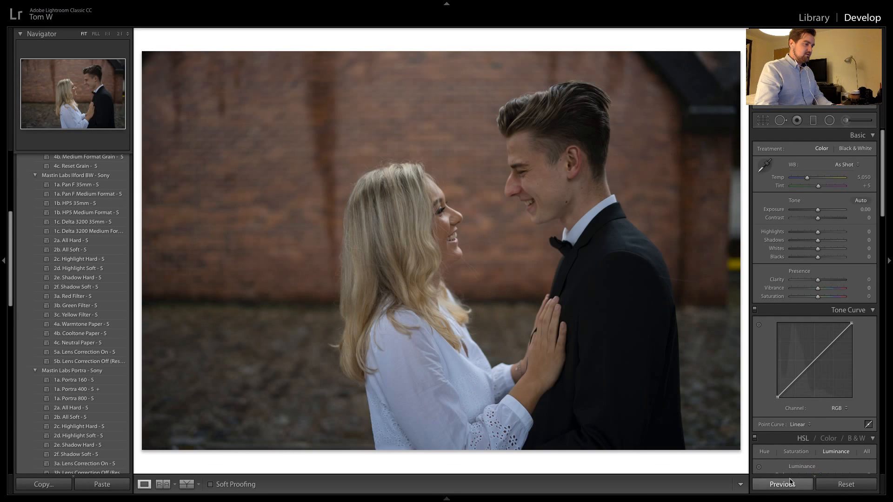
pyautogui.click(788, 483)
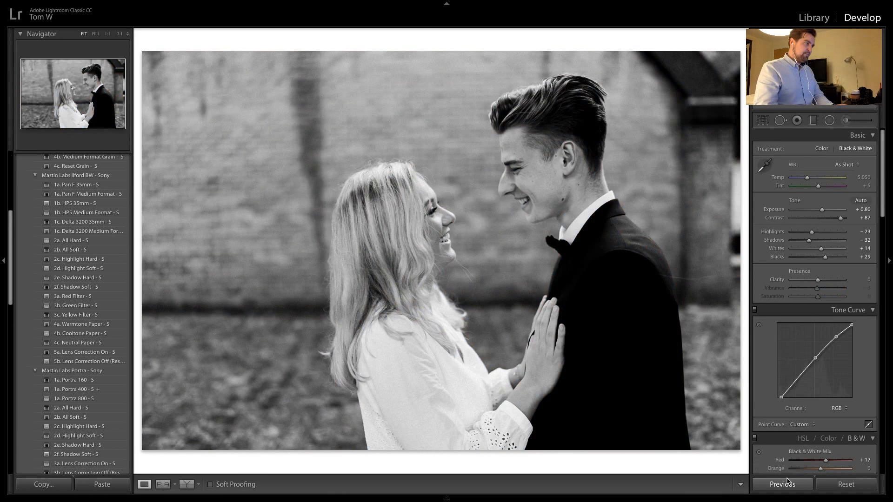
pyautogui.press('Right')
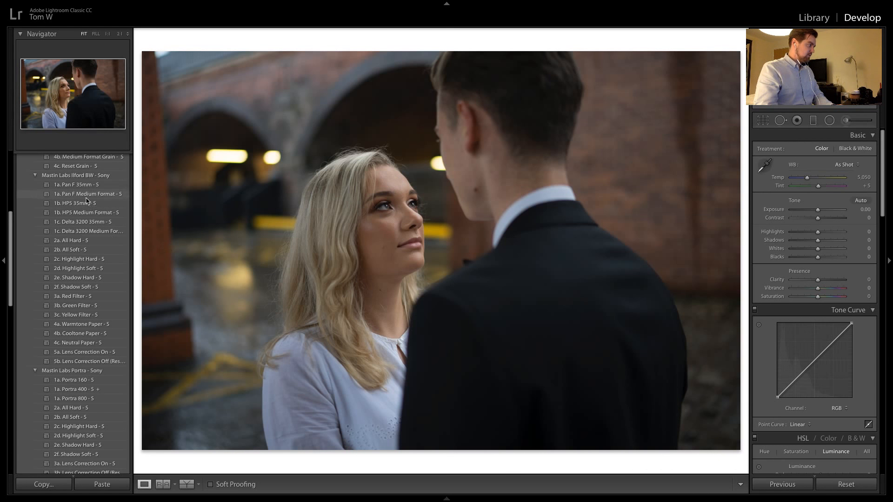
# Apply the previous black-and-white settings to the photo by the arches, reset its crop and check the woman's face at 1:1
pyautogui.click(804, 484)
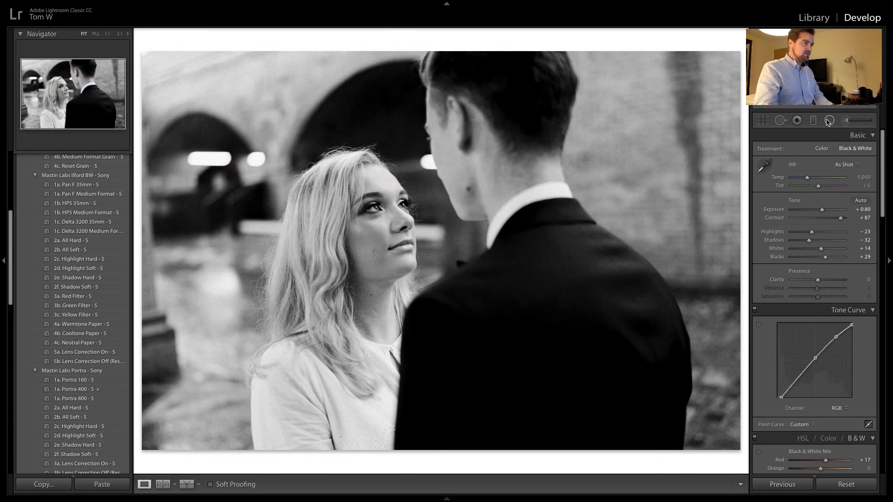
pyautogui.press('r')
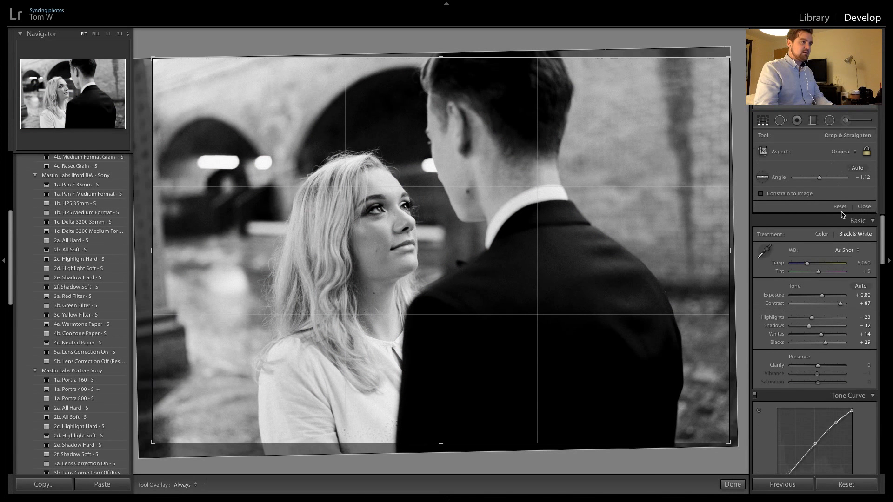
pyautogui.press('r')
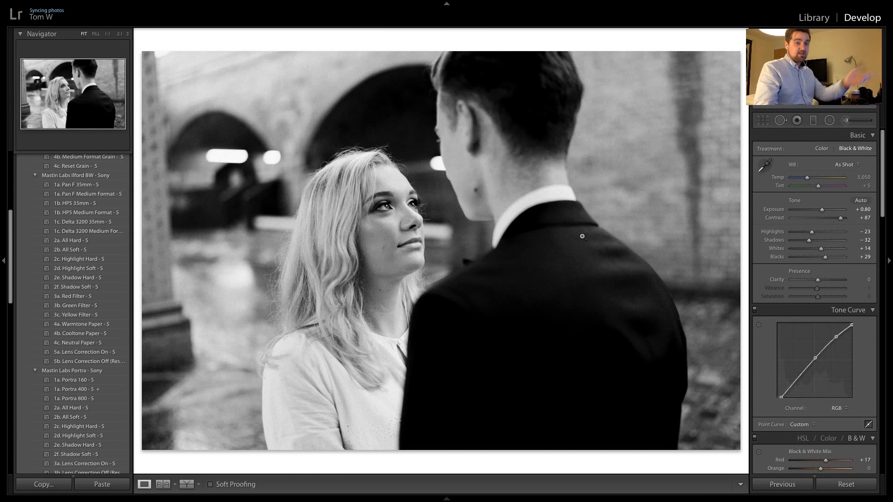
pyautogui.click(387, 211)
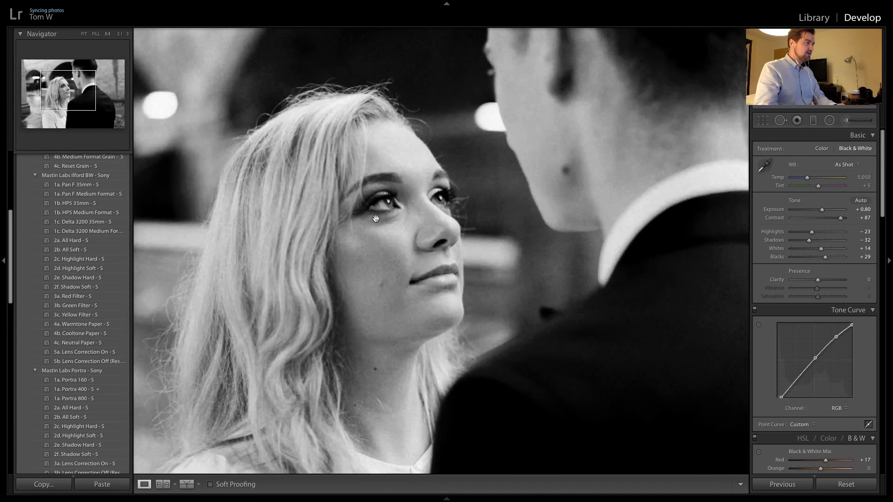
pyautogui.click(397, 138)
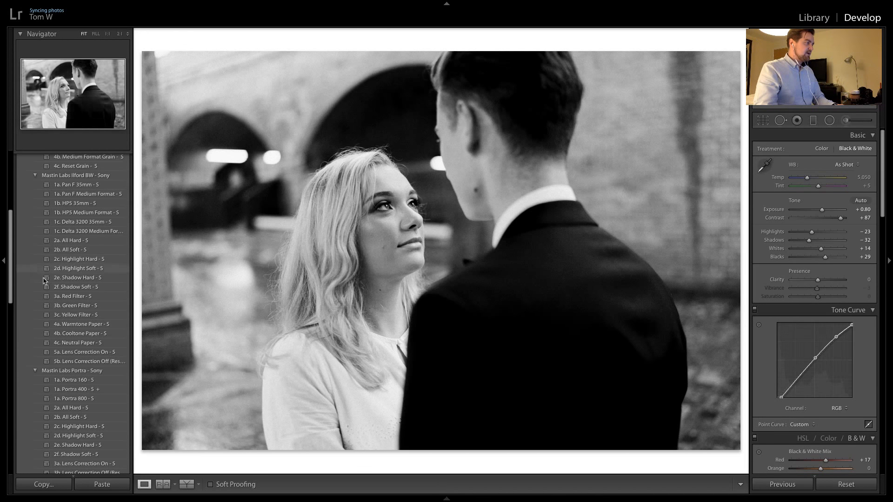
# Apply the Mastin Labs Portra preset 1a. Portra 400 to the arches photo and set its grain amount to 0
pyautogui.scroll(-3, 32, 252)
pyautogui.scroll(-3, 46, 280)
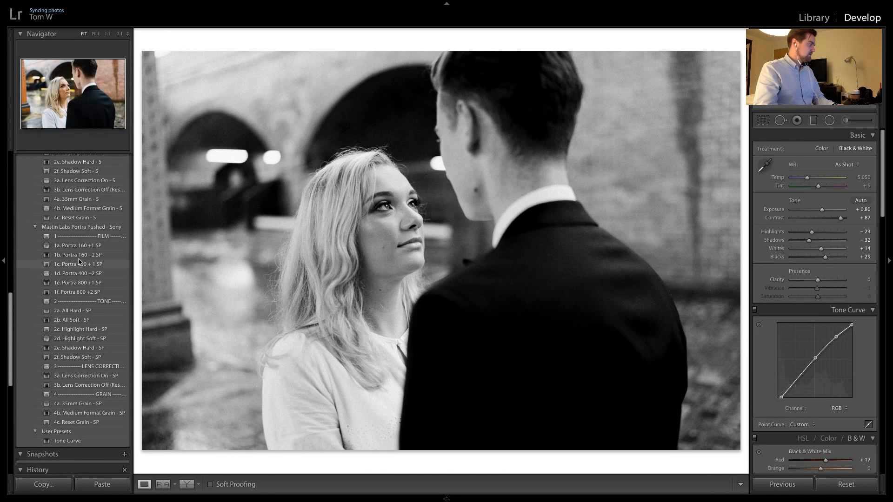
pyautogui.click(113, 202)
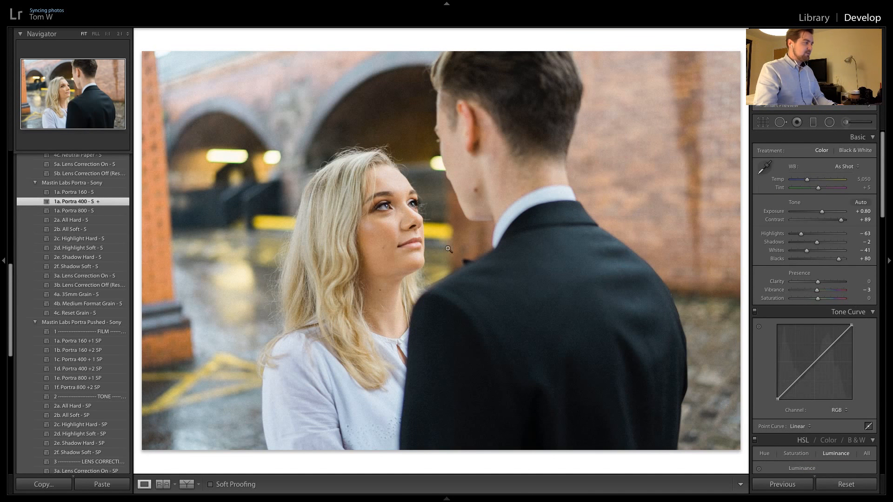
pyautogui.scroll(6, 103, 240)
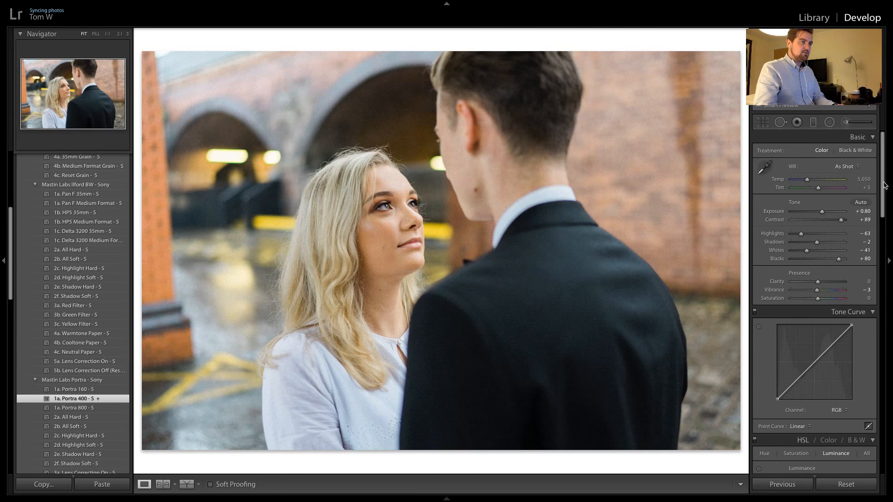
pyautogui.moveTo(885, 185); pyautogui.dragTo(867, 349)
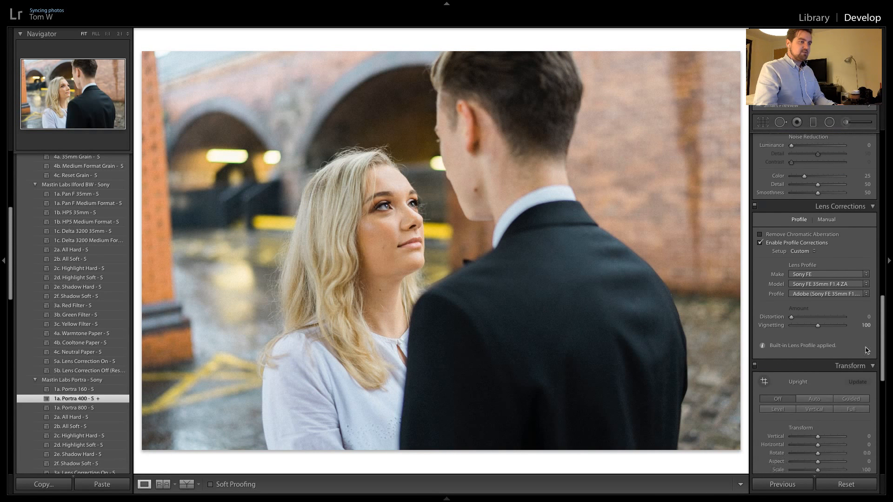
pyautogui.scroll(-8, 867, 350)
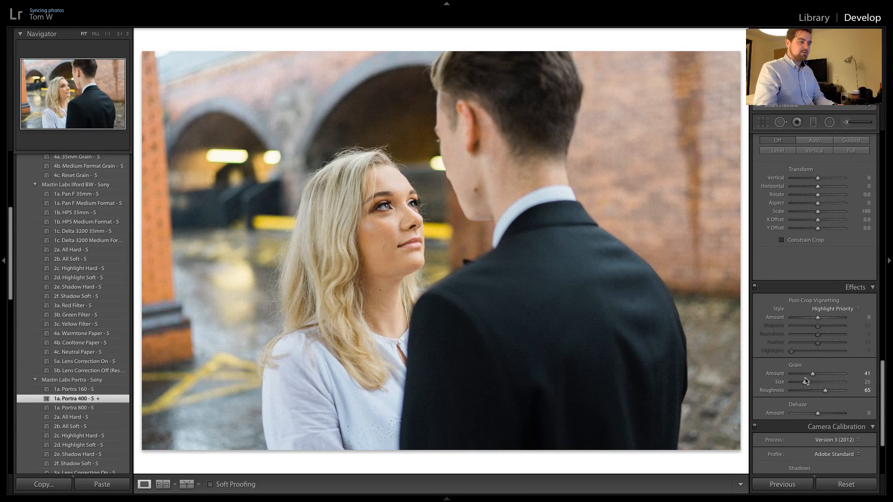
pyautogui.doubleClick(813, 374)
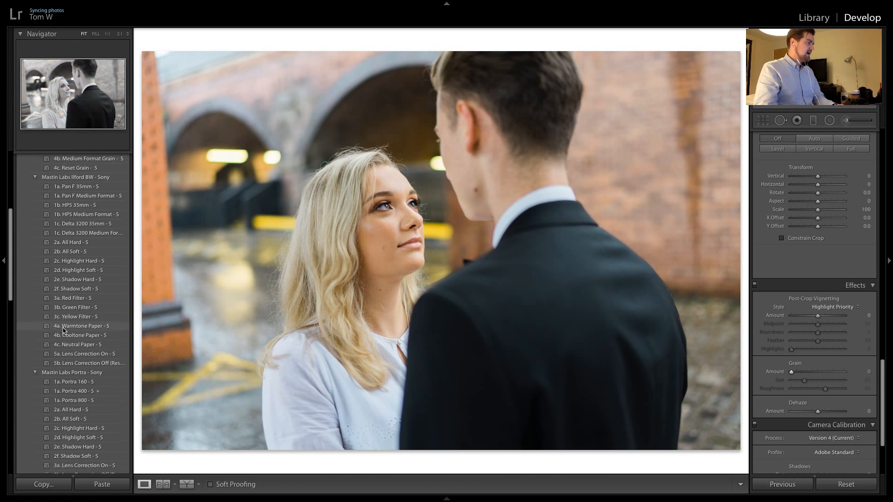
# Apply the Mastin Labs Portra preset 2a. All Hard, lower the exposure to +0.55 and check the woman's face at 1:1
pyautogui.scroll(-5, 63, 331)
pyautogui.scroll(-1, 63, 331)
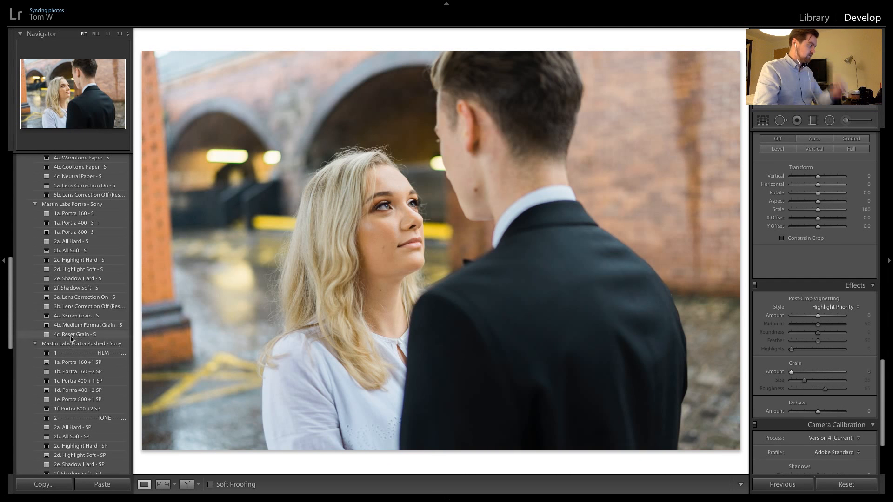
pyautogui.click(96, 242)
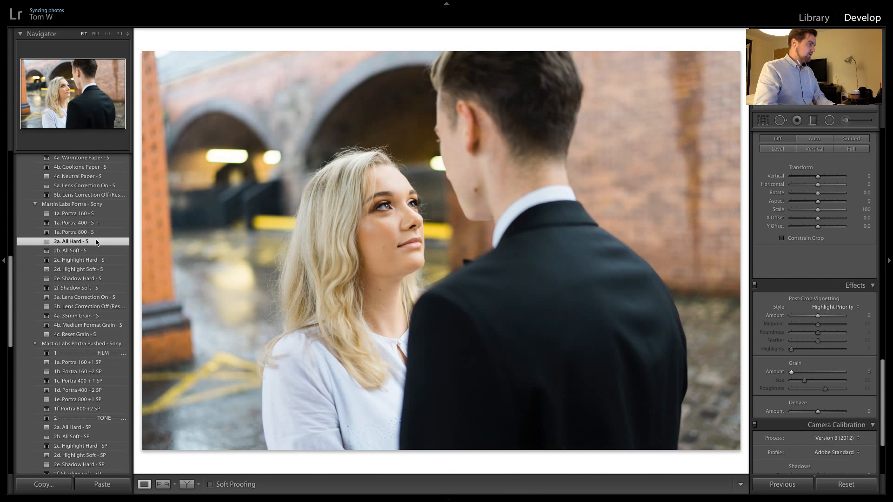
pyautogui.scroll(1, 832, 211)
pyautogui.scroll(10, 832, 211)
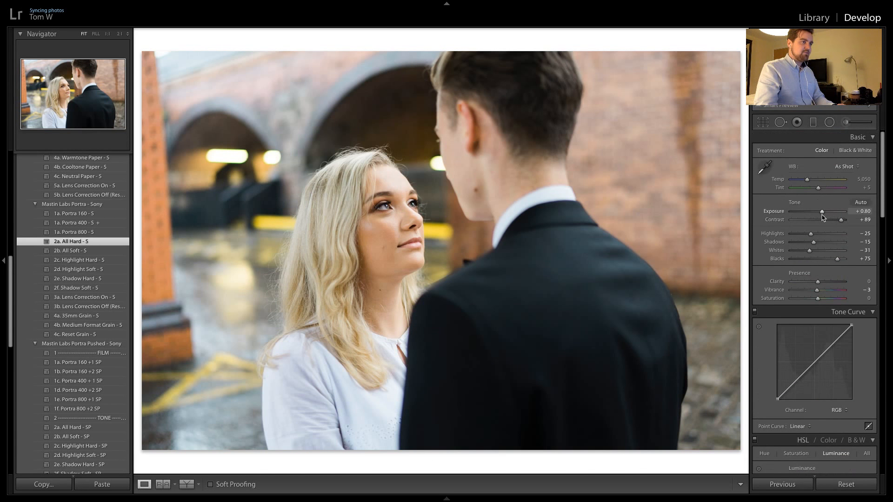
pyautogui.moveTo(822, 215); pyautogui.dragTo(819, 216)
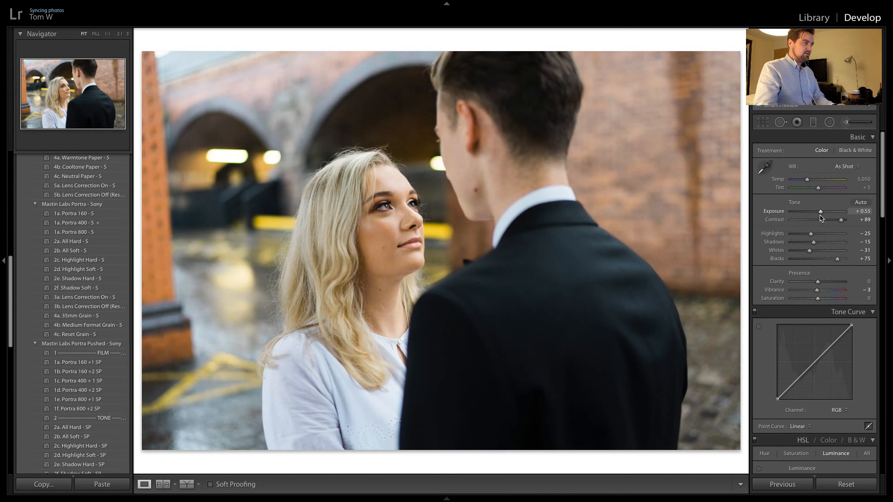
pyautogui.click(390, 240)
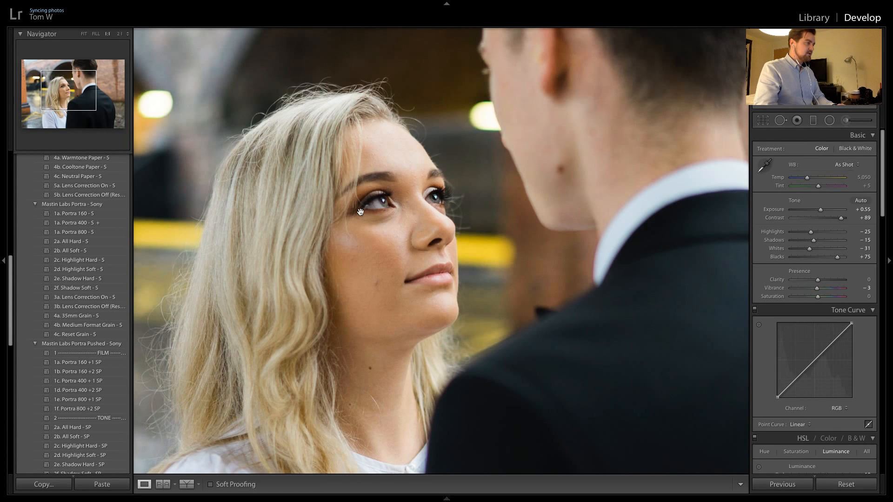
pyautogui.click(428, 208)
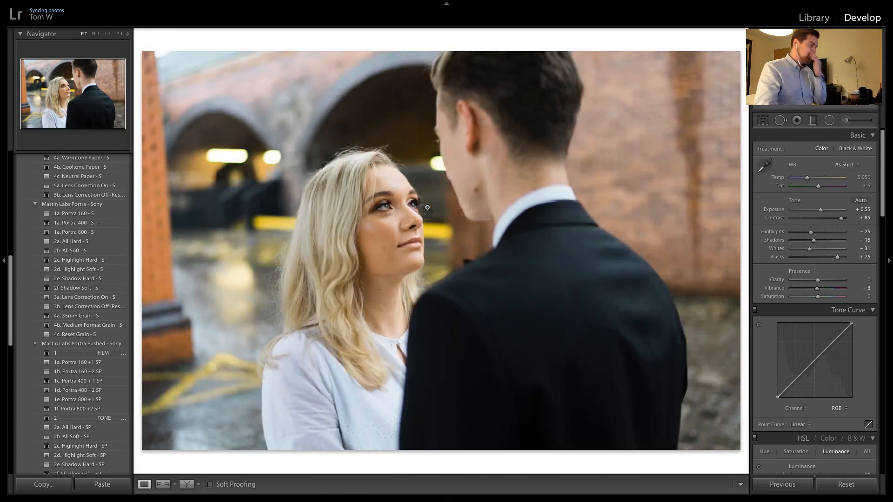
# Apply the Mastin Labs Portra Pushed preset 1c. Portra 400 +1, set the exposure to +0.80 and check the face up close
pyautogui.scroll(-1, 53, 290)
pyautogui.scroll(-10, 53, 290)
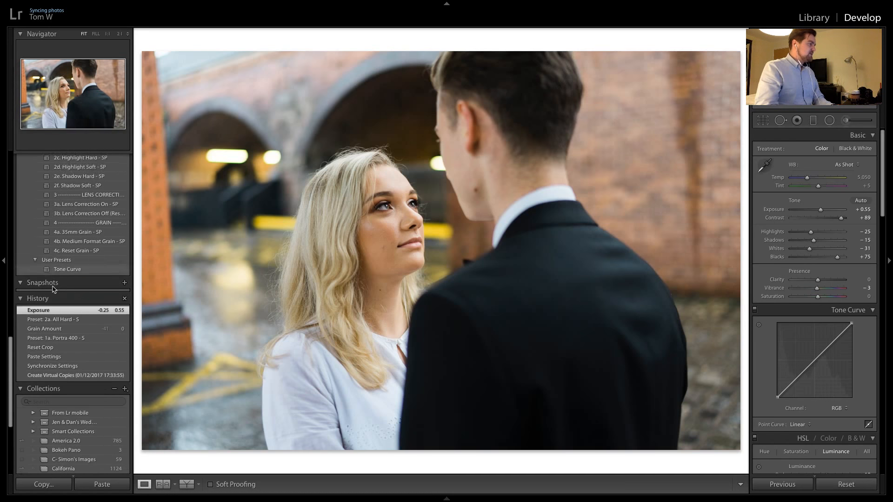
pyautogui.scroll(6, 54, 275)
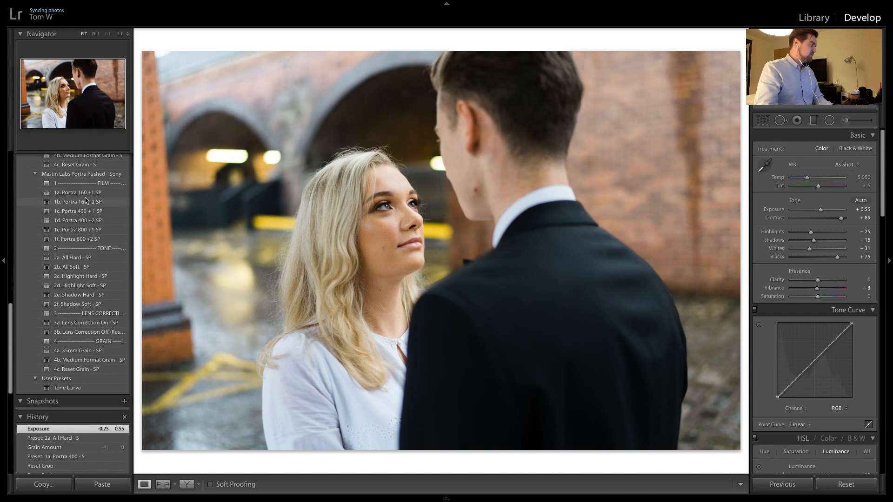
pyautogui.click(79, 211)
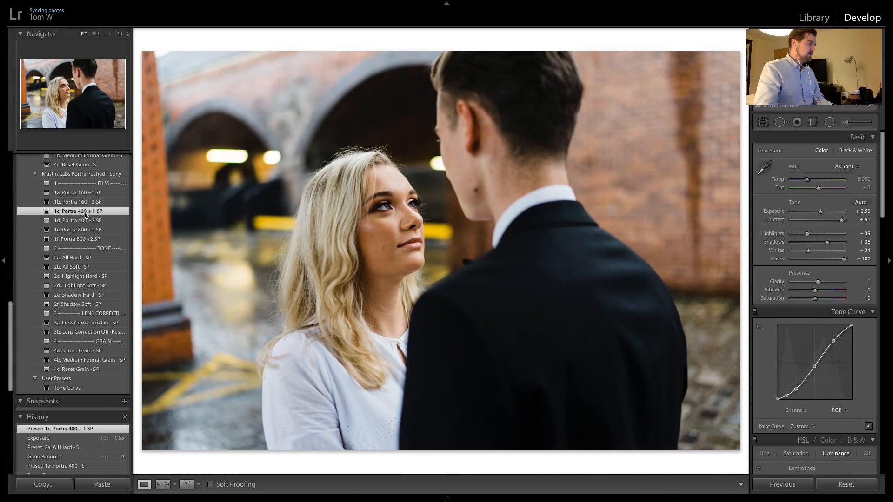
pyautogui.click(384, 211)
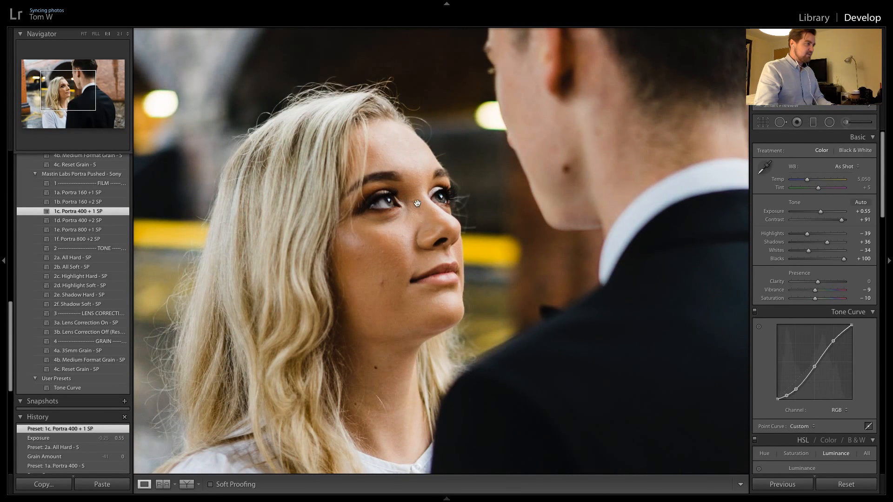
pyautogui.click(863, 211)
pyautogui.write('.8')
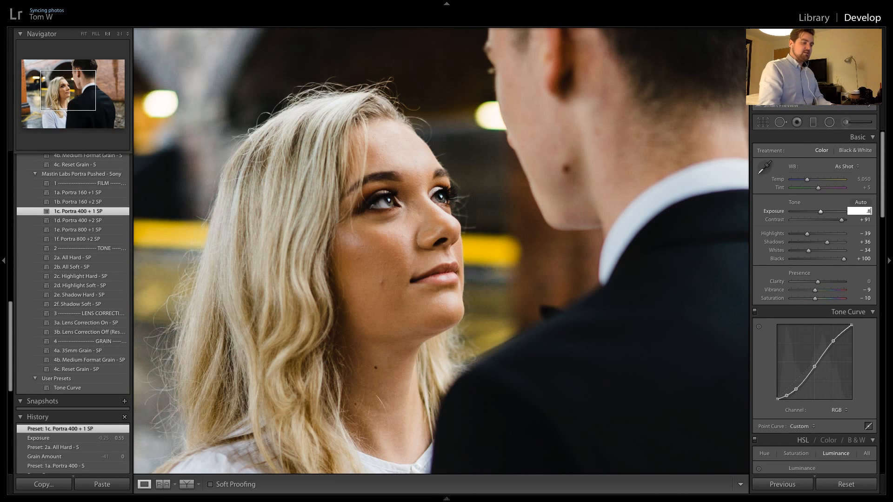
pyautogui.write('0')
pyautogui.press('Return')
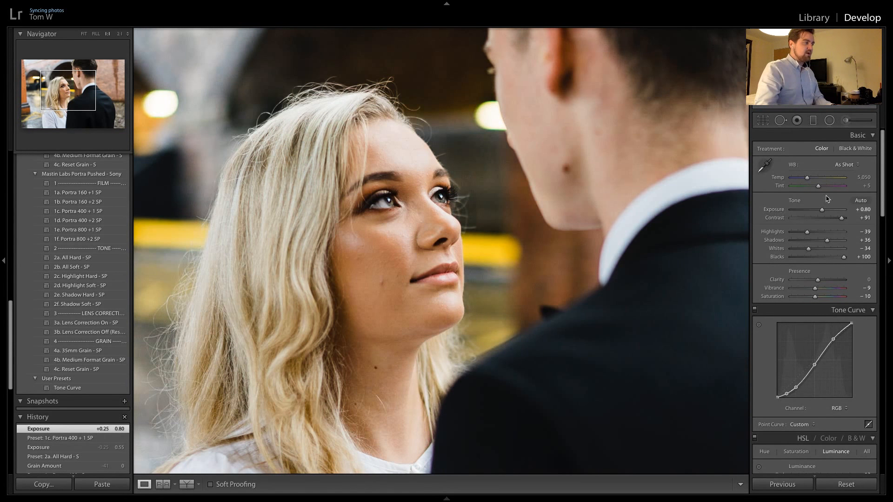
pyautogui.click(476, 261)
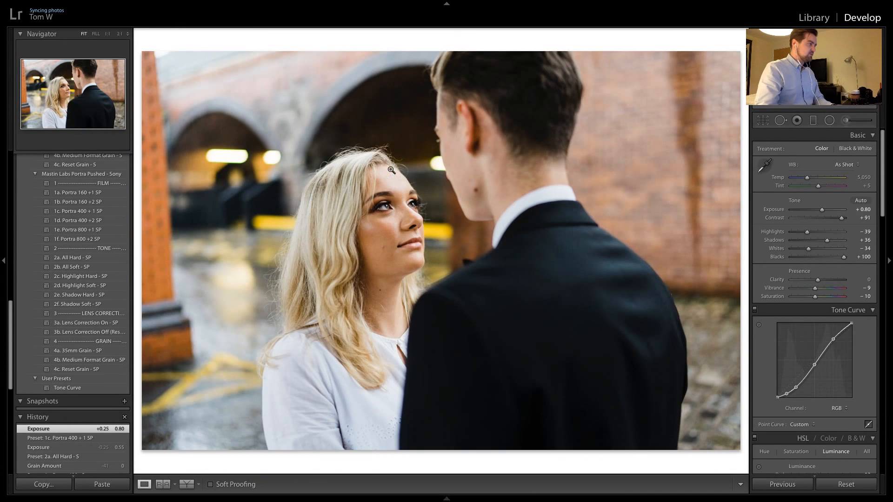
pyautogui.click(388, 210)
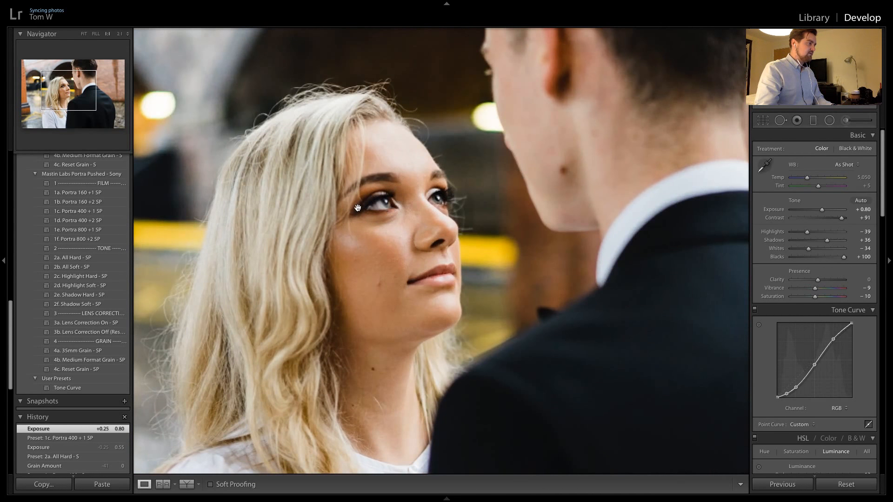
pyautogui.click(435, 197)
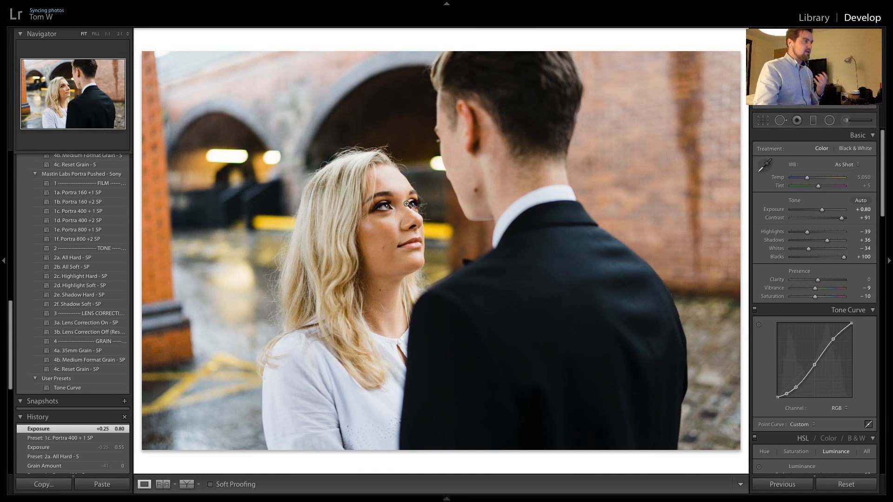
# Apply the Portra Pushed preset 2b. All Soft, set the exposure to +1.00 and inspect the woman's face at 1:1
pyautogui.click(84, 271)
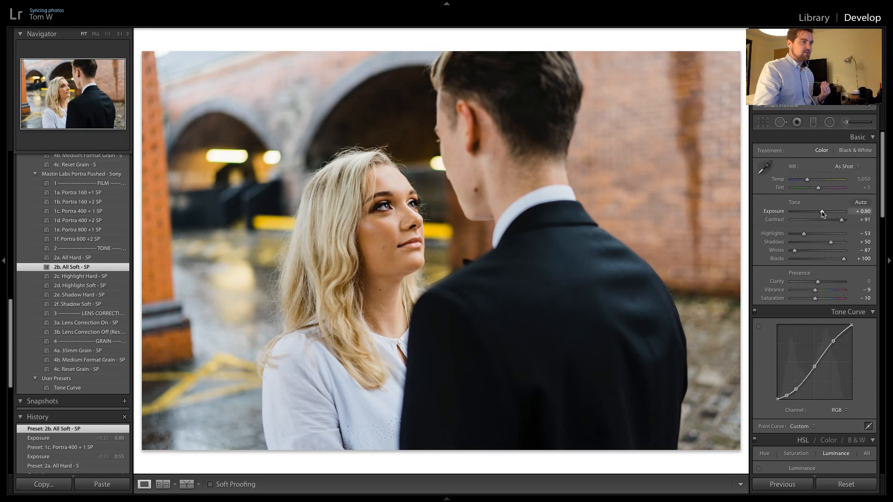
pyautogui.click(861, 212)
pyautogui.write('1.0')
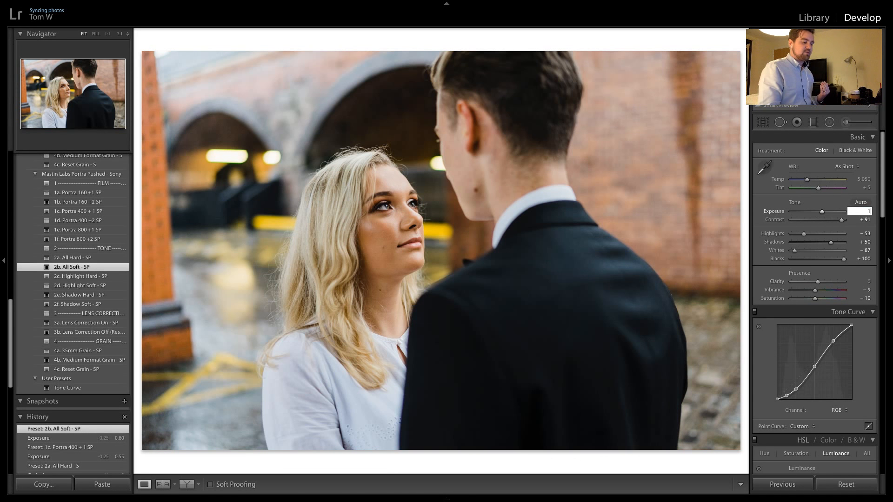
pyautogui.press('Return')
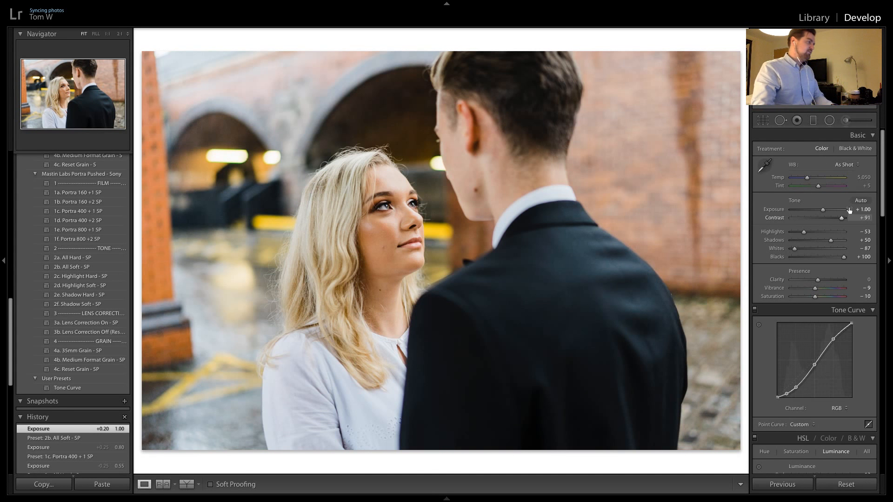
pyautogui.click(386, 271)
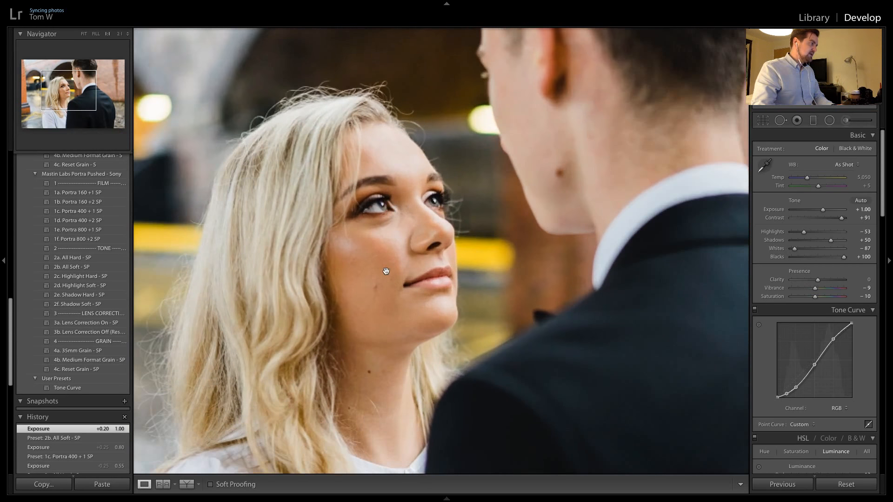
pyautogui.click(396, 270)
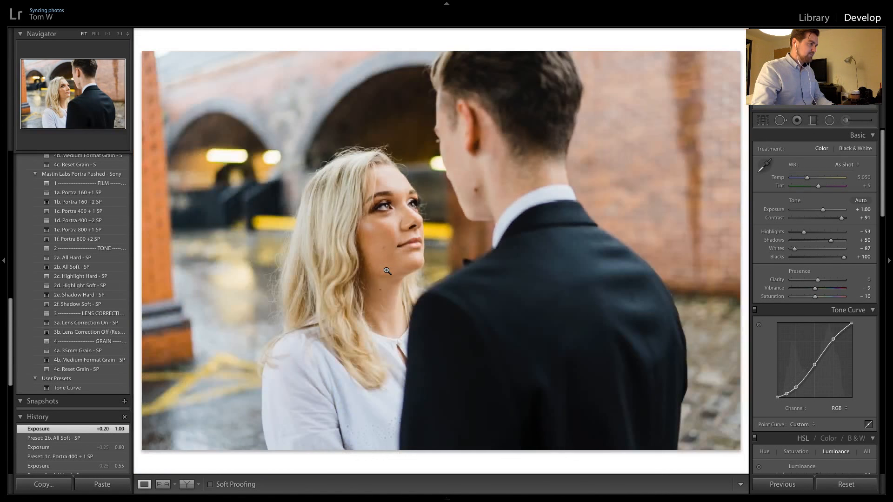
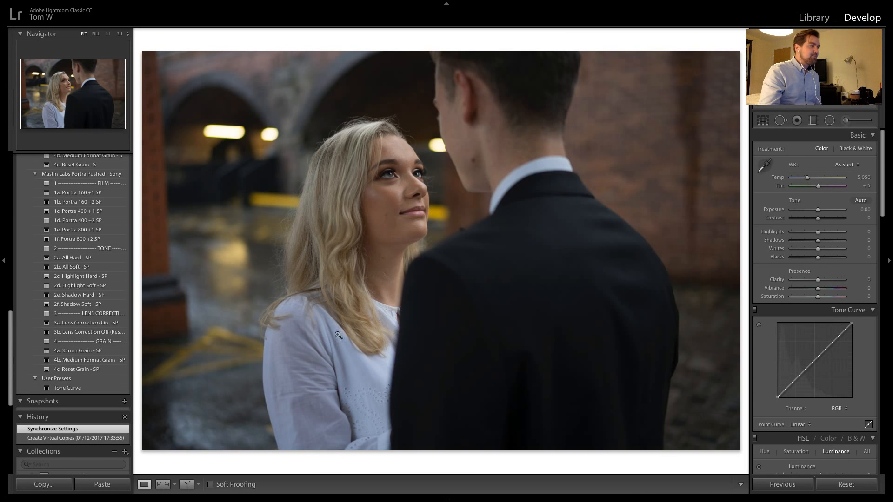
# Turn on soft proofing for the unedited arches photo and inspect the woman's face at 1:1
pyautogui.click(210, 484)
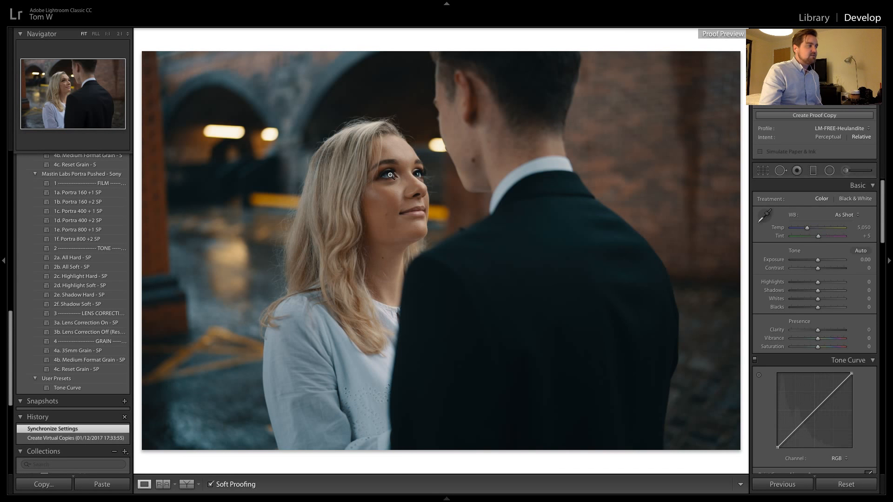
pyautogui.click(221, 487)
pyautogui.click(222, 487)
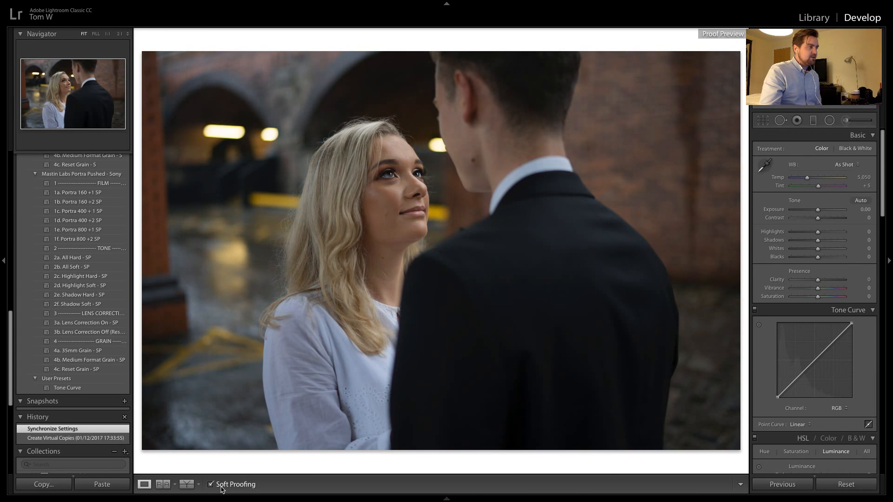
pyautogui.click(383, 177)
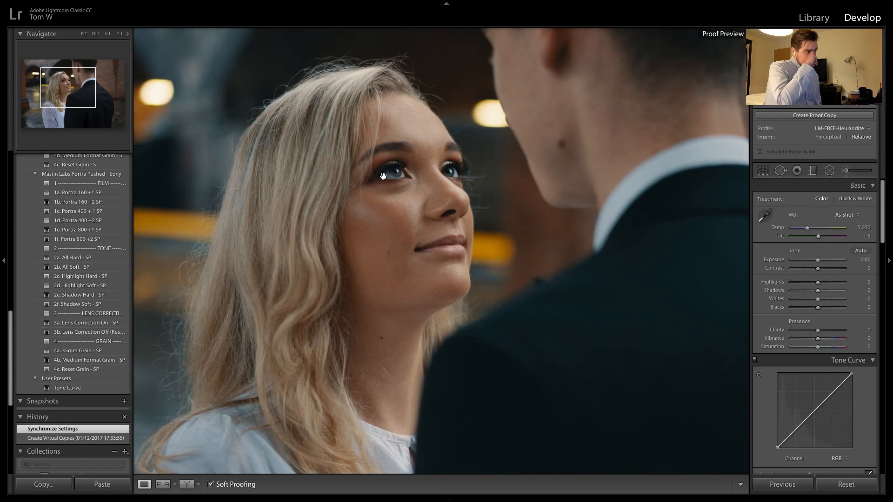
pyautogui.click(424, 120)
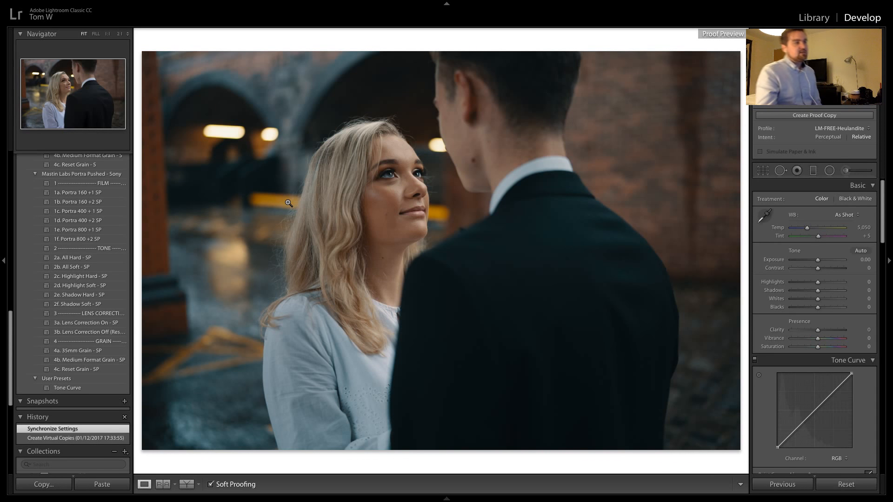
# Look through the available proof profiles, keep LM-FREE-Heulandite selected, and turn soft proofing off
pyautogui.click(851, 130)
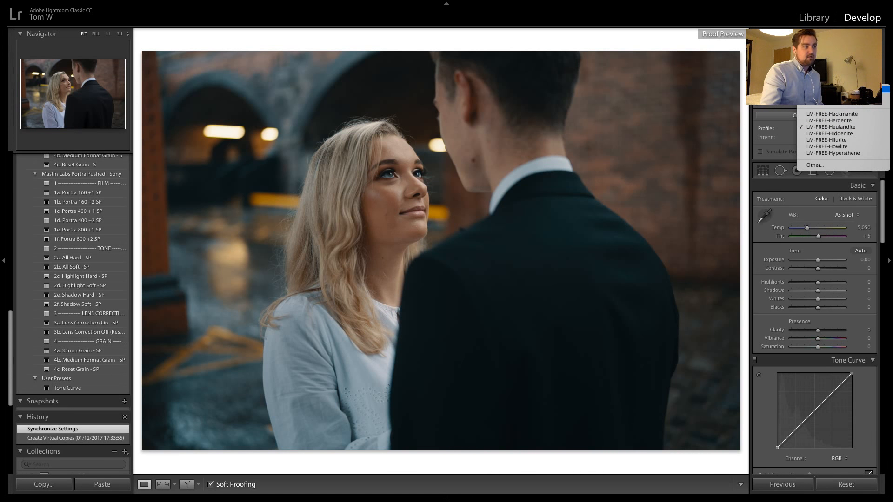
pyautogui.click(852, 128)
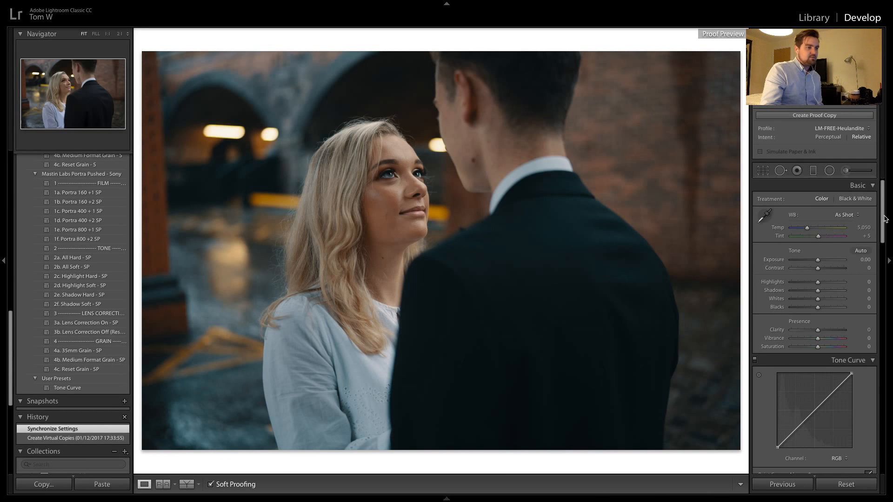
pyautogui.moveTo(885, 219)
pyautogui.mouseDown()
pyautogui.moveTo(885, 295)
pyautogui.moveTo(890, 213)
pyautogui.moveTo(878, 348)
pyautogui.moveTo(885, 474)
pyautogui.moveTo(883, 203)
pyautogui.mouseUp()
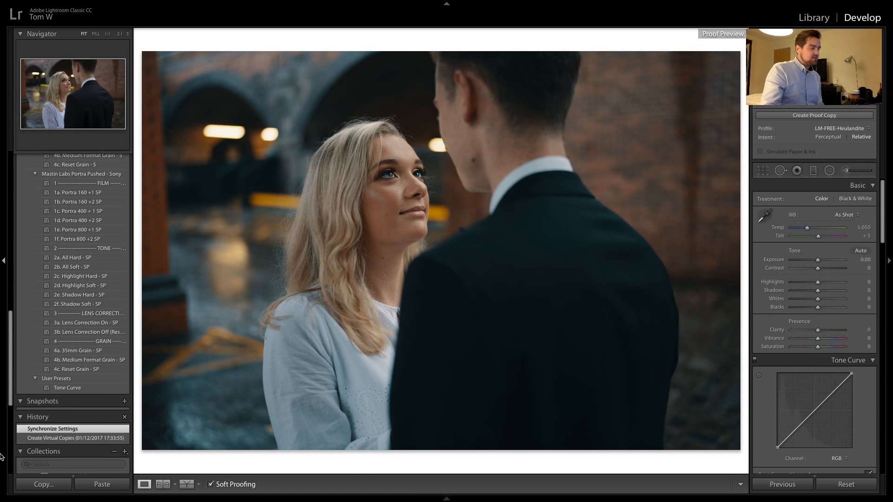
pyautogui.click(216, 484)
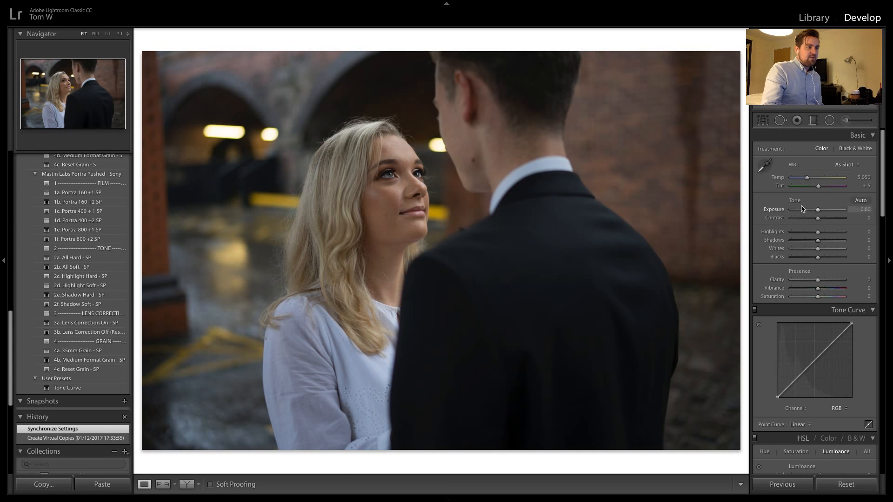
# Try an exposure of +0.70 with soft proofing switched on and off, and reset the exposure to 0.00
pyautogui.moveTo(817, 210); pyautogui.dragTo(822, 214)
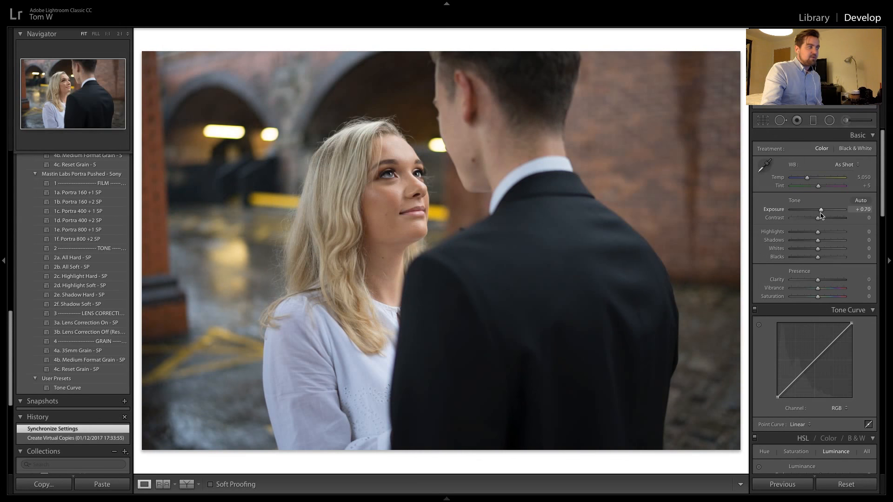
pyautogui.click(210, 486)
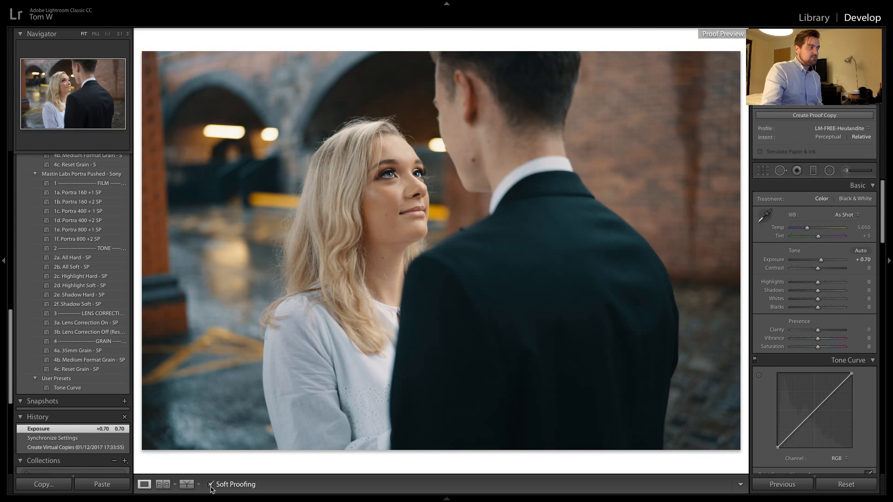
pyautogui.click(210, 486)
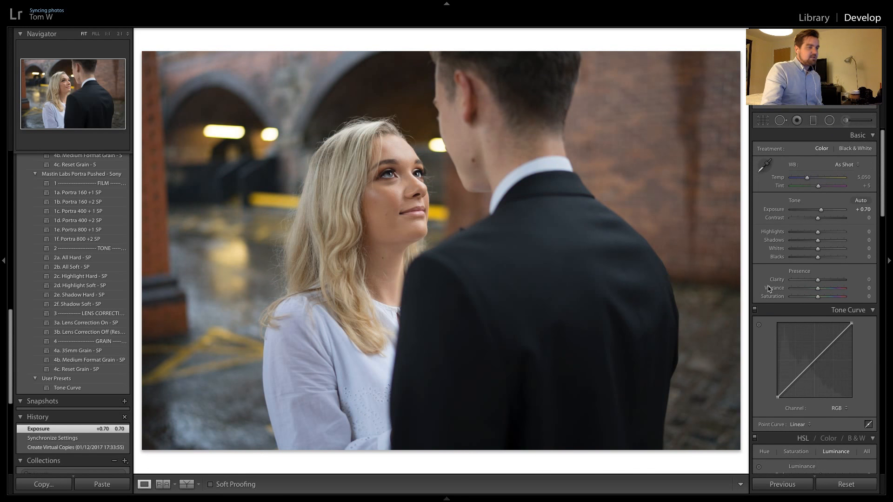
pyautogui.doubleClick(822, 212)
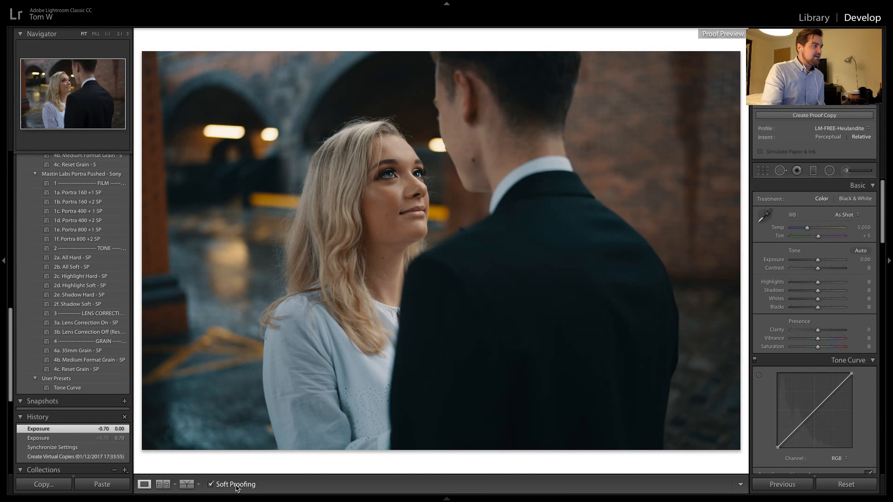
# Compare the unedited photo with and without its soft proof, leaving soft proofing off
pyautogui.click(235, 485)
pyautogui.click(236, 485)
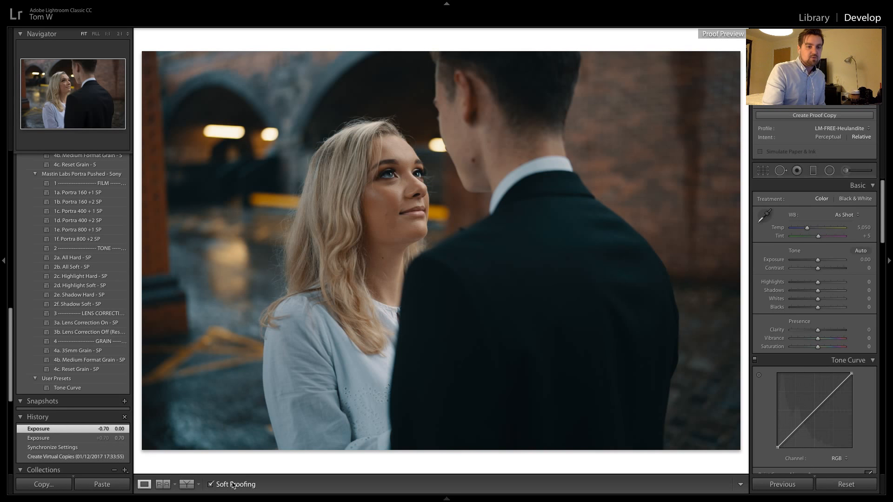
pyautogui.click(233, 485)
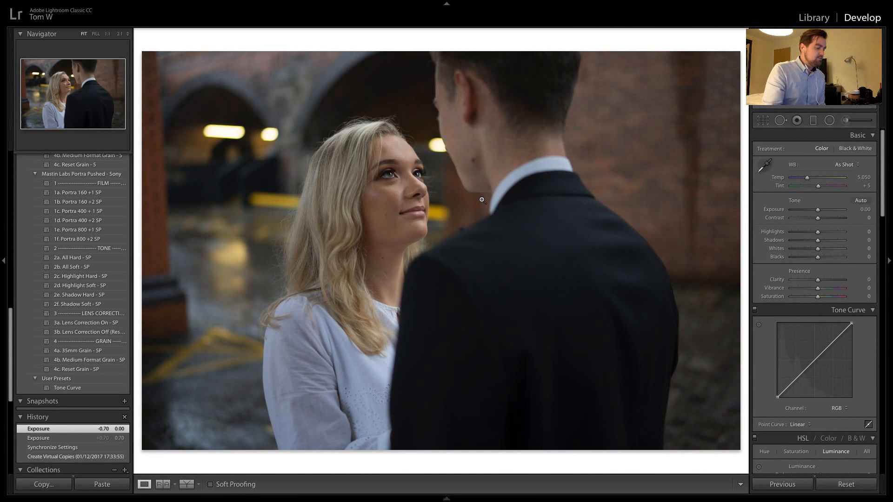
# Apply the neighbouring edited photo's settings to the dark arches photo and lower its exposure to +0.75
pyautogui.press('Right')
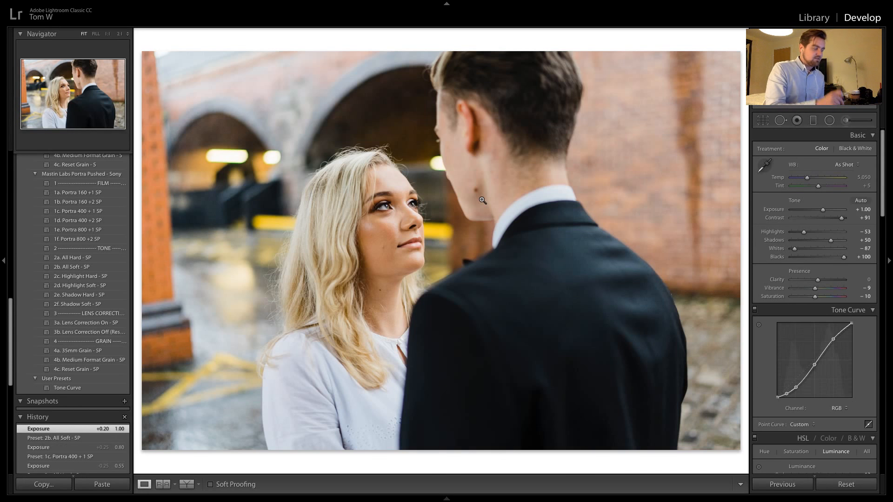
pyautogui.press('Left')
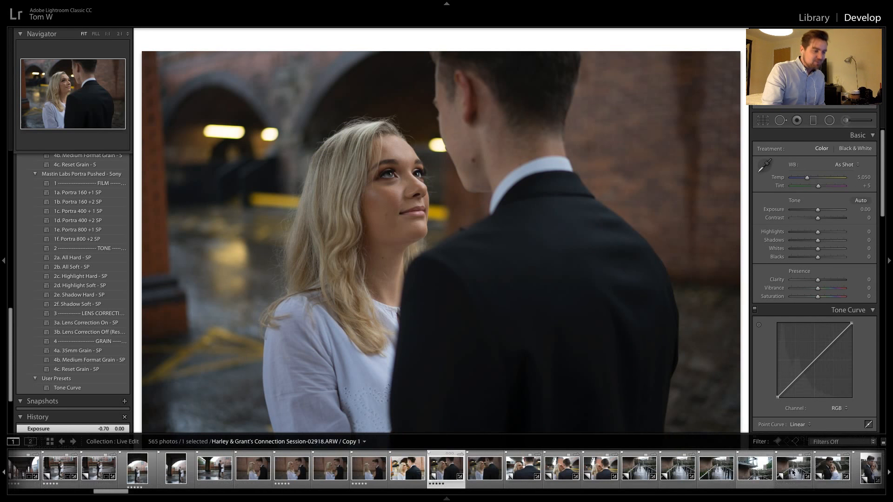
pyautogui.click(782, 484)
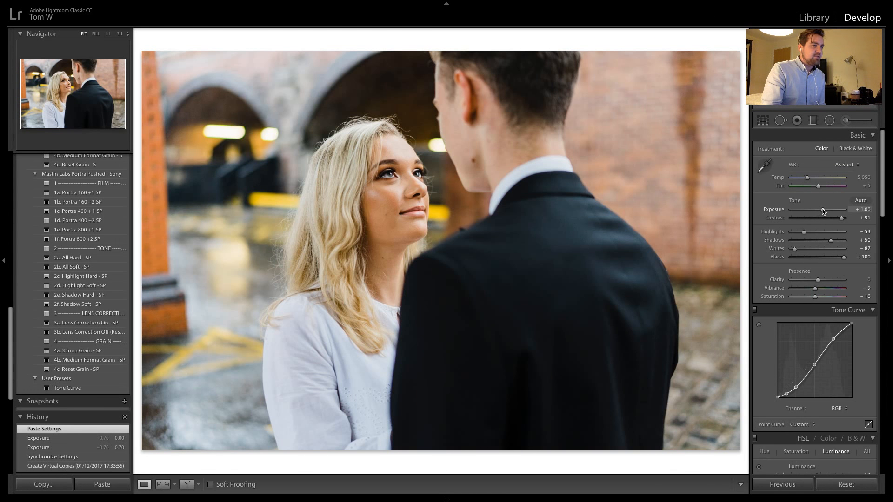
pyautogui.moveTo(823, 211); pyautogui.dragTo(822, 212)
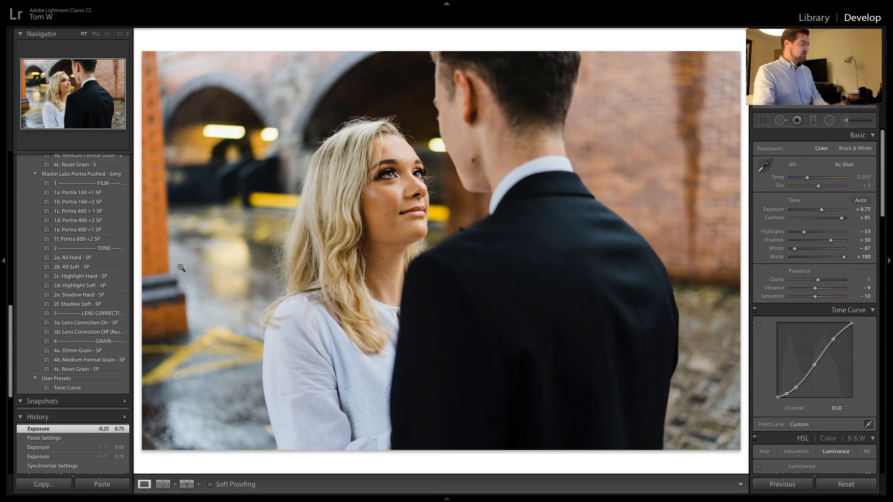
# Apply the Mastin Labs Portra preset 1a. Portra 400 to the photo and lower the exposure to +0.20
pyautogui.scroll(10, 69, 255)
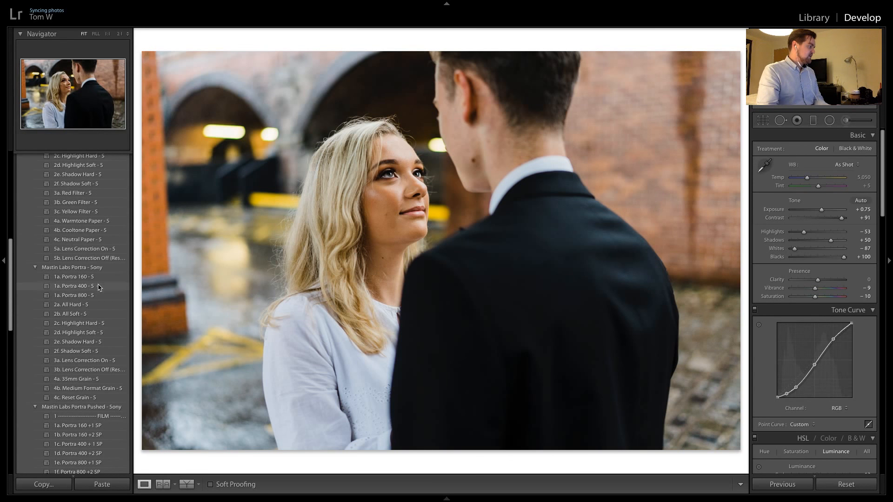
pyautogui.click(98, 286)
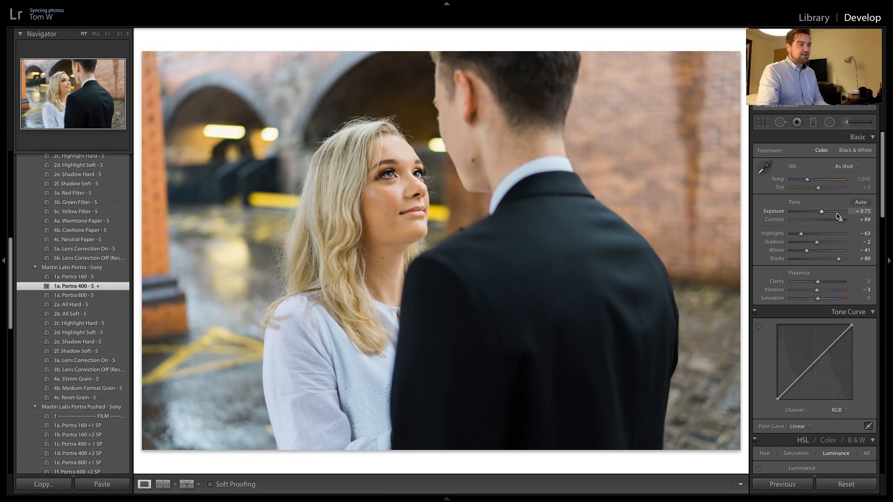
pyautogui.moveTo(821, 212); pyautogui.dragTo(820, 215)
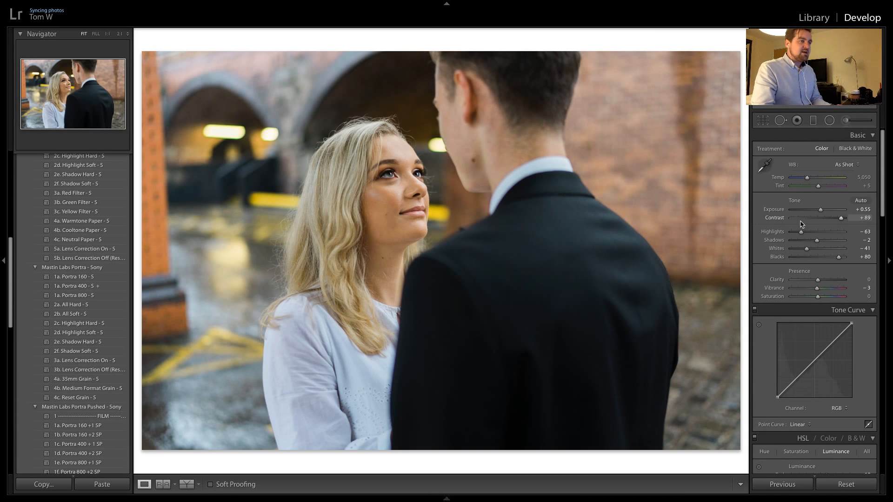
pyautogui.moveTo(820, 210); pyautogui.dragTo(820, 213)
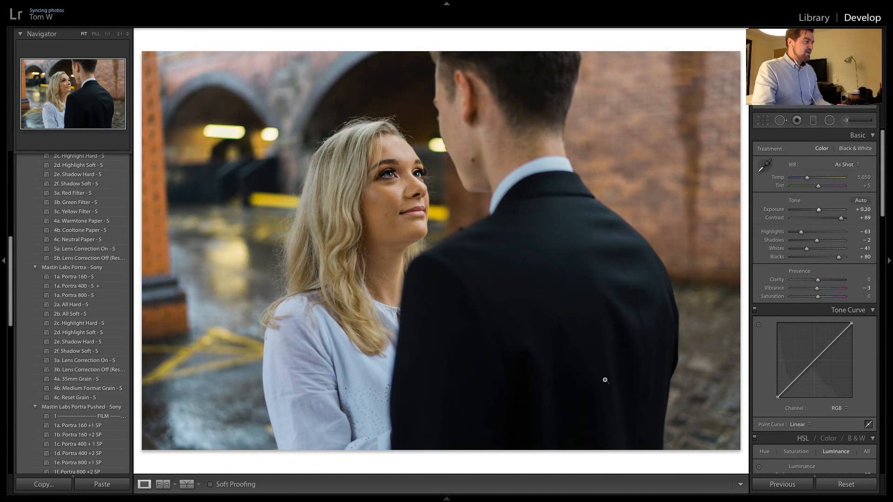
# Apply these Portra 400 settings to the neighbouring brighter arches photo, and set the first photo's exposure to +0.35
pyautogui.press('Right')
pyautogui.click(782, 484)
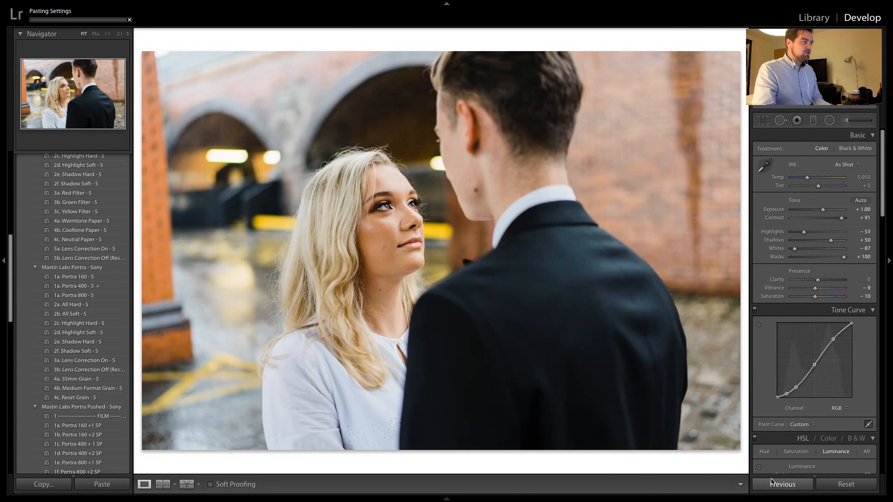
pyautogui.press('Right')
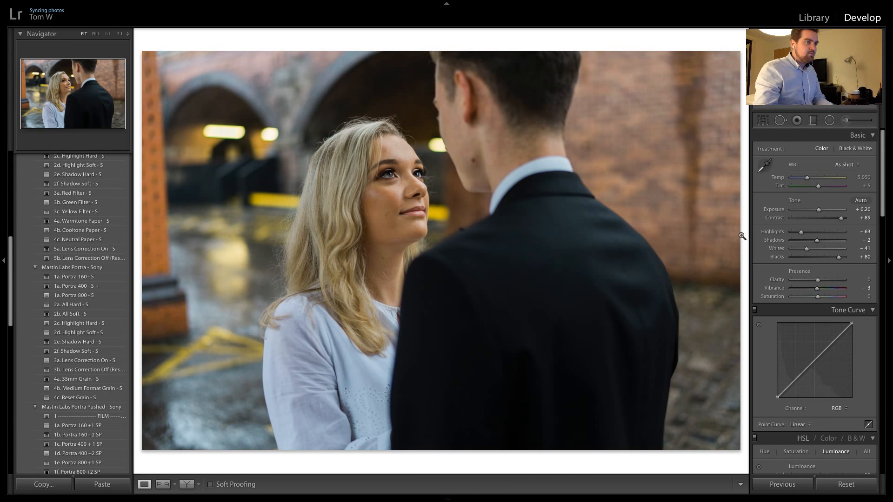
pyautogui.click(866, 213)
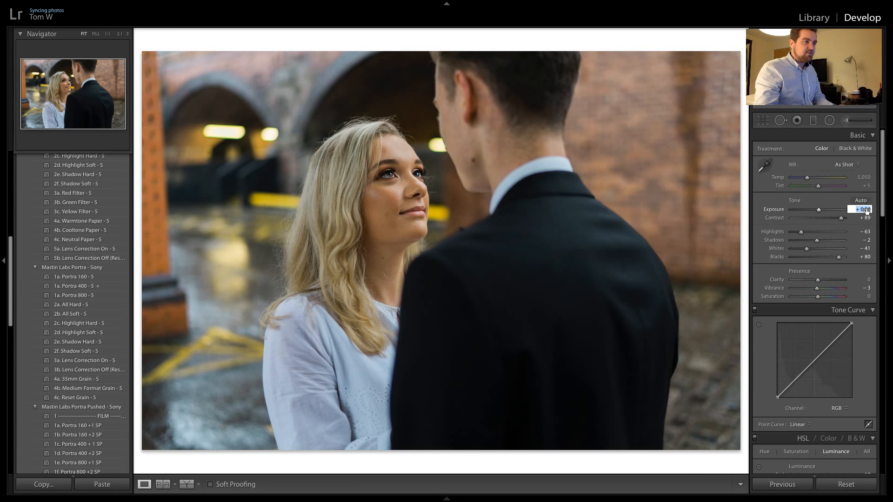
pyautogui.write('0.35')
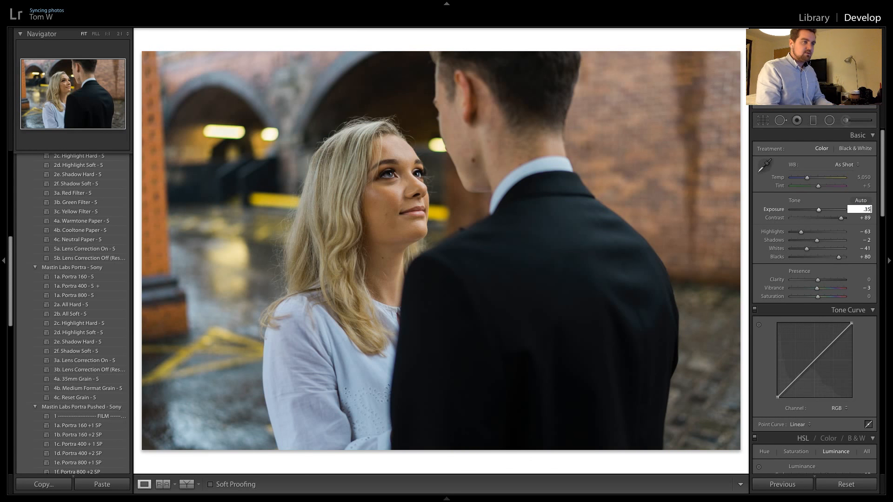
pyautogui.press('Return')
# Apply the previous photo's settings to the next unedited arches photo of the woman smiling up at the man
pyautogui.press('Right')
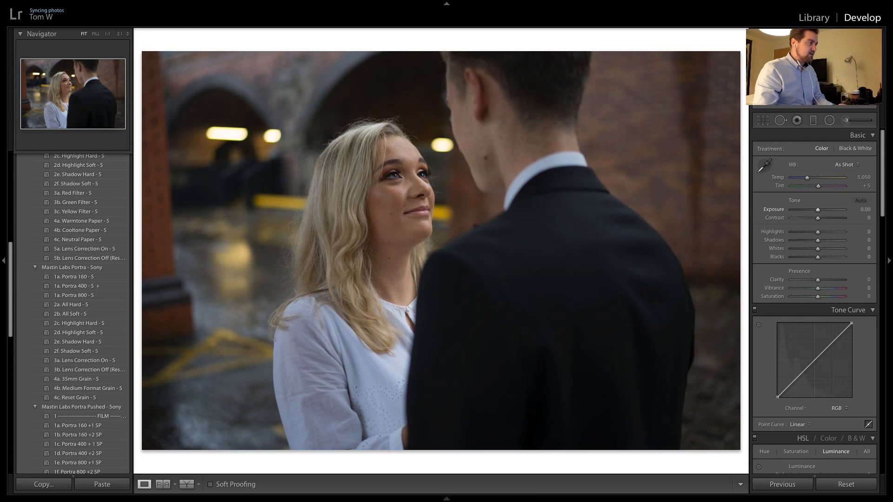
pyautogui.moveTo(790, 497)
pyautogui.click(793, 468)
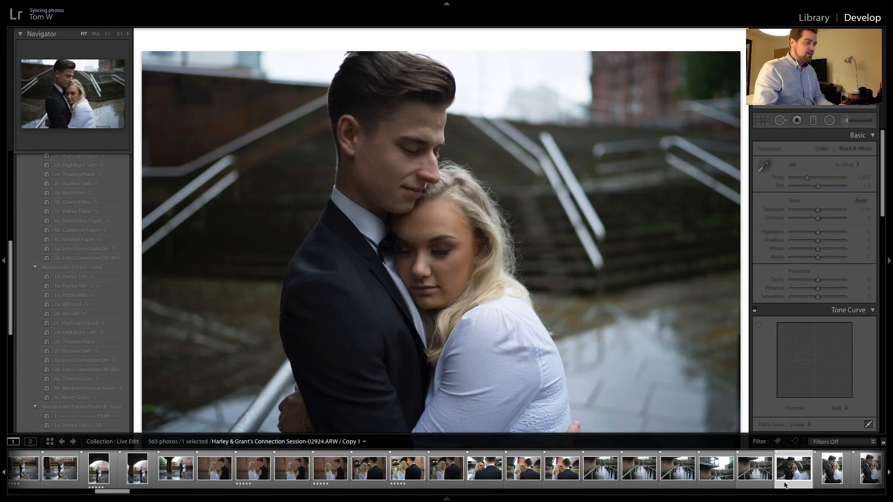
pyautogui.moveTo(516, 497)
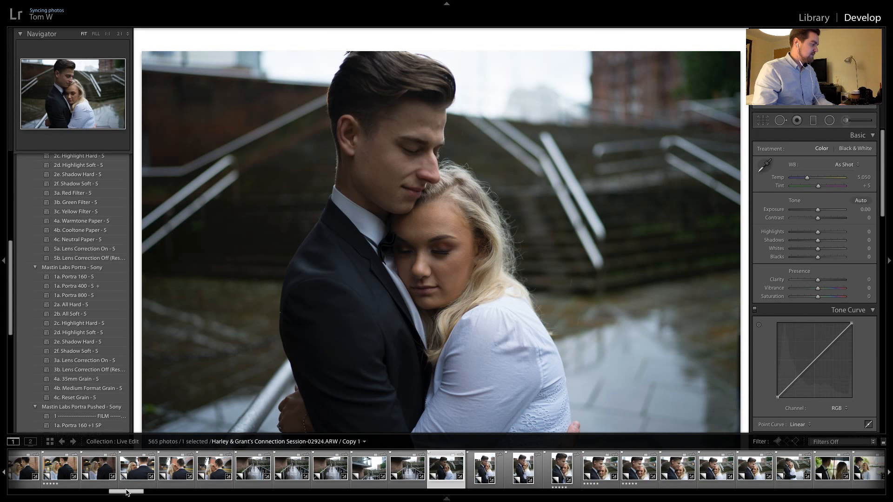
pyautogui.moveTo(125, 492); pyautogui.dragTo(109, 491)
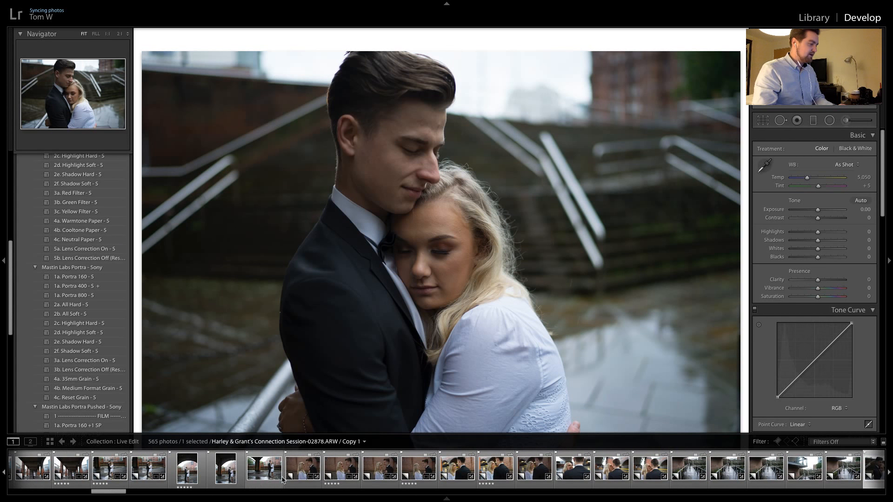
pyautogui.click(496, 468)
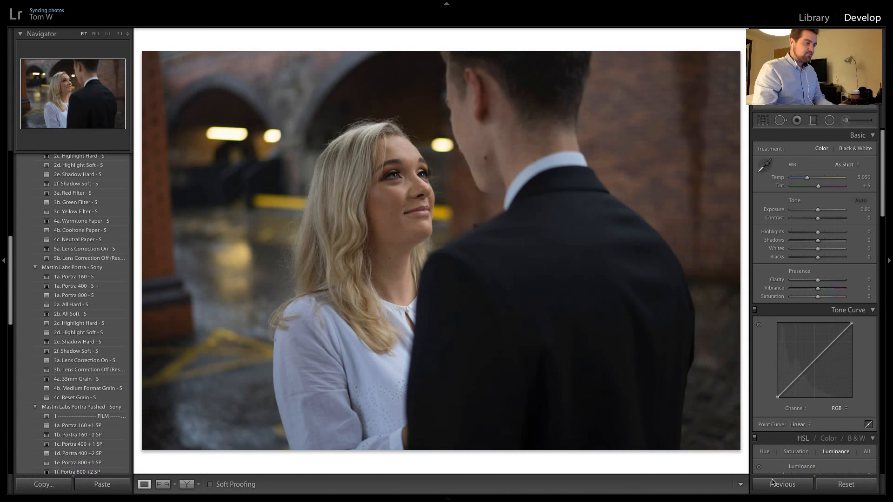
pyautogui.click(772, 483)
# Apply the previous settings to the over-the-shoulder photo, reset its exposure to 0.00 and check the woman's face at 1:1
pyautogui.press('Right')
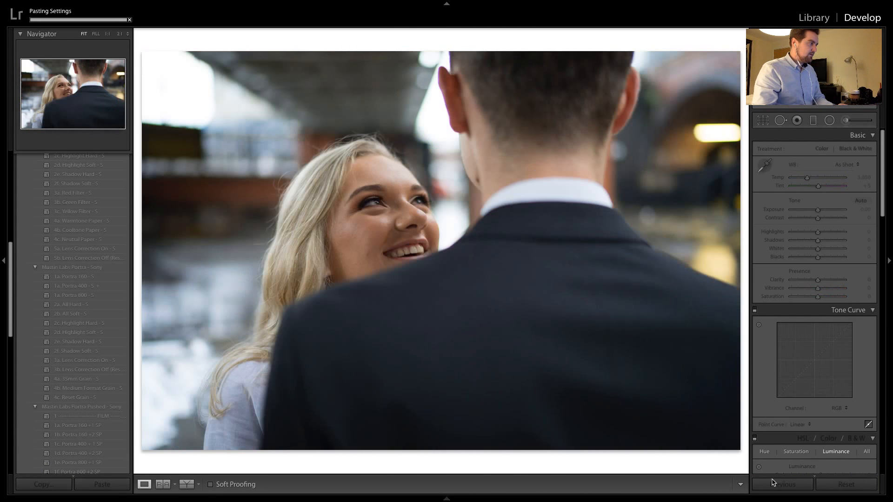
pyautogui.click(773, 483)
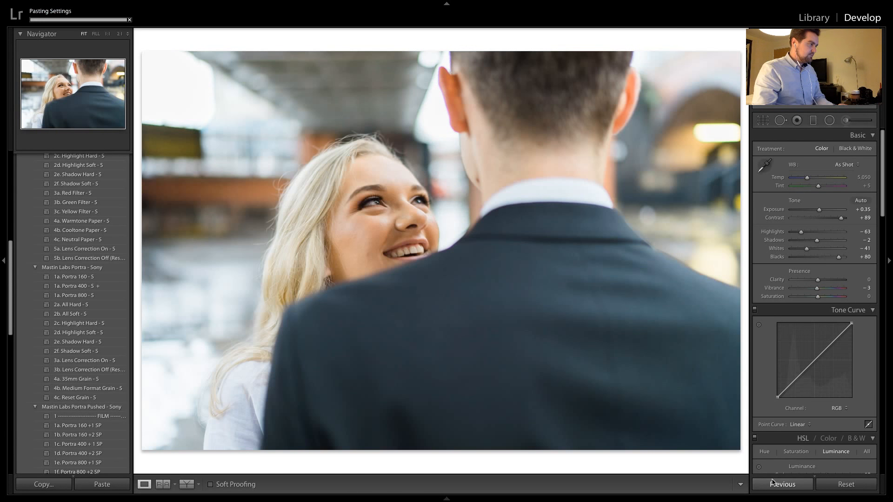
pyautogui.doubleClick(819, 211)
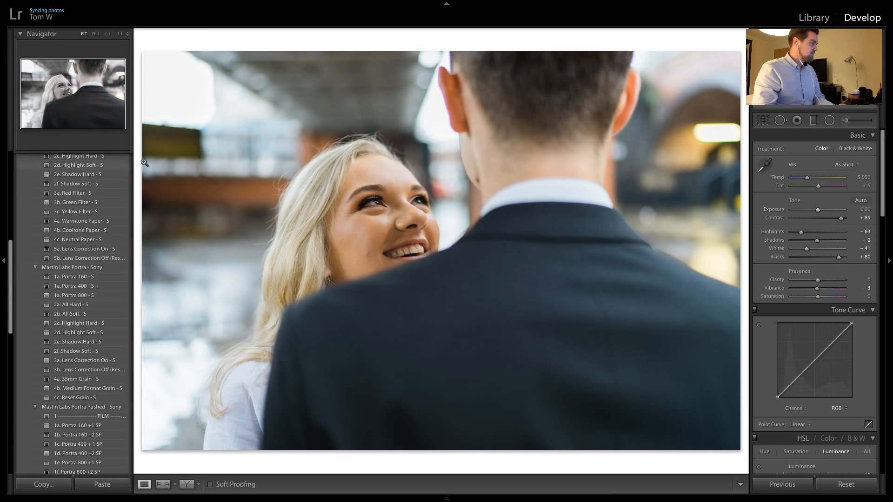
pyautogui.click(382, 196)
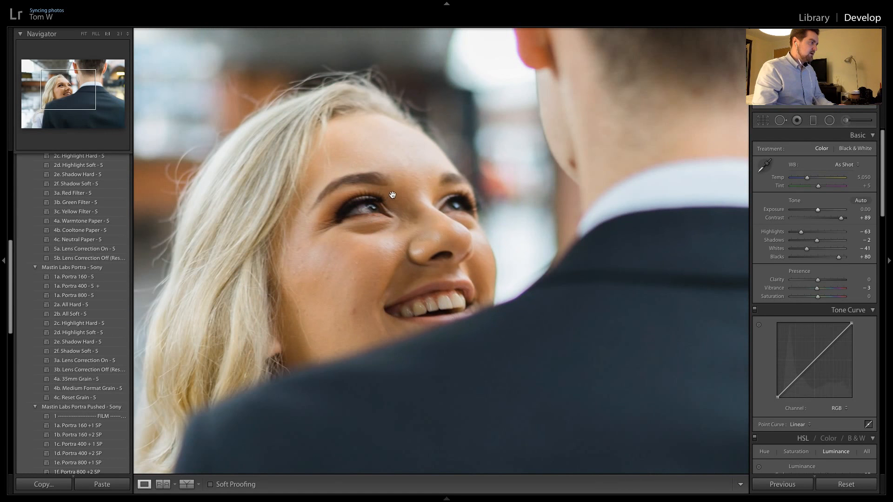
pyautogui.moveTo(351, 269); pyautogui.dragTo(429, 254)
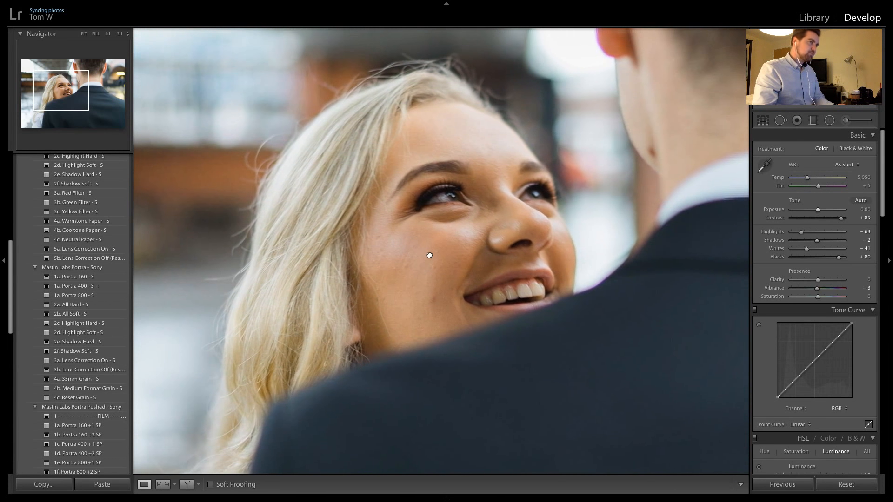
# Convert the over-the-shoulder photo to black and white with the Mastin Labs Ilford BW preset 1c. Delta 3200 Medium Format and inspect the woman's face at 1:1
pyautogui.moveTo(403, 149); pyautogui.dragTo(452, 104)
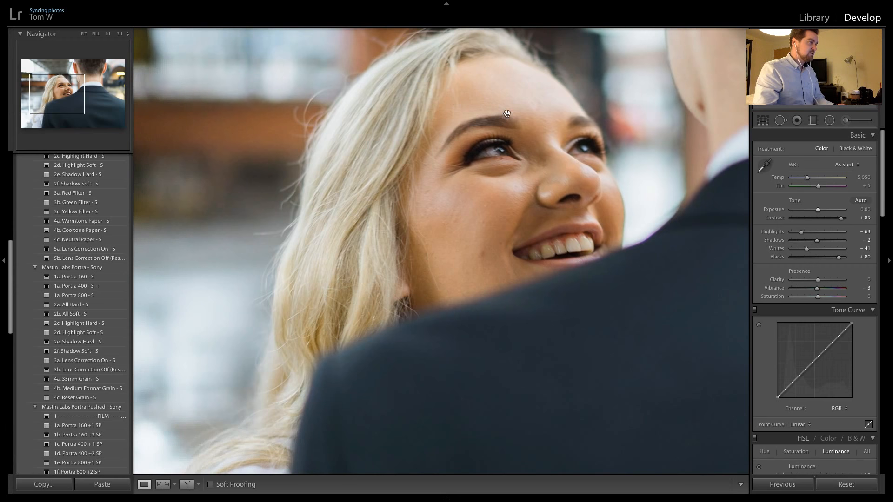
pyautogui.click(552, 146)
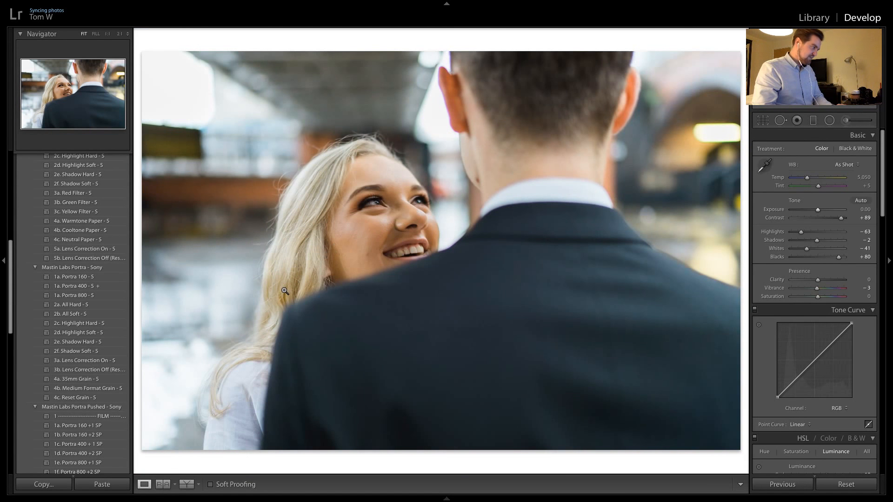
pyautogui.click(286, 299)
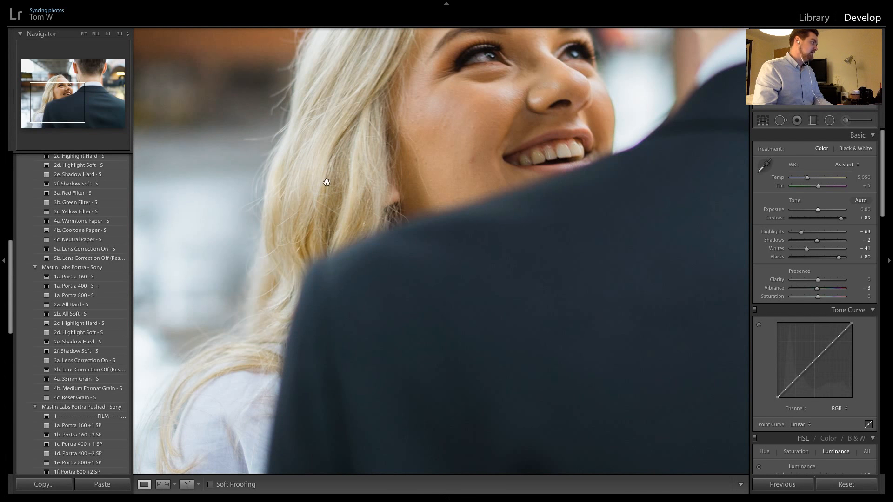
pyautogui.click(445, 76)
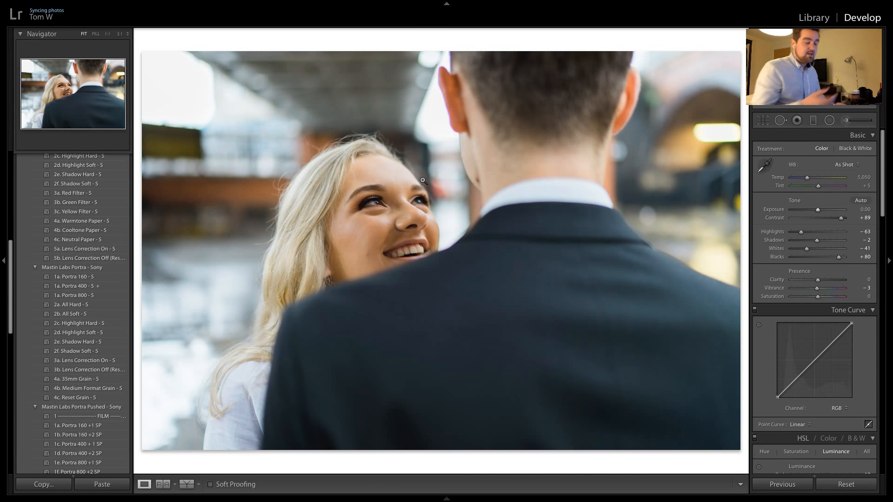
pyautogui.scroll(5, 99, 251)
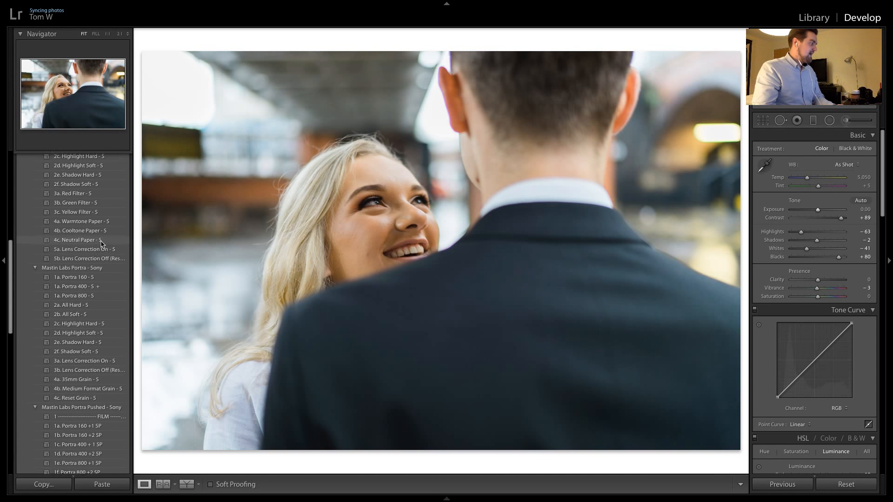
pyautogui.scroll(3, 97, 255)
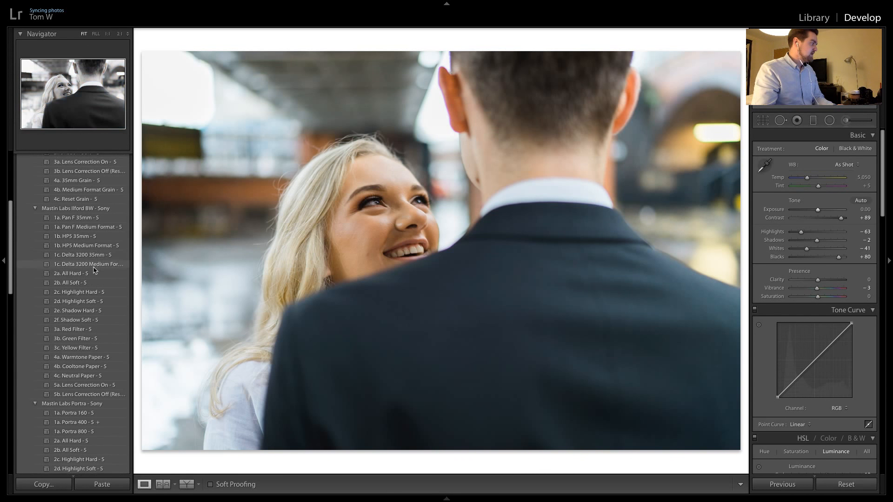
pyautogui.click(94, 265)
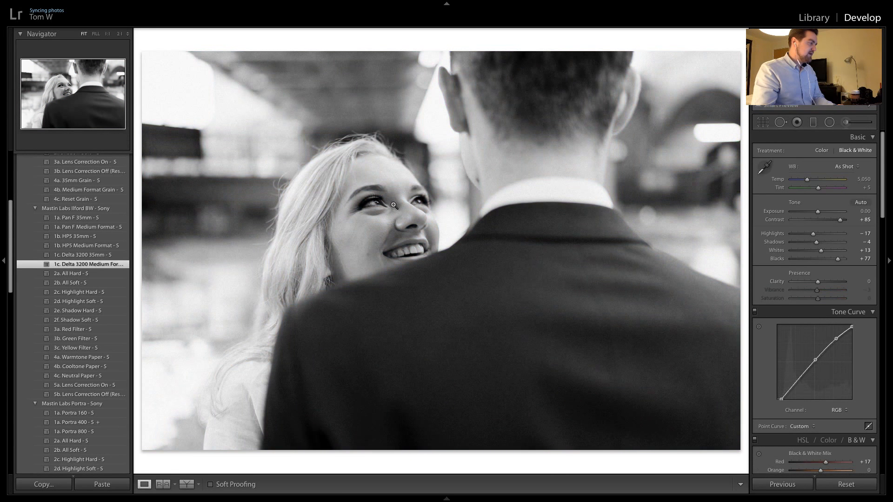
pyautogui.click(386, 207)
pyautogui.moveTo(314, 247); pyautogui.dragTo(469, 155)
pyautogui.moveTo(408, 149); pyautogui.dragTo(384, 322)
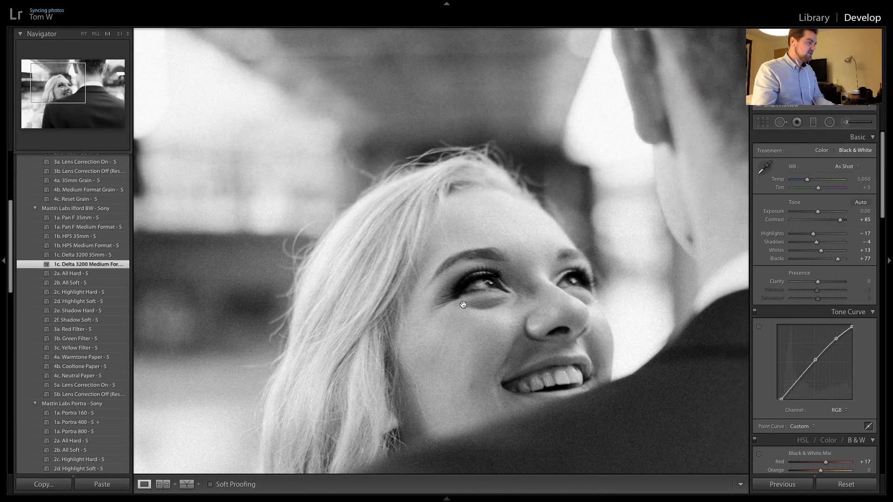
pyautogui.moveTo(466, 303); pyautogui.dragTo(421, 206)
pyautogui.click(460, 182)
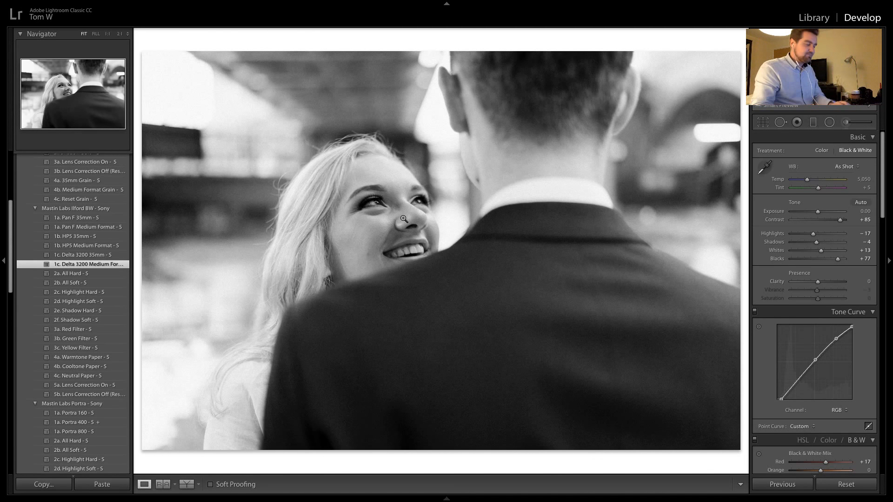
# Apply the previous black-and-white settings to the following two photos of the woman kissing the man's cheek
pyautogui.press('Right')
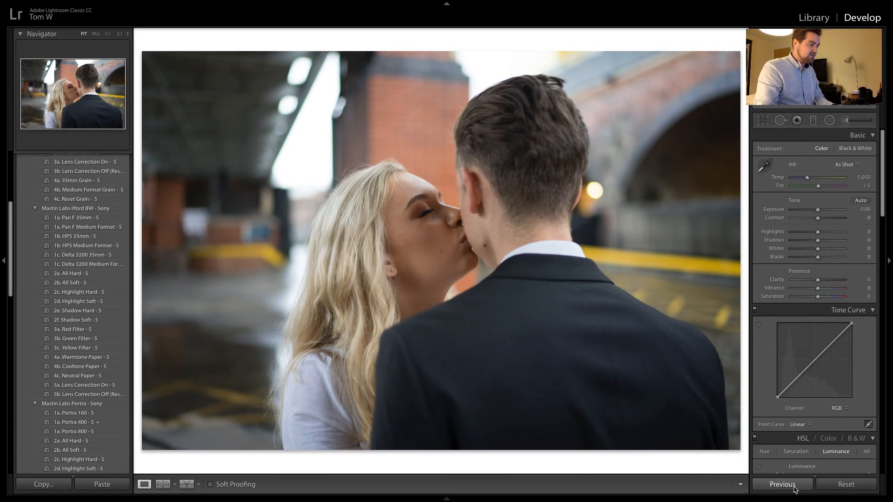
pyautogui.click(415, 217)
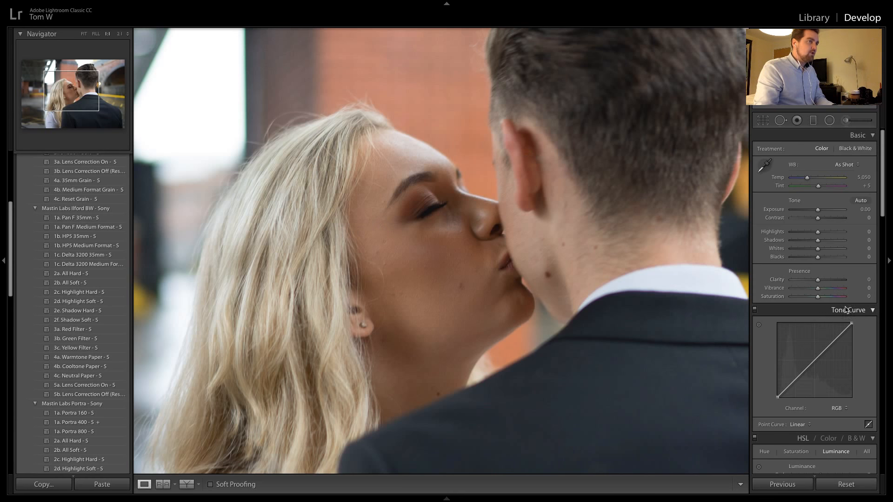
pyautogui.click(783, 485)
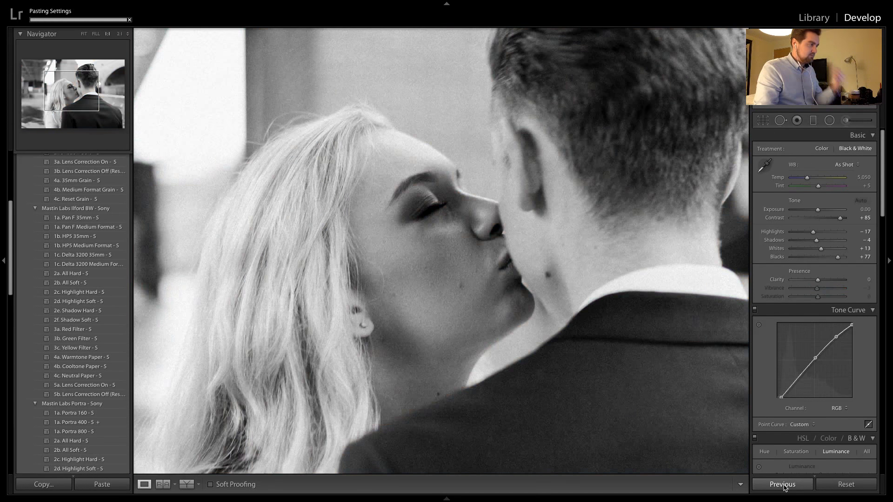
pyautogui.click(591, 347)
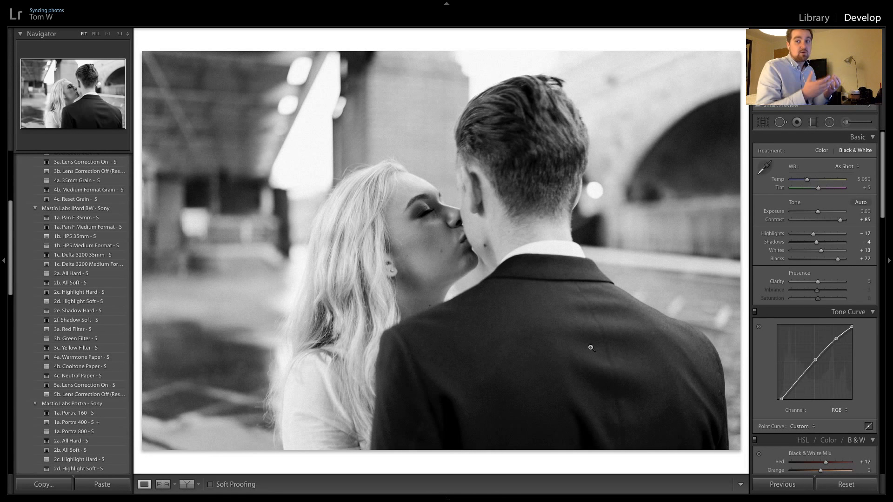
pyautogui.press('Right')
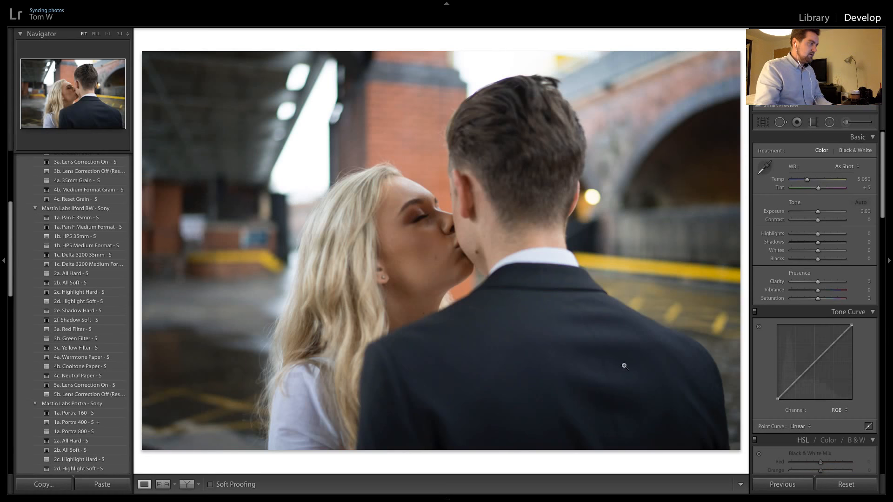
pyautogui.click(781, 485)
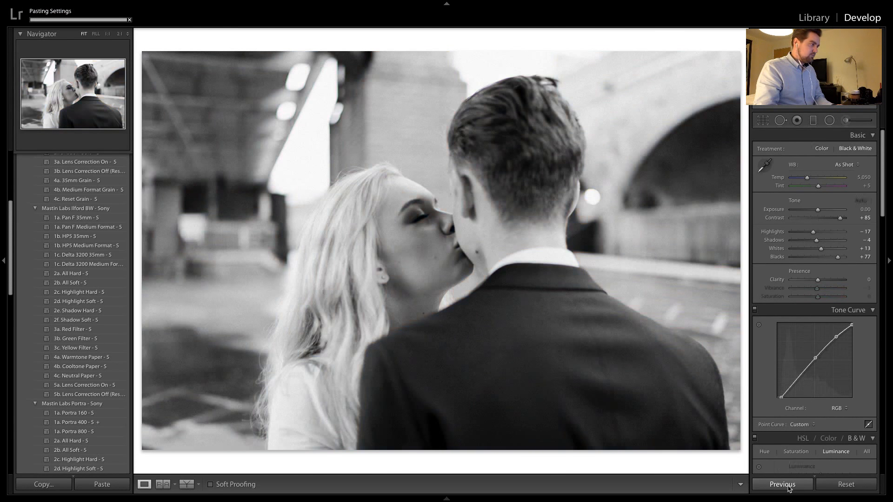
# Go to the unedited photo of the couple under the umbrella on the bridge and examine the couple and the sky at 1:1
pyautogui.press('Right')
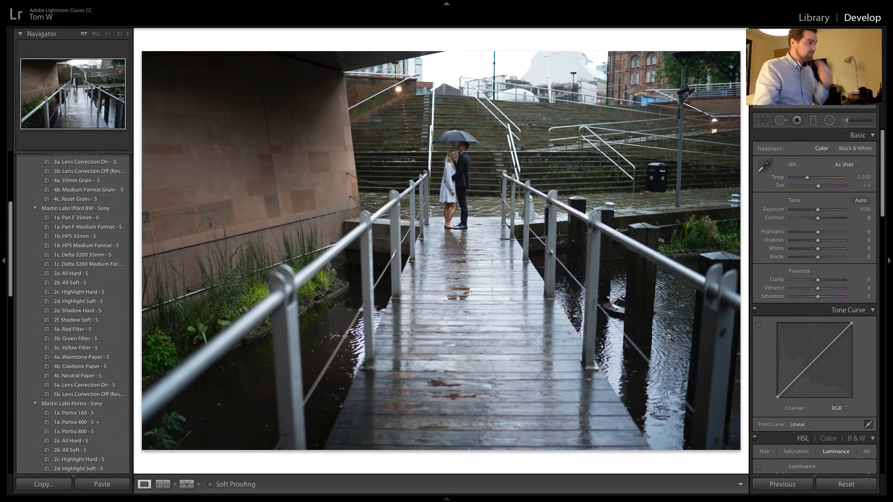
pyautogui.click(510, 149)
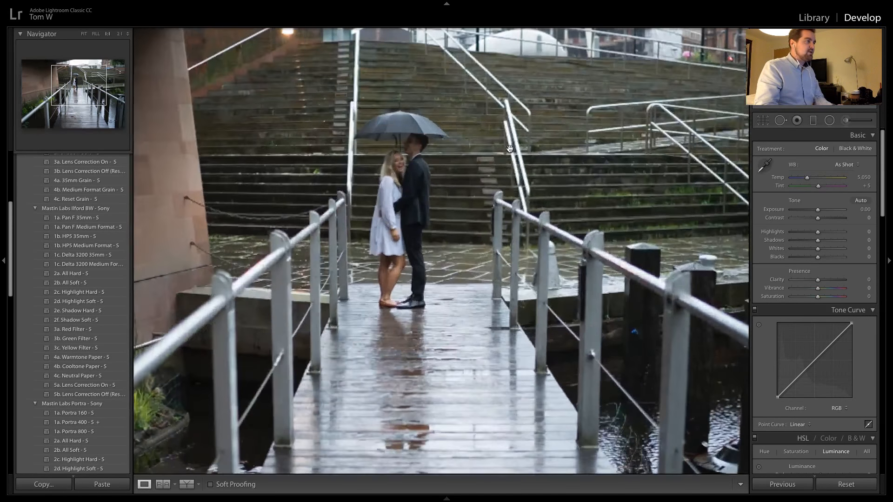
pyautogui.click(510, 149)
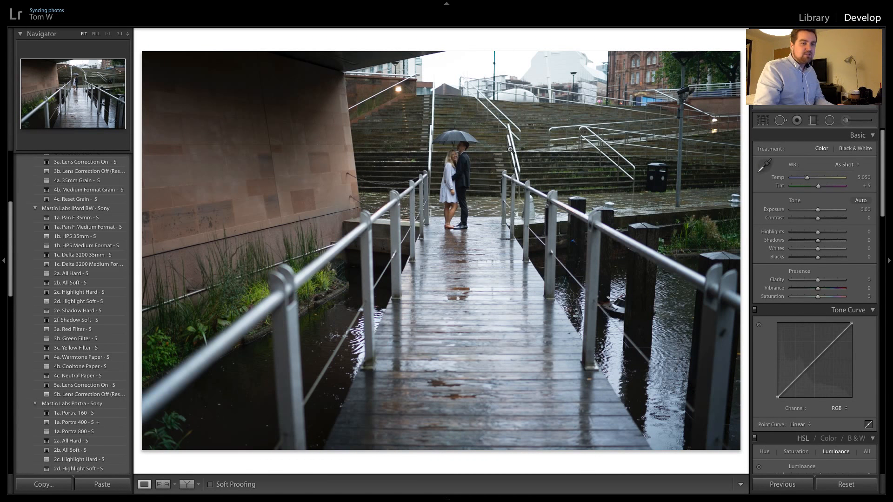
pyautogui.click(529, 60)
pyautogui.moveTo(529, 61); pyautogui.dragTo(508, 160)
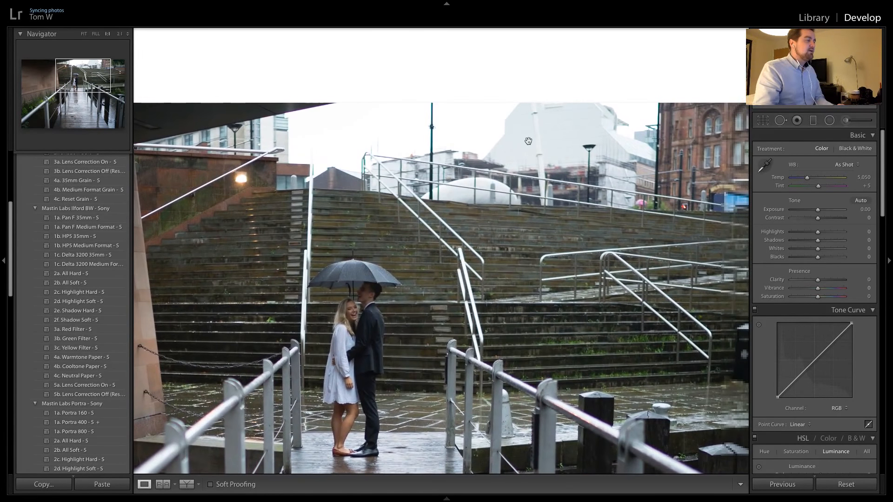
pyautogui.click(506, 204)
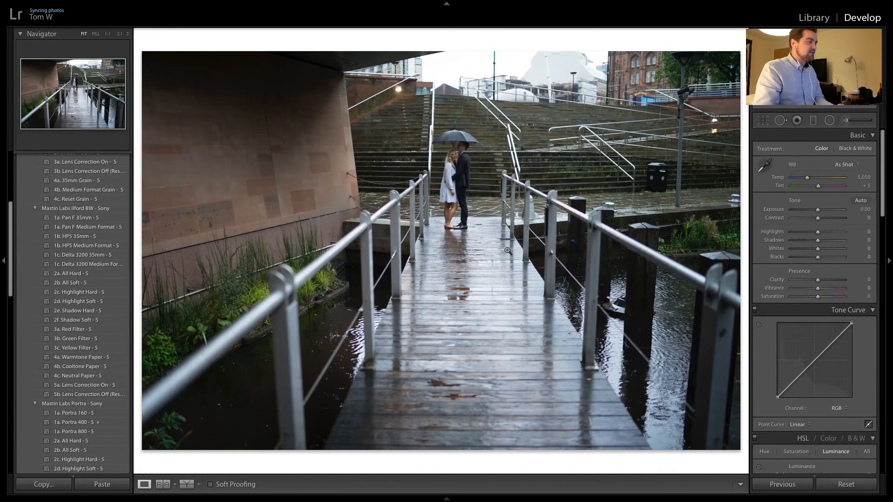
pyautogui.click(454, 160)
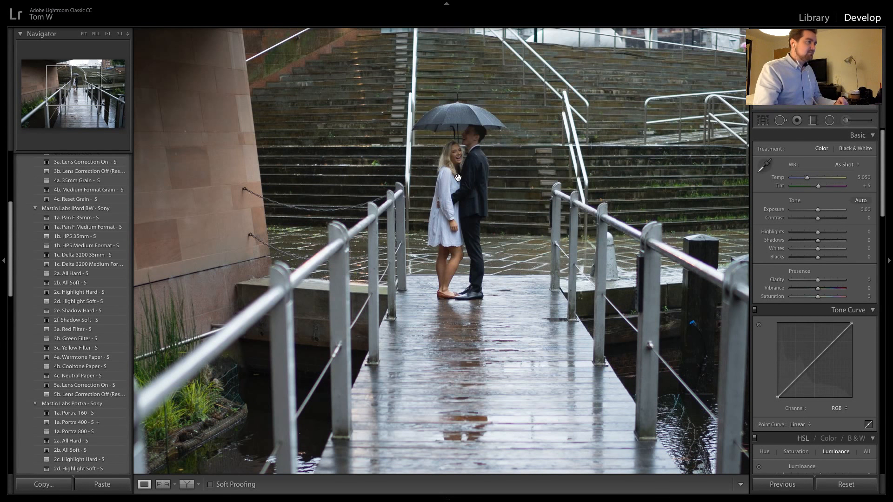
pyautogui.click(458, 177)
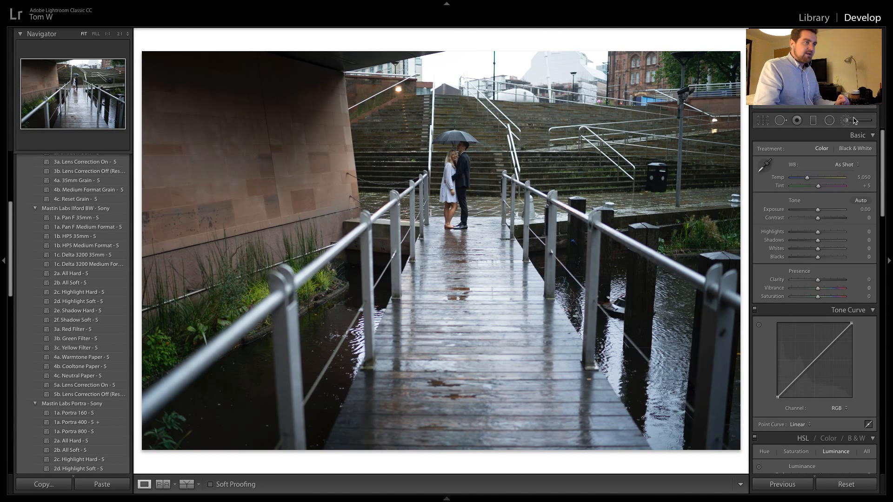
# Add a diagonal graduated filter over the right side of the bridge photo and set its exposure to −4.00
pyautogui.click(813, 122)
pyautogui.moveTo(687, 250); pyautogui.dragTo(525, 119)
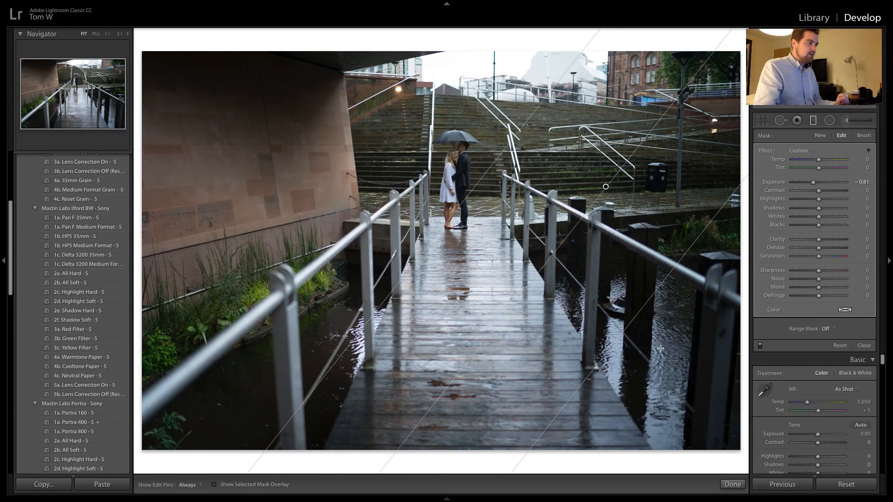
pyautogui.moveTo(642, 315); pyautogui.dragTo(581, 267)
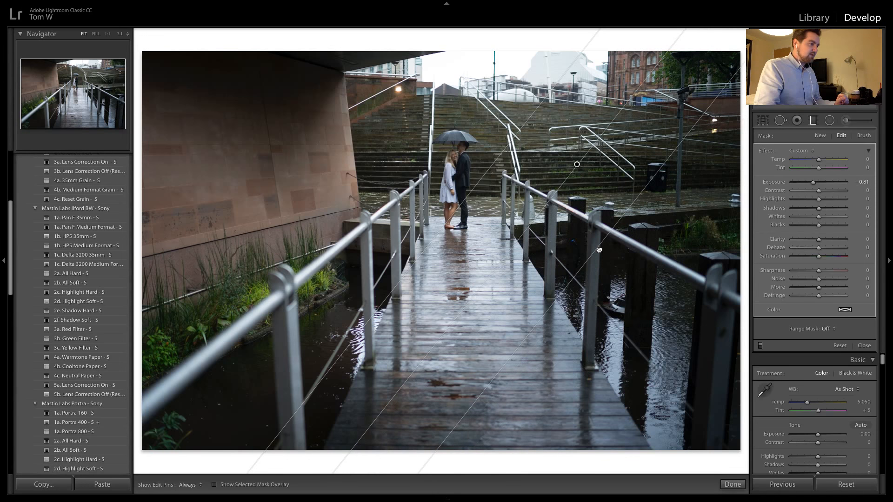
pyautogui.moveTo(482, 178); pyautogui.dragTo(486, 181)
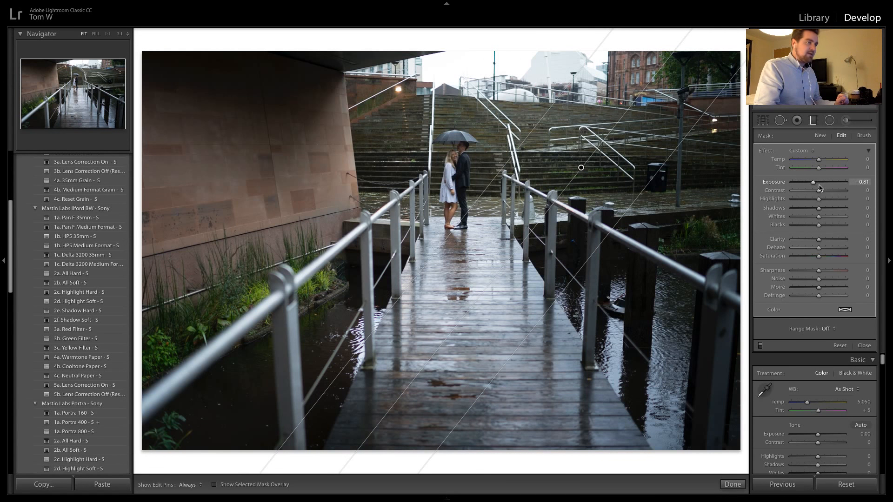
pyautogui.moveTo(813, 183); pyautogui.dragTo(791, 183)
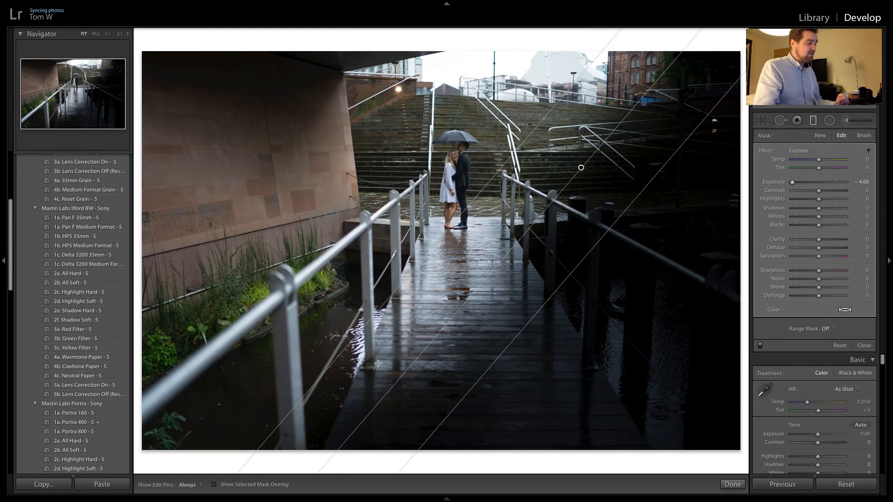
# Add another graduated filter over the photo's lower left side with exposure −0.48, highlights −48 and whites −61
pyautogui.moveTo(263, 396)
pyautogui.mouseDown()
pyautogui.moveTo(386, 230)
pyautogui.moveTo(464, 172)
pyautogui.mouseUp()
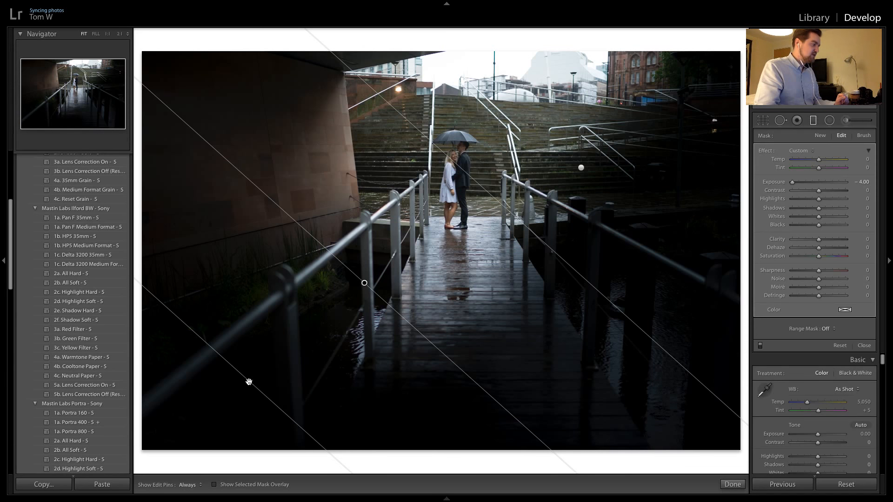
pyautogui.moveTo(247, 380); pyautogui.dragTo(354, 312)
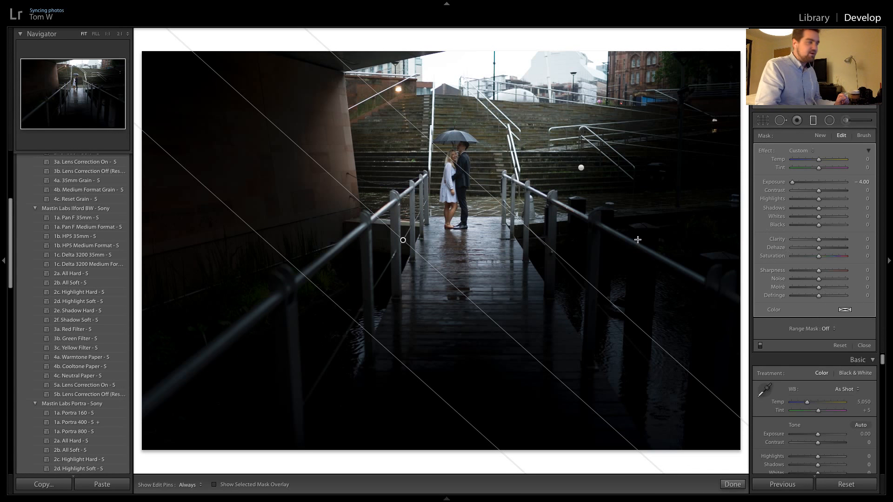
pyautogui.moveTo(801, 189); pyautogui.dragTo(805, 218)
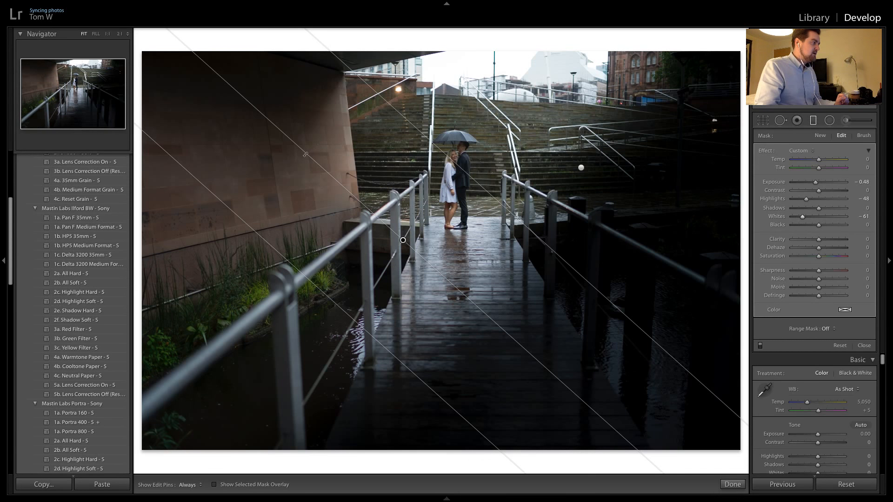
# Rotate the left graduated filter steeper, narrow its transition beside the couple and reset its exposure to 0.00
pyautogui.moveTo(306, 155); pyautogui.dragTo(390, 117)
pyautogui.moveTo(497, 163); pyautogui.dragTo(456, 169)
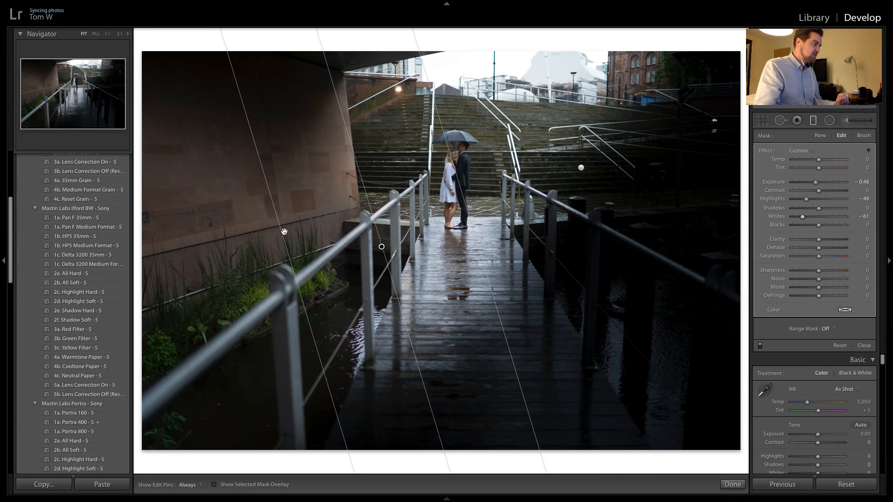
pyautogui.moveTo(282, 232); pyautogui.dragTo(356, 216)
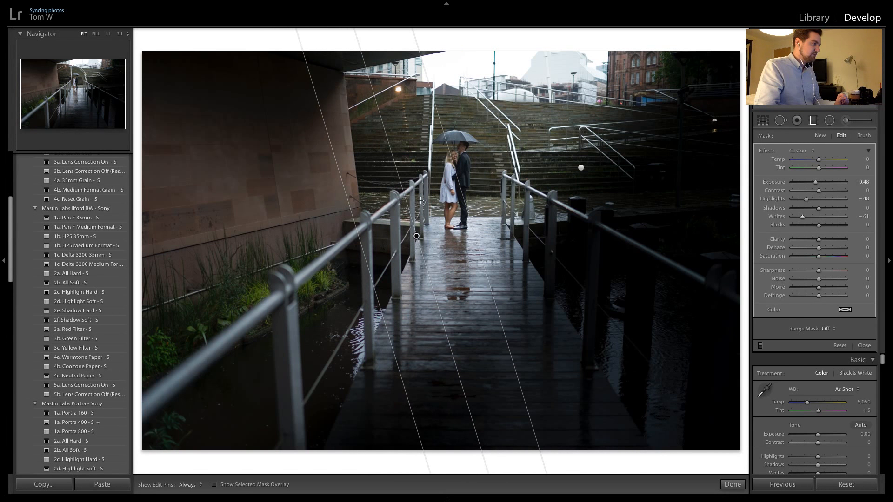
pyautogui.moveTo(463, 187); pyautogui.dragTo(476, 190)
pyautogui.doubleClick(817, 182)
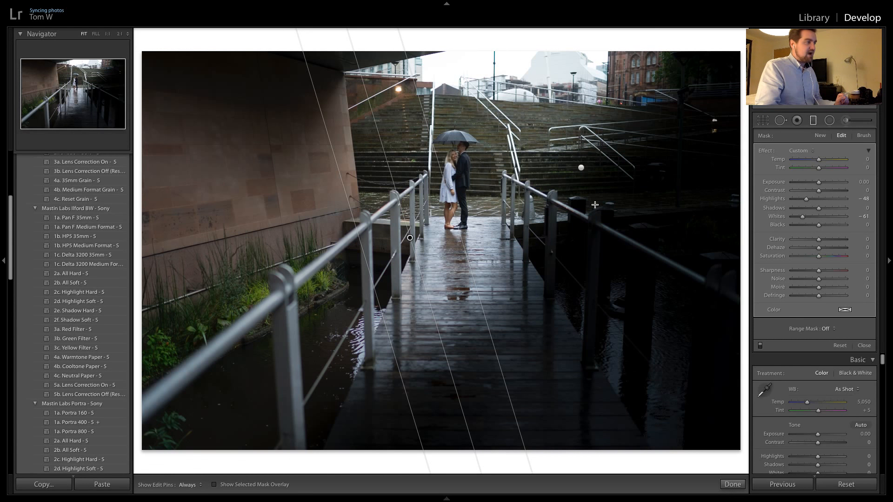
# Rotate the right-hand graduated filter, then delete it and select the remaining left-hand filter
pyautogui.click(581, 167)
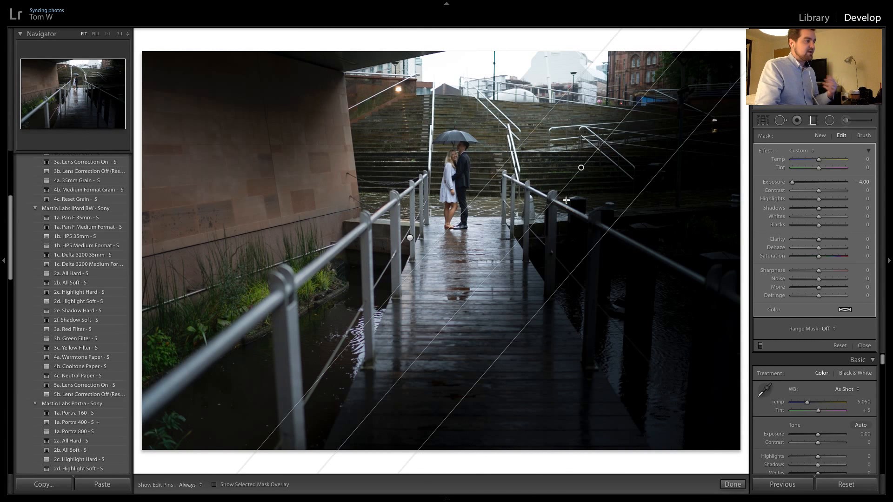
pyautogui.moveTo(550, 208); pyautogui.dragTo(563, 212)
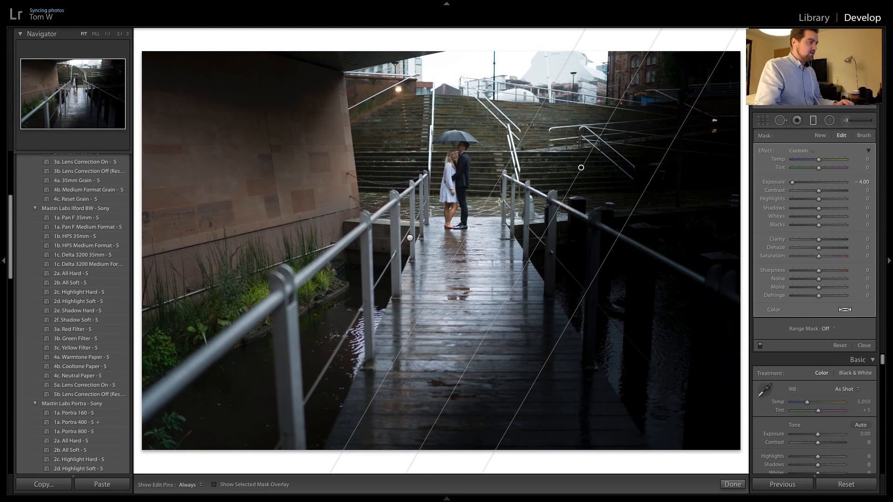
pyautogui.press('Delete')
pyautogui.click(409, 238)
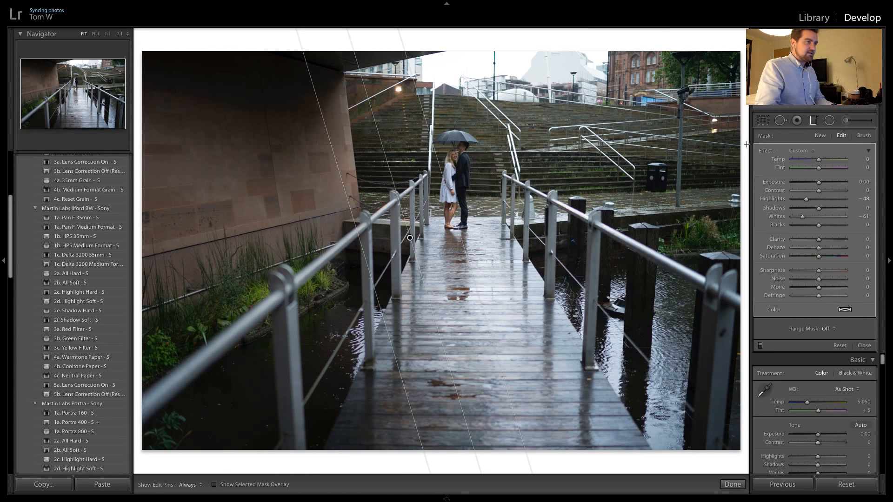
# Add a diagonal graduated filter on the right side of the bridge photo with highlights −48 and whites −61, ending close to the couple
pyautogui.moveTo(735, 232); pyautogui.dragTo(527, 138)
pyautogui.moveTo(689, 321); pyautogui.dragTo(587, 256)
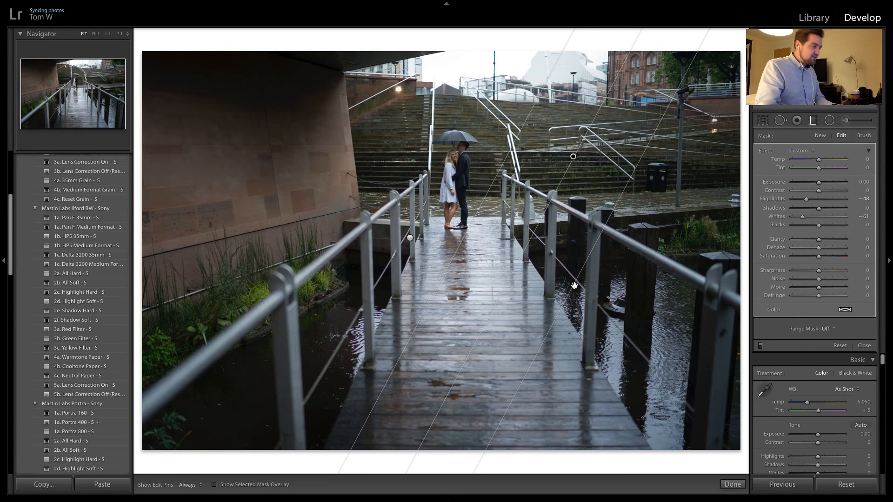
pyautogui.moveTo(574, 285); pyautogui.dragTo(548, 285)
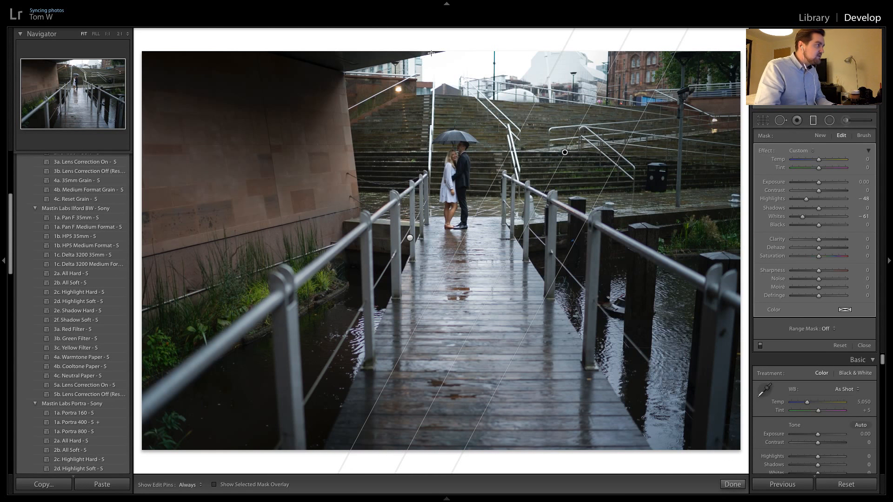
# Add a near-horizontal graduated filter over the sky with highlights −48 and whites −61, narrow its transition and close the filter tool
pyautogui.moveTo(431, 53); pyautogui.dragTo(428, 131)
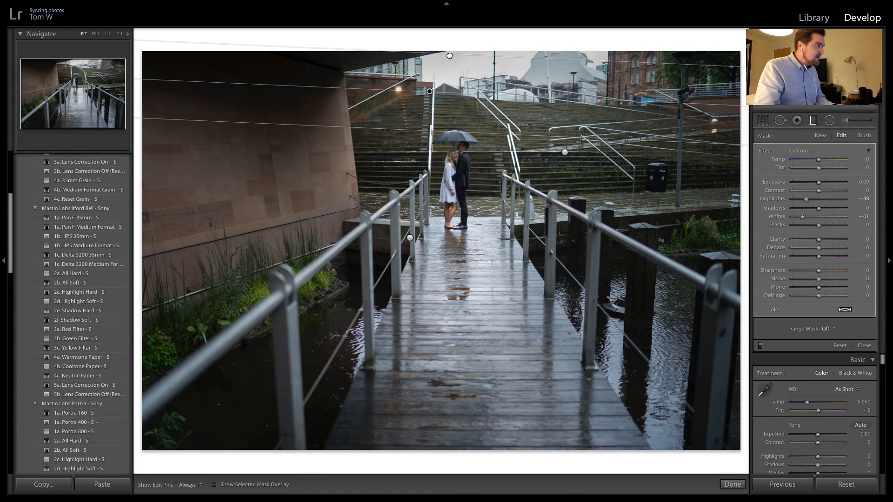
pyautogui.moveTo(449, 56); pyautogui.dragTo(438, 81)
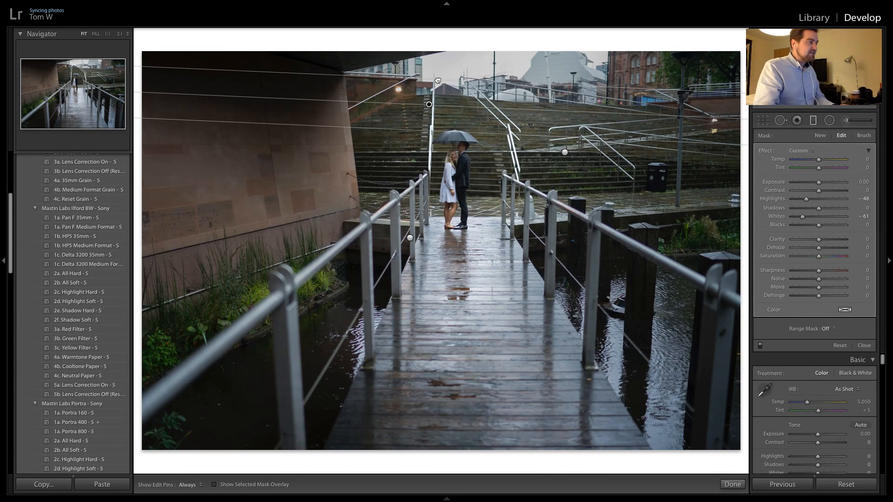
pyautogui.press('Return')
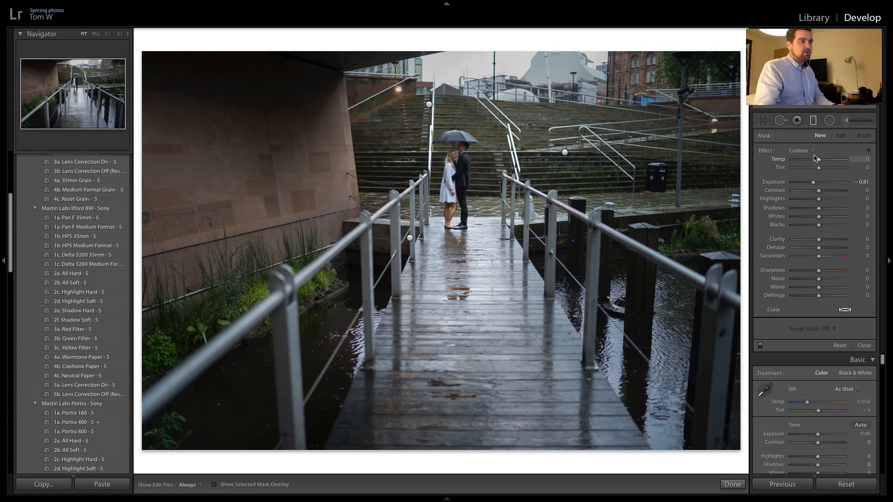
pyautogui.click(814, 121)
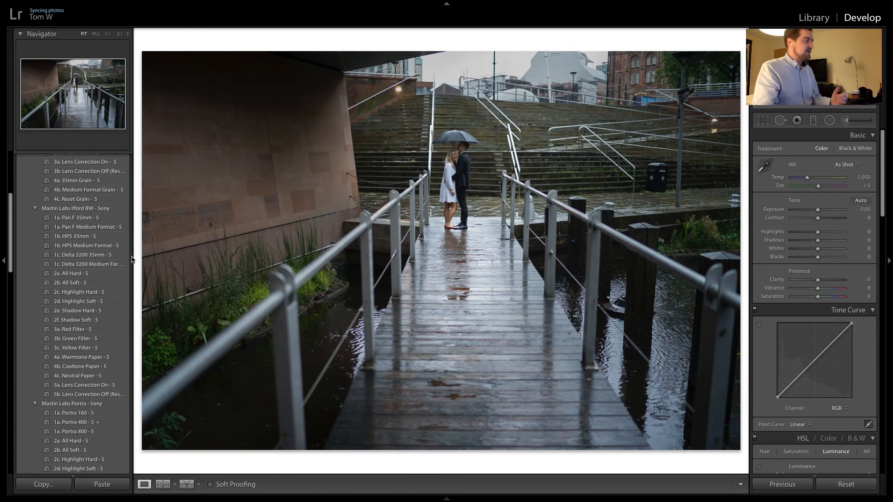
# Apply the Mastin Labs Portra 400 preset, set the exposure to +0.15 and add the 2a. All Hard tone preset
pyautogui.scroll(-2, 77, 312)
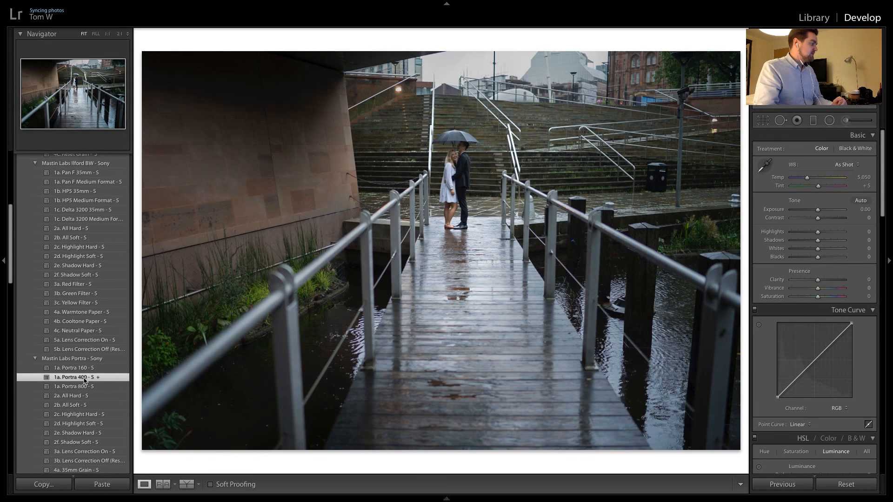
pyautogui.click(84, 377)
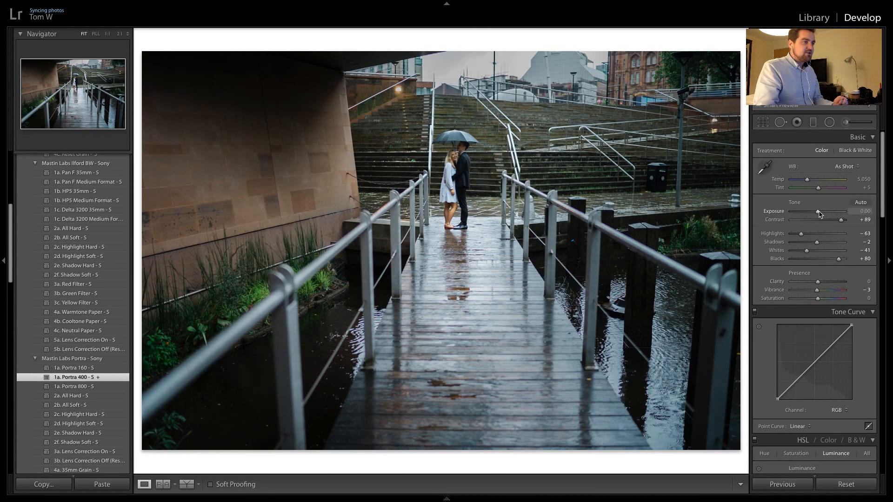
pyautogui.moveTo(819, 214); pyautogui.dragTo(820, 214)
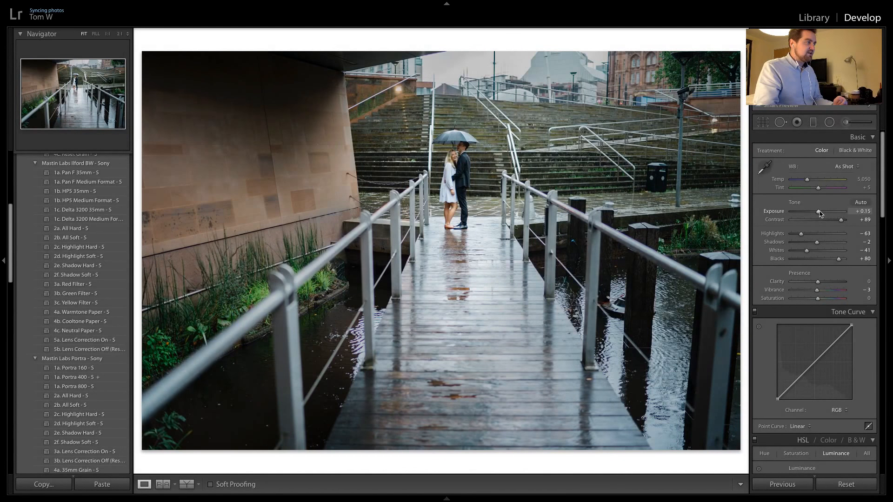
pyautogui.click(57, 396)
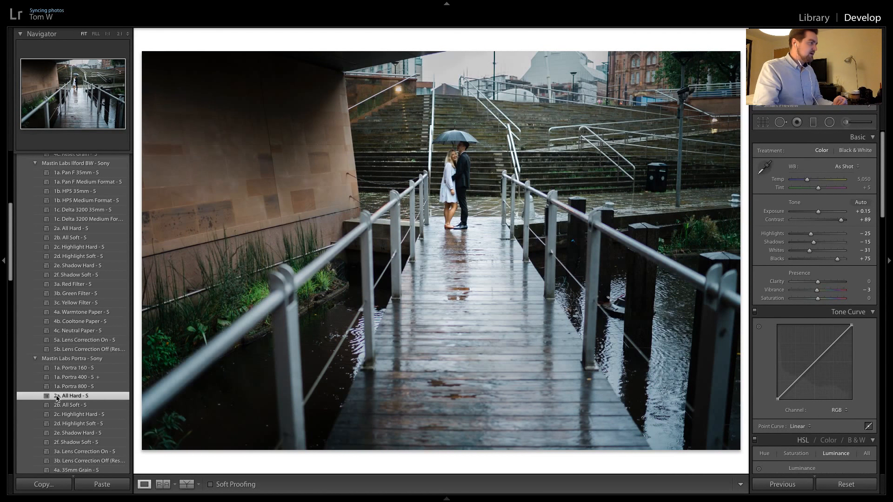
pyautogui.click(475, 147)
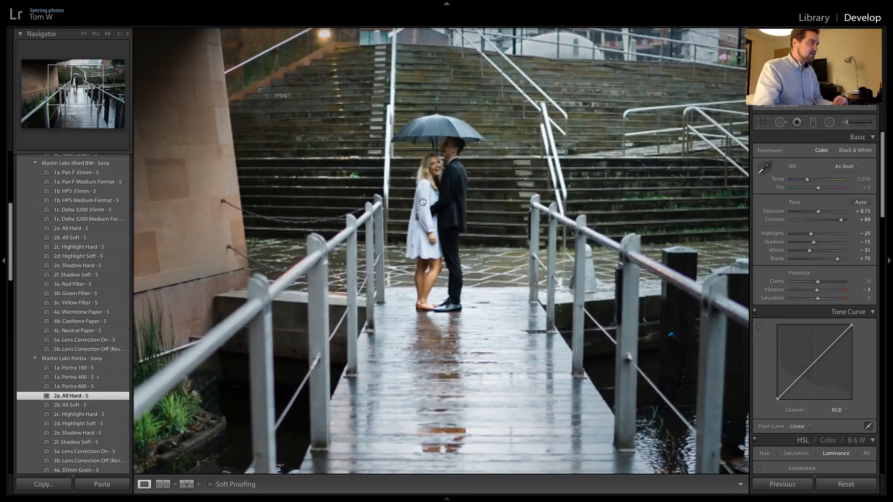
pyautogui.click(429, 251)
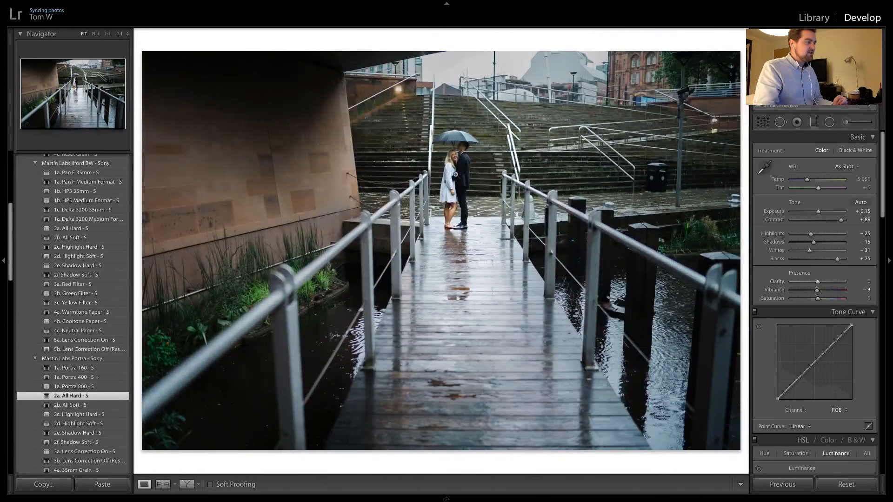
pyautogui.click(432, 152)
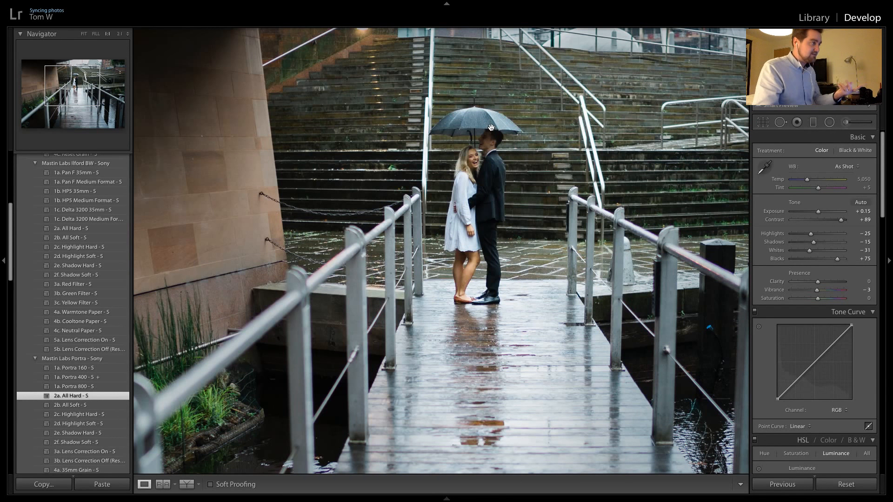
pyautogui.click(475, 228)
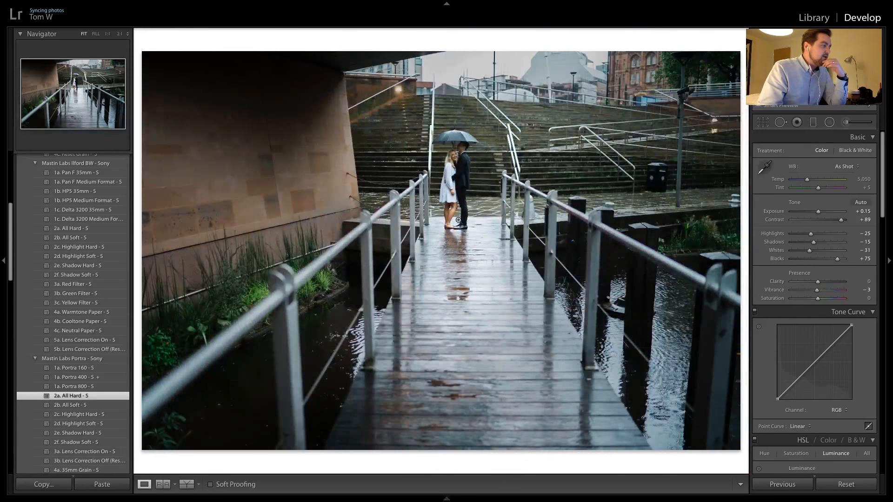
pyautogui.click(453, 215)
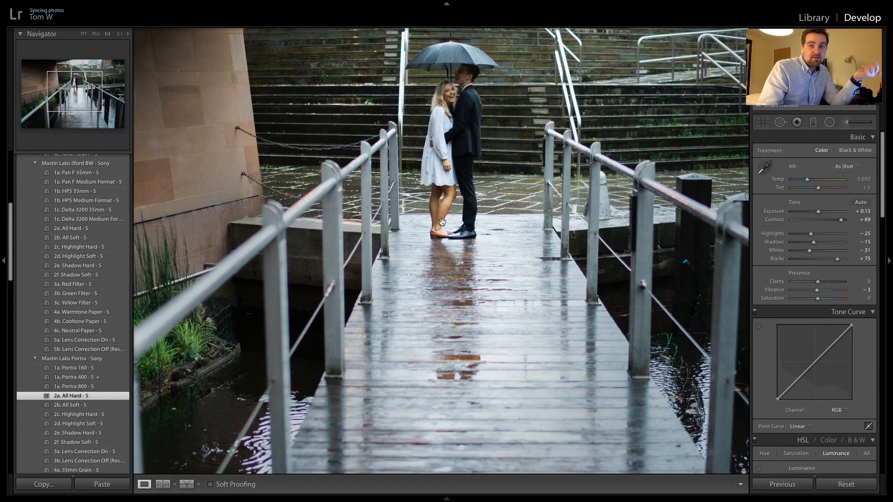
pyautogui.click(467, 217)
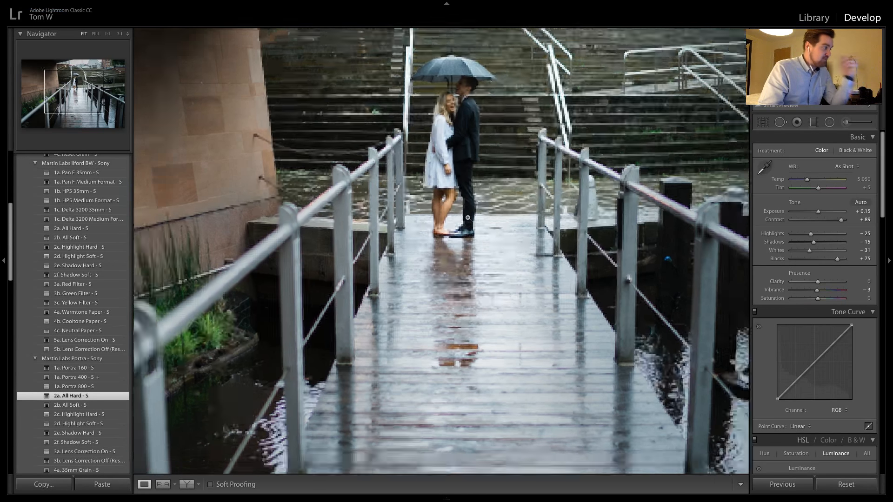
# Add an upright oval radial filter around the couple with exposure 0.00, highlights −43 and whites −26
pyautogui.click(830, 124)
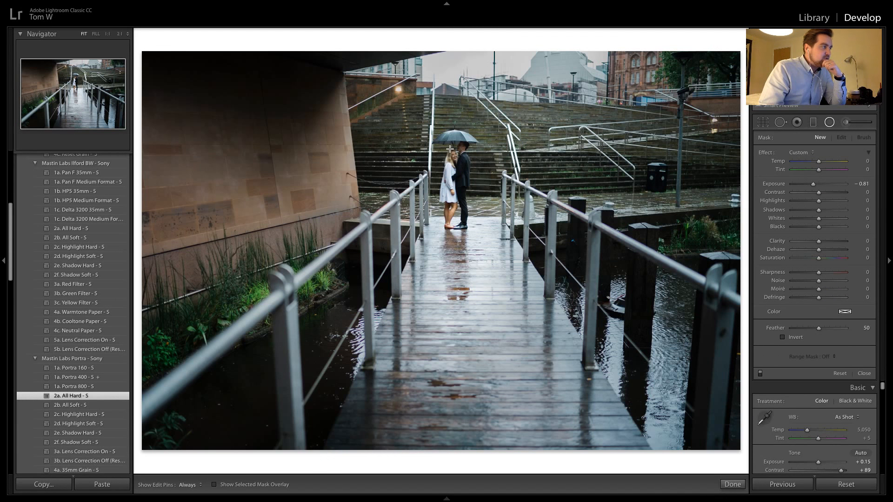
pyautogui.moveTo(450, 149)
pyautogui.mouseDown()
pyautogui.moveTo(481, 187)
pyautogui.moveTo(458, 147)
pyautogui.moveTo(457, 159)
pyautogui.mouseUp()
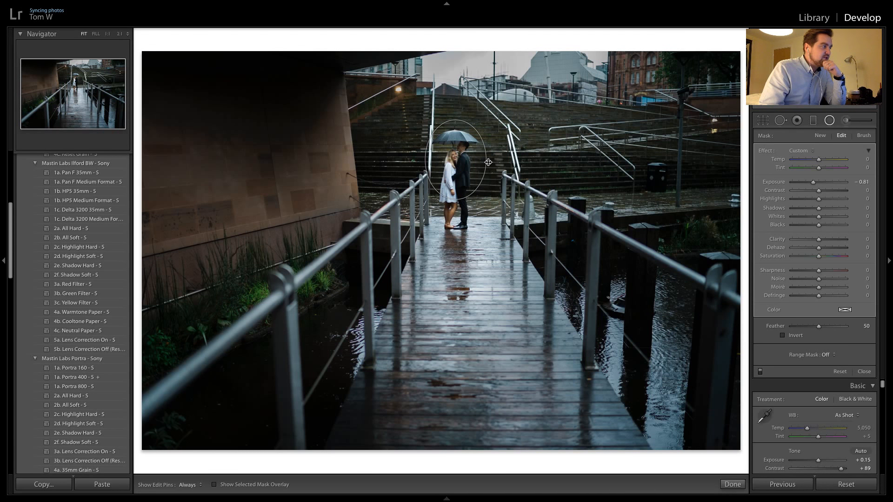
pyautogui.moveTo(456, 199); pyautogui.dragTo(456, 214)
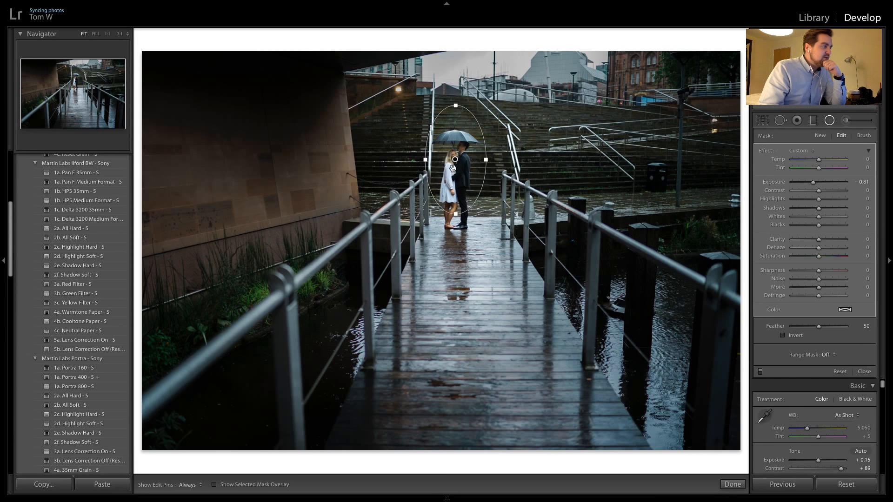
pyautogui.moveTo(458, 160)
pyautogui.mouseDown()
pyautogui.moveTo(457, 171)
pyautogui.moveTo(455, 162)
pyautogui.mouseUp()
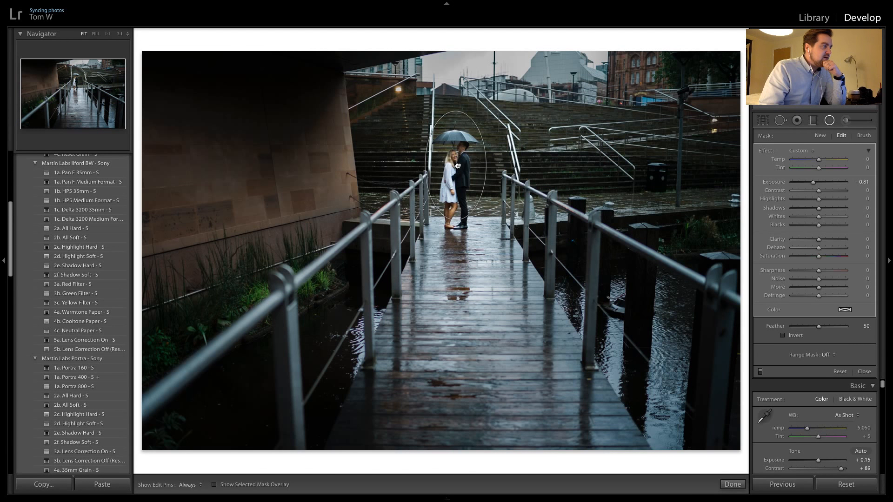
pyautogui.moveTo(457, 111); pyautogui.dragTo(456, 120)
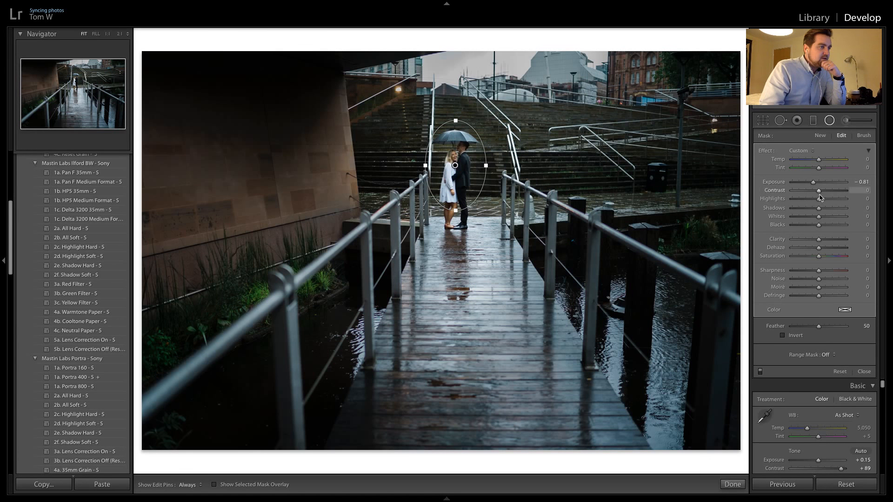
pyautogui.moveTo(818, 199); pyautogui.dragTo(811, 217)
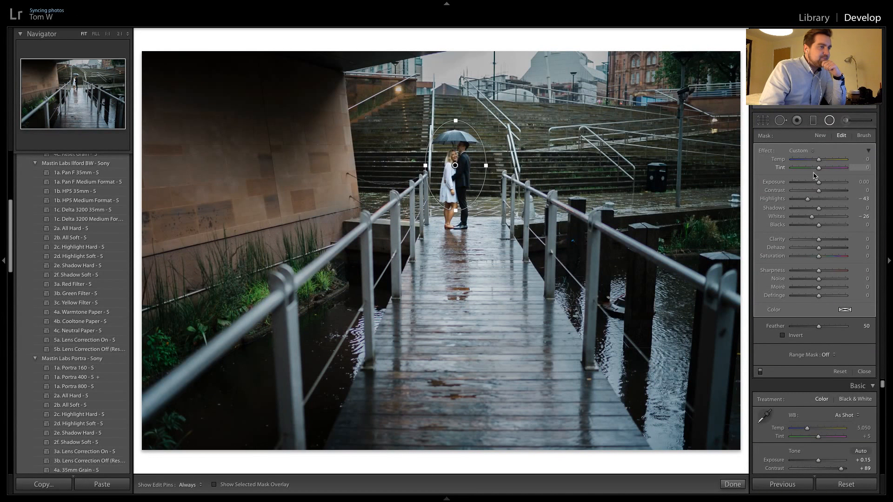
pyautogui.click(830, 122)
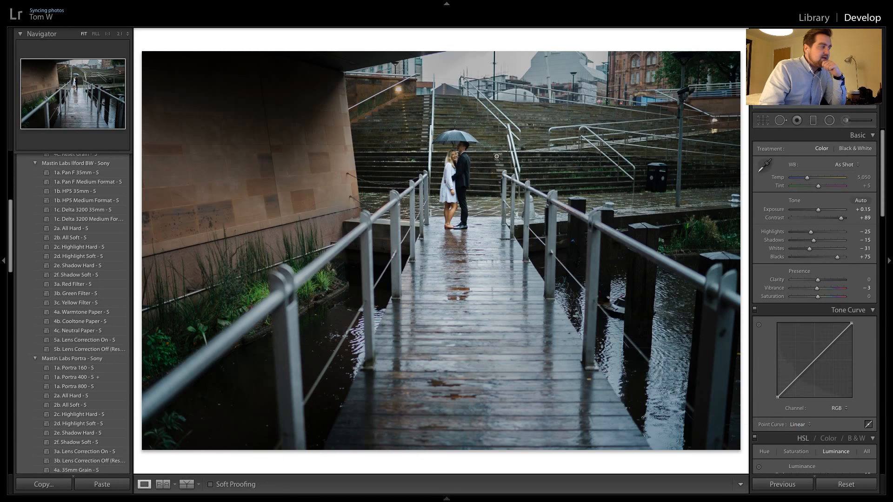
# Set the whole photo's exposure to +0.70 while checking the couple at close range
pyautogui.click(456, 154)
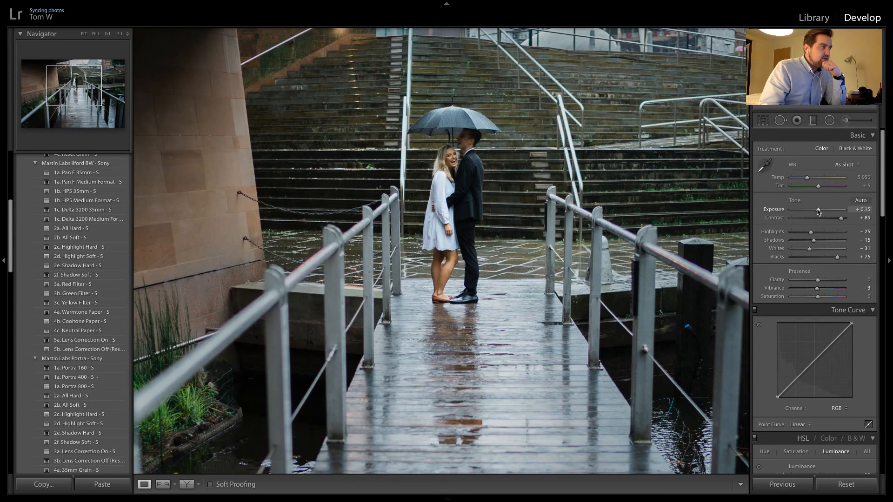
pyautogui.moveTo(819, 210); pyautogui.dragTo(821, 210)
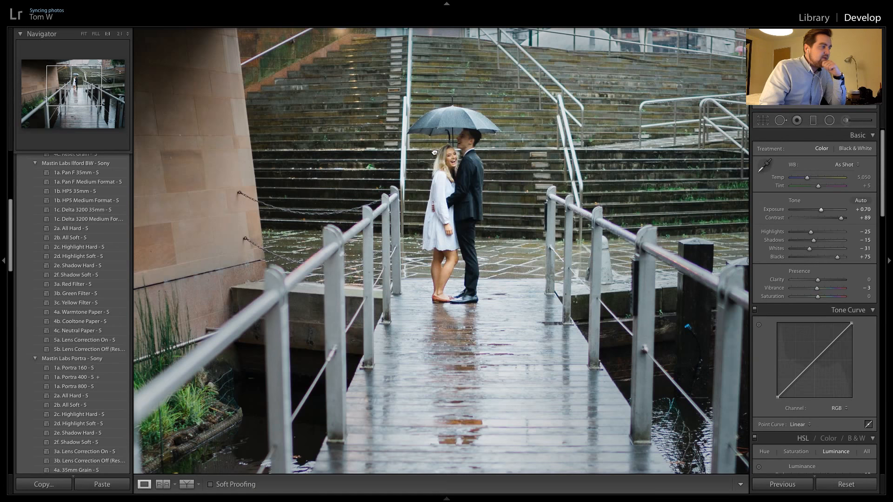
pyautogui.click(428, 222)
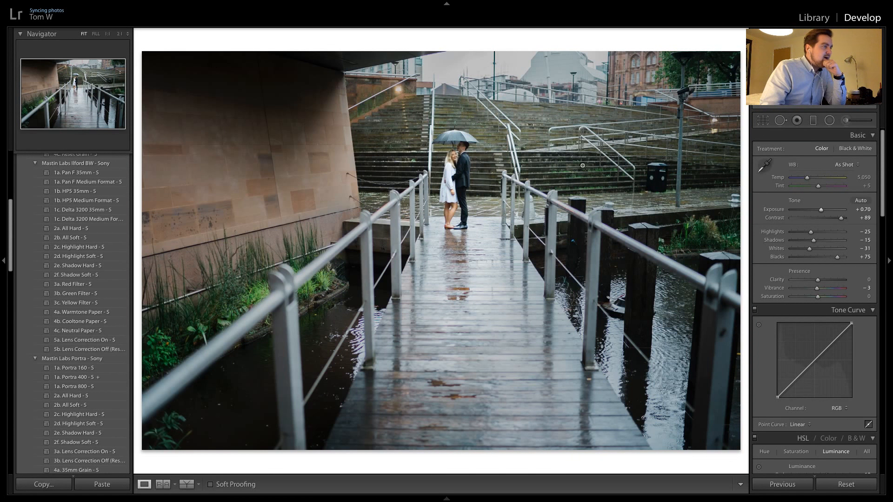
# Convert the bridge photo to black and white with the Mastin Labs Ilford 1c. Delta 3200 Medium Format preset
pyautogui.scroll(10, 104, 309)
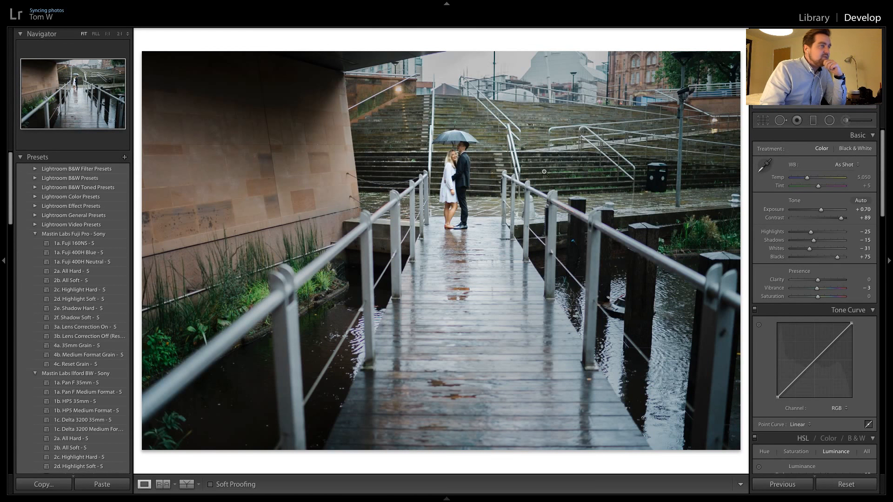
pyautogui.click(461, 146)
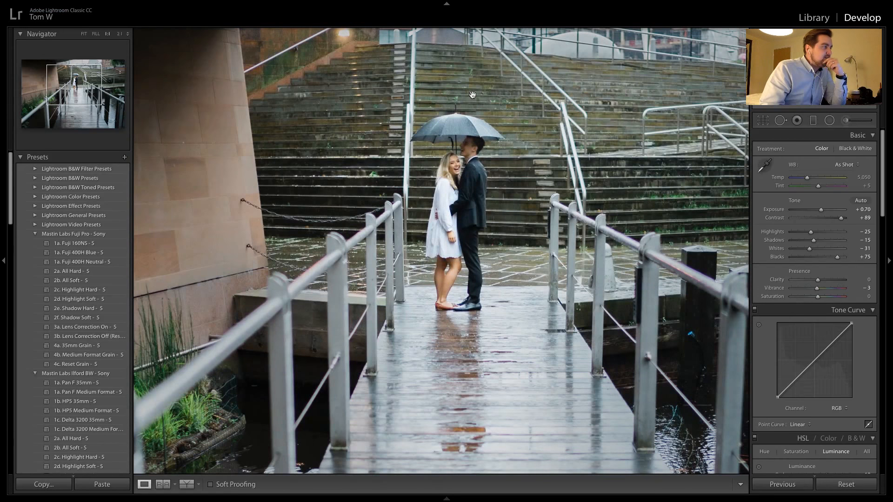
pyautogui.click(450, 133)
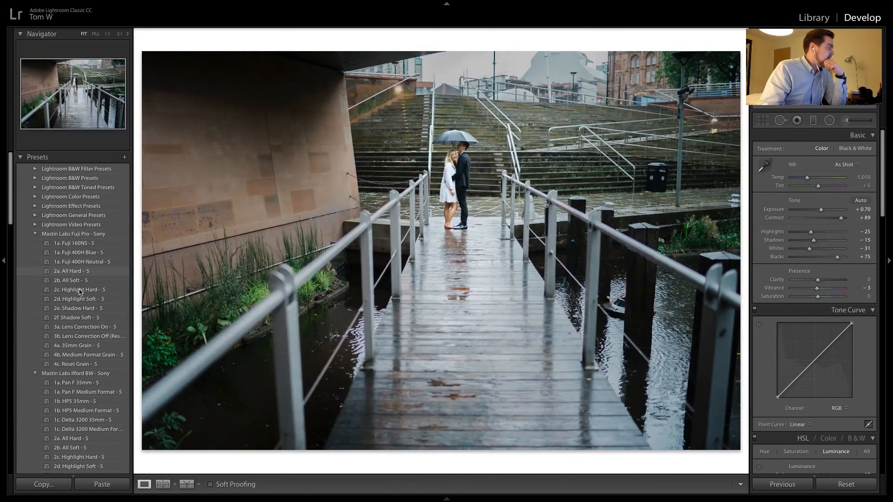
pyautogui.scroll(-5, 80, 307)
pyautogui.click(97, 319)
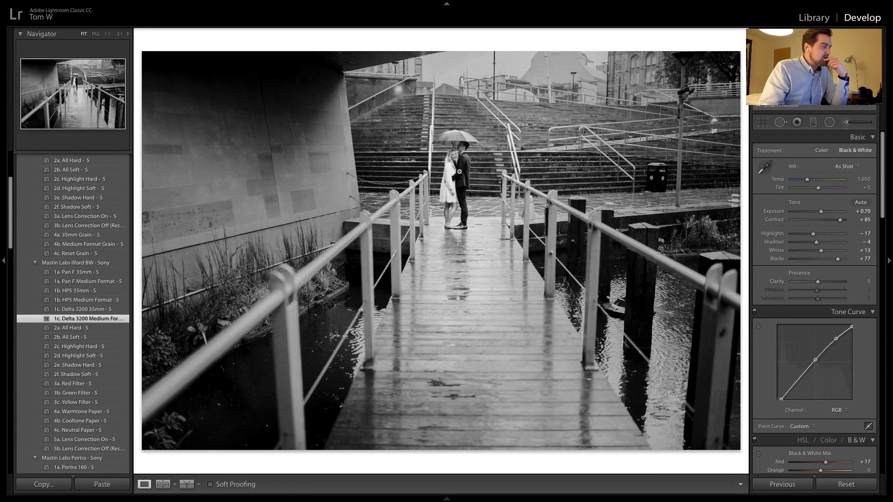
# Apply the previous photo's black-and-white settings to each of the next two bridge photos
pyautogui.click(846, 485)
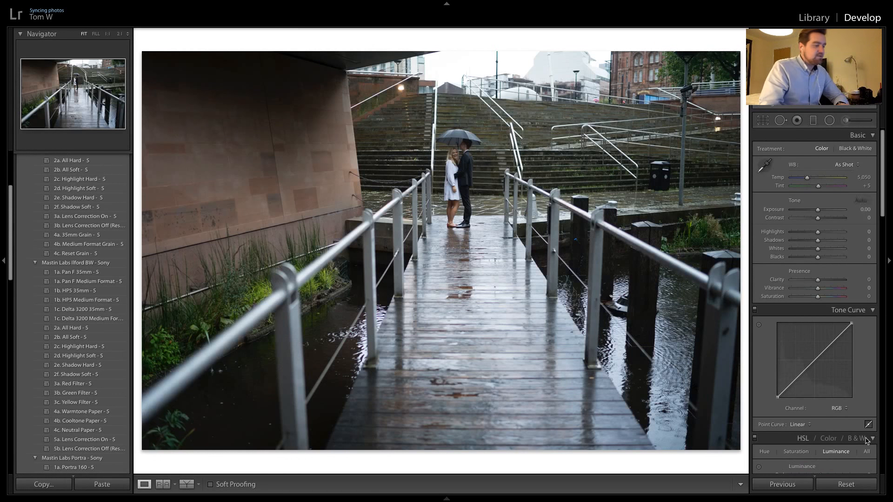
pyautogui.click(785, 485)
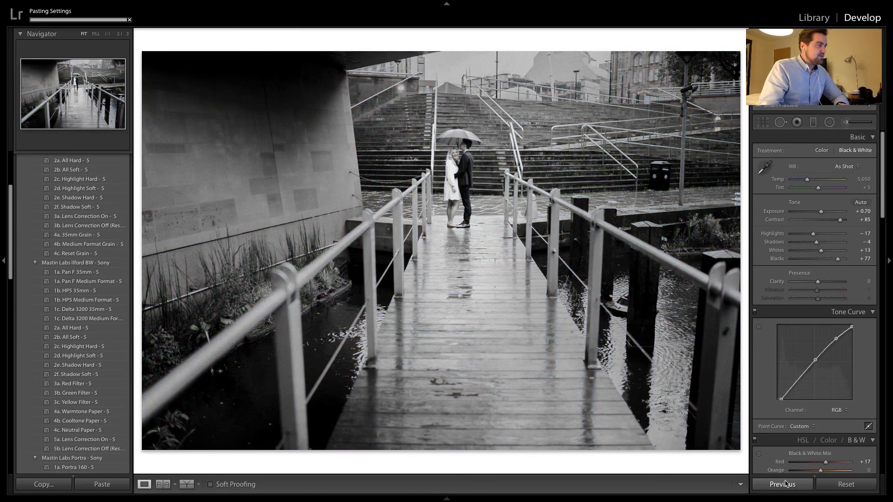
pyautogui.press('Right')
pyautogui.click(785, 484)
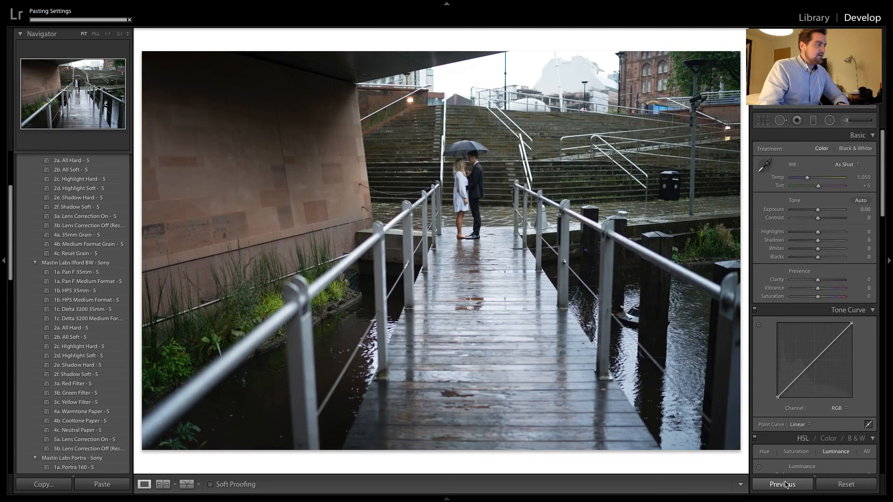
pyautogui.press('Right')
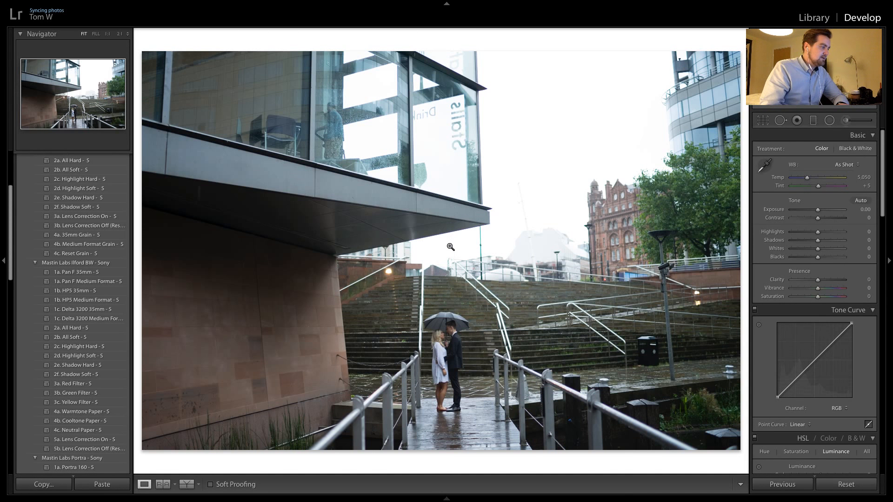
pyautogui.press('Right')
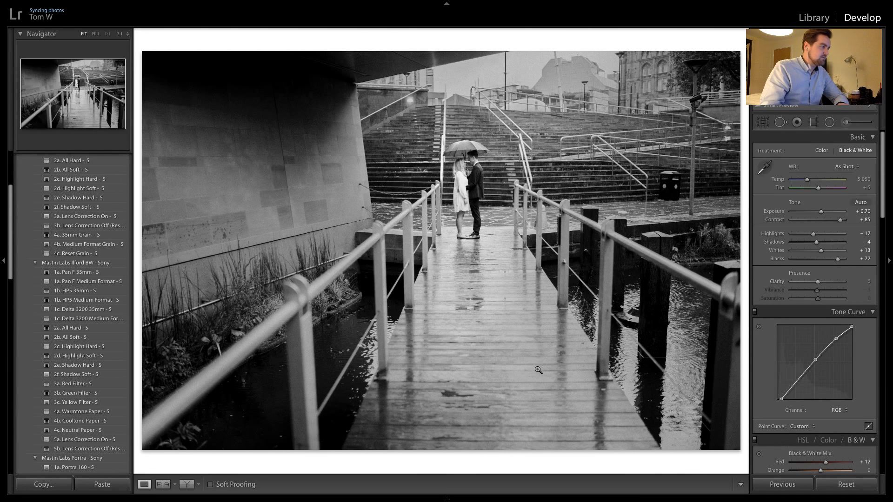
# Crop the next bridge photo to a 2 x 1 aspect ratio, cutting off the upper part of the glass building and sky
pyautogui.press('Right')
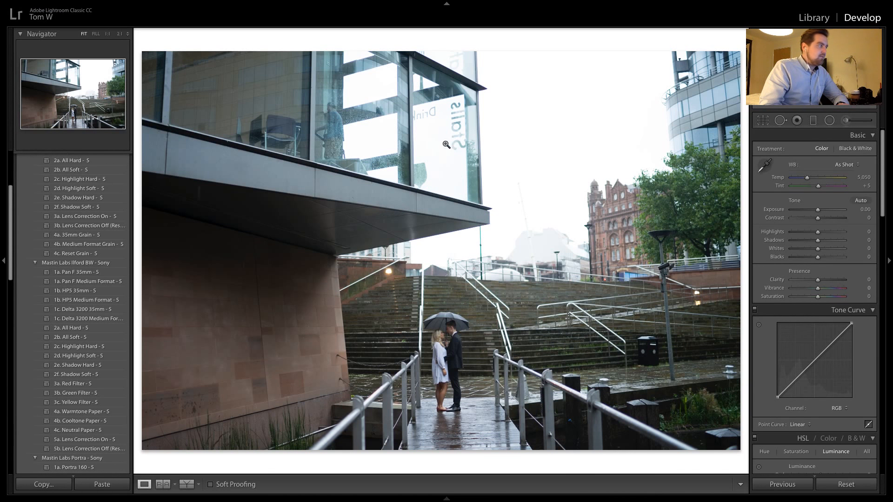
pyautogui.click(327, 111)
pyautogui.moveTo(327, 112); pyautogui.dragTo(408, 257)
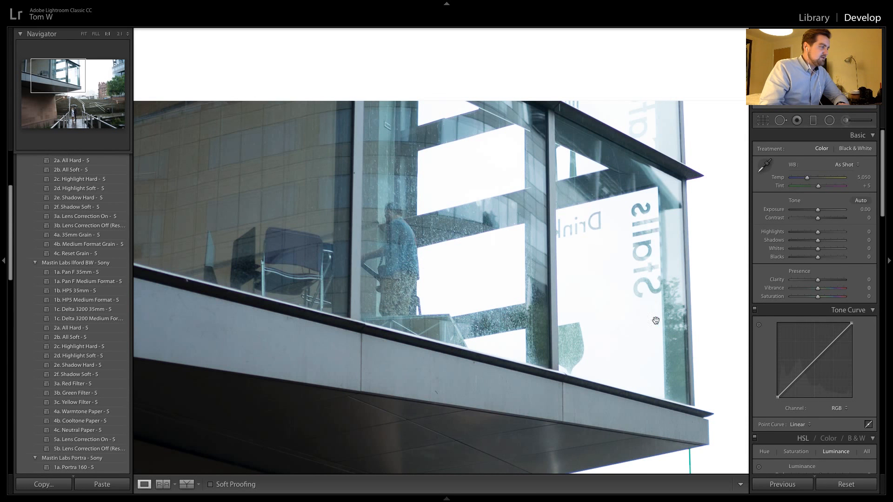
pyautogui.moveTo(654, 321); pyautogui.dragTo(480, 135)
pyautogui.click(484, 209)
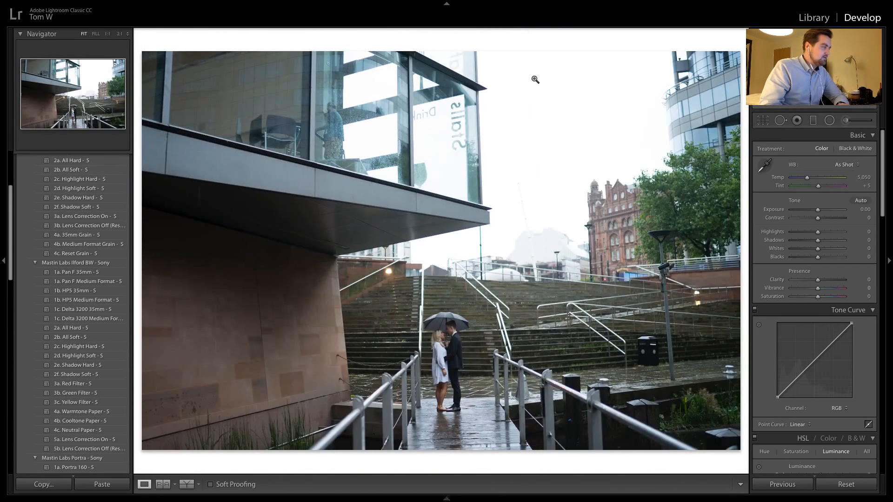
pyautogui.click(765, 120)
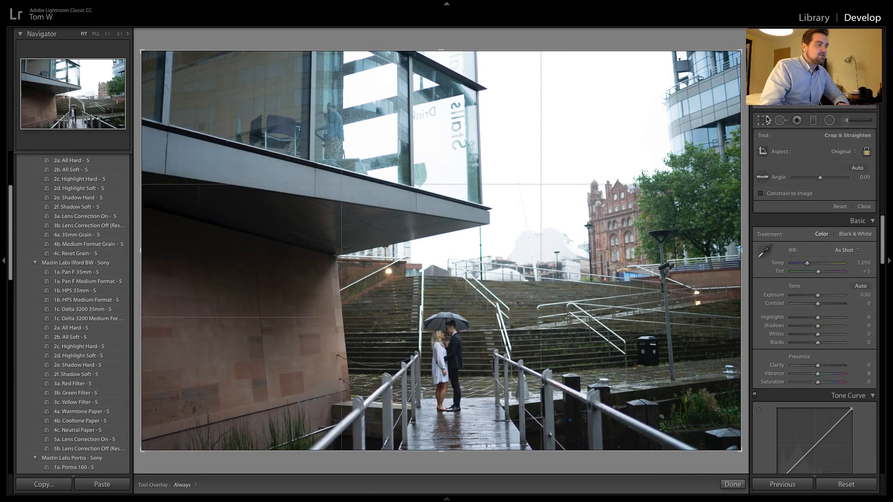
pyautogui.click(842, 152)
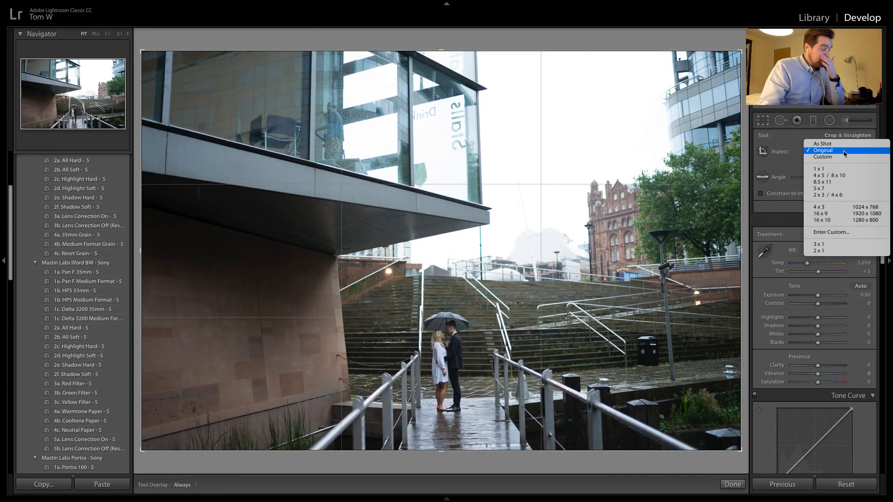
pyautogui.click(834, 251)
pyautogui.moveTo(480, 160); pyautogui.dragTo(480, 110)
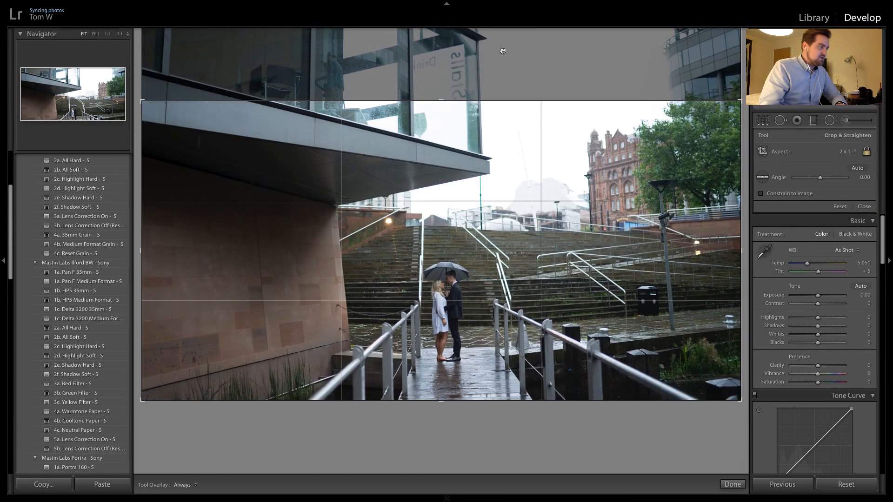
pyautogui.press('Return')
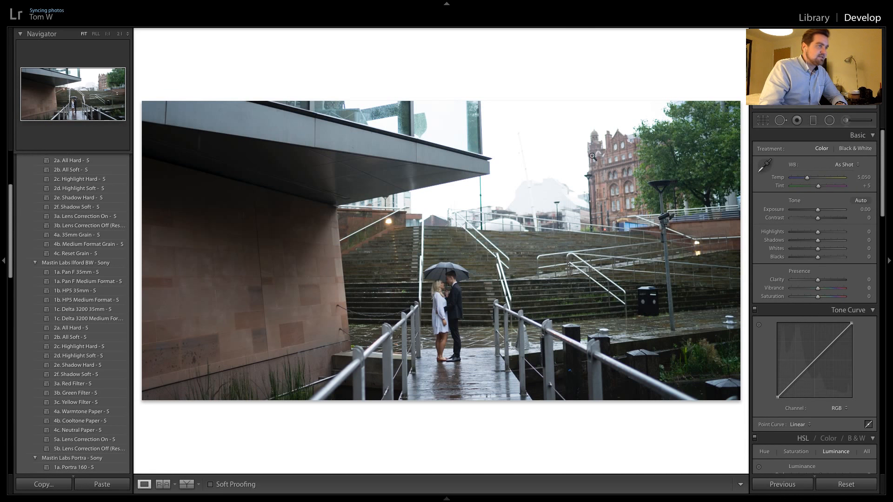
# Straighten the cropped photo of the couple by rotating it 1.31 degrees
pyautogui.click(439, 303)
pyautogui.click(440, 304)
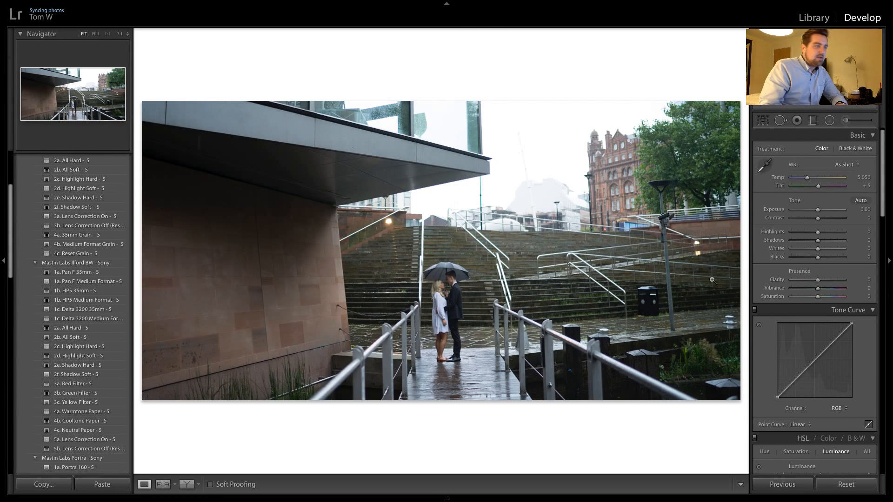
pyautogui.click(763, 121)
pyautogui.moveTo(378, 413); pyautogui.dragTo(378, 409)
pyautogui.press('Return')
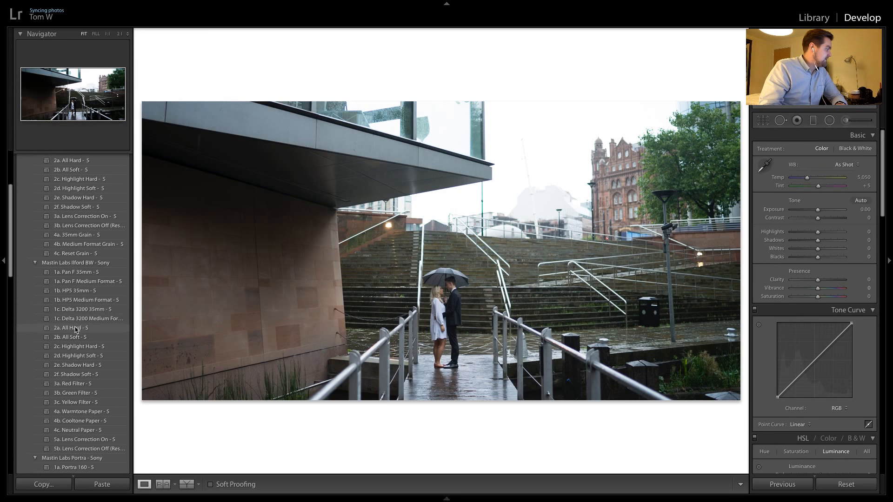
# Try the Mastin Labs Portra Pushed preset 1c. Portra 400 + 1 SP on the cropped photo and check the couple at close range
pyautogui.scroll(-10, 77, 325)
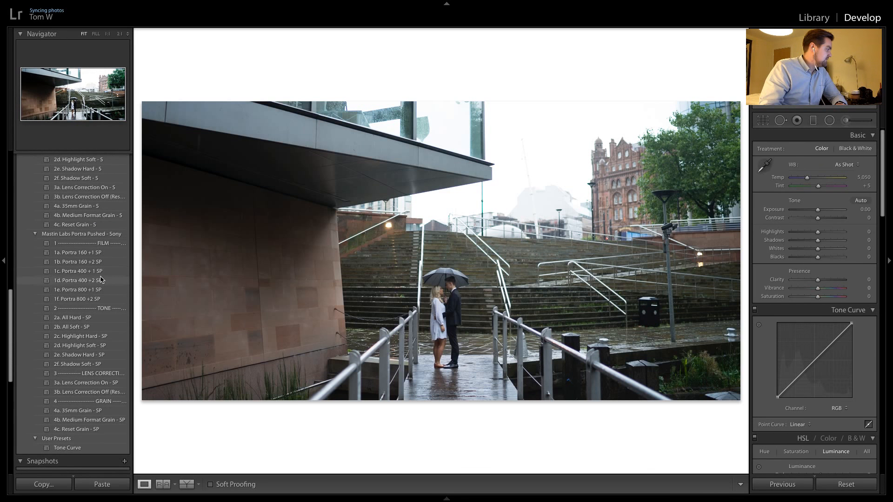
pyautogui.scroll(4, 98, 278)
pyautogui.click(93, 313)
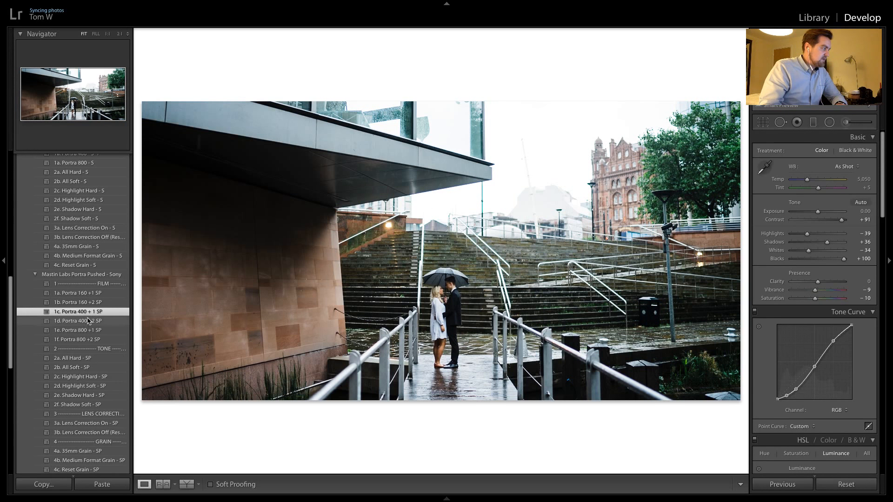
pyautogui.click(449, 288)
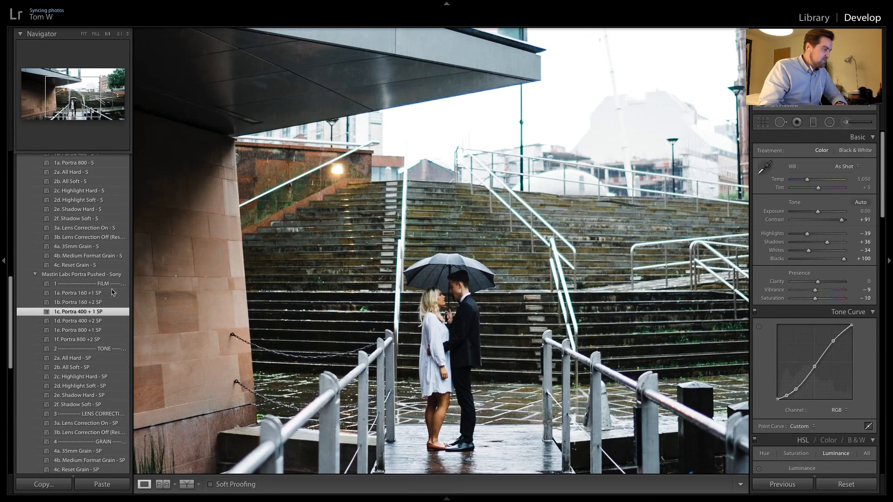
# Try the Mastin Labs Portra 400 - S preset with the 2a. All Hard - S tone preset for comparison
pyautogui.scroll(2, 50, 286)
pyautogui.click(104, 196)
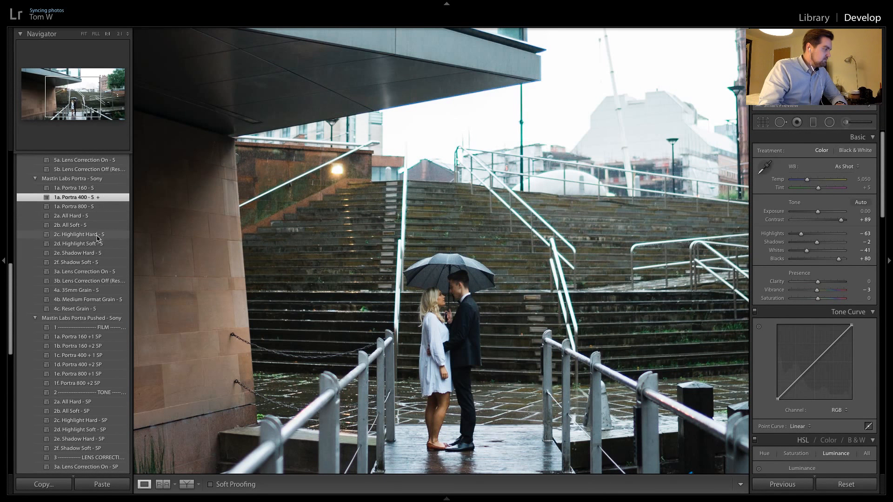
pyautogui.click(95, 217)
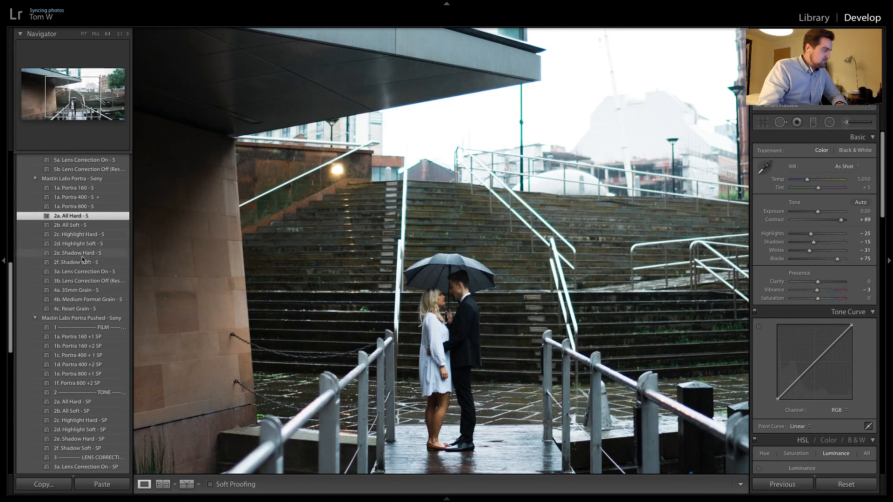
# Apply the 1c. Portra 400 + 1 SP preset together with the 2b. All Soft - SP tone preset
pyautogui.click(83, 355)
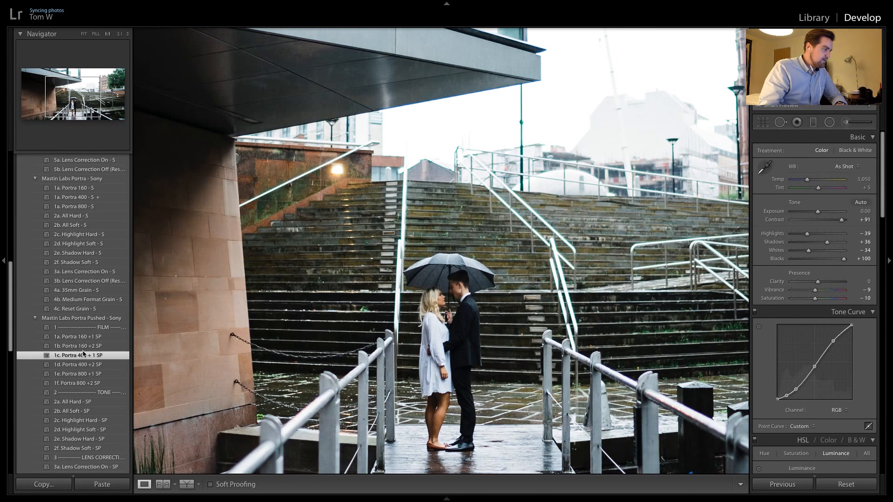
pyautogui.click(73, 413)
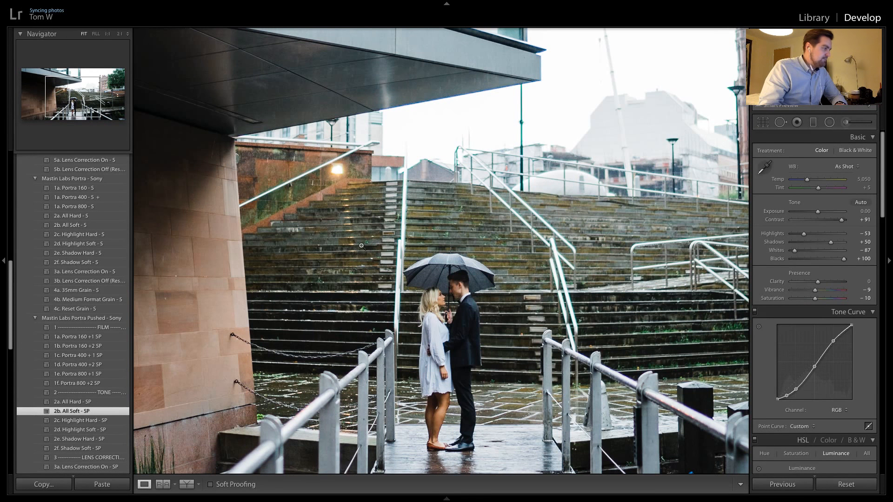
pyautogui.click(361, 246)
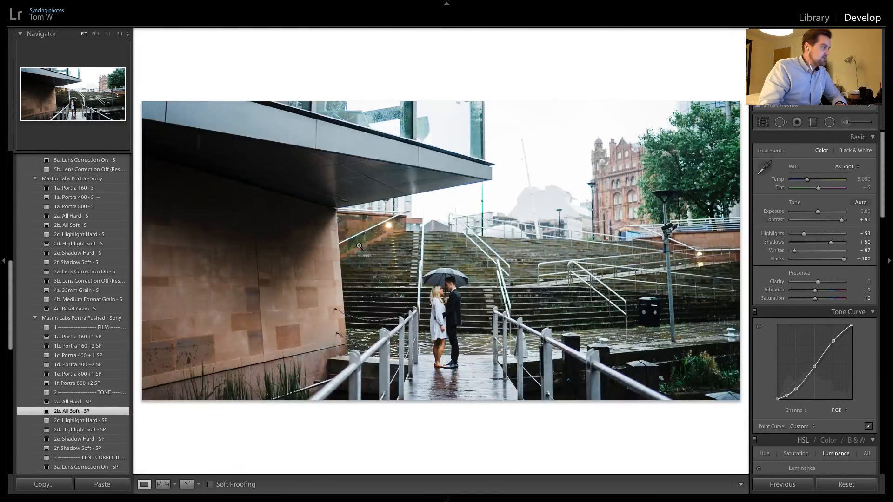
# Set the panoramic photo's exposure to −0.25 while checking the building and the couple at close range
pyautogui.click(380, 227)
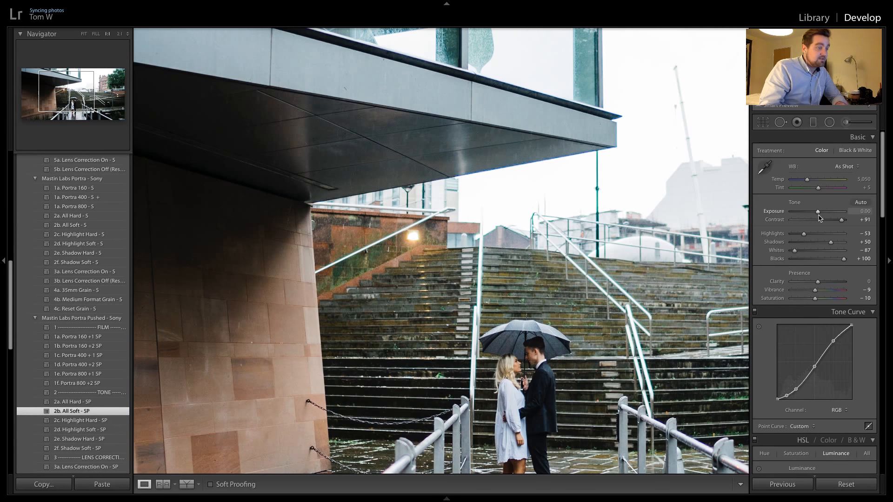
pyautogui.moveTo(818, 212); pyautogui.dragTo(816, 212)
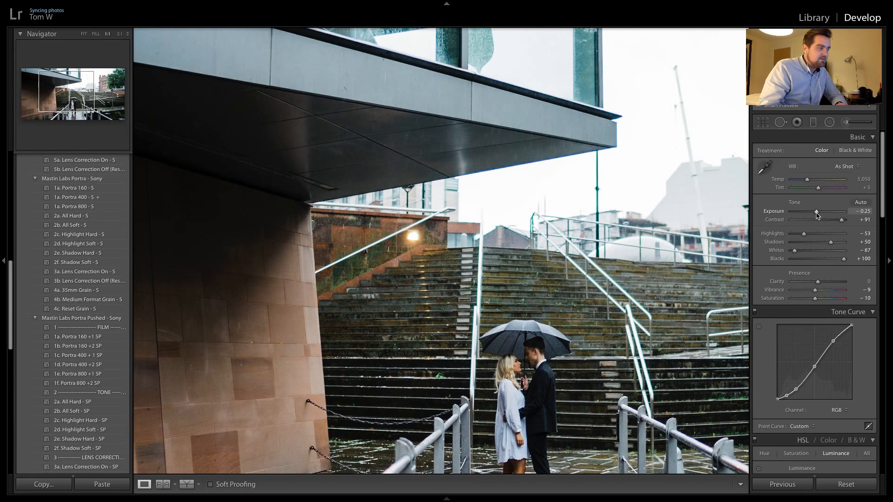
pyautogui.moveTo(525, 350); pyautogui.dragTo(482, 217)
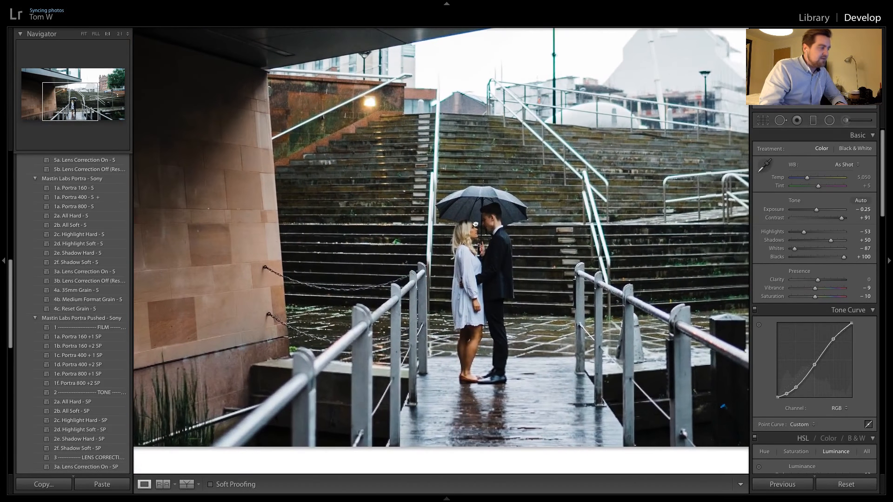
pyautogui.click(472, 237)
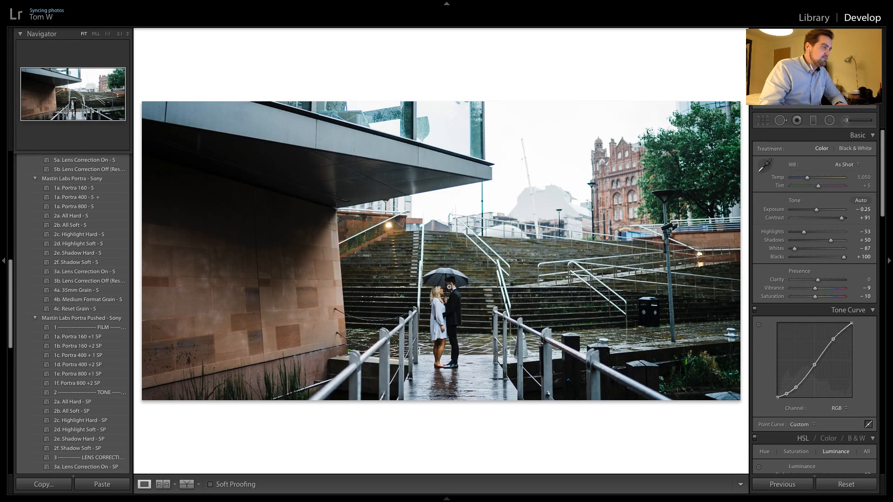
# Compare the panoramic photo with the black-and-white shot, and copy the panoramic photo's settings to the following unedited bridge photo
pyautogui.press('Right')
pyautogui.press('Right')
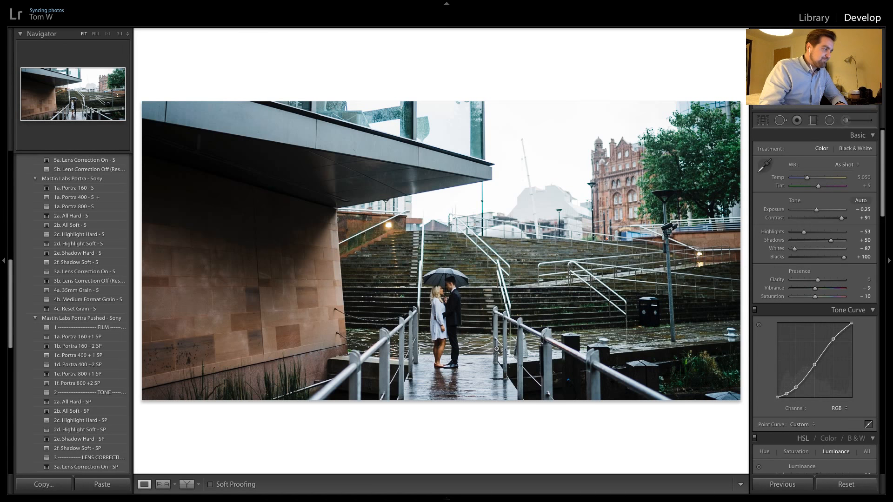
pyautogui.press('Right')
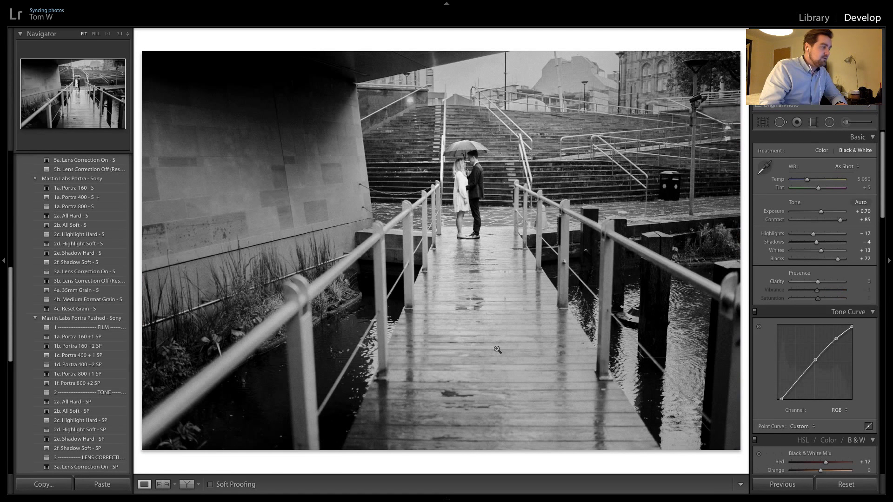
pyautogui.press('Right')
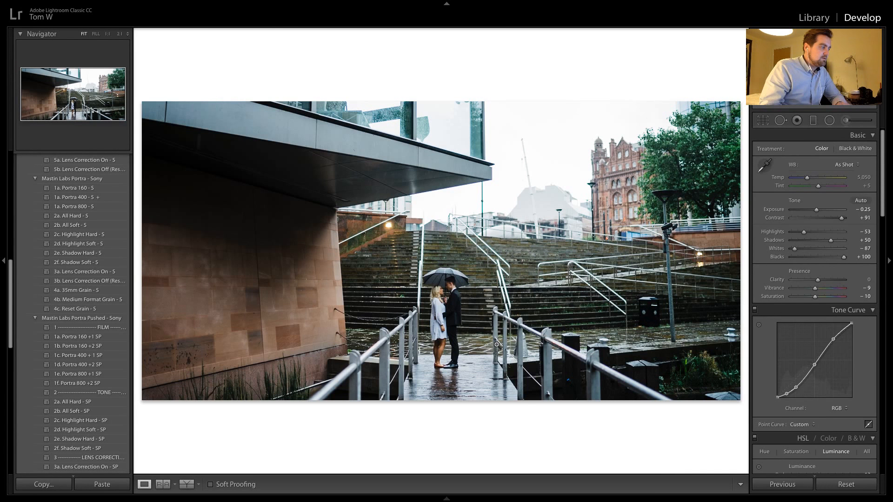
pyautogui.press('Right')
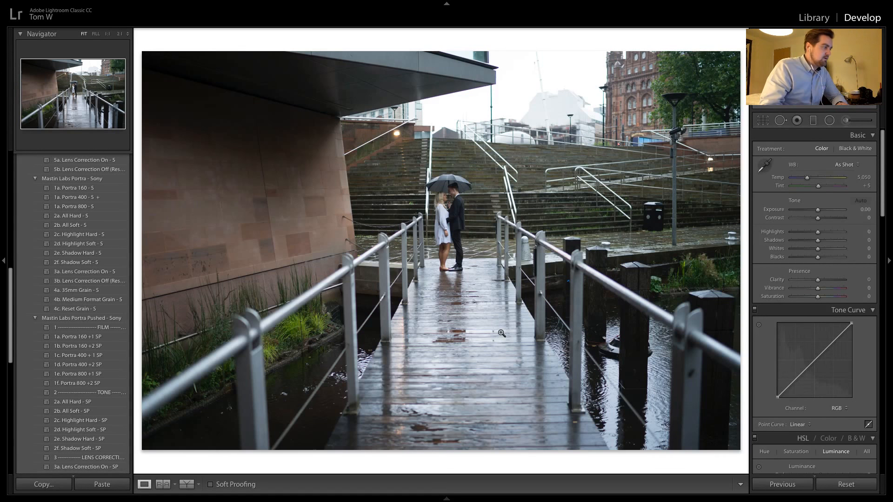
pyautogui.click(781, 485)
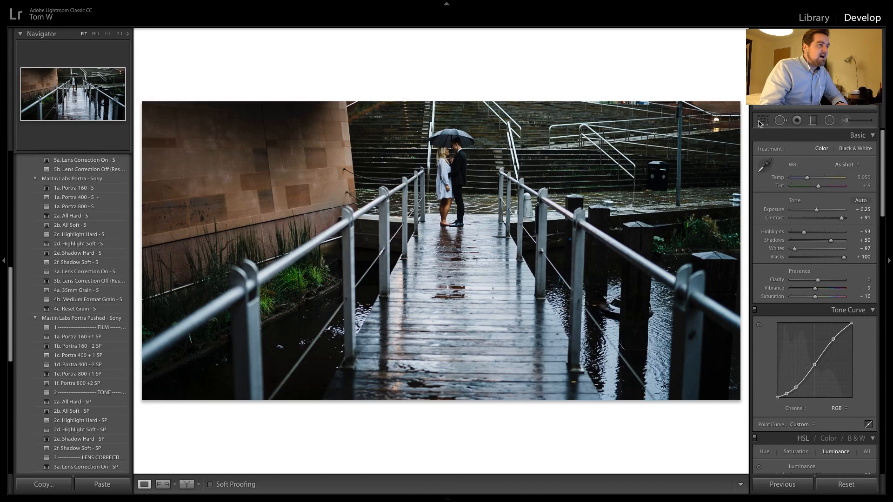
# Reset the crop and rotation copied to this bridge photo, undoing the small accidental crop rectangle
pyautogui.click(763, 120)
pyautogui.moveTo(557, 200); pyautogui.dragTo(519, 369)
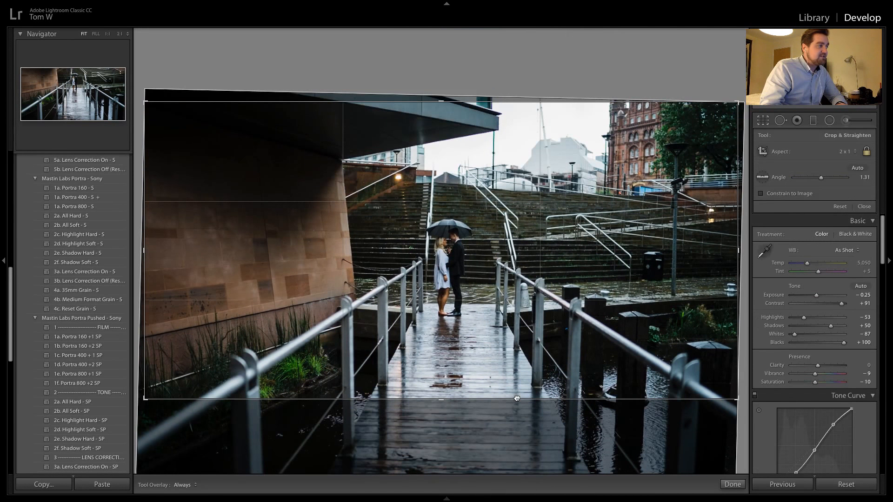
pyautogui.click(839, 206)
pyautogui.moveTo(527, 244); pyautogui.dragTo(509, 270)
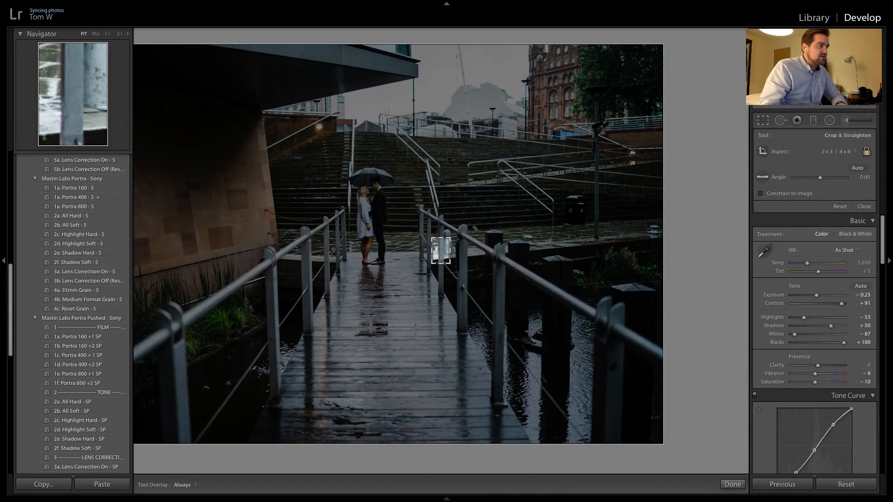
pyautogui.hotkey('ctrl', 'z')
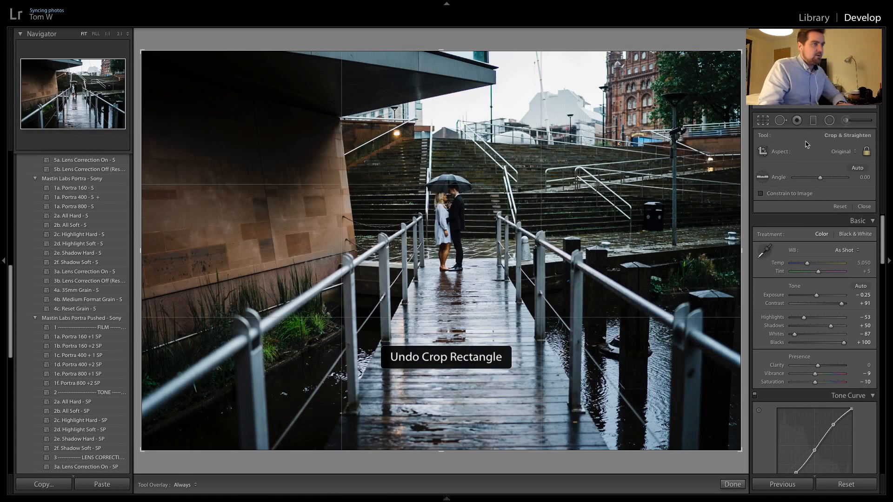
# Recrop the bridge photo to 2 x 1, slightly tighter at the sides, keeping the couple, steps and sky and removing the foreground walkway
pyautogui.click(836, 152)
pyautogui.click(821, 250)
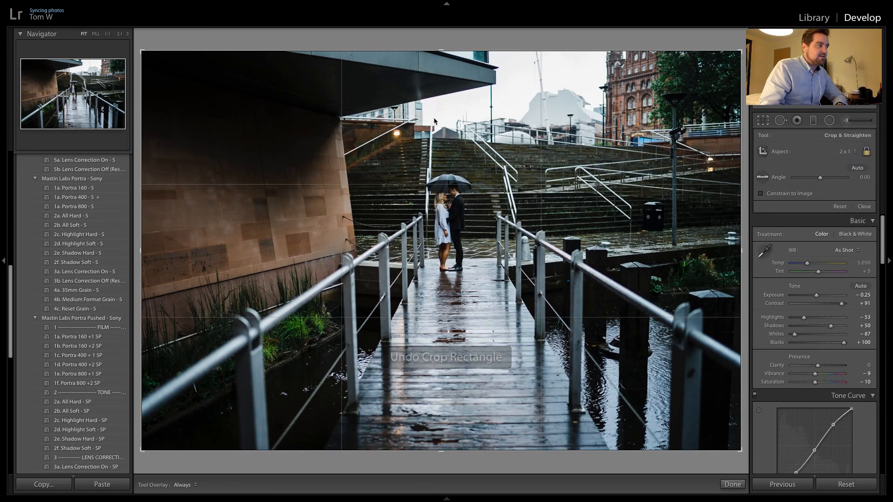
pyautogui.moveTo(428, 349); pyautogui.dragTo(437, 285)
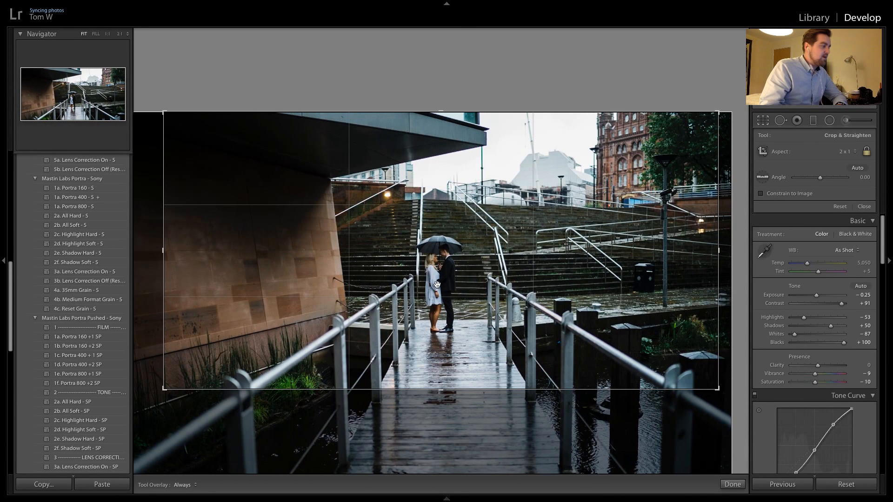
pyautogui.press('Return')
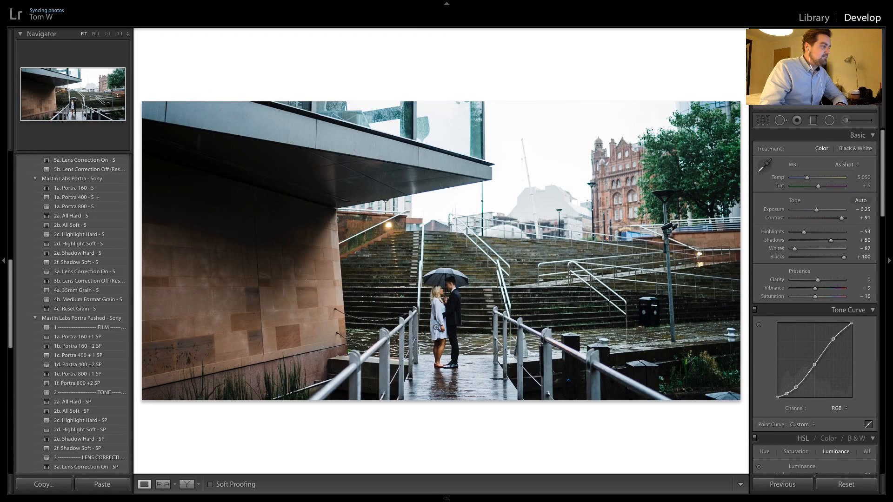
# Set the recropped photo's exposure to +0.30 after comparing it with the previous shot
pyautogui.press('Right')
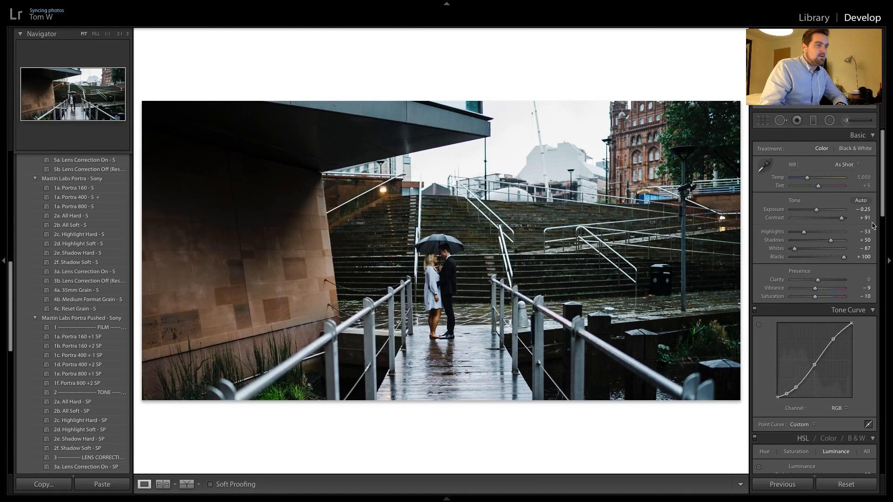
pyautogui.doubleClick(817, 213)
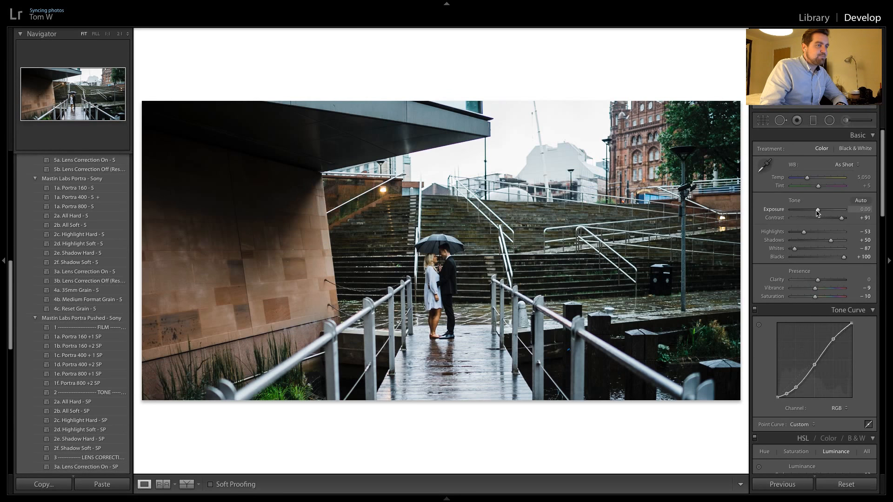
pyautogui.moveTo(818, 213); pyautogui.dragTo(819, 212)
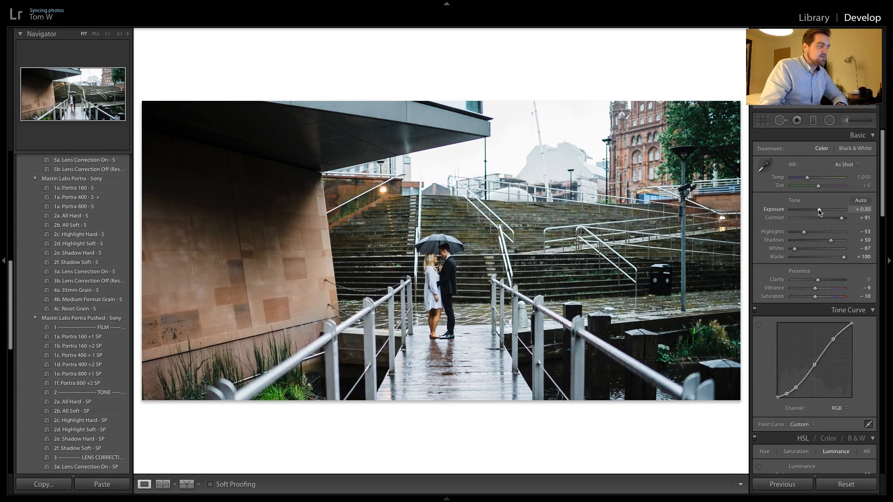
# Compare the brightness of the two panoramic bridge photos and move on to the unedited close-up of the couple embracing
pyautogui.press('Right')
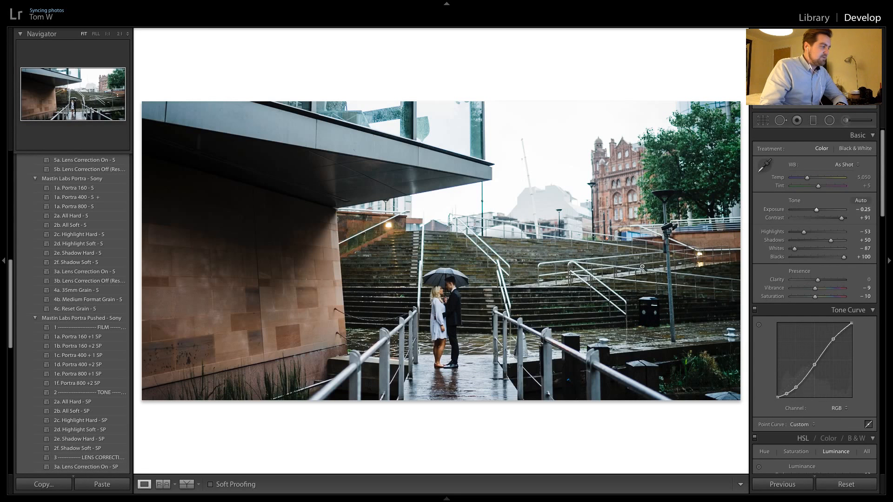
pyautogui.press('Left')
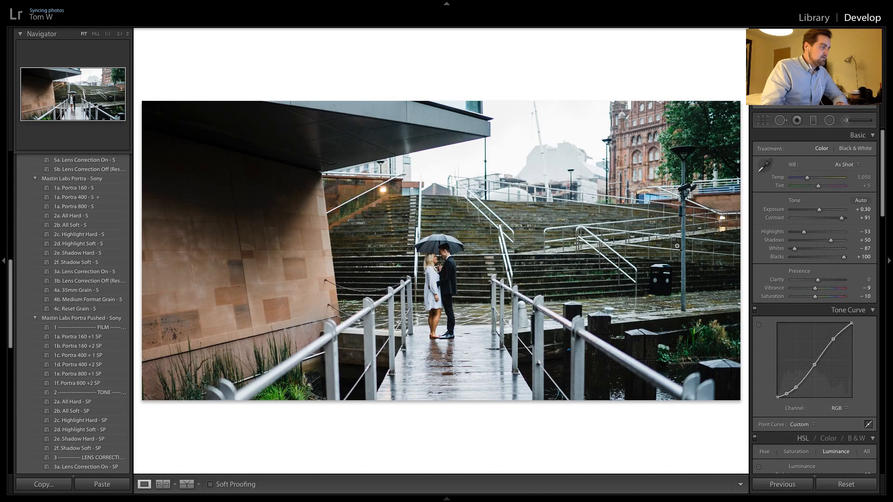
pyautogui.press('Right')
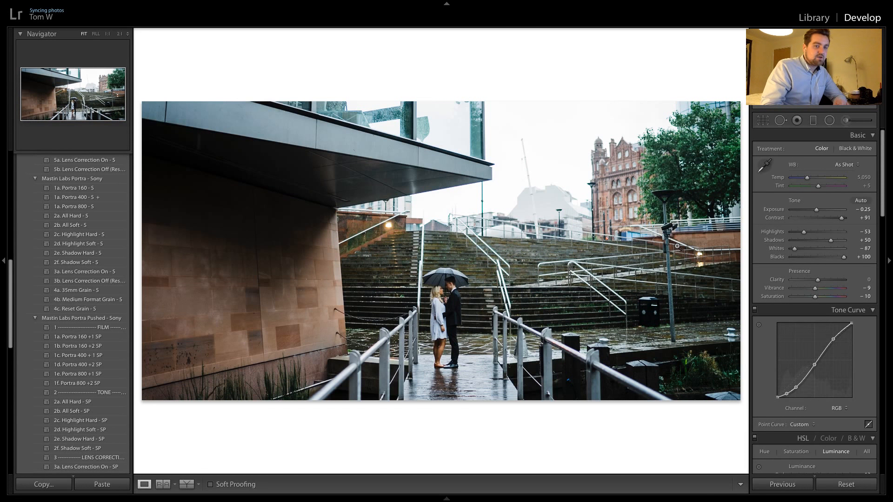
pyautogui.press('Left')
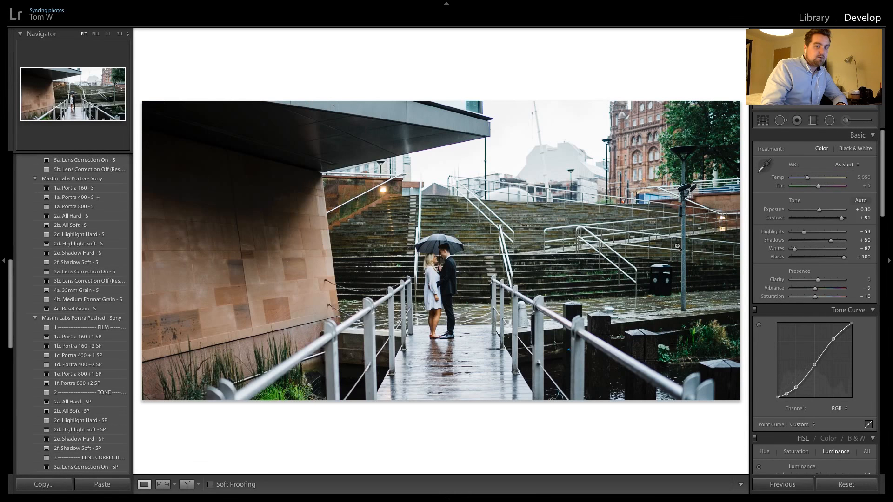
pyautogui.press('Right')
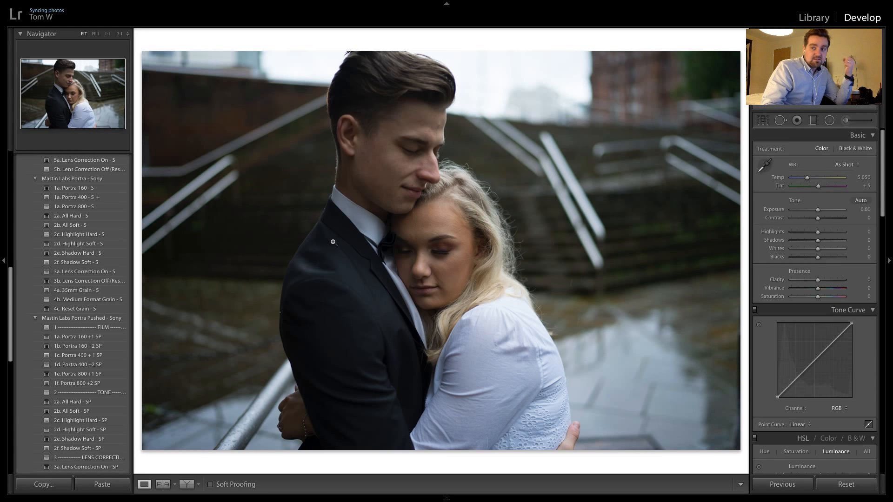
# Try the Portra 400 - S preset on the close-up with exposure +1.15 and the Highlight Soft - S tone
pyautogui.click(92, 200)
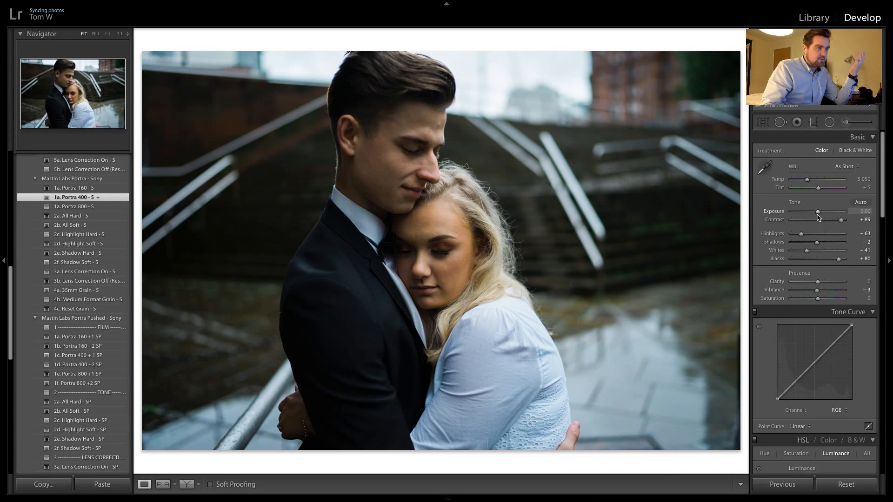
pyautogui.moveTo(818, 216); pyautogui.dragTo(824, 217)
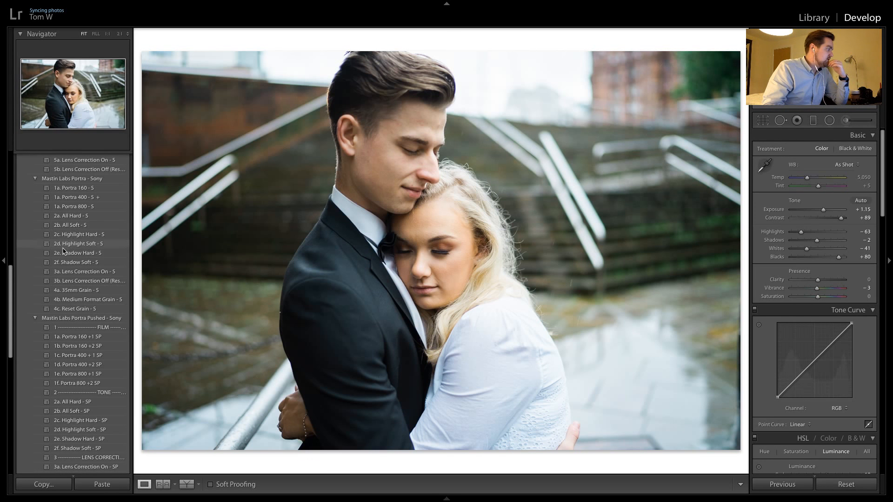
pyautogui.click(90, 245)
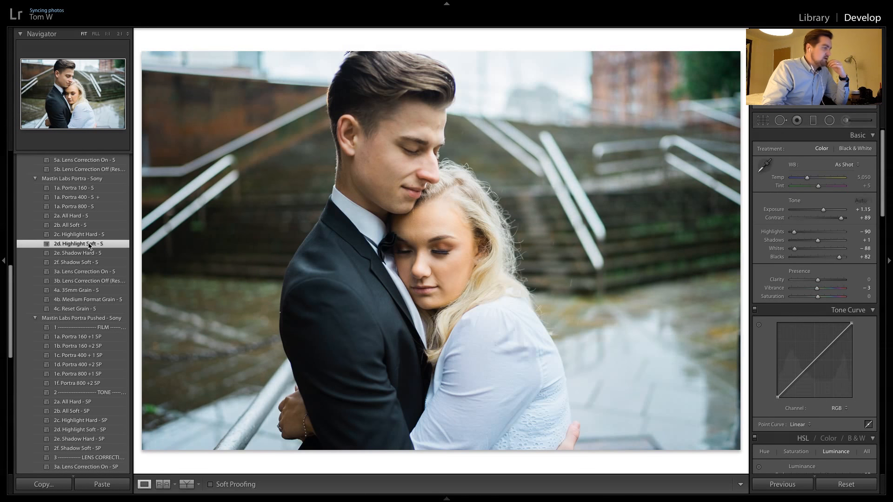
pyautogui.click(515, 319)
pyautogui.click(516, 320)
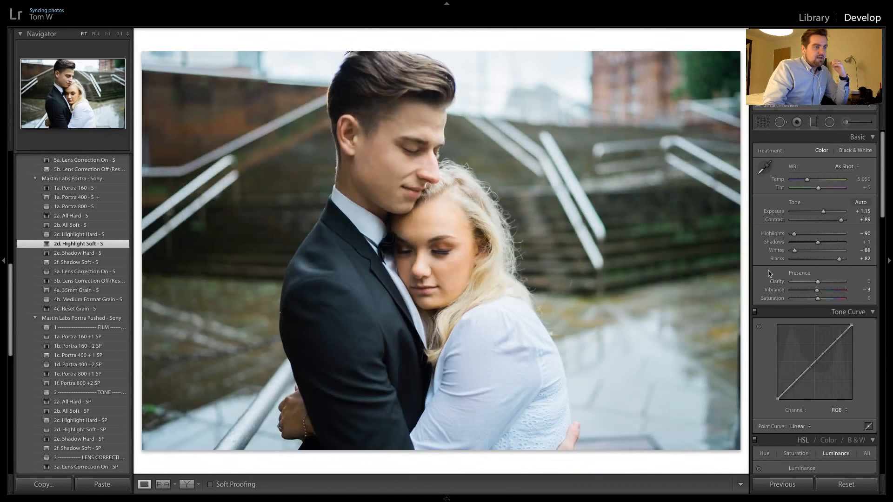
# Compare plain Portra 400 - S with the Highlight Soft - S tone, and try a temperature of 5,567
pyautogui.click(117, 197)
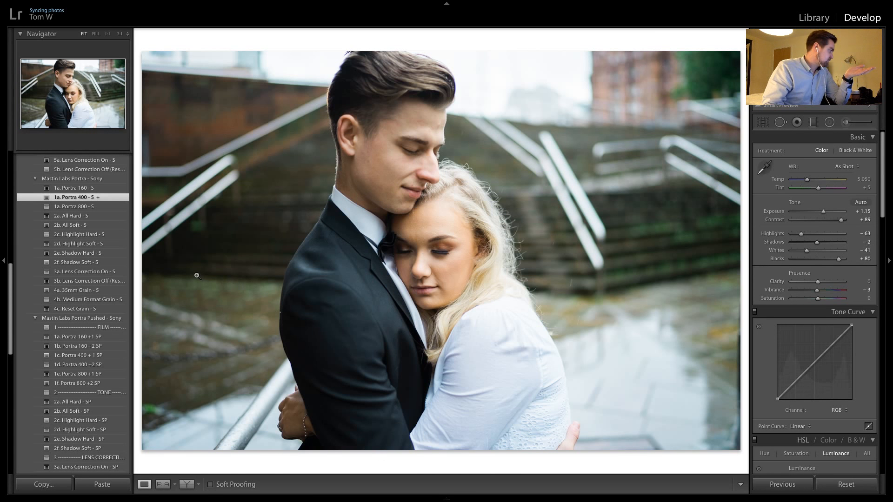
pyautogui.click(99, 247)
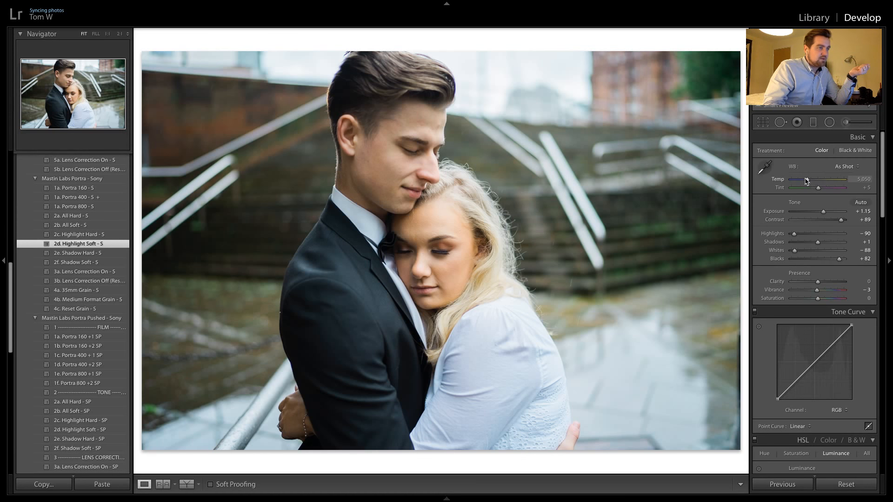
pyautogui.moveTo(806, 181); pyautogui.dragTo(809, 181)
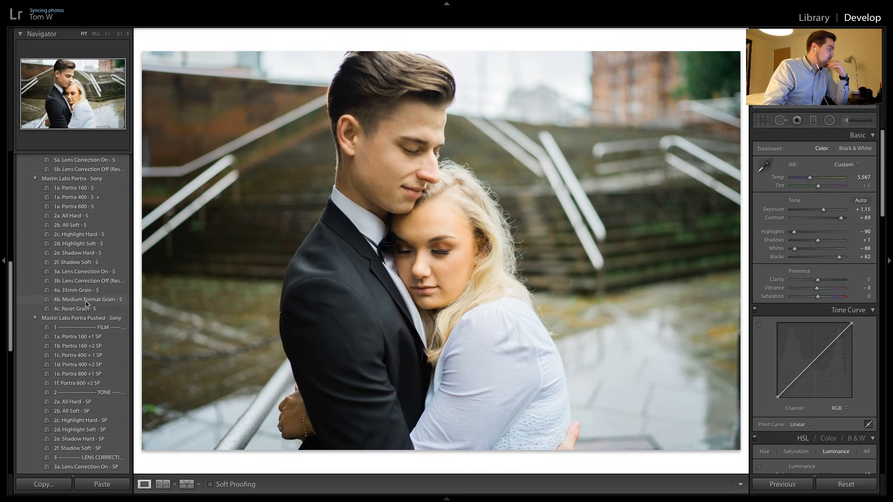
# Try the close-up in black and white with Delta 3200 Medium Format, testing Highlight Soft and All Soft tones, at exposure +0.65
pyautogui.scroll(-5, 79, 317)
pyautogui.scroll(10, 93, 279)
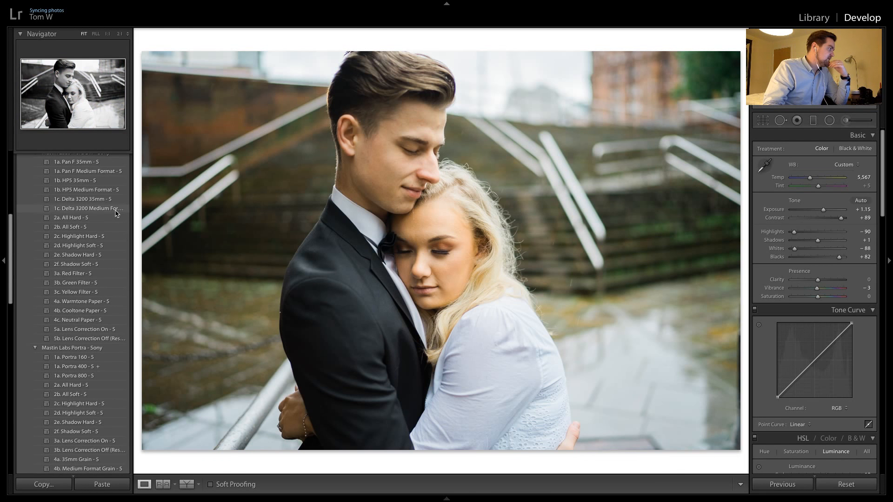
pyautogui.click(116, 208)
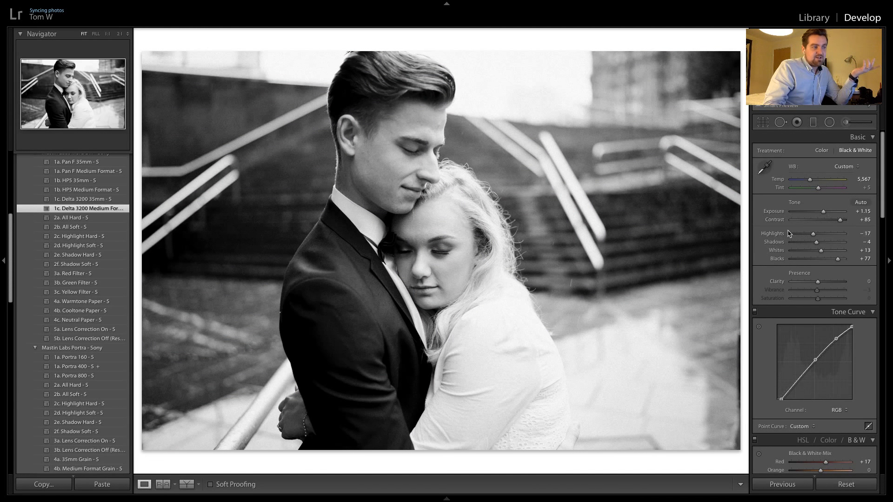
pyautogui.click(109, 248)
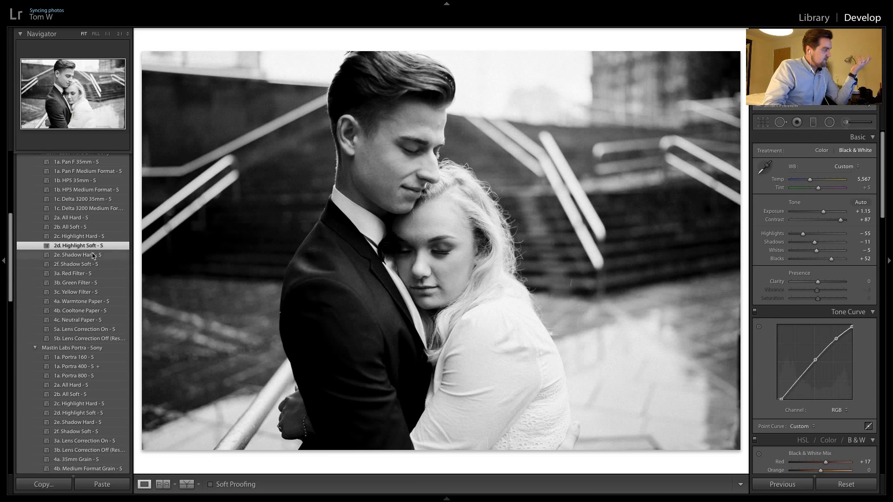
pyautogui.click(102, 226)
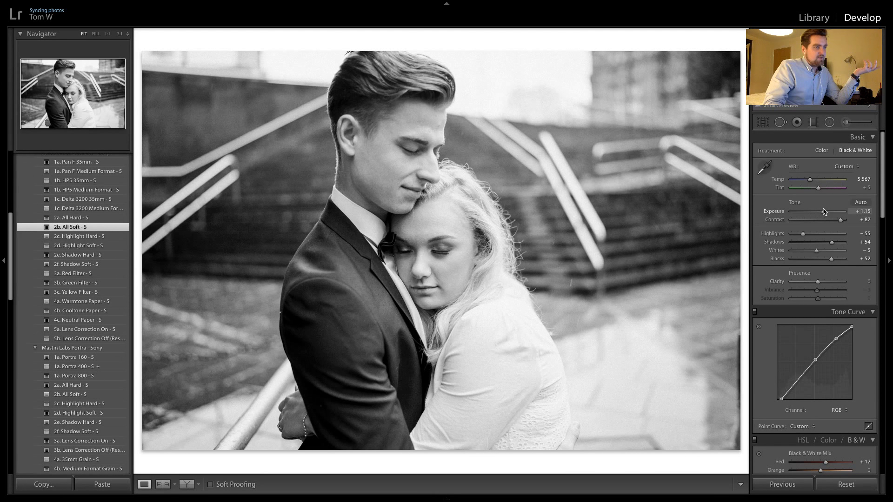
pyautogui.moveTo(823, 212); pyautogui.dragTo(822, 213)
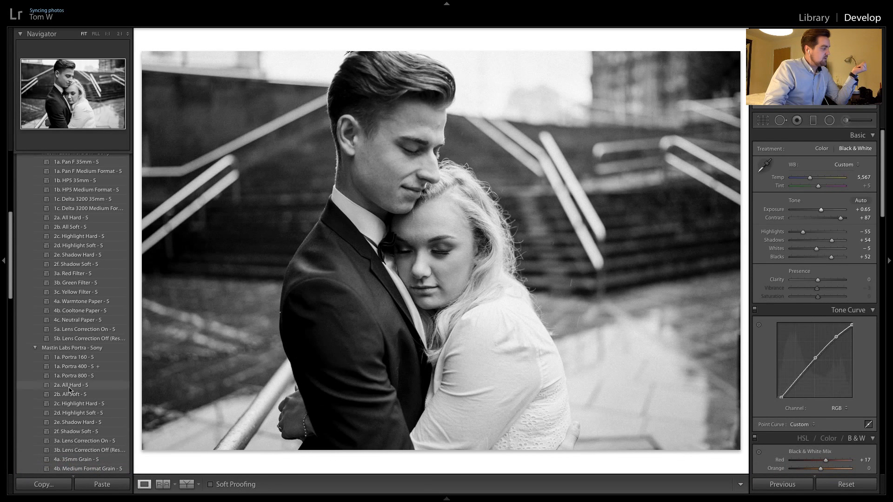
# Reset the close-up, then apply Portra 400 - S with the Highlight Soft - S tone and set the exposure to +1.30
pyautogui.click(88, 370)
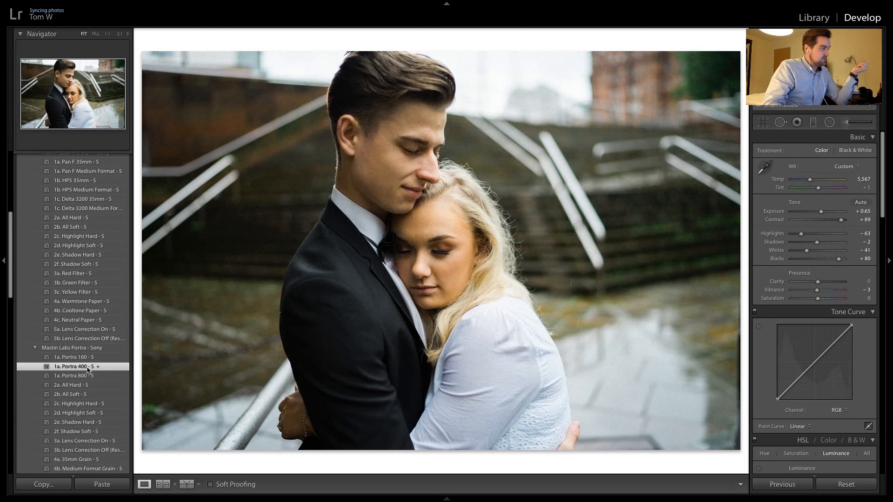
pyautogui.click(846, 484)
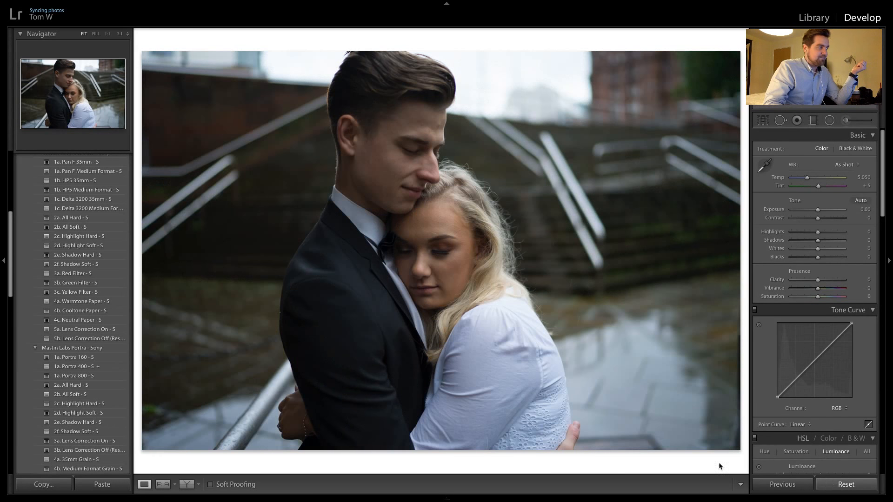
pyautogui.click(100, 369)
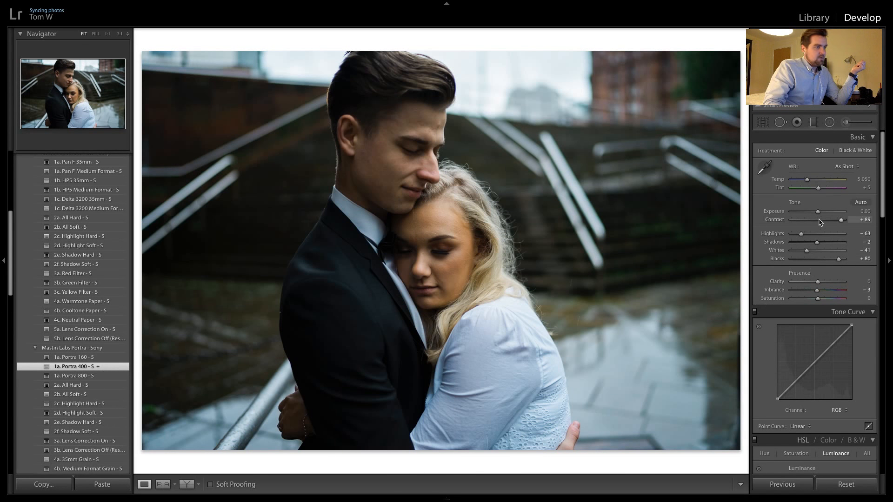
pyautogui.moveTo(819, 212); pyautogui.dragTo(823, 213)
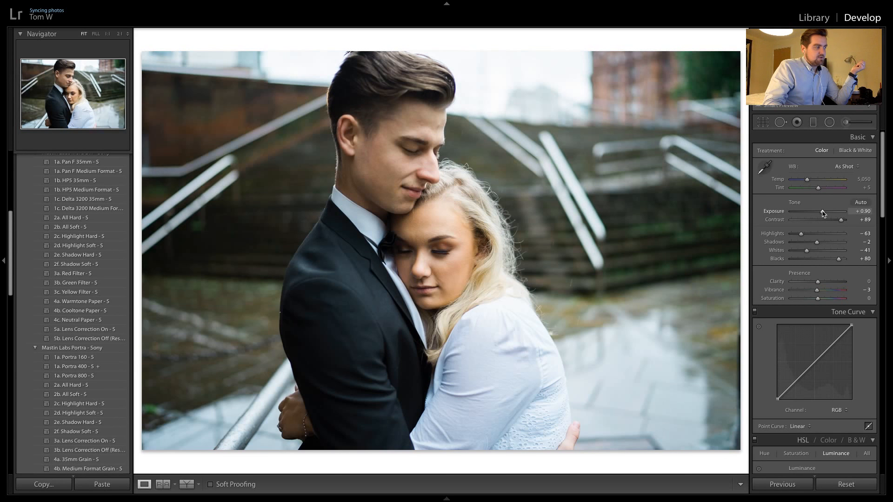
pyautogui.click(77, 414)
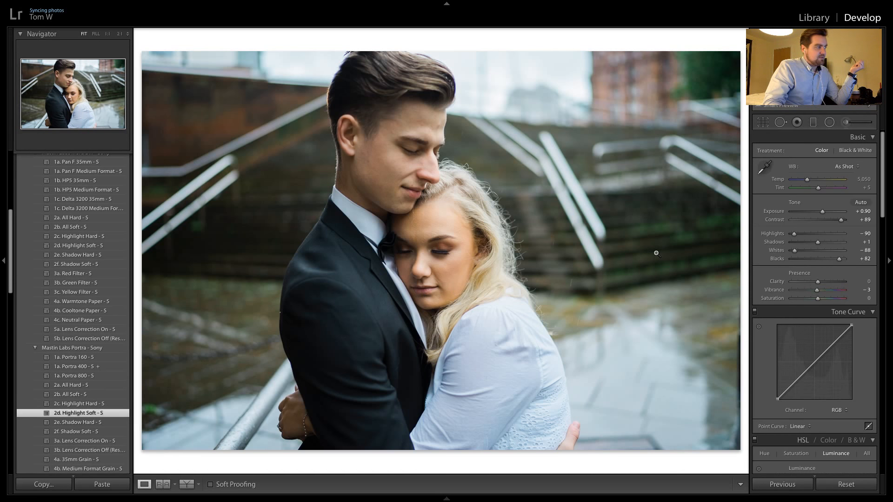
pyautogui.moveTo(822, 212); pyautogui.dragTo(823, 215)
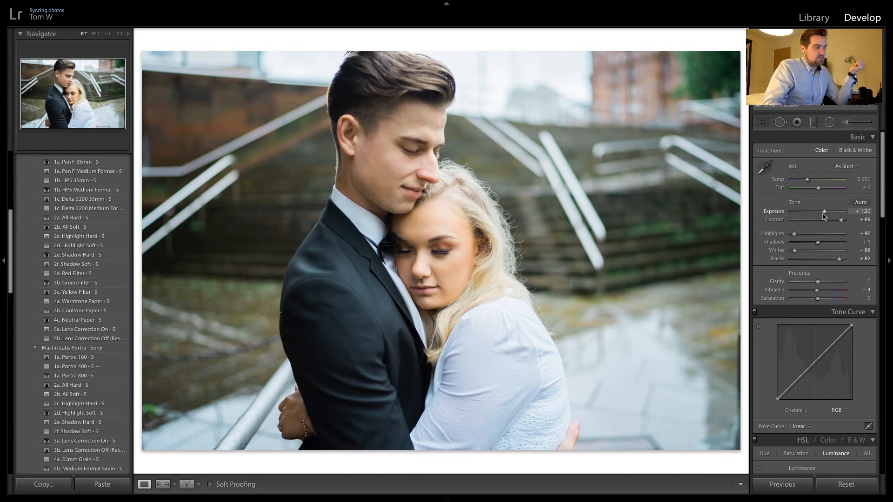
# Warm the close-up by setting its white balance to Daylight after trying a temperature of 5,381
pyautogui.moveTo(807, 179); pyautogui.dragTo(807, 177)
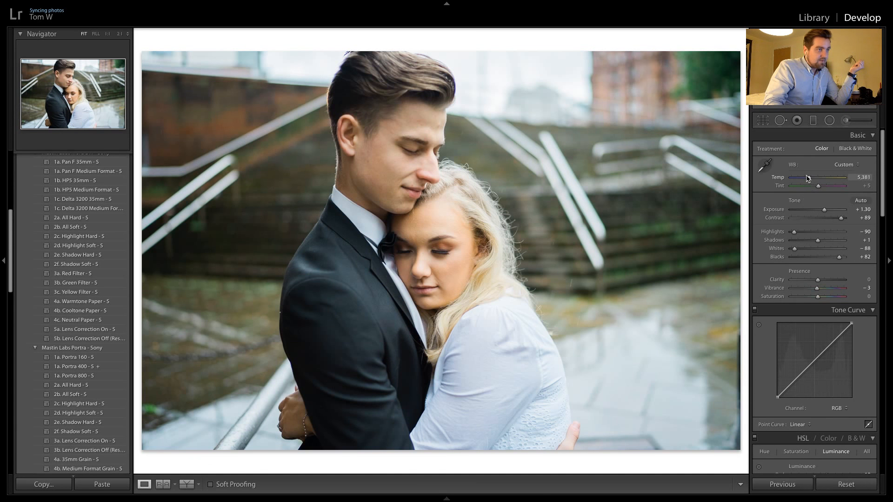
pyautogui.click(844, 165)
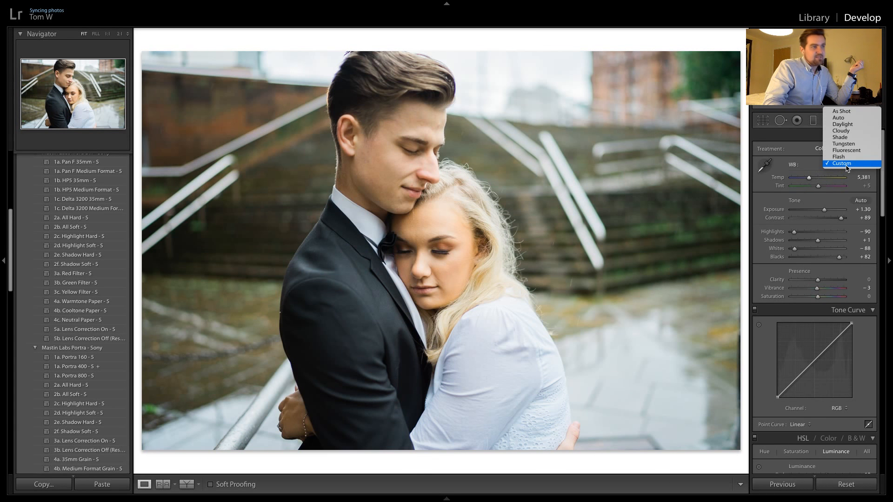
pyautogui.click(850, 126)
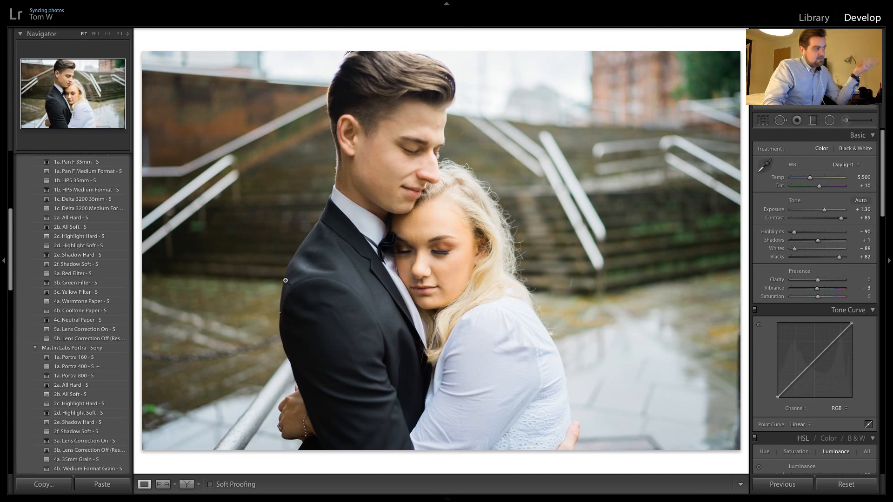
# Copy the close-up's settings to the following vertical portrait and set its exposure to +0.70
pyautogui.press('Right')
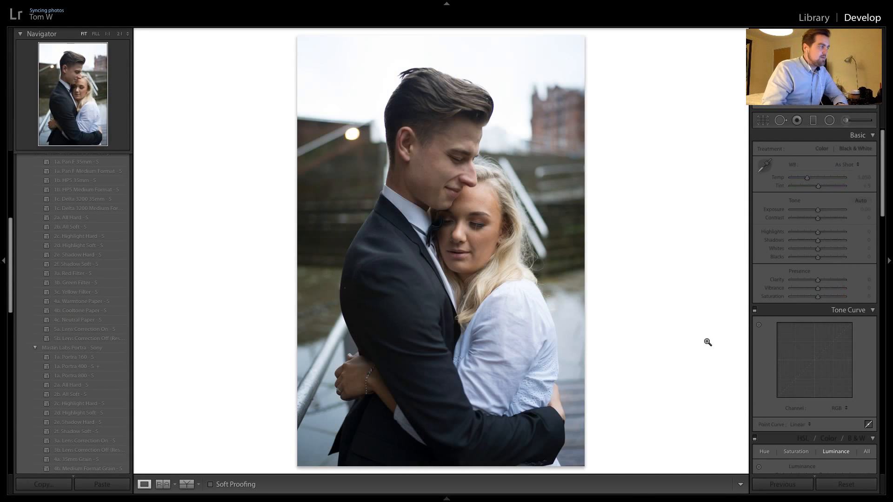
pyautogui.click(790, 486)
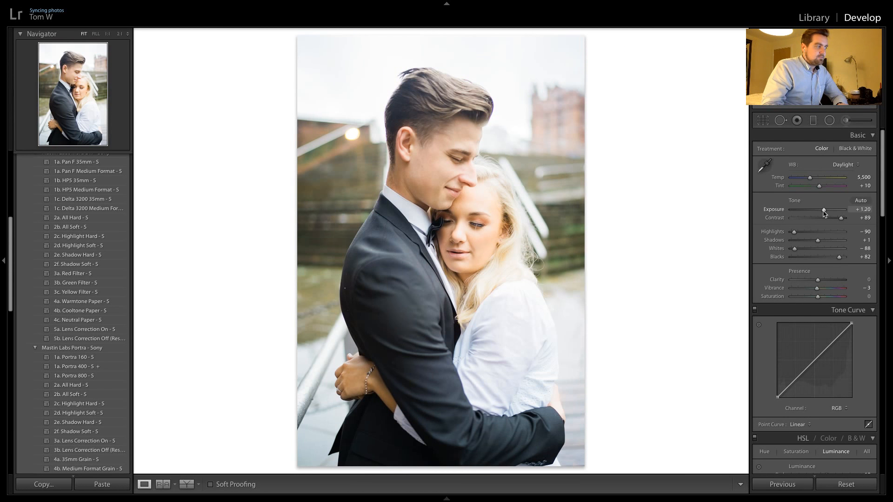
pyautogui.moveTo(824, 211); pyautogui.dragTo(821, 211)
# Copy the vertical portrait's settings to each of the following two unedited vertical shots of the couple
pyautogui.press('Right')
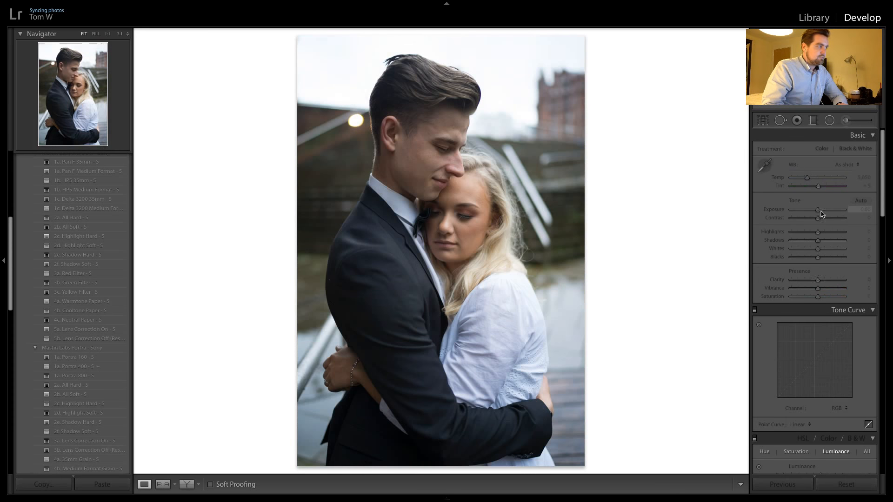
pyautogui.click(781, 486)
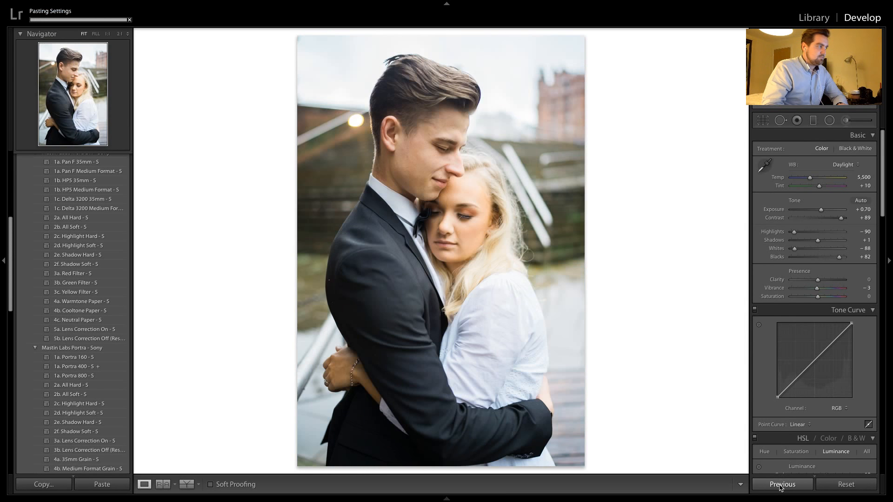
pyautogui.press('Right')
pyautogui.click(780, 486)
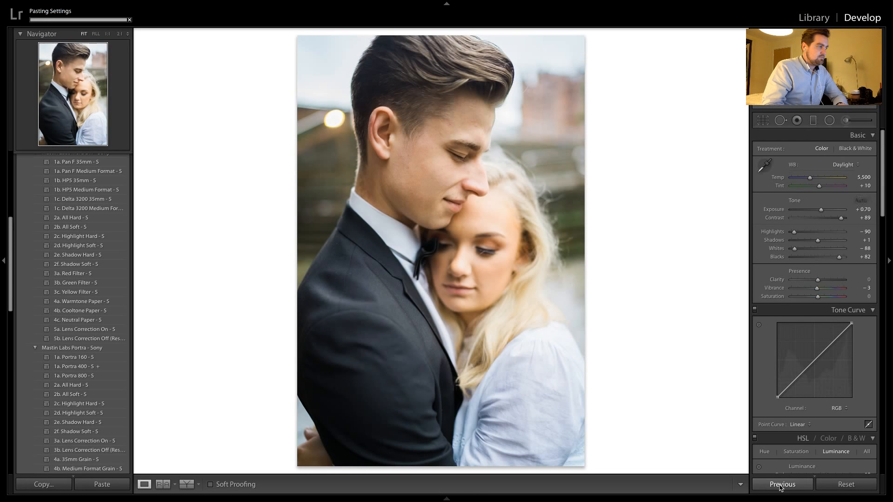
# Crop the tight vertical portrait to 4 x 5 / 8 x 10, keeping the man's hair in frame and removing the lower edge
pyautogui.click(762, 121)
pyautogui.click(847, 151)
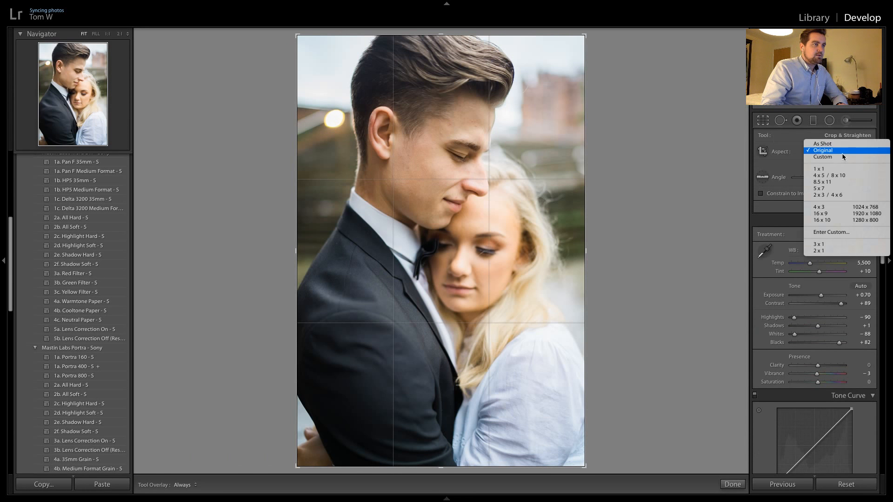
pyautogui.click(837, 175)
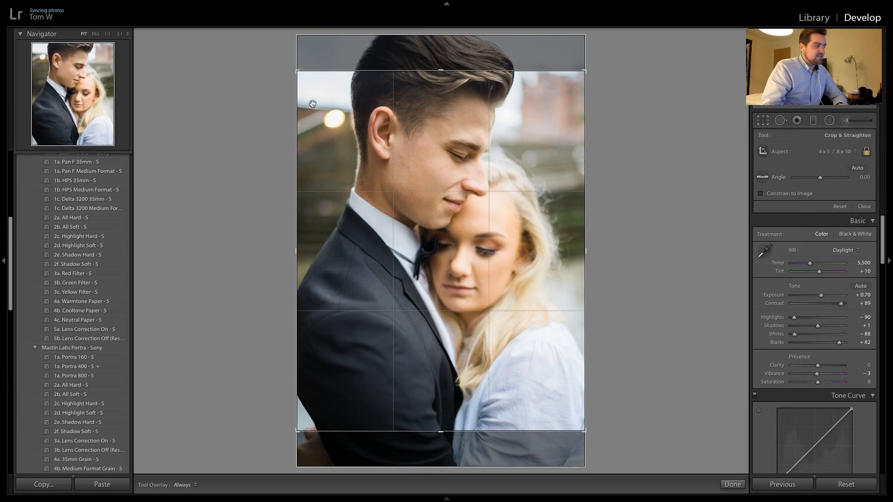
pyautogui.moveTo(393, 139); pyautogui.dragTo(406, 217)
pyautogui.press('Return')
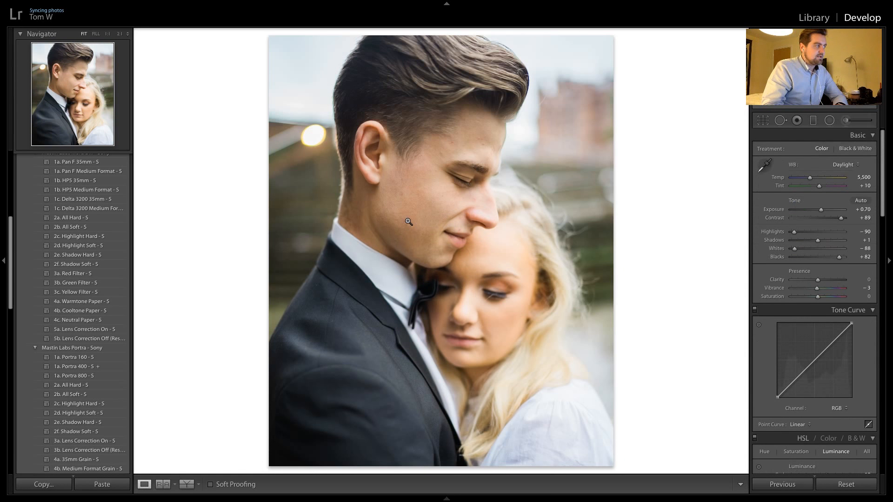
pyautogui.scroll(-4, 846, 325)
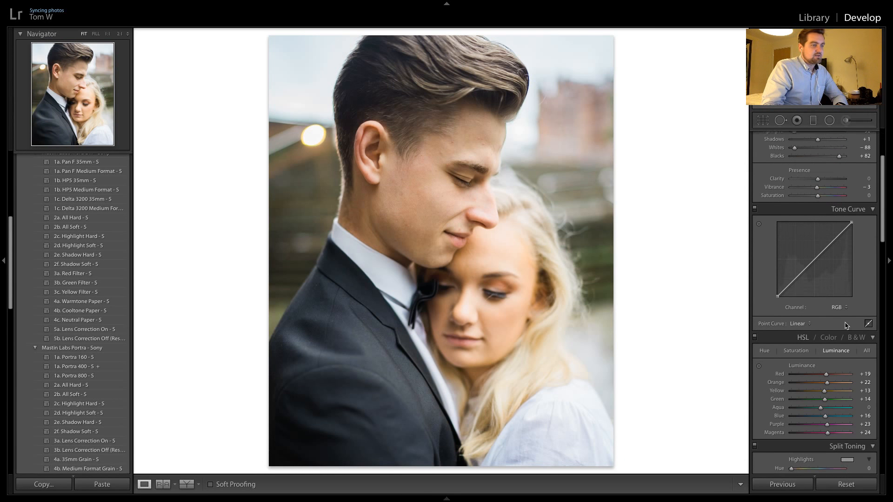
# Try lens profile corrections with distortion and vignetting at 0 on the tight vertical portrait, and switch the corrections off again
pyautogui.scroll(-15, 845, 325)
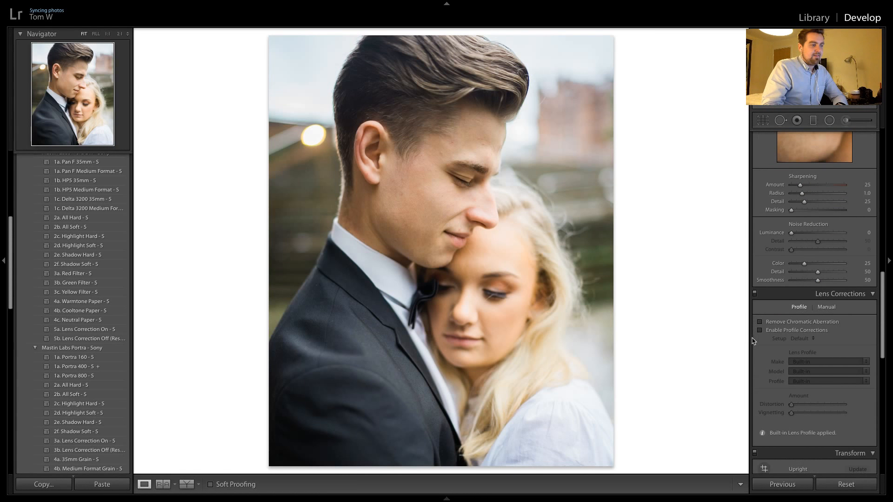
pyautogui.click(767, 331)
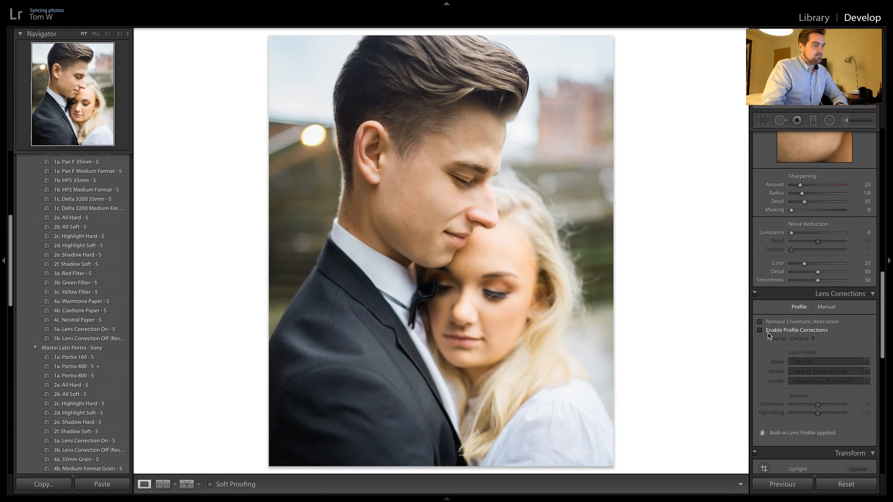
pyautogui.click(768, 331)
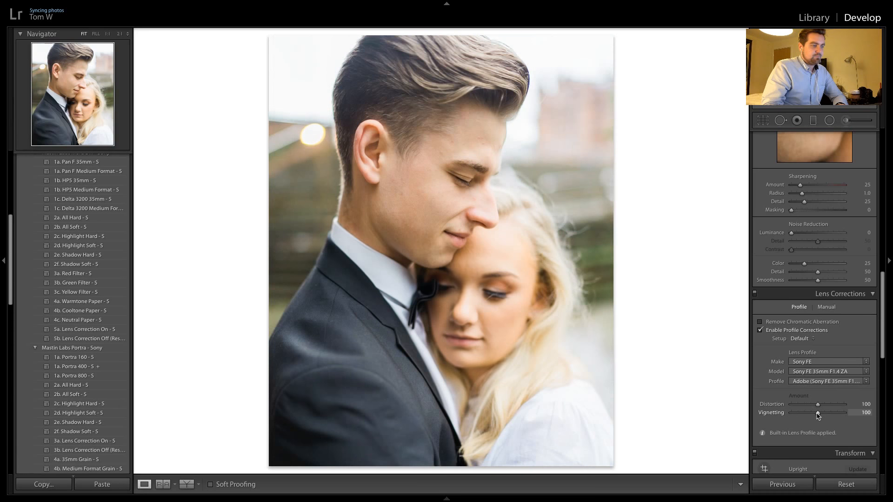
pyautogui.moveTo(814, 415); pyautogui.dragTo(759, 409)
pyautogui.moveTo(817, 404); pyautogui.dragTo(737, 407)
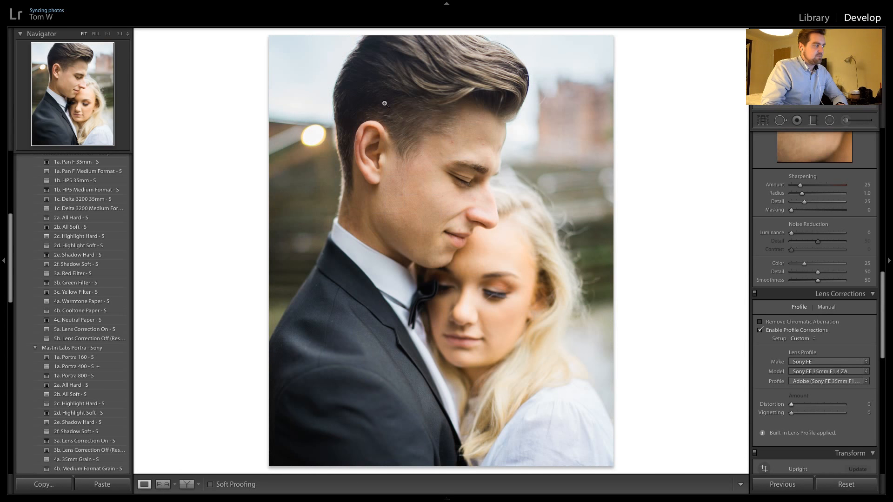
pyautogui.moveTo(792, 404); pyautogui.dragTo(784, 392)
pyautogui.click(760, 330)
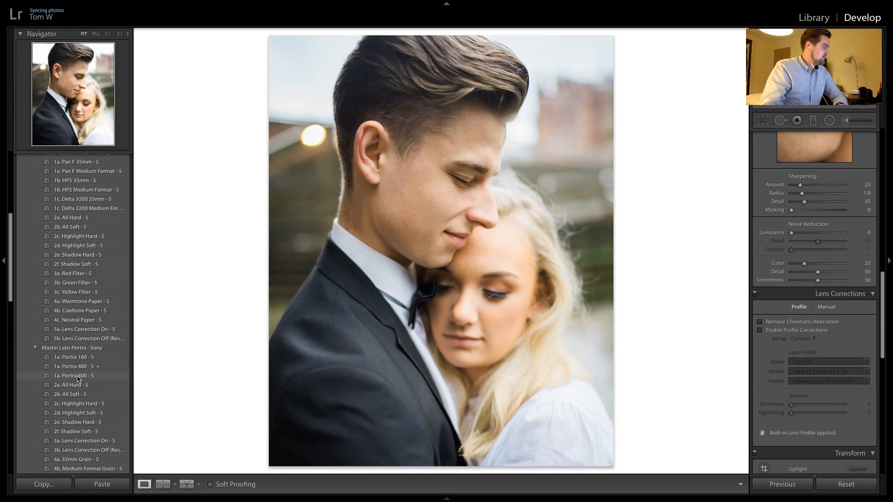
# Apply the Ilford Delta 3200 Medium Format preset to the tight portrait and copy its settings to the following horizontal shot of the man laughing
pyautogui.scroll(3, 95, 289)
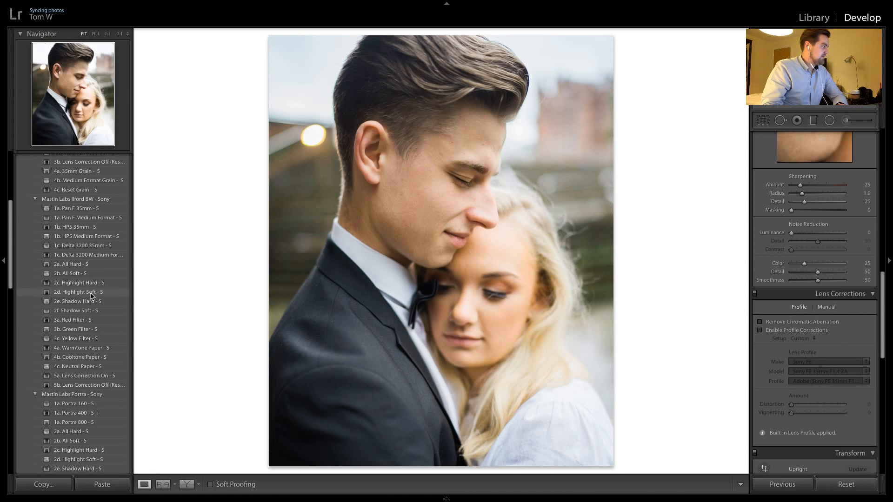
pyautogui.click(98, 253)
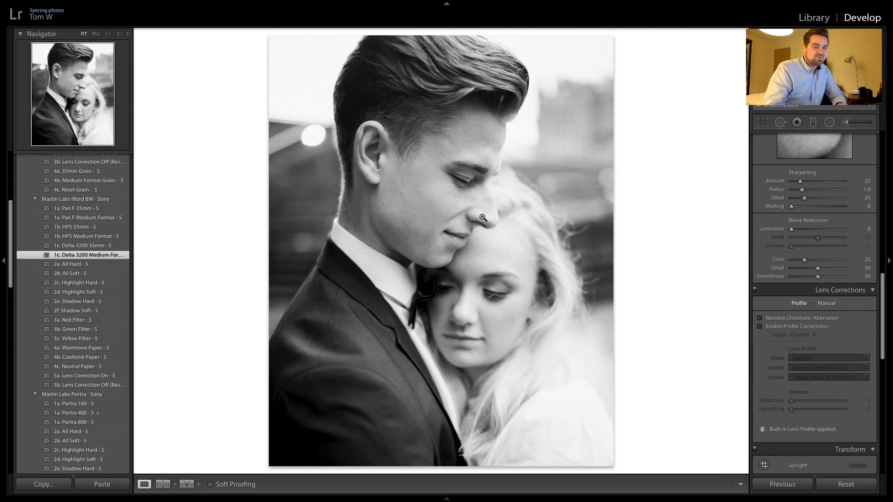
pyautogui.press('Right')
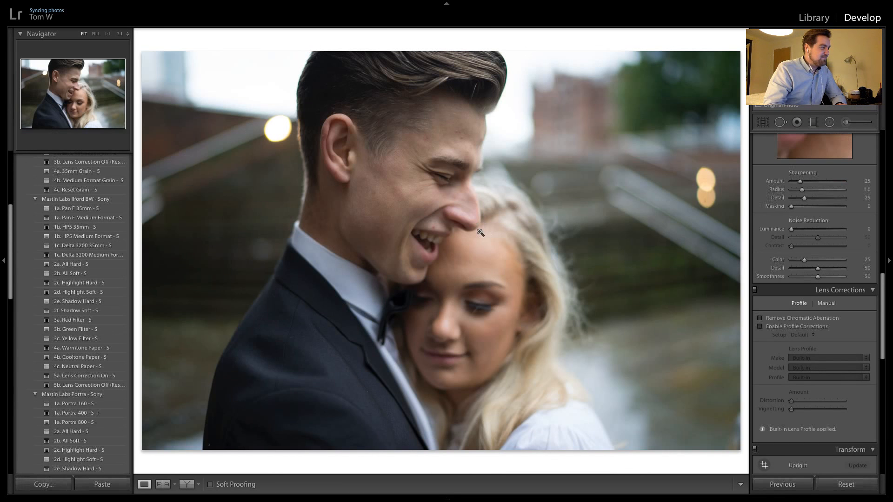
pyautogui.click(774, 487)
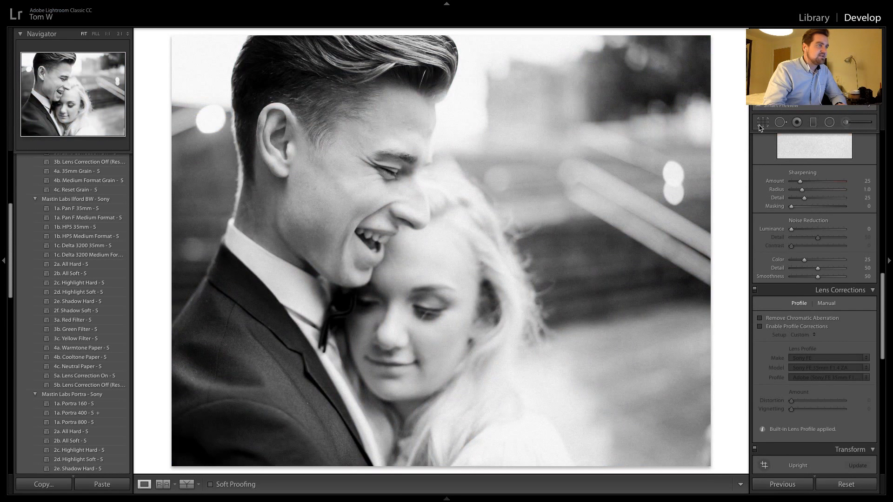
# Shift the laughing shot's 4 x 5 / 8 x 10 crop to the photo's left edge so the couple sits nearer the centre
pyautogui.click(762, 122)
pyautogui.moveTo(532, 162); pyautogui.dragTo(488, 207)
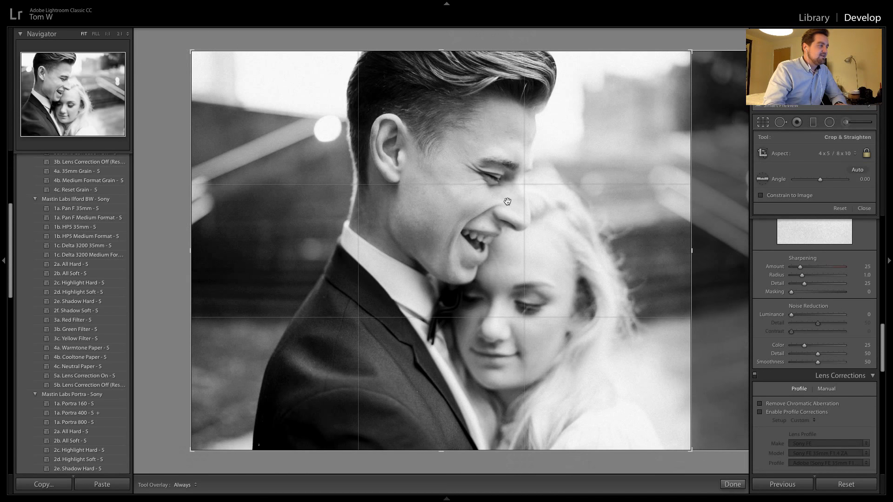
pyautogui.press('Return')
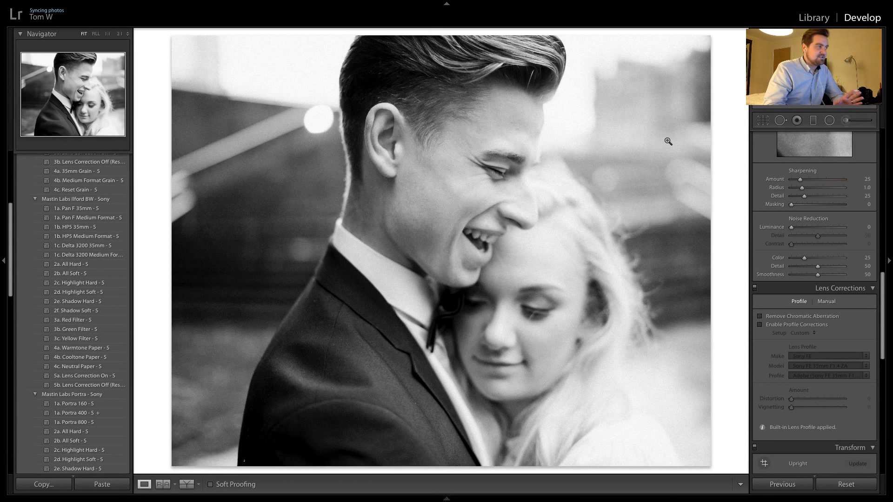
# Compare the laughing shot with the black-and-white portrait and copy its settings to the following unedited shot of both smiling
pyautogui.press('Right')
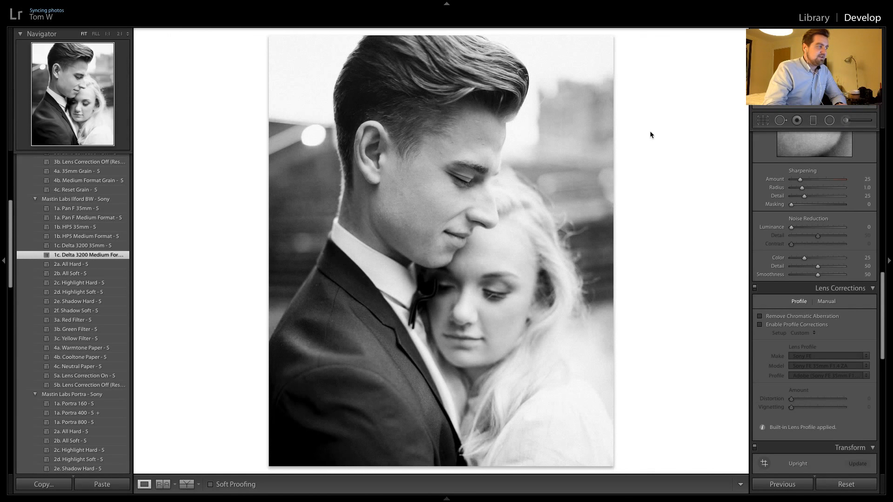
pyautogui.press('Right')
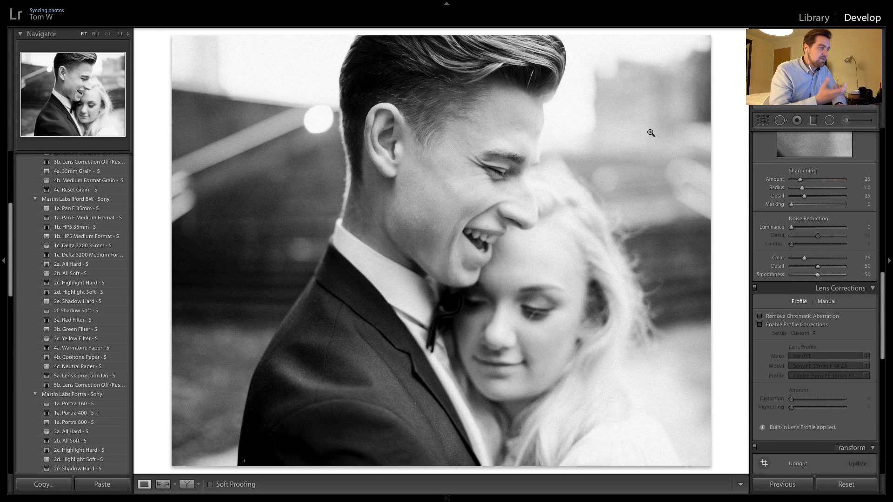
pyautogui.press('Right')
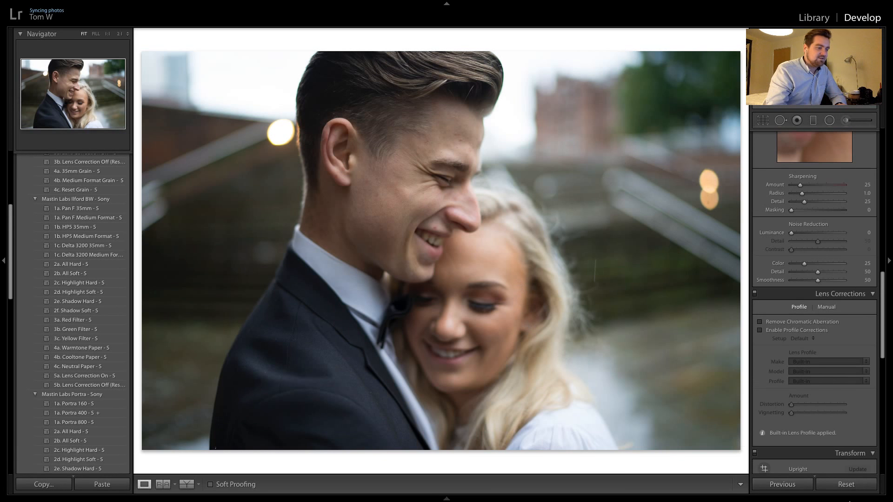
pyautogui.click(774, 485)
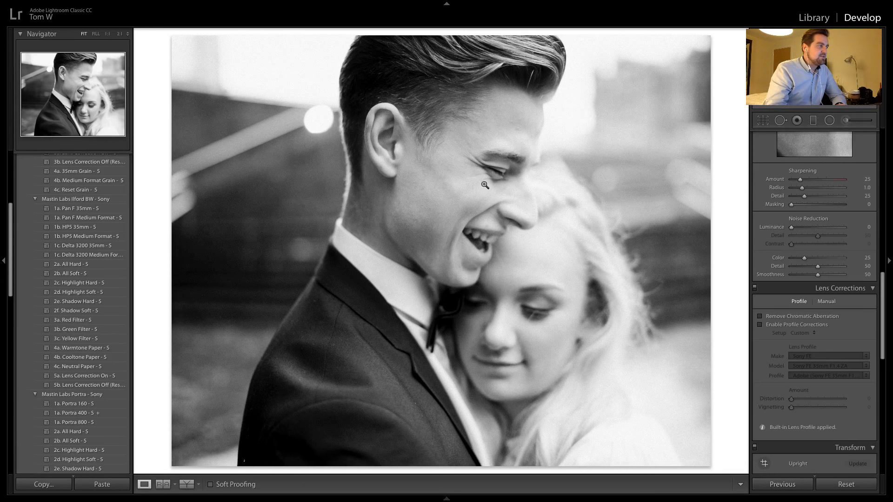
# Check the black-and-white shots against each other and copy the smiling shot's settings to the next unedited close shot
pyautogui.press('\\')
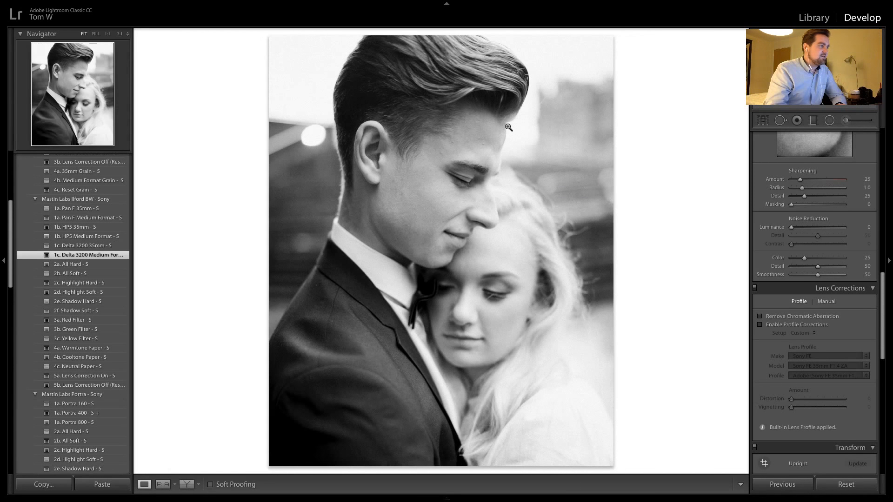
pyautogui.press('\\')
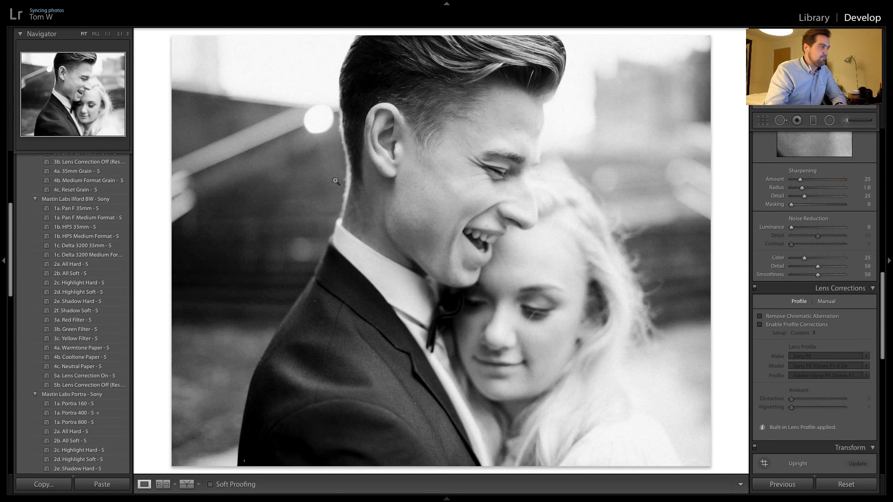
pyautogui.press('Right')
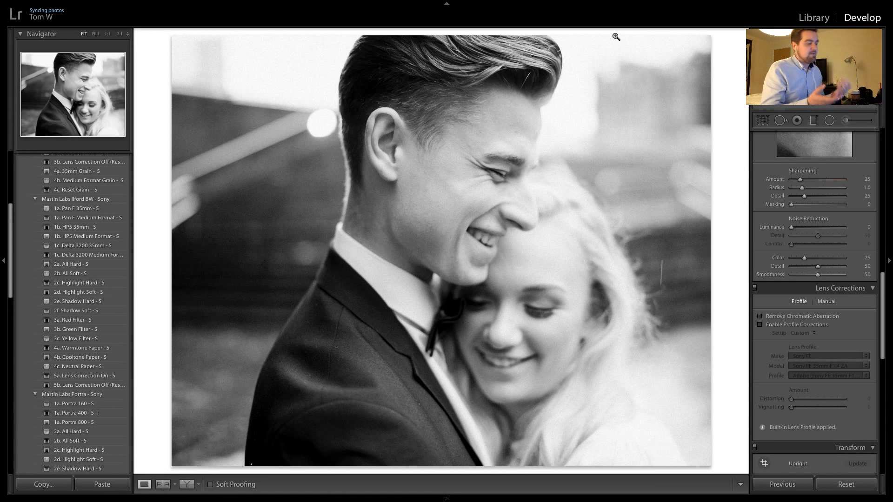
pyautogui.press('Right')
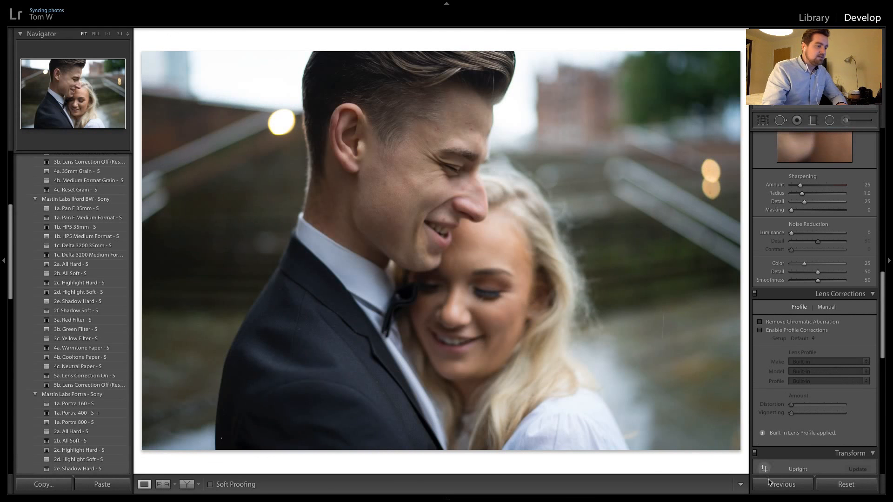
pyautogui.click(772, 486)
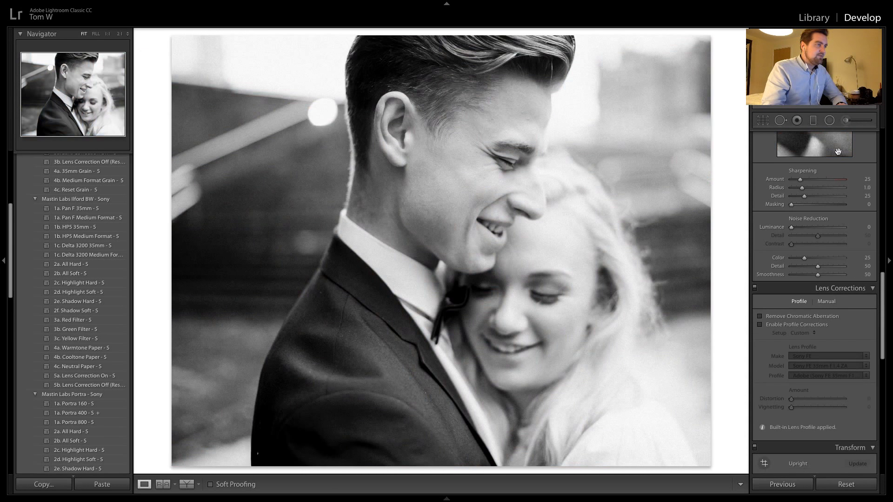
# Reposition the 4 x 5 / 8 x 10 crop horizontally on the newly converted smiling shot so the couple is centred in the frame
pyautogui.click(762, 120)
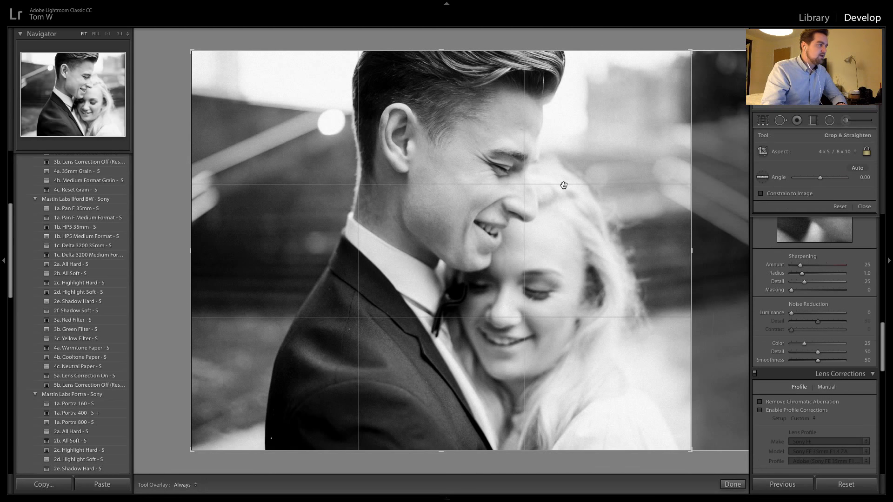
pyautogui.press('r')
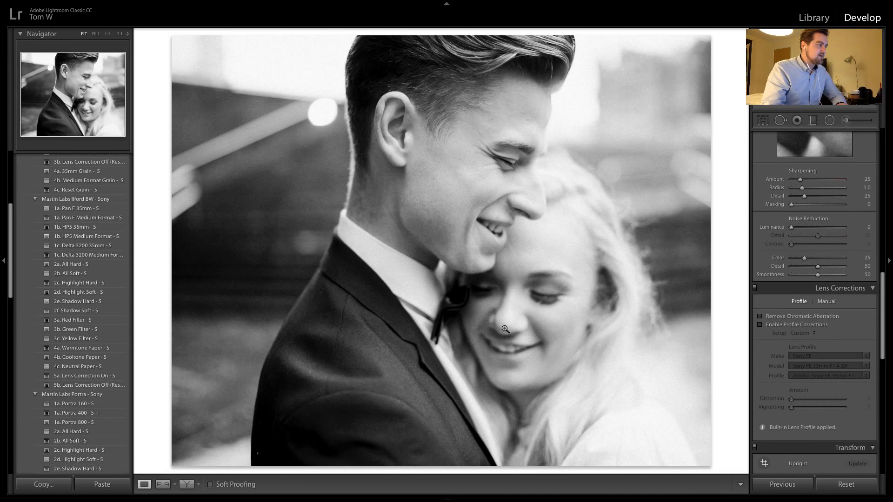
pyautogui.click(765, 121)
pyautogui.moveTo(554, 149); pyautogui.dragTo(453, 154)
pyautogui.press('r')
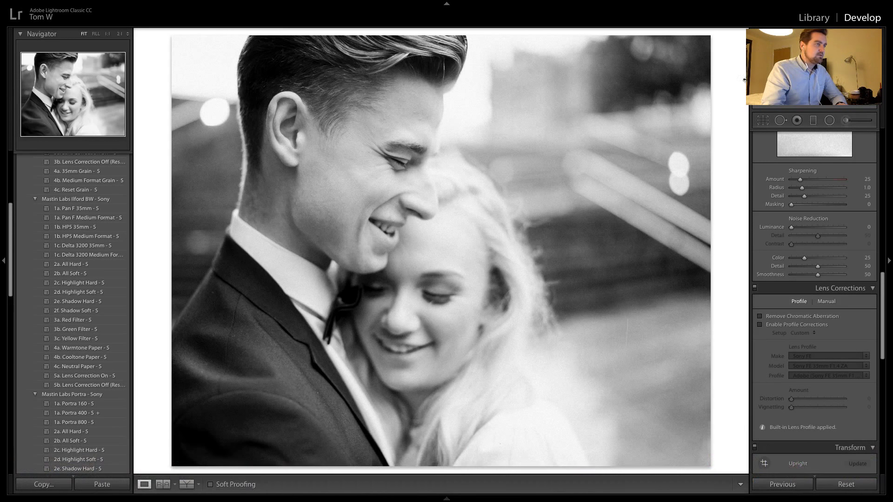
pyautogui.press('r')
pyautogui.moveTo(578, 167); pyautogui.dragTo(606, 175)
pyautogui.press('r')
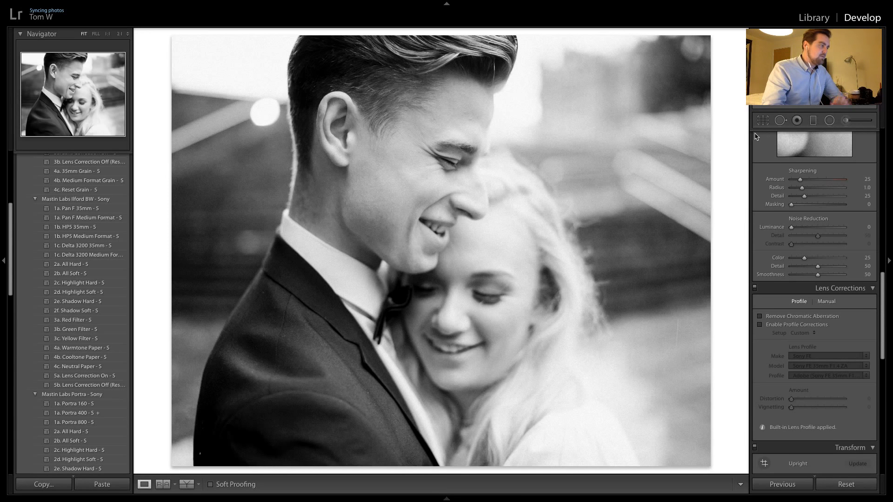
# Compare the two smiling black-and-white close-ups and copy the settings to the following unedited waist-up shot with the handrails behind
pyautogui.press('Right')
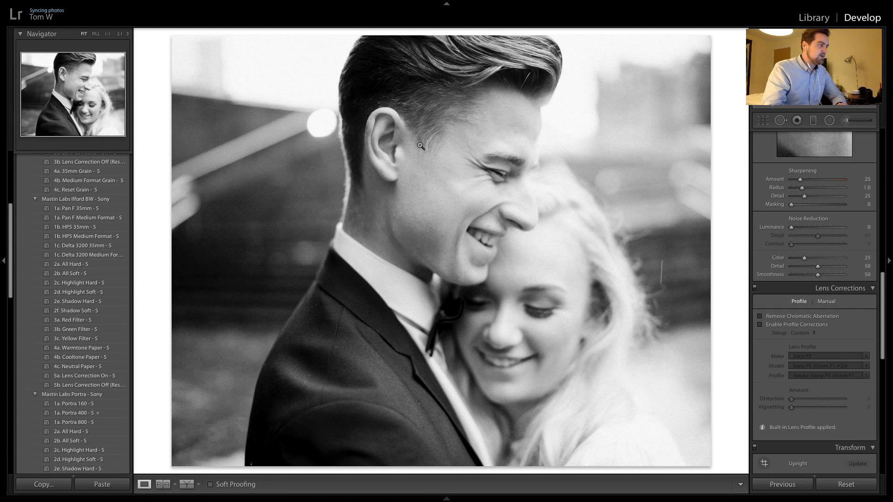
pyautogui.press('Right')
pyautogui.press('Right')
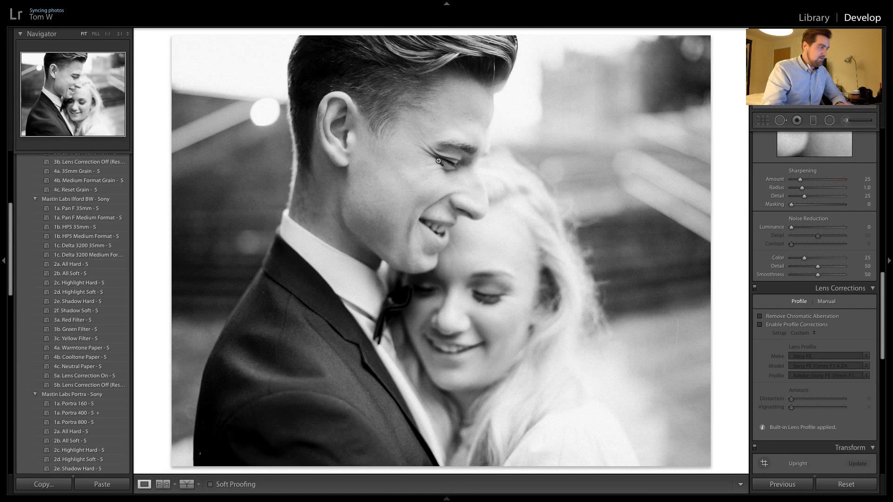
pyautogui.press('Right')
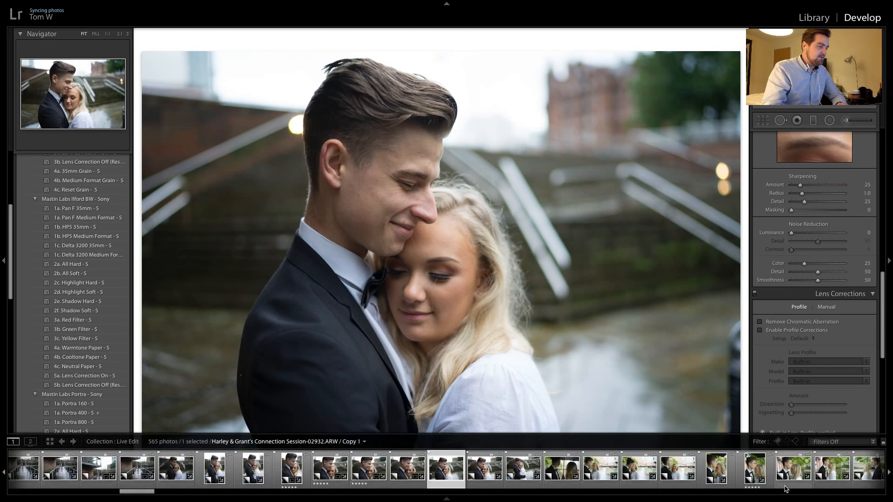
pyautogui.click(782, 485)
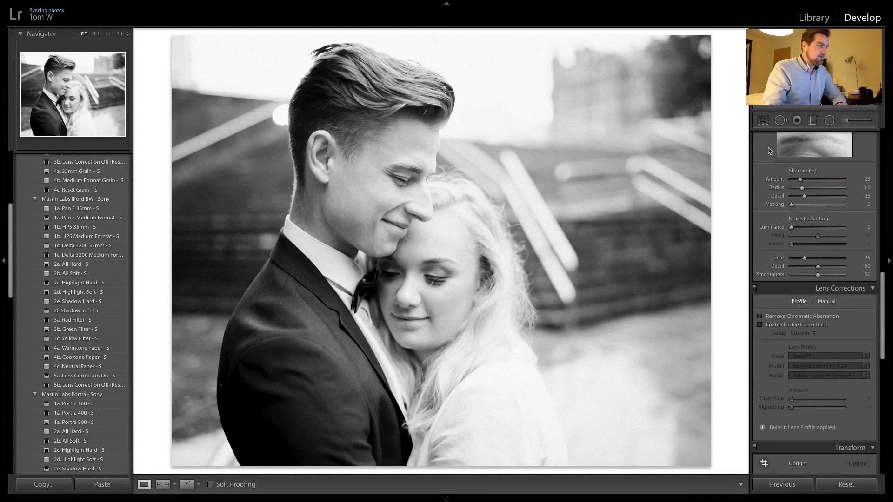
# Shift the waist-up shot's 4 x 5 / 8 x 10 crop almost to the photo's left edge to centre the couple
pyautogui.click(762, 120)
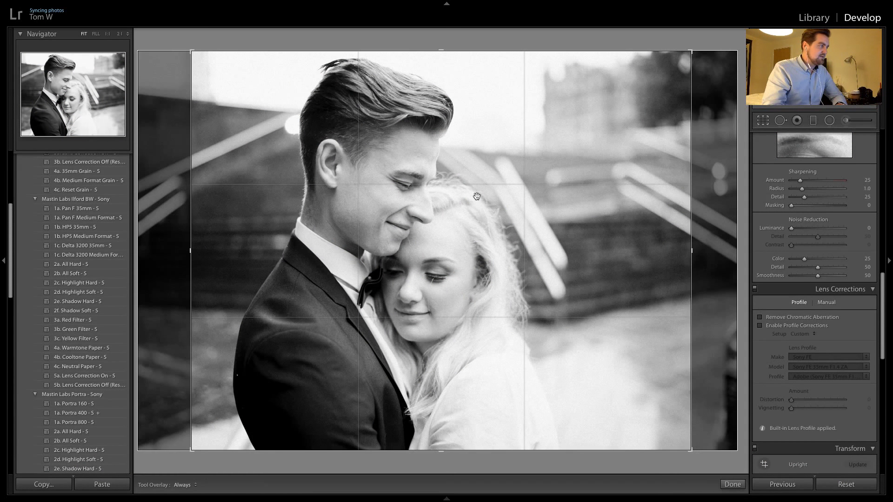
pyautogui.moveTo(482, 210); pyautogui.dragTo(521, 210)
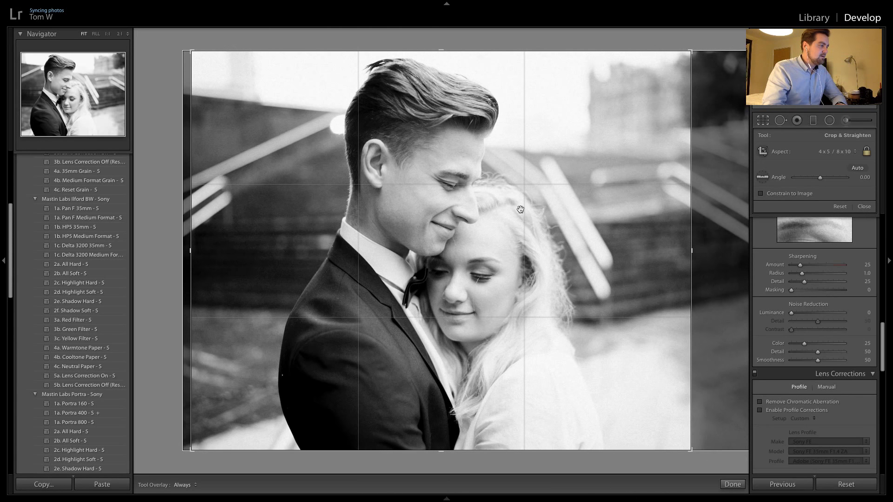
pyautogui.press('Return')
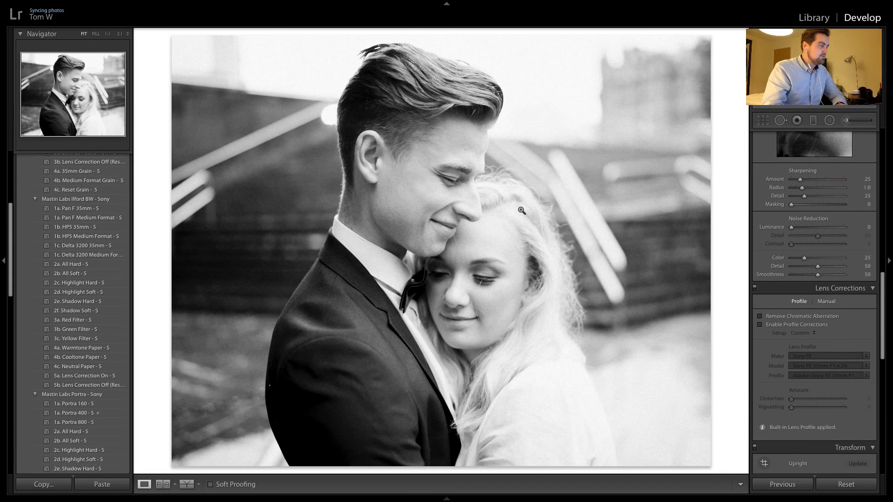
# Copy the black-and-white settings to the next waist-up smiling shot and the wider embrace shot, and inspect the couple's faces at 1:1
pyautogui.hotkey('ctrl', 'shift', 'r')
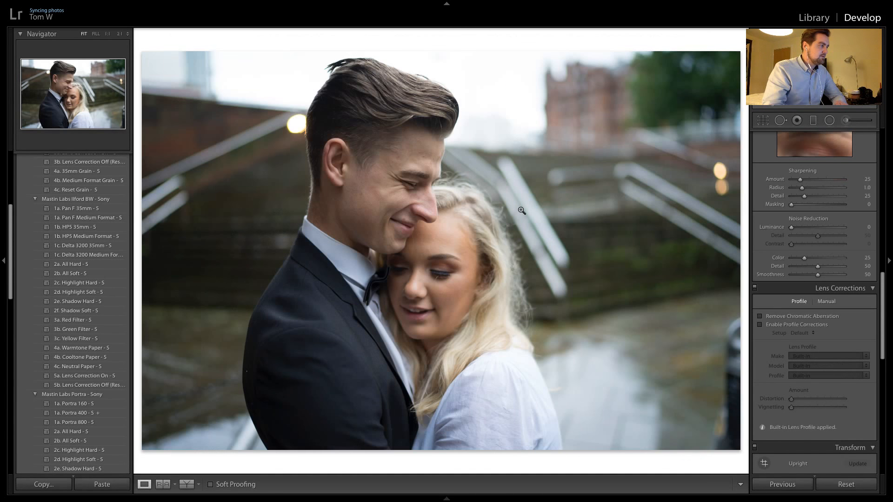
pyautogui.click(783, 484)
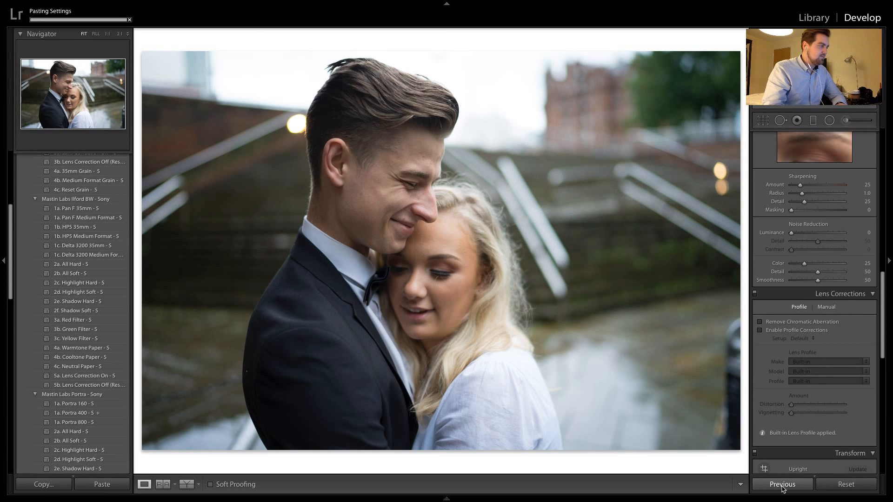
pyautogui.press('Right')
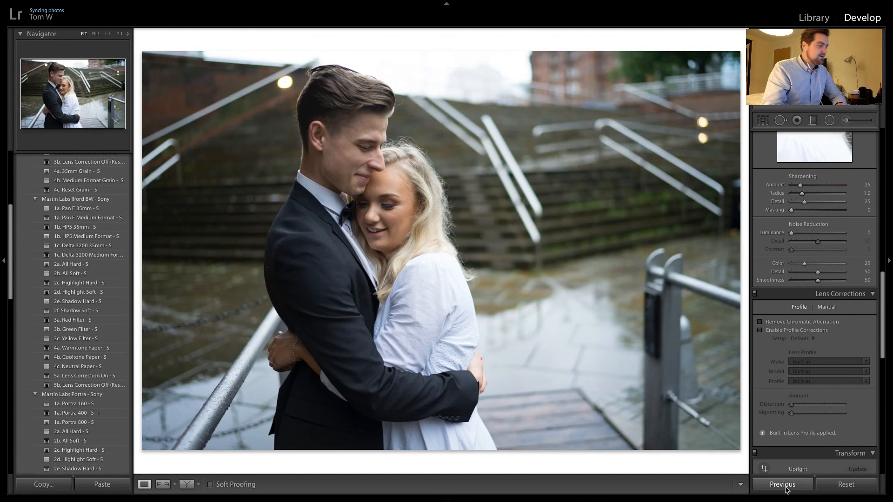
pyautogui.click(784, 487)
pyautogui.click(474, 148)
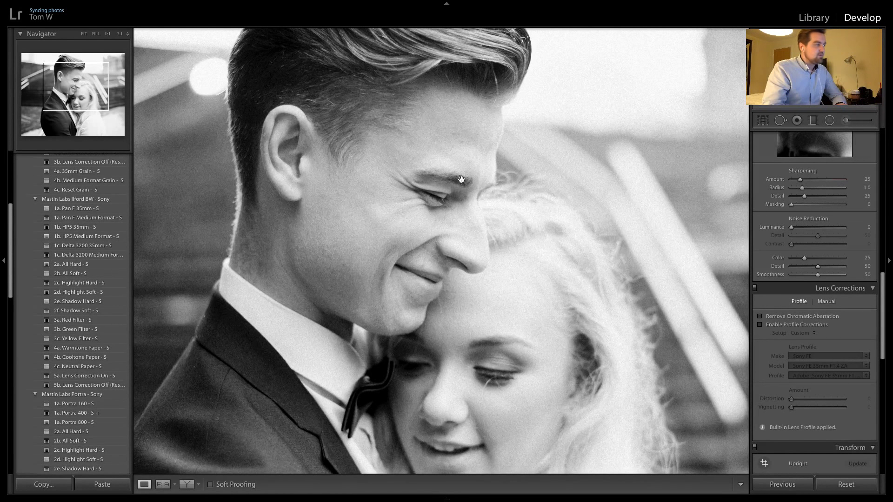
# Copy the black-and-white settings from the smiling close-up to the next unedited embrace shot with the wet steps behind
pyautogui.click(468, 119)
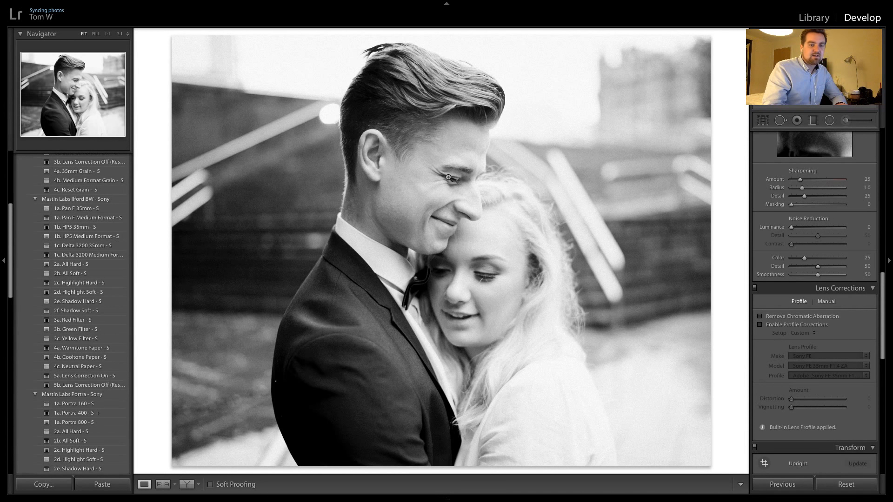
pyautogui.hotkey('ctrl', 'shift', 'r')
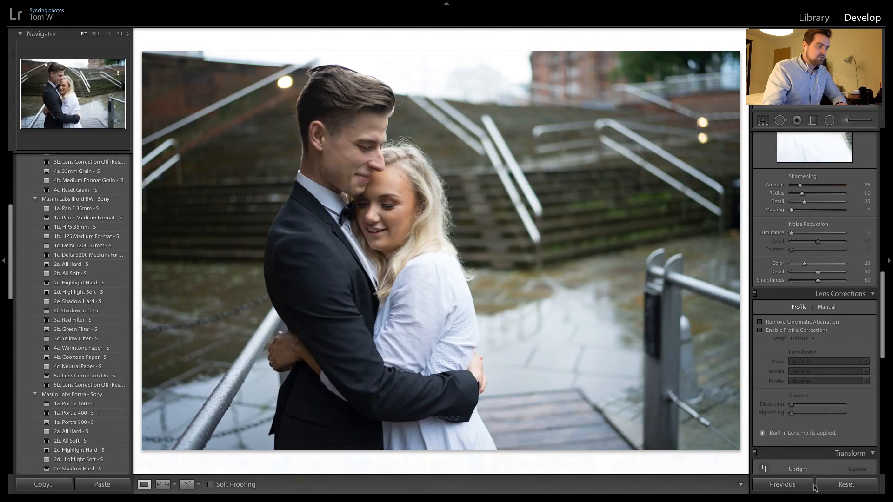
pyautogui.click(781, 489)
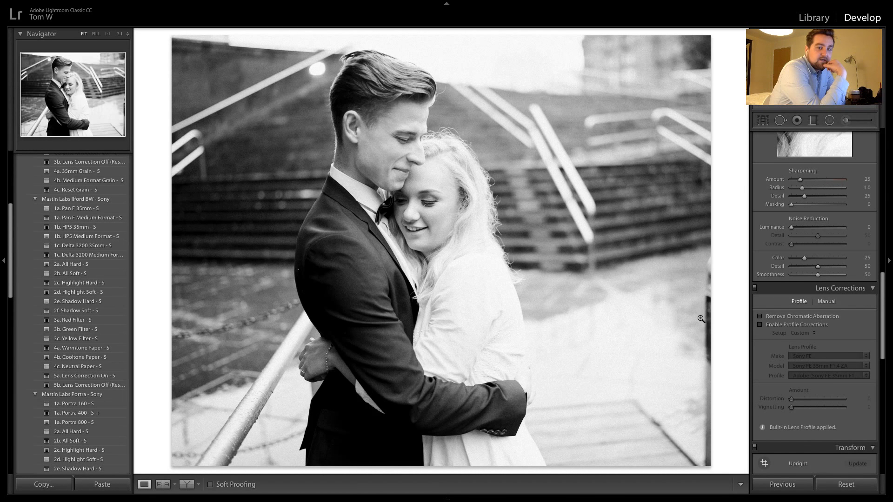
# Copy the black-and-white settings to the umbrella shot taken from behind the couple and reset its crop to the original frame
pyautogui.press('Right')
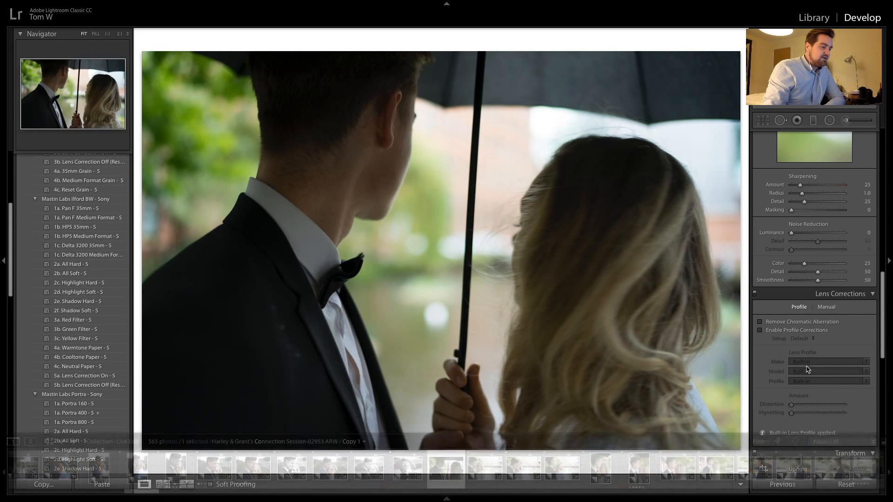
pyautogui.click(782, 484)
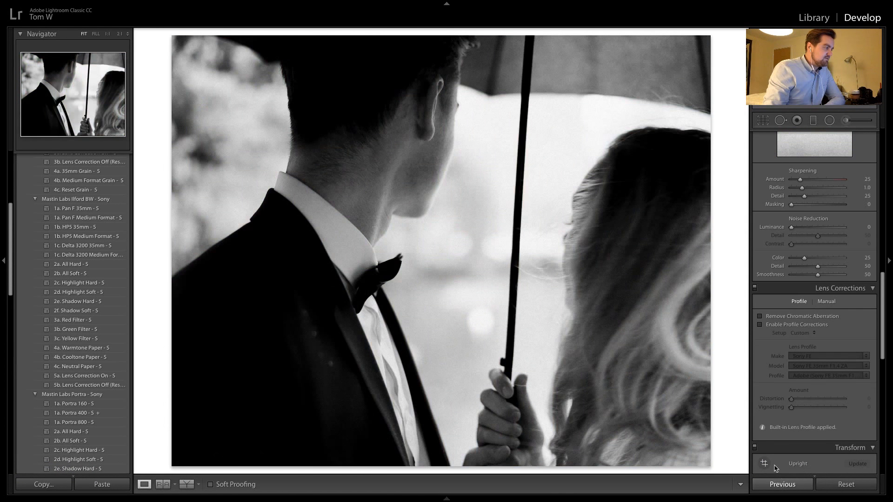
pyautogui.click(761, 122)
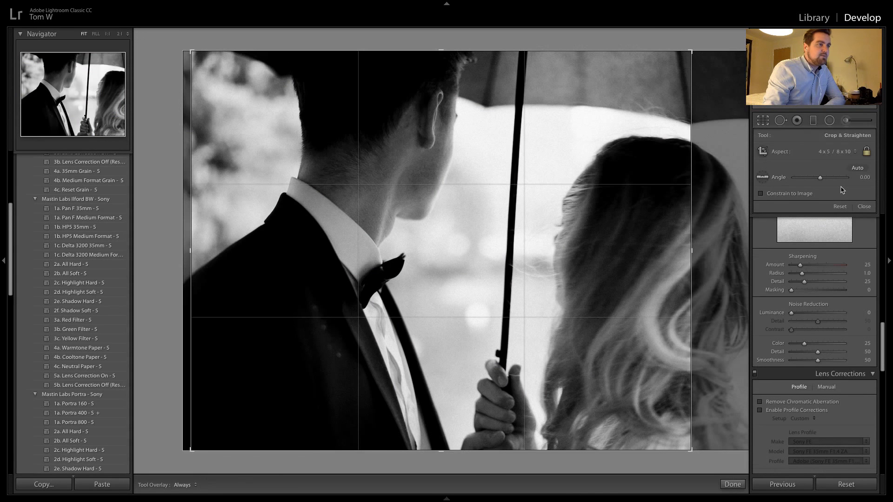
pyautogui.click(840, 207)
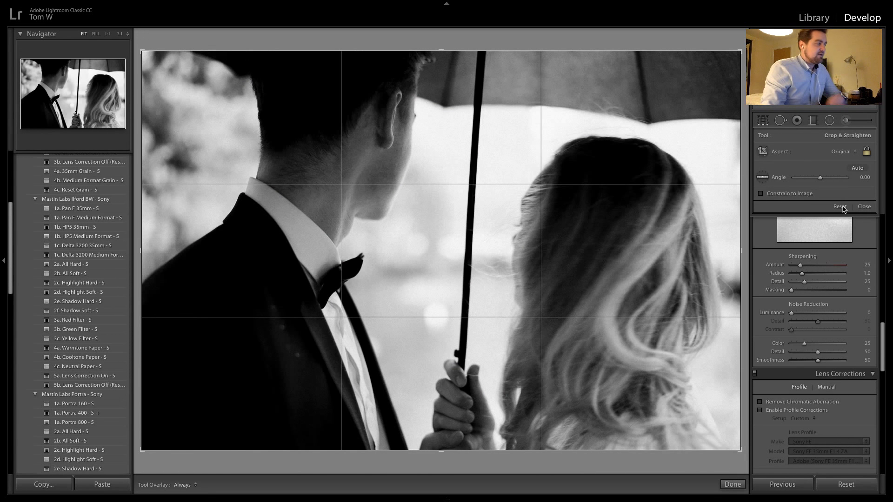
pyautogui.press('r')
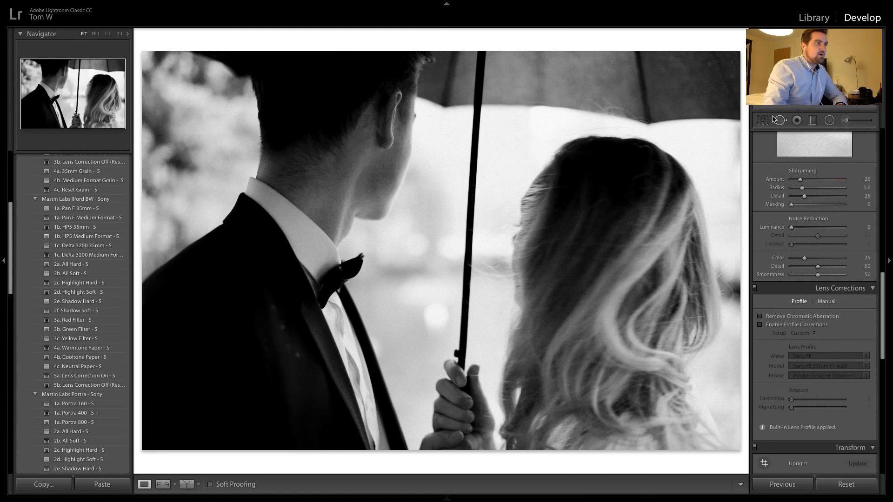
# Crop the umbrella shot to a 2 x 1 panorama aligned with the photo's upper edge
pyautogui.click(762, 120)
pyautogui.click(848, 154)
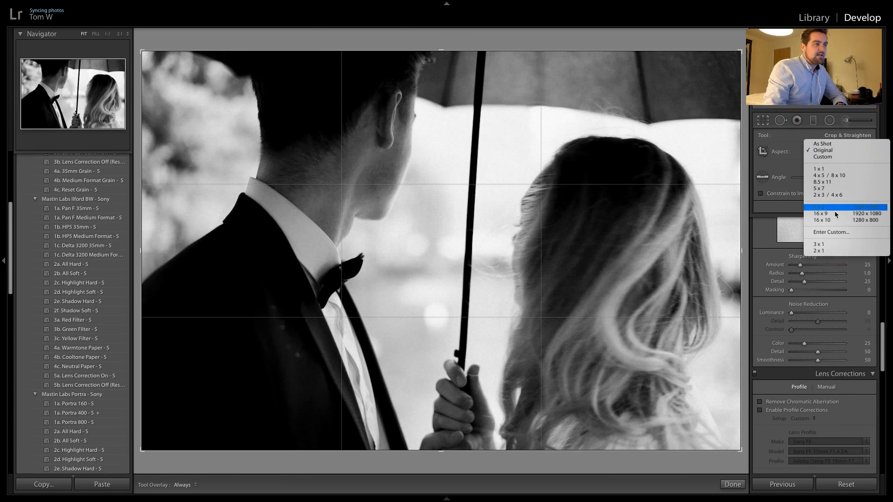
pyautogui.click(820, 250)
pyautogui.moveTo(592, 166); pyautogui.dragTo(570, 261)
pyautogui.press('Return')
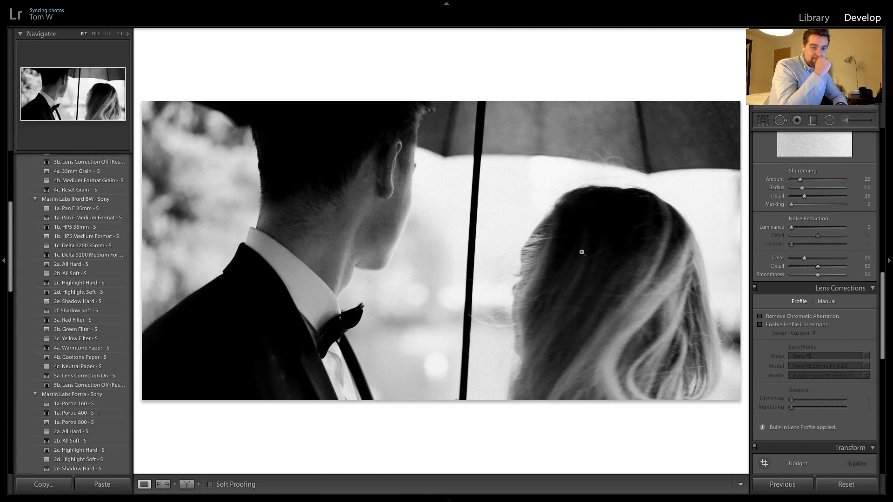
# Compare the neighbouring black-and-white shots, try the Ilford 2d. Highlight Soft - S preset on the embrace shot with the steps, and undo it
pyautogui.press('Right')
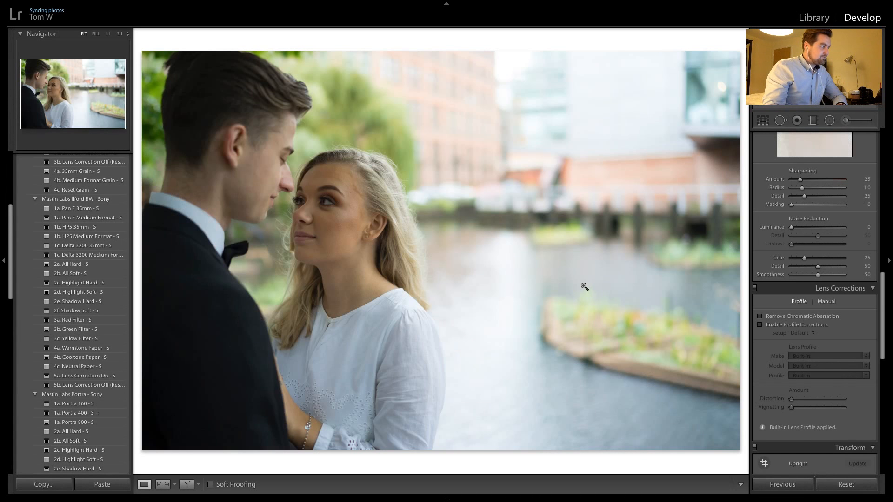
pyautogui.press('Right')
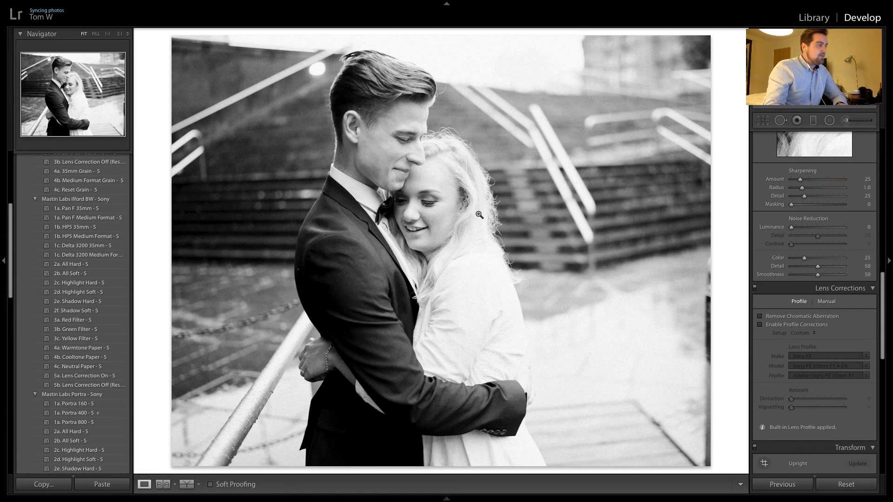
pyautogui.press('Right')
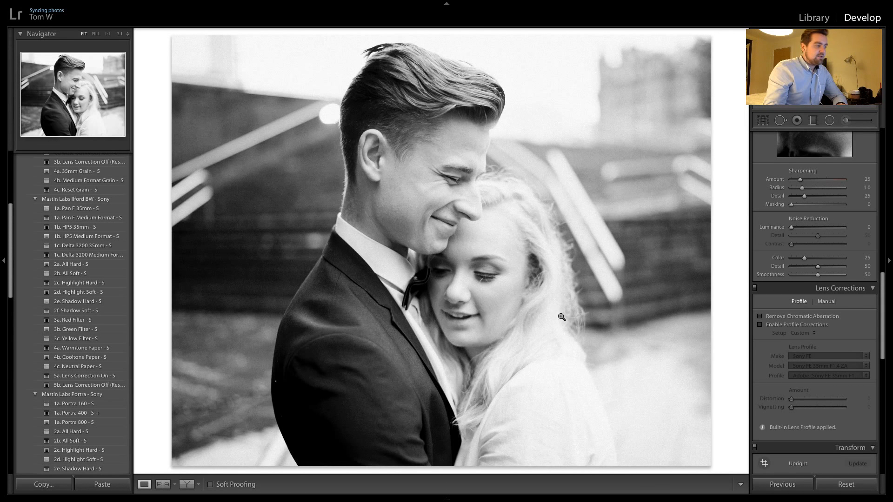
pyautogui.press('Right')
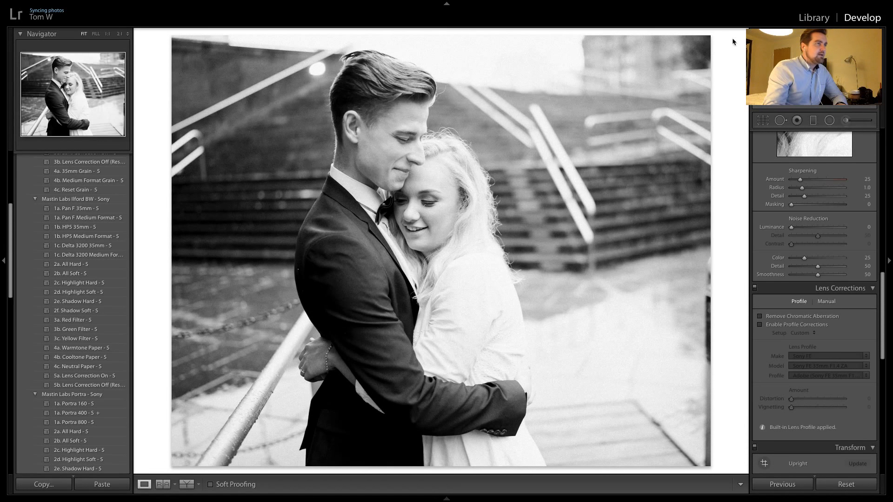
pyautogui.click(78, 293)
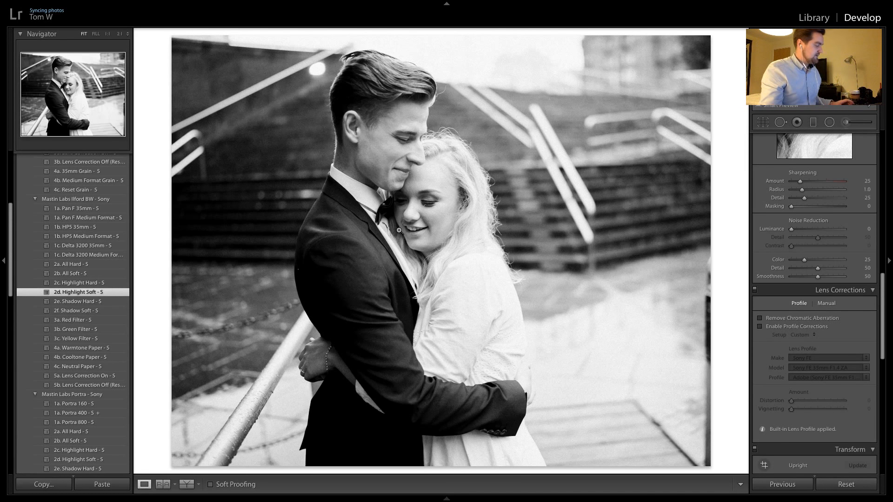
pyautogui.hotkey('ctrl', 'z')
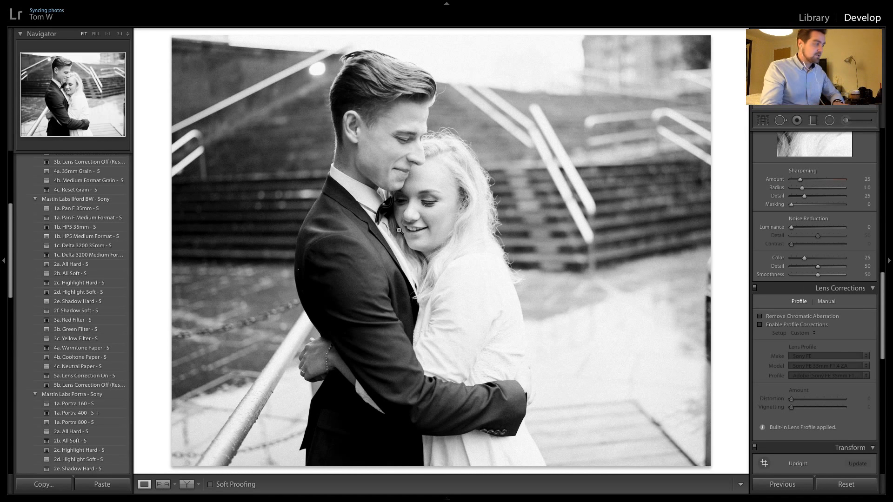
# Copy the umbrella shot's black-and-white settings to the unedited riverside shot and shift its 2 x 1 crop lower on the couple
pyautogui.press('Right')
pyautogui.press('Right')
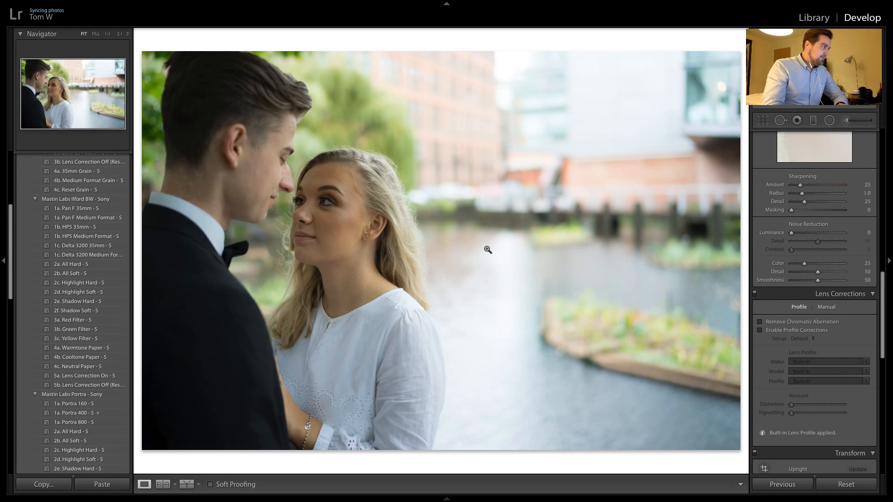
pyautogui.press('Left')
pyautogui.press('Right')
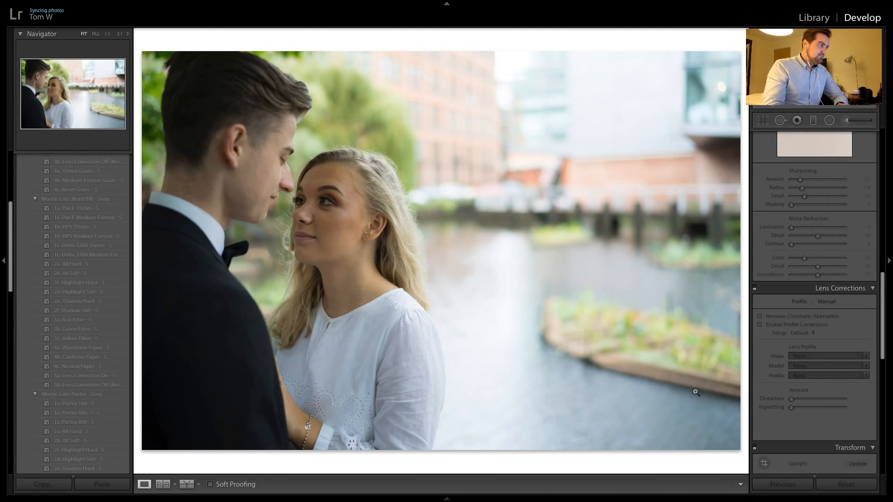
pyautogui.click(783, 484)
pyautogui.press('r')
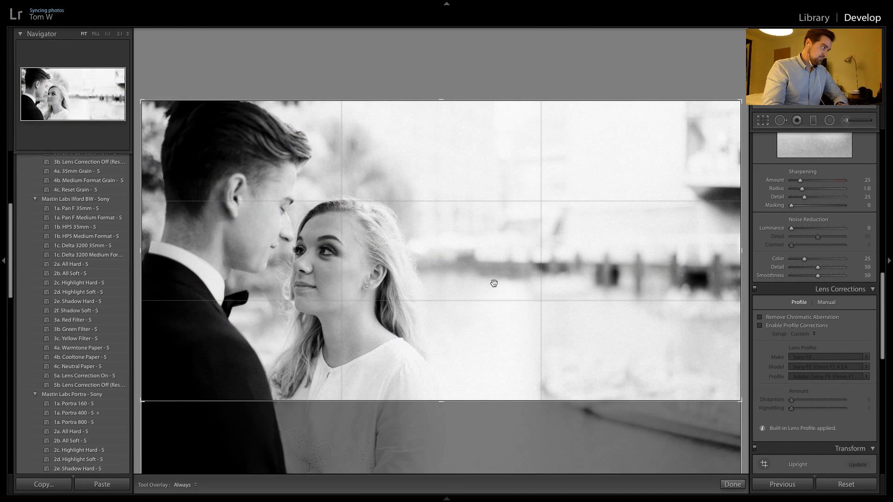
pyautogui.moveTo(494, 283); pyautogui.dragTo(495, 245)
pyautogui.press('r')
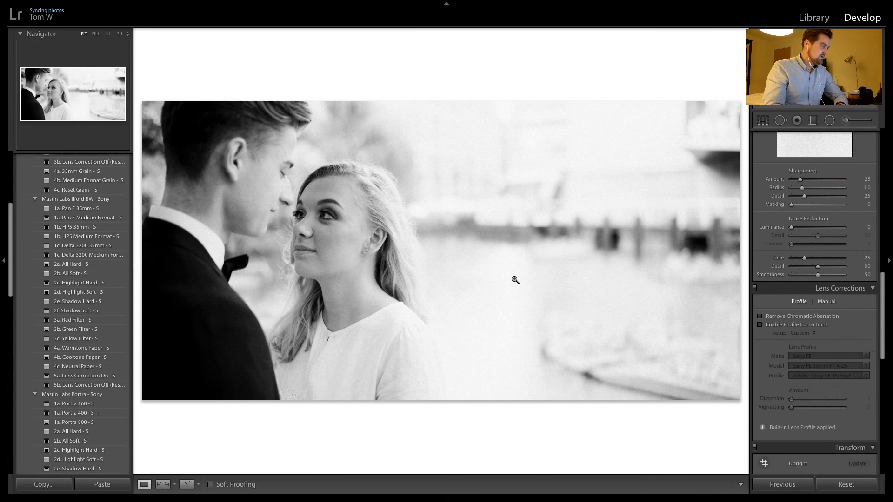
# Inspect the woman's face at 1:1 and apply the Ilford 2d. Highlight Soft - S preset to the riverside shot
pyautogui.click(409, 224)
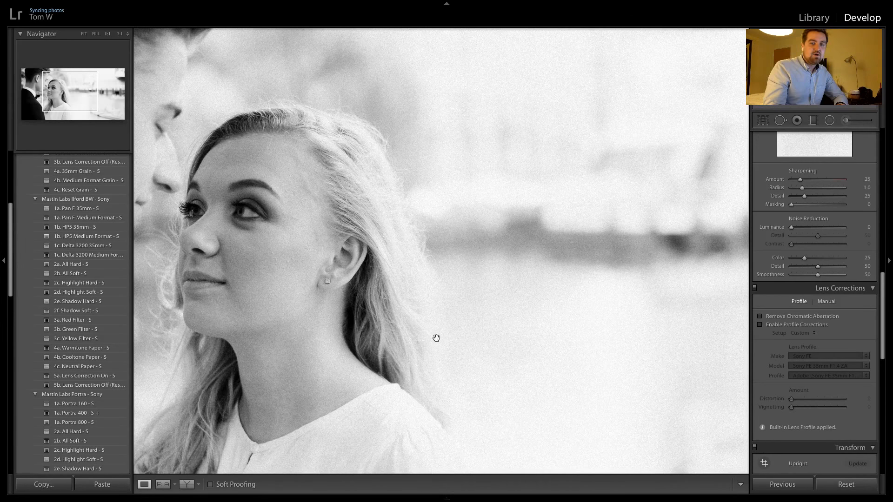
pyautogui.click(505, 219)
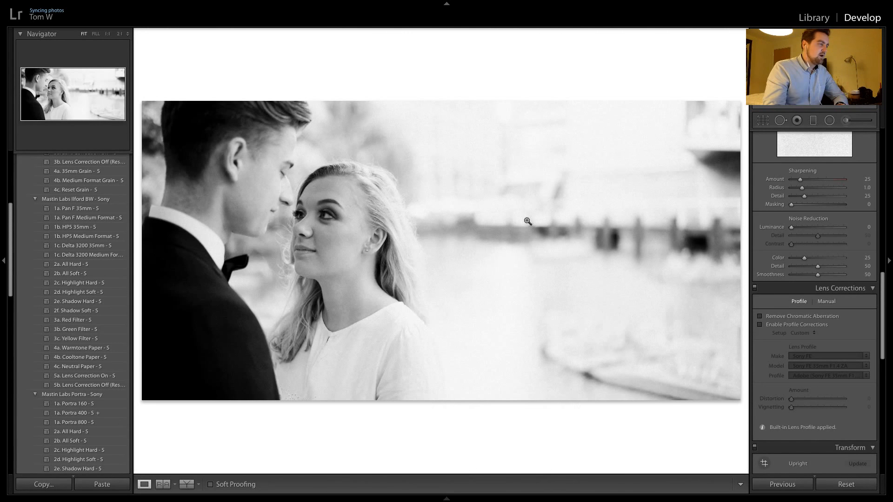
pyautogui.click(83, 295)
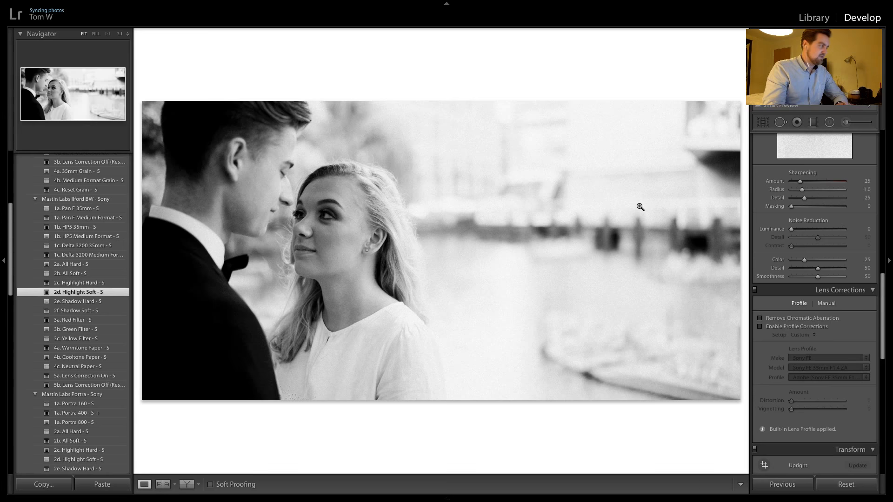
# Copy the settings to the riverside kiss shot, raise its 2 x 1 crop to clear the man's hair, and straighten it by 0.47
pyautogui.press('Right')
pyautogui.click(781, 484)
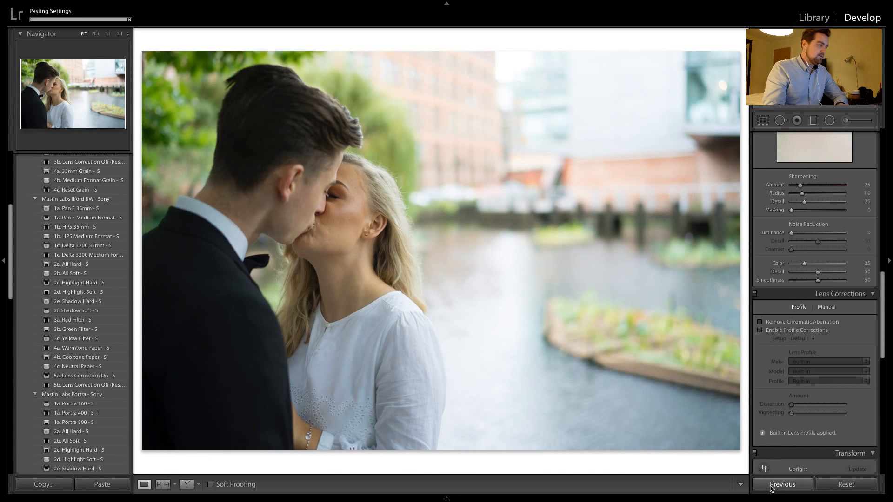
pyautogui.click(766, 125)
pyautogui.moveTo(424, 215); pyautogui.dragTo(427, 246)
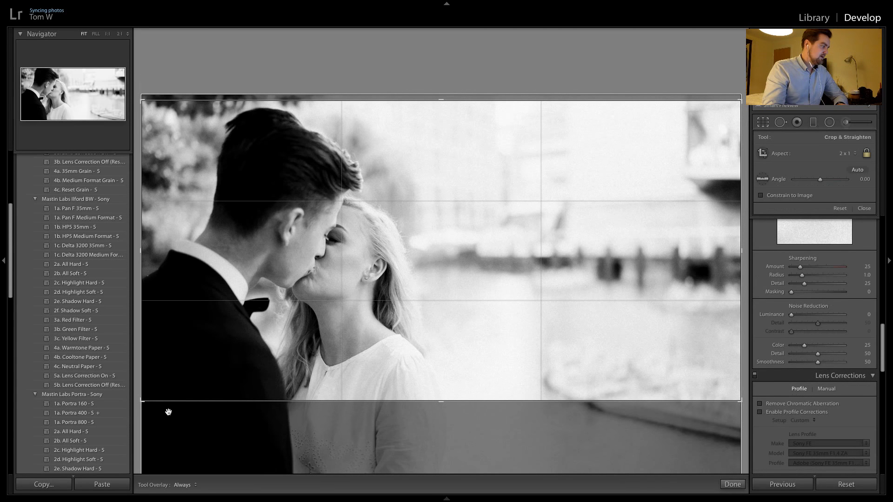
pyautogui.moveTo(168, 412); pyautogui.dragTo(164, 411)
pyautogui.press('Return')
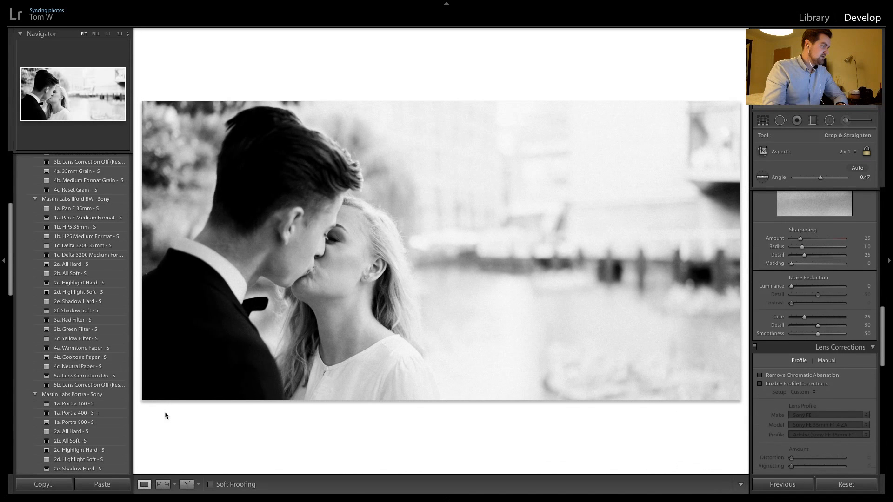
# Copy the settings to the riverside laughing shot and shift its 2 x 1 crop lower to show more of the woman's blouse
pyautogui.press('Right')
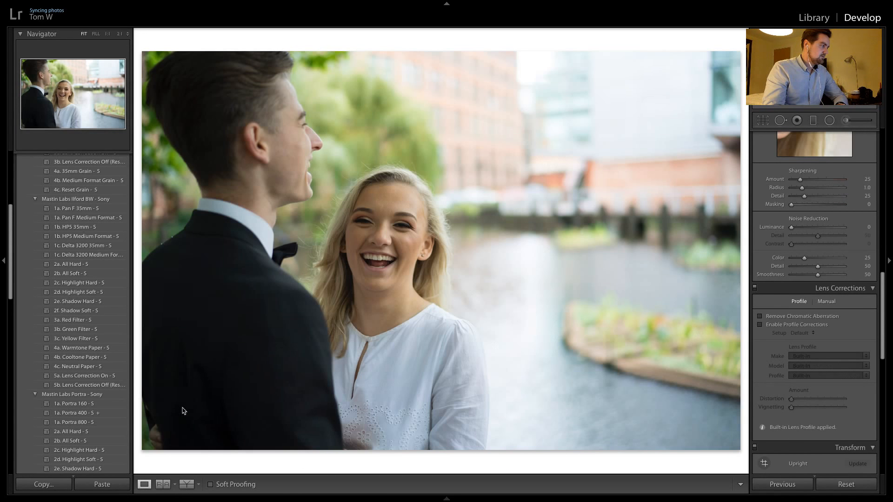
pyautogui.click(775, 485)
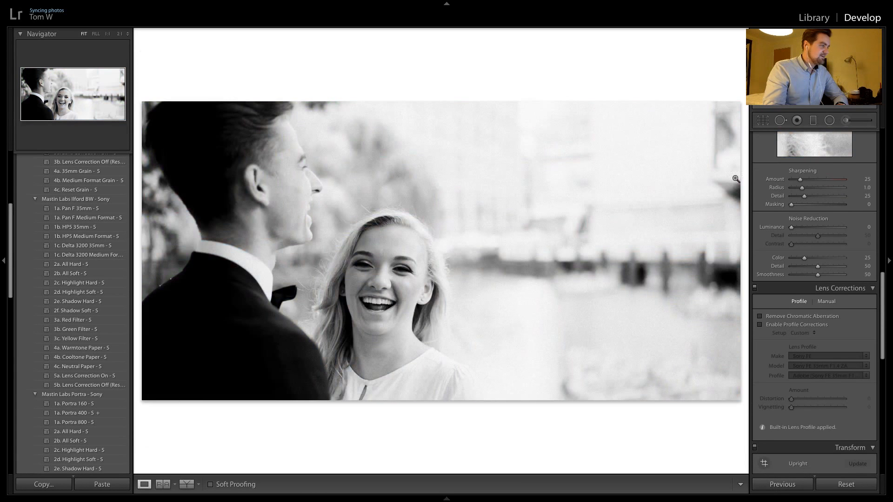
pyautogui.press('r')
pyautogui.moveTo(509, 258); pyautogui.dragTo(509, 223)
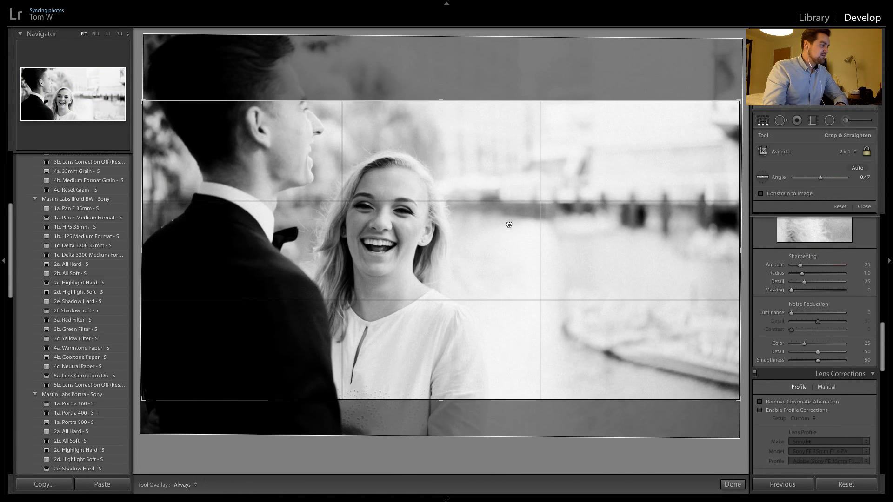
pyautogui.press('Return')
# Apply the 1a. Portra 400 - S preset to the vertical forehead-kiss shot and set its tint to +26, checking skin tones at 1:1
pyautogui.press('Right')
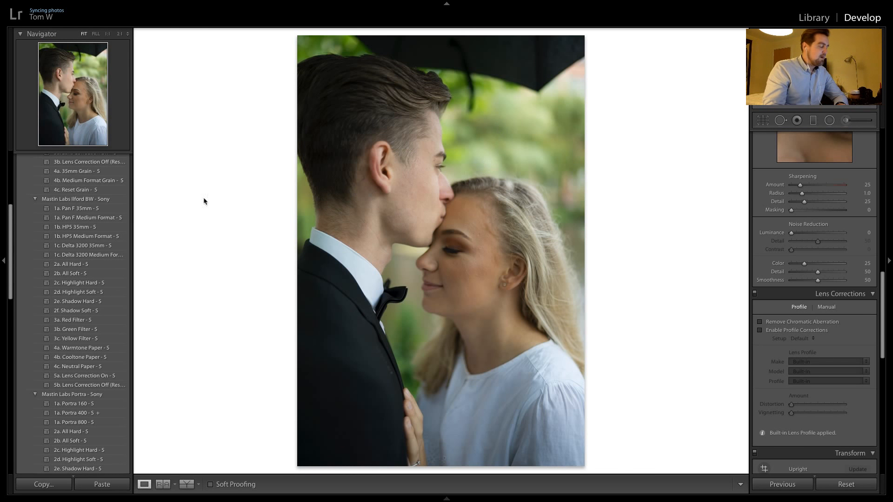
pyautogui.click(92, 414)
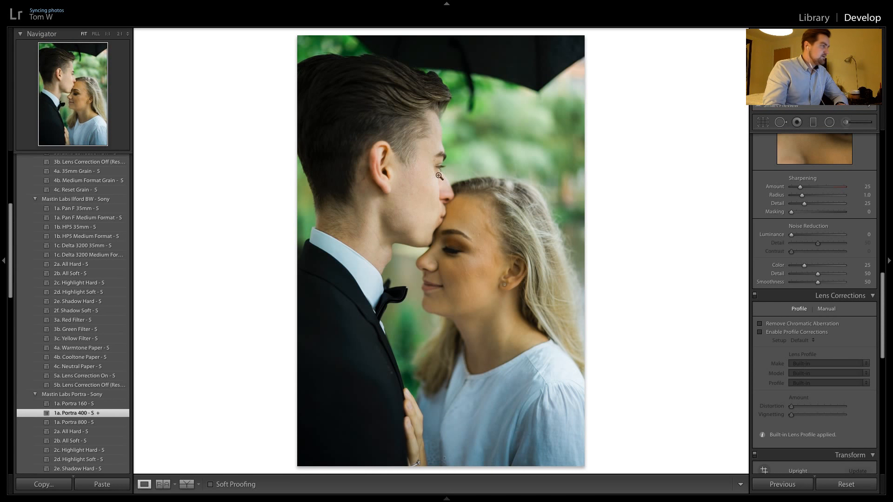
pyautogui.click(461, 242)
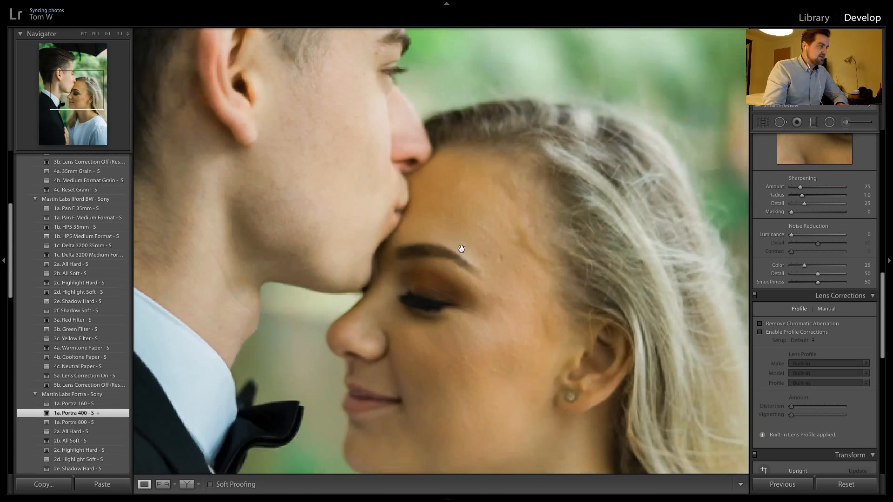
pyautogui.scroll(10, 812, 163)
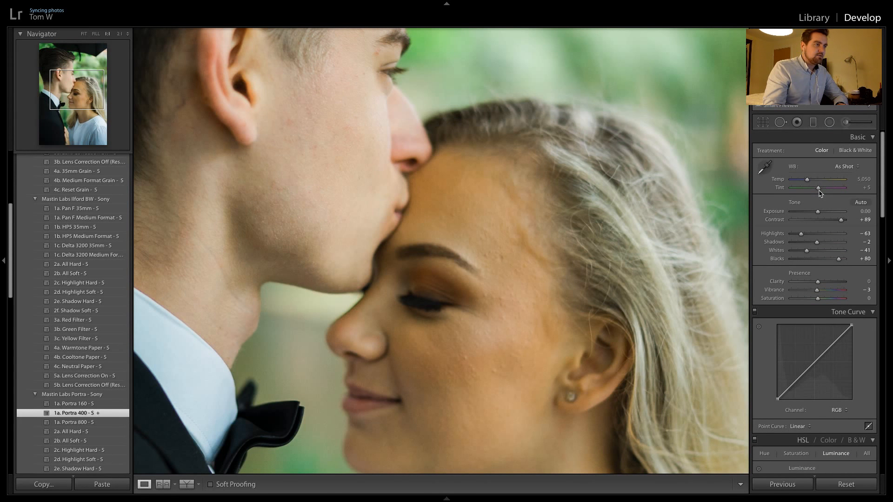
pyautogui.moveTo(820, 189); pyautogui.dragTo(821, 189)
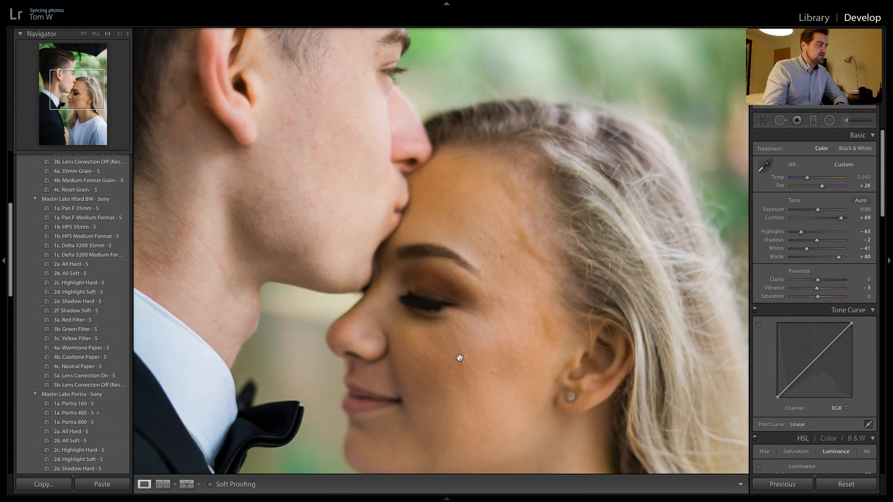
pyautogui.click(368, 134)
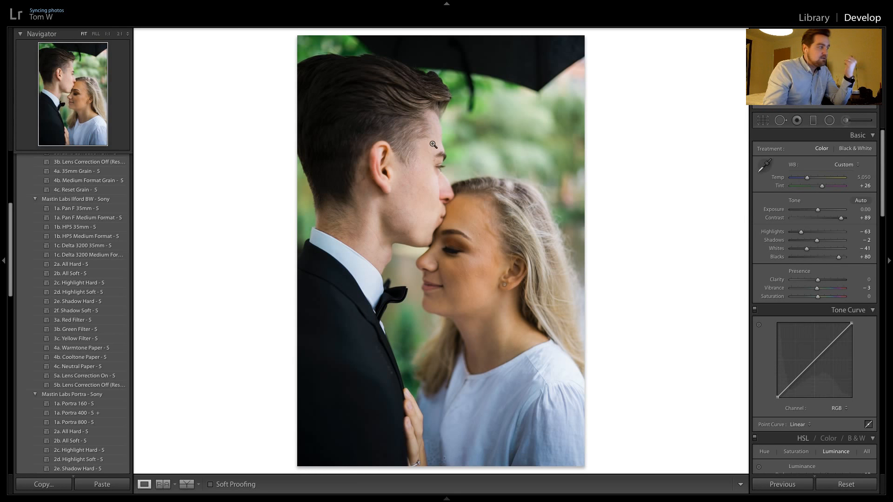
# Reset the vertical forehead-kiss shot and apply the 1c. Delta 3200 Medium Format black-and-white preset, checking the faces at 1:1
pyautogui.click(450, 196)
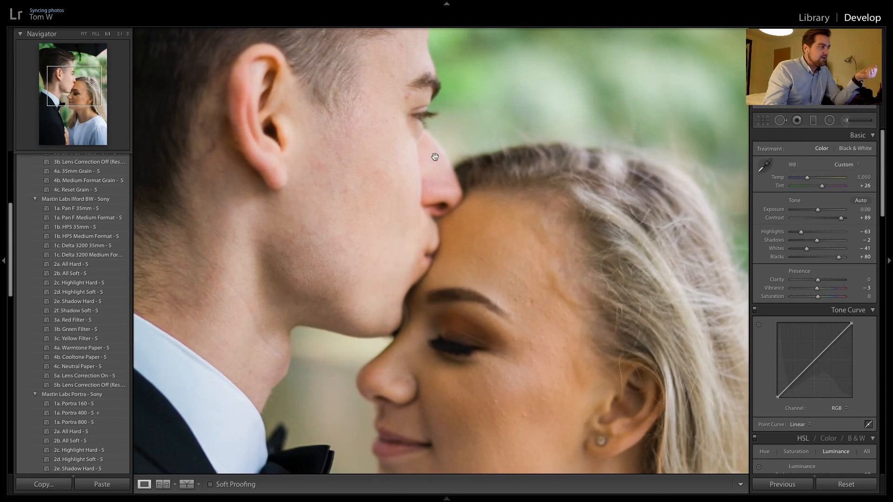
pyautogui.click(444, 209)
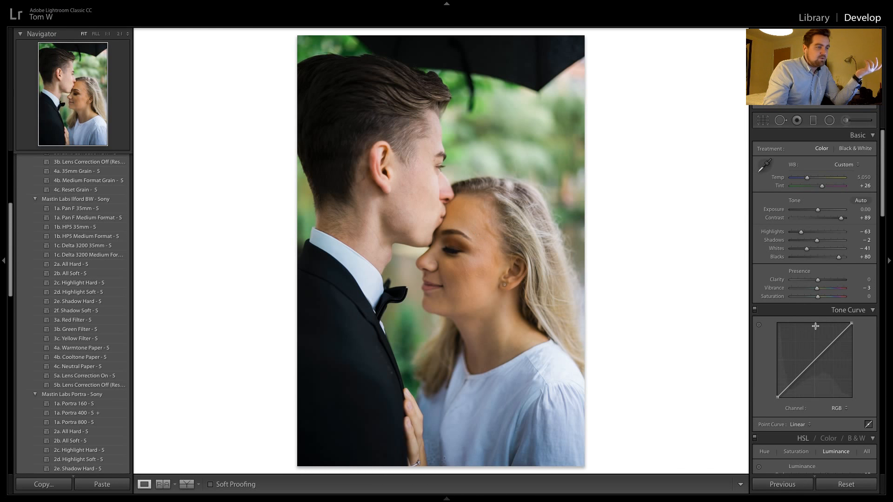
pyautogui.click(859, 490)
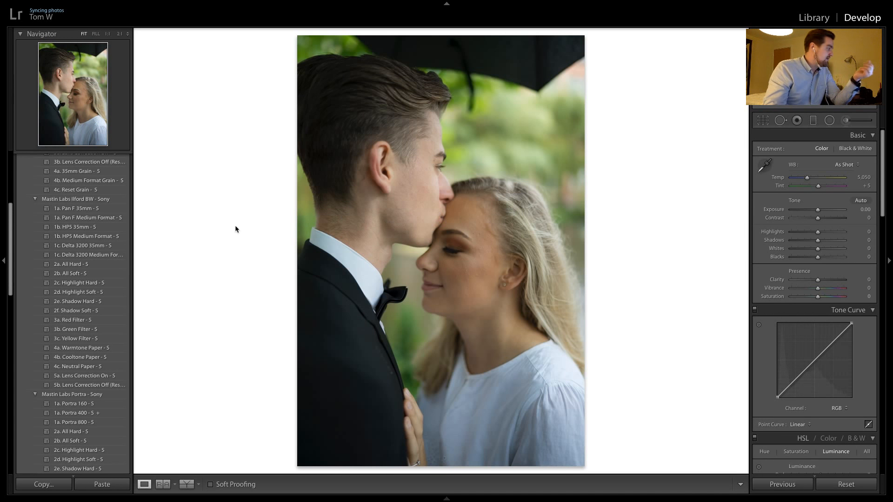
pyautogui.click(90, 256)
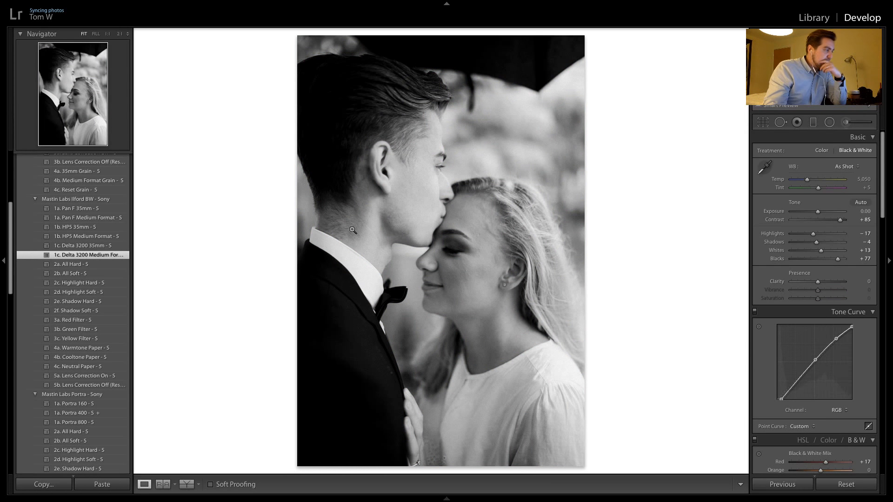
pyautogui.click(456, 197)
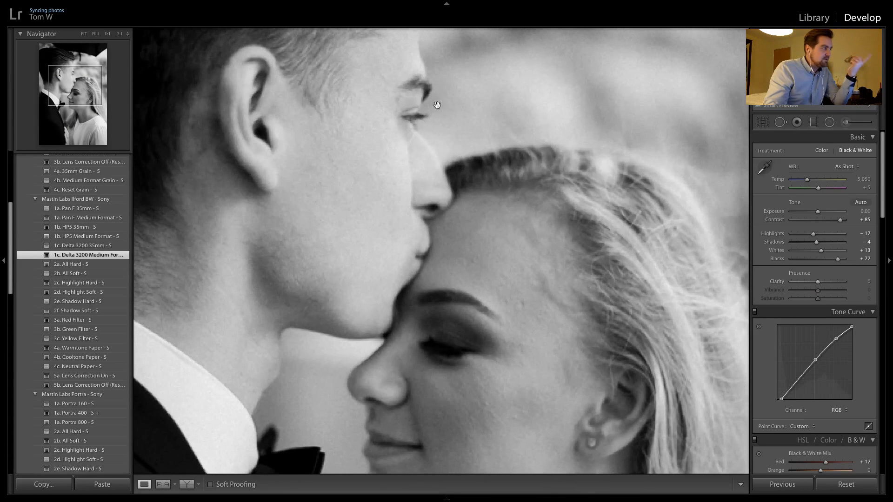
pyautogui.click(460, 239)
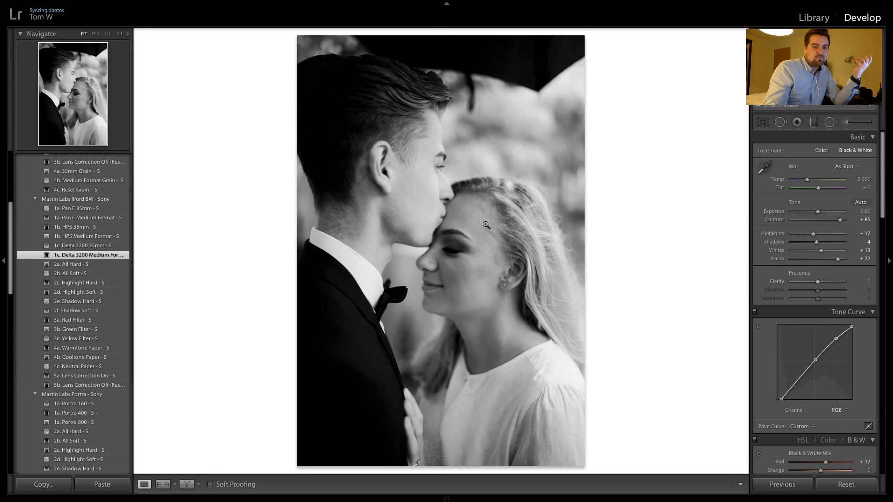
# Crop the vertical forehead-kiss shot to 4 x 5 / 8 x 10, keeping the full umbrella edge above the man's hair
pyautogui.click(762, 123)
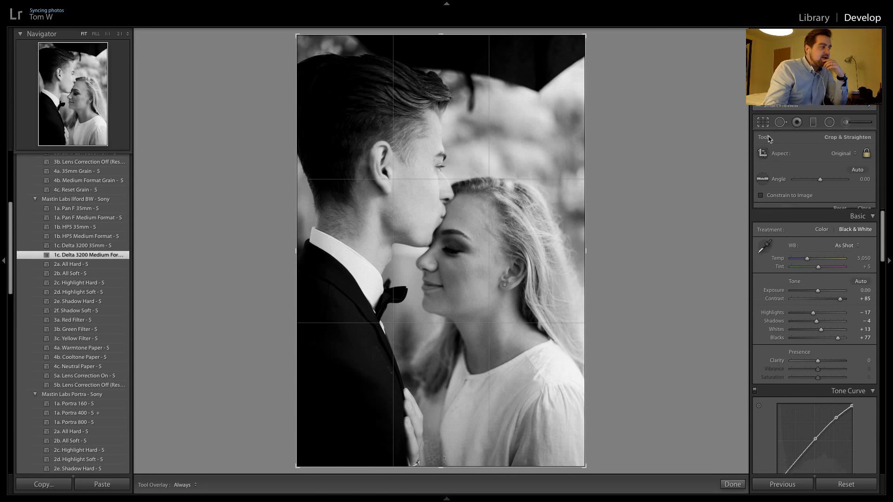
pyautogui.click(844, 155)
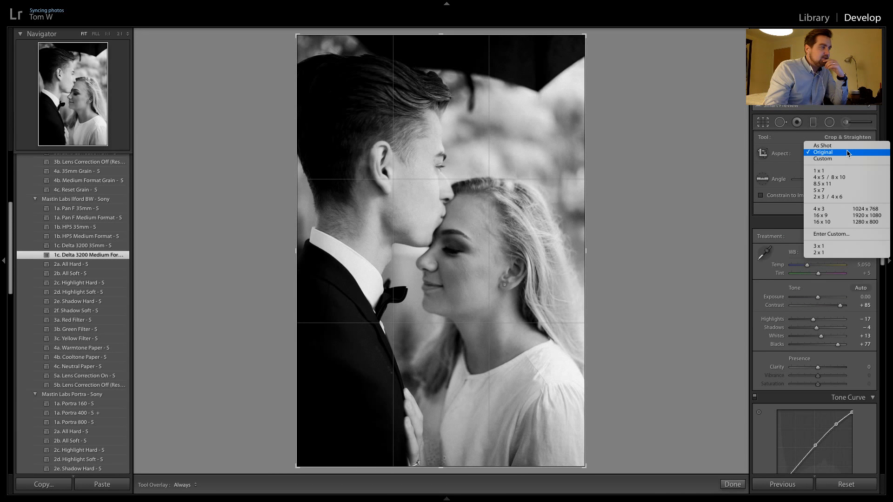
pyautogui.click(842, 177)
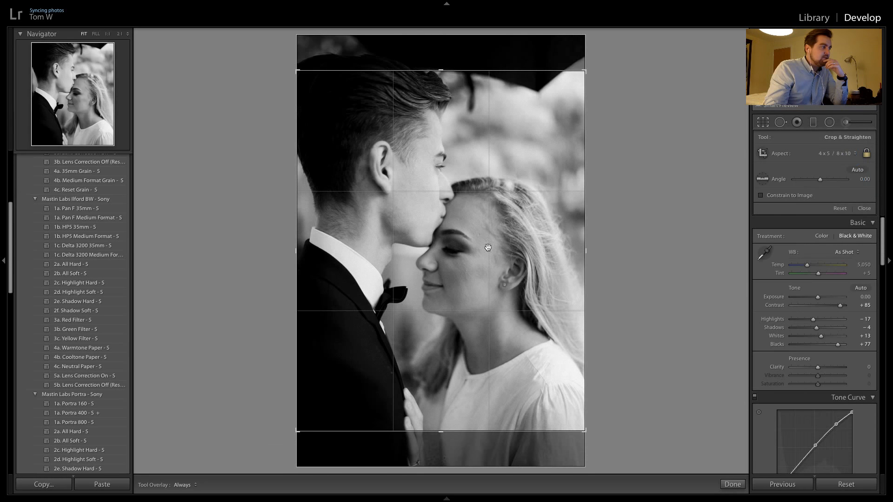
pyautogui.moveTo(488, 247); pyautogui.dragTo(490, 292)
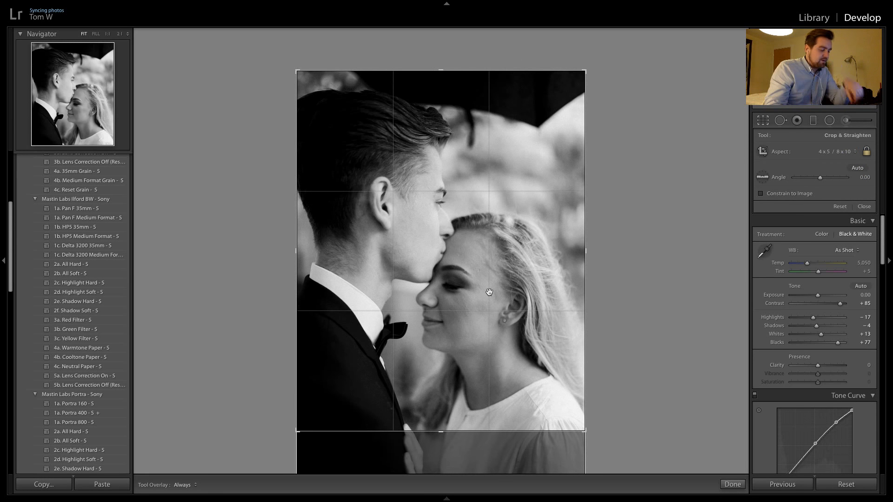
pyautogui.press('Return')
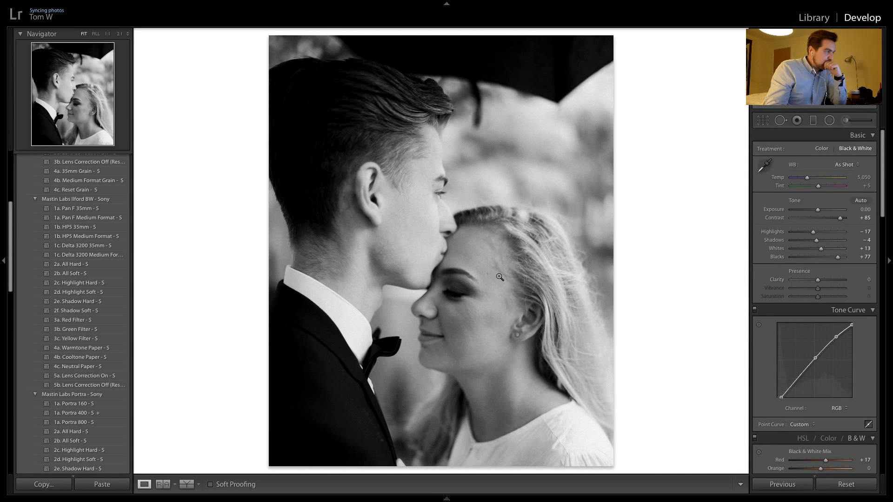
# Reposition the 4 x 5 crop slightly lower so it trims the umbrella just above the man's hair and shows more blouse
pyautogui.click(763, 120)
pyautogui.moveTo(377, 212); pyautogui.dragTo(379, 154)
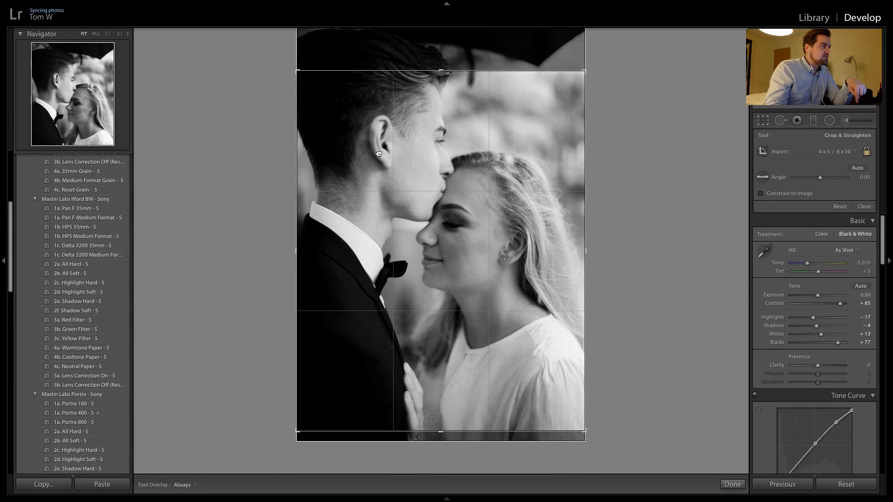
pyautogui.click(762, 120)
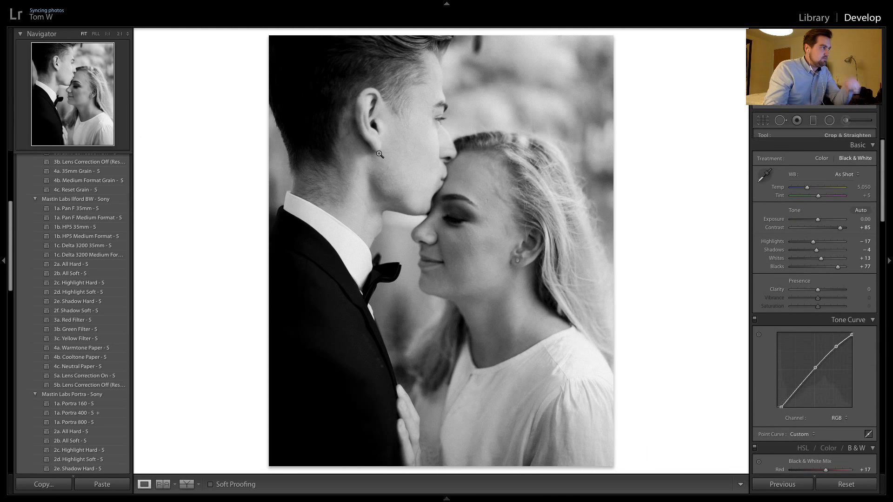
pyautogui.click(761, 119)
pyautogui.moveTo(520, 175); pyautogui.dragTo(519, 210)
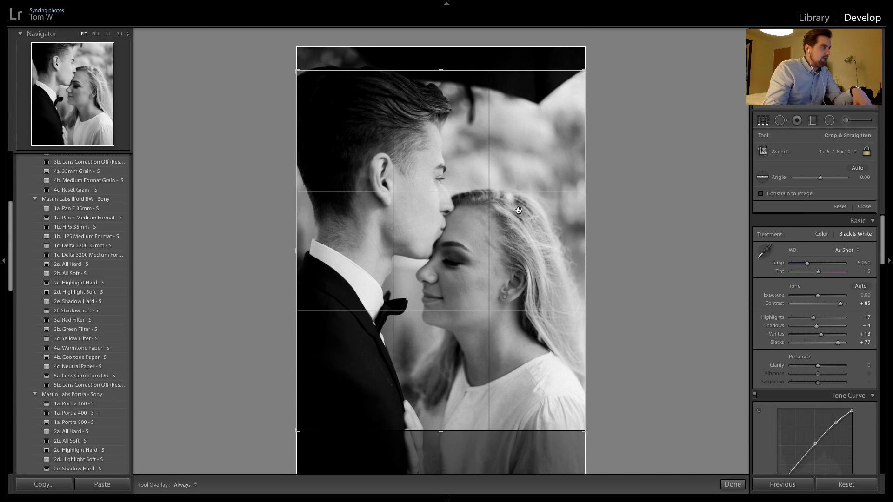
pyautogui.press('Return')
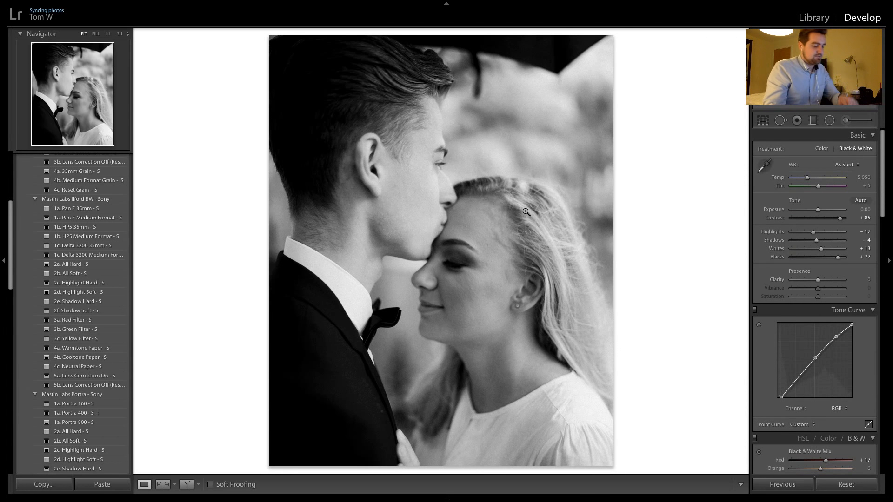
# Copy the black-and-white settings to the next two forehead-kiss shots, shifting the vertical one's crop lower to show the woman's hand and blouse
pyautogui.hotkey('ctrl', 'shift', 'r')
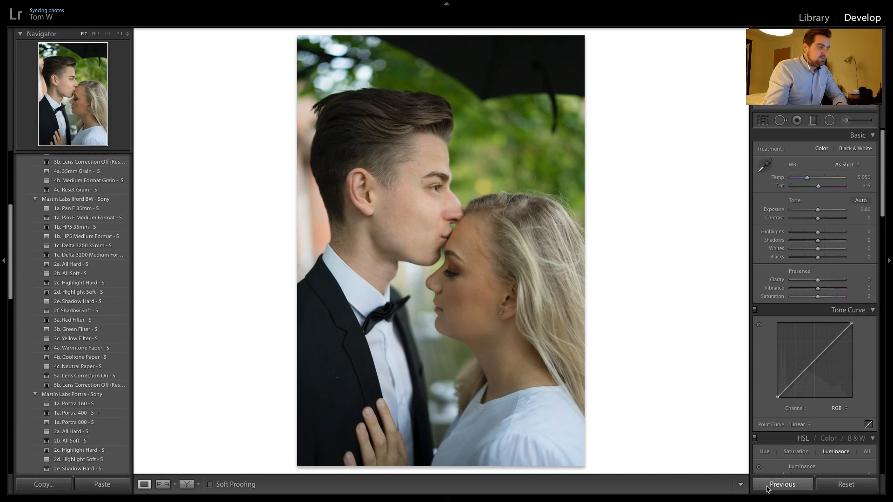
pyautogui.click(772, 484)
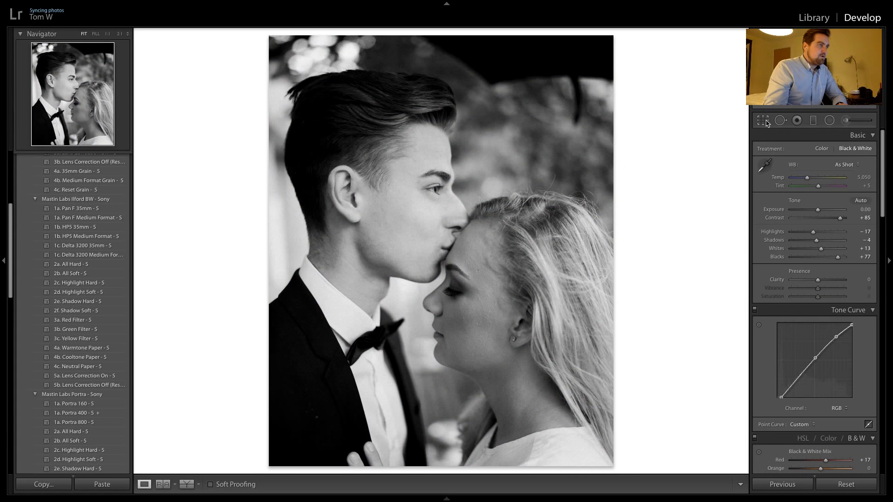
pyautogui.click(763, 120)
pyautogui.moveTo(517, 256); pyautogui.dragTo(546, 195)
pyautogui.press('Return')
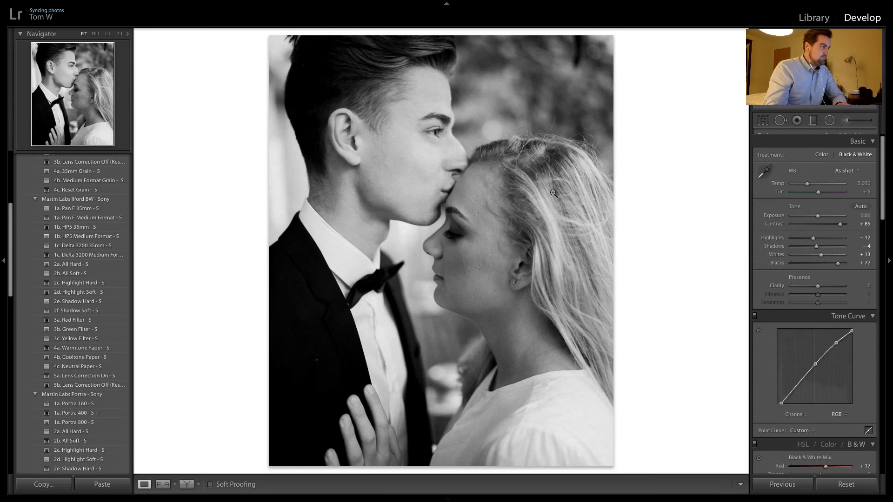
pyautogui.hotkey('ctrl', 'shift', 'r')
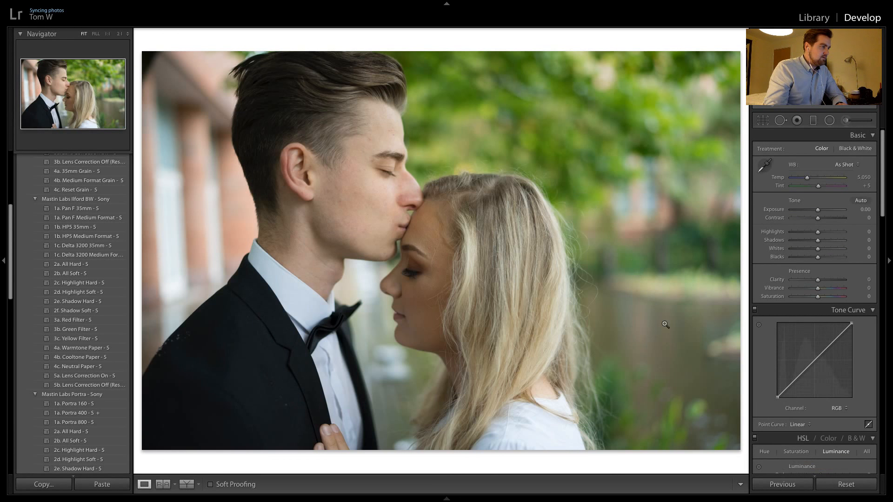
pyautogui.click(773, 484)
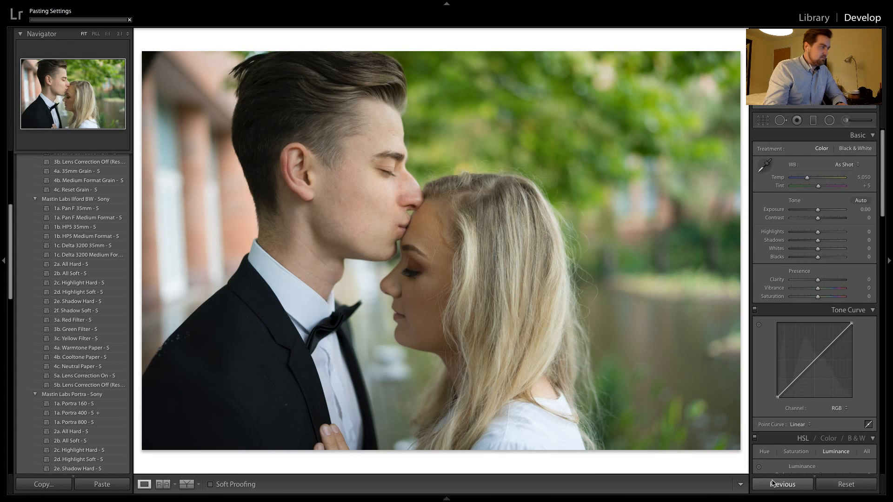
# Examine the stray hand at the edge and the waterside plants in the wider forehead-kiss shot at 1:1
pyautogui.hotkey('ctrl', 'shift', 'r')
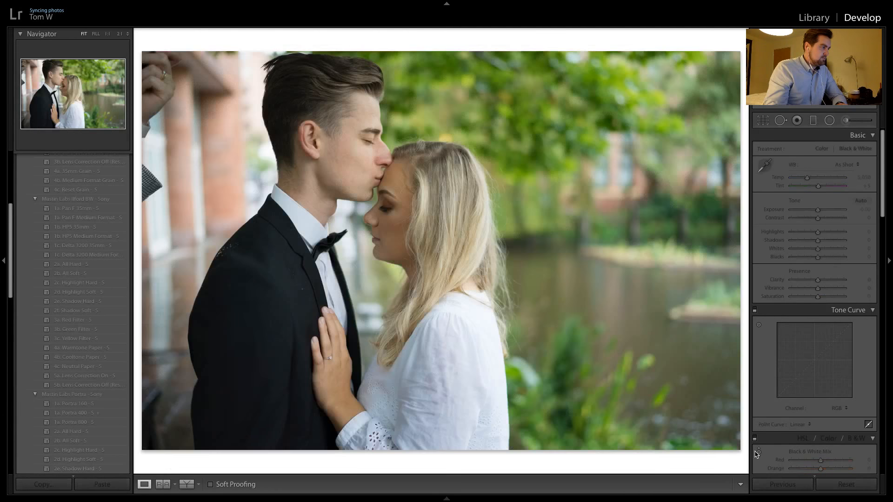
pyautogui.click(162, 72)
pyautogui.moveTo(253, 120); pyautogui.dragTo(315, 160)
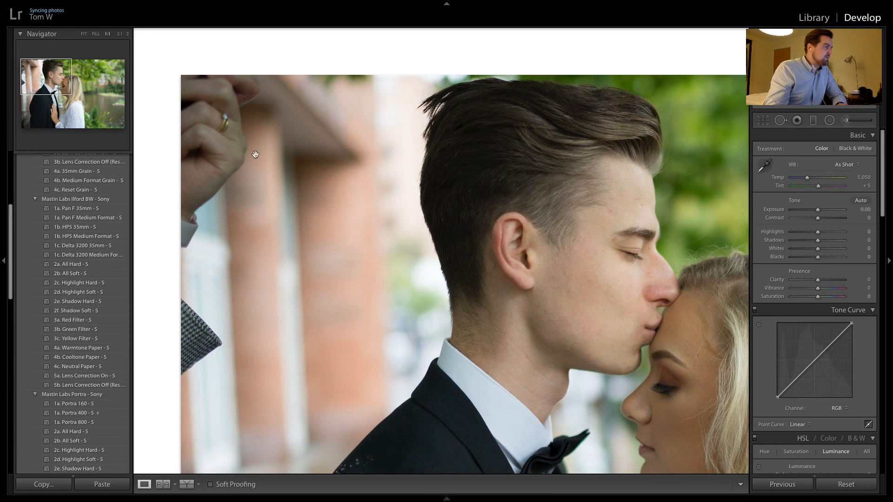
pyautogui.click(258, 247)
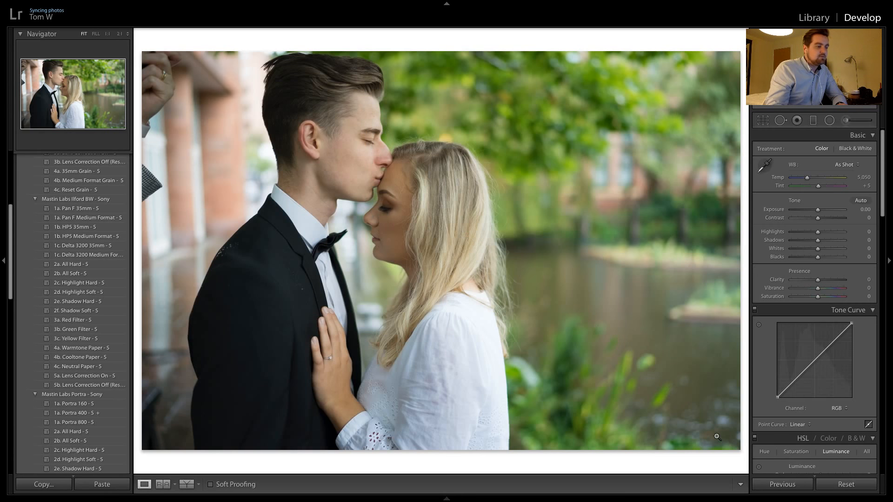
pyautogui.click(719, 430)
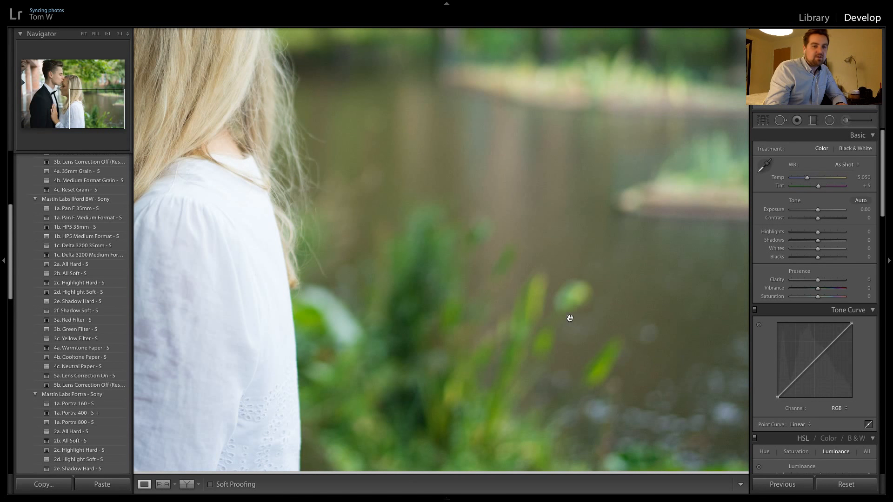
pyautogui.click(502, 281)
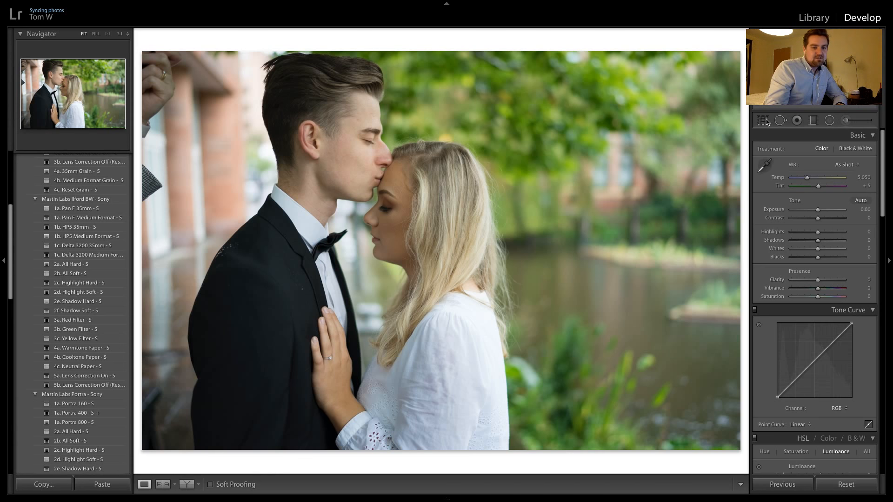
pyautogui.press('Right')
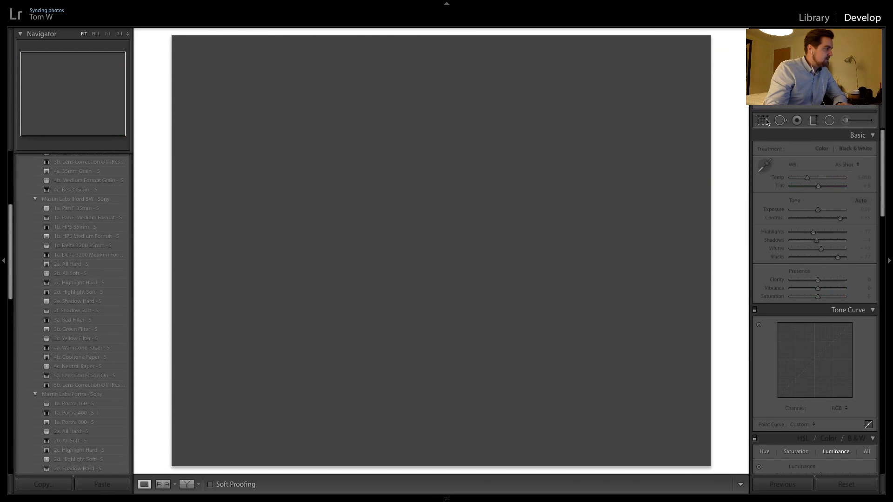
pyautogui.press('Left')
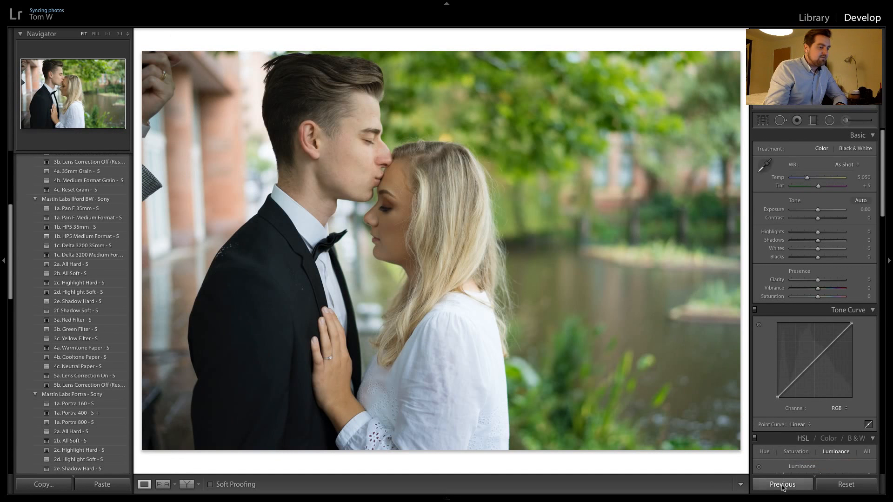
# Copy the previous settings to the wider forehead-kiss shot and shift its 4 x 5 crop sideways to exclude the stray hand
pyautogui.click(782, 484)
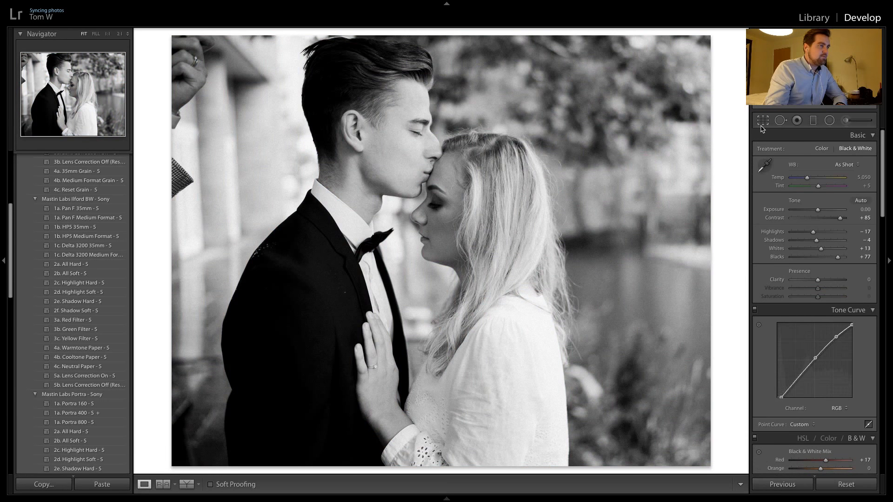
pyautogui.press('r')
pyautogui.moveTo(514, 146); pyautogui.dragTo(493, 140)
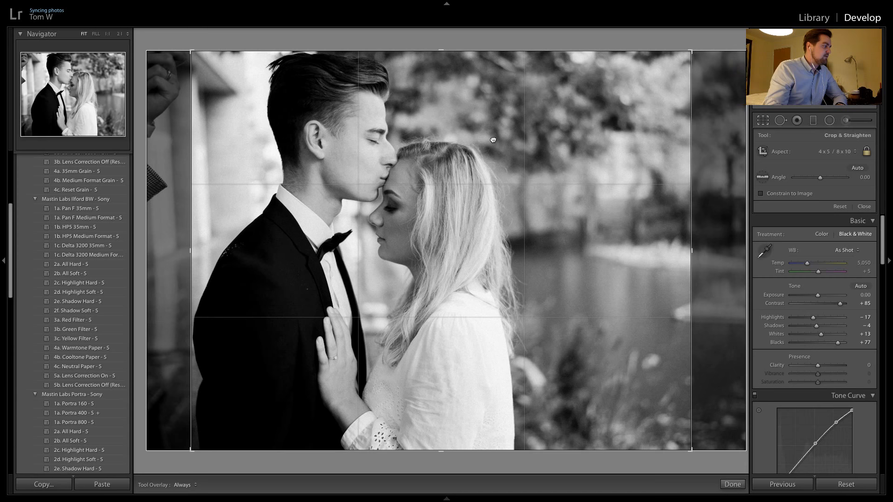
pyautogui.press('r')
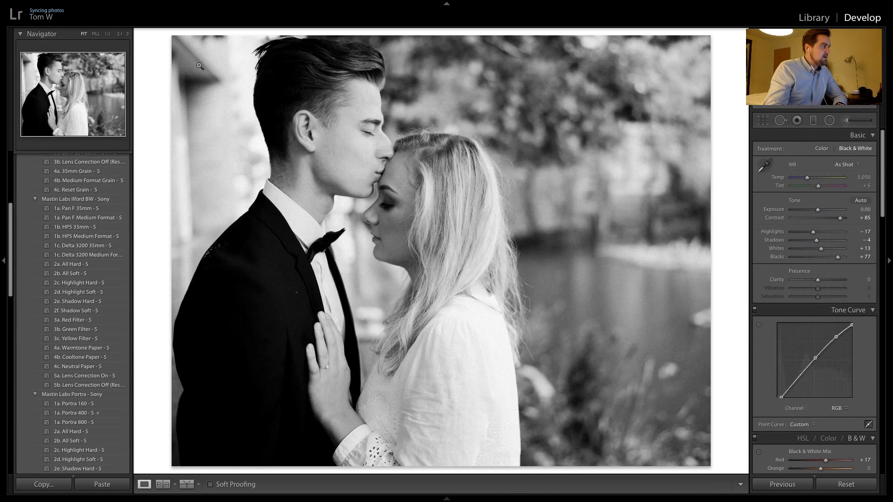
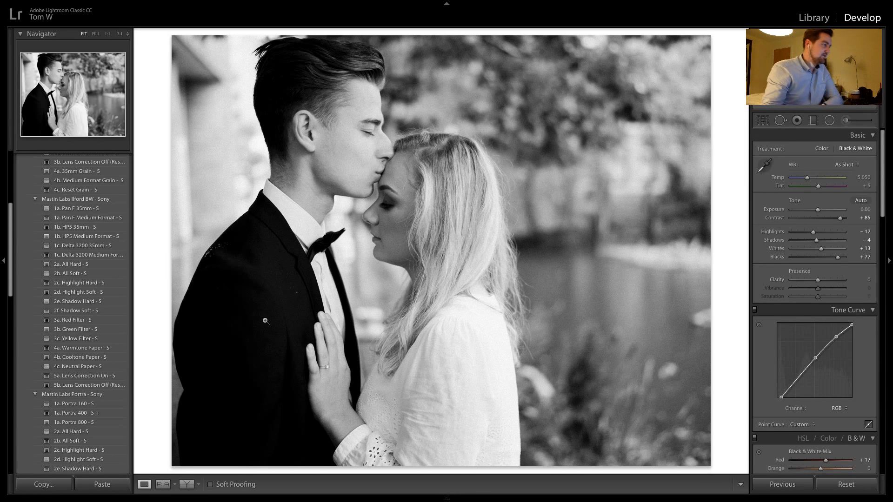
# Check the next color shot of the couple facing each other at 1:1 and apply the Portra 400 - S preset to it
pyautogui.press('Right')
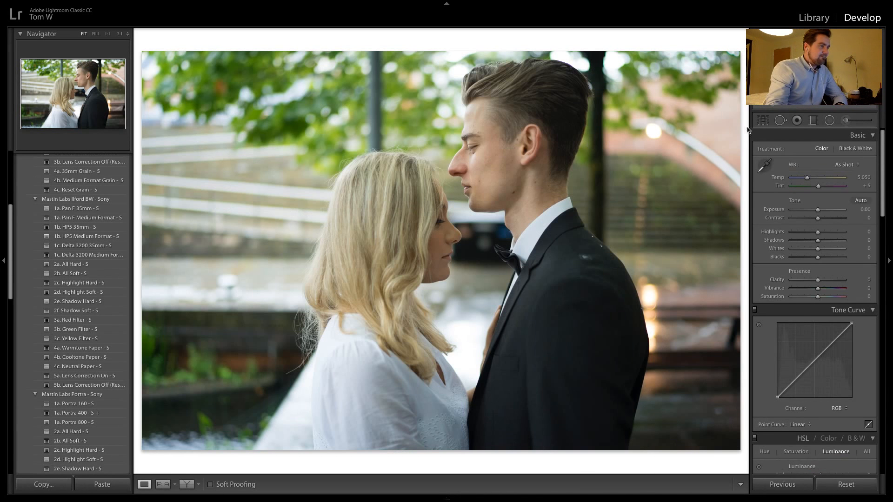
pyautogui.click(457, 174)
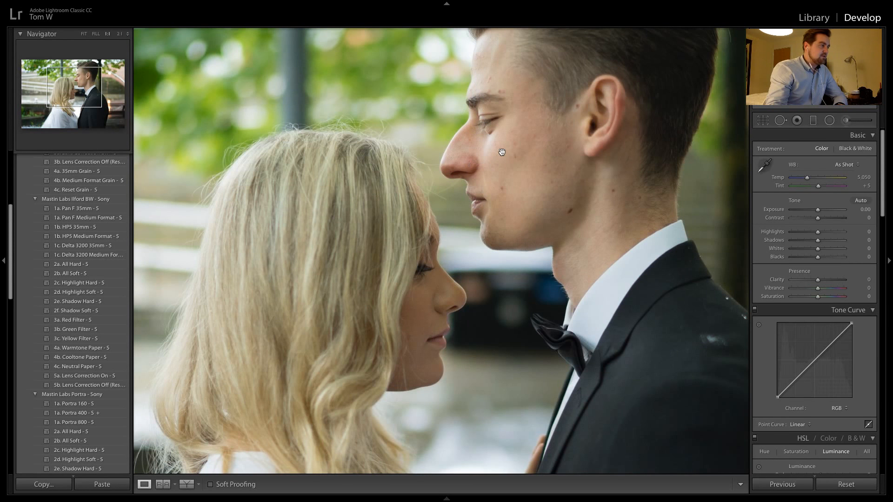
pyautogui.click(487, 70)
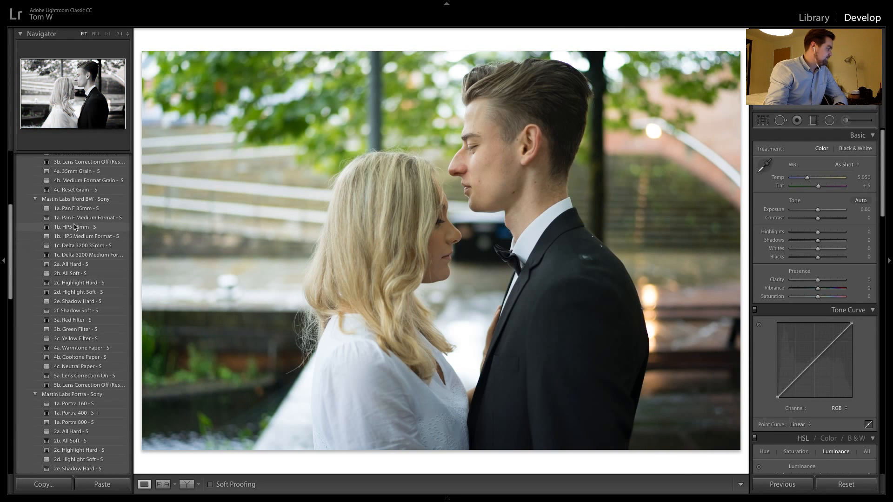
pyautogui.scroll(-1, 70, 324)
pyautogui.scroll(-3, 70, 326)
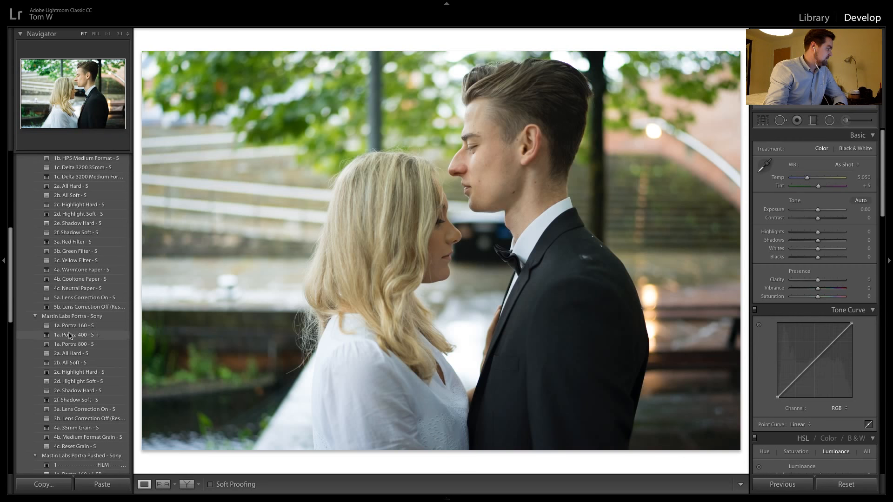
pyautogui.click(69, 335)
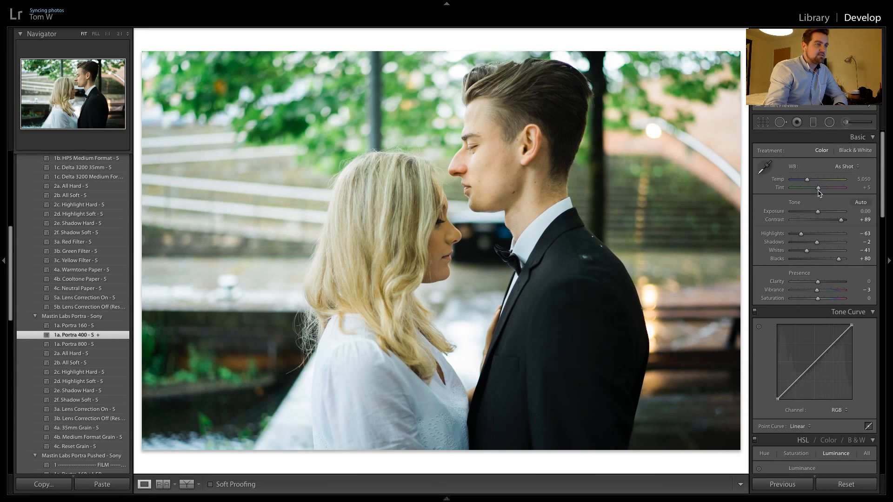
# Set the white balance to Daylight and apply the 2a. All Hard - S tone preset
pyautogui.moveTo(818, 191); pyautogui.dragTo(821, 189)
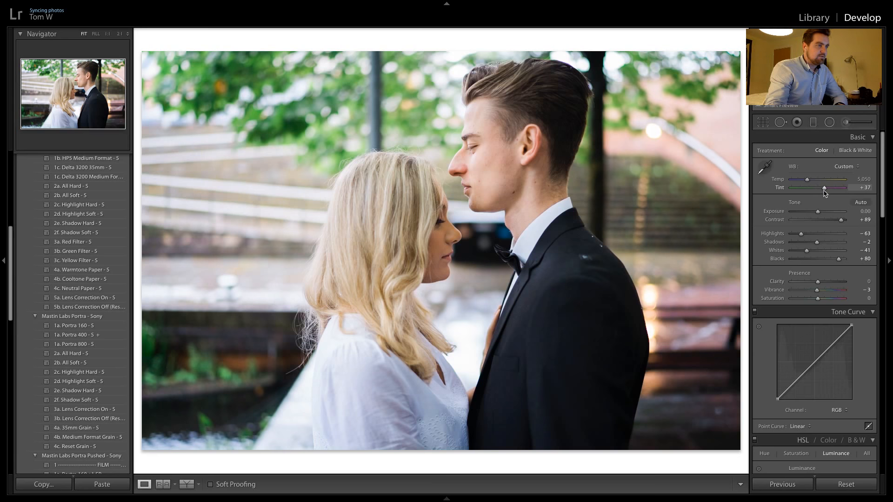
pyautogui.moveTo(808, 180); pyautogui.dragTo(813, 183)
pyautogui.click(844, 164)
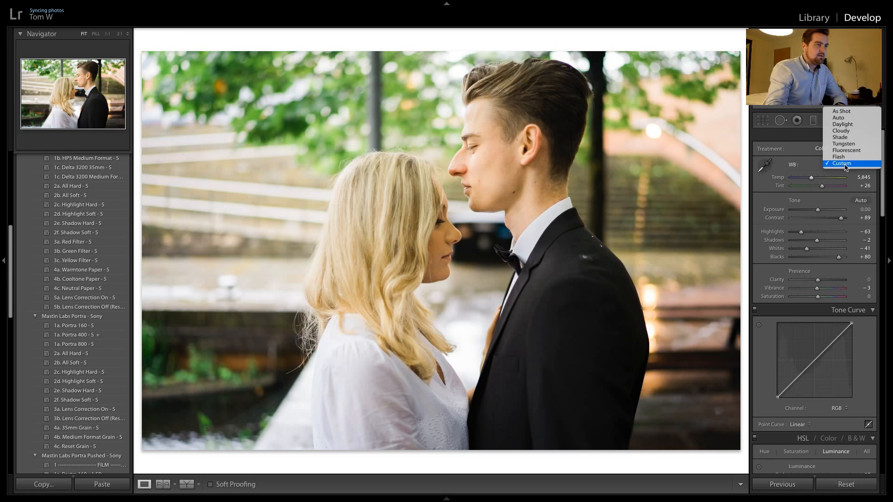
pyautogui.click(853, 126)
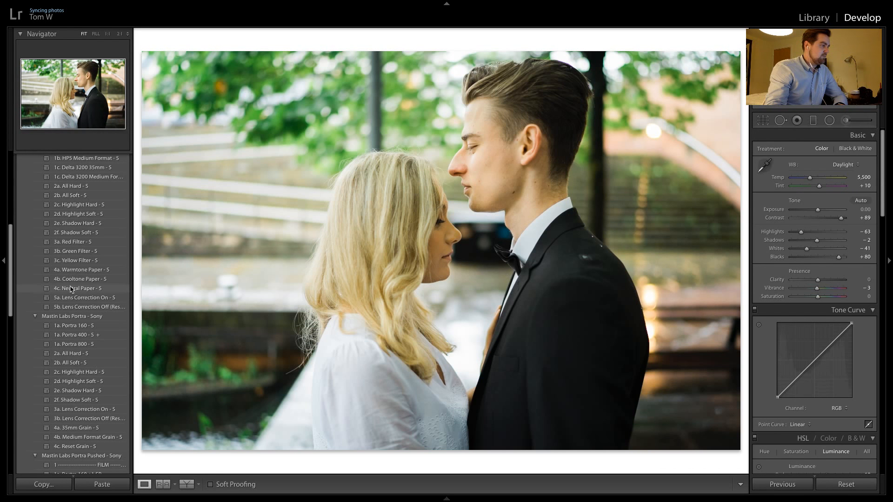
pyautogui.click(72, 353)
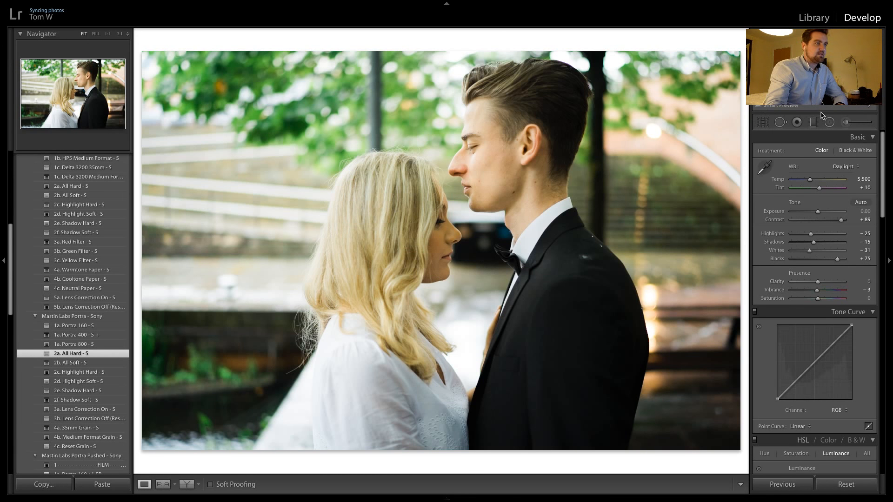
# Add a vertical graduated filter across the woman's side with exposure 0, contrast 17, highlights -44 and whites -35
pyautogui.press('m')
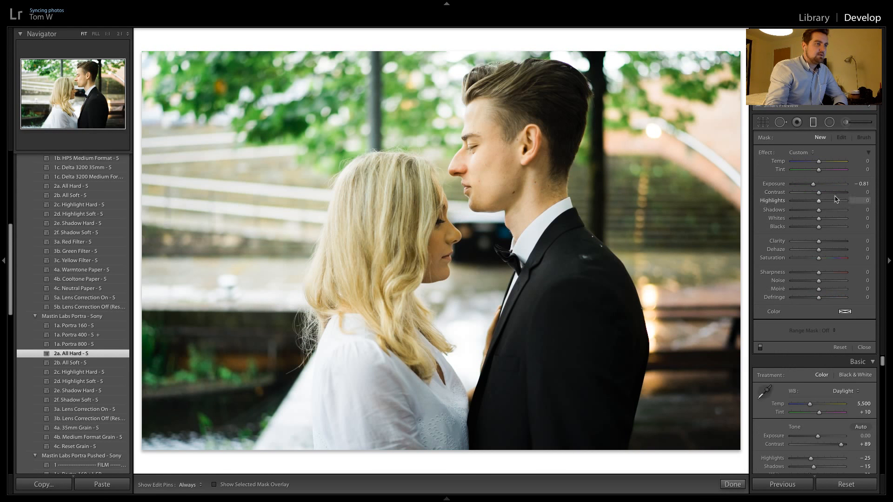
pyautogui.moveTo(213, 190); pyautogui.dragTo(463, 188)
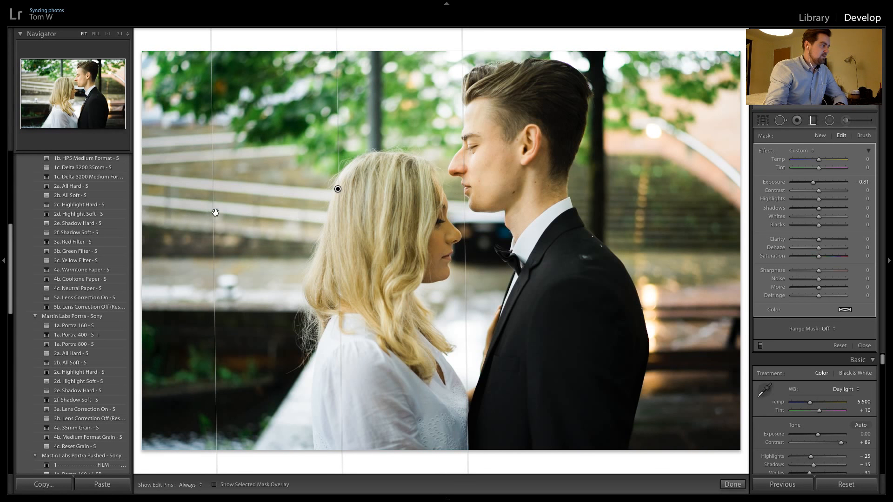
pyautogui.moveTo(215, 209); pyautogui.dragTo(304, 224)
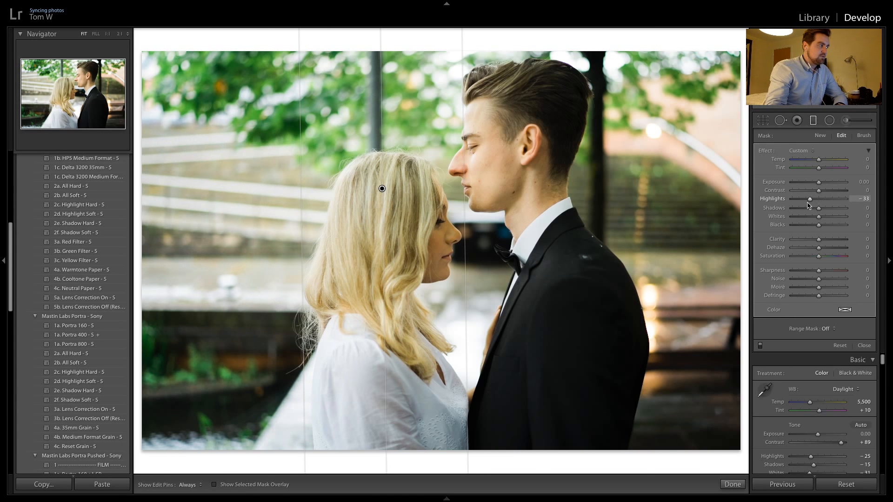
pyautogui.moveTo(806, 206); pyautogui.dragTo(809, 222)
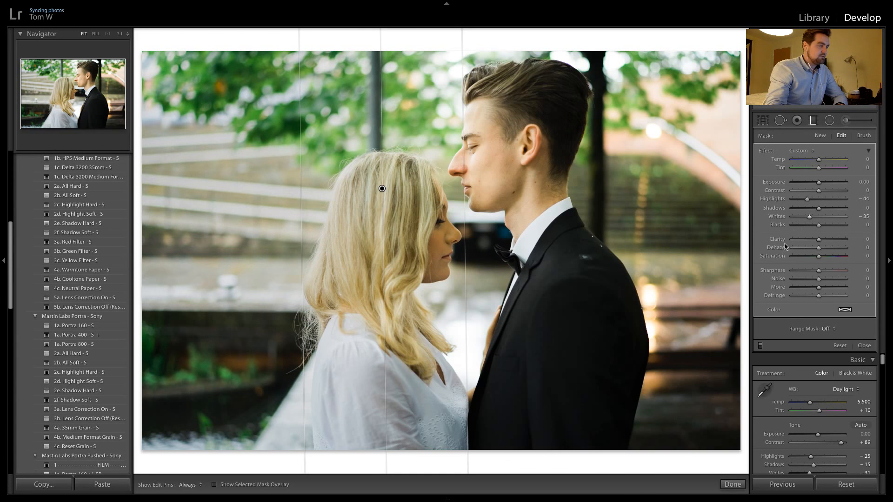
pyautogui.moveTo(818, 192); pyautogui.dragTo(819, 193)
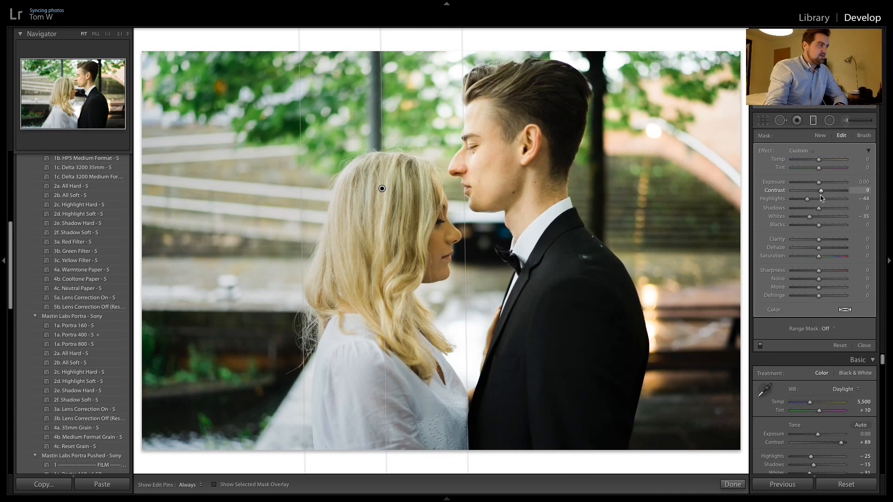
pyautogui.click(732, 485)
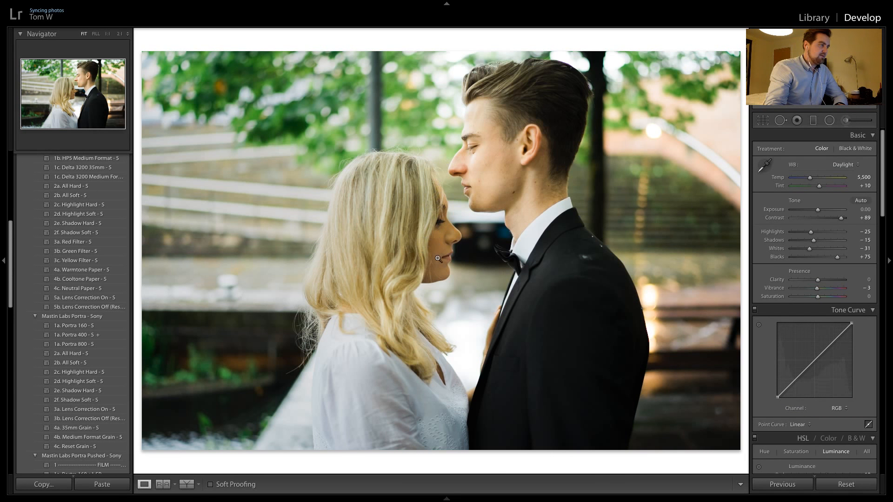
# Brighten the woman's face from forehead to chin with a size 5.0 adjustment brush at 0.59 exposure, with Auto Mask on
pyautogui.click(846, 121)
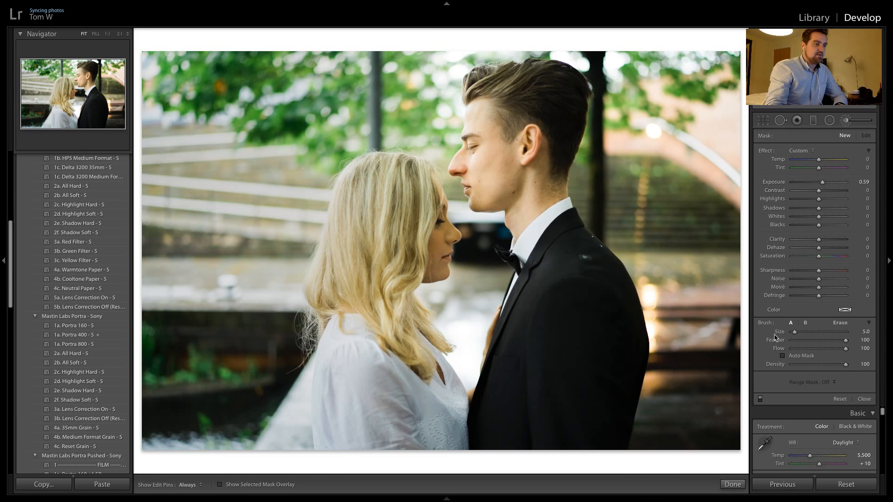
pyautogui.click(782, 356)
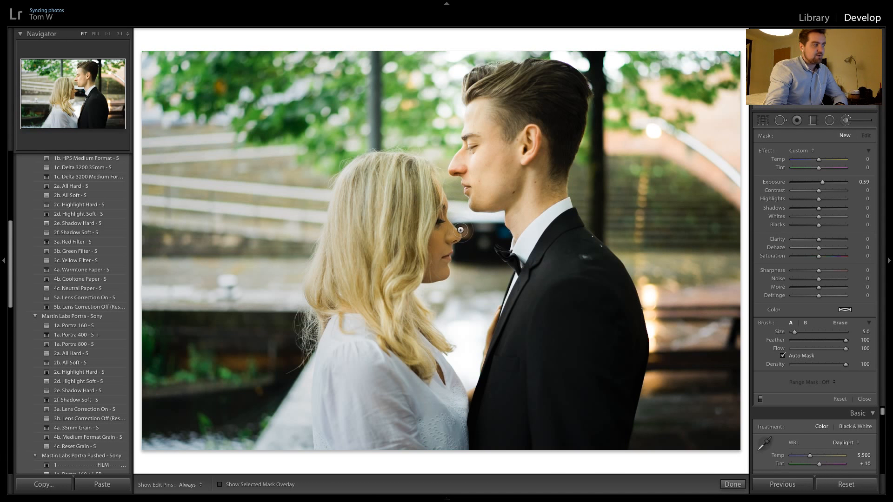
pyautogui.press('h')
pyautogui.moveTo(446, 250)
pyautogui.mouseDown()
pyautogui.moveTo(454, 235)
pyautogui.moveTo(435, 184)
pyautogui.moveTo(443, 209)
pyautogui.mouseUp()
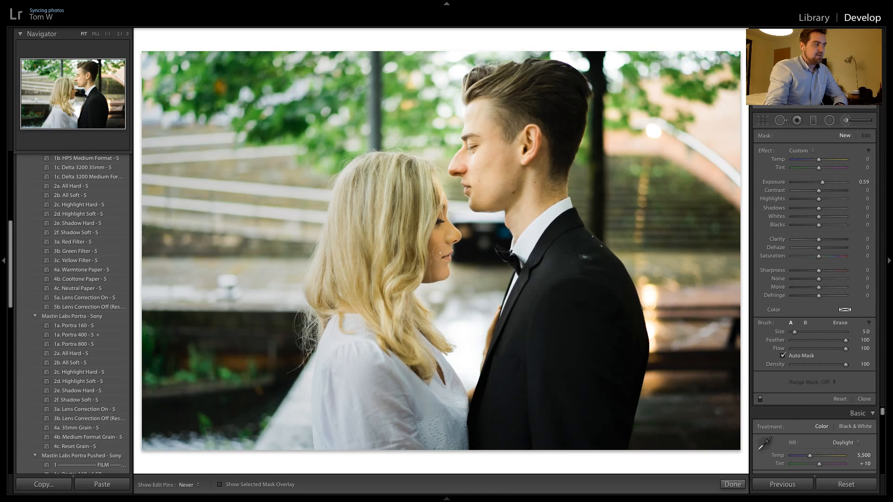
pyautogui.moveTo(440, 253); pyautogui.dragTo(433, 241)
pyautogui.moveTo(440, 273); pyautogui.dragTo(431, 277)
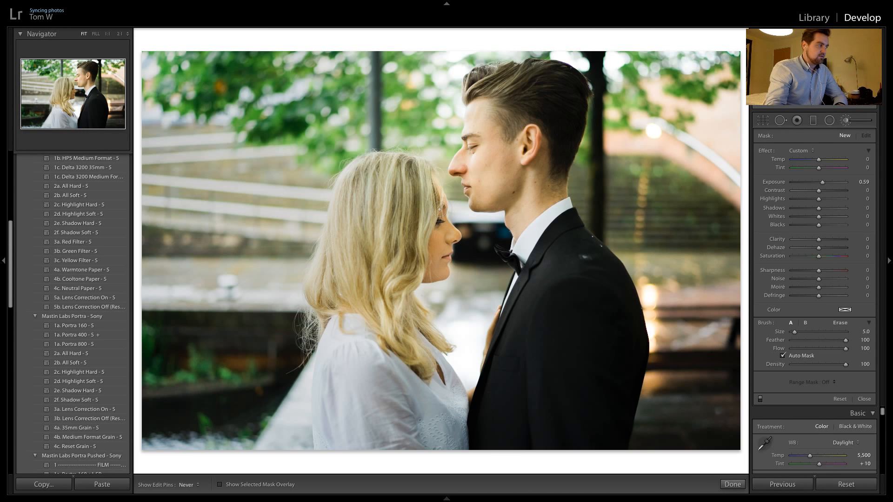
pyautogui.moveTo(439, 209); pyautogui.dragTo(439, 210)
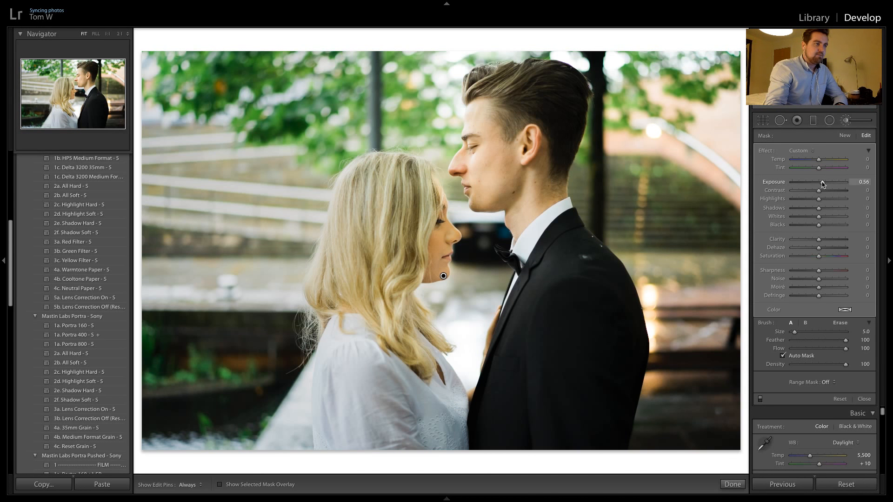
# Set the face brush adjustment to exposure 0.22, highlights 15, shadows 34 and whites 17
pyautogui.doubleClick(822, 183)
pyautogui.moveTo(819, 199); pyautogui.dragTo(823, 200)
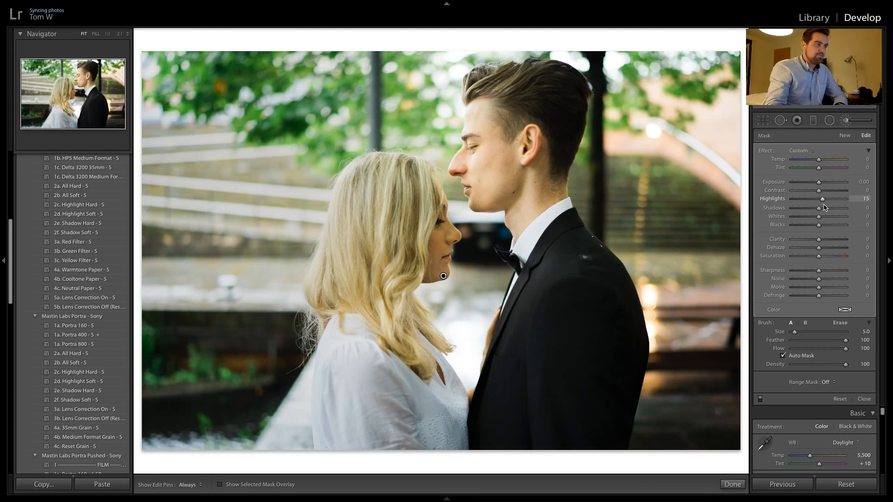
pyautogui.moveTo(821, 216); pyautogui.dragTo(826, 212)
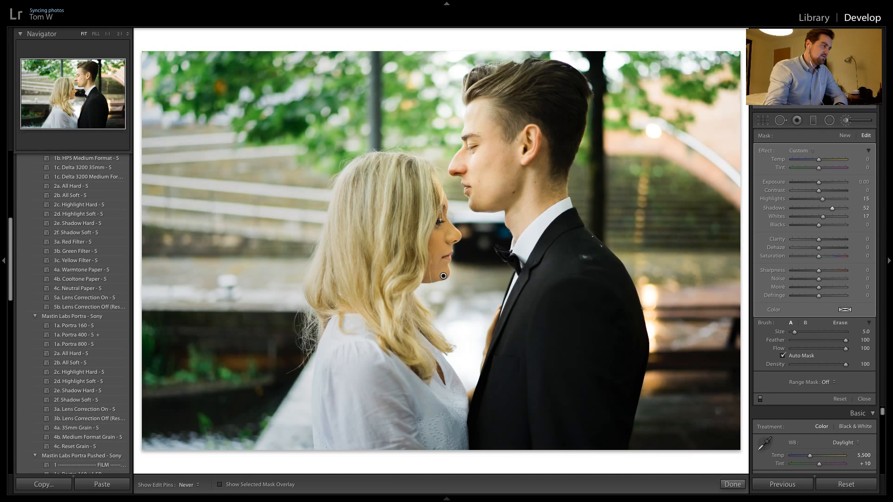
pyautogui.press('h')
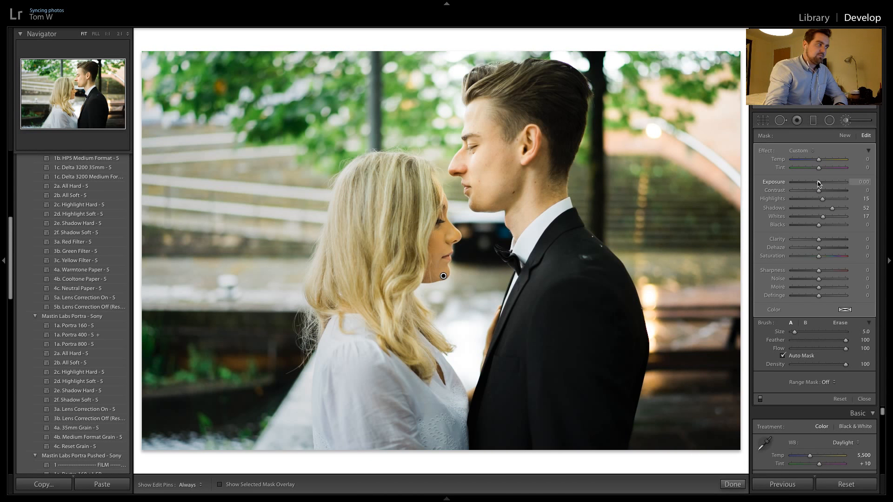
pyautogui.moveTo(819, 184); pyautogui.dragTo(827, 211)
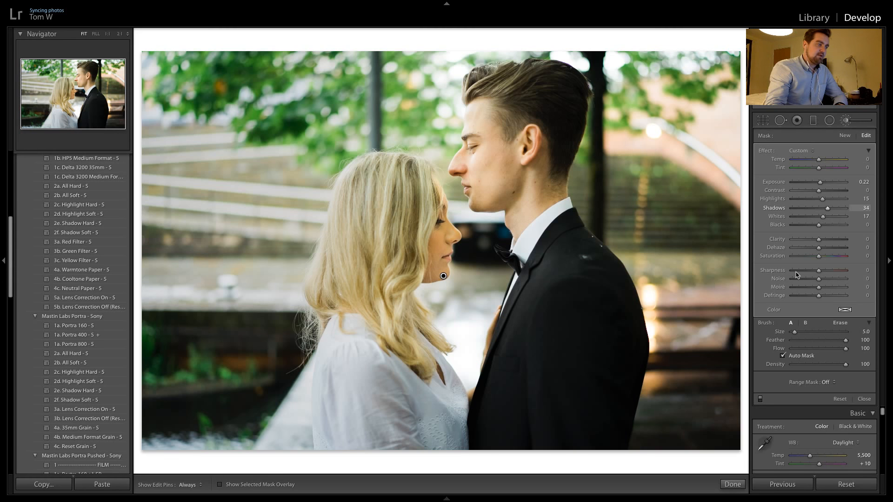
# Erase the brush mask around the man's nose and chin and over the woman's hair, using a size 9.0 eraser with Auto Mask
pyautogui.click(840, 323)
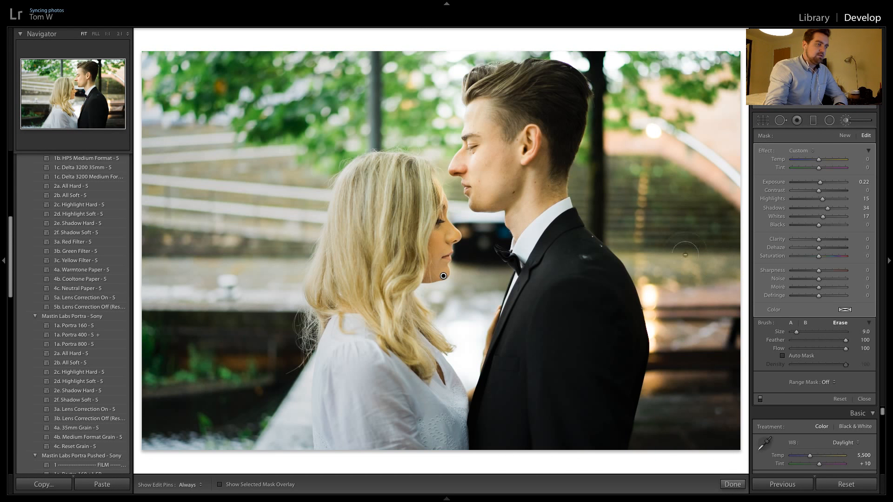
pyautogui.click(799, 357)
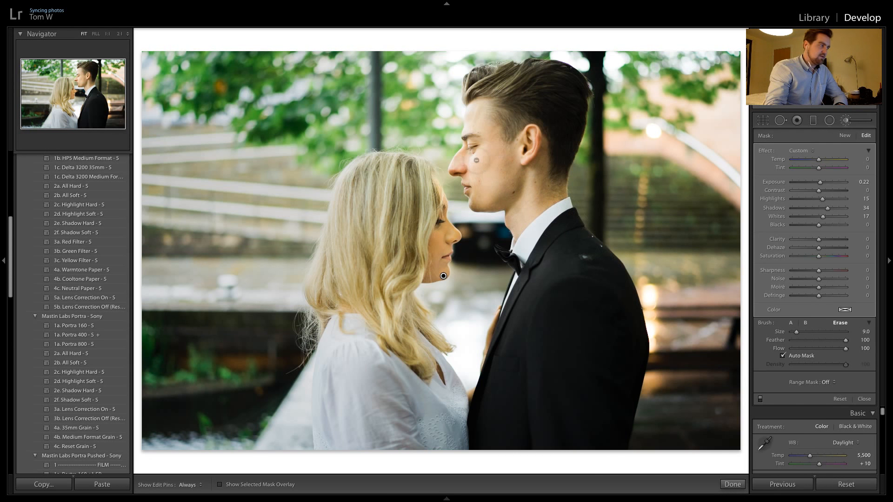
pyautogui.moveTo(456, 169); pyautogui.dragTo(465, 175)
pyautogui.moveTo(461, 173); pyautogui.dragTo(472, 216)
pyautogui.click(408, 252)
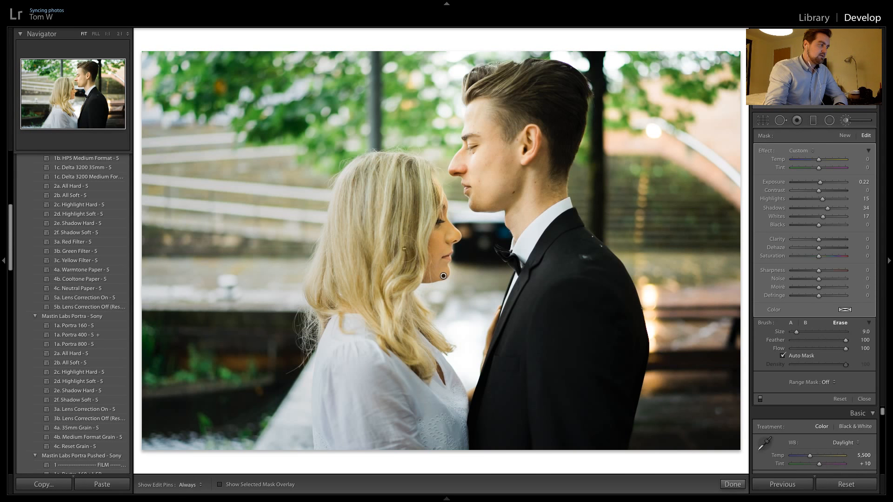
pyautogui.moveTo(404, 249); pyautogui.dragTo(418, 268)
pyautogui.click(733, 484)
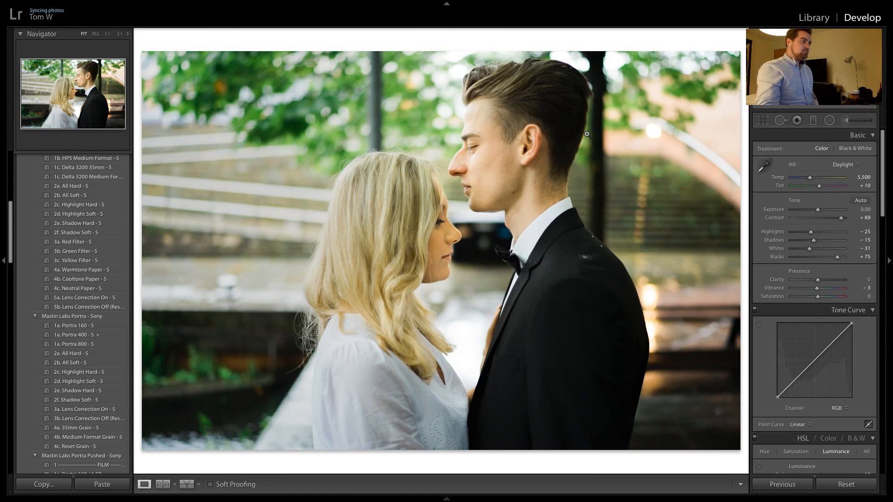
# Compare the woman's face with the brush adjustment switched off and on
pyautogui.click(845, 120)
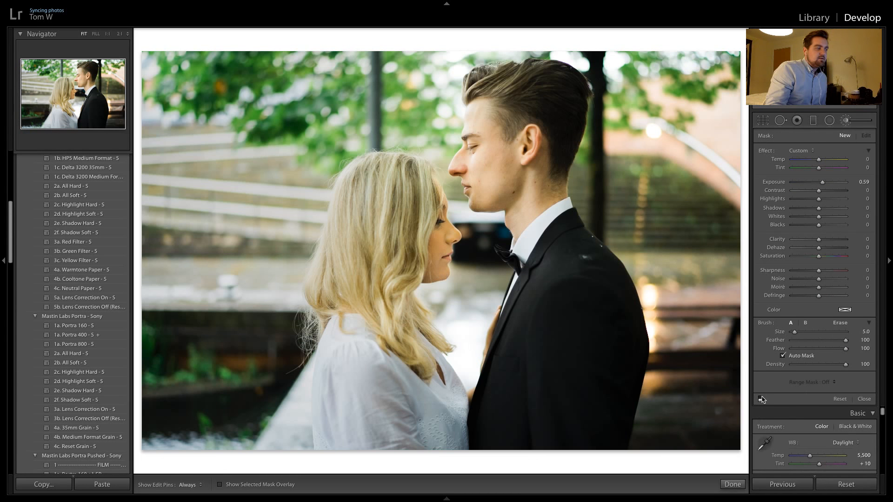
pyautogui.click(761, 399)
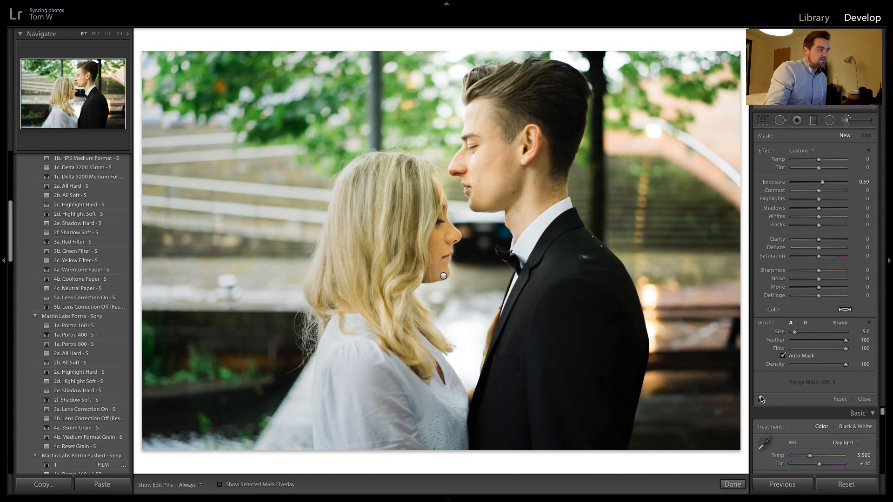
pyautogui.click(760, 399)
pyautogui.click(761, 399)
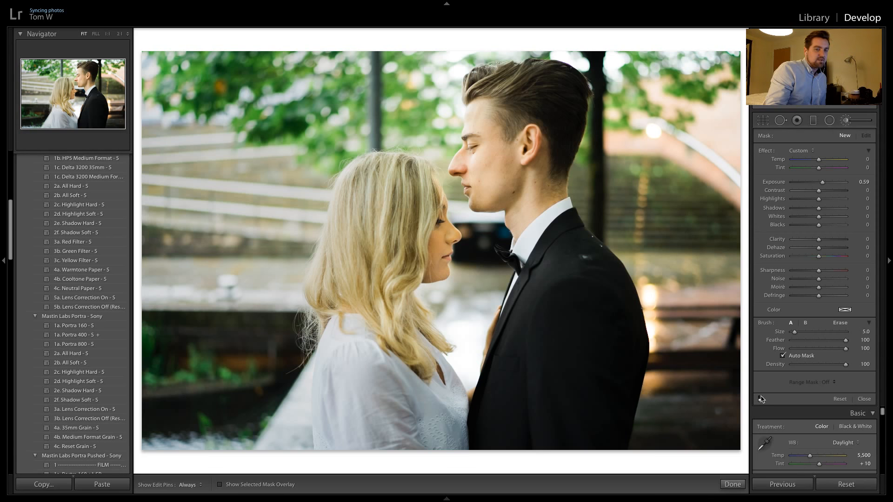
pyautogui.click(761, 399)
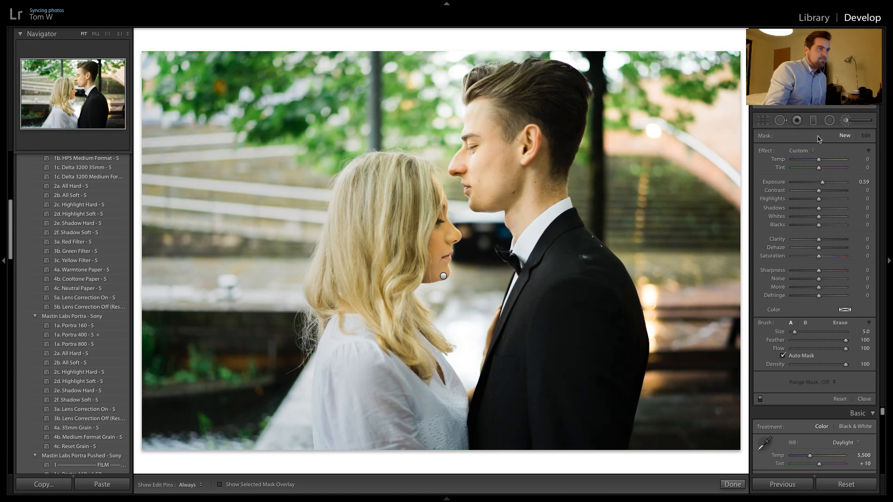
pyautogui.click(845, 123)
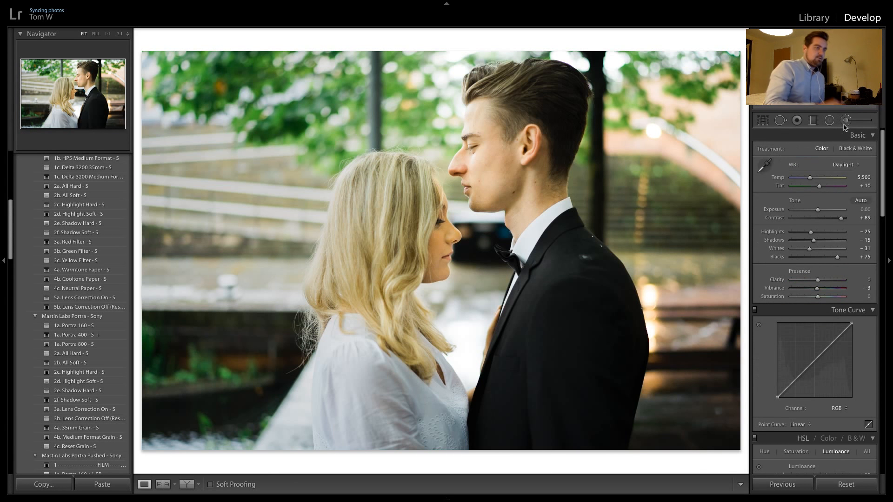
# Copy the previous photo's settings to the next color shot, where the man kisses the woman's forehead
pyautogui.press('Right')
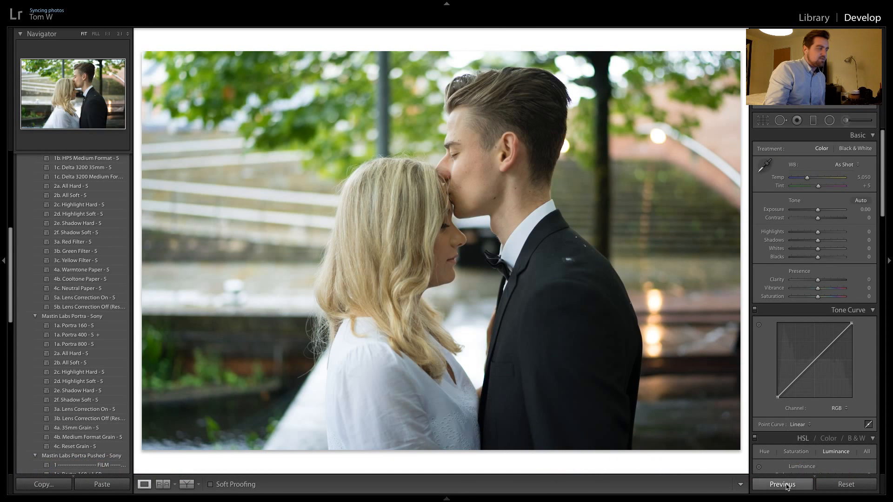
pyautogui.click(785, 485)
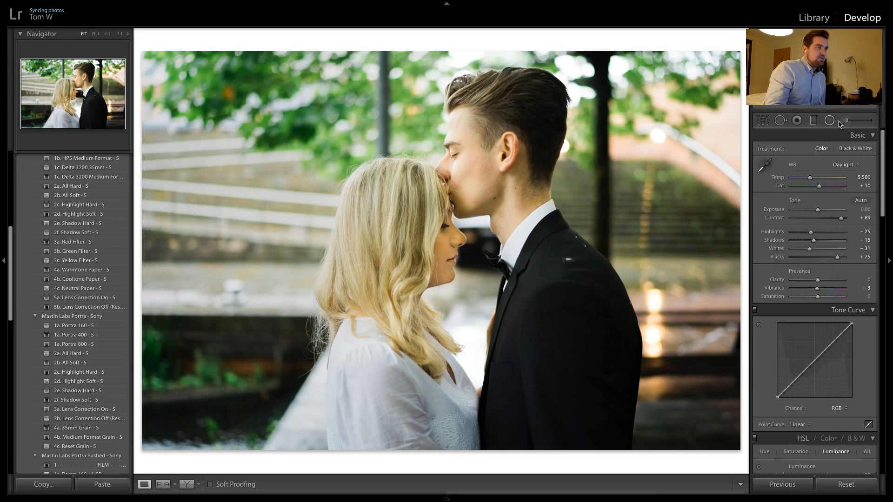
# Delete the copied brush adjustment on the woman's face in the forehead-kiss shot and finish the local adjustments
pyautogui.click(844, 120)
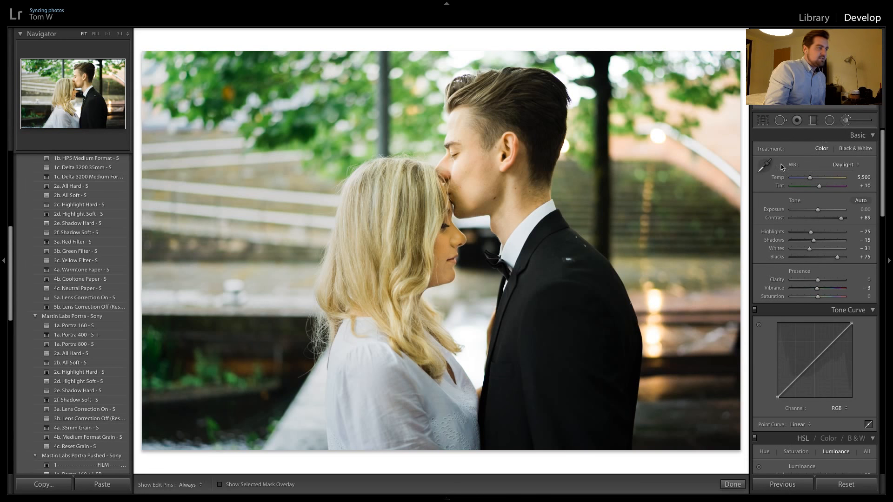
pyautogui.click(441, 278)
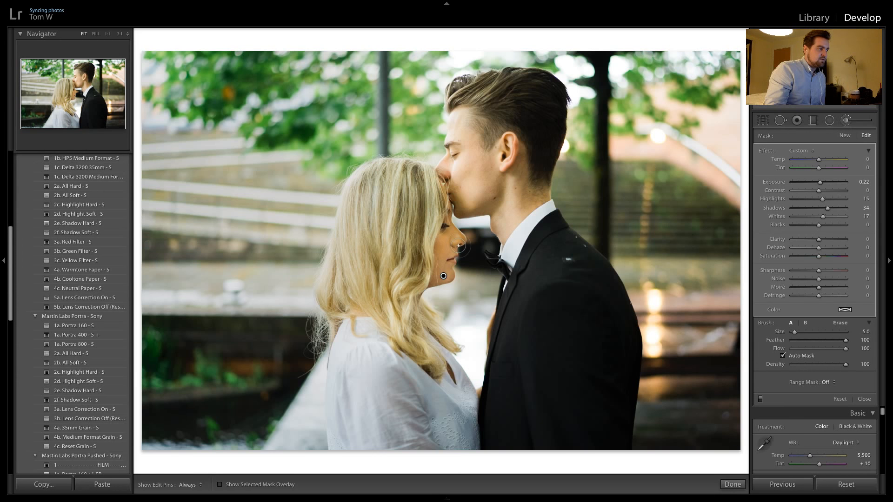
pyautogui.press('Delete')
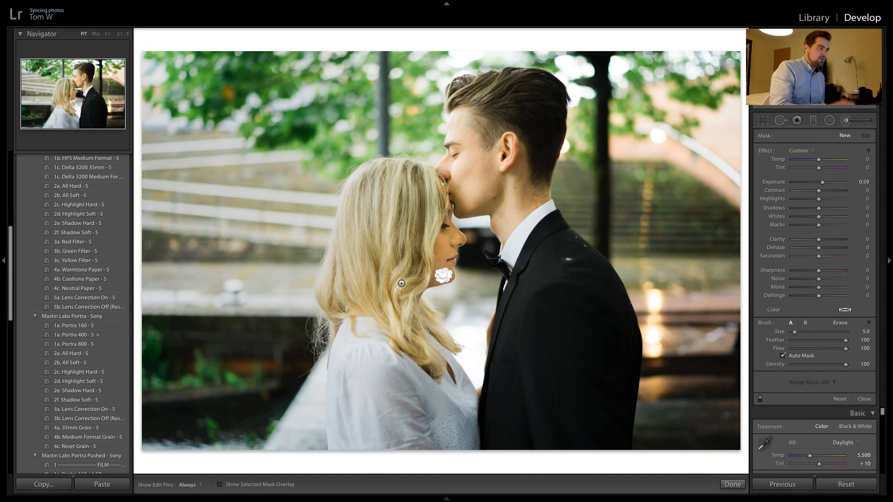
pyautogui.click(732, 485)
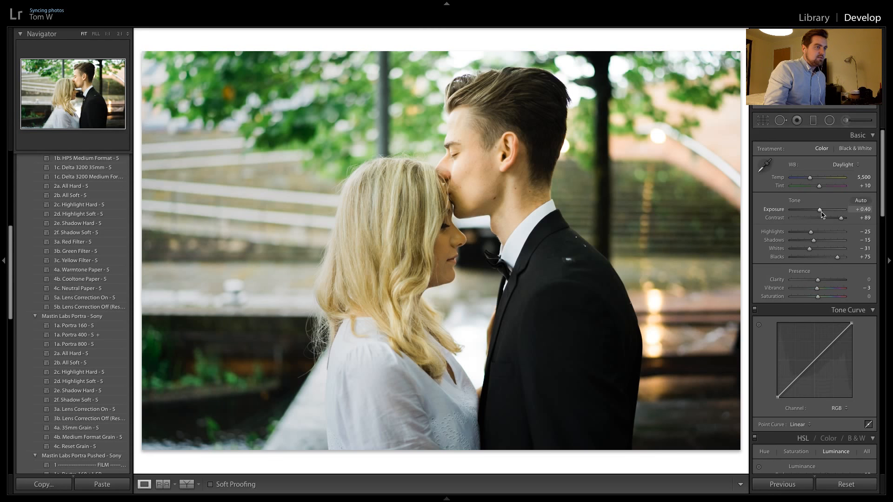
# Set the exposure of the color forehead-kiss shot to +0.10
pyautogui.moveTo(822, 214); pyautogui.dragTo(823, 215)
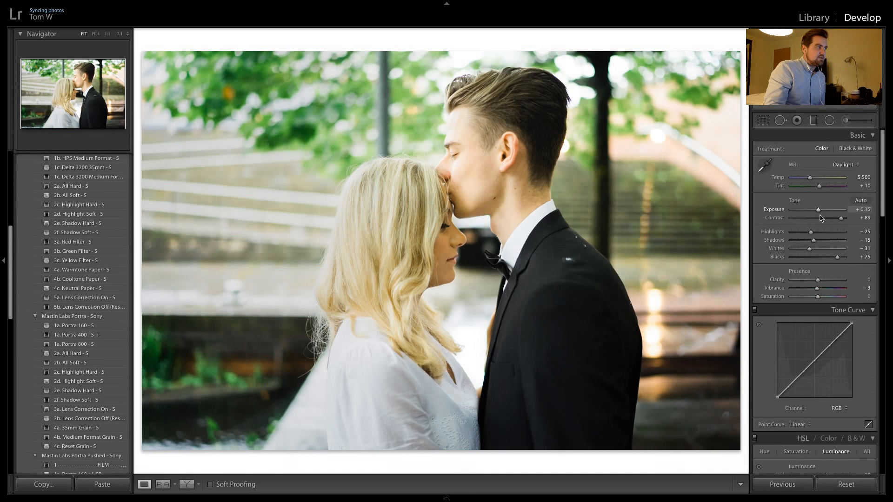
pyautogui.press('Down')
pyautogui.press('Down')
pyautogui.press('Up')
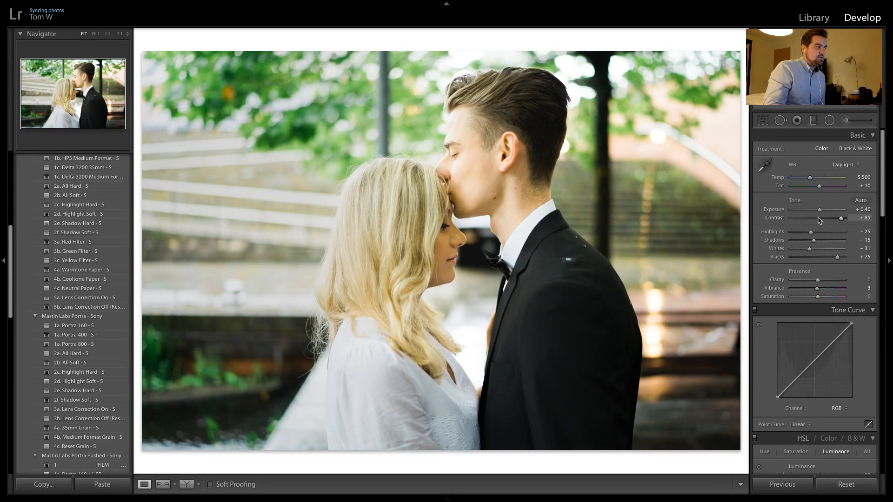
pyautogui.moveTo(820, 211); pyautogui.dragTo(819, 212)
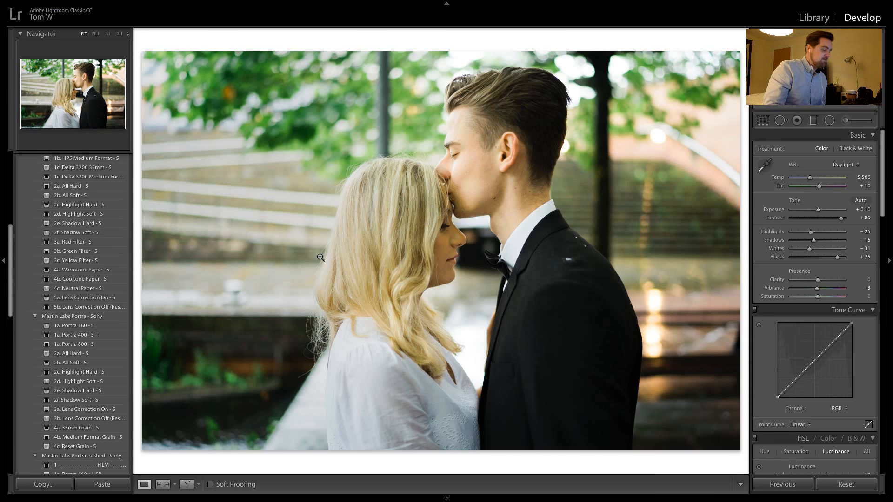
# Convert the next forehead-kiss image with the Delta 3200 Medium Format preset and copy its settings to the following photo
pyautogui.press('Right')
pyautogui.press('Right')
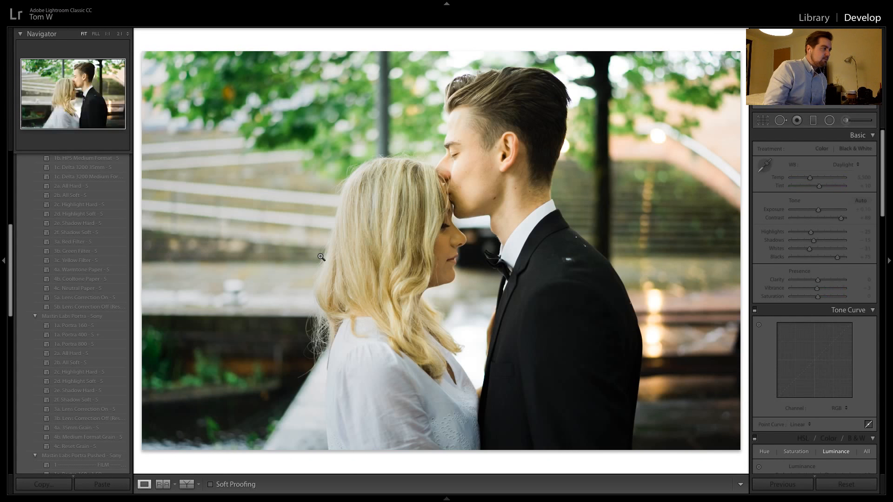
pyautogui.click(78, 176)
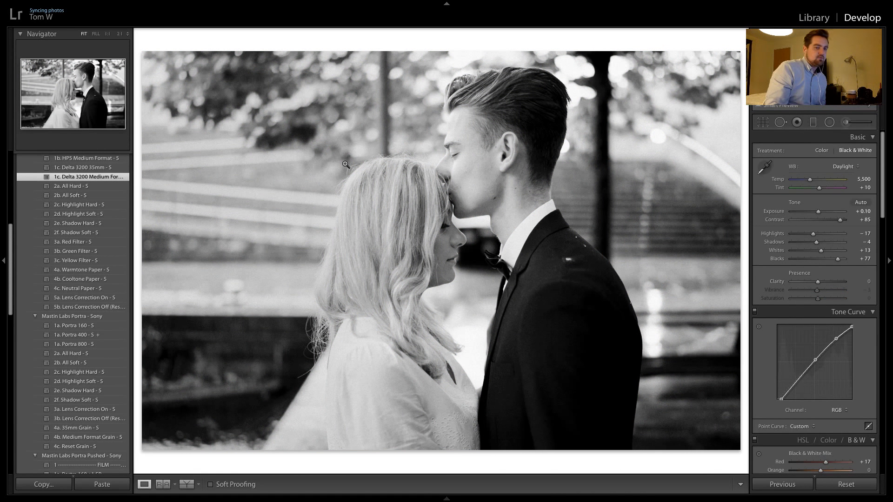
pyautogui.press('Right')
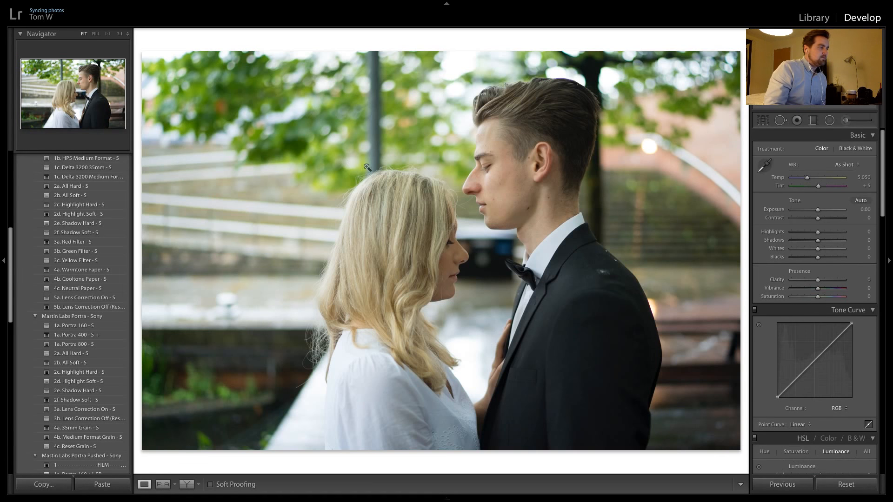
pyautogui.click(782, 484)
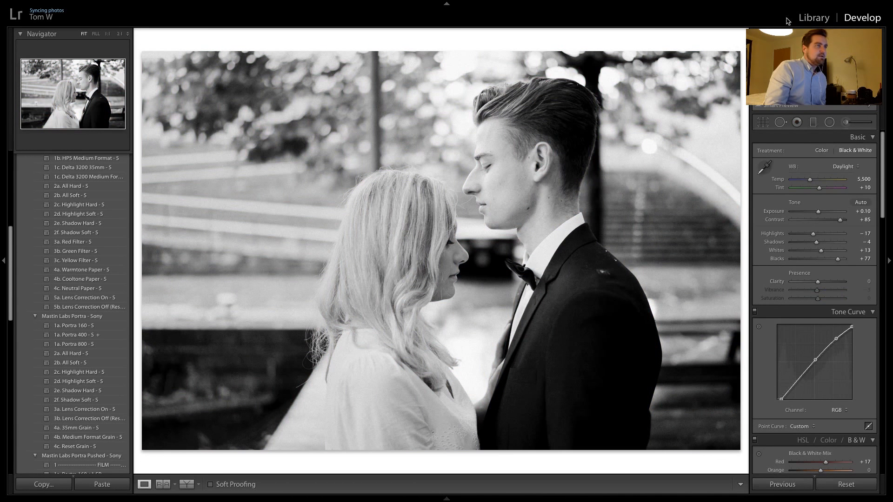
# Browse the session's thumbnail grid to review the remaining shots
pyautogui.click(818, 20)
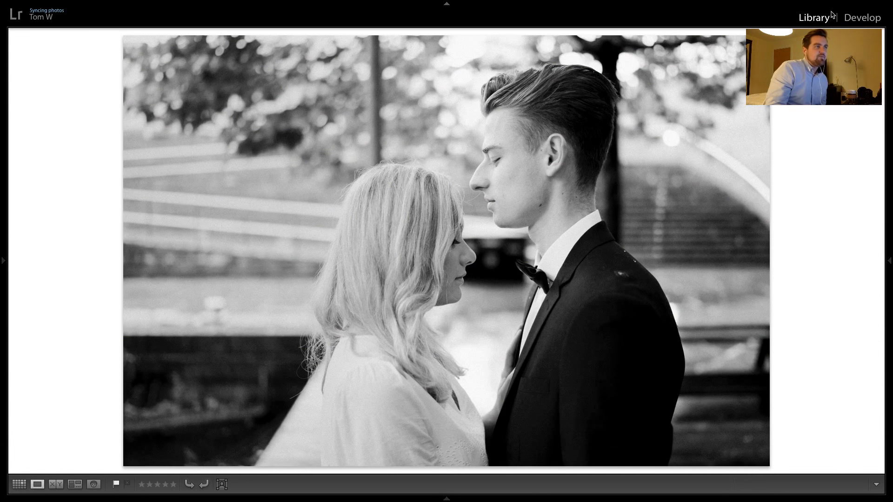
pyautogui.press('g')
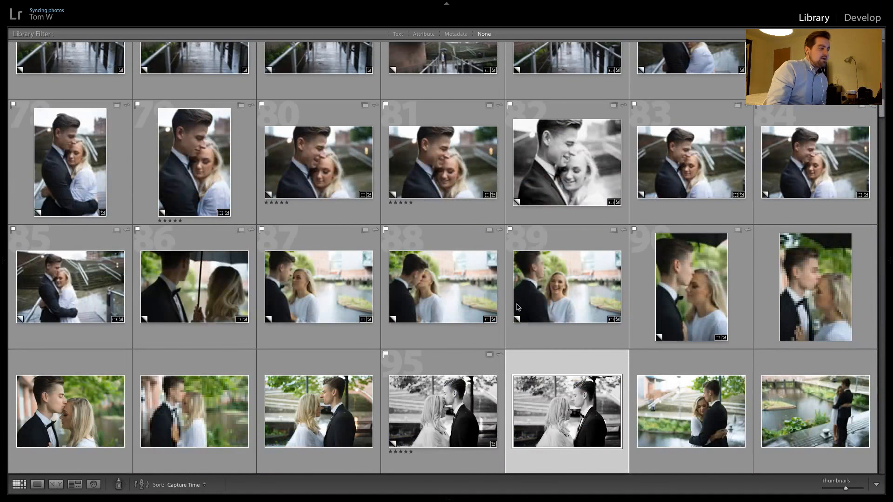
pyautogui.scroll(-5, 522, 303)
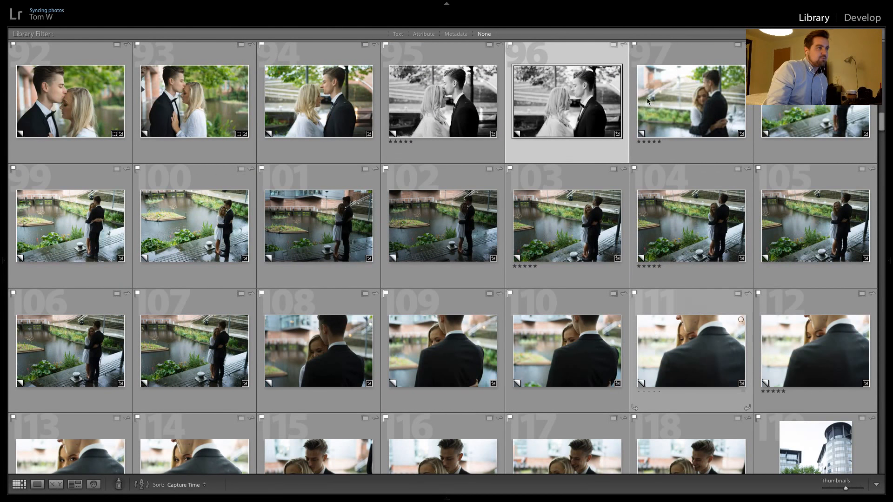
pyautogui.scroll(-10, 555, 182)
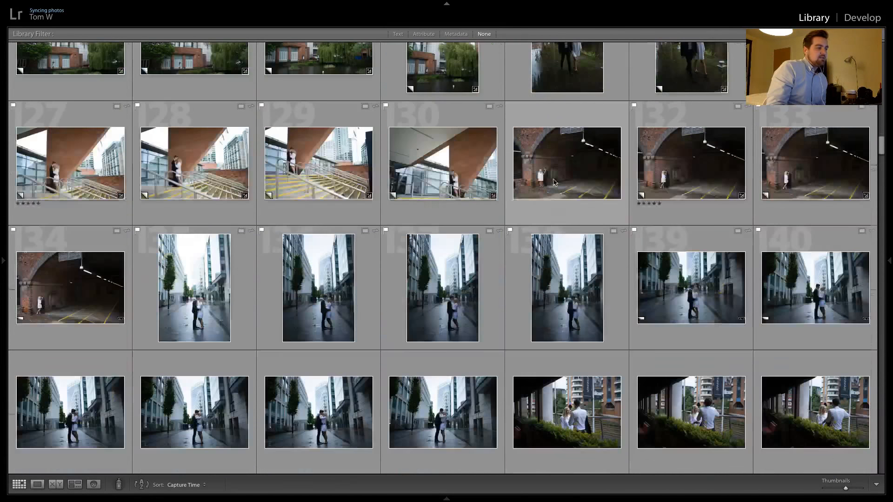
pyautogui.scroll(-8, 554, 183)
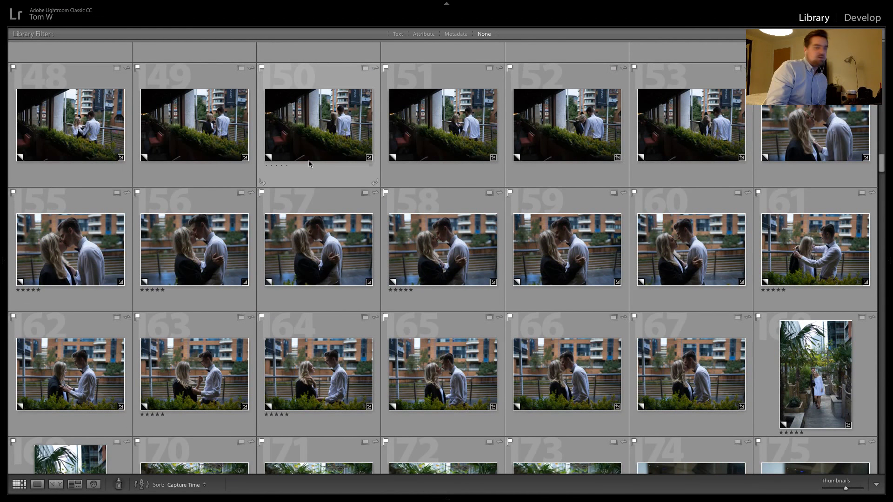
pyautogui.scroll(-3, 638, 249)
pyautogui.scroll(12, 638, 247)
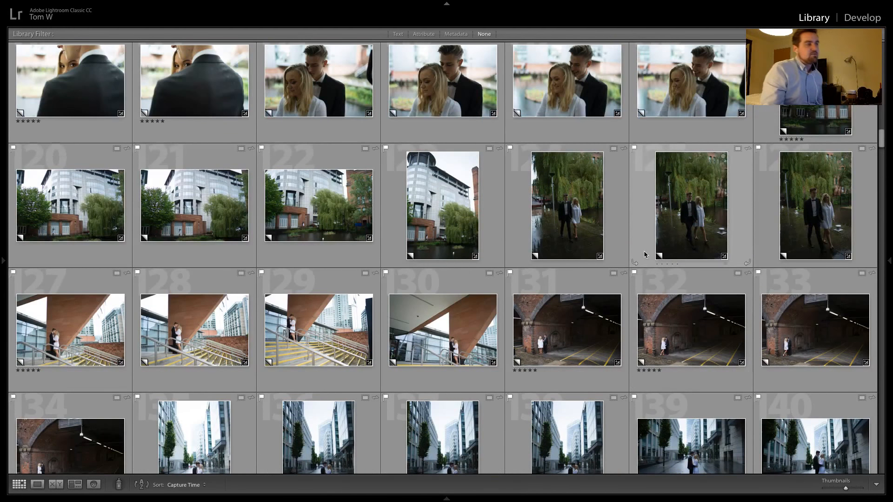
pyautogui.scroll(10, 643, 250)
pyautogui.scroll(2, 654, 242)
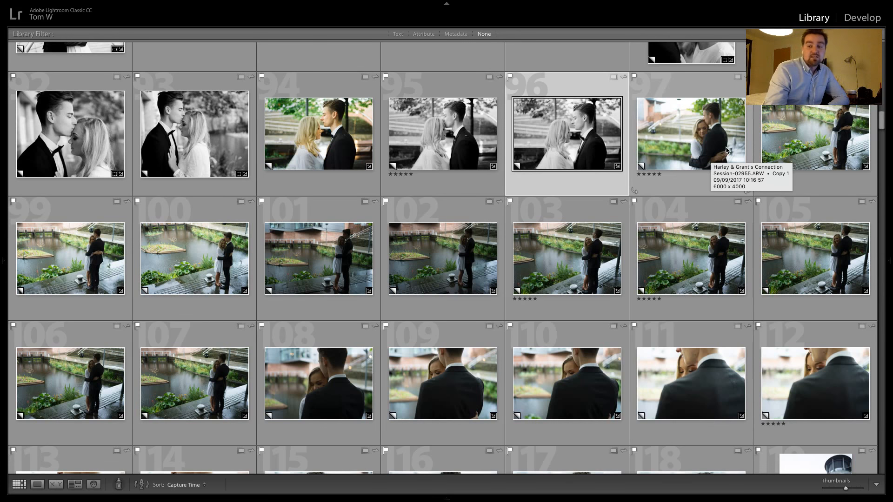
# Open photo 97, the close embrace by the water, for developing and apply the Delta 3200 Medium Format and 2d. Highlight Soft presets
pyautogui.doubleClick(675, 153)
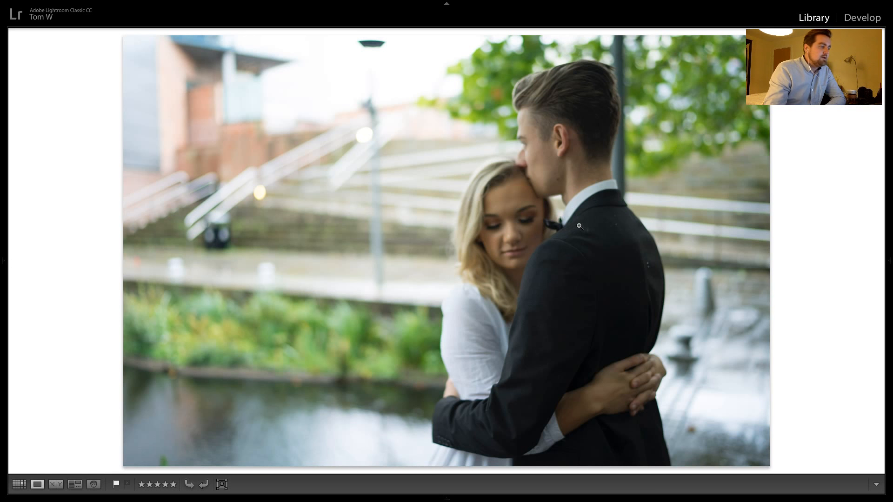
pyautogui.click(862, 18)
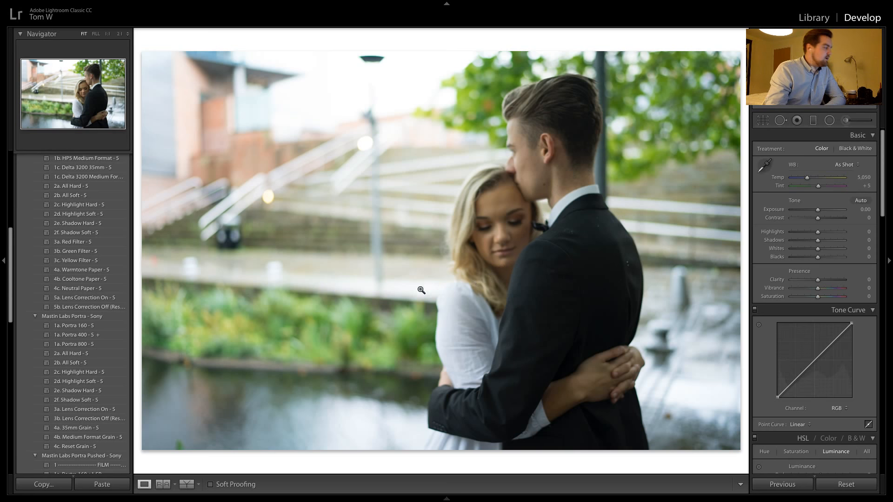
pyautogui.click(98, 181)
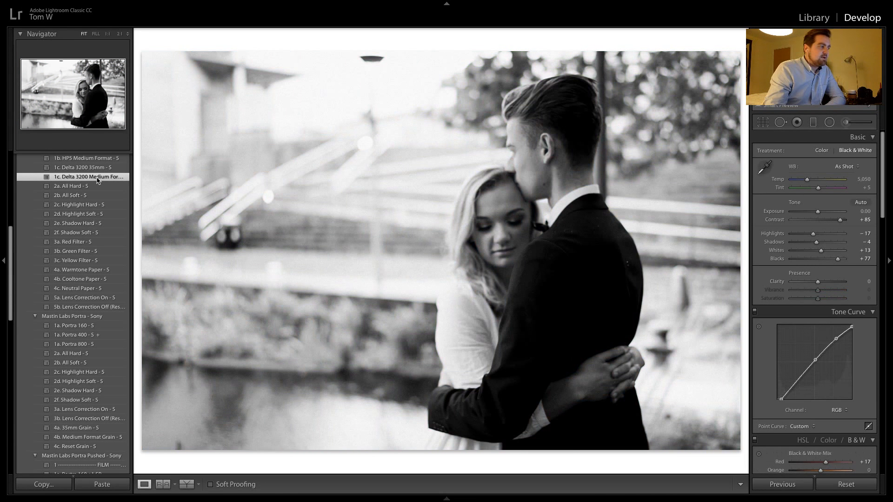
pyautogui.click(91, 215)
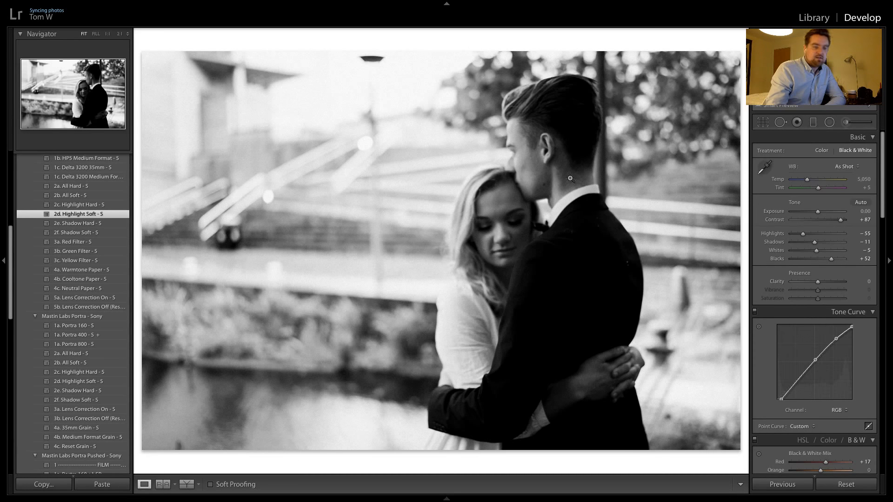
# Apply the Portra 400 and 2a. All Hard presets to the next full-length embrace shot and set its exposure to +0.50
pyautogui.press('super+shift+r')
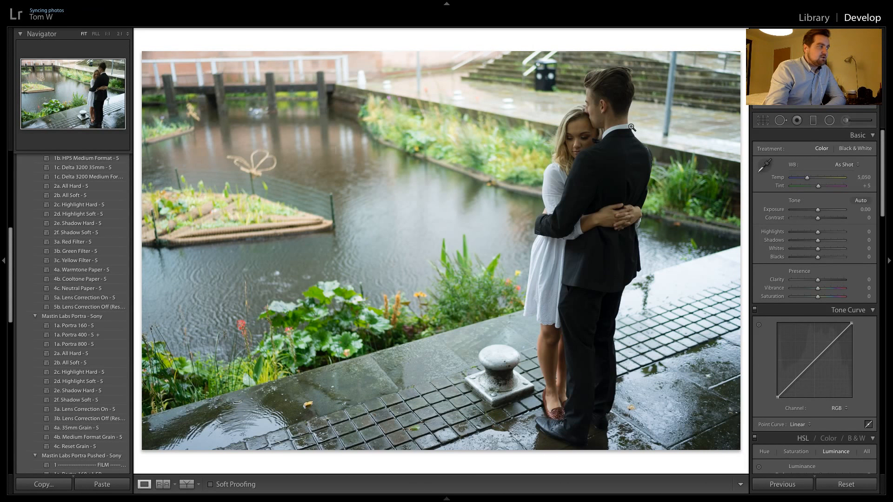
pyautogui.scroll(-2, 98, 286)
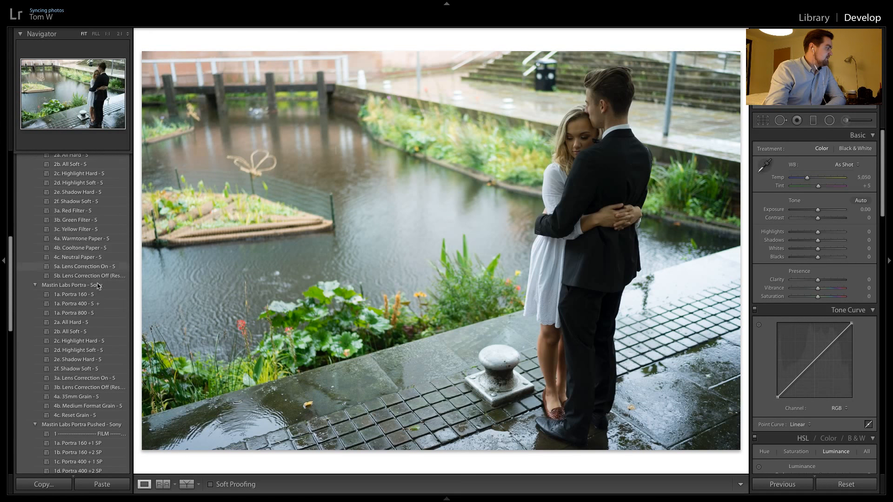
pyautogui.click(94, 304)
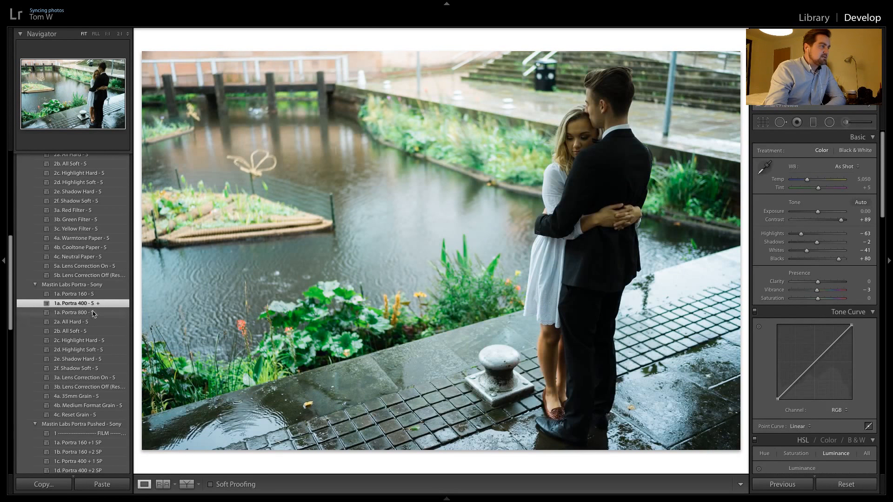
pyautogui.click(89, 322)
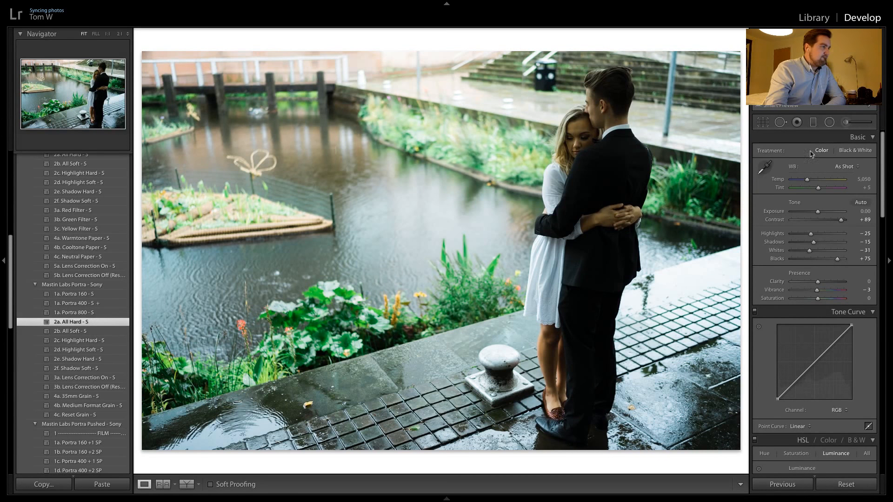
pyautogui.moveTo(817, 212); pyautogui.dragTo(820, 213)
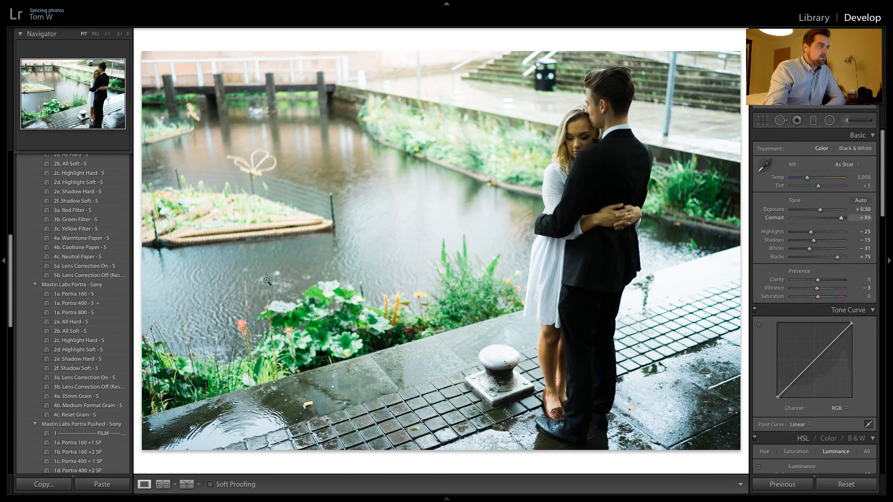
# Reapply the Portra 400 preset to the full-length embrace shot and set its white balance to Daylight
pyautogui.click(57, 305)
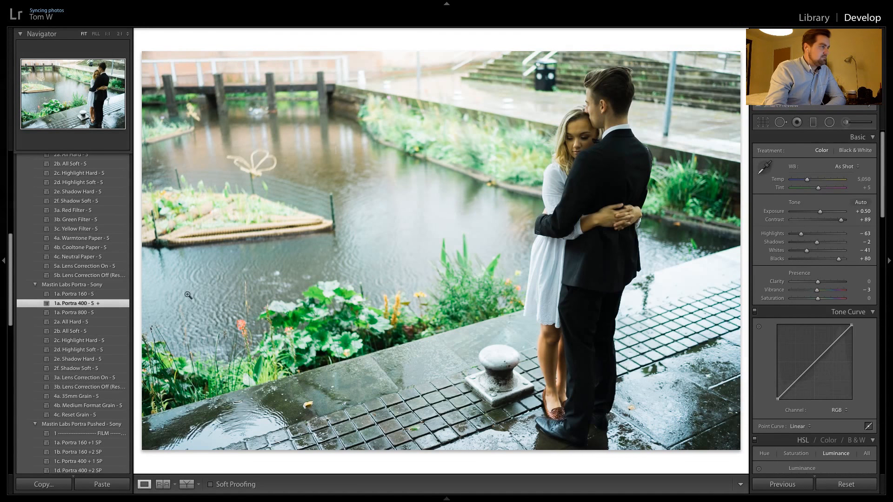
pyautogui.click(842, 167)
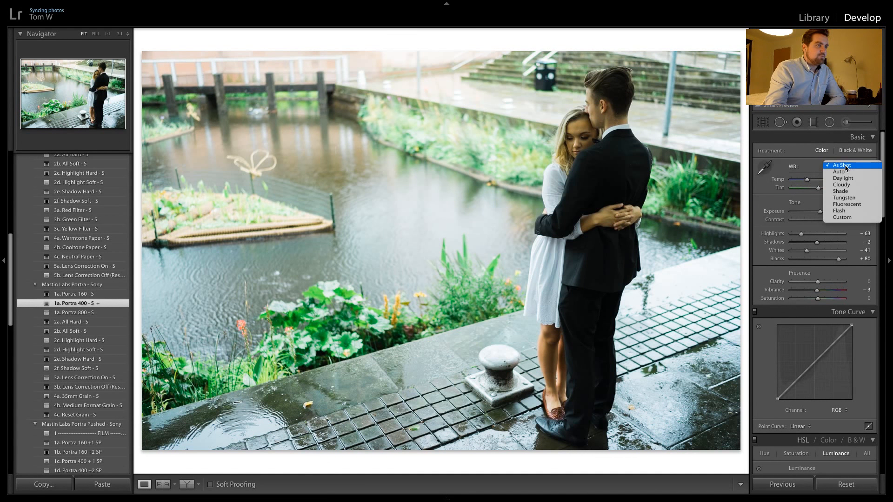
pyautogui.click(842, 178)
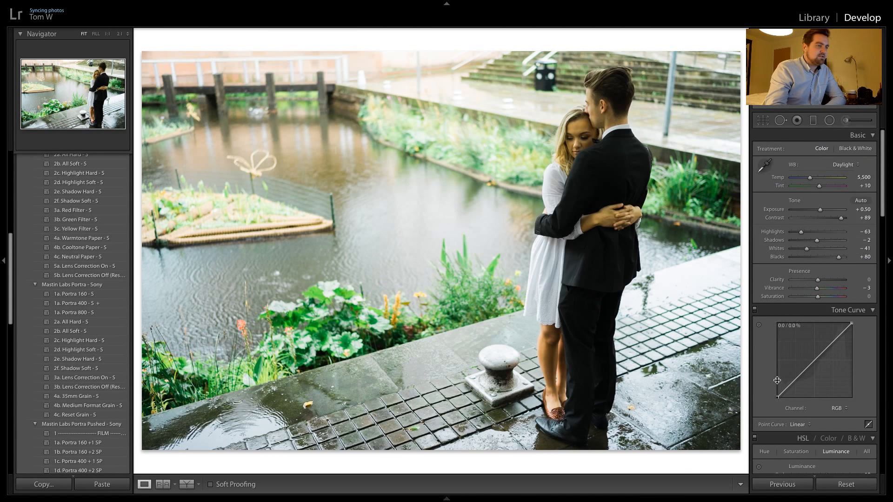
# Enable the lens profile corrections for the full-length embrace shot and set its exposure to +0.30
pyautogui.scroll(-10, 824, 326)
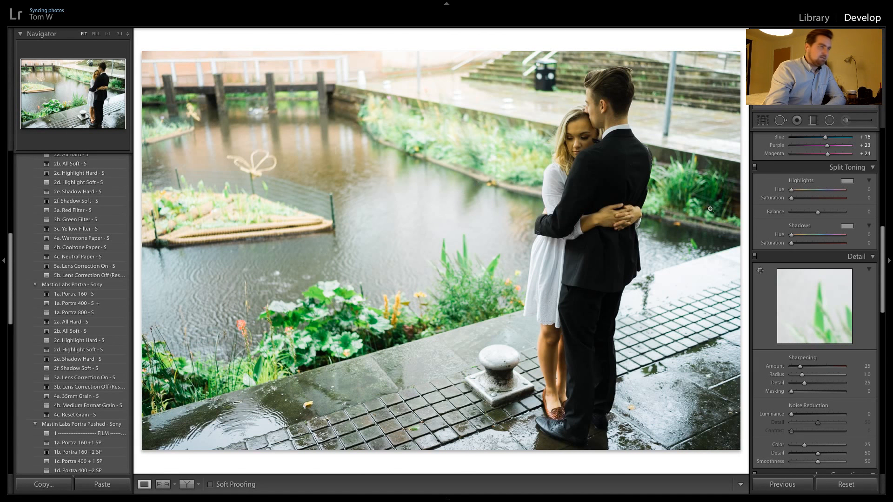
pyautogui.scroll(-5, 800, 345)
pyautogui.scroll(-4, 800, 345)
pyautogui.click(796, 305)
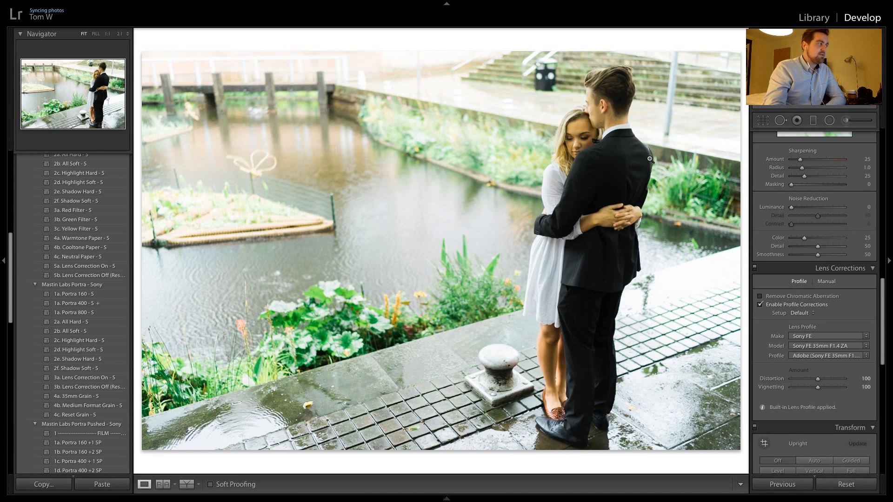
pyautogui.scroll(15, 812, 183)
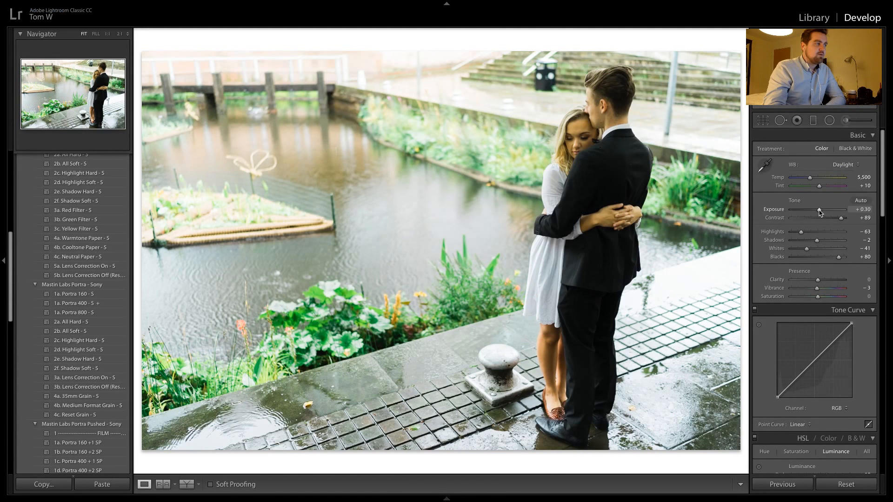
# Add a graduated filter with exposure -0.25 over the pond side up to the couple, tilt it slightly and narrow its transition
pyautogui.click(814, 120)
pyautogui.moveTo(263, 283); pyautogui.dragTo(541, 208)
pyautogui.moveTo(822, 182); pyautogui.dragTo(819, 186)
pyautogui.moveTo(388, 195); pyautogui.dragTo(404, 194)
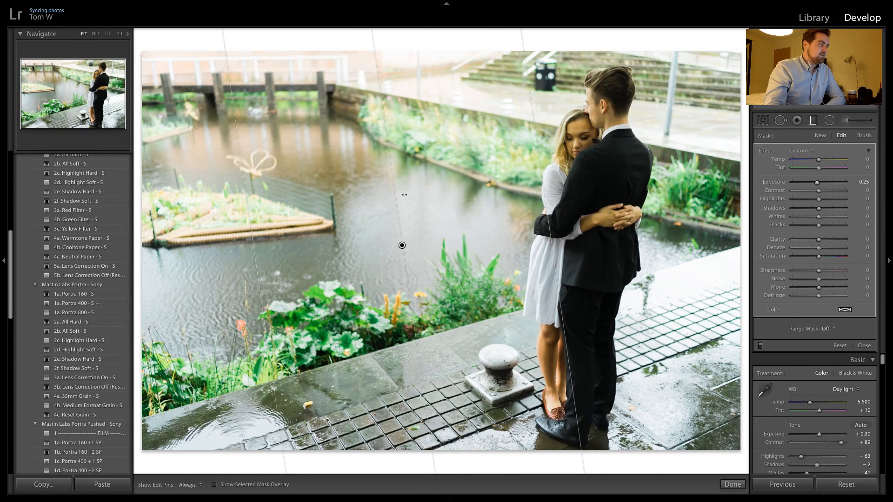
pyautogui.moveTo(257, 263); pyautogui.dragTo(461, 249)
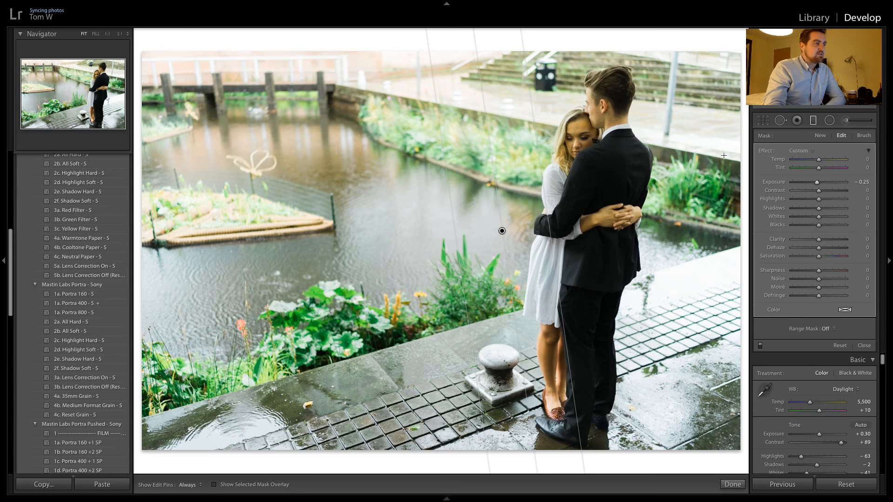
# Add three graduated filters with exposure -0.25 running toward the couple from the photo's right edge, upper background and lower-right paving
pyautogui.moveTo(724, 156); pyautogui.dragTo(653, 164)
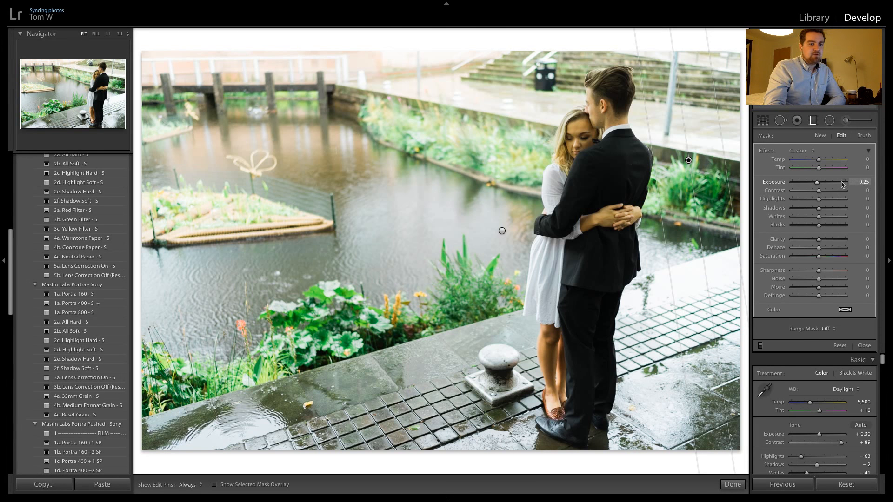
pyautogui.moveTo(489, 66); pyautogui.dragTo(578, 140)
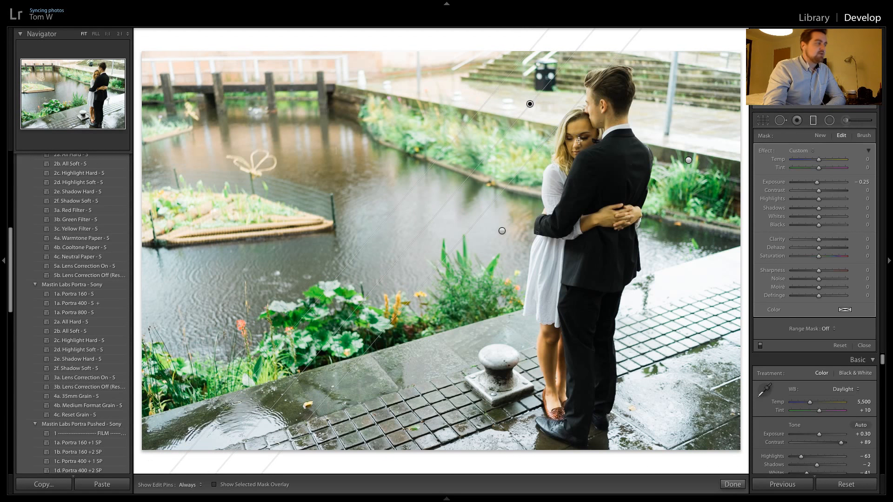
pyautogui.moveTo(715, 374); pyautogui.dragTo(635, 218)
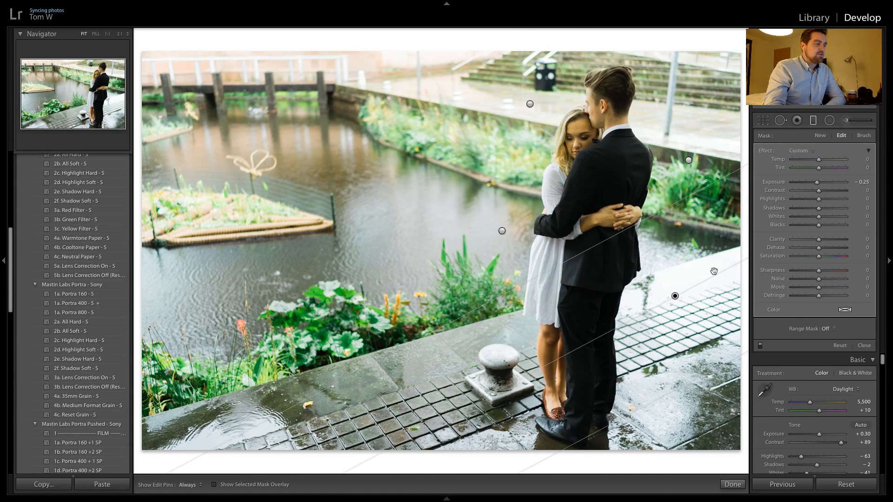
pyautogui.moveTo(693, 378); pyautogui.dragTo(690, 371)
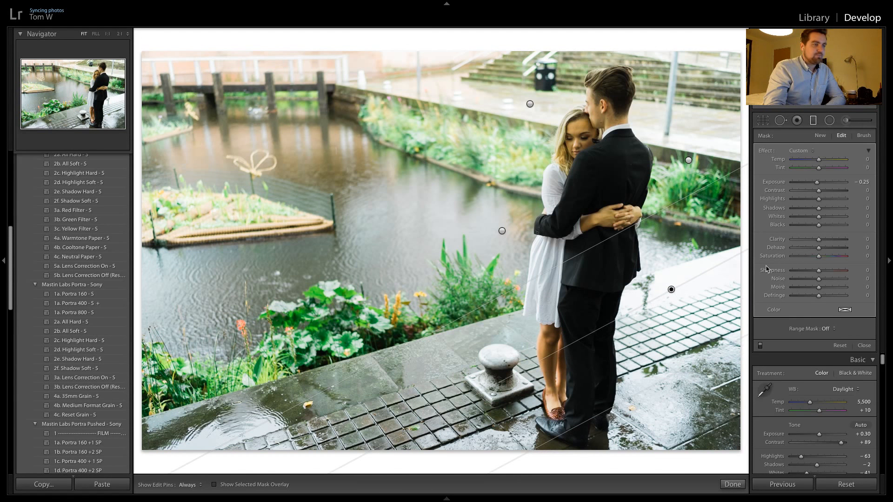
# Set the graduated filters' highlights and whites: paving highlights -19, right-edge highlights -24 and whites -4, pond-side highlights -18 and whites -6
pyautogui.moveTo(818, 199); pyautogui.dragTo(814, 202)
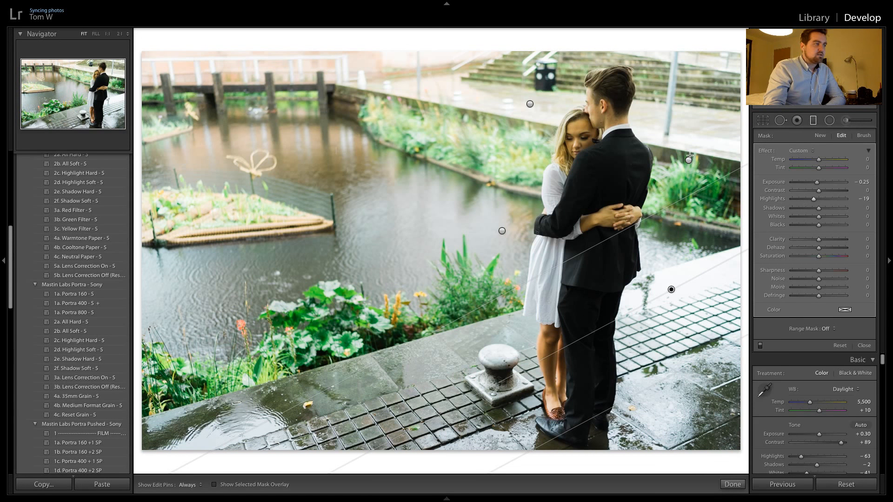
pyautogui.click(688, 159)
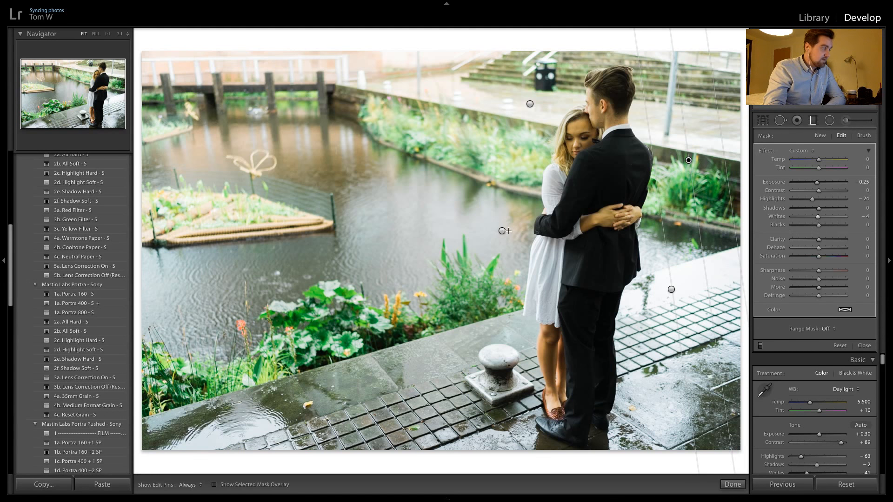
pyautogui.click(502, 231)
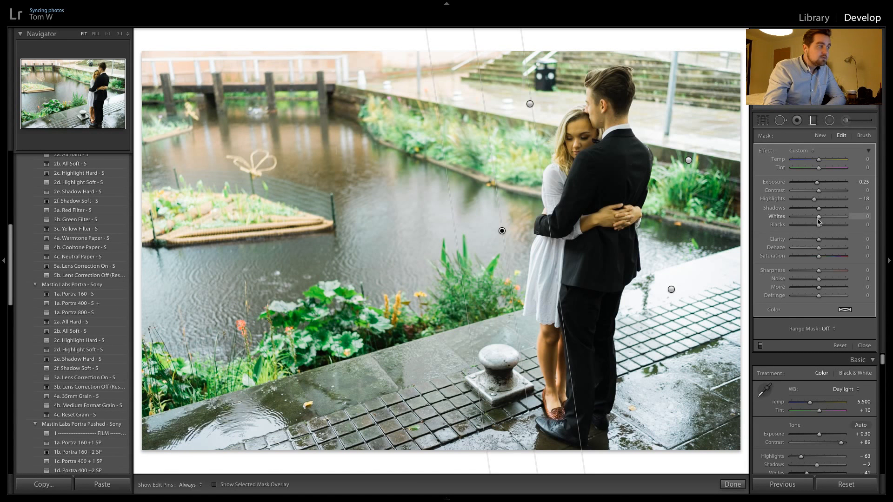
pyautogui.click(732, 485)
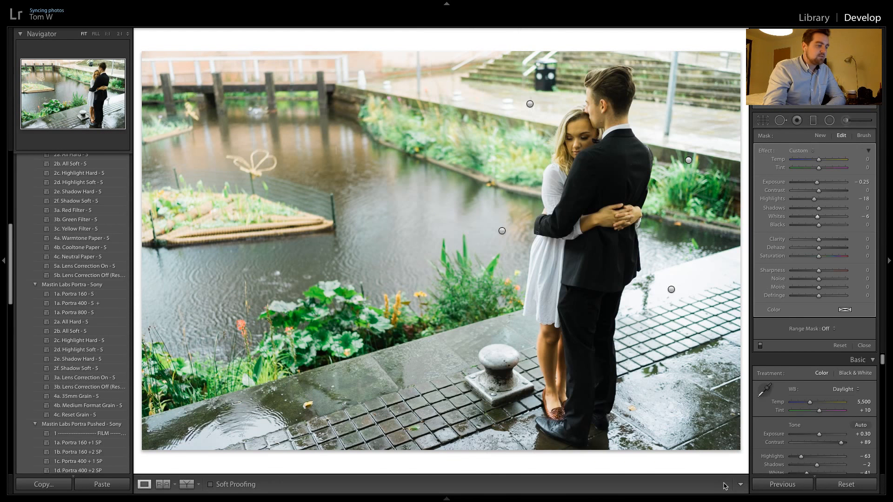
# Examine the couple's faces, hands, legs and feet at 1:1 for exposure and detail
pyautogui.click(571, 129)
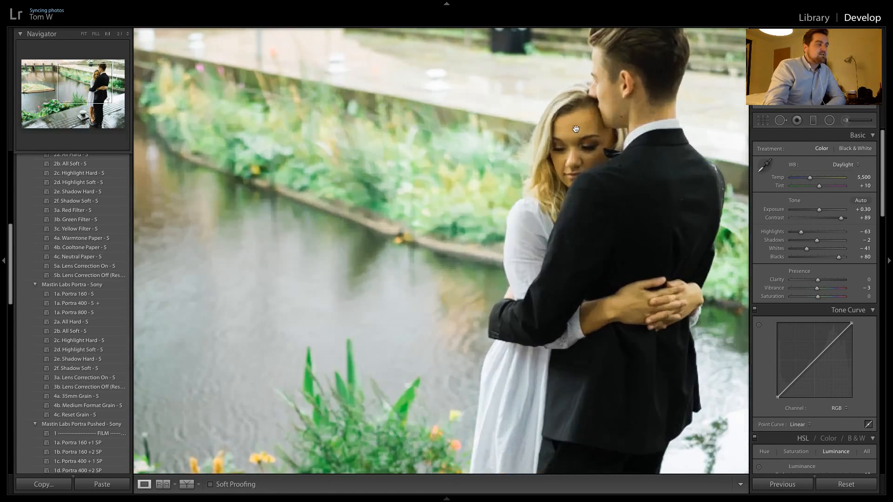
pyautogui.click(605, 111)
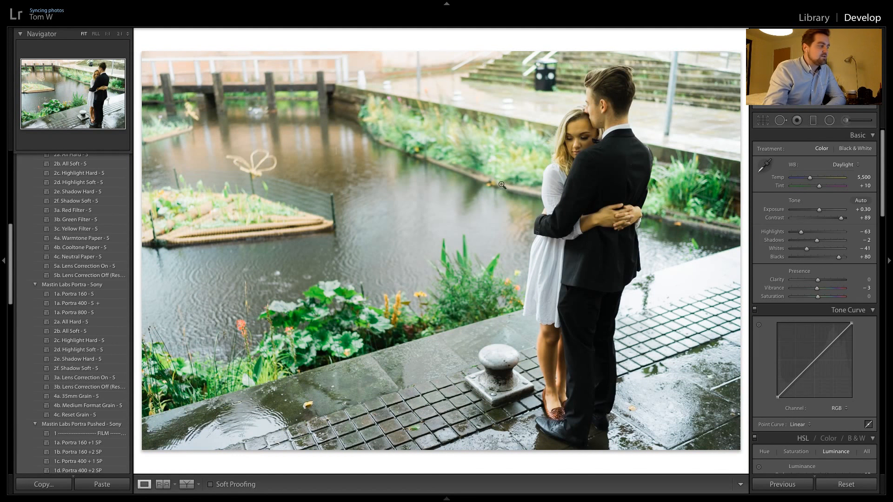
pyautogui.click(634, 211)
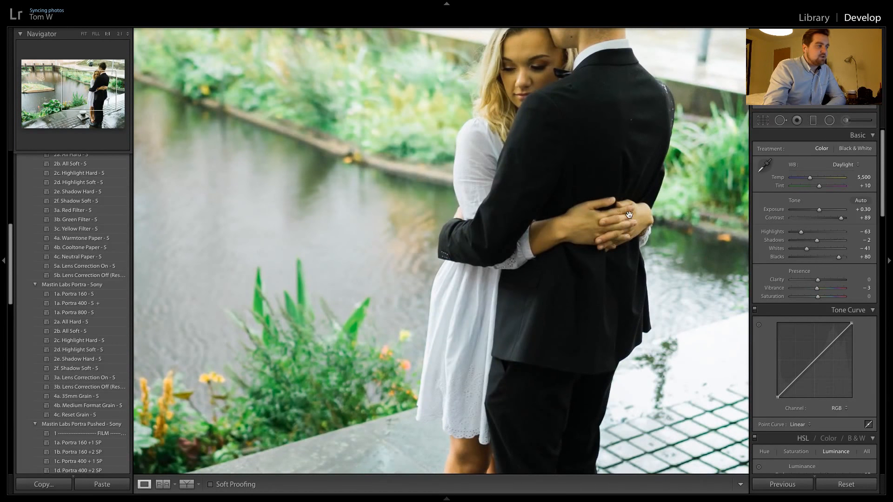
pyautogui.click(547, 89)
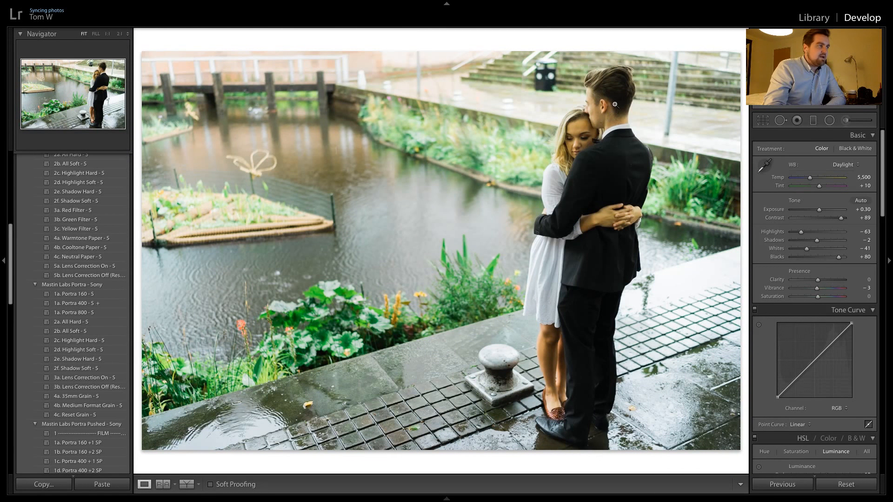
pyautogui.click(846, 120)
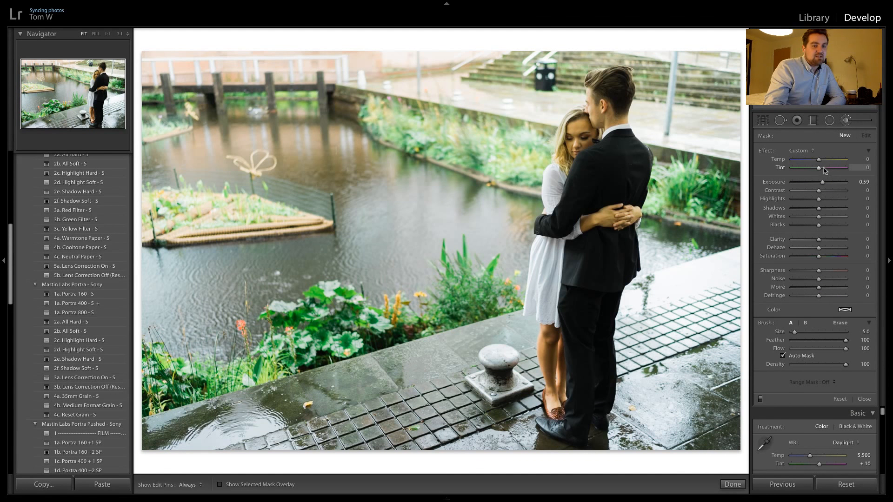
pyautogui.click(846, 120)
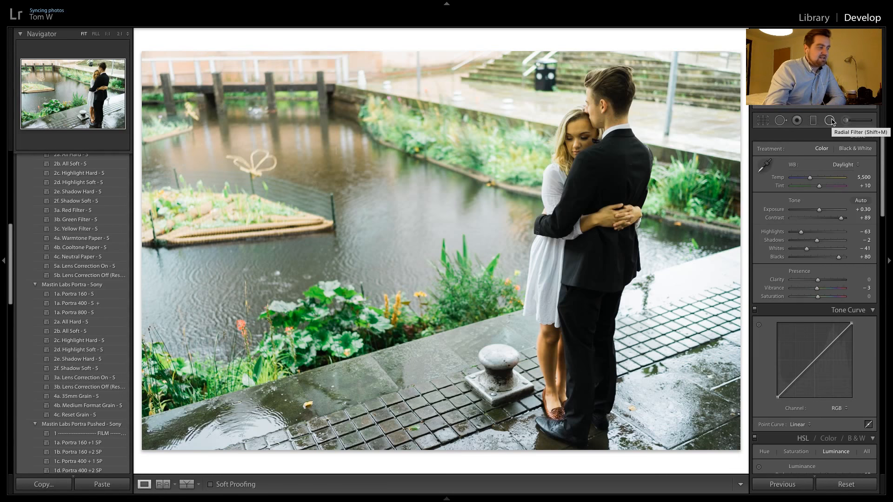
pyautogui.moveTo(550, 336); pyautogui.dragTo(573, 201)
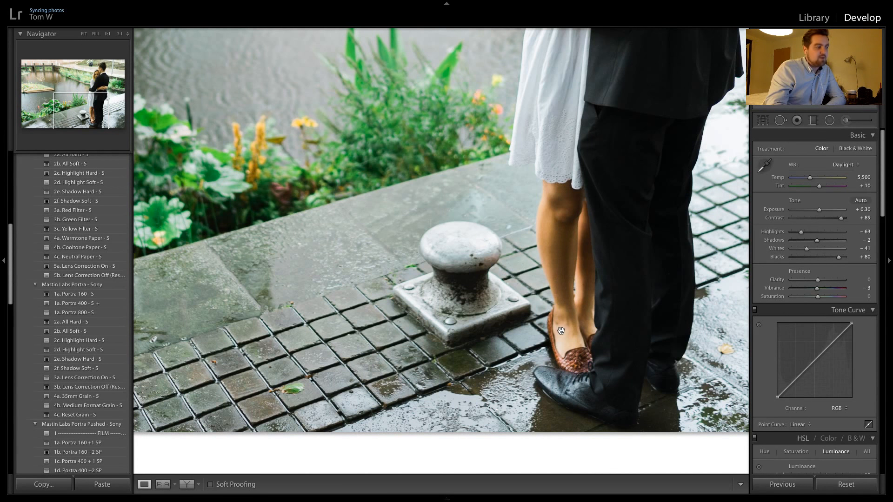
pyautogui.click(594, 172)
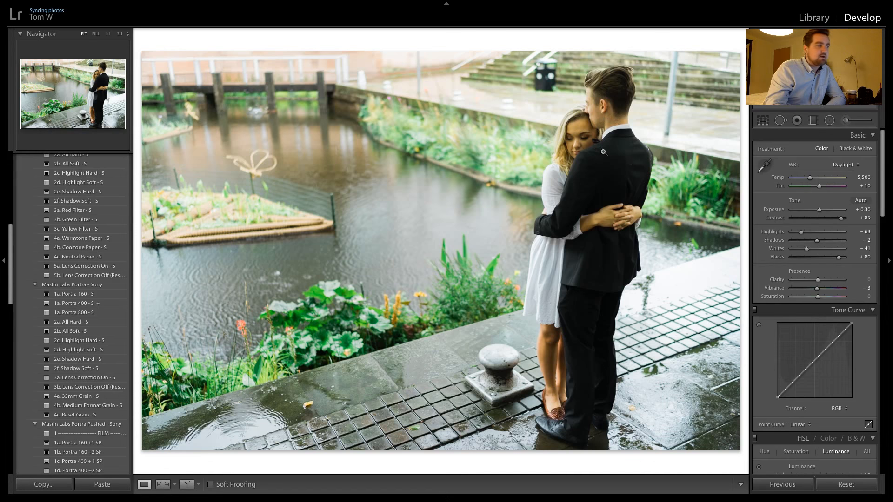
# Apply the previous photo's settings to each of the next two embrace shots, checking the copied graduated filters on the first
pyautogui.press('Right')
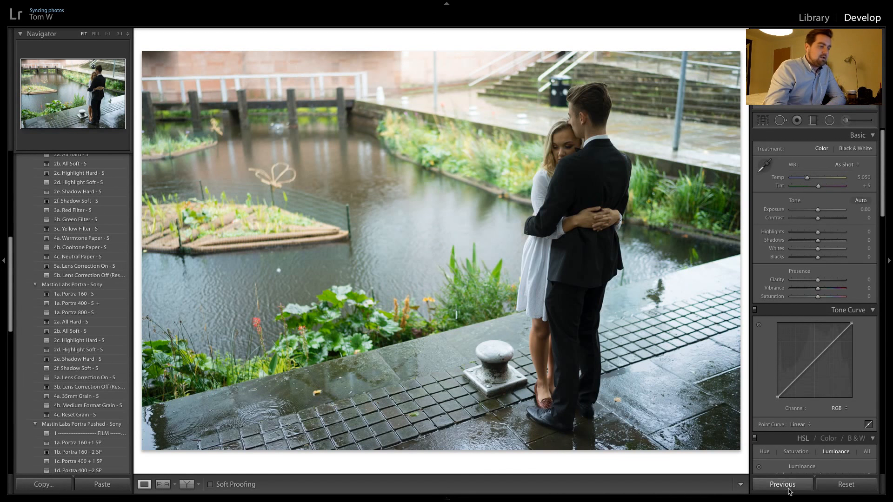
pyautogui.click(796, 484)
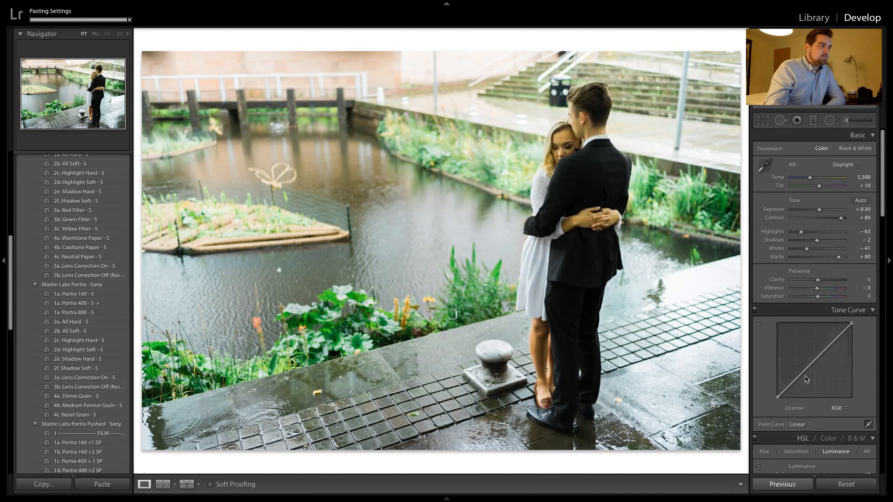
pyautogui.click(812, 120)
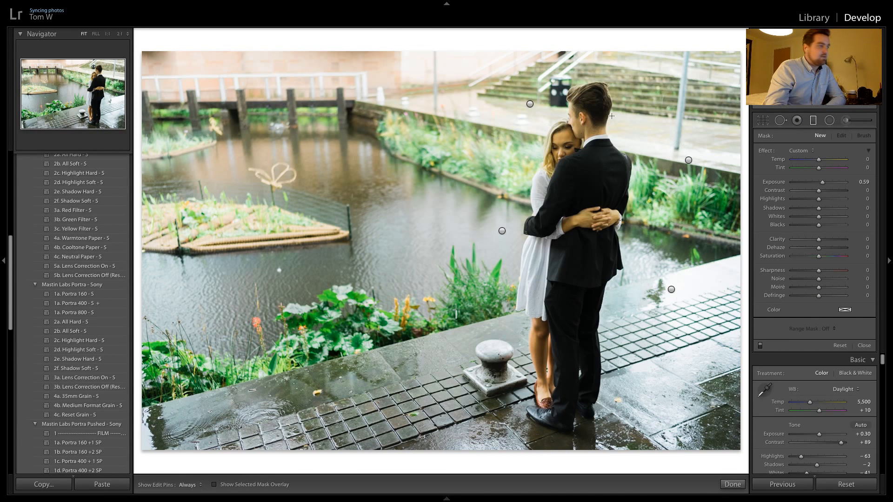
pyautogui.click(732, 484)
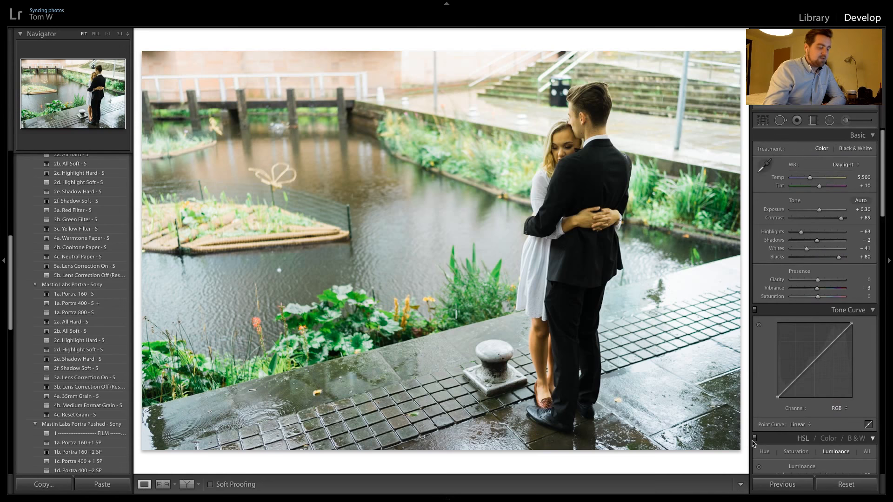
pyautogui.press('Right')
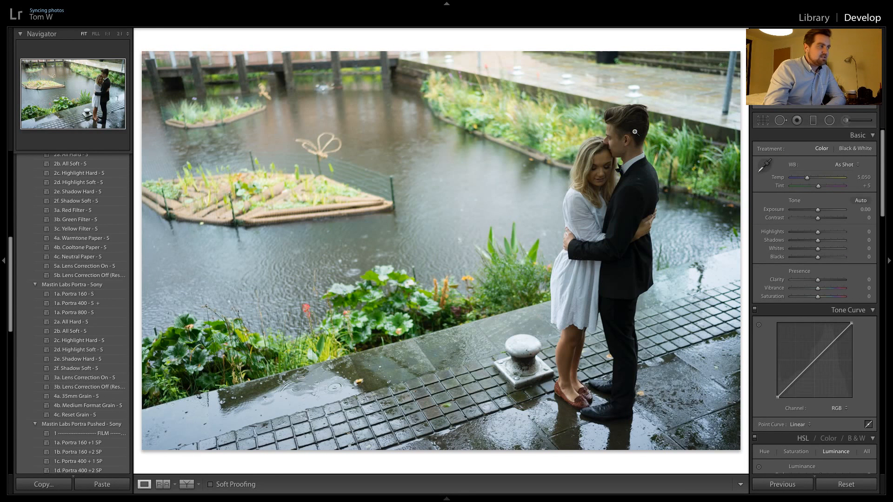
pyautogui.click(767, 489)
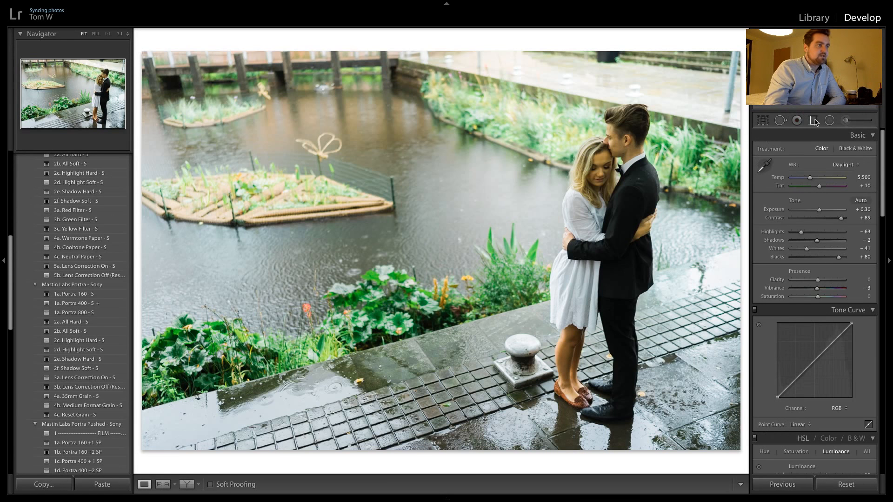
# Move the paving graduated filter lower on the second embrace shot and shift the right-edge filter slightly toward the couple
pyautogui.press('m')
pyautogui.click(672, 291)
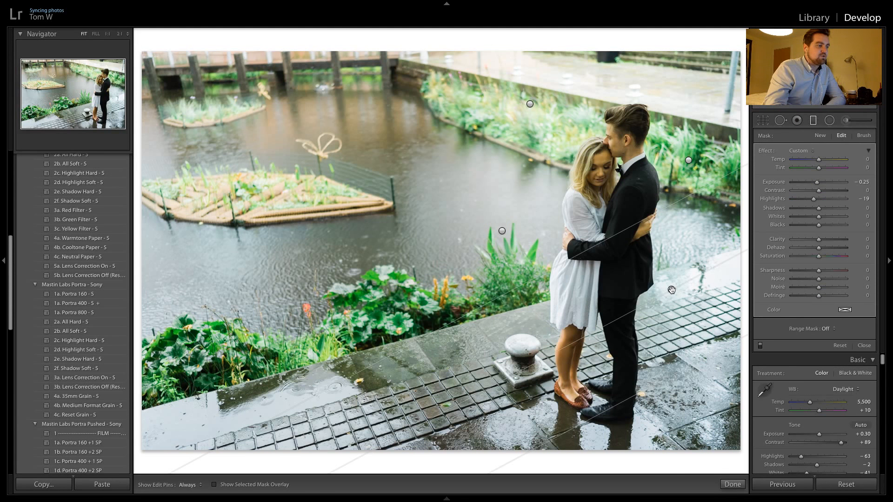
pyautogui.moveTo(672, 291); pyautogui.dragTo(697, 328)
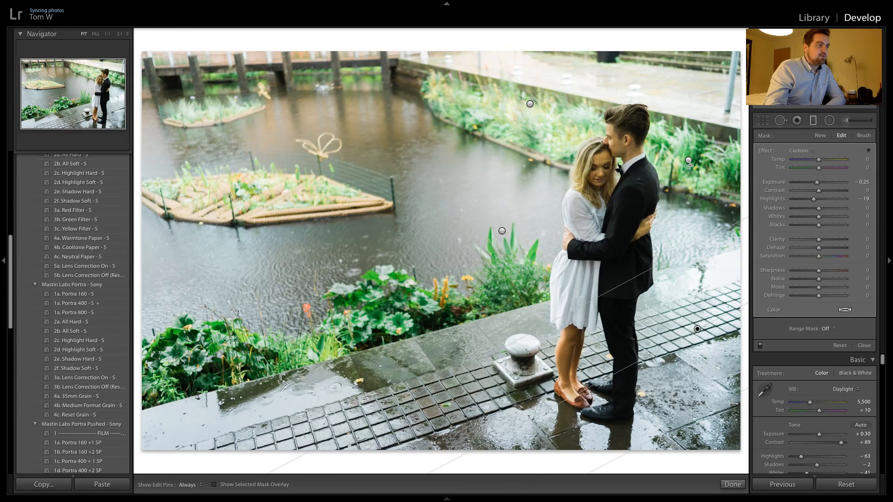
pyautogui.click(687, 159)
pyautogui.moveTo(689, 160); pyautogui.dragTo(685, 162)
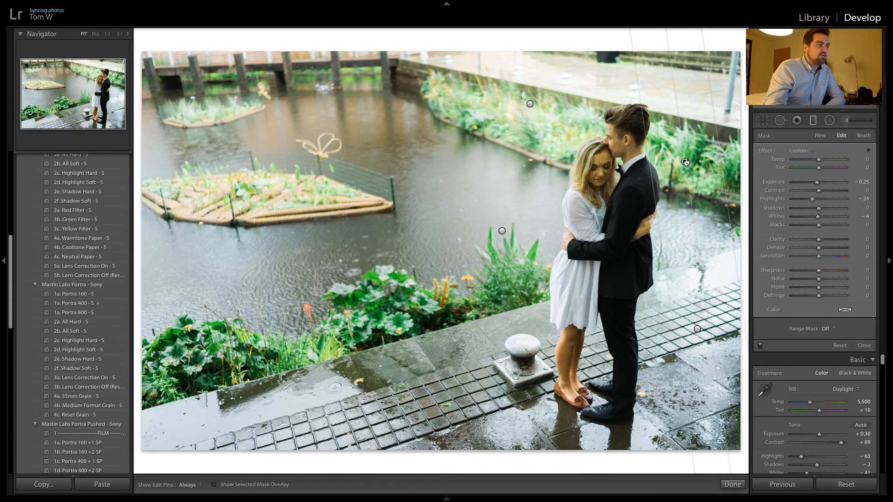
# Remove the stray graduated filter, and move the pond-side and upper diagonal filters closer to the couple
pyautogui.click(502, 231)
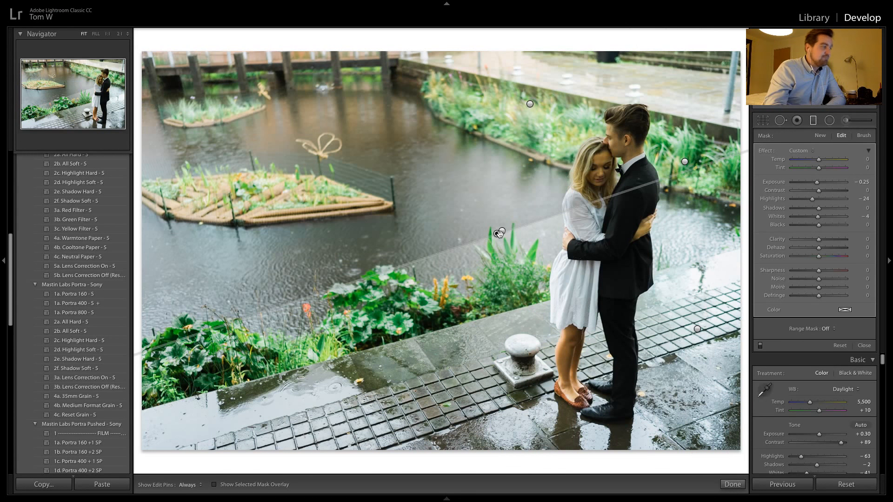
pyautogui.press('Delete')
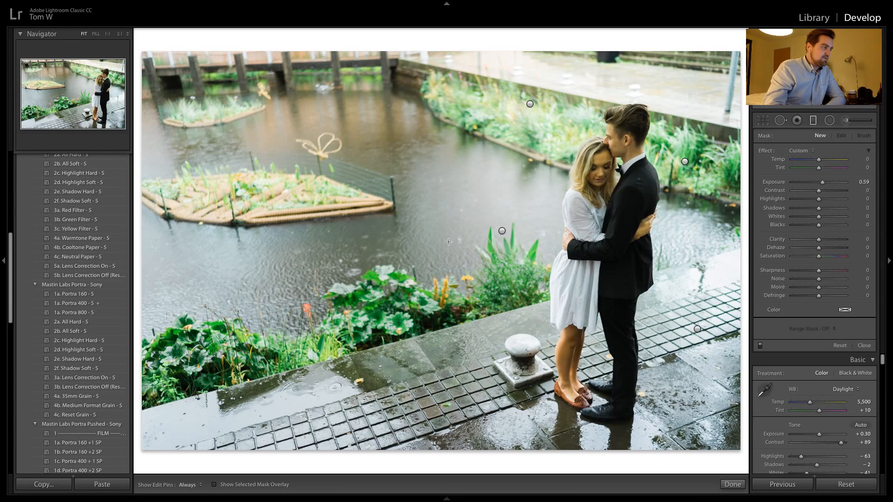
pyautogui.click(502, 231)
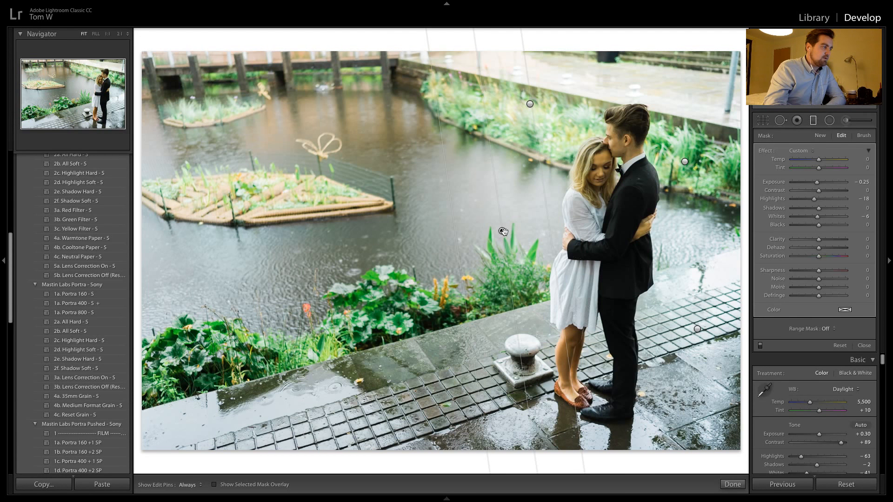
pyautogui.moveTo(510, 231); pyautogui.dragTo(529, 228)
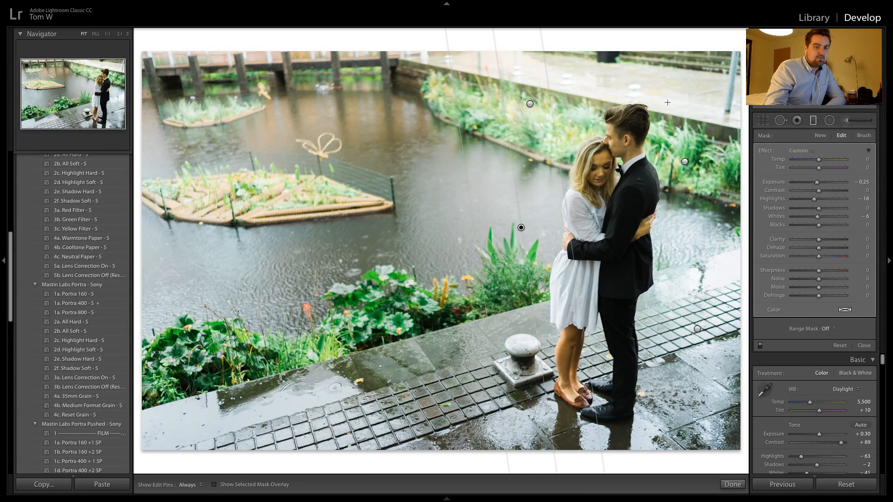
pyautogui.click(531, 105)
pyautogui.moveTo(533, 105); pyautogui.dragTo(564, 135)
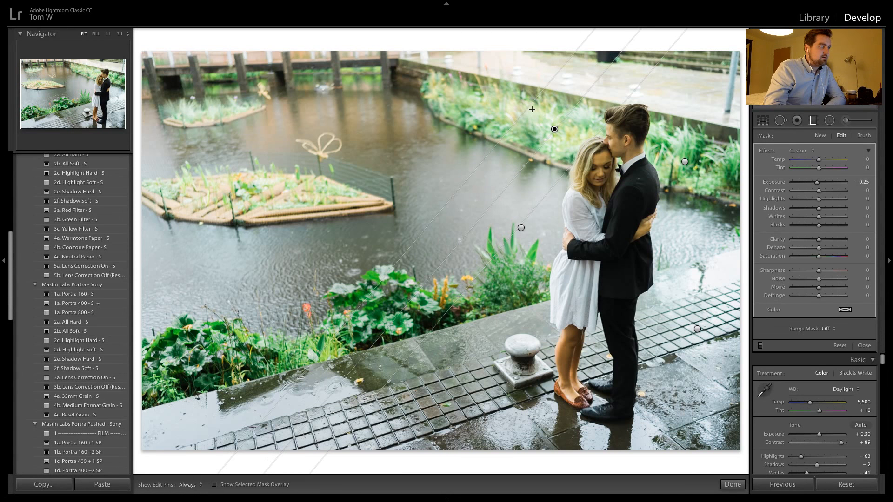
pyautogui.moveTo(532, 109); pyautogui.dragTo(535, 116)
pyautogui.press('Escape')
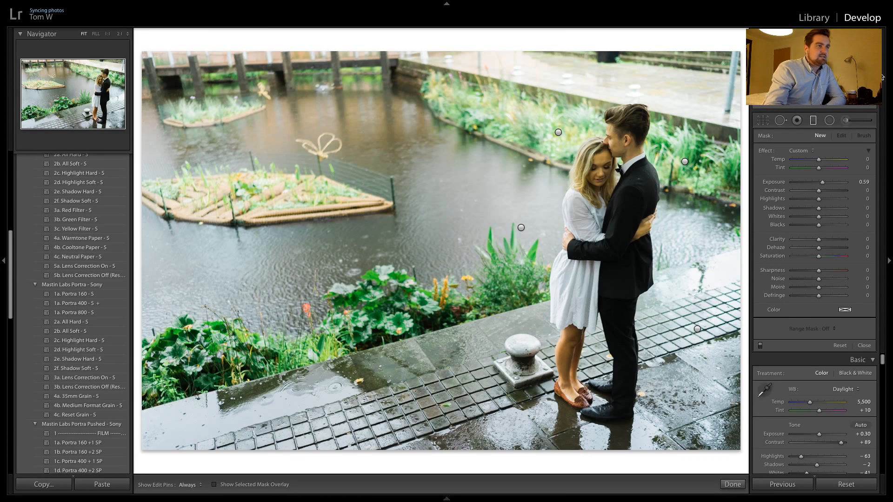
# Paint a size 12 adjustment brush mask over the greenery behind the couple's heads and set its exposure to -0.67
pyautogui.click(847, 120)
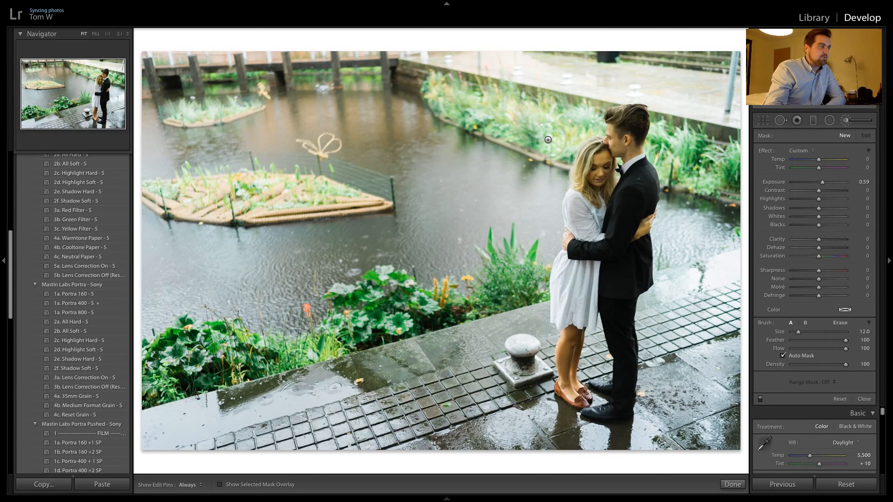
pyautogui.doubleClick(821, 184)
pyautogui.press('h')
pyautogui.moveTo(581, 112); pyautogui.dragTo(584, 115)
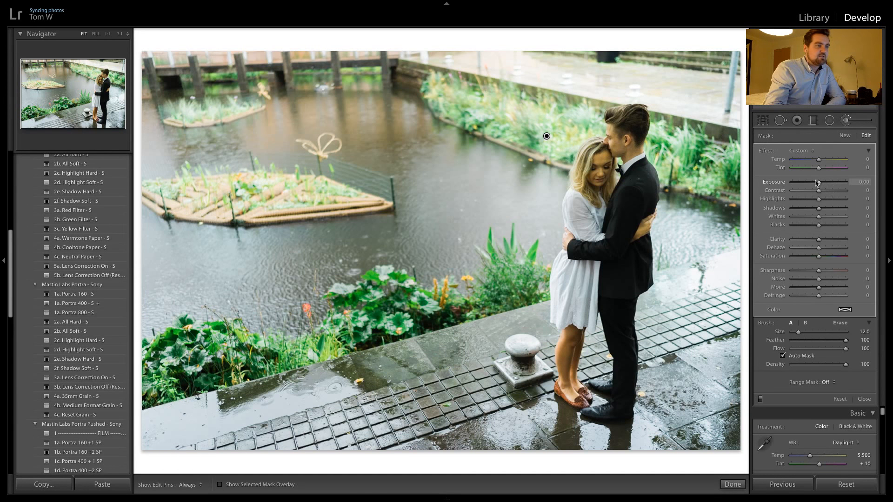
pyautogui.moveTo(814, 185); pyautogui.dragTo(811, 184)
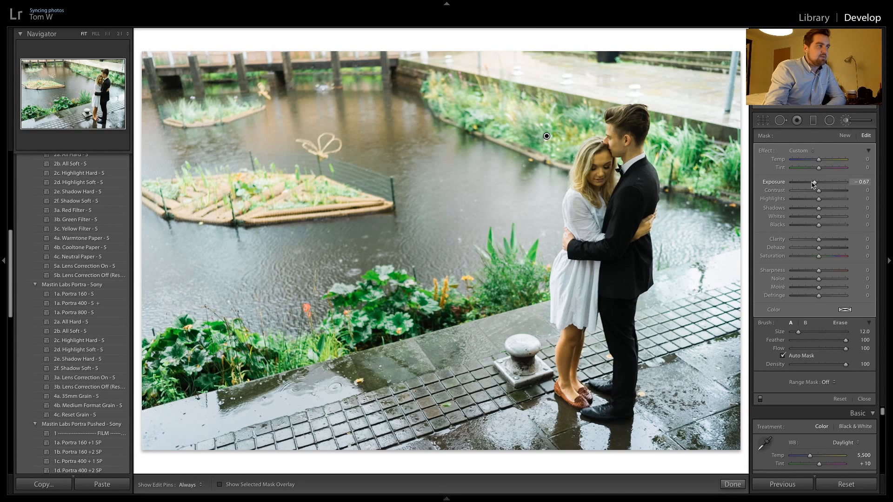
# Set the greenery brush mask's exposure to -0.44 and its highlights to -26
pyautogui.doubleClick(814, 182)
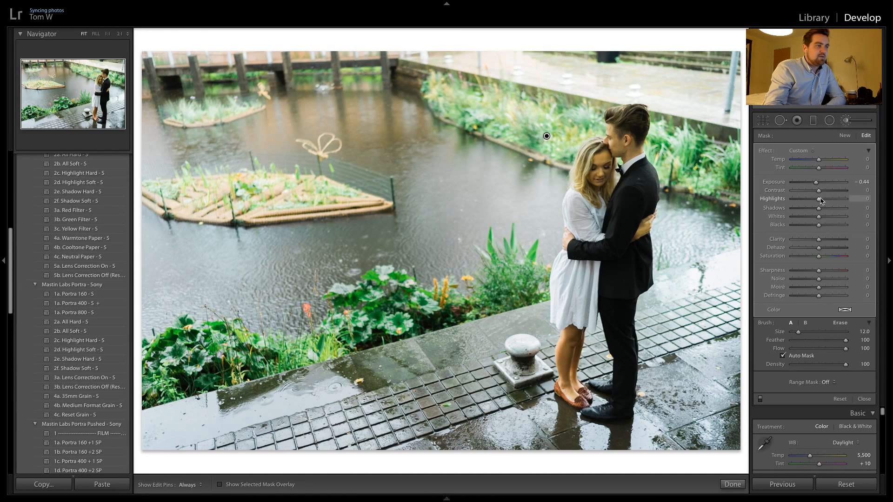
pyautogui.moveTo(816, 201); pyautogui.dragTo(814, 202)
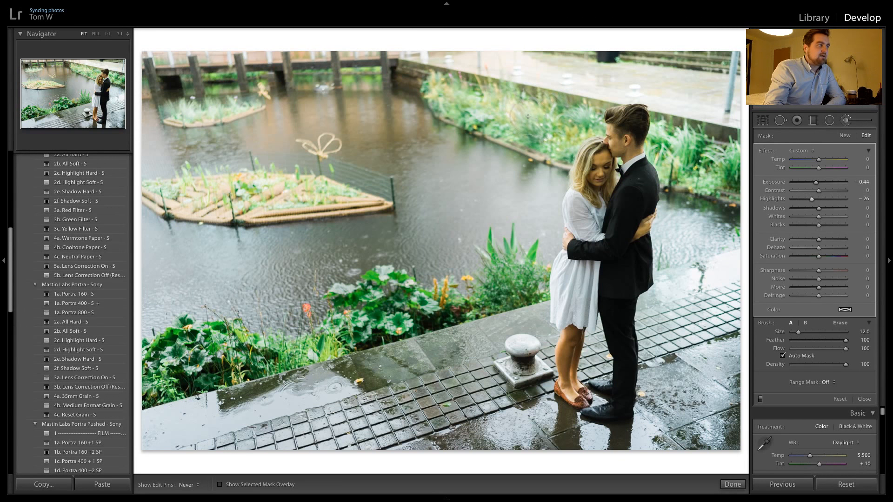
pyautogui.press('h')
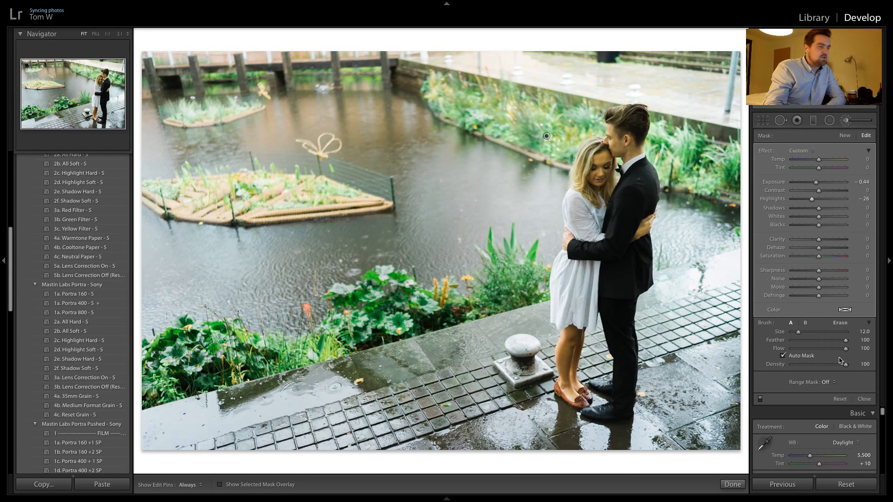
pyautogui.press('h')
# Turn off Auto Mask for the brush, check the photo with the edit pins hidden, and finish the brush adjustment
pyautogui.click(794, 356)
pyautogui.press('h')
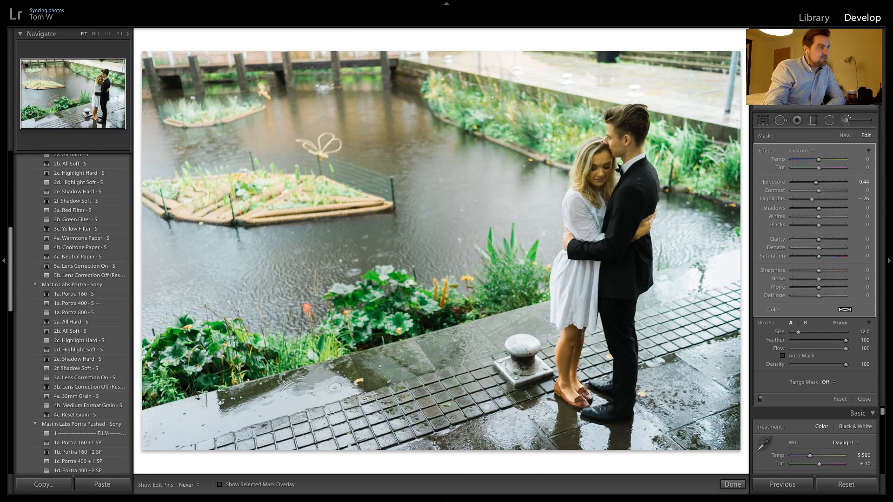
pyautogui.press('h')
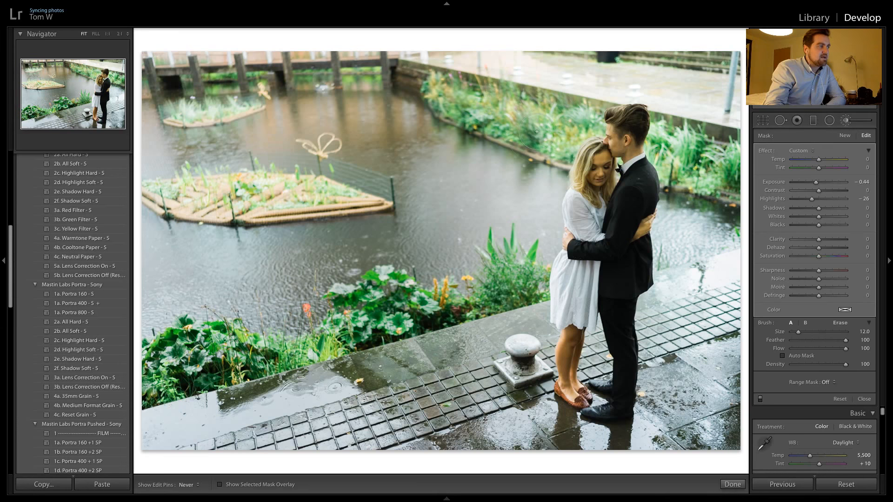
pyautogui.press('h')
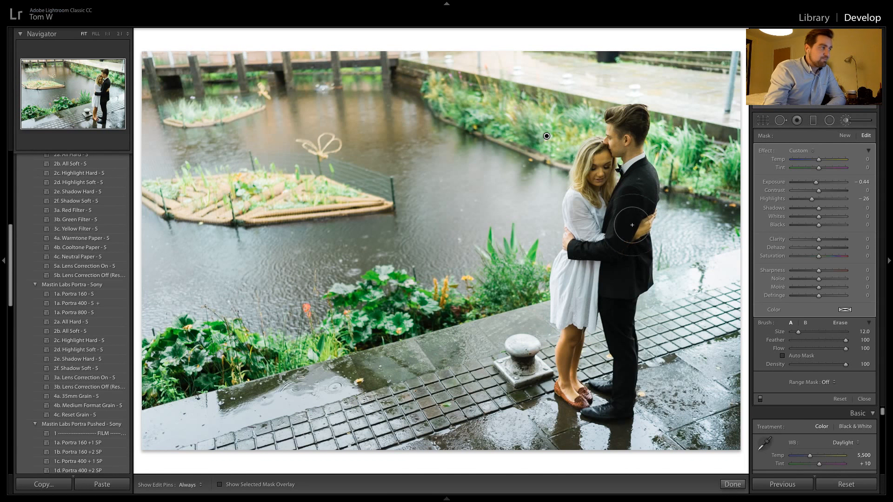
pyautogui.click(733, 485)
# Apply the Mastin Labs Ilford Delta 3200 Medium Format preset to the unedited wide embrace shot with the building behind
pyautogui.hotkey('ctrl', 'shift', 'r')
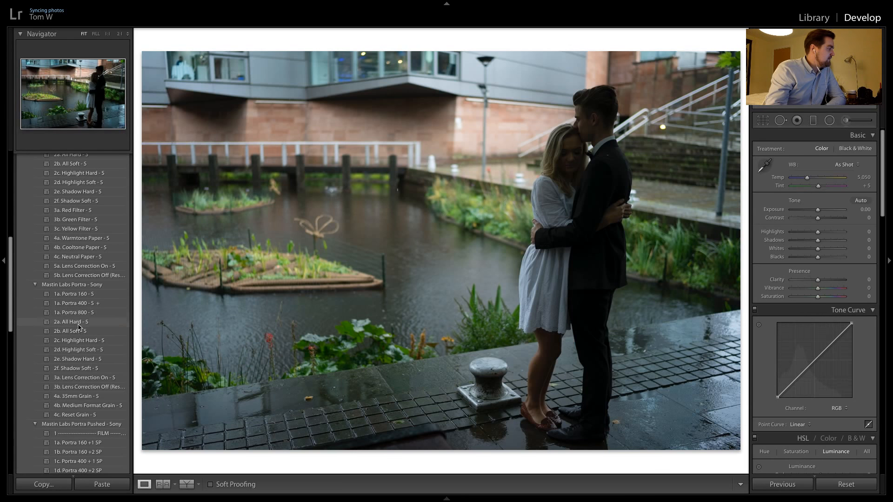
pyautogui.scroll(5, 91, 337)
pyautogui.scroll(10, 91, 337)
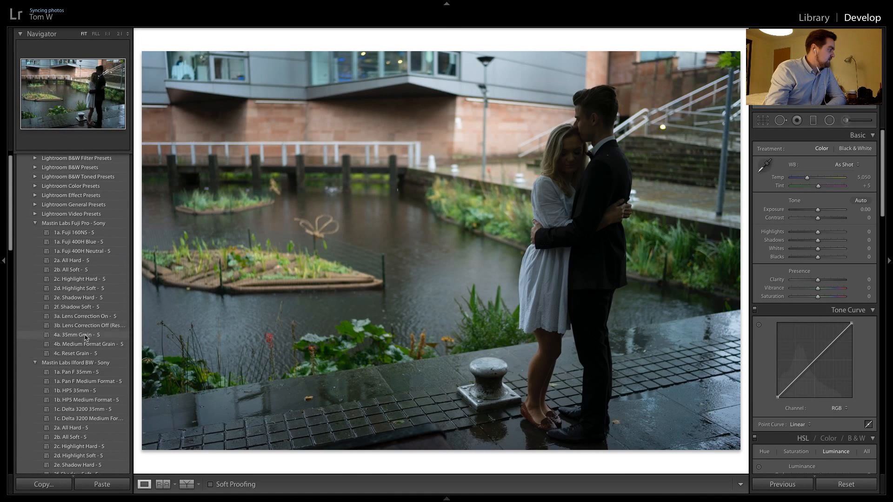
pyautogui.click(95, 418)
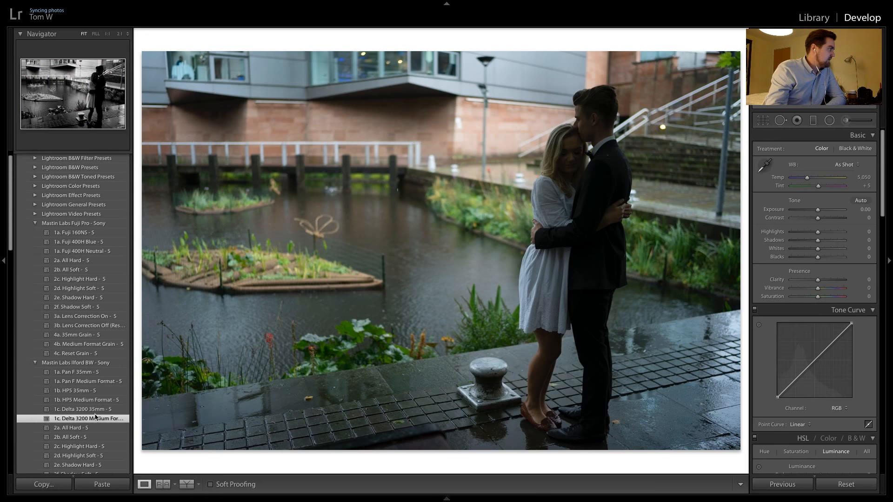
# Raise the black-and-white photo's exposure to +2.60 and inspect the couple up close
pyautogui.click(590, 122)
pyautogui.click(570, 162)
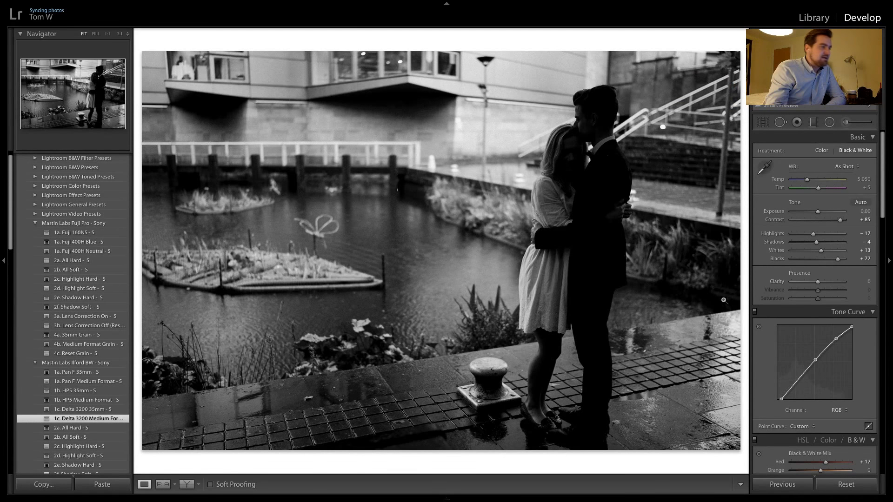
pyautogui.moveTo(818, 212); pyautogui.dragTo(832, 212)
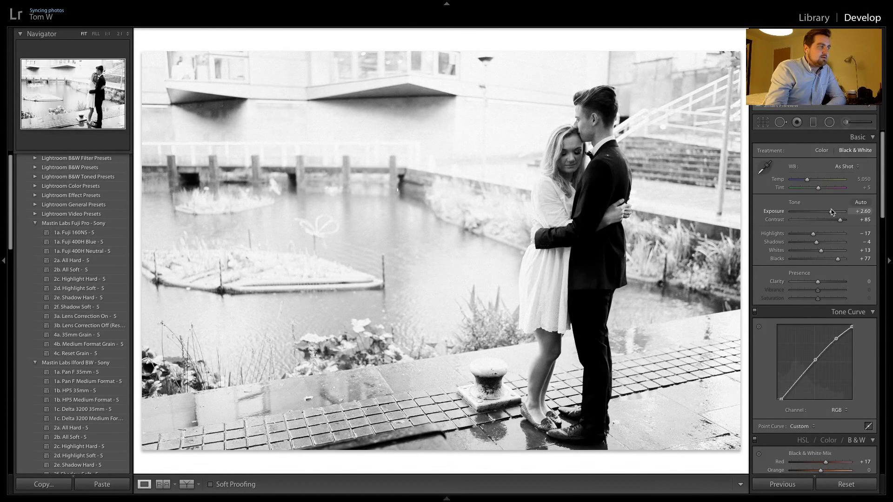
pyautogui.click(558, 122)
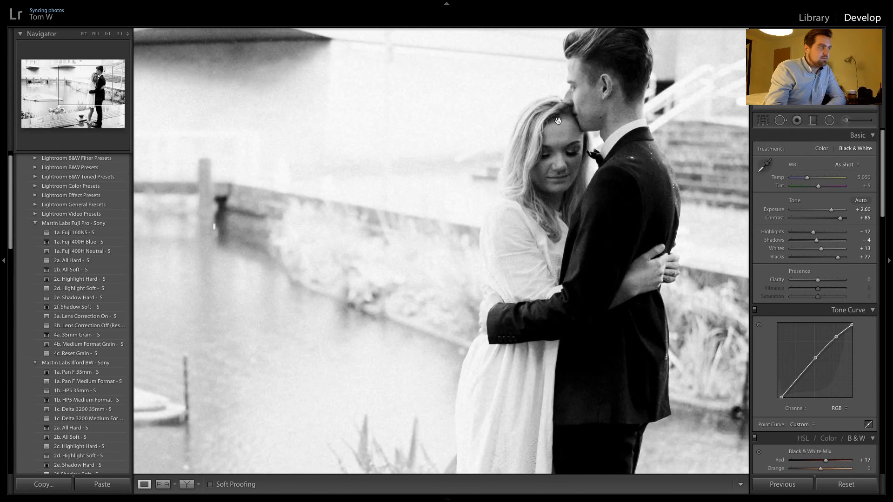
pyautogui.click(552, 182)
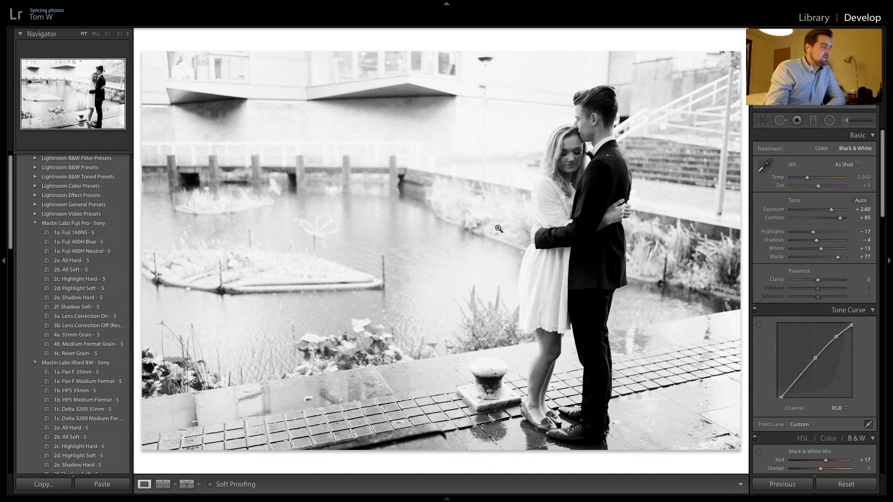
# Enable lens profile corrections for the black-and-white embrace shot
pyautogui.scroll(-10, 829, 347)
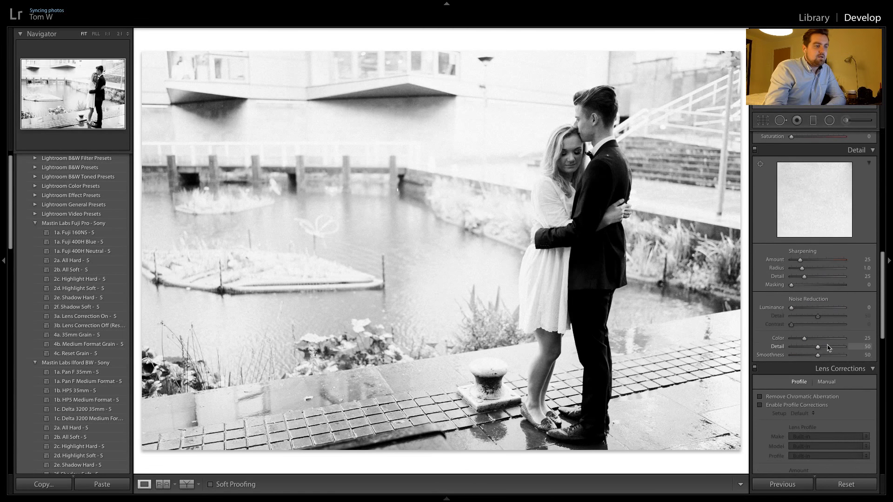
pyautogui.scroll(-3, 828, 348)
pyautogui.click(806, 307)
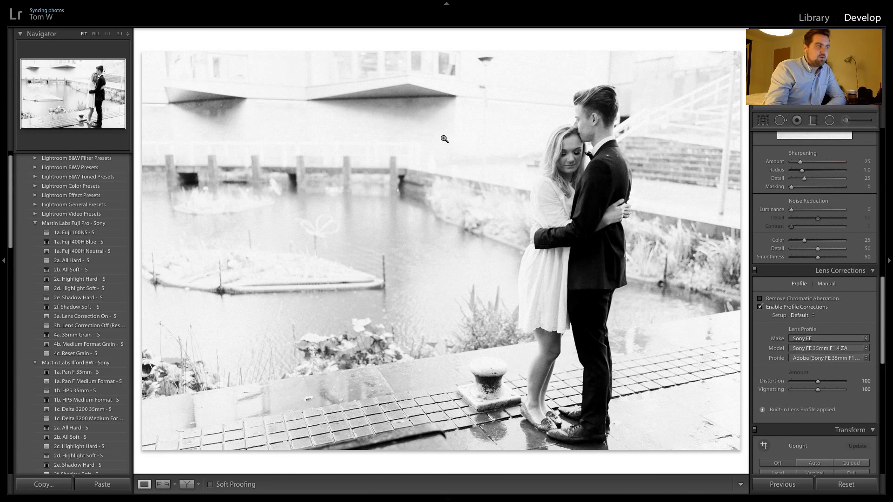
# Set the black-and-white embrace shot's overall exposure to +1.95
pyautogui.scroll(8, 840, 201)
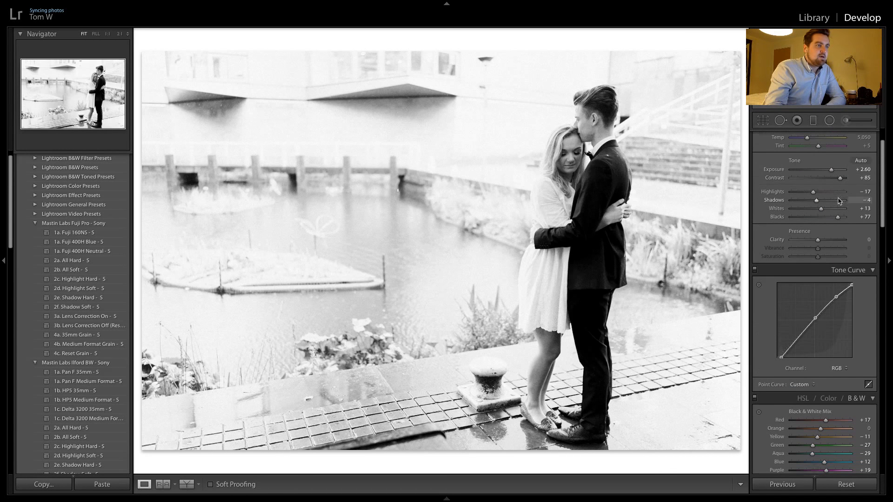
pyautogui.scroll(2, 840, 201)
pyautogui.moveTo(827, 210); pyautogui.dragTo(827, 214)
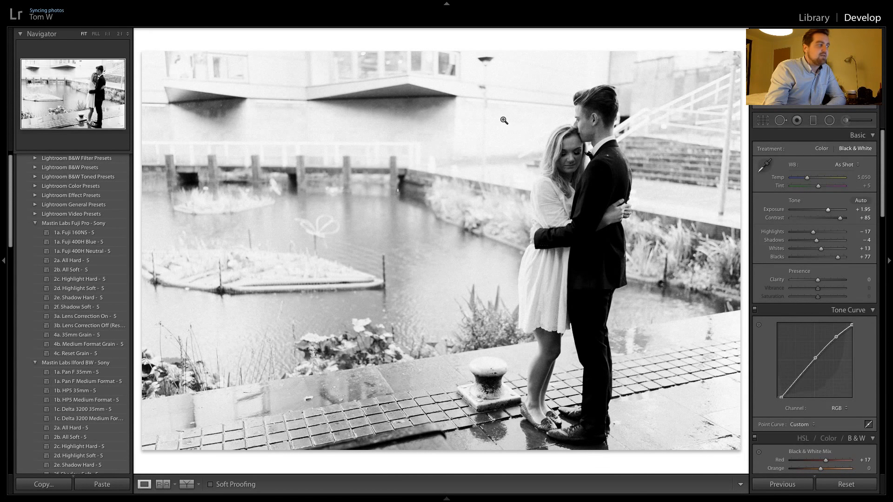
# Darken the pond side, steps side and upper background with three graduated filters toward the couple at -0.52 exposure, and compare before and after
pyautogui.click(812, 121)
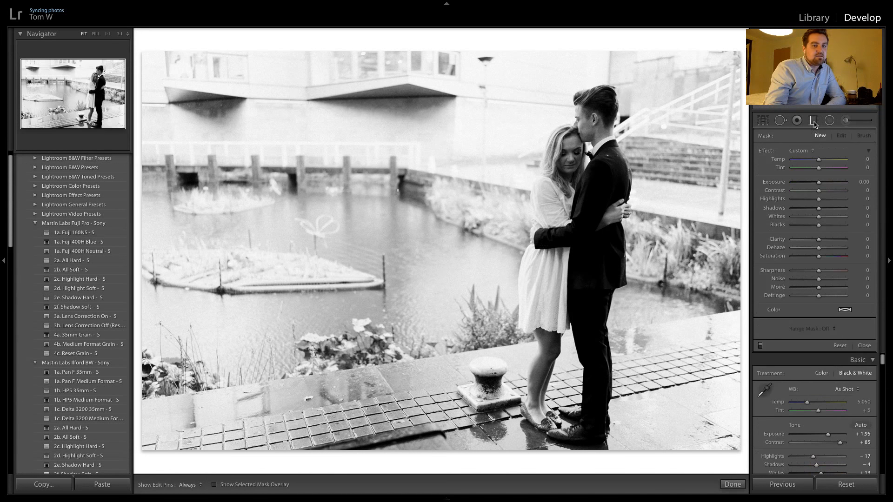
pyautogui.moveTo(191, 216); pyautogui.dragTo(533, 212)
pyautogui.moveTo(194, 265); pyautogui.dragTo(449, 247)
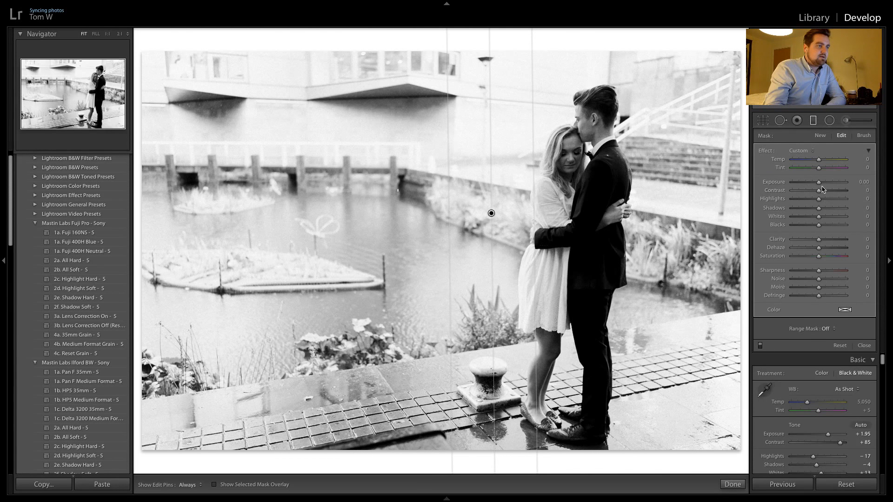
pyautogui.moveTo(817, 186); pyautogui.dragTo(815, 187)
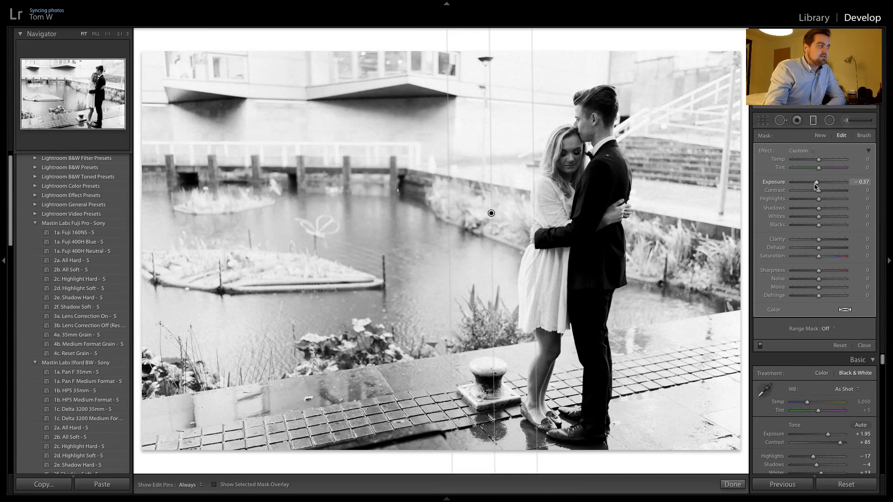
pyautogui.moveTo(736, 118); pyautogui.dragTo(603, 123)
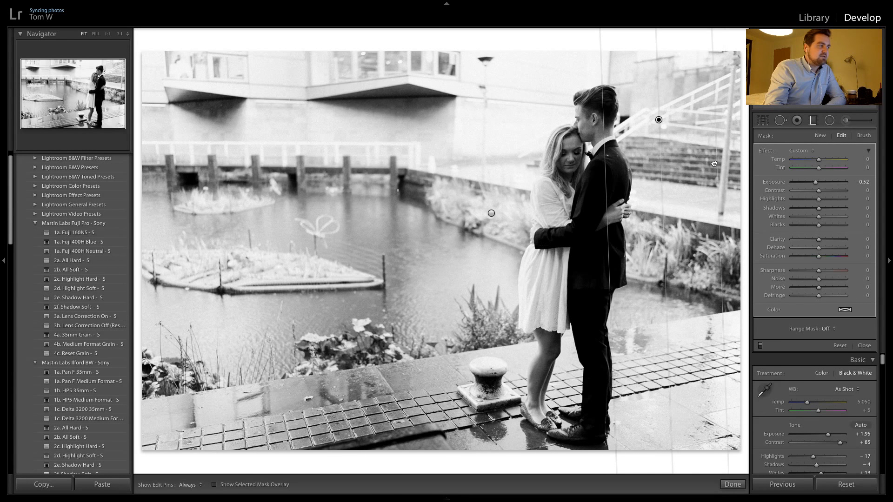
pyautogui.moveTo(469, 68); pyautogui.dragTo(562, 193)
pyautogui.moveTo(493, 115); pyautogui.dragTo(531, 165)
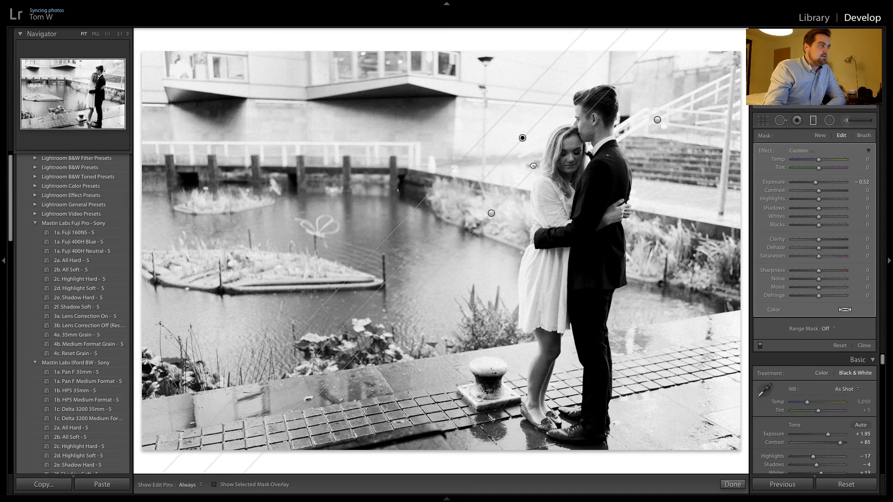
pyautogui.click(501, 202)
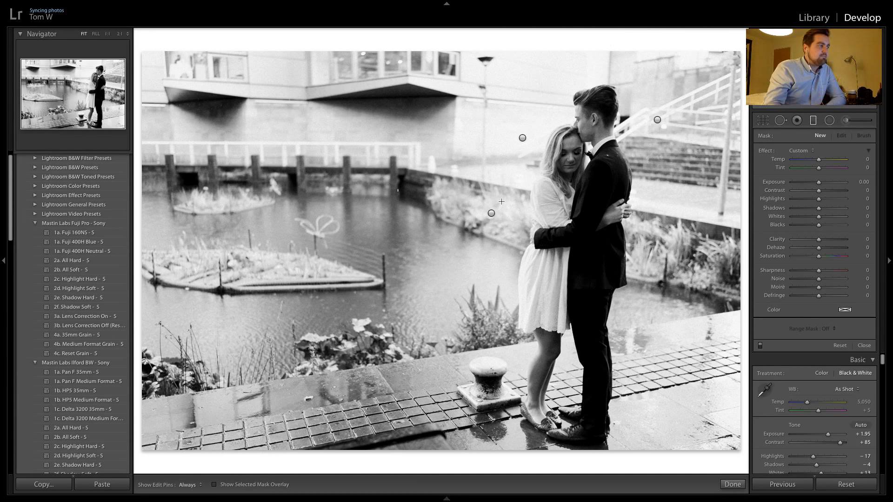
pyautogui.click(759, 345)
pyautogui.click(760, 345)
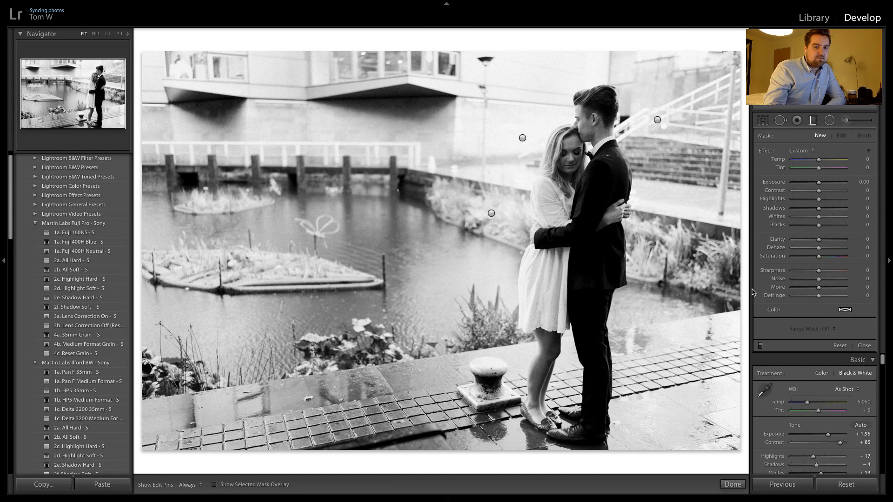
# Copy the previous photo's black-and-white settings onto each of the next two embrace shots
pyautogui.press('Right')
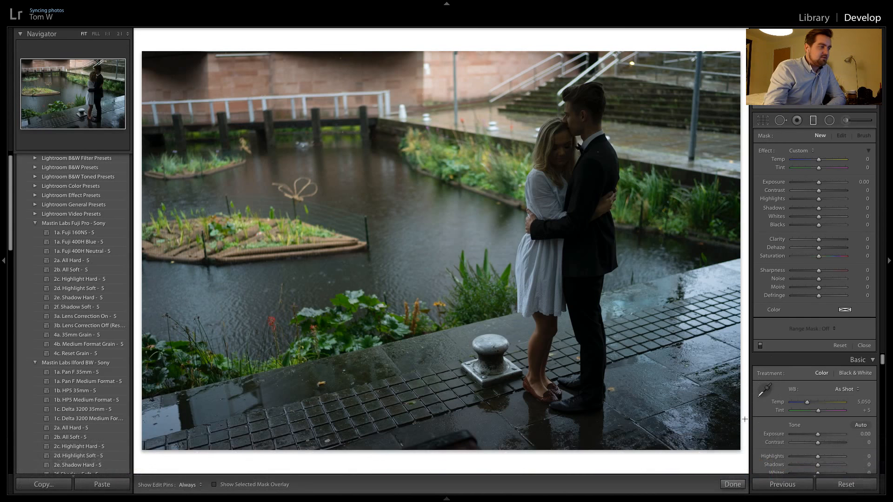
pyautogui.click(774, 484)
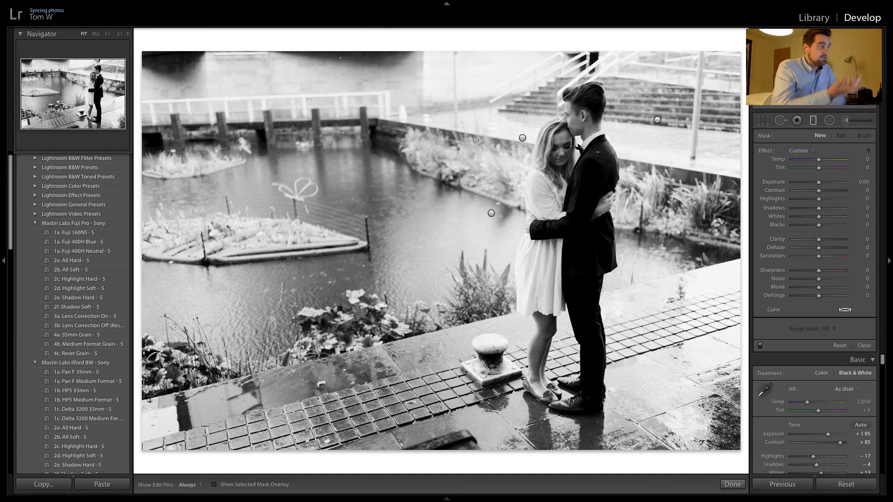
pyautogui.press('Right')
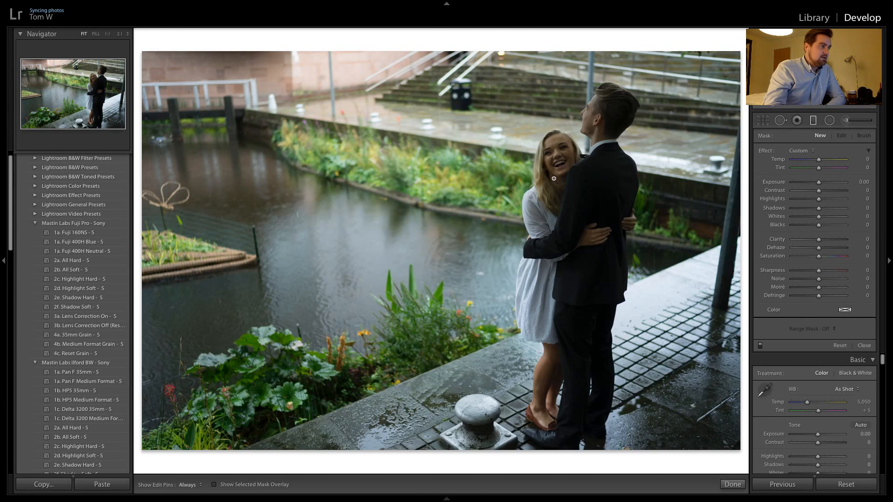
pyautogui.click(785, 485)
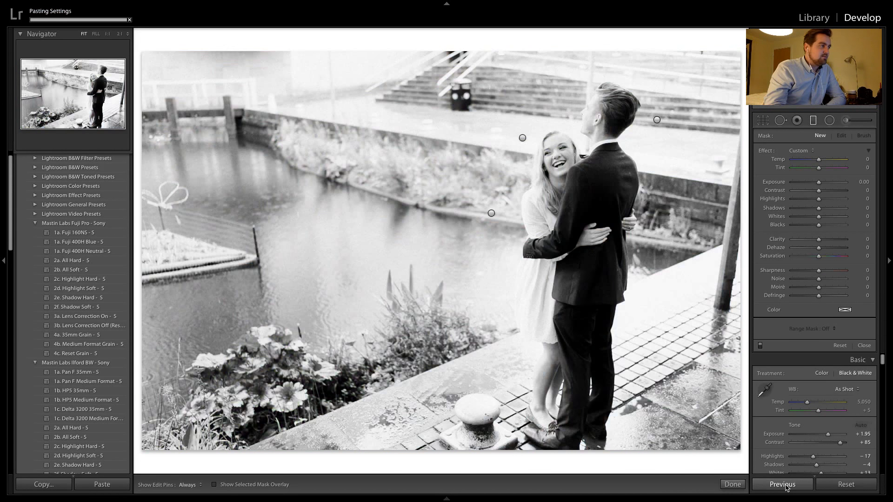
# Lower the laughing embrace shot's overall exposure to +1.25 and check the couple's faces up close
pyautogui.click(813, 120)
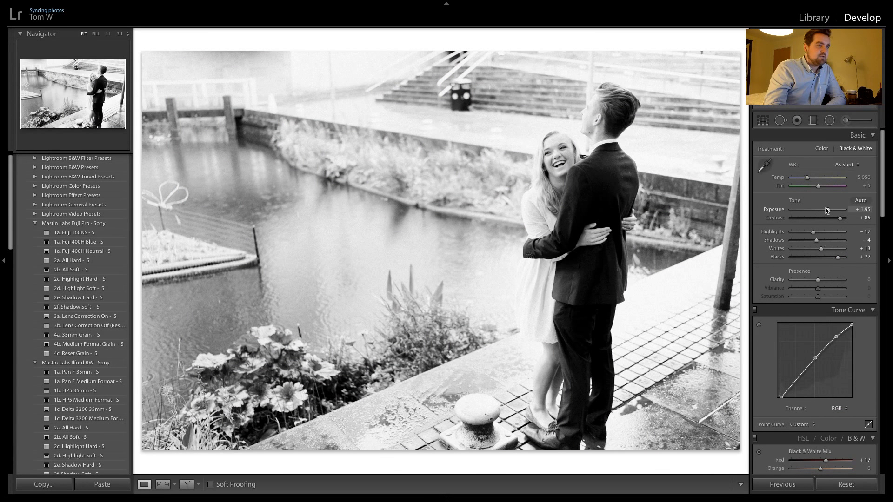
pyautogui.moveTo(826, 210); pyautogui.dragTo(824, 211)
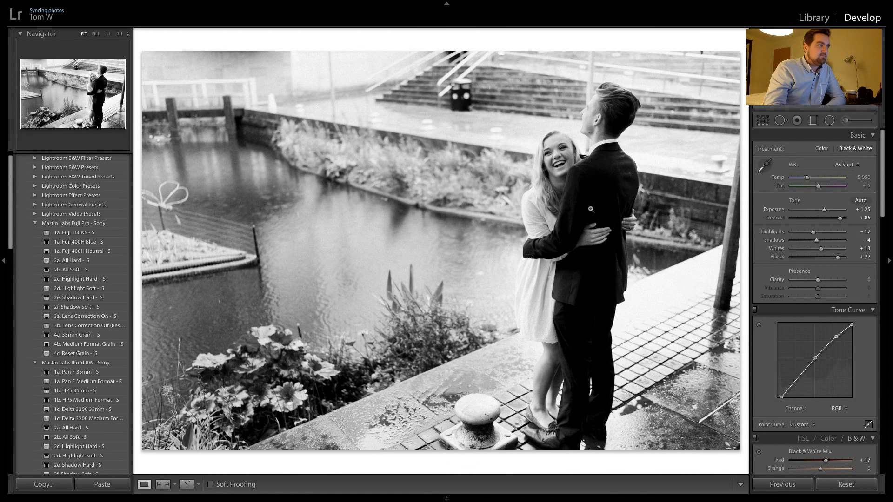
pyautogui.click(538, 141)
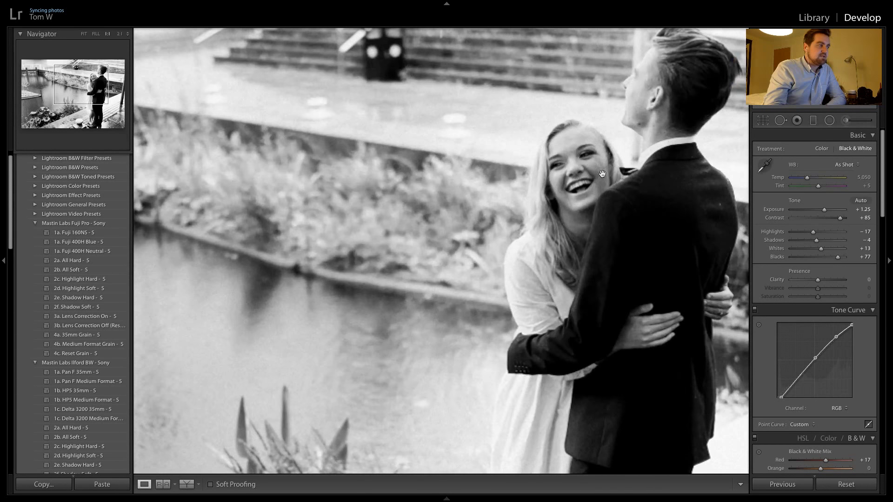
pyautogui.click(599, 220)
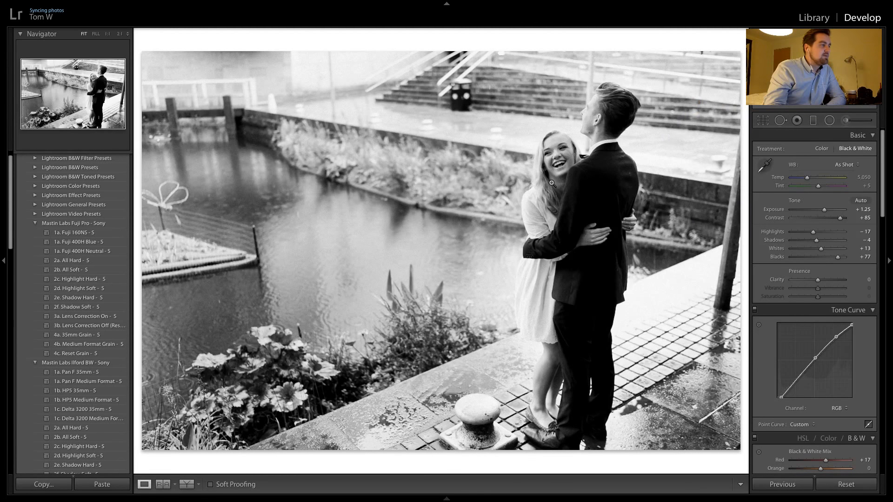
# Apply the previous photo's settings to the next laughing shot and move its upper diagonal graduated filter slightly toward the couple
pyautogui.press('Right')
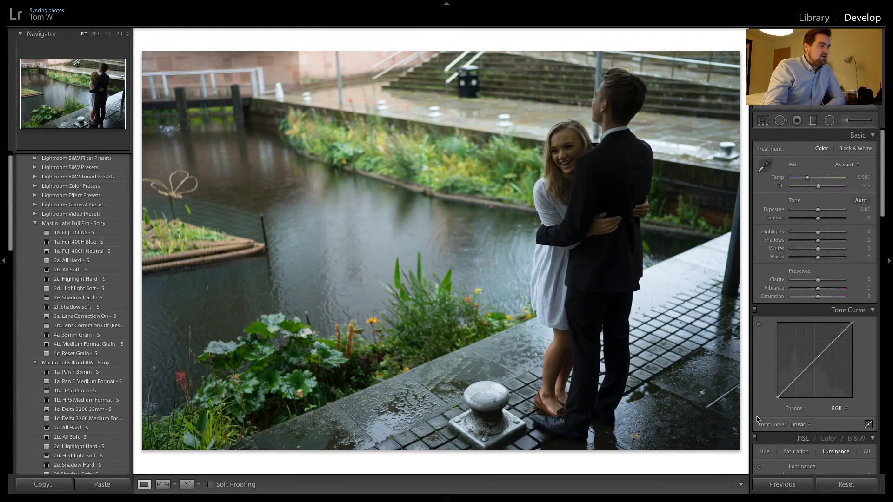
pyautogui.click(784, 483)
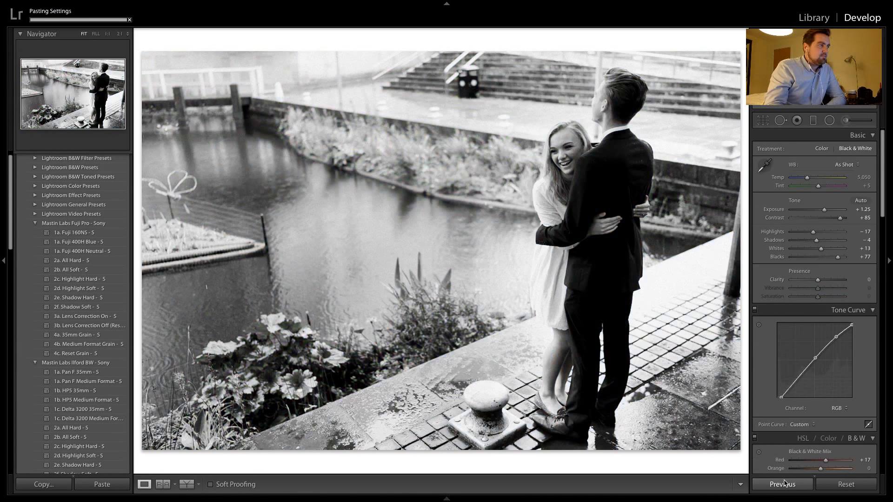
pyautogui.click(797, 120)
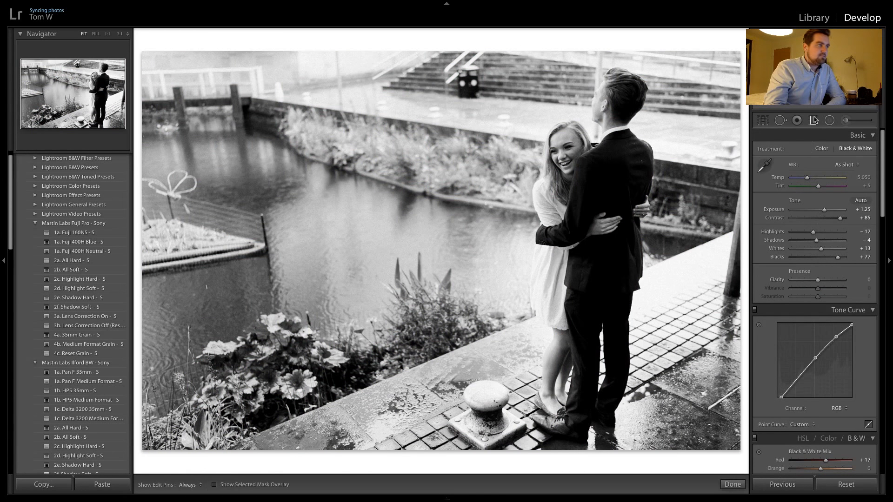
pyautogui.click(521, 138)
pyautogui.moveTo(546, 156); pyautogui.dragTo(553, 160)
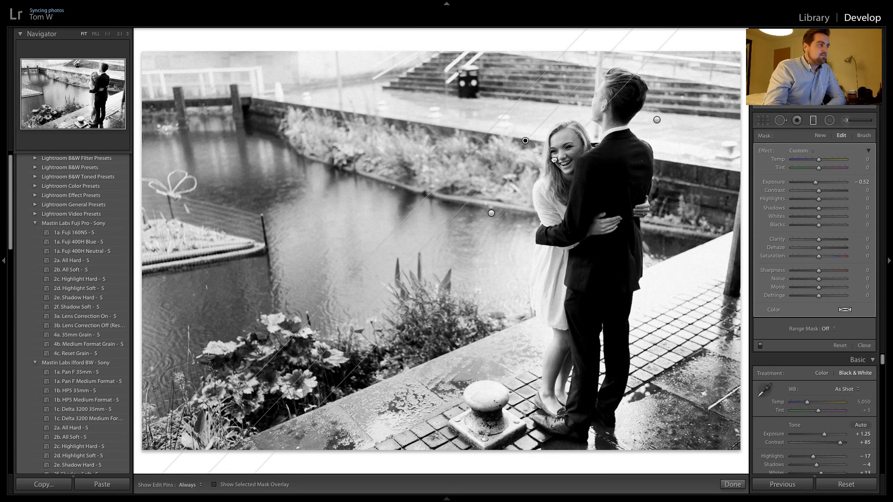
# Apply the previous photo's black-and-white settings to each of the next three full-length embrace shots beside the pond
pyautogui.press('Right')
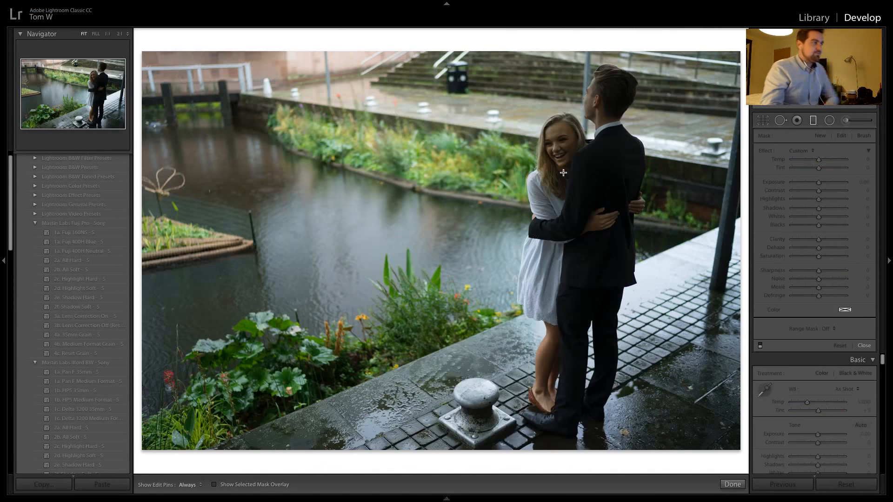
pyautogui.click(781, 485)
pyautogui.press('Right')
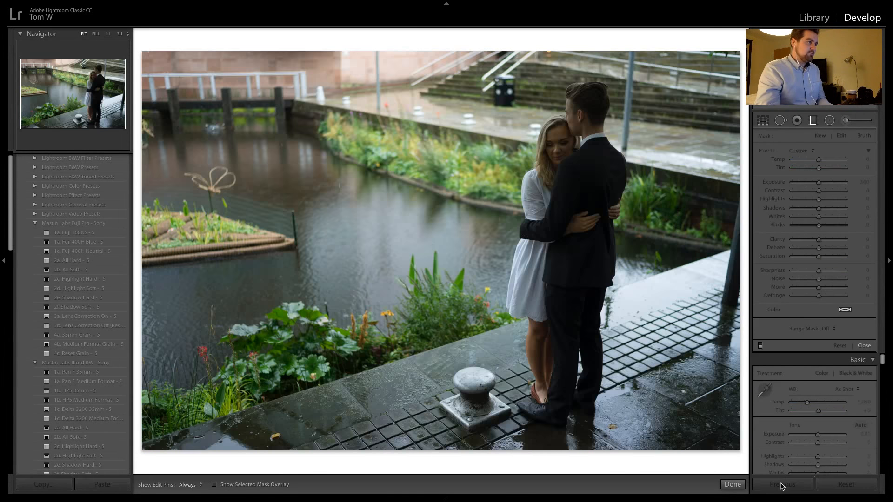
pyautogui.click(781, 484)
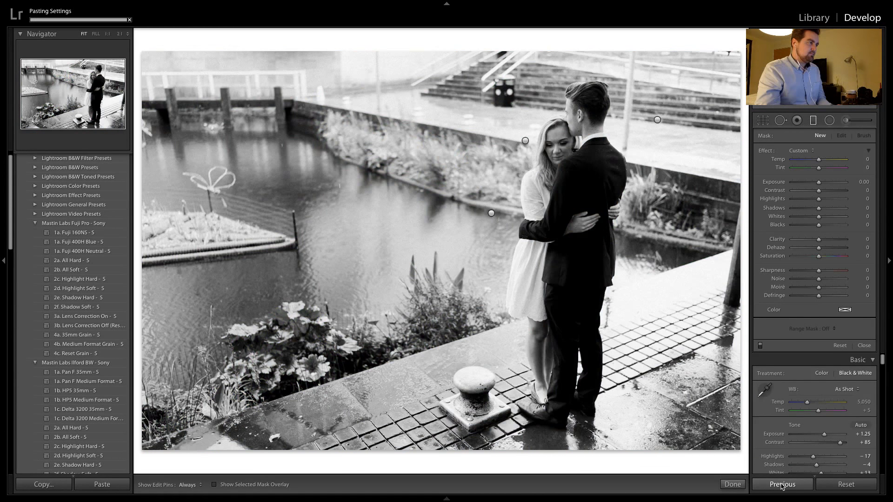
pyautogui.press('Right')
pyautogui.click(781, 484)
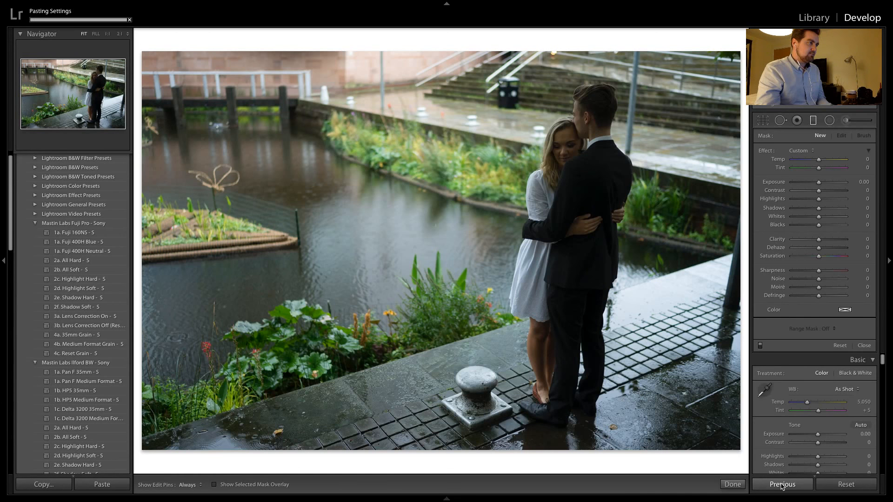
# Try the 1c. Portra 400 +1 SP preset on the close-up embrace shot and replace it with 1a. Portra 400 - S
pyautogui.press('Right')
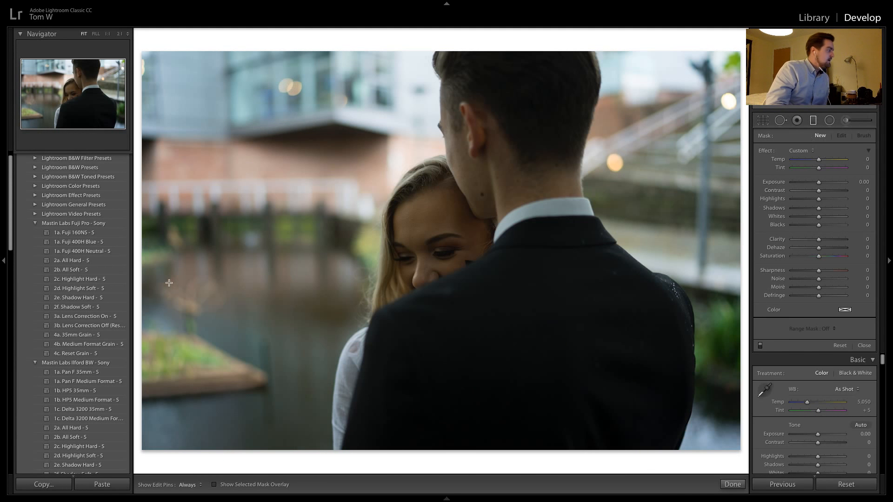
pyautogui.scroll(-10, 86, 312)
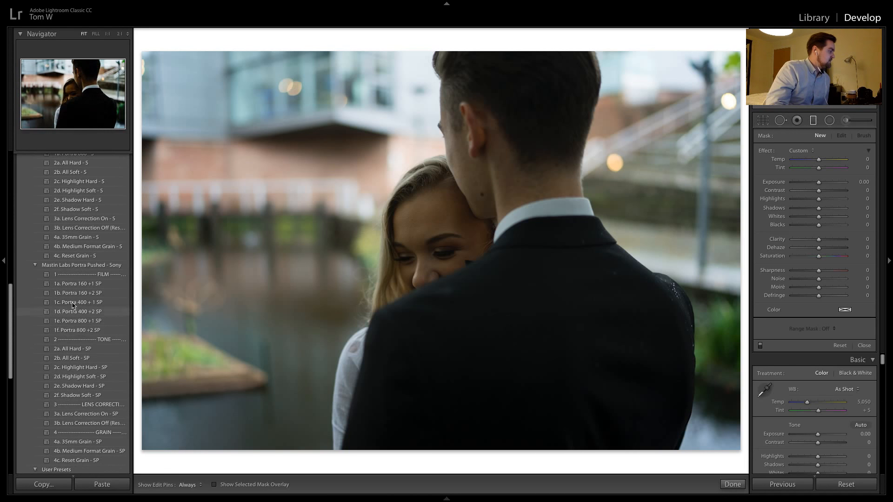
pyautogui.click(82, 303)
pyautogui.scroll(8, 86, 317)
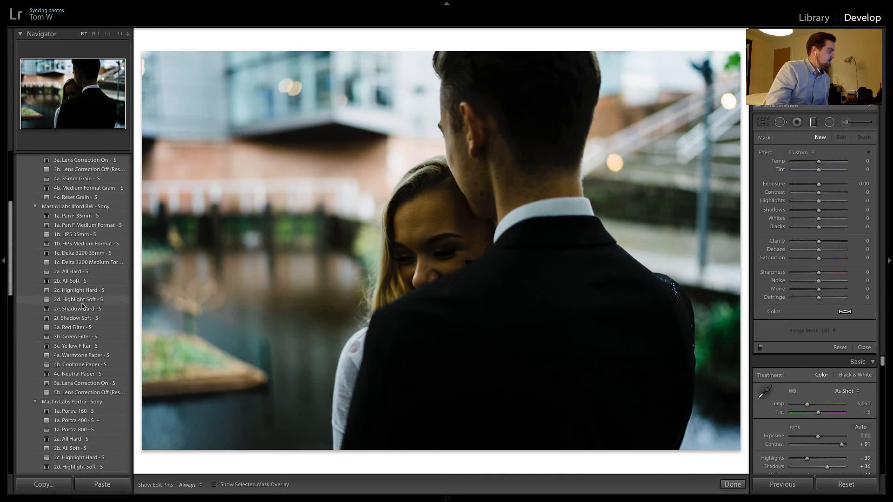
pyautogui.click(77, 404)
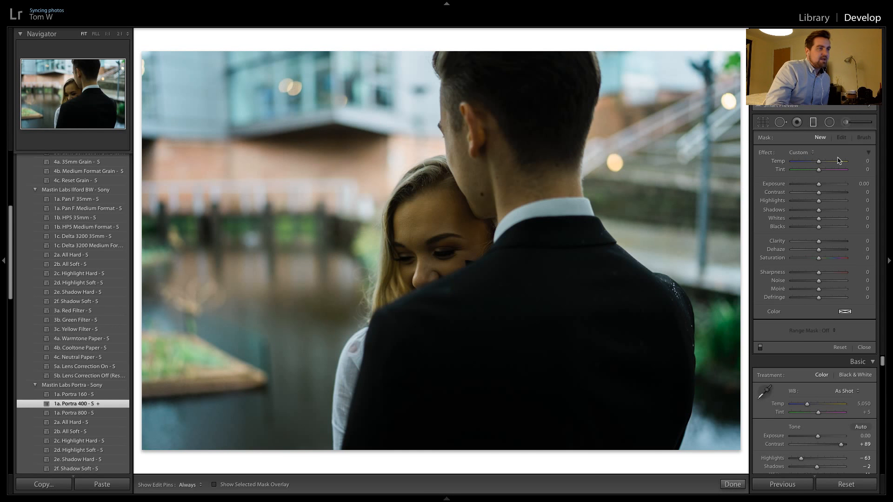
pyautogui.click(813, 123)
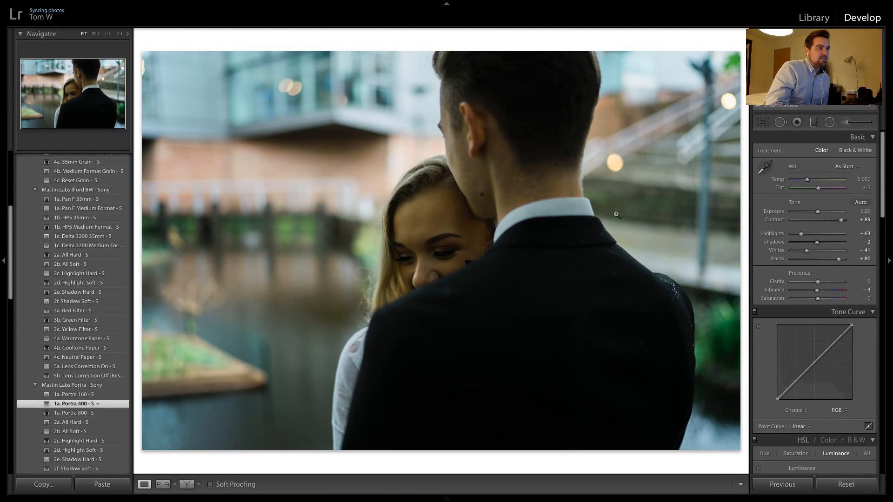
# Set the close-up's white balance to temperature 5,500 and tint +16, judging the woman's skin tones up close
pyautogui.click(423, 221)
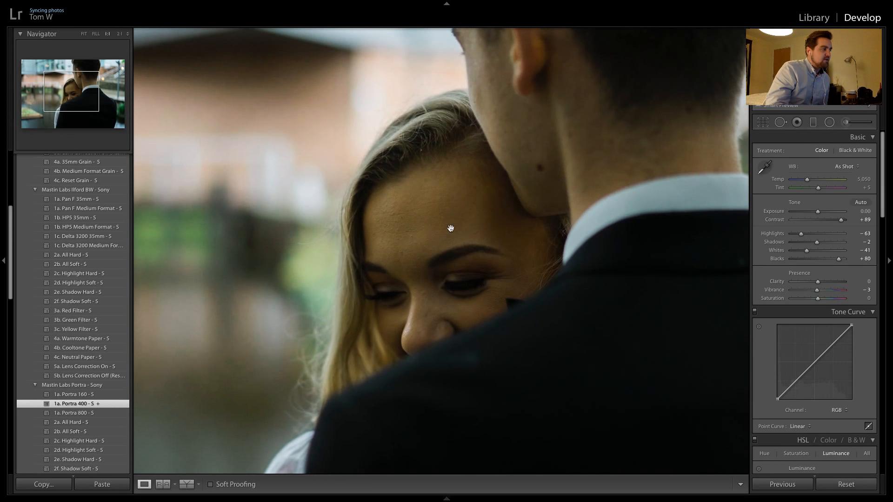
pyautogui.click(846, 166)
pyautogui.click(854, 178)
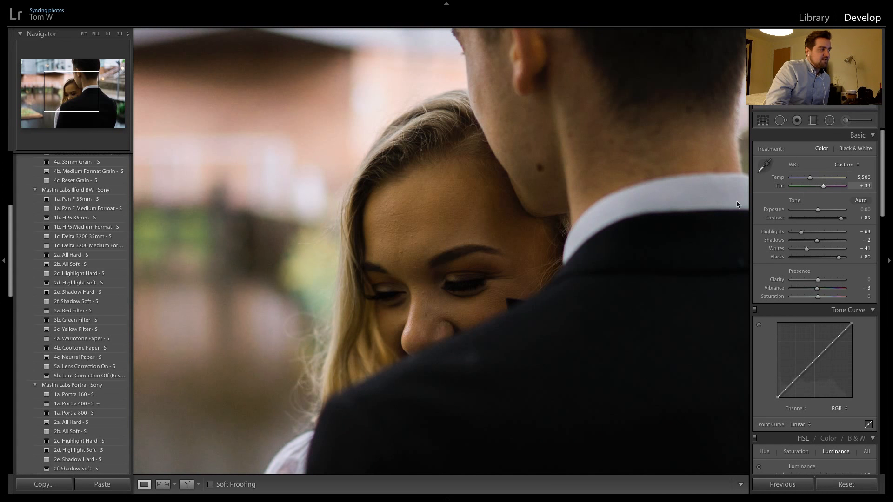
pyautogui.click(525, 168)
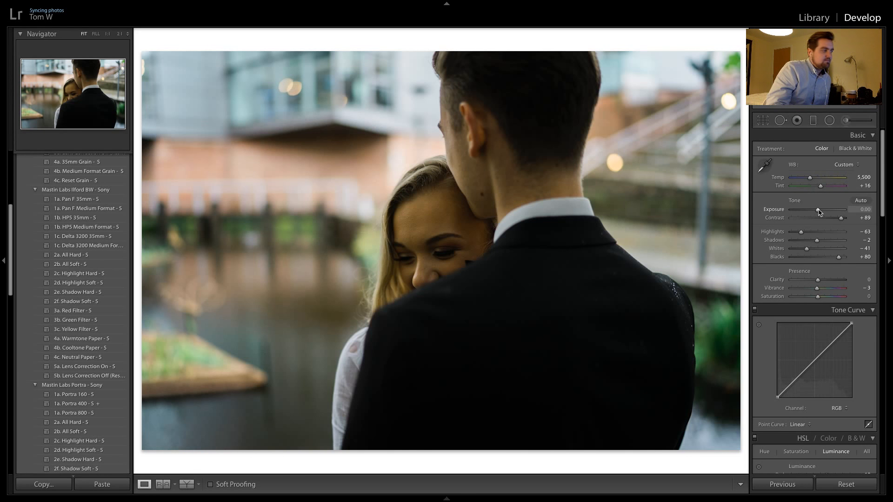
# Raise the close-up's exposure to +1.35 and check the couple's faces and the background at full size
pyautogui.moveTo(818, 209); pyautogui.dragTo(825, 210)
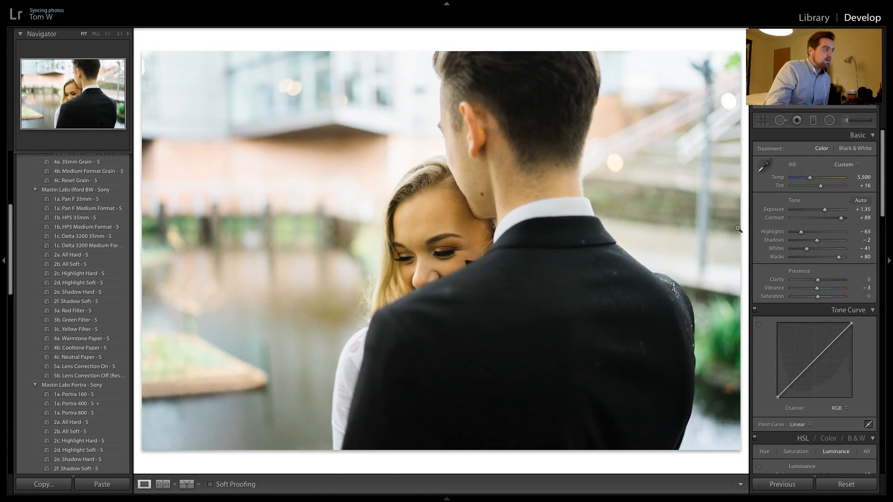
pyautogui.click(436, 211)
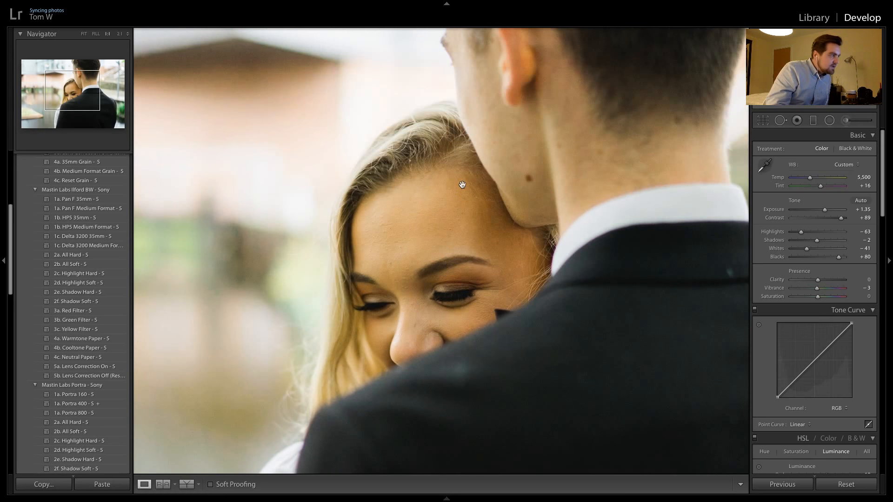
pyautogui.click(413, 261)
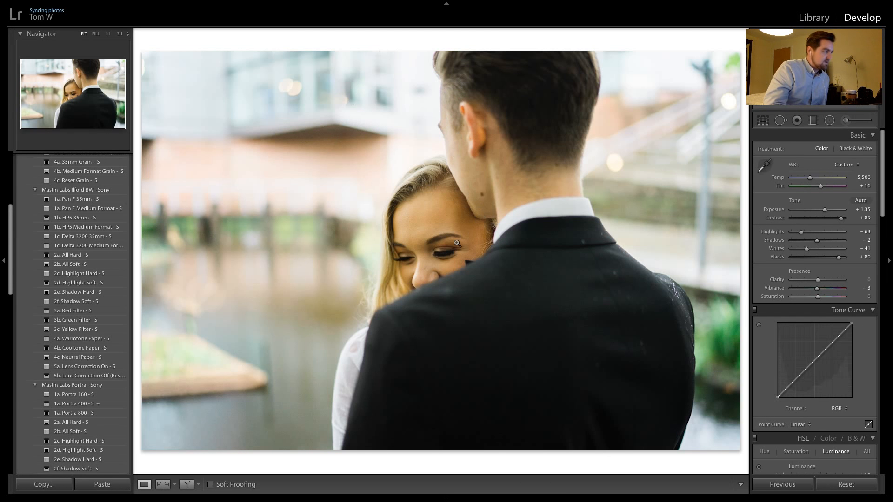
pyautogui.click(425, 117)
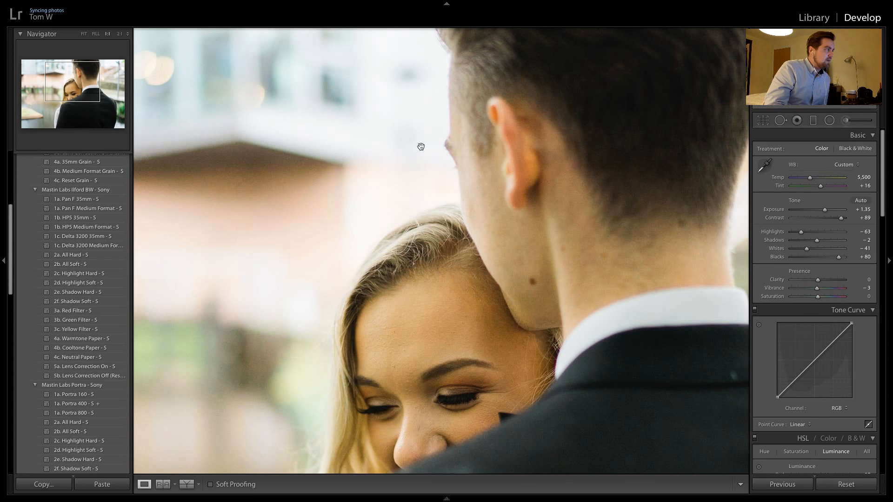
pyautogui.click(419, 161)
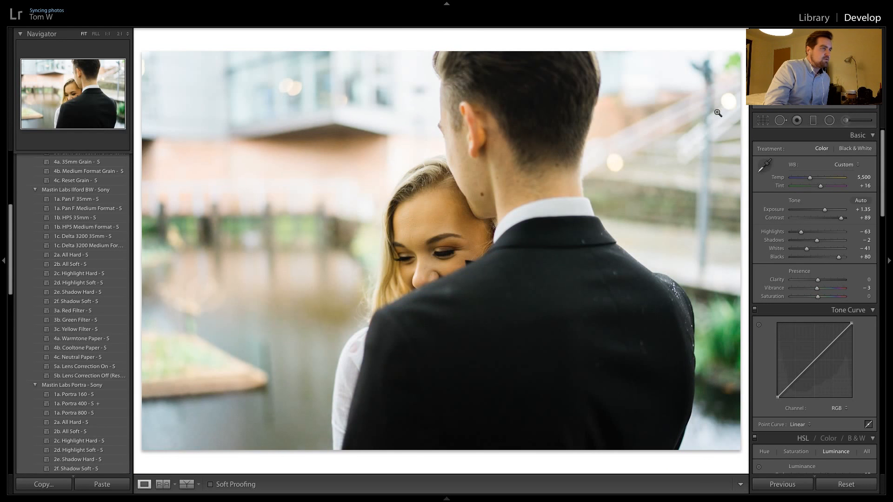
pyautogui.click(717, 113)
pyautogui.click(733, 90)
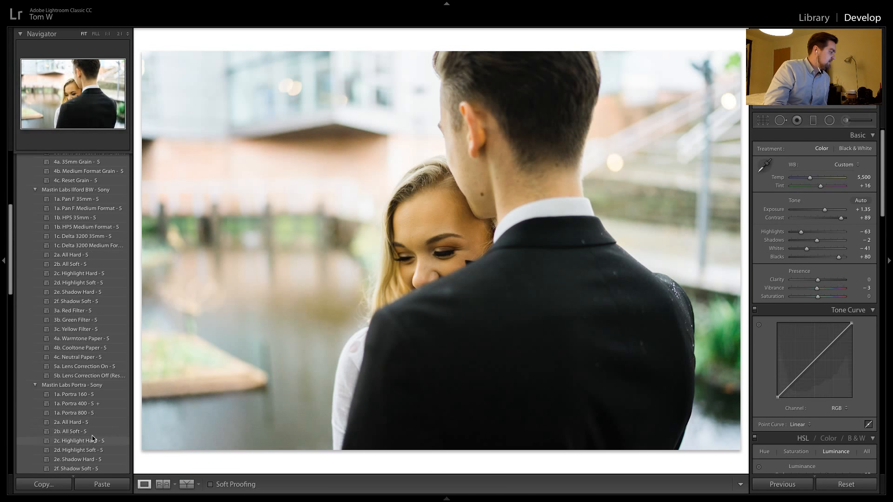
# Try and undo the 2d. Highlight Soft preset, raise the close-up's exposure to +1.95, and reapply Highlight Soft
pyautogui.click(92, 454)
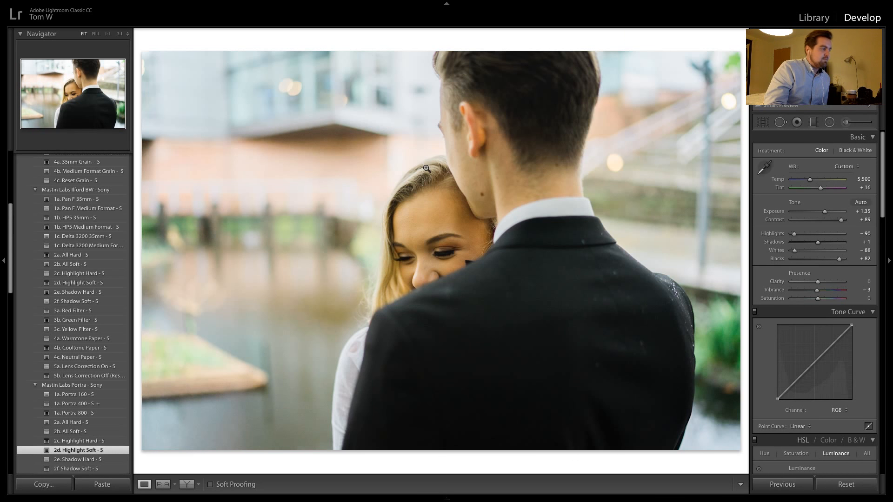
pyautogui.hotkey('ctrl', 'z')
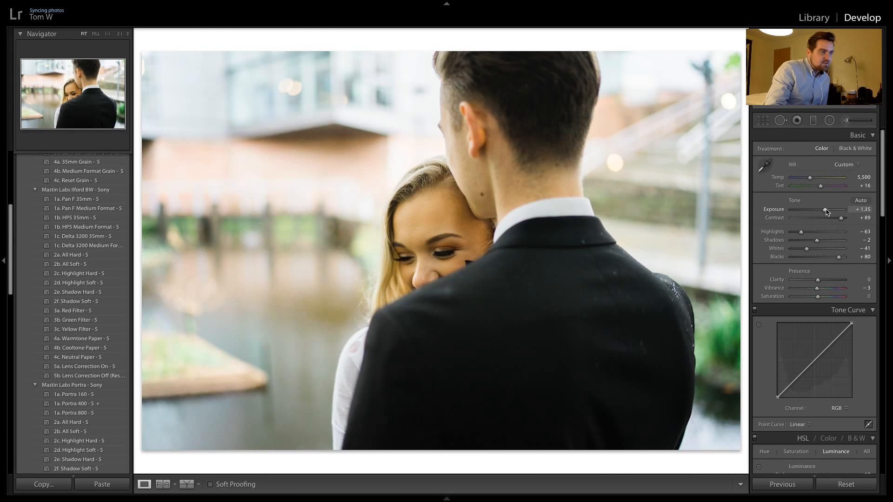
pyautogui.moveTo(825, 211); pyautogui.dragTo(829, 214)
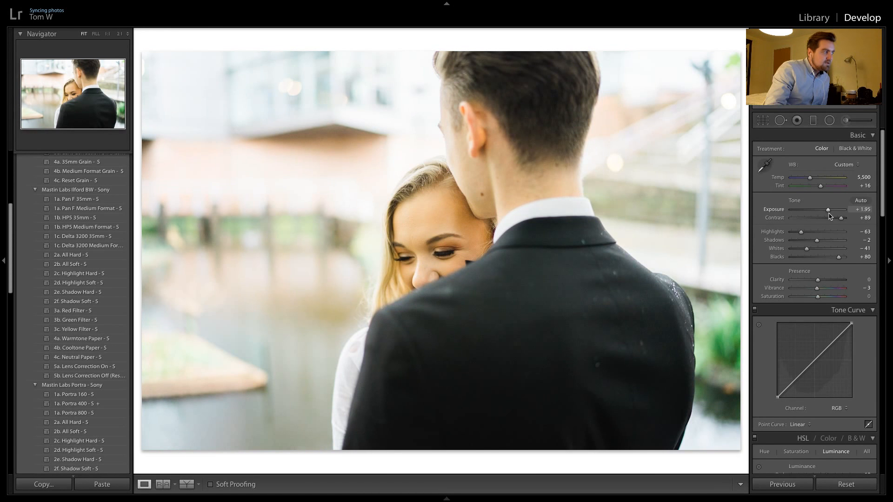
pyautogui.click(95, 451)
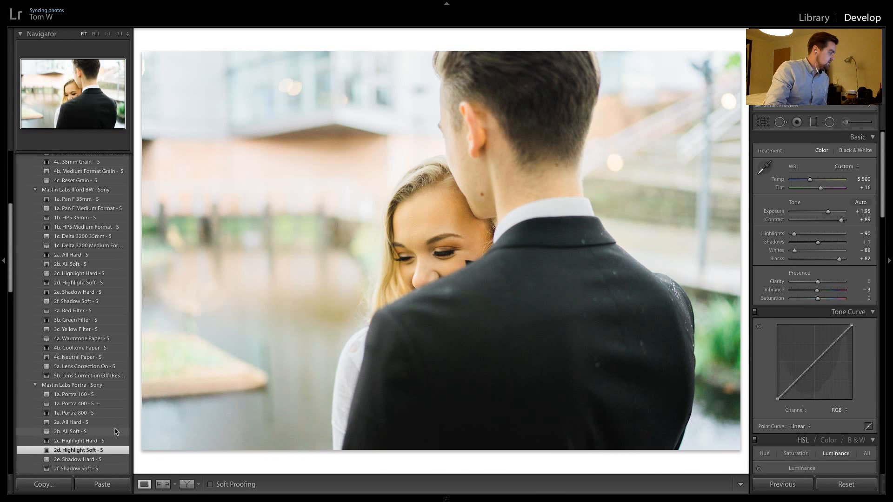
# Apply the previous photo's settings to the next shot, lower its exposure to +1.25, and carry that look over to the following shot
pyautogui.press('Right')
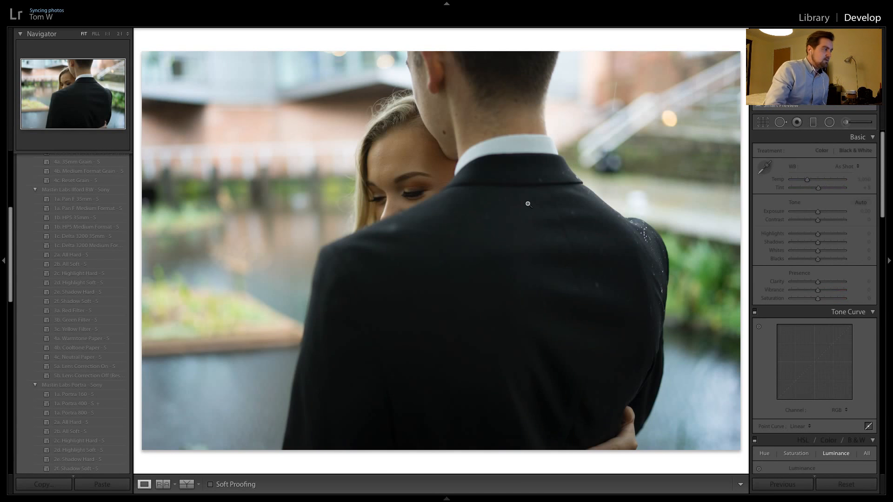
pyautogui.click(798, 485)
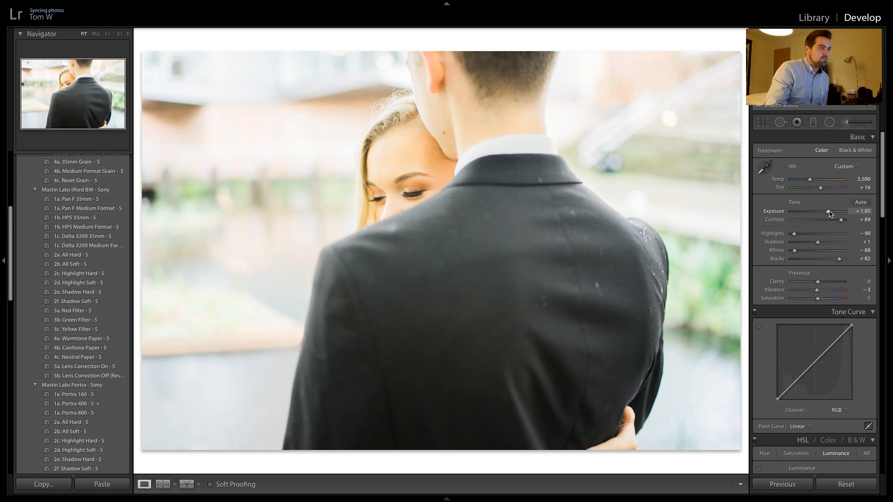
pyautogui.moveTo(830, 213); pyautogui.dragTo(826, 213)
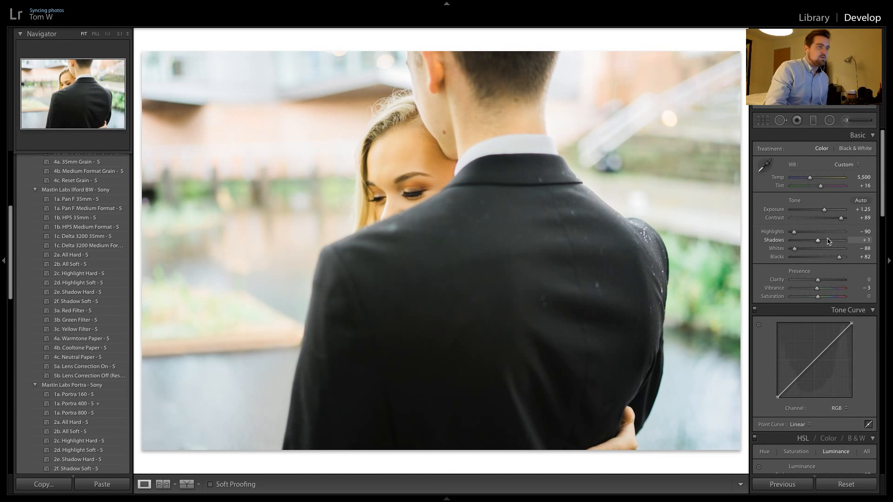
pyautogui.hotkey('ctrl', 'shift', 'r')
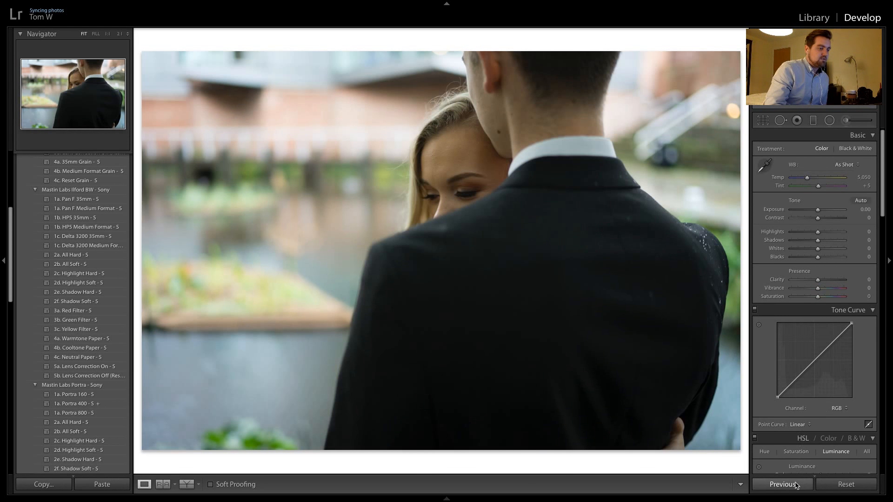
pyautogui.click(798, 485)
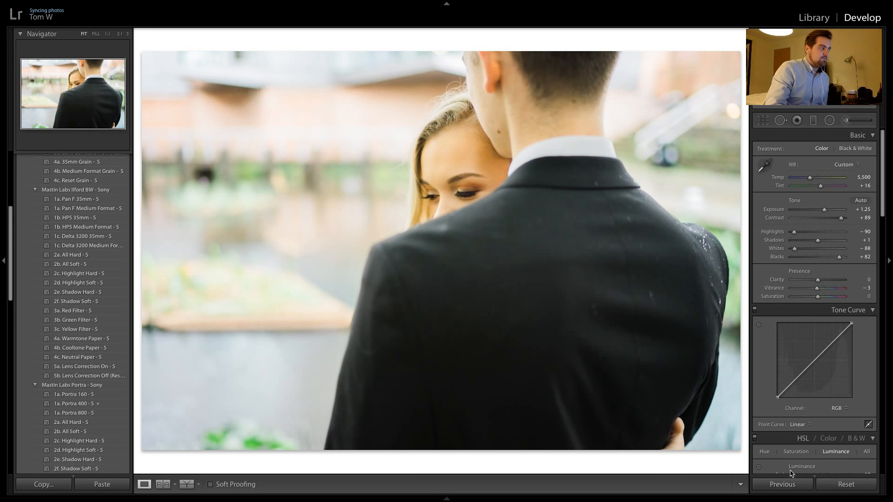
# Apply the previous photo's settings to the tighter over-the-shoulder shot, lower its exposure to +0.65, and check the woman's face
pyautogui.hotkey('ctrl', 'shift', 'r')
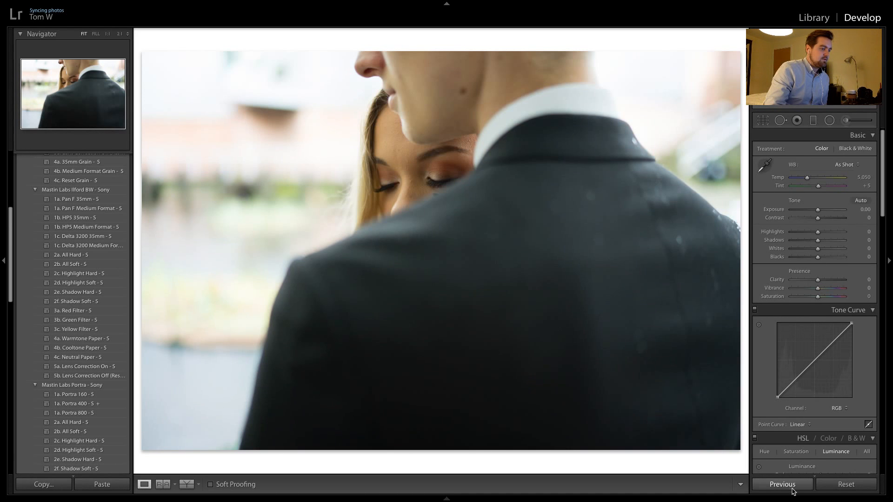
pyautogui.click(792, 489)
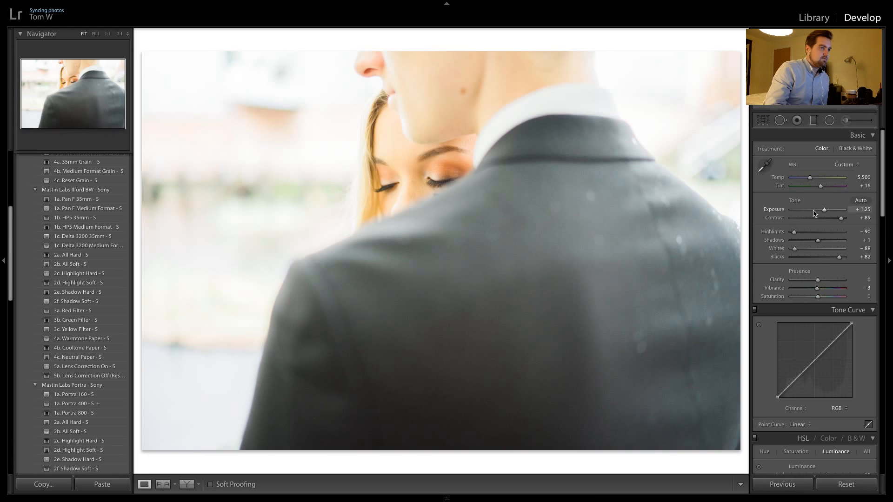
pyautogui.moveTo(826, 211); pyautogui.dragTo(824, 210)
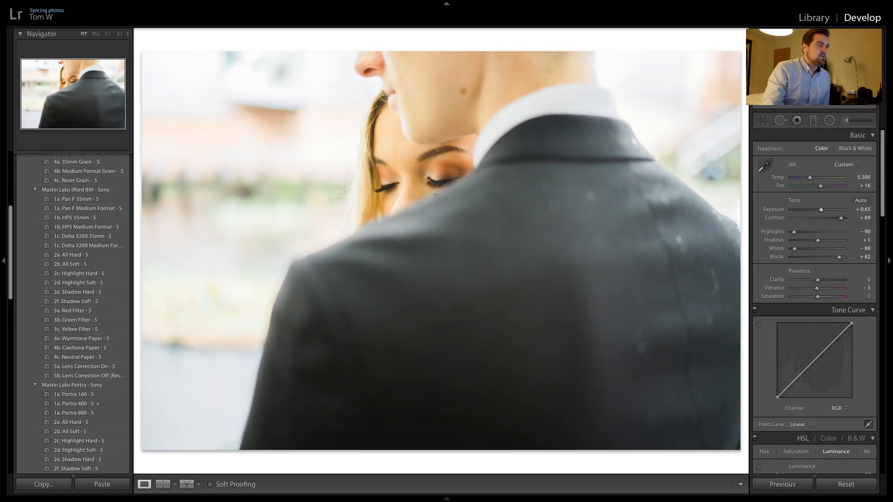
pyautogui.click(415, 178)
pyautogui.click(464, 199)
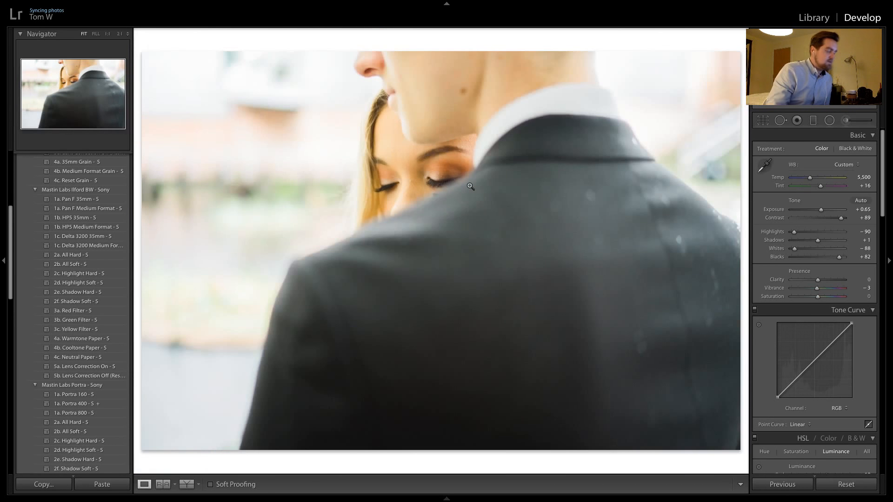
# Apply the previous photo's color settings to each of the next two over-the-shoulder shots
pyautogui.press('Right')
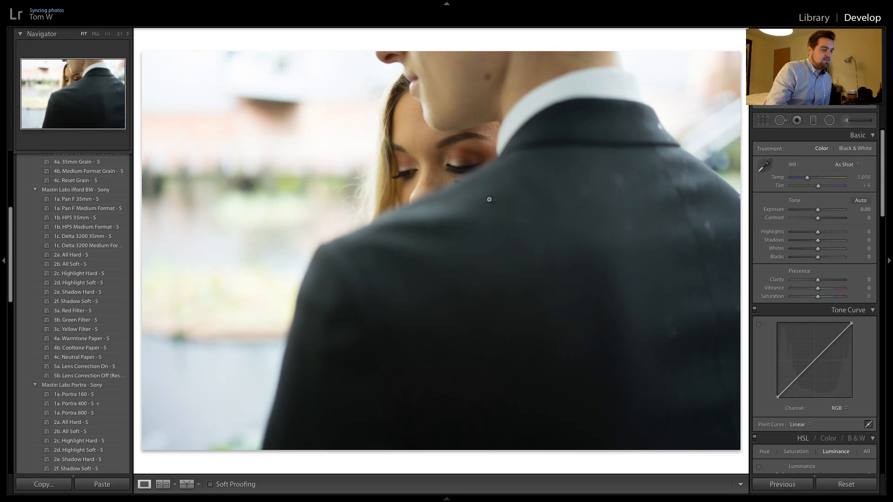
pyautogui.click(785, 484)
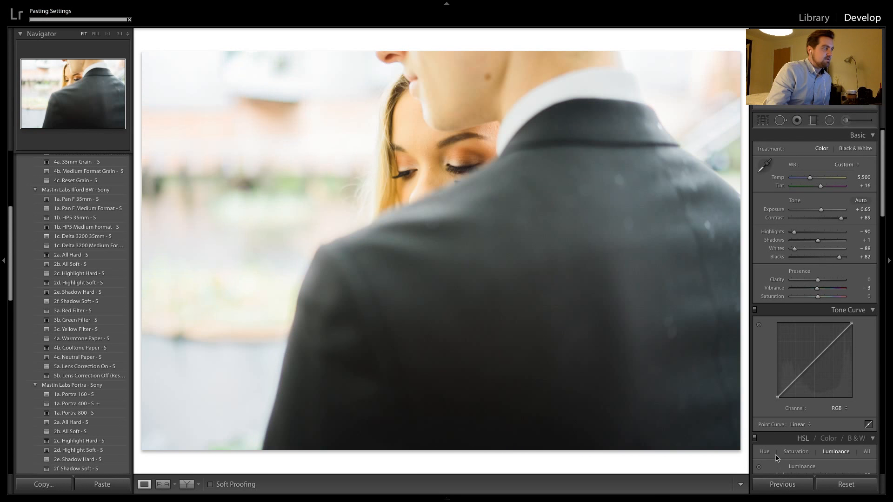
pyautogui.press('Right')
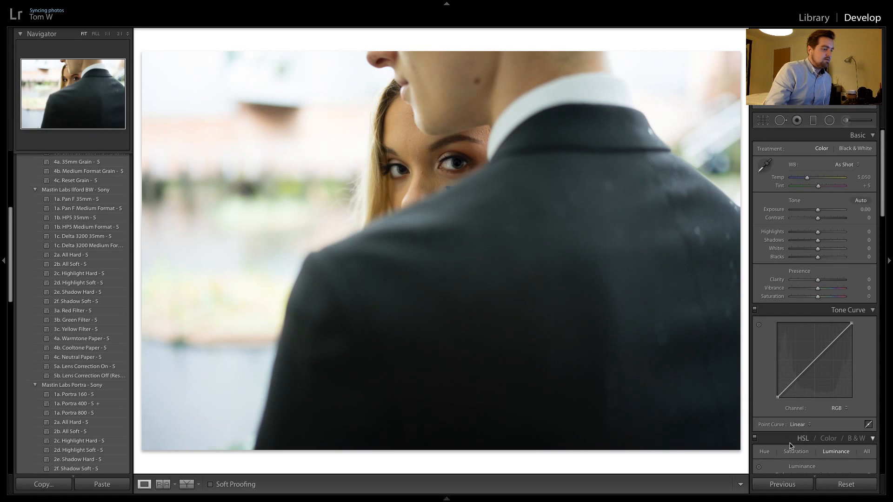
pyautogui.click(794, 484)
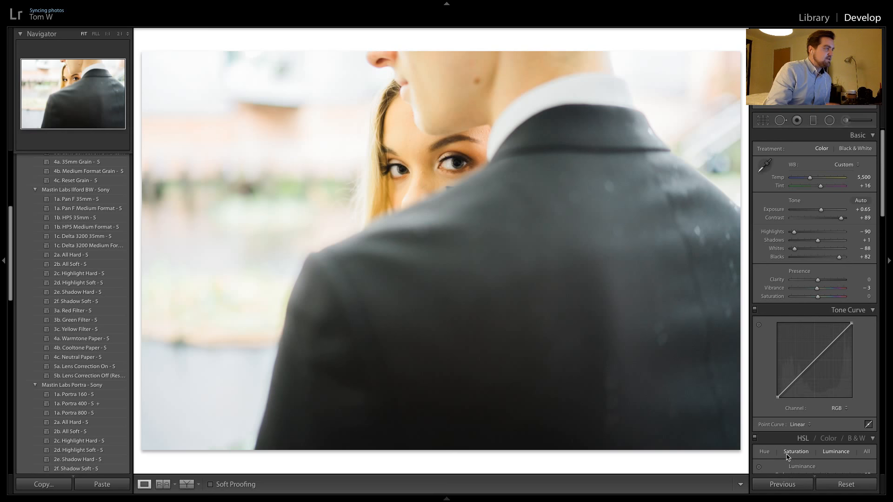
# Add a graduated filter across the man's dark jacket, angled along his shoulder line, and remove the extra filter made below it
pyautogui.click(813, 120)
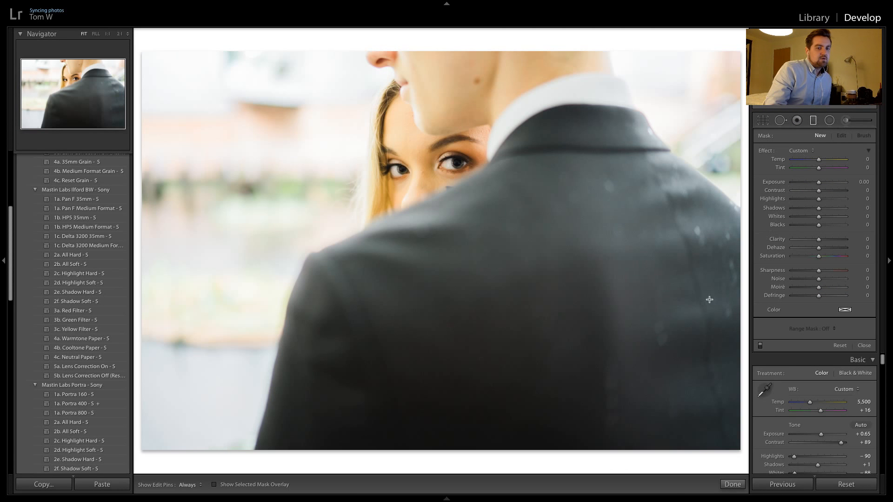
pyautogui.moveTo(595, 421); pyautogui.dragTo(499, 169)
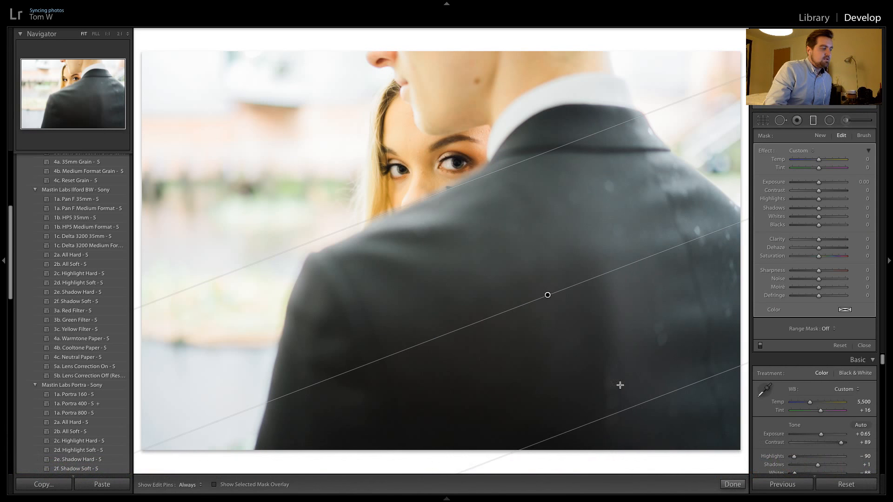
pyautogui.moveTo(628, 412); pyautogui.dragTo(601, 318)
pyautogui.press('Delete')
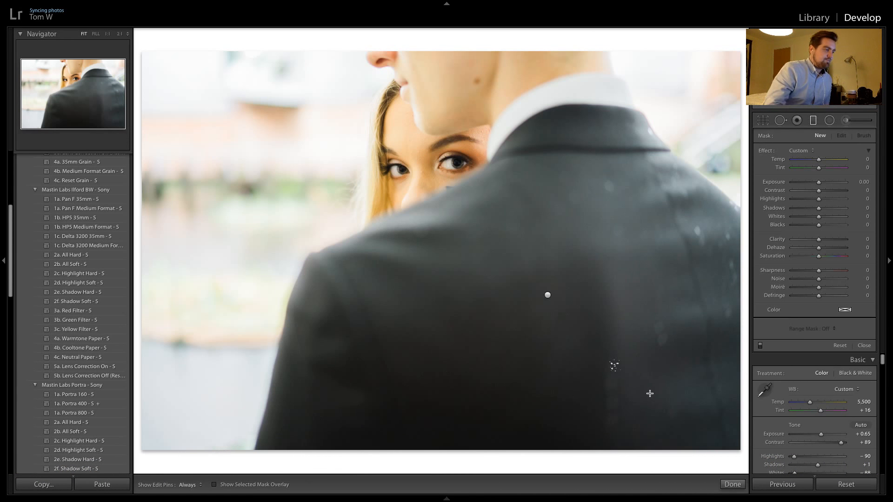
pyautogui.click(548, 296)
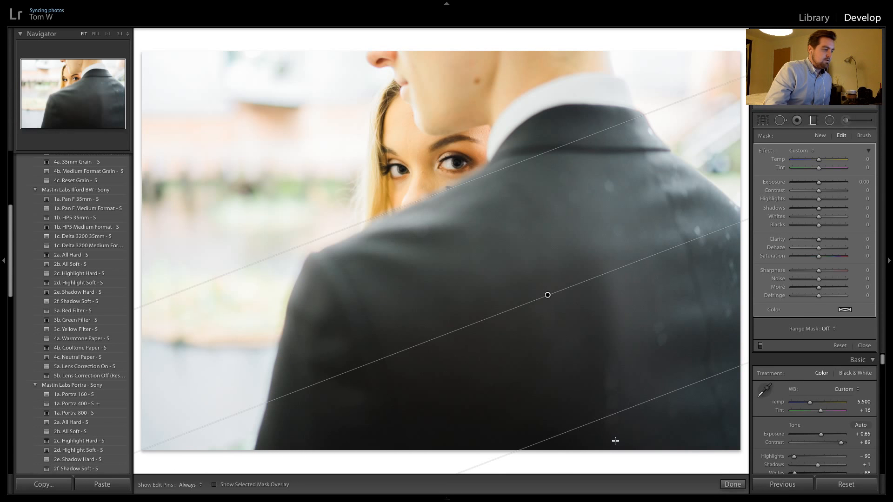
pyautogui.moveTo(600, 423); pyautogui.dragTo(576, 371)
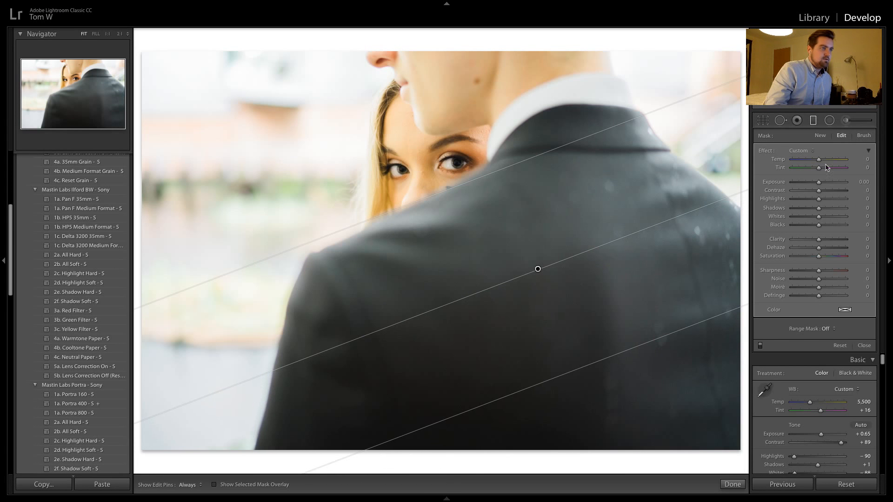
# Set the jacket filter to Exposure −1.85, Highlights −43 and Whites −26, and narrow its transition toward the shoulder
pyautogui.moveTo(813, 183); pyautogui.dragTo(803, 187)
pyautogui.moveTo(578, 364); pyautogui.dragTo(582, 271)
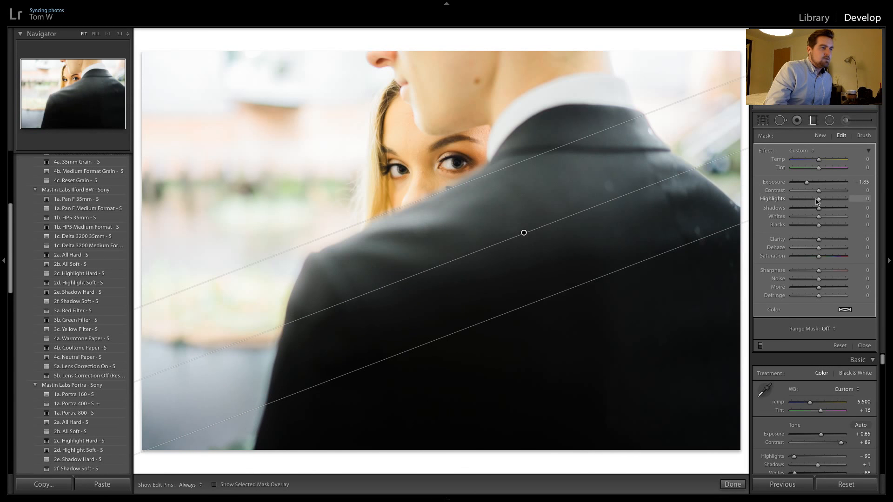
pyautogui.moveTo(805, 206); pyautogui.dragTo(804, 206)
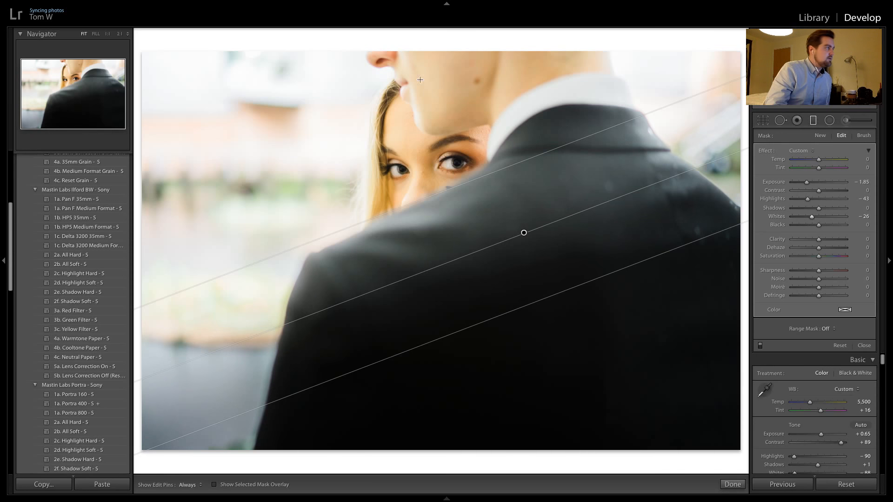
# Add a second graduated filter over the upper background, tilted to a flatter angle, with its exposure reset to 0.00
pyautogui.moveTo(380, 53); pyautogui.dragTo(419, 151)
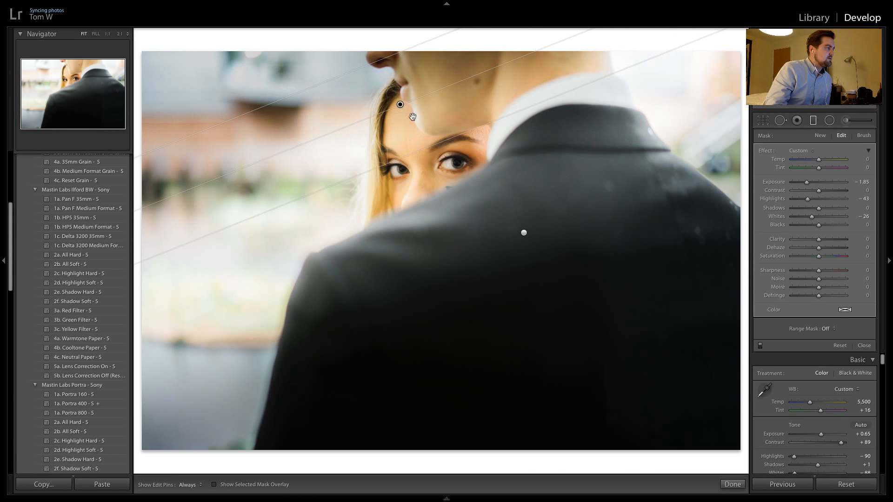
pyautogui.doubleClick(807, 186)
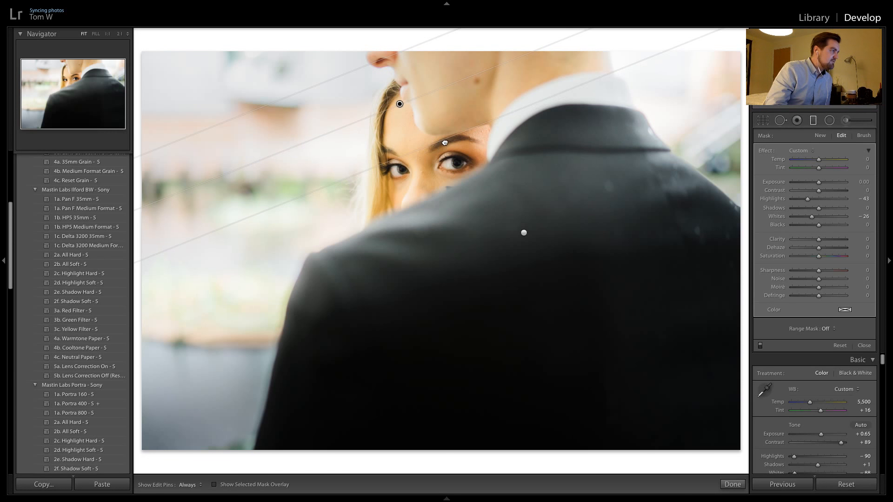
pyautogui.moveTo(355, 117); pyautogui.dragTo(350, 113)
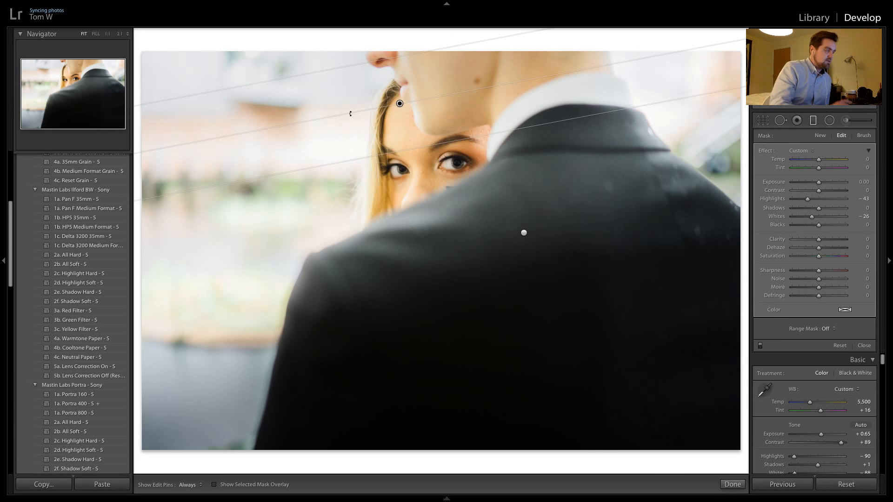
pyautogui.click(820, 135)
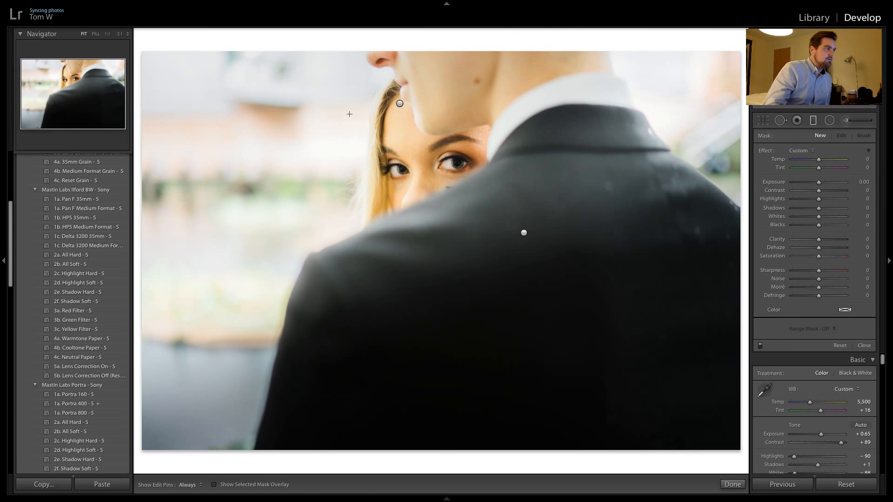
# Paint over the man's white shirt collar with an auto-masked adjustment brush set to Highlights 40 and Whites 59
pyautogui.click(846, 121)
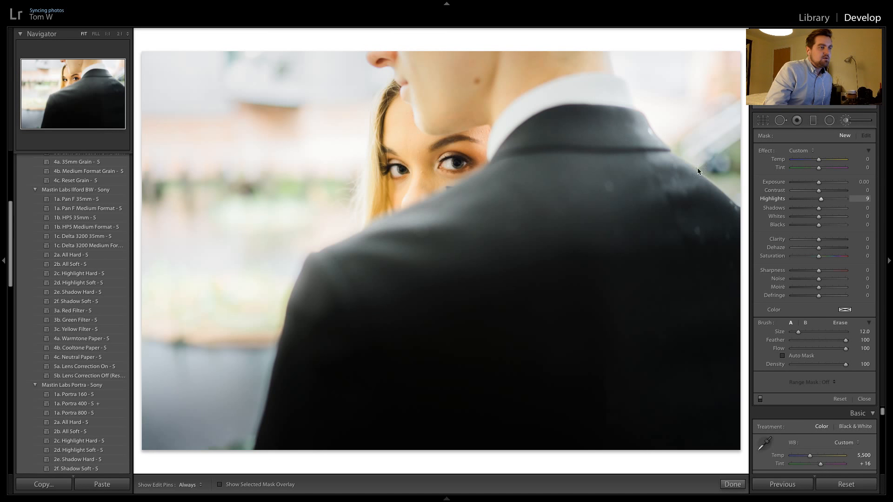
pyautogui.click(801, 356)
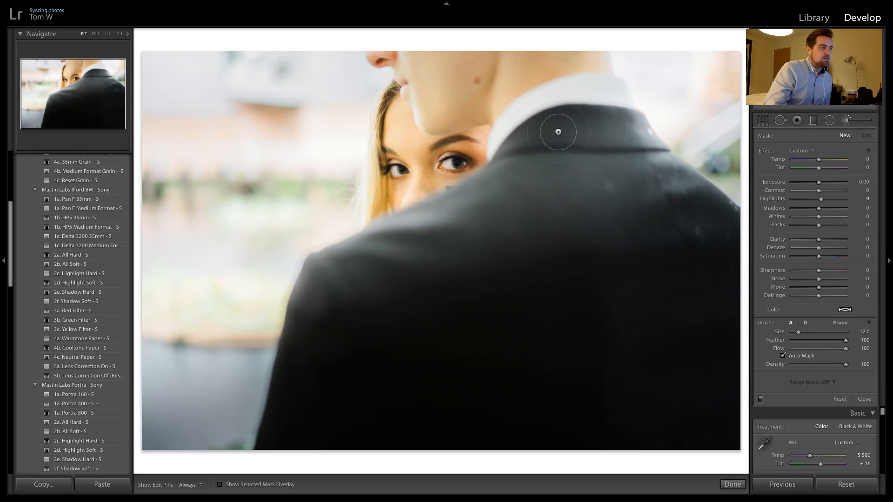
pyautogui.moveTo(830, 201); pyautogui.dragTo(831, 200)
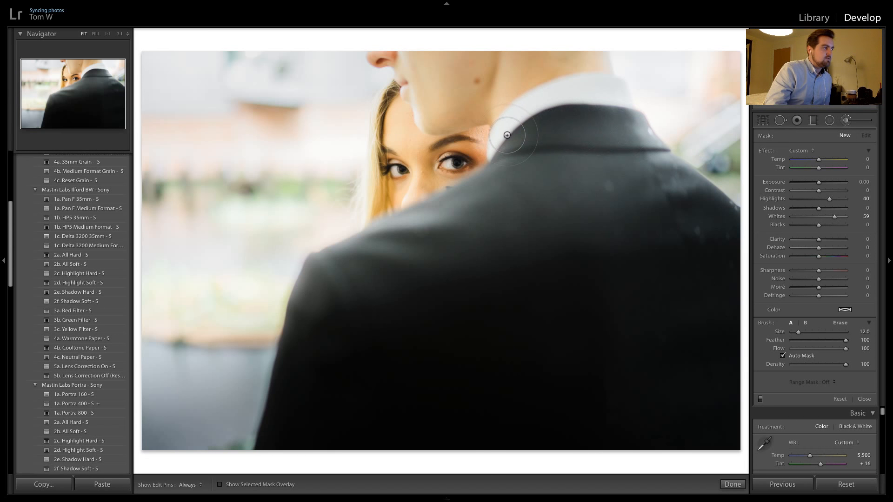
pyautogui.moveTo(508, 132)
pyautogui.mouseDown()
pyautogui.moveTo(584, 94)
pyautogui.moveTo(525, 104)
pyautogui.moveTo(497, 133)
pyautogui.moveTo(597, 96)
pyautogui.moveTo(630, 95)
pyautogui.moveTo(595, 87)
pyautogui.mouseUp()
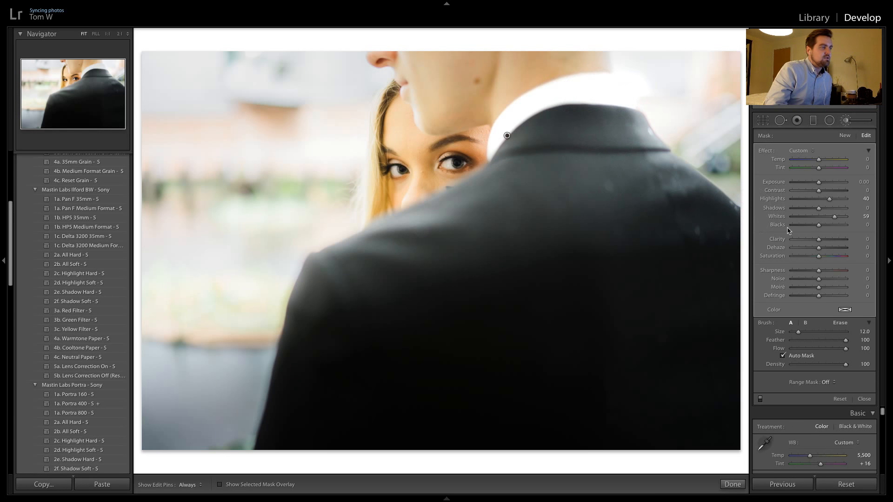
# Erase the brush spill beyond the collar, lower the brush adjustment to Highlights 26 and Whites 15, and finish masking
pyautogui.click(843, 324)
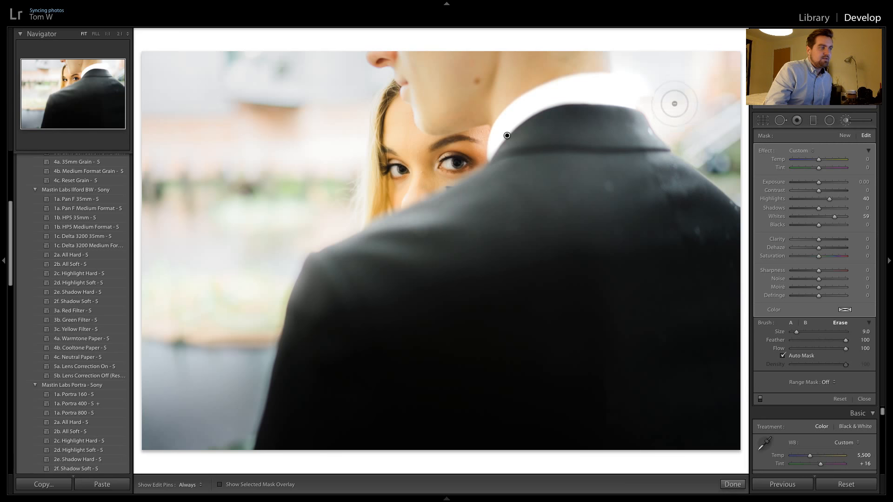
pyautogui.scroll(-3, 673, 100)
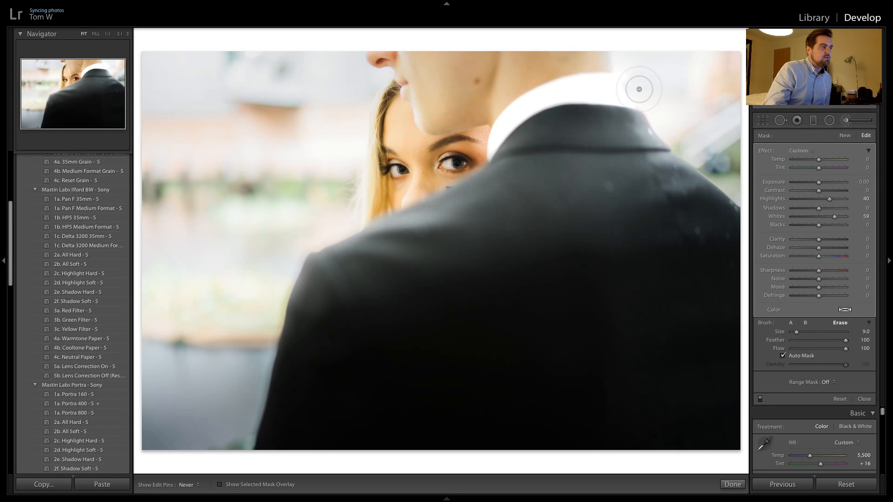
pyautogui.press('h')
pyautogui.press('h')
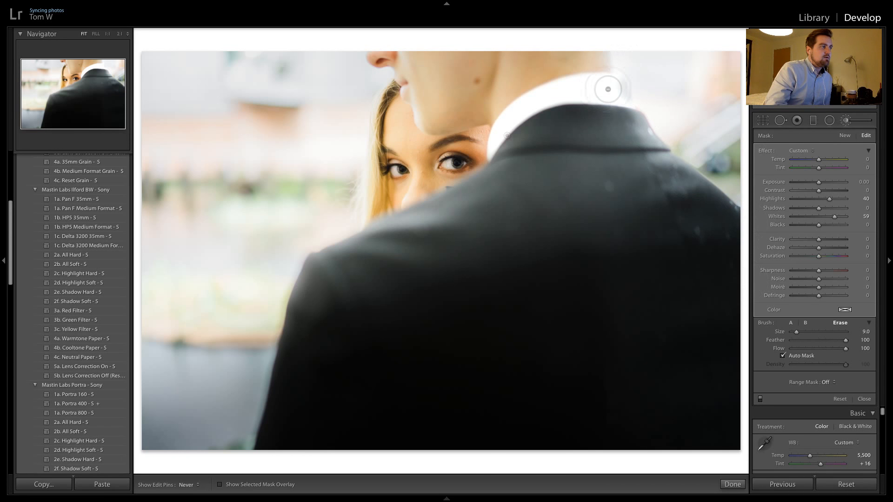
pyautogui.press('h')
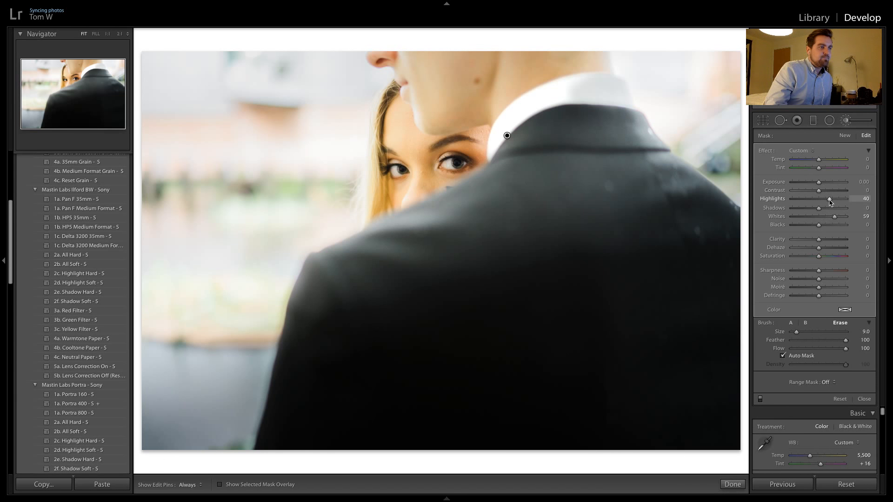
pyautogui.moveTo(835, 216); pyautogui.dragTo(824, 215)
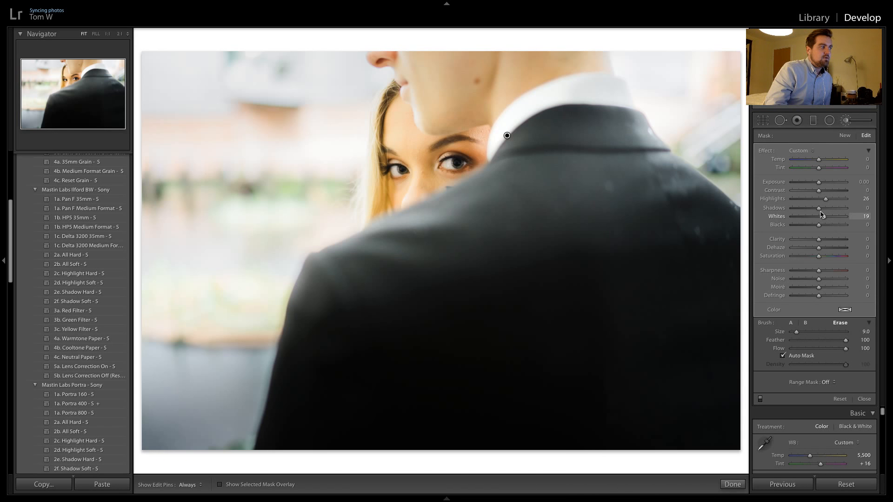
pyautogui.click(732, 484)
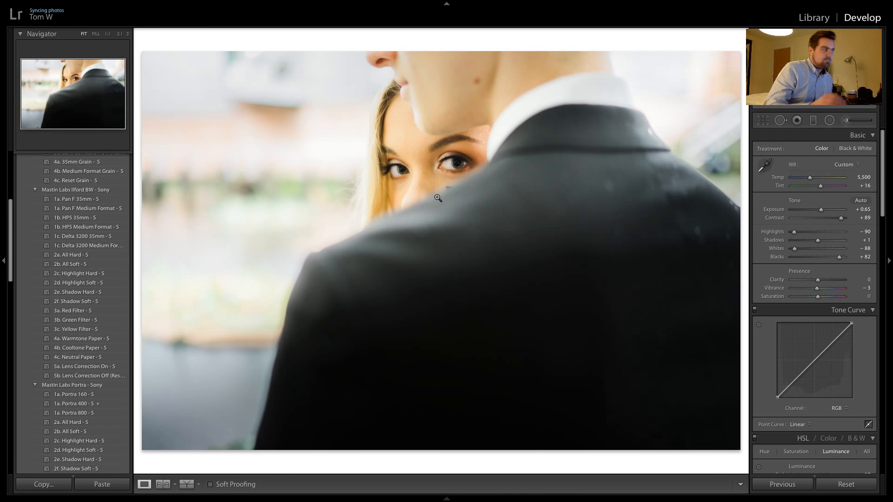
# Apply the previous photo's settings to the next shot and refit its jacket filter with a flatter angle, wider transition and Exposure −1.07
pyautogui.press('Right')
pyautogui.click(768, 483)
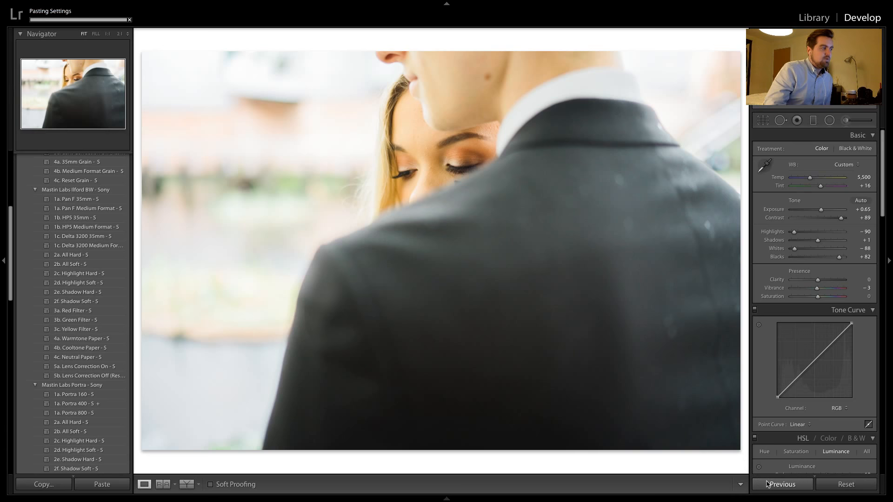
pyautogui.click(814, 121)
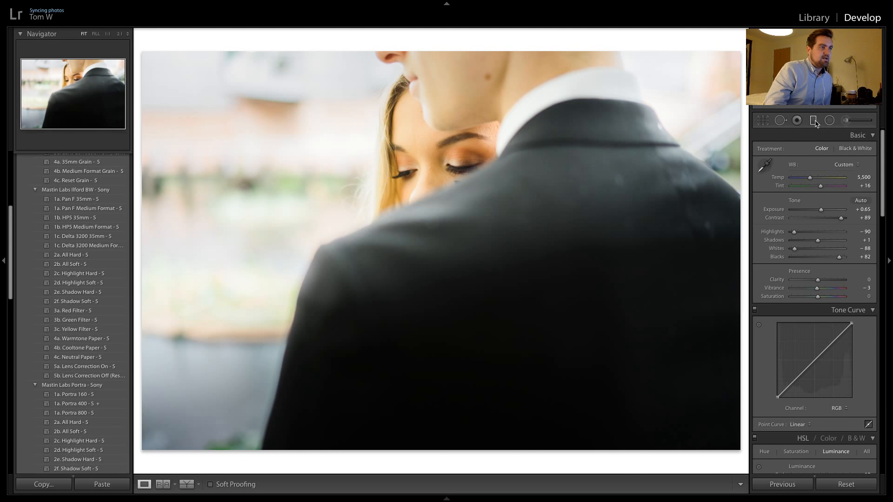
pyautogui.click(524, 232)
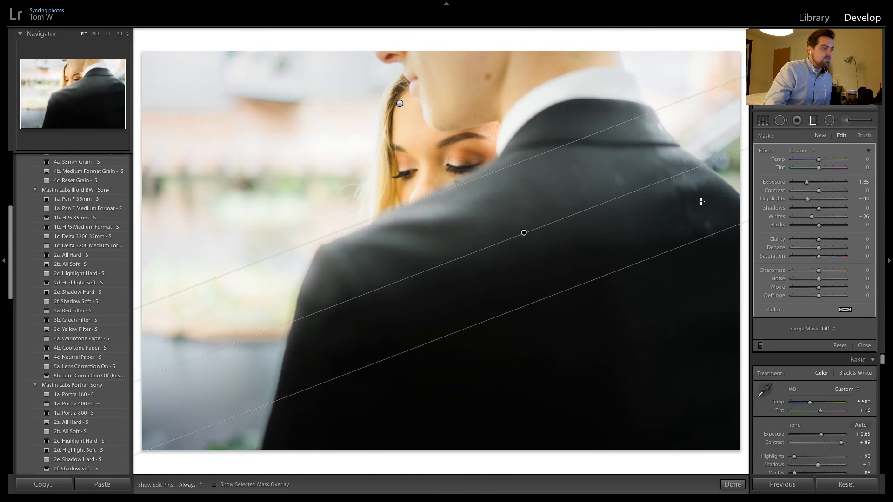
pyautogui.moveTo(667, 178); pyautogui.dragTo(677, 189)
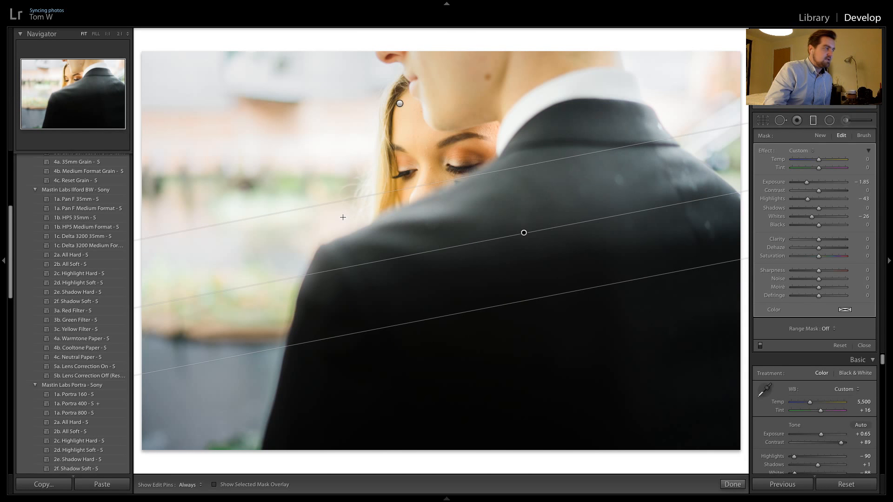
pyautogui.moveTo(337, 201); pyautogui.dragTo(335, 204)
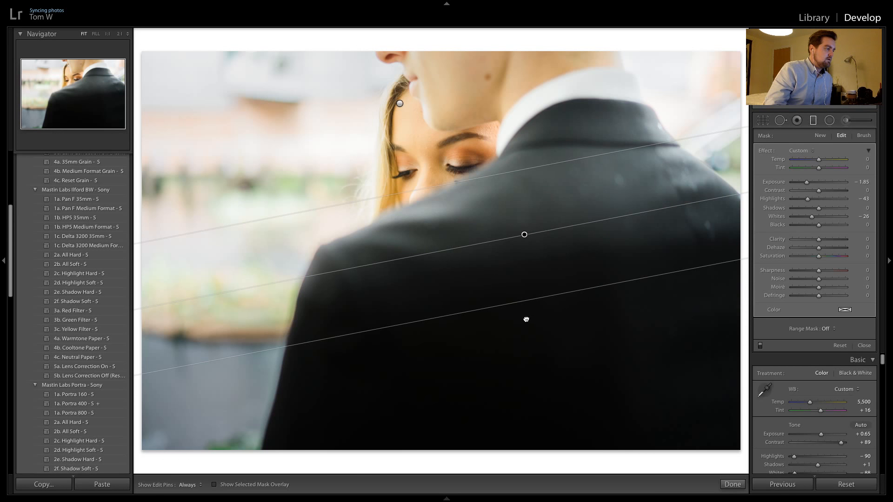
pyautogui.moveTo(526, 320); pyautogui.dragTo(526, 335)
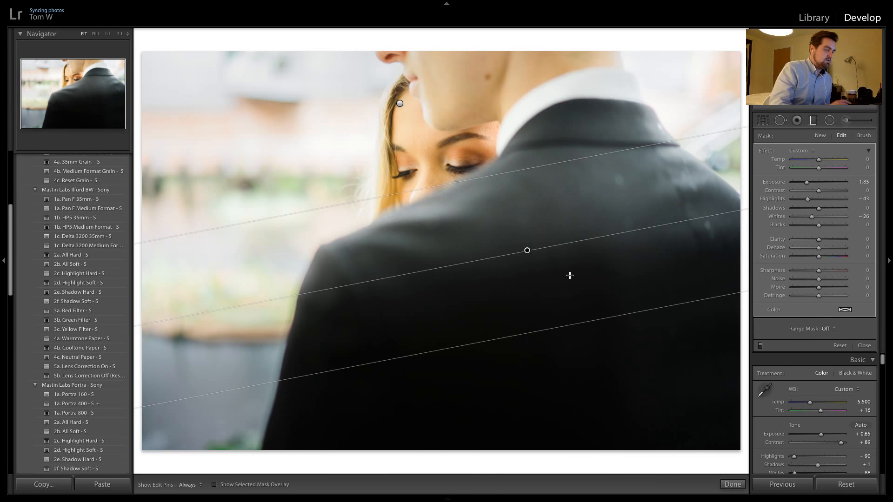
pyautogui.moveTo(812, 180); pyautogui.dragTo(812, 185)
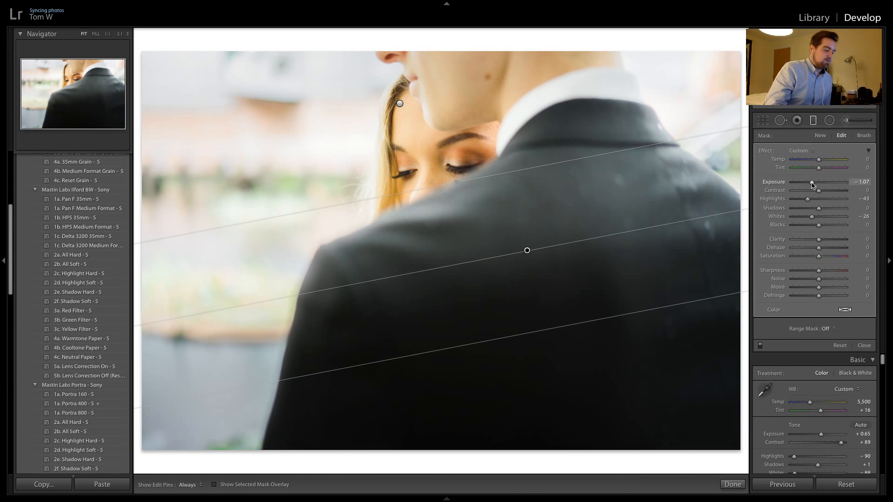
# Add a graduated filter across the jacket in the following shot with Exposure −0.89, Highlights −23 and Whites −18, and tighten its transition
pyautogui.press('Right')
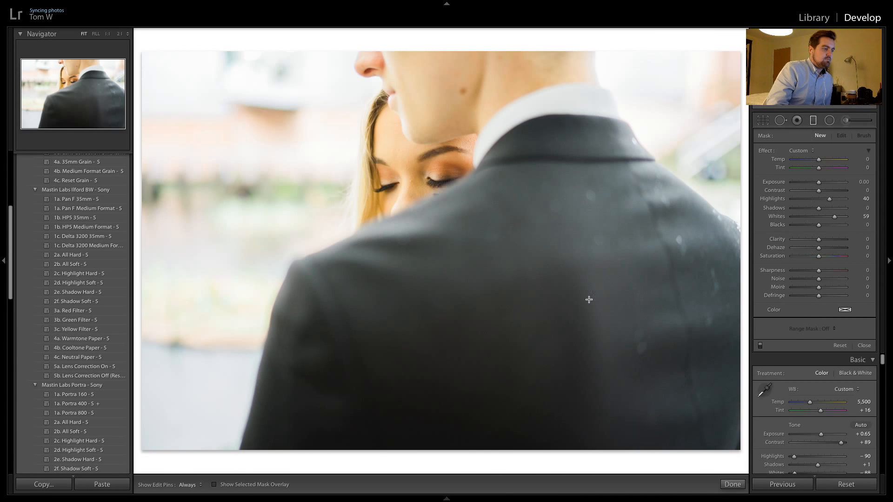
pyautogui.moveTo(589, 300); pyautogui.dragTo(613, 304)
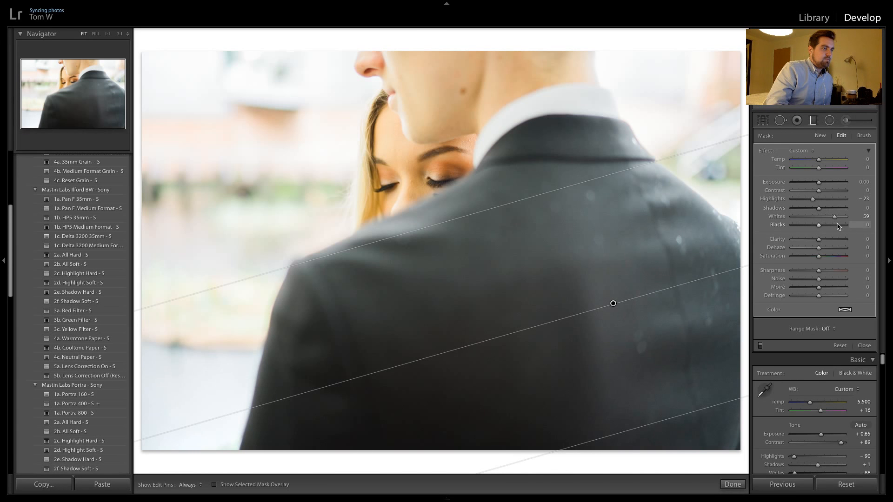
pyautogui.moveTo(834, 217); pyautogui.dragTo(814, 217)
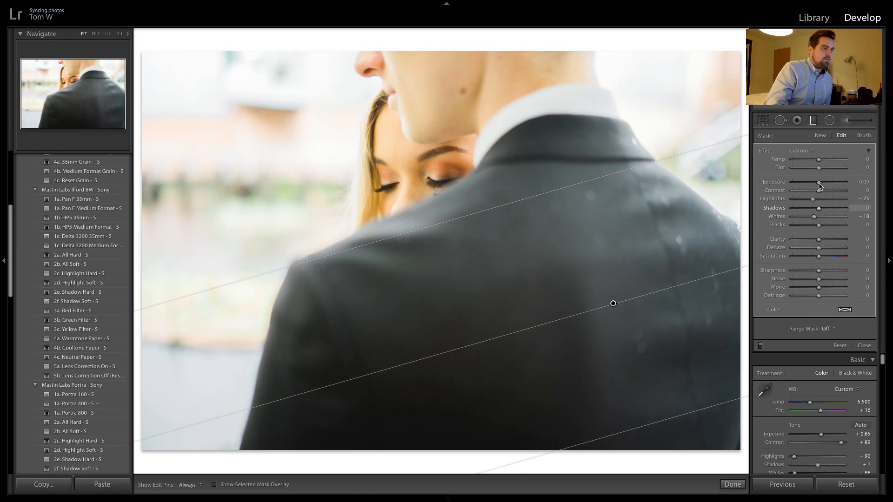
pyautogui.moveTo(817, 183); pyautogui.dragTo(813, 185)
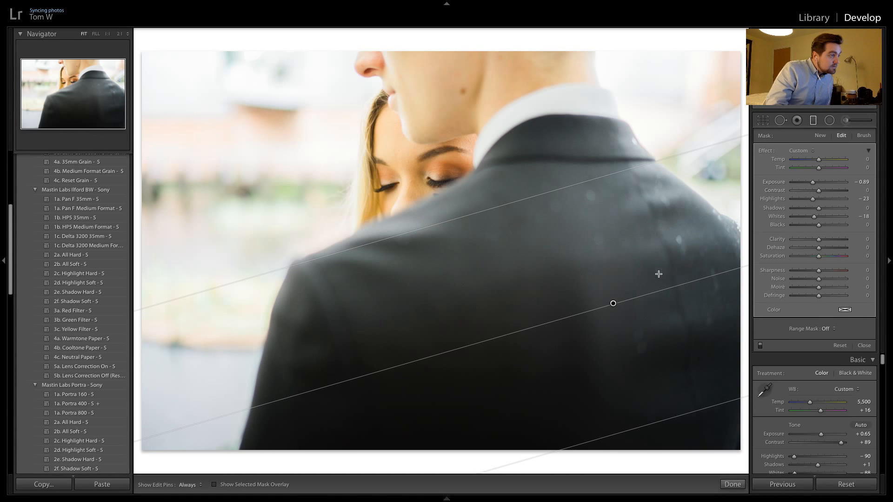
pyautogui.moveTo(657, 426); pyautogui.dragTo(654, 369)
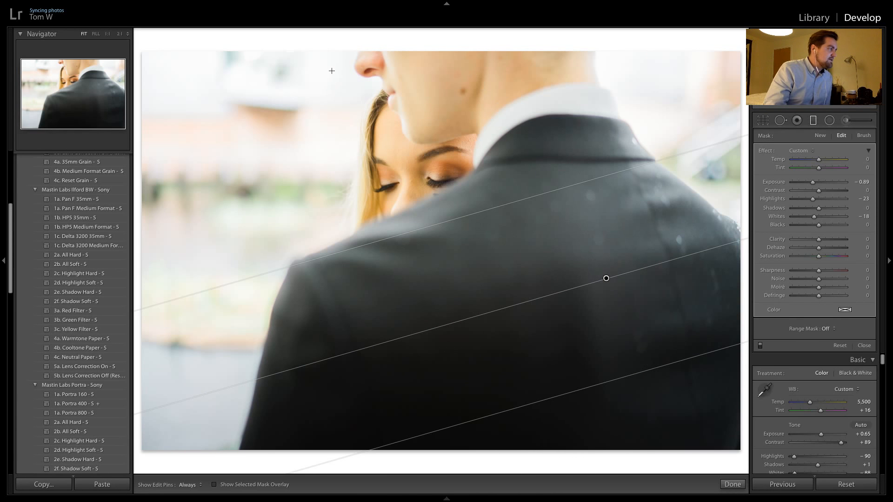
# Add a graduated filter over this shot's upper background, rotate it to a flatter angle, and reset its exposure to 0.00
pyautogui.moveTo(337, 49); pyautogui.dragTo(369, 151)
pyautogui.moveTo(316, 56); pyautogui.dragTo(311, 44)
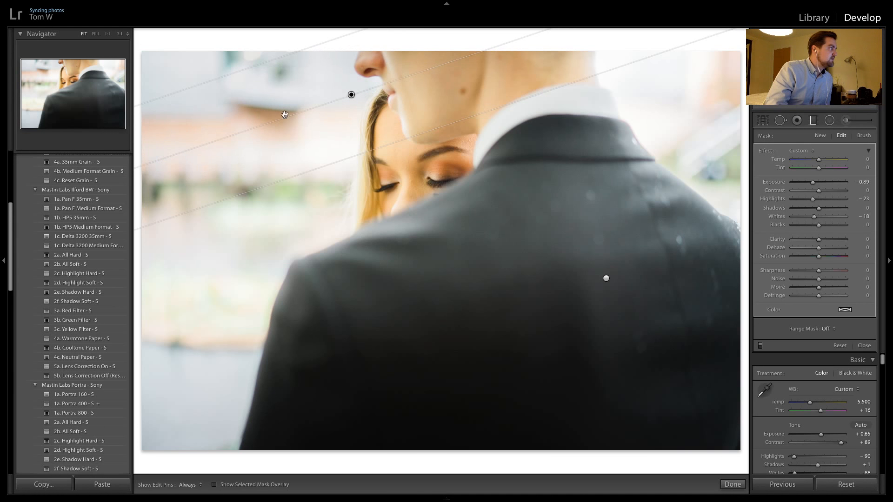
pyautogui.moveTo(284, 115); pyautogui.dragTo(277, 120)
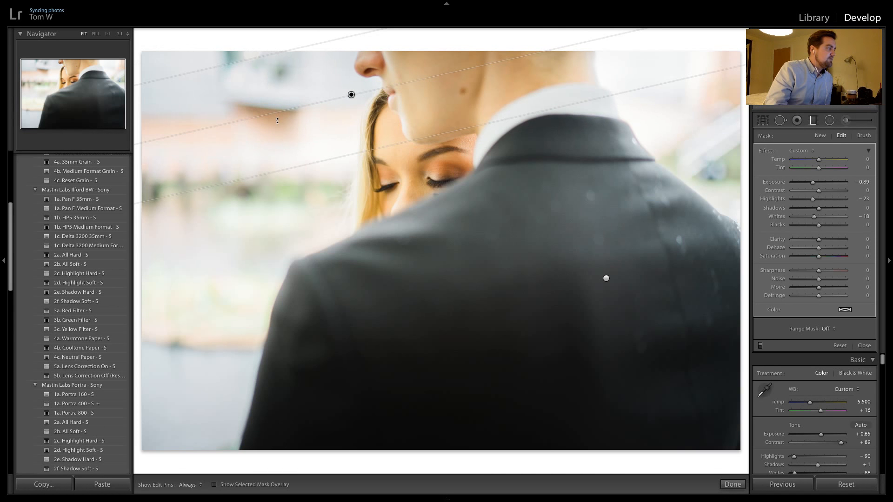
pyautogui.doubleClick(815, 182)
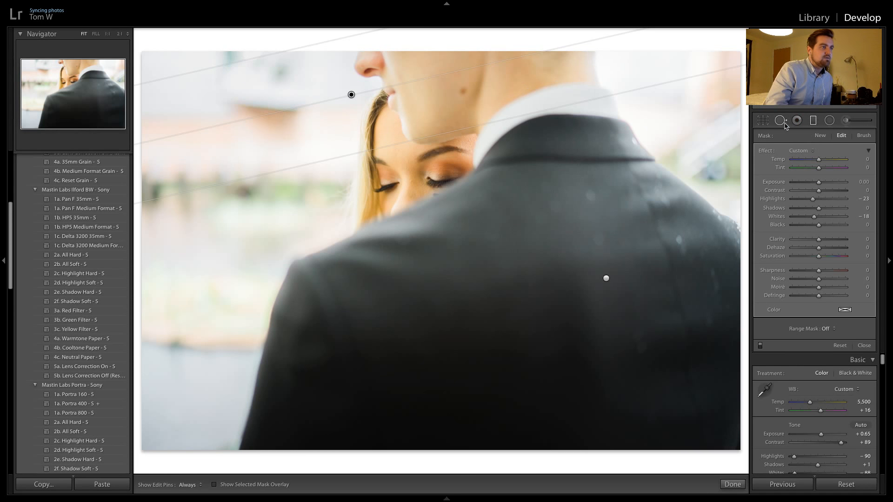
# Crop the photo to a 2 x 1 aspect ratio, keeping the upper part of the frame and cutting off the lower jacket
pyautogui.click(761, 121)
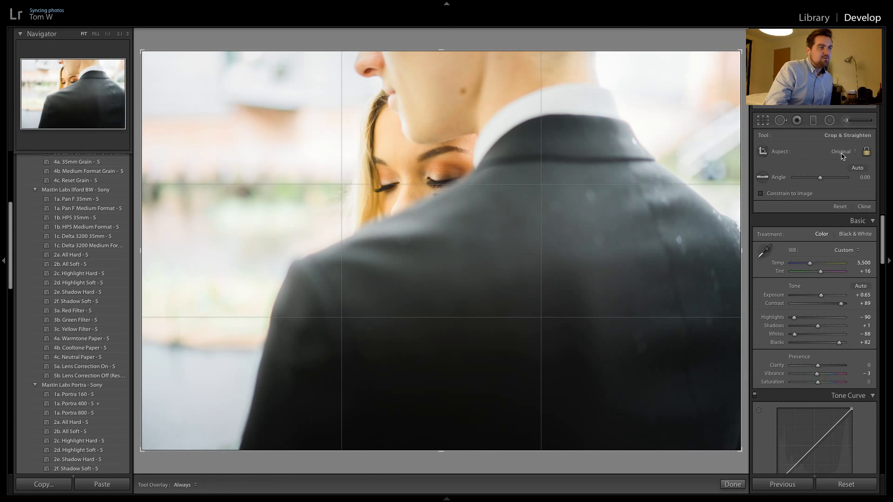
pyautogui.click(842, 154)
pyautogui.click(620, 192)
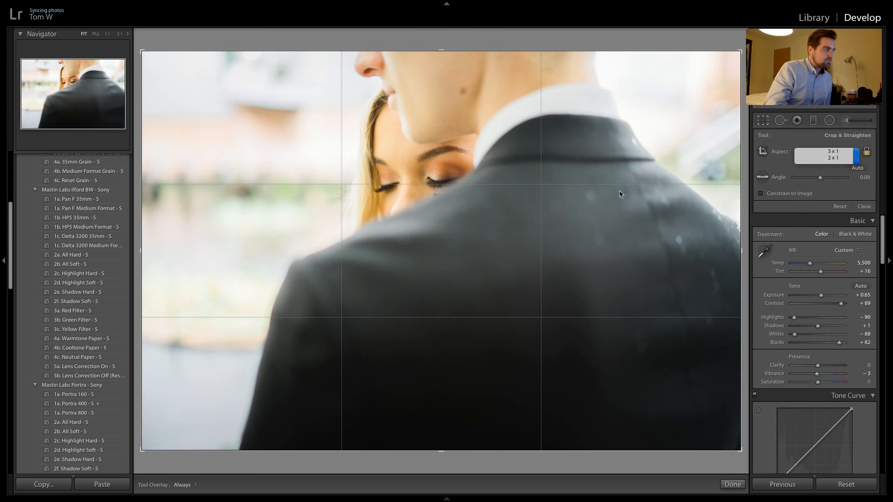
pyautogui.moveTo(544, 180); pyautogui.dragTo(546, 231)
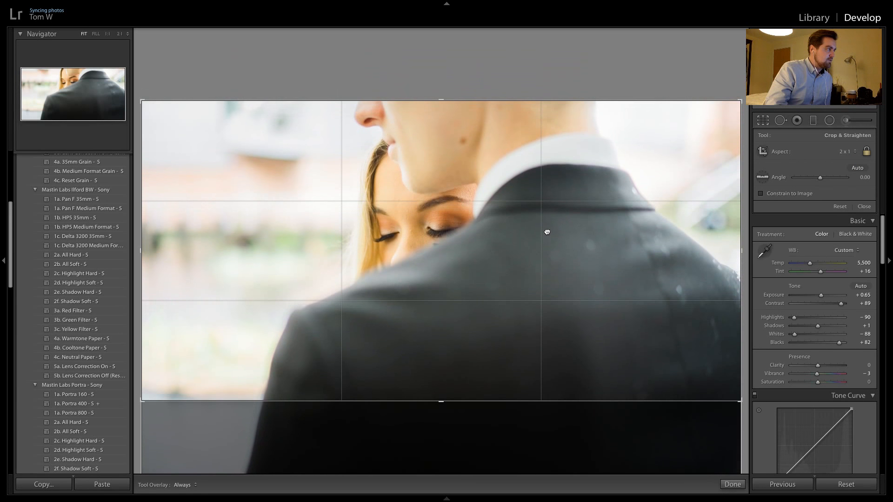
pyautogui.press('Return')
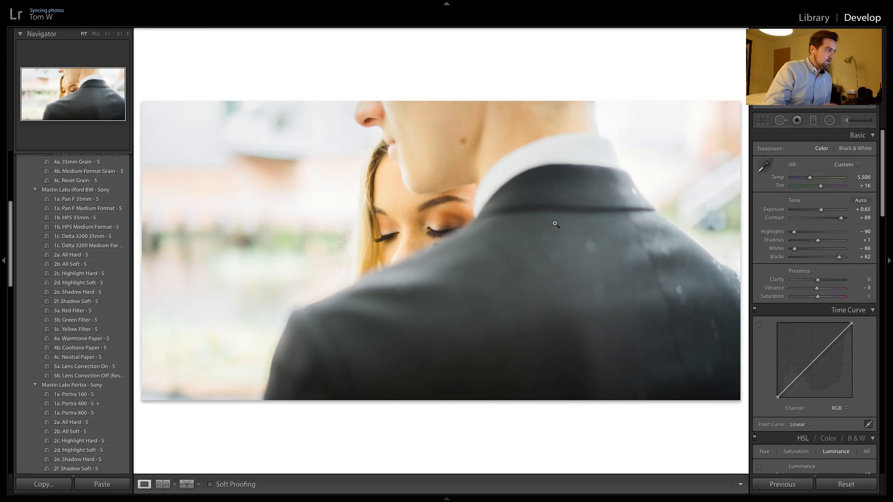
# Go to the adjacent over-the-shoulder shot with the woman looking down and crop it to 2 x 1, aligned with the photo's upper edge
pyautogui.hotkey('ctrl', 'z')
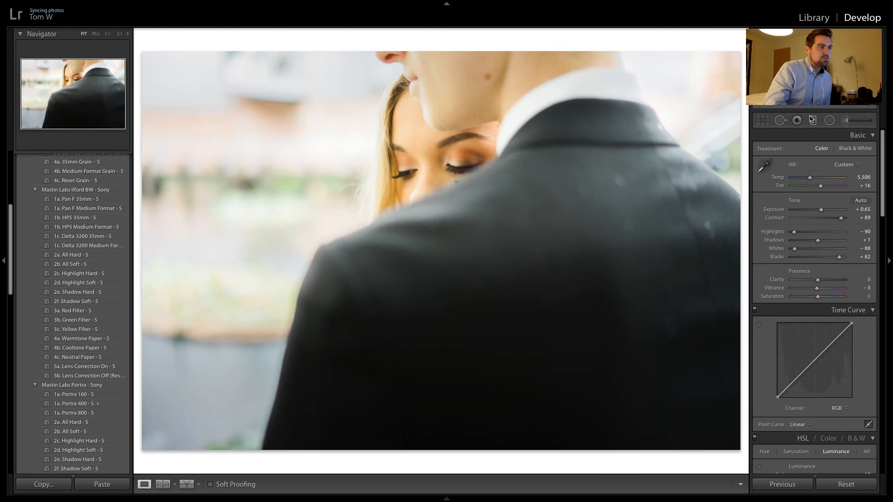
pyautogui.click(763, 121)
pyautogui.click(839, 152)
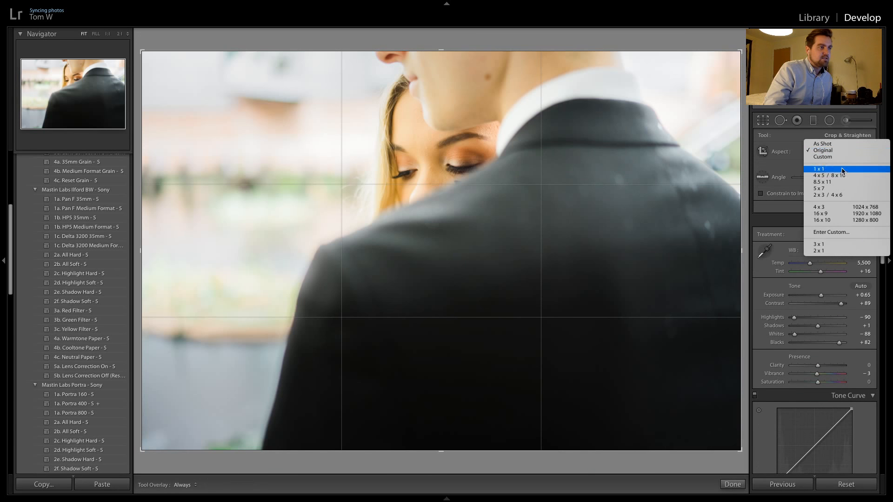
pyautogui.click(820, 251)
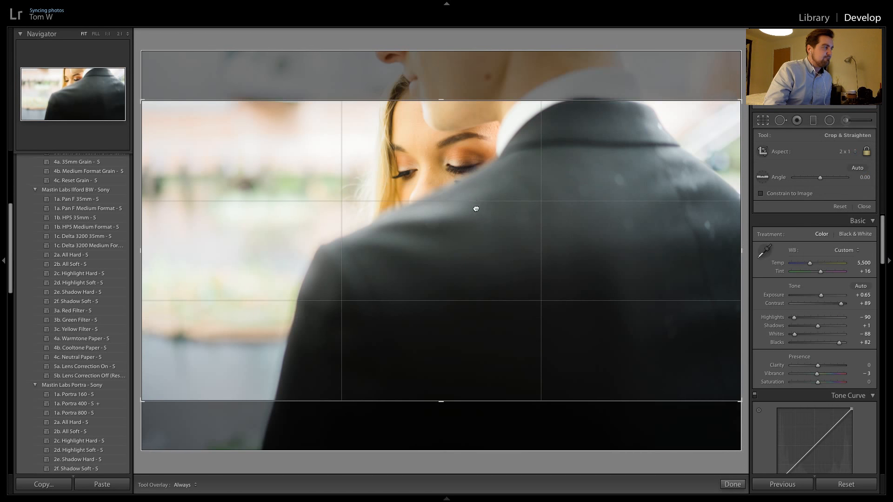
pyautogui.press('Return')
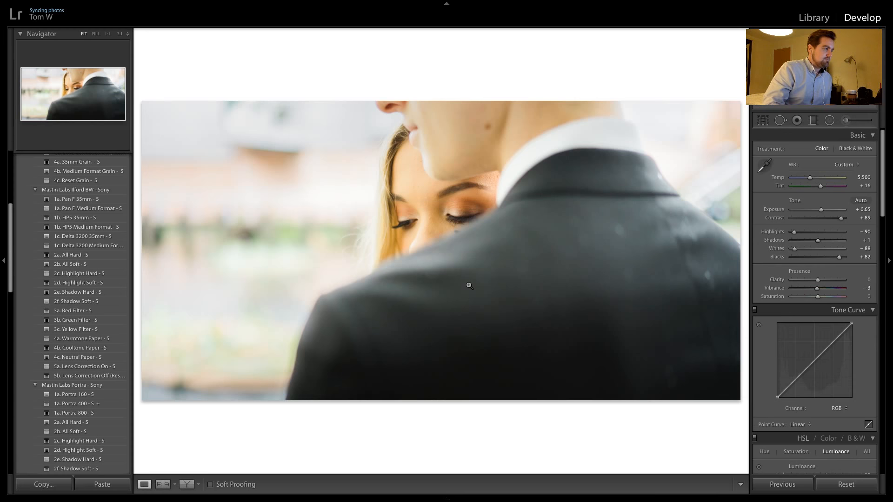
# Apply the newly cropped photo's settings to the next over-the-shoulder shot, where the woman looks at the camera
pyautogui.press('Right')
pyautogui.click(782, 484)
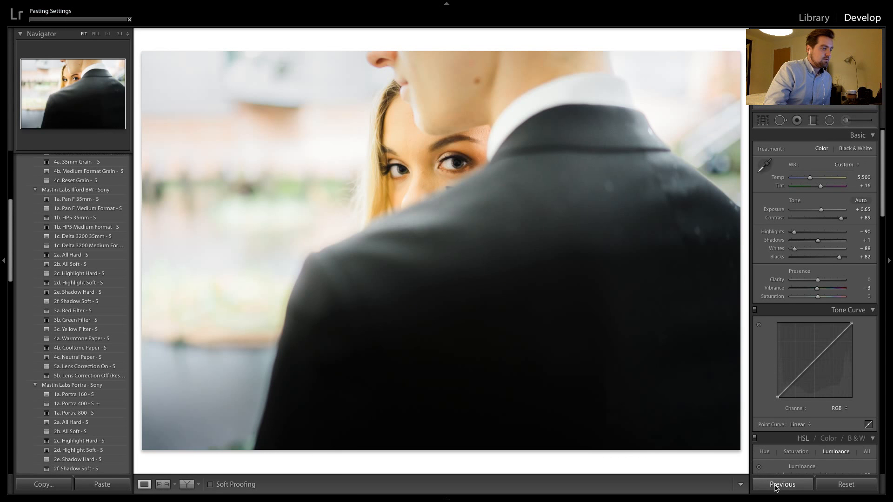
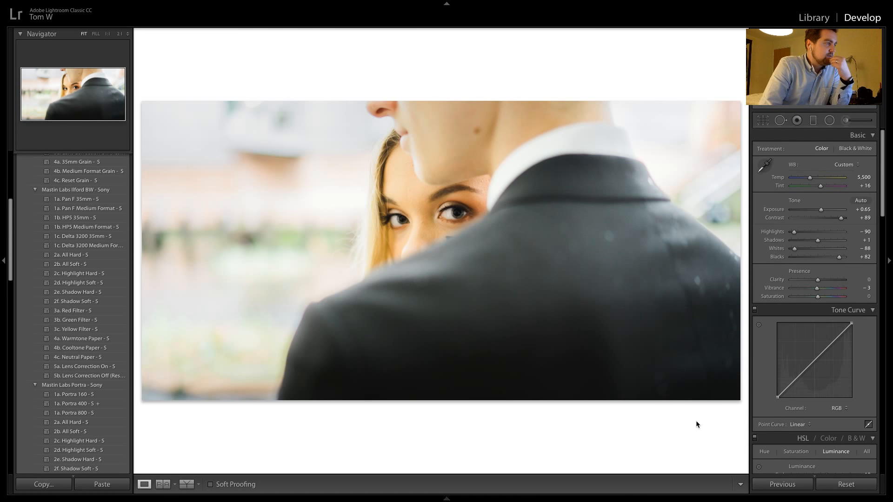
# Apply the previous photo's develop settings to the next shot taken over the man's shoulder
pyautogui.hotkey('ctrl', 'shift', 'r')
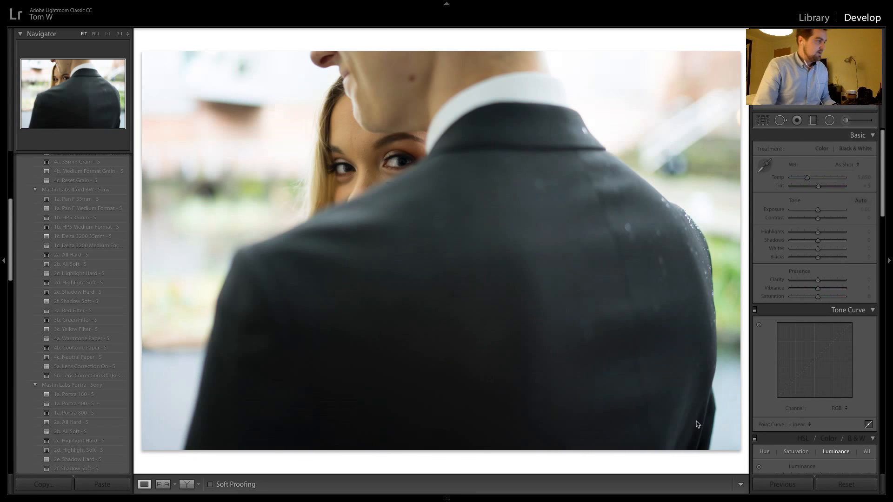
pyautogui.click(779, 490)
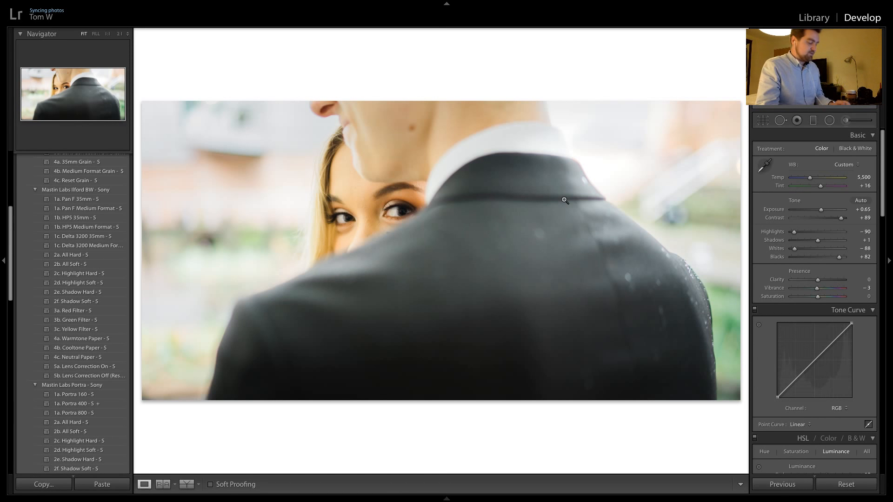
# Go to the next couple portrait and set Exposure to +2.00 while judging the woman's face up close
pyautogui.hotkey('ctrl', 'shift', 'r')
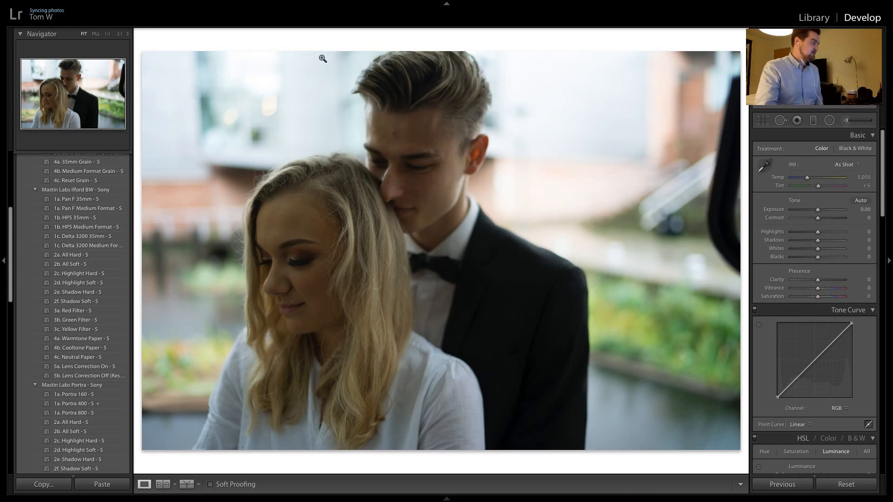
pyautogui.click(291, 290)
pyautogui.moveTo(267, 320); pyautogui.dragTo(381, 264)
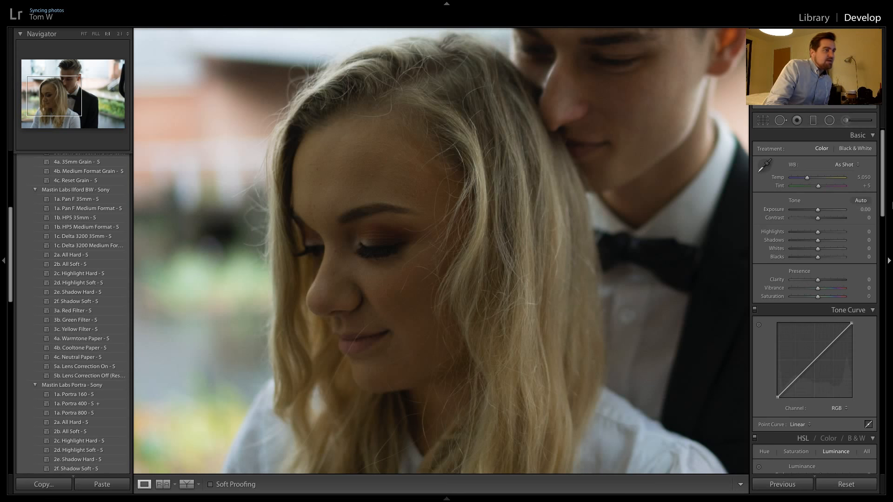
pyautogui.moveTo(819, 213); pyautogui.dragTo(831, 216)
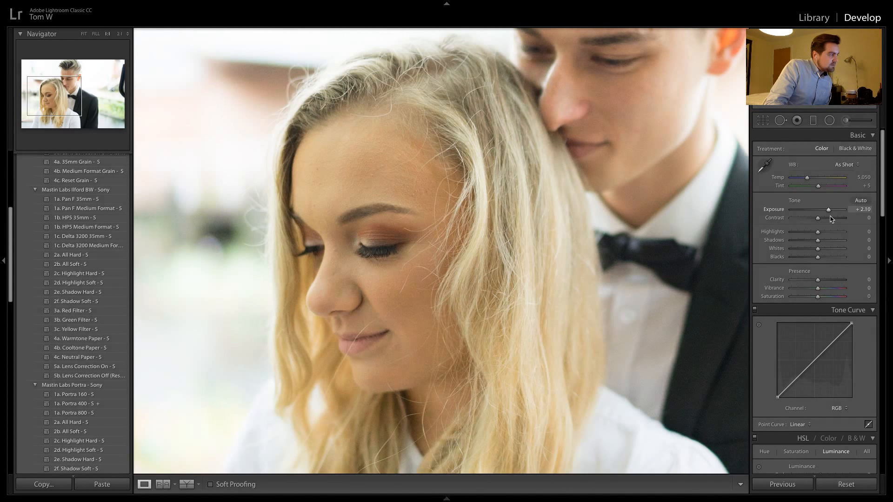
pyautogui.click(538, 186)
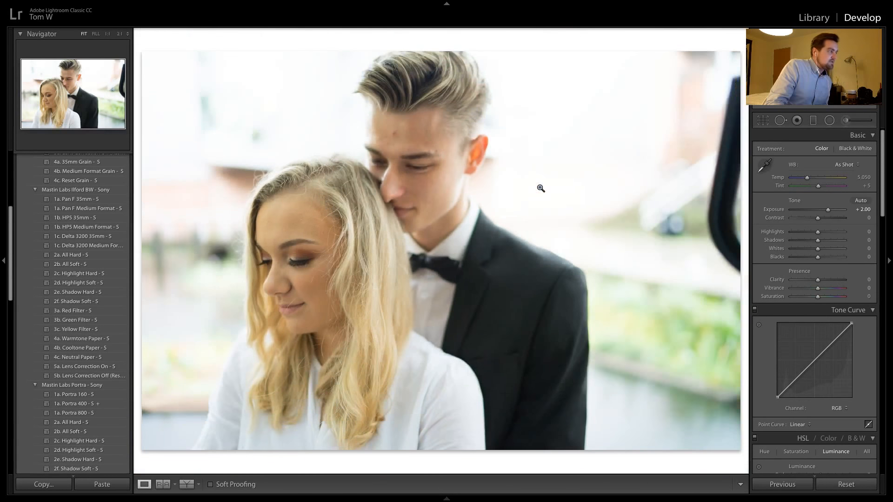
# Apply the Mastin Labs Ilford Delta 3200 Medium Format preset and the 2d. Highlight Soft preset to the portrait
pyautogui.click(106, 246)
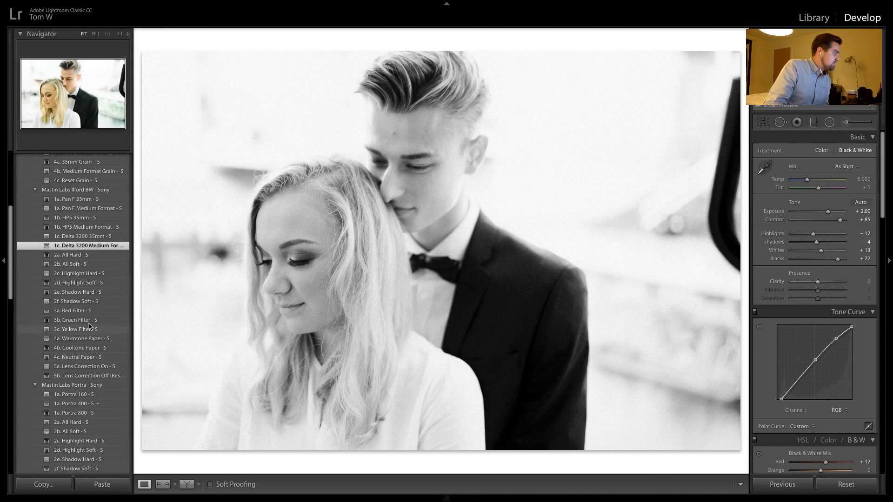
pyautogui.click(99, 284)
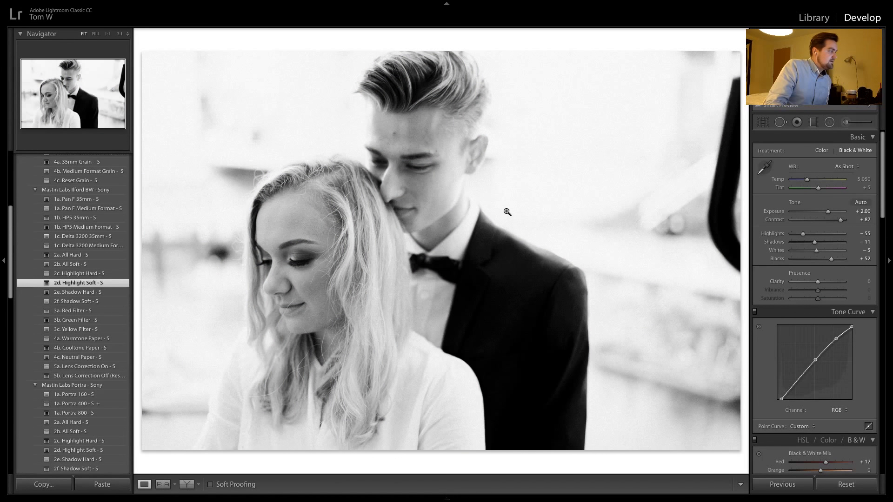
pyautogui.scroll(-10, 837, 380)
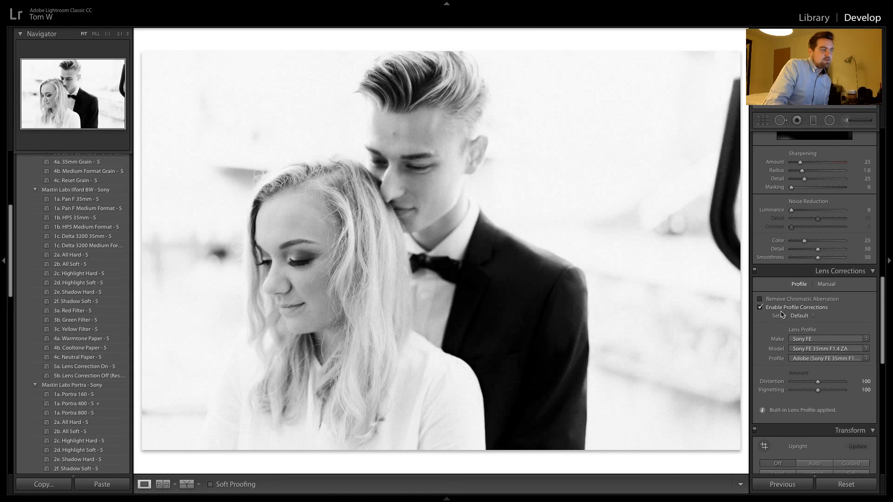
pyautogui.scroll(10, 783, 192)
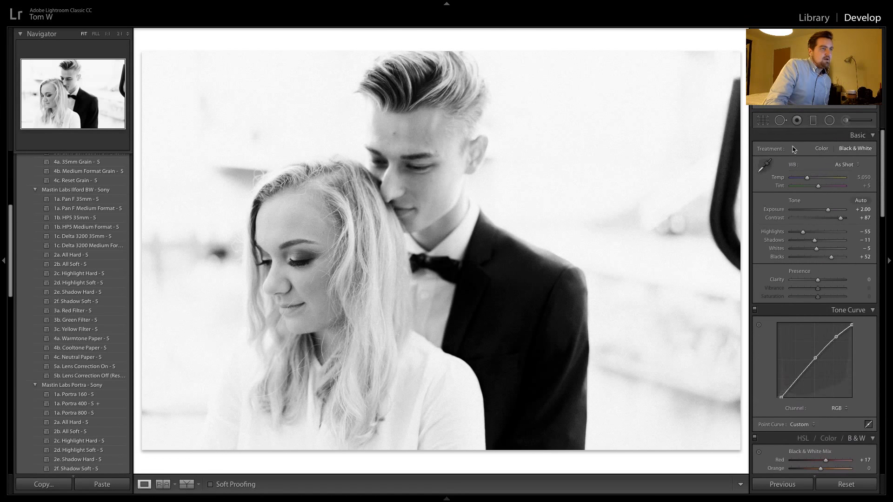
# Add a graduated filter from the upper-right background toward the man, with Highlights −45 and Whites −38
pyautogui.press('m')
pyautogui.moveTo(713, 88); pyautogui.dragTo(428, 194)
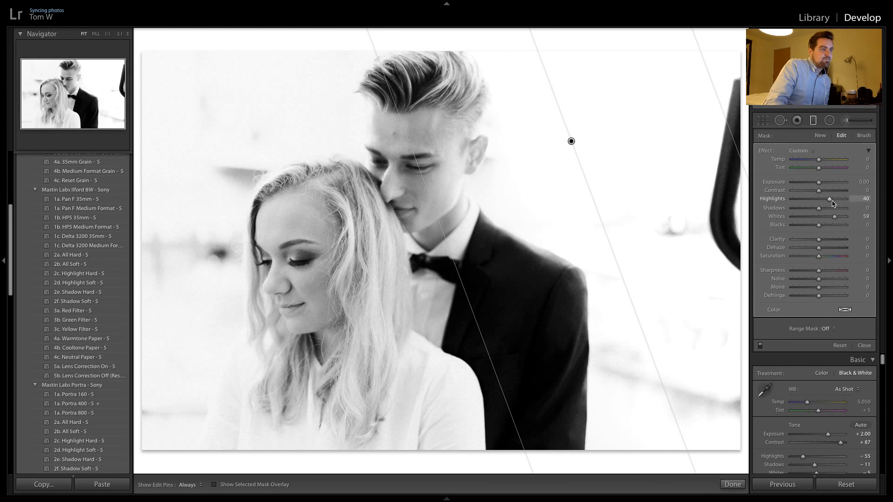
pyautogui.moveTo(829, 200); pyautogui.dragTo(807, 208)
pyautogui.click(808, 217)
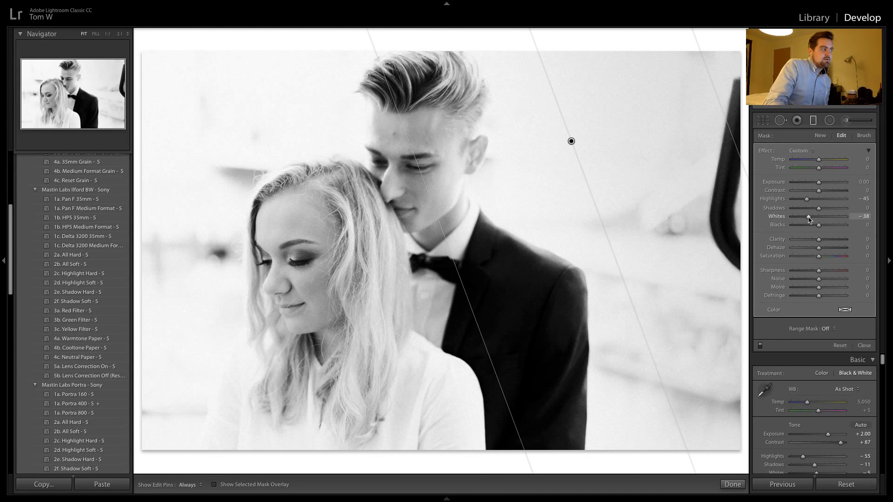
# Add a second graduated filter over the background on the woman's side, deleting the stray extra filter
pyautogui.moveTo(203, 140); pyautogui.dragTo(332, 190)
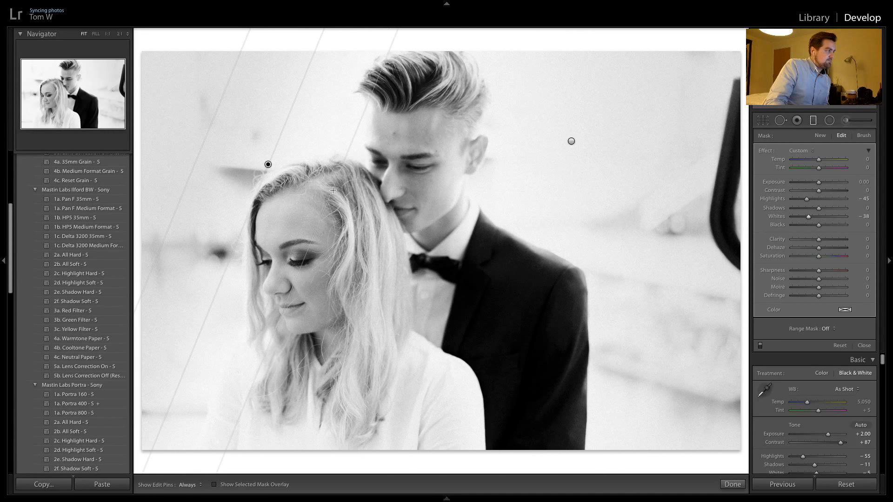
pyautogui.moveTo(196, 149); pyautogui.dragTo(202, 159)
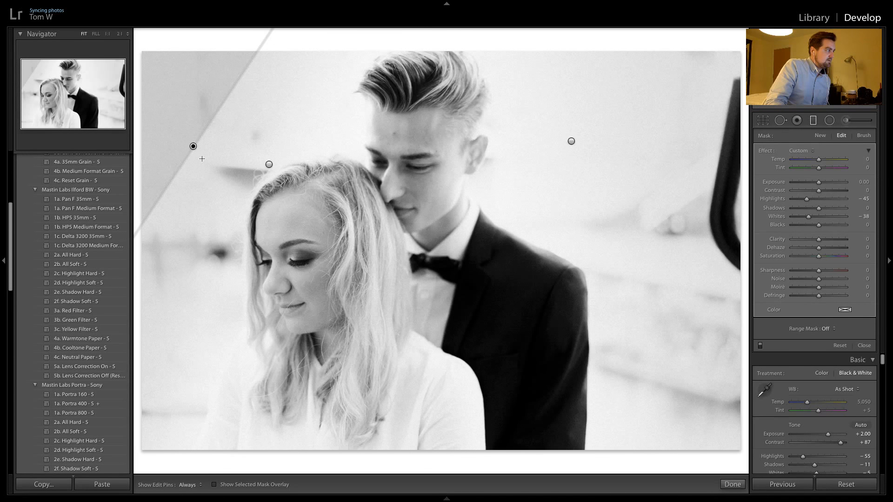
pyautogui.press('Delete')
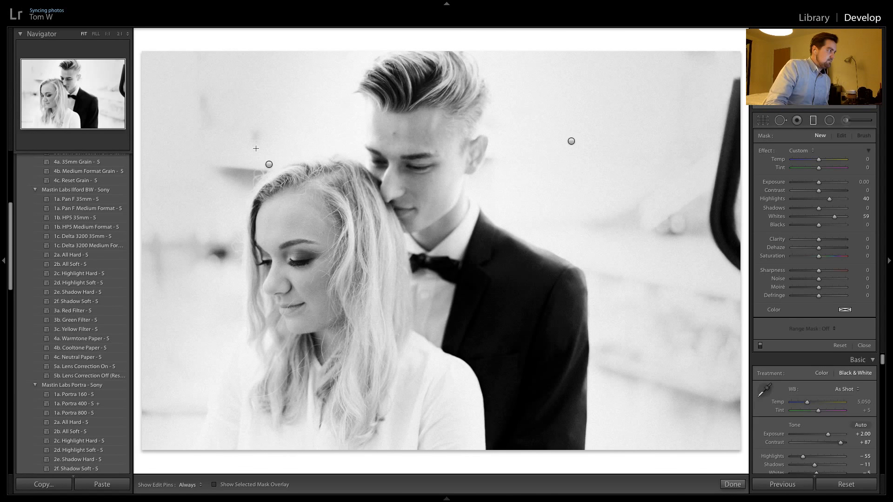
# Reposition and angle the woman's-side graduated filter along her hair and set its Whites to −24
pyautogui.click(268, 165)
pyautogui.moveTo(208, 134); pyautogui.dragTo(240, 215)
pyautogui.moveTo(240, 267); pyautogui.dragTo(231, 244)
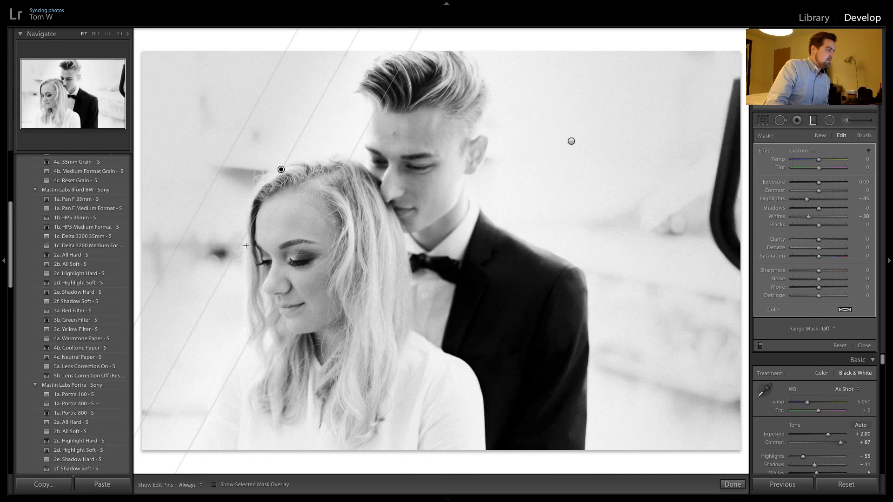
pyautogui.moveTo(291, 257); pyautogui.dragTo(232, 228)
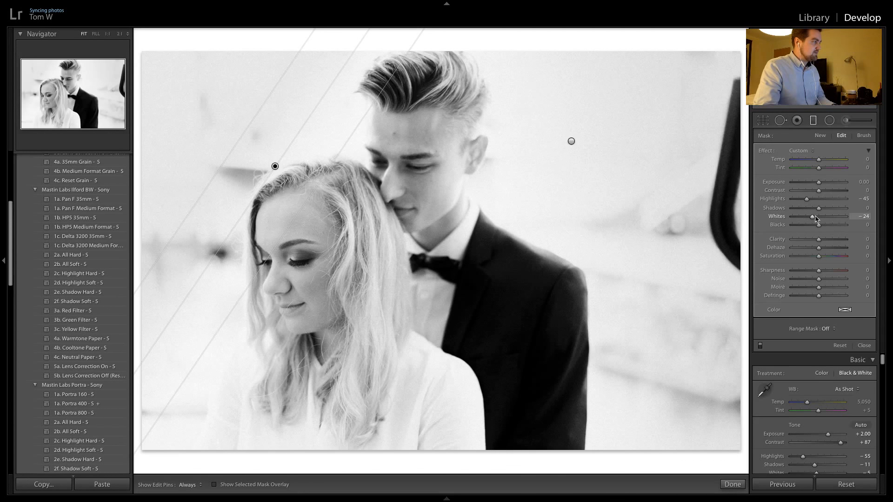
# Set the man's-side graduated filter to Highlights −36 and Whites −39, and compare the portrait before and after
pyautogui.click(503, 163)
pyautogui.click(571, 141)
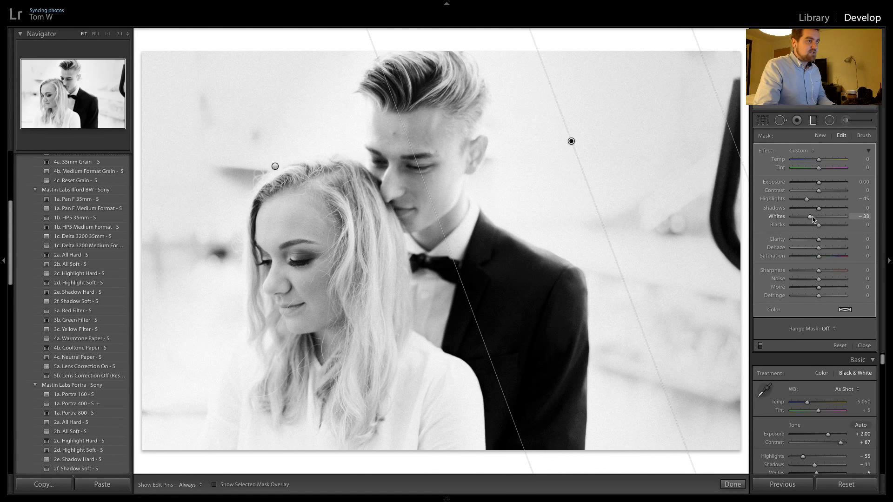
pyautogui.moveTo(813, 220); pyautogui.dragTo(811, 223)
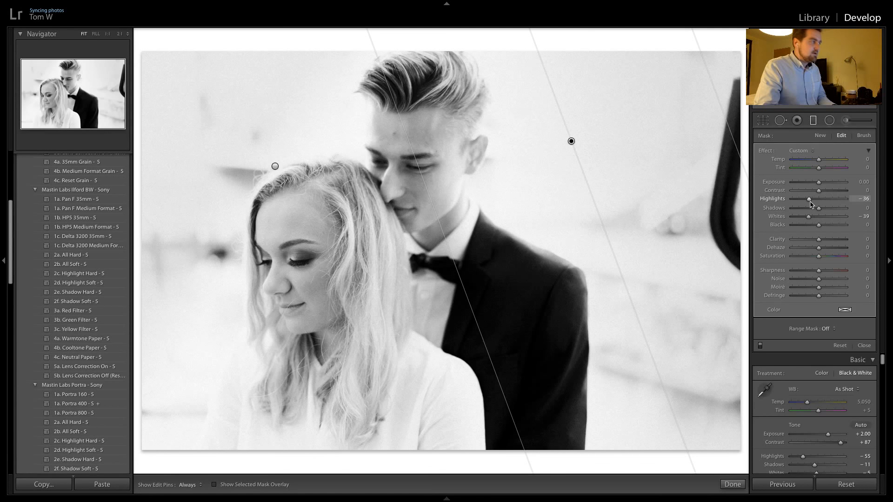
pyautogui.press('Return')
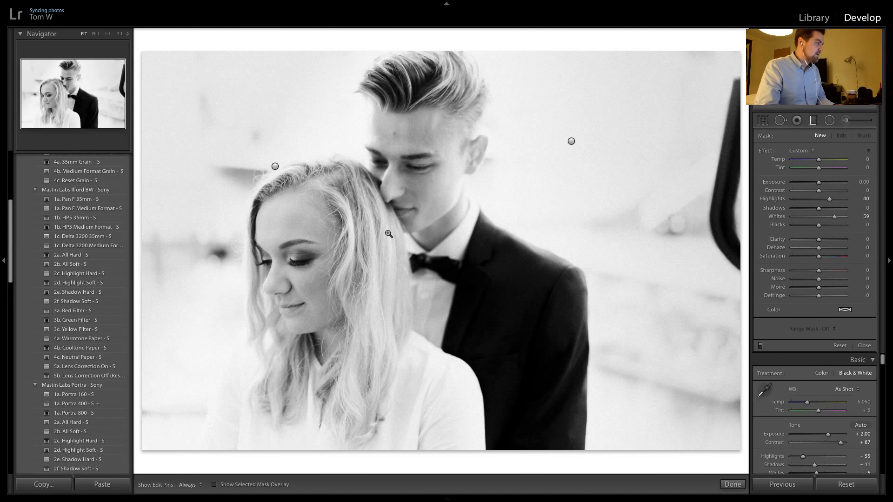
pyautogui.press('\\')
pyautogui.press('\\')
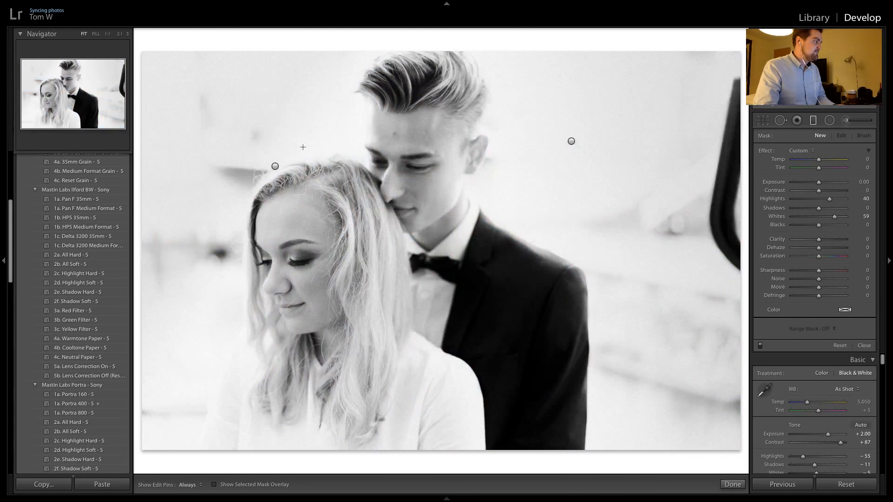
# Apply the previous photo's settings to the next portrait and move the woman's-side graduated filter closer to her hair
pyautogui.press('Right')
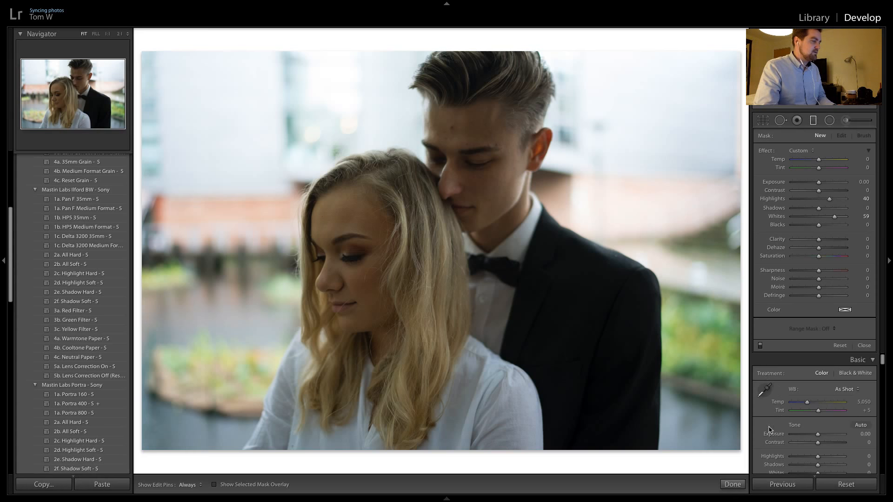
pyautogui.click(780, 485)
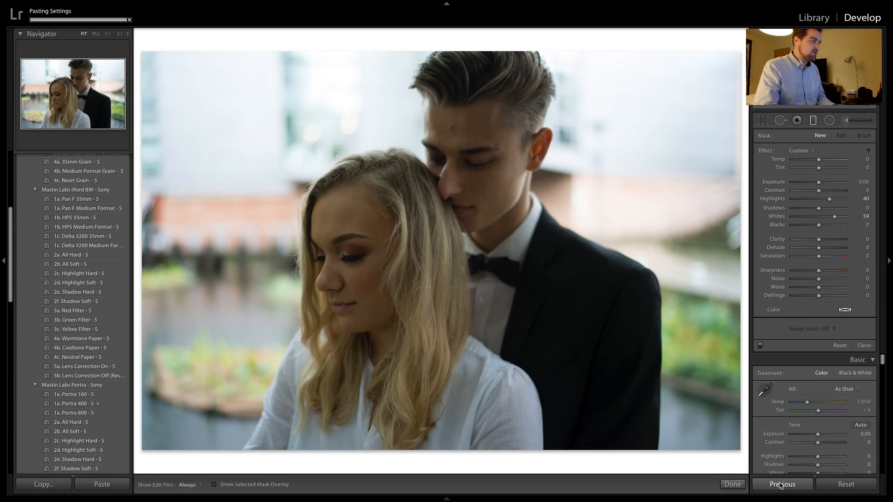
pyautogui.click(276, 166)
pyautogui.moveTo(275, 164); pyautogui.dragTo(293, 174)
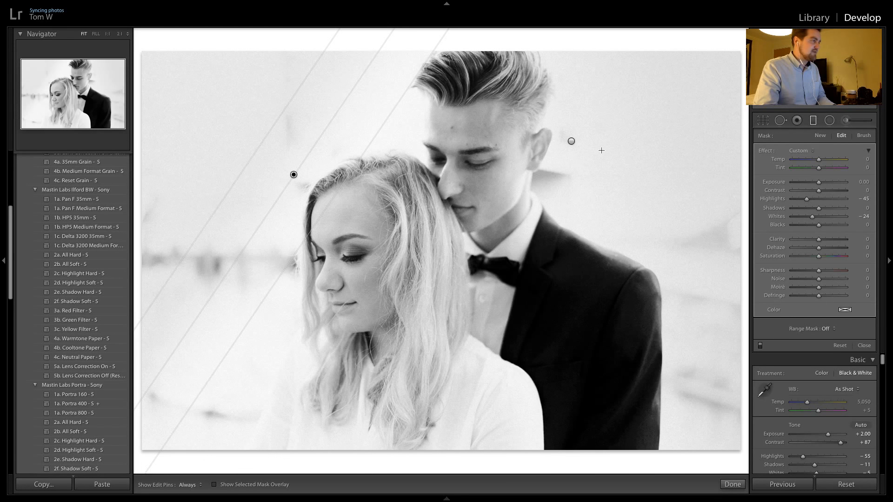
# Rotate the man's-side graduated filter to a steeper angle along his head and shoulder
pyautogui.click(571, 142)
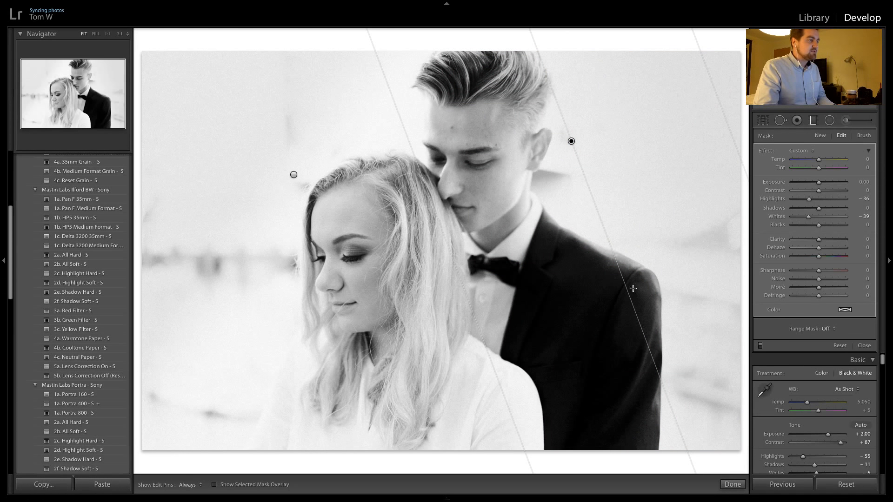
pyautogui.moveTo(623, 293); pyautogui.dragTo(555, 238)
pyautogui.click(555, 240)
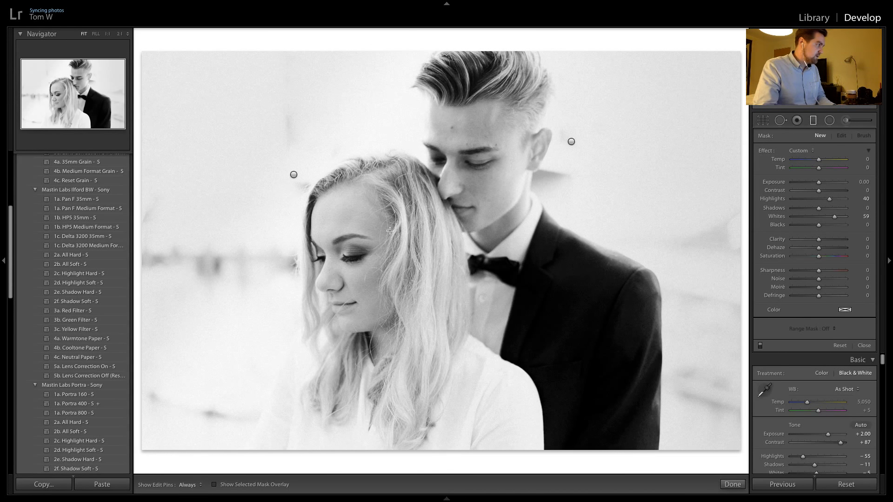
# Apply the previous photo's settings to the next, smiling portrait and shift both graduated filters to fit the couple's new position
pyautogui.press('Right')
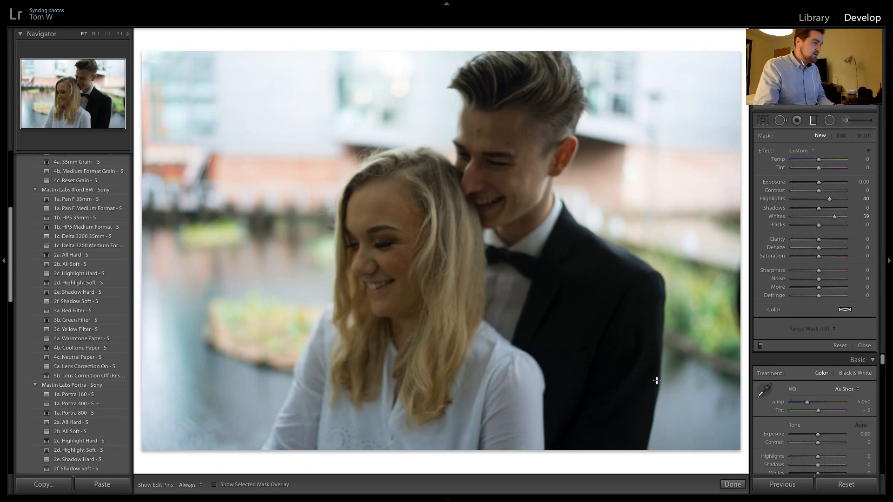
pyautogui.click(768, 486)
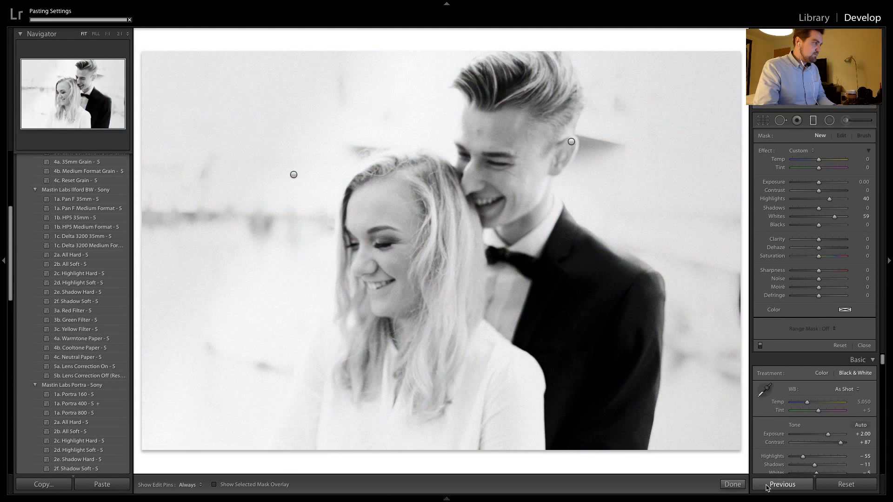
pyautogui.click(571, 143)
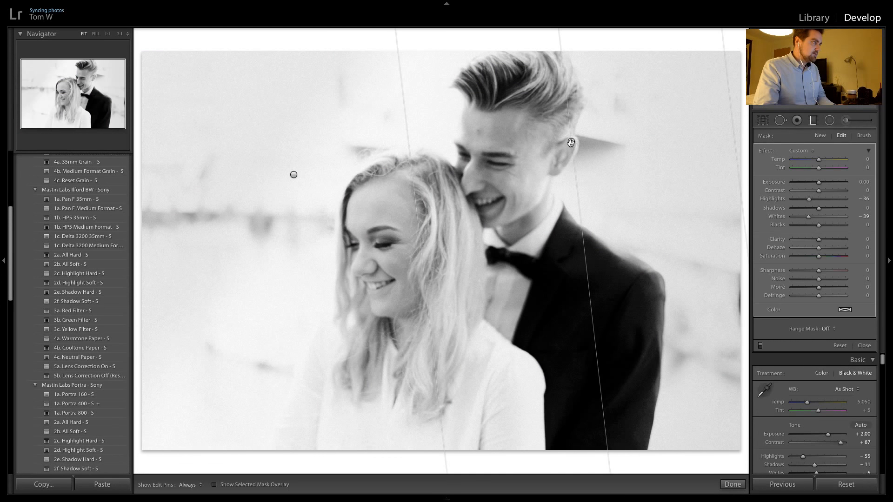
pyautogui.moveTo(589, 148); pyautogui.dragTo(620, 195)
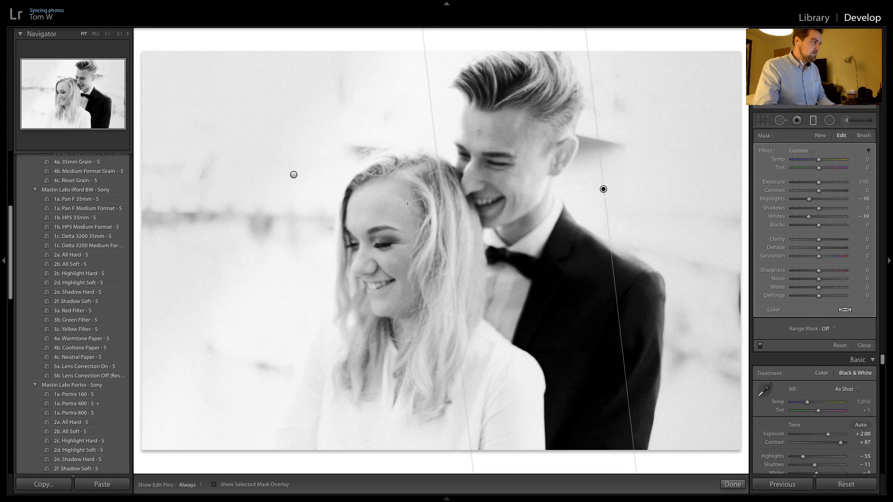
pyautogui.click(294, 175)
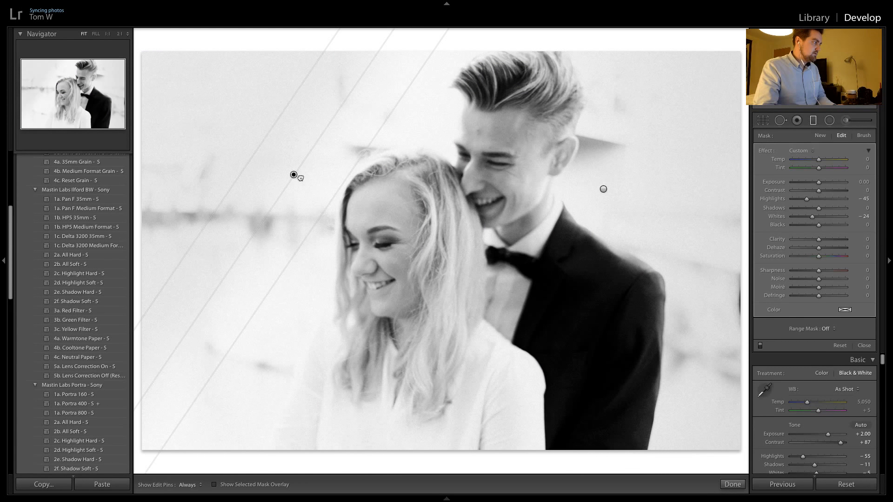
pyautogui.moveTo(300, 177); pyautogui.dragTo(315, 192)
pyautogui.click(315, 191)
# Close the graduated filter and apply the previous photo's settings to the following portrait of the laughing couple
pyautogui.press('Right')
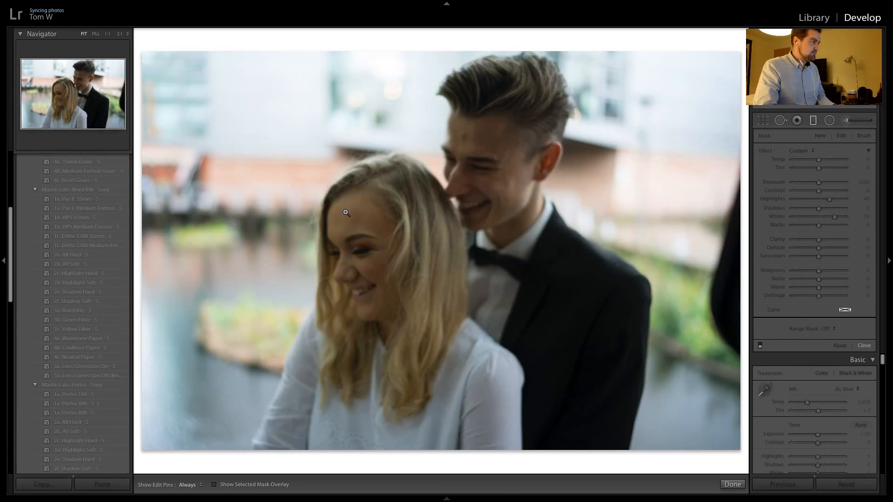
pyautogui.click(723, 487)
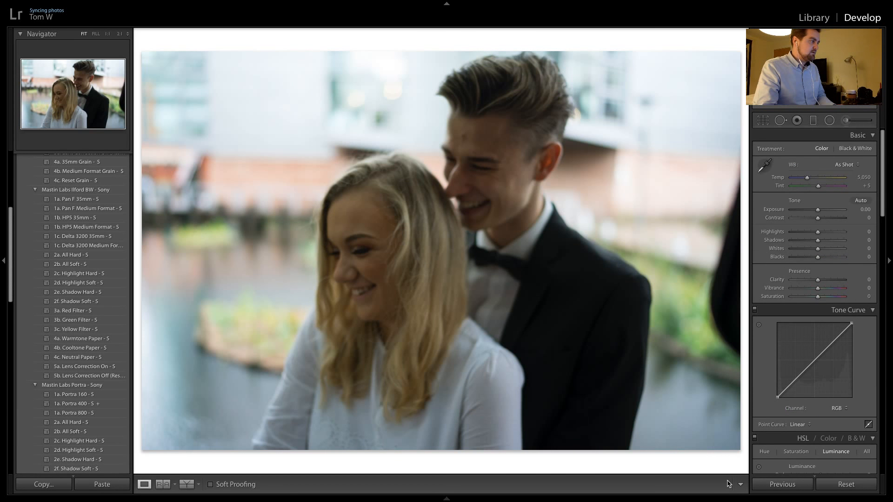
pyautogui.click(769, 485)
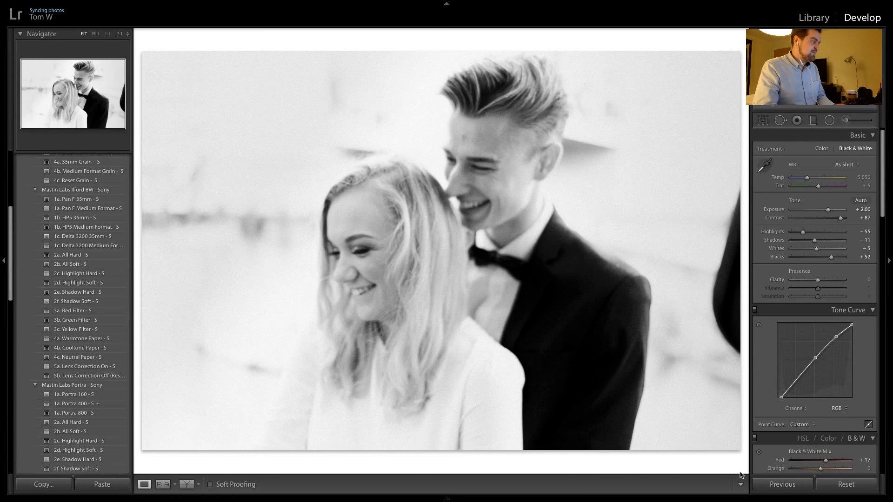
pyautogui.press('Right')
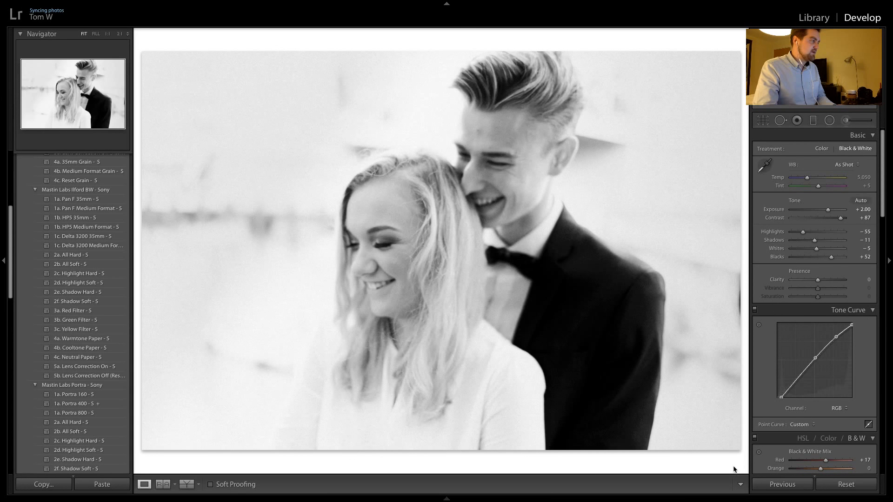
# Compare the neighbouring black-and-white couple portraits and examine the small couple under the tree in the tower photo up close
pyautogui.press('Right')
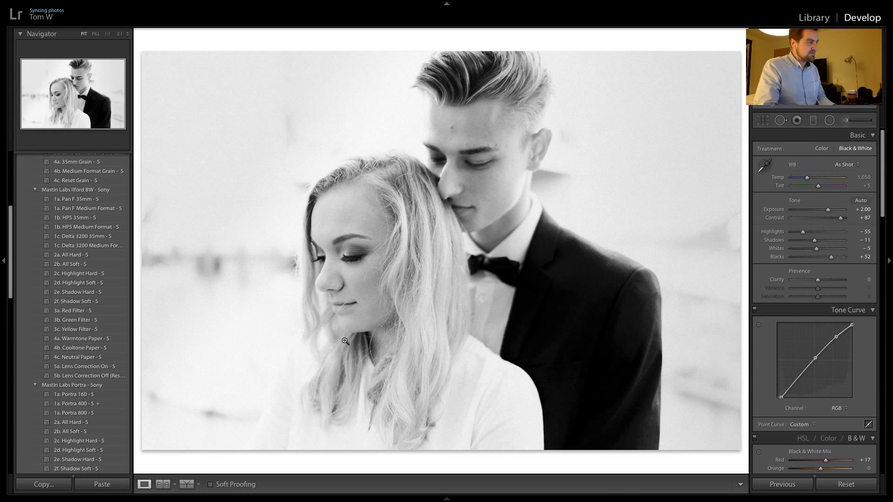
pyautogui.press('Right')
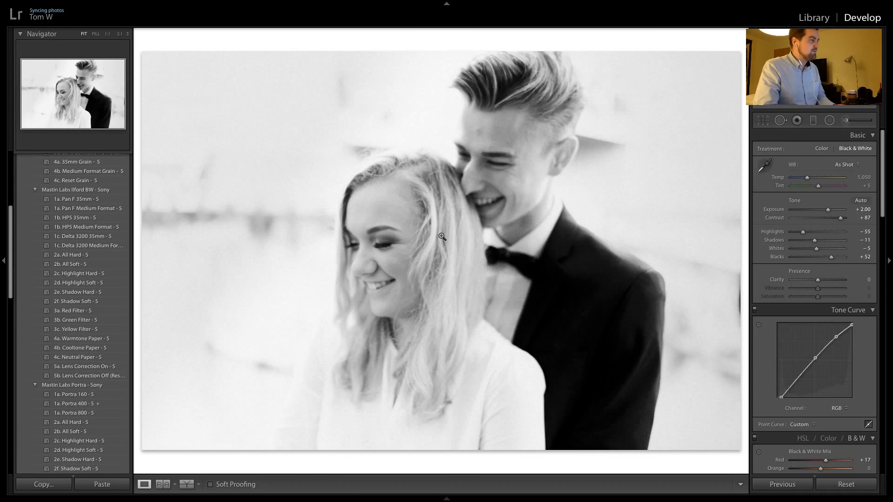
pyautogui.press('Right')
pyautogui.press('Right')
pyautogui.press('Right')
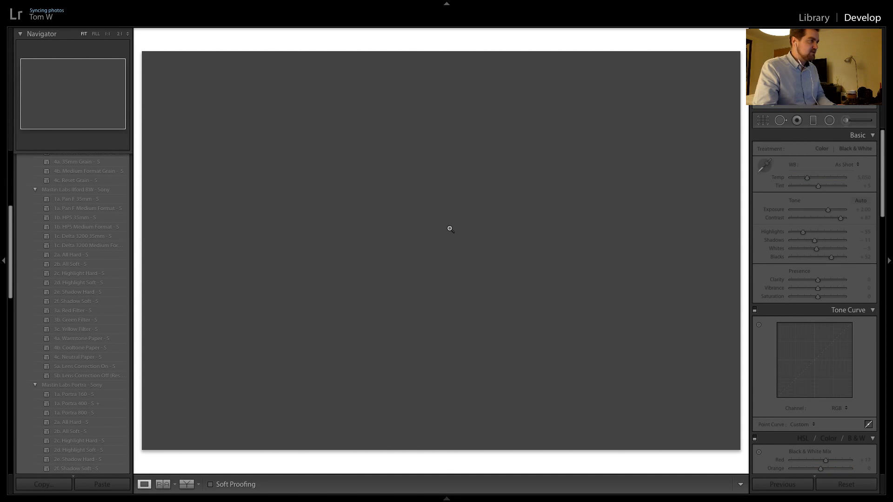
pyautogui.press('Right')
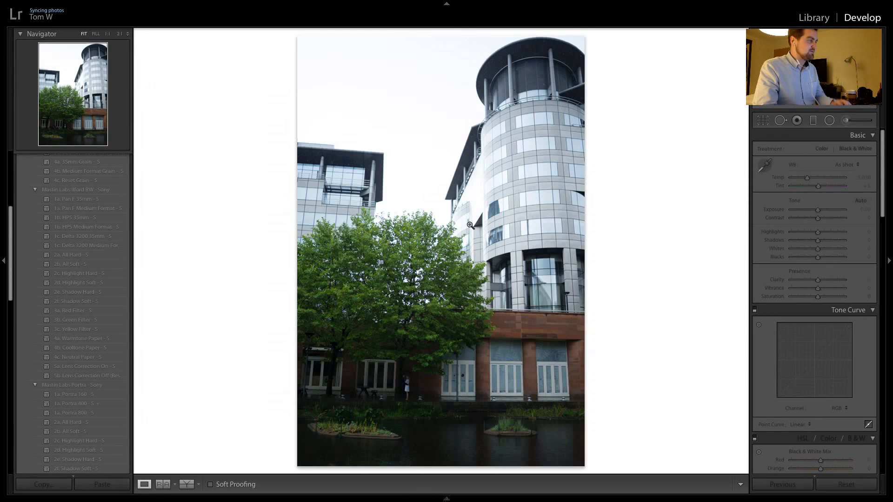
pyautogui.click(403, 391)
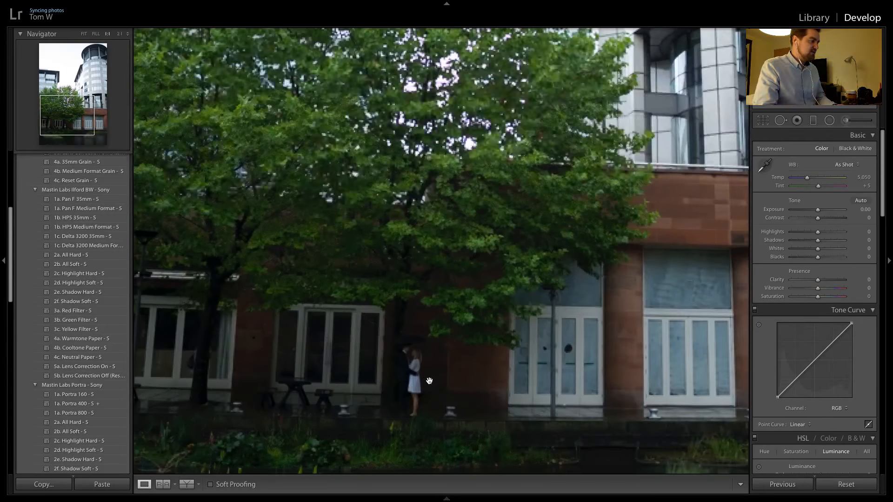
pyautogui.moveTo(430, 381); pyautogui.dragTo(474, 296)
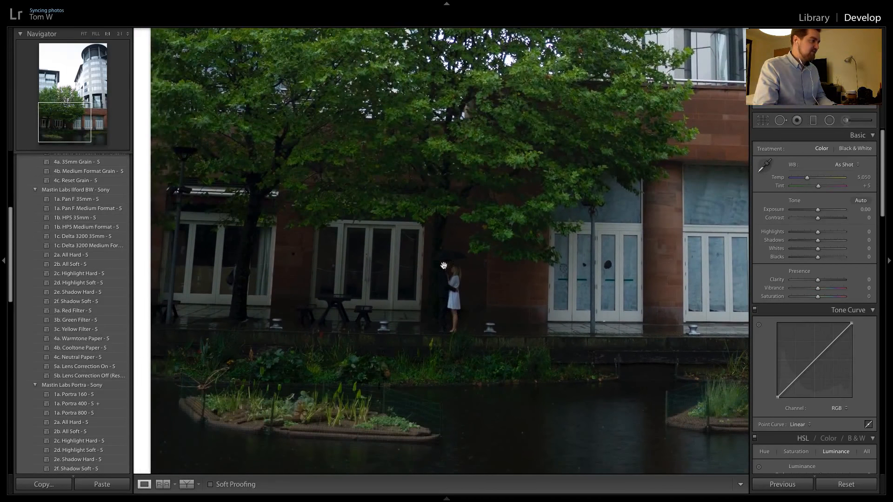
pyautogui.click(475, 274)
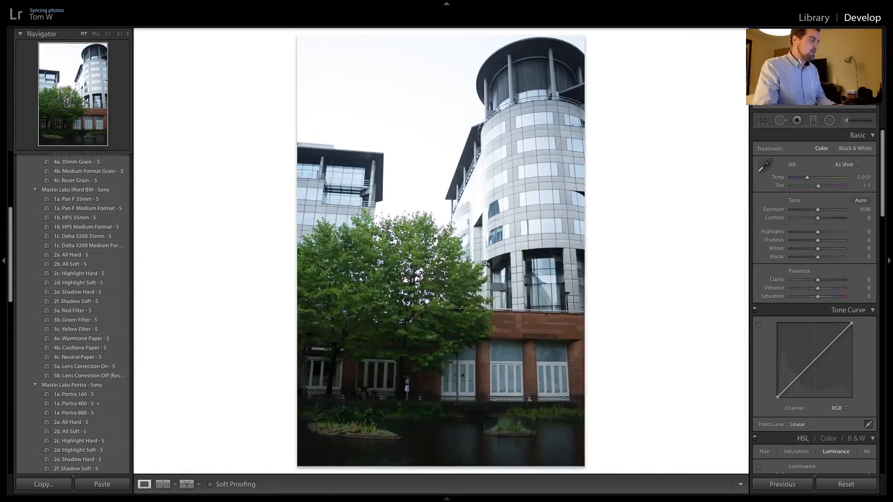
# Browse the photo library, viewing the staircase and brick archway shots full size, for the next photos to edit
pyautogui.click(821, 18)
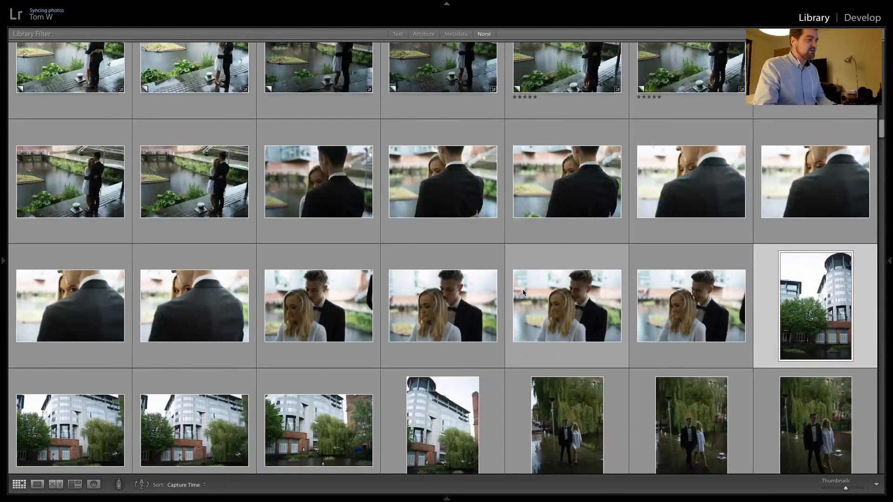
pyautogui.scroll(-8, 523, 289)
pyautogui.scroll(3, 510, 309)
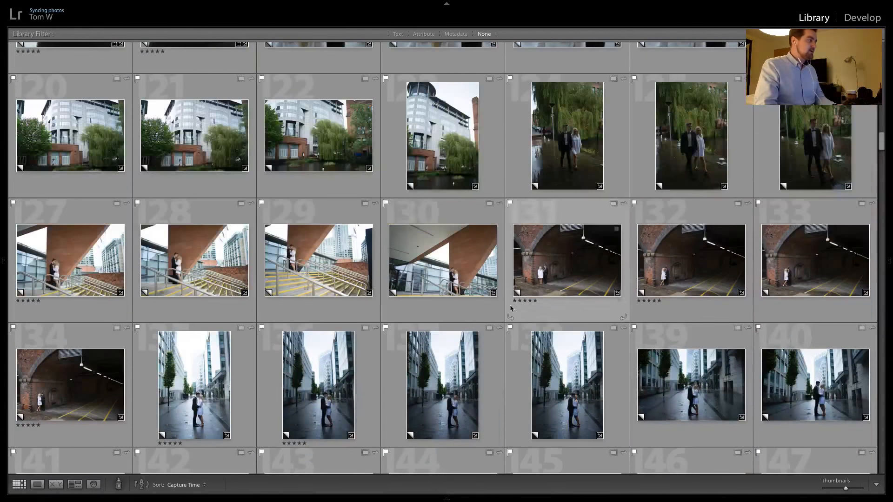
pyautogui.doubleClick(188, 254)
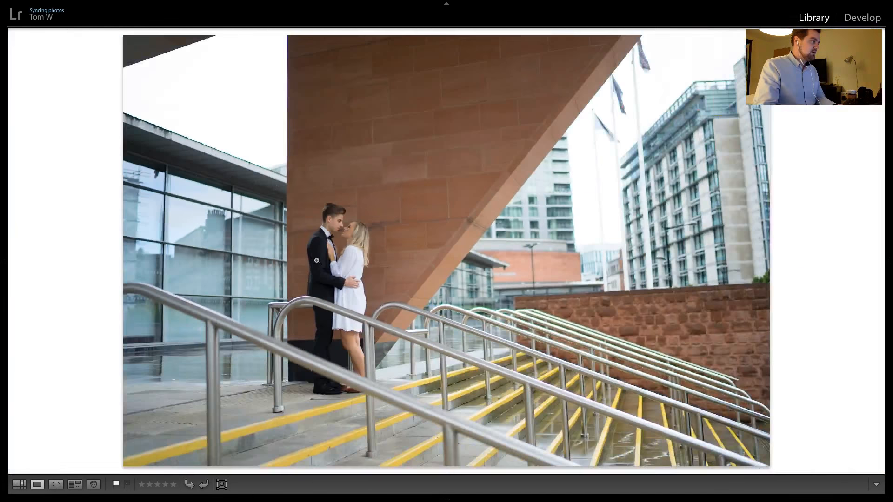
pyautogui.doubleClick(316, 261)
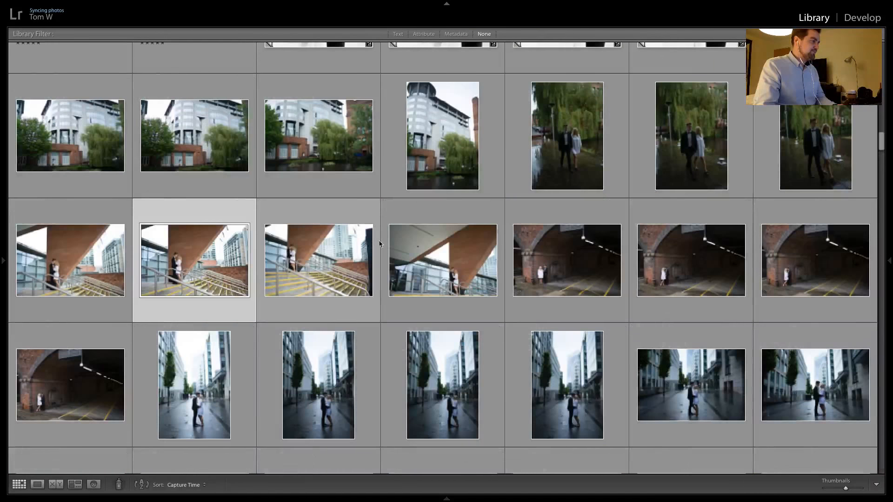
pyautogui.doubleClick(558, 258)
pyautogui.press('Right')
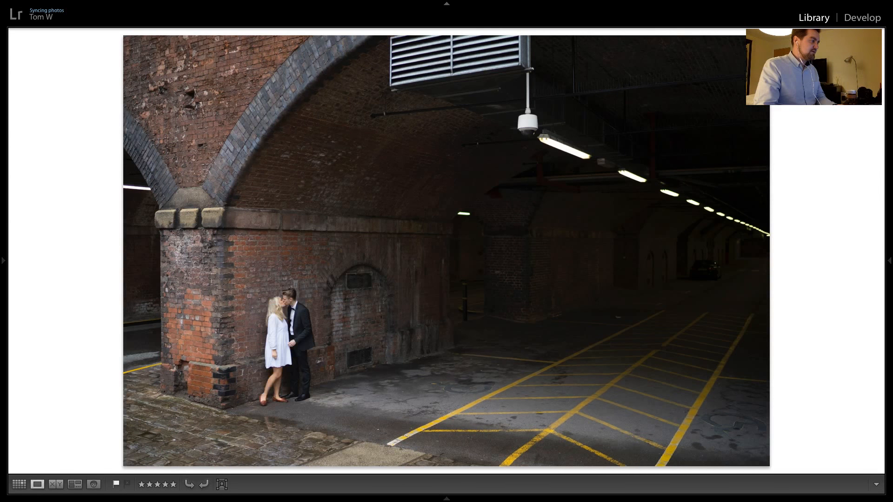
pyautogui.press('g')
pyautogui.scroll(-5, 475, 308)
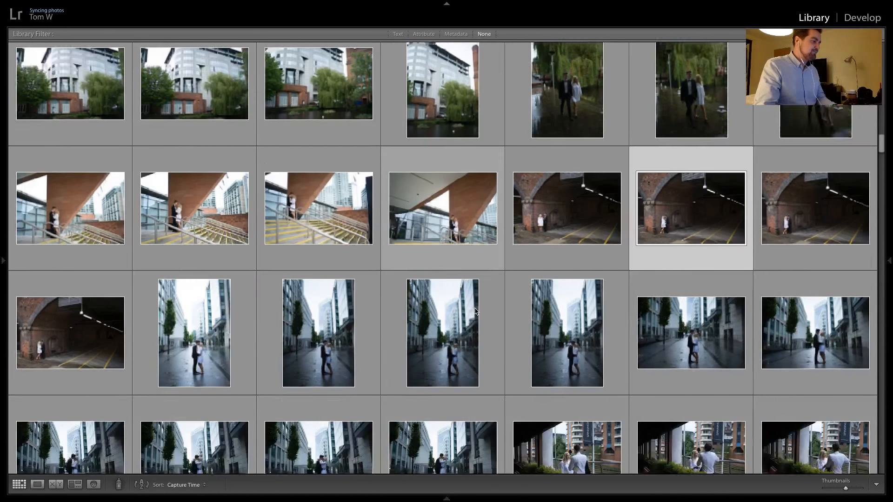
pyautogui.scroll(-2, 475, 308)
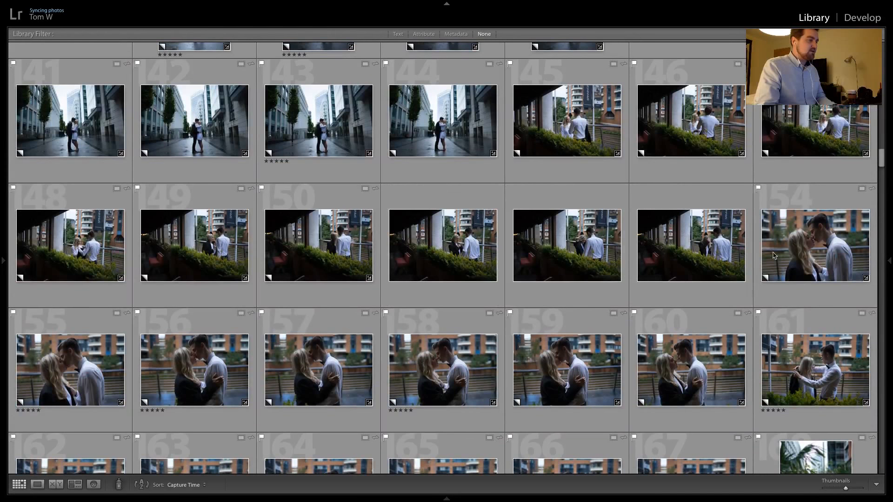
pyautogui.scroll(-2, 680, 283)
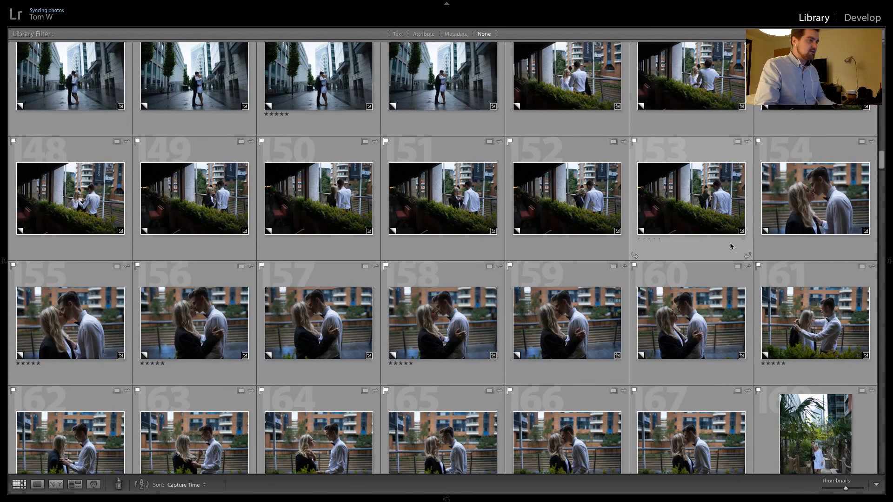
# Open the close-up of the couple by the railing for developing and apply the Ilford Delta 3200 Medium Format preset
pyautogui.doubleClick(776, 184)
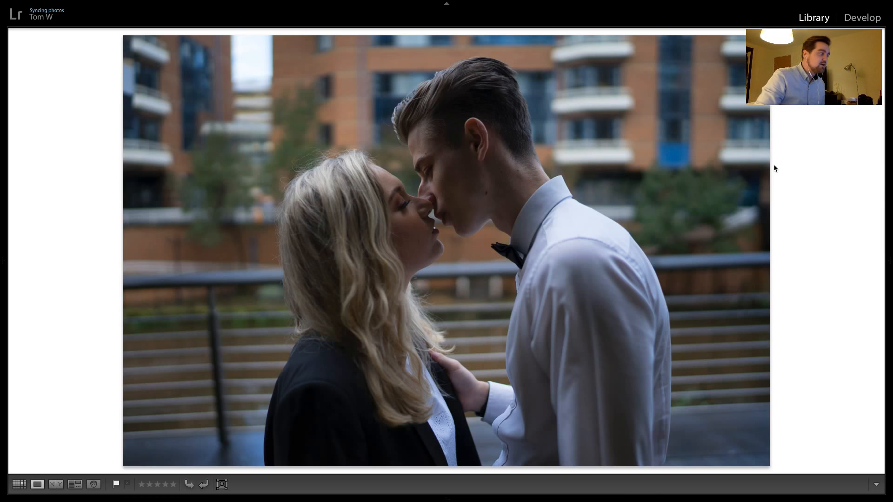
pyautogui.click(856, 19)
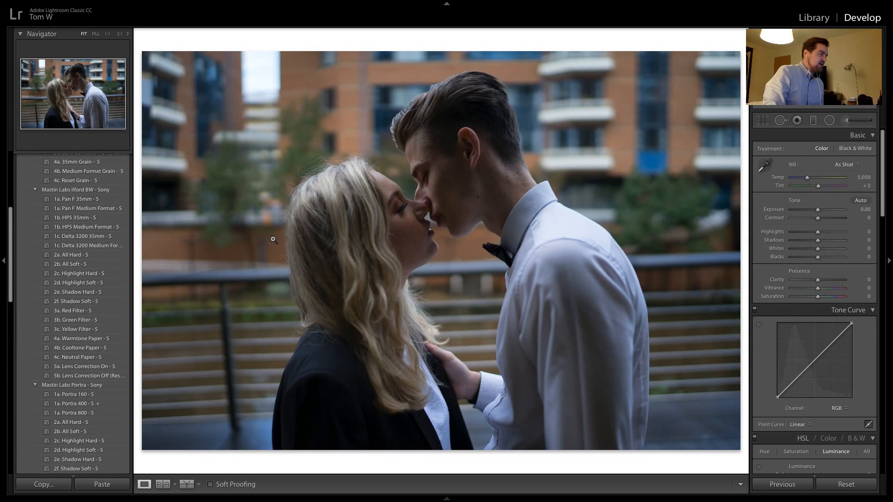
pyautogui.click(98, 248)
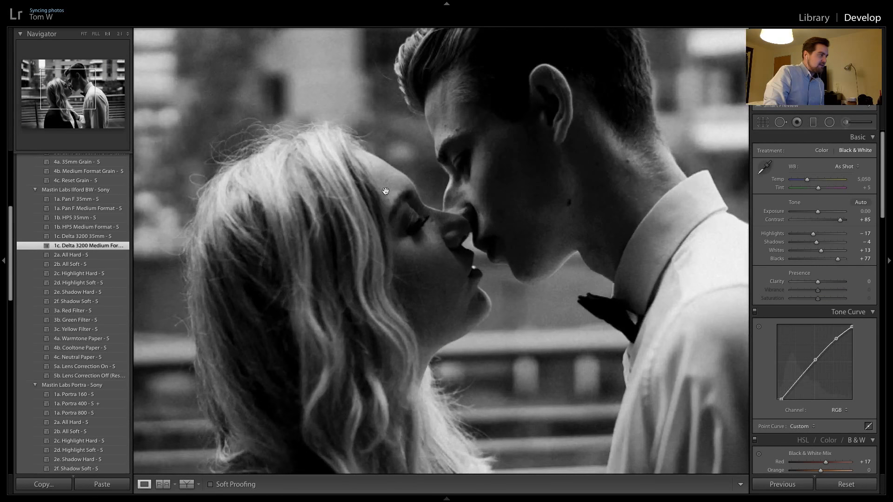
pyautogui.click(381, 191)
pyautogui.click(401, 252)
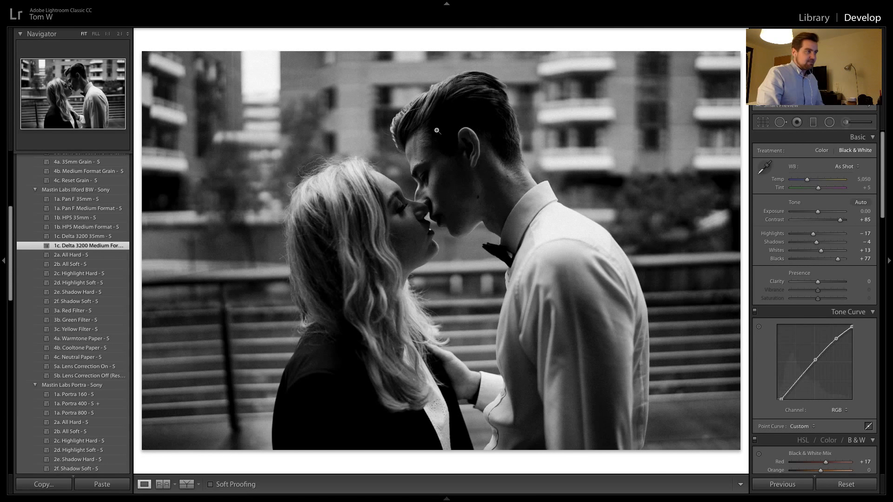
# Apply the previous photo's settings to the following kissing portrait and to the embrace portrait after it
pyautogui.press('Right')
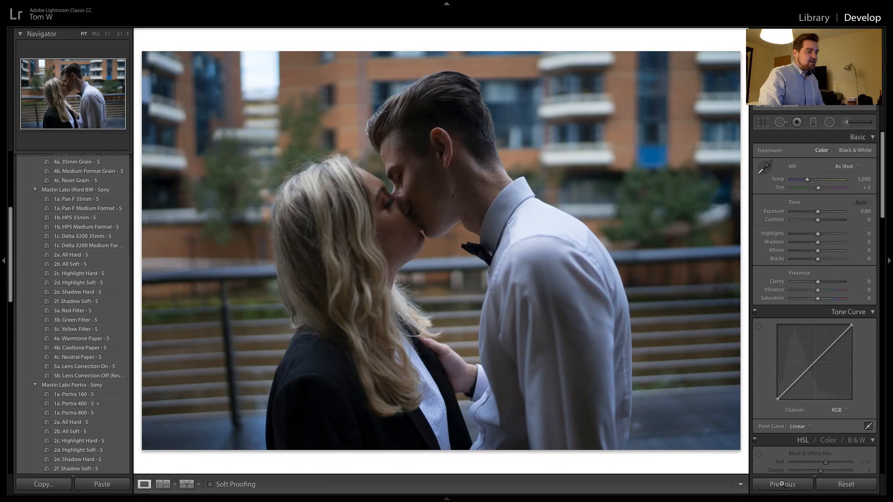
pyautogui.click(782, 484)
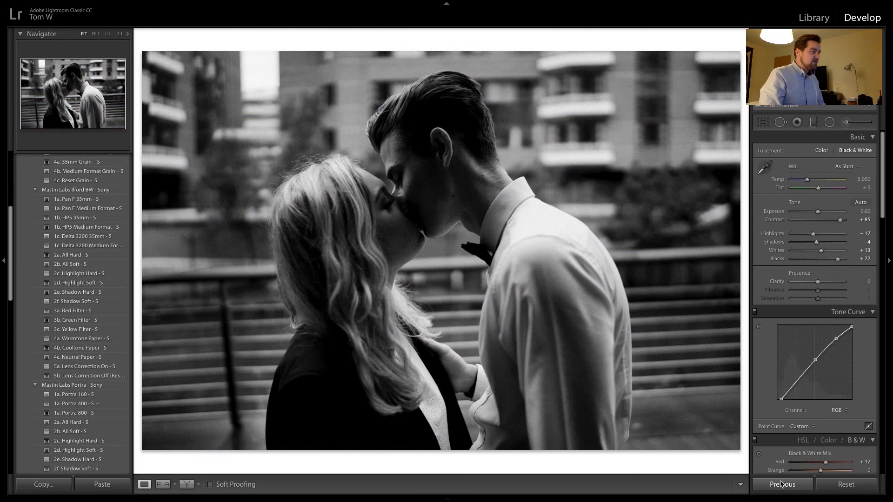
pyautogui.press('Right')
pyautogui.click(782, 484)
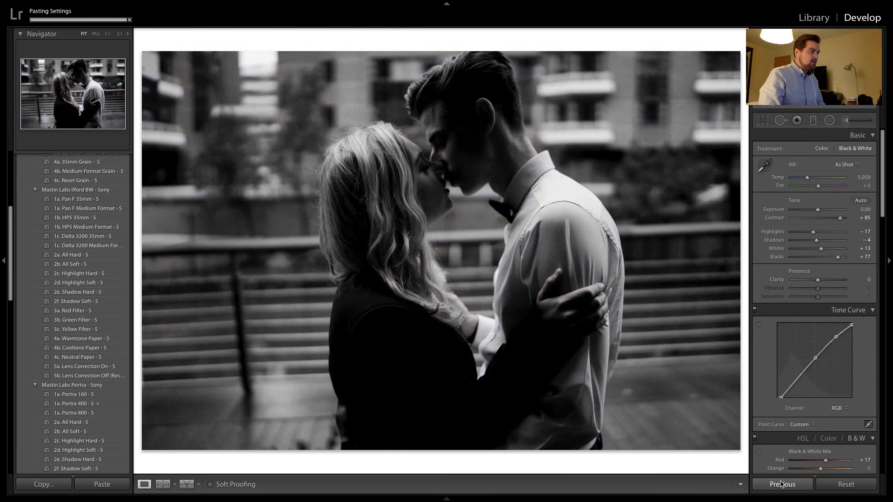
# Examine the woman's hand on the man's arm and the couple's faces up close in the embrace portrait
pyautogui.click(579, 293)
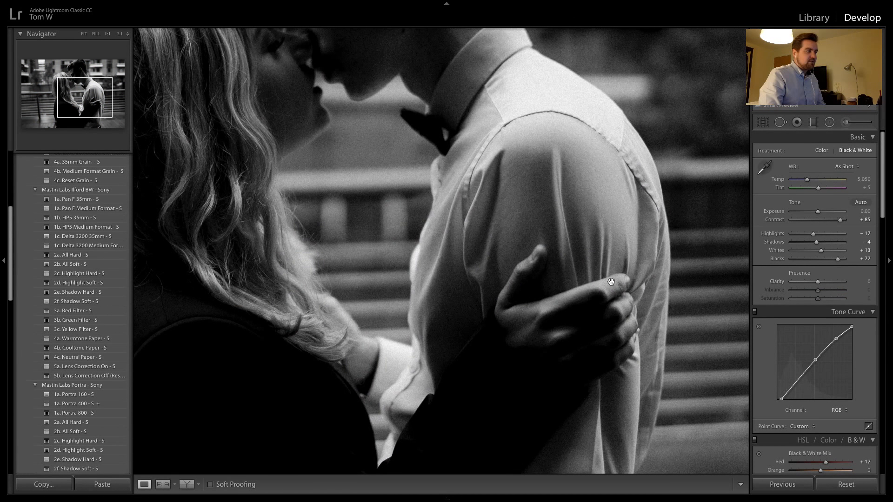
pyautogui.click(507, 295)
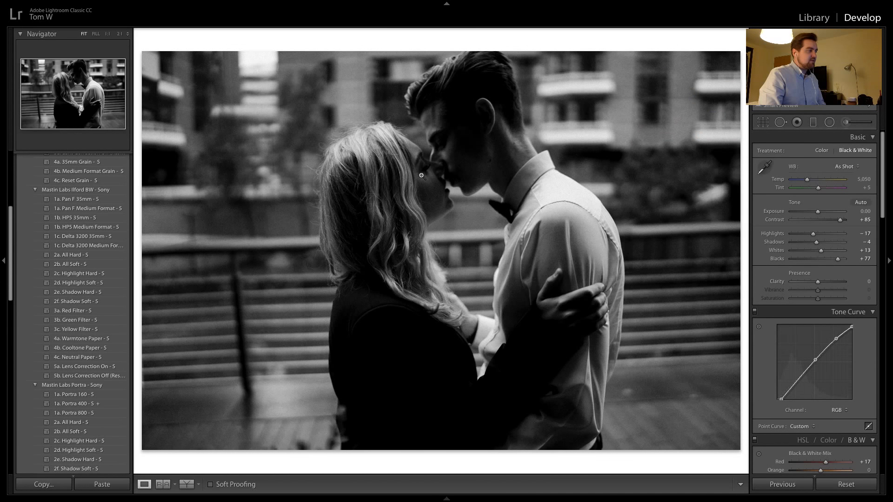
pyautogui.click(569, 305)
pyautogui.click(460, 287)
pyautogui.click(352, 189)
pyautogui.moveTo(352, 189); pyautogui.dragTo(647, 189)
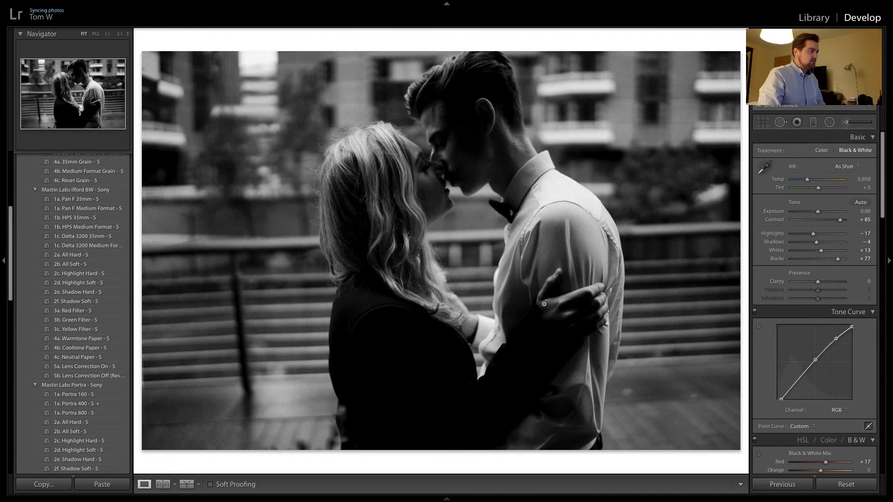
# Apply the previous photo's settings to the next kissing portrait and compare it with the embrace portrait before it
pyautogui.hotkey('ctrl', 'shift', 'r')
pyautogui.click(773, 484)
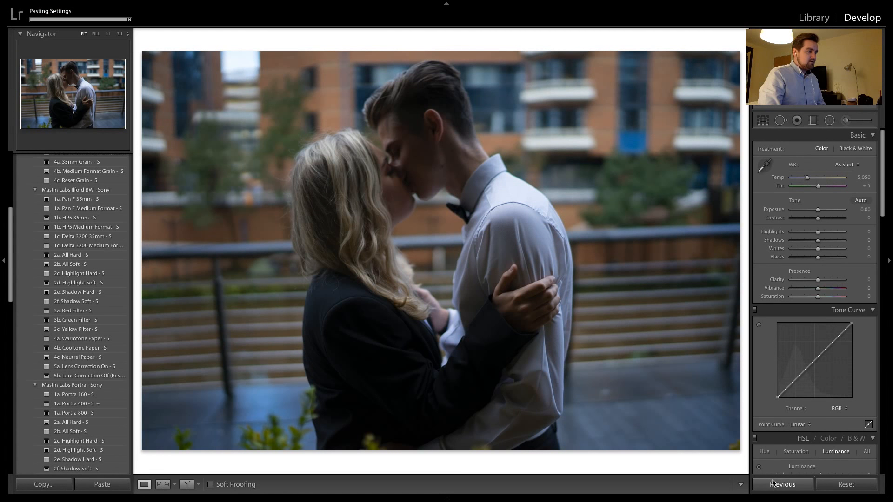
pyautogui.click(541, 279)
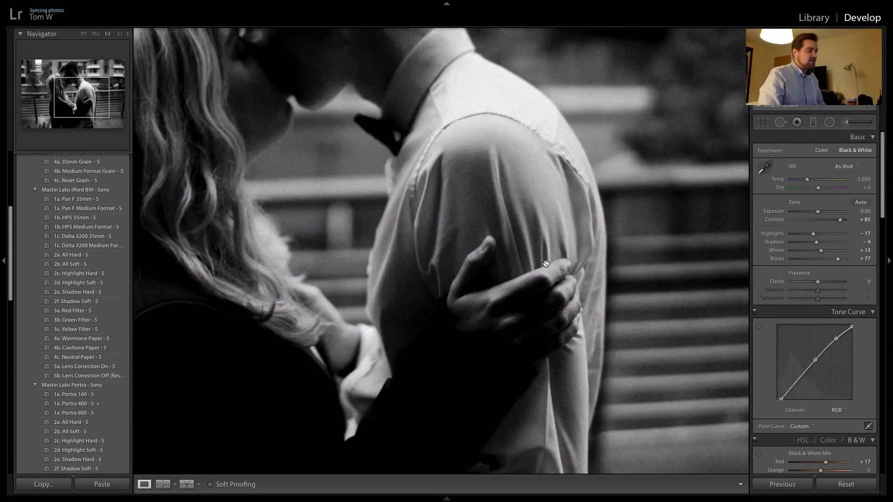
pyautogui.click(546, 268)
pyautogui.press('Right')
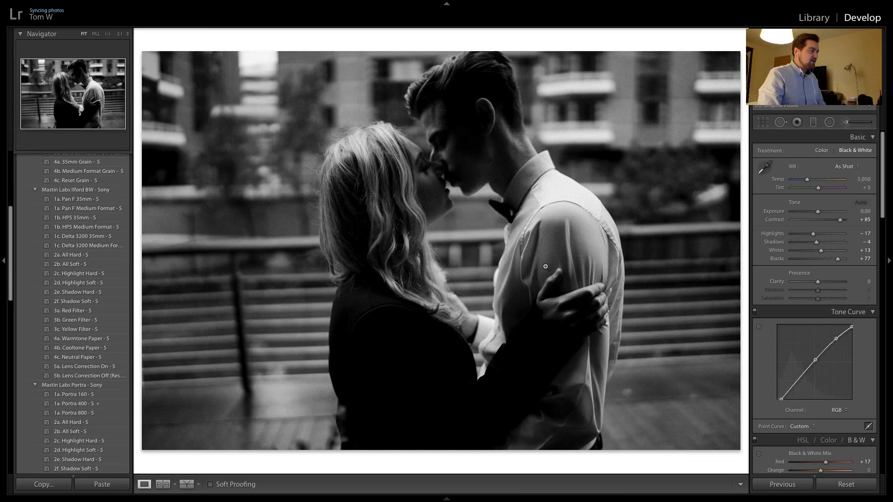
pyautogui.press('Right')
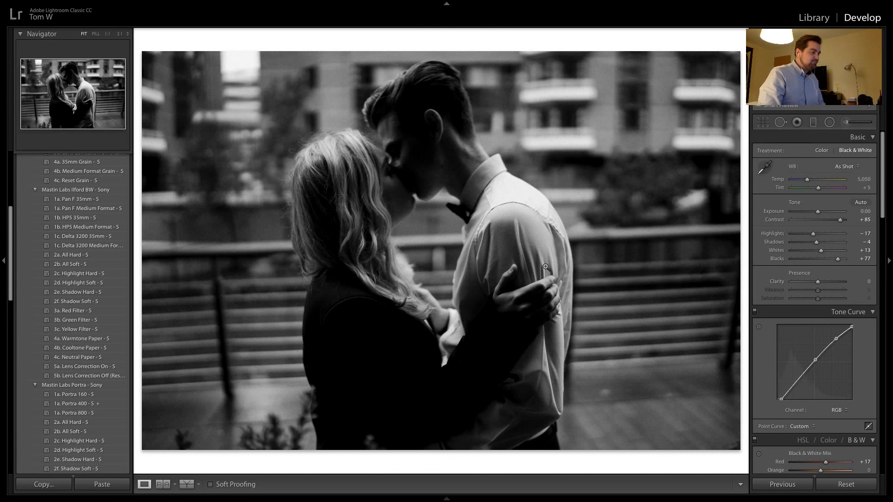
# Apply the previous photo's settings to the next two embrace portraits and check the faces in the second one up close
pyautogui.press('Right')
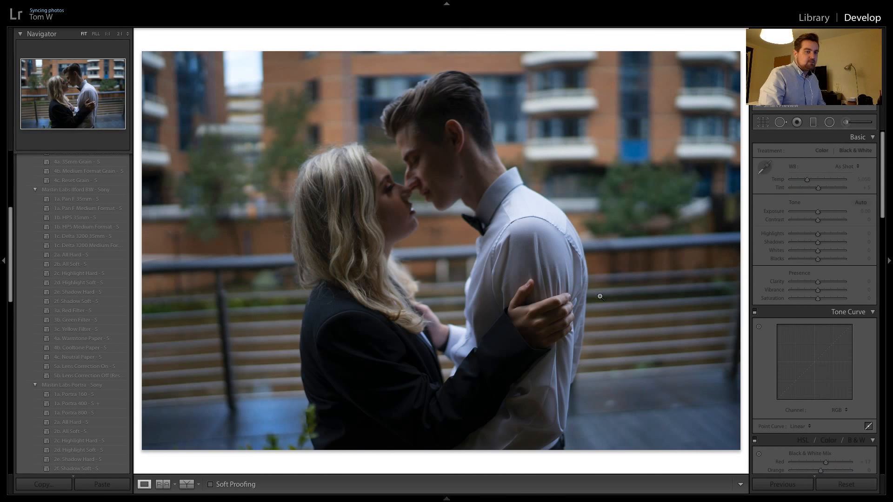
pyautogui.click(774, 484)
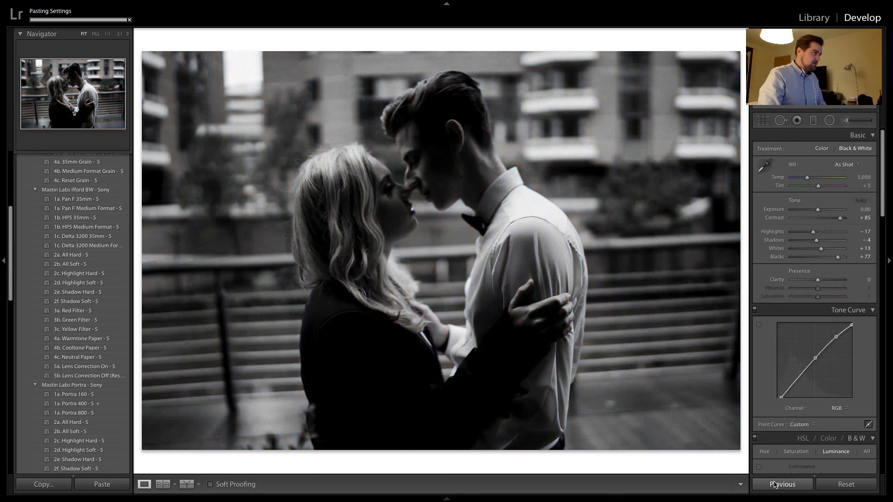
pyautogui.press('Right')
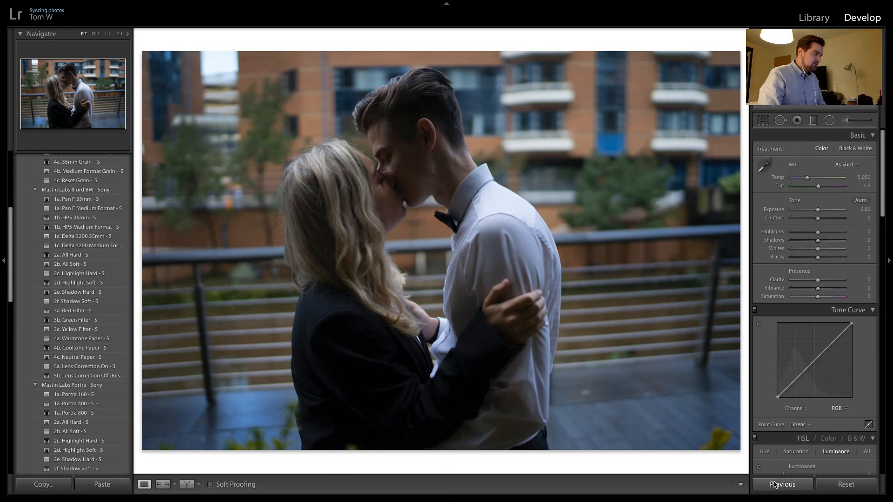
pyautogui.click(775, 484)
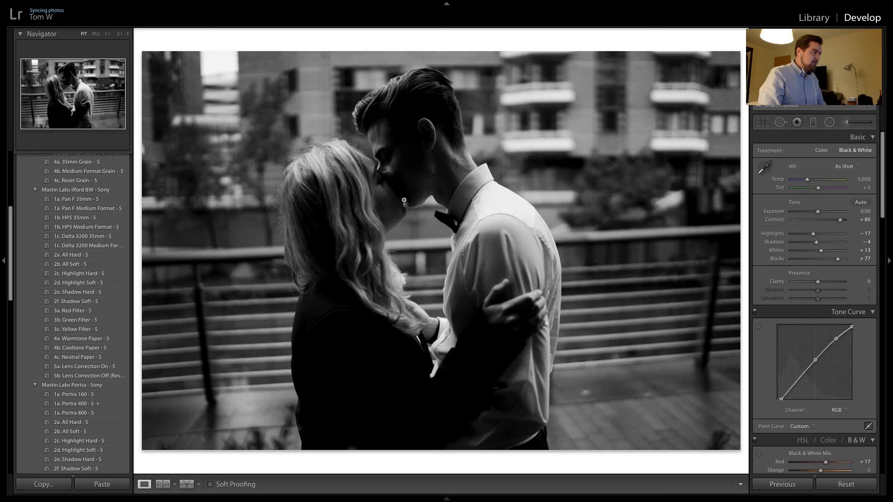
pyautogui.click(385, 180)
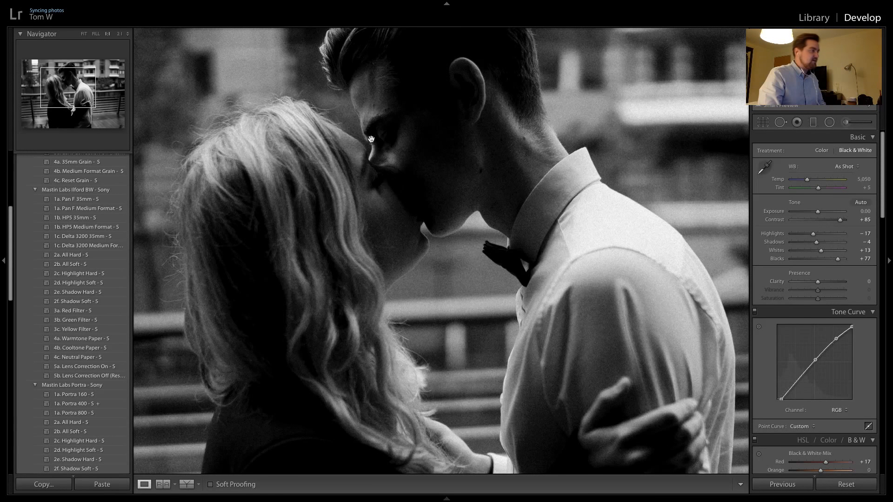
pyautogui.click(396, 171)
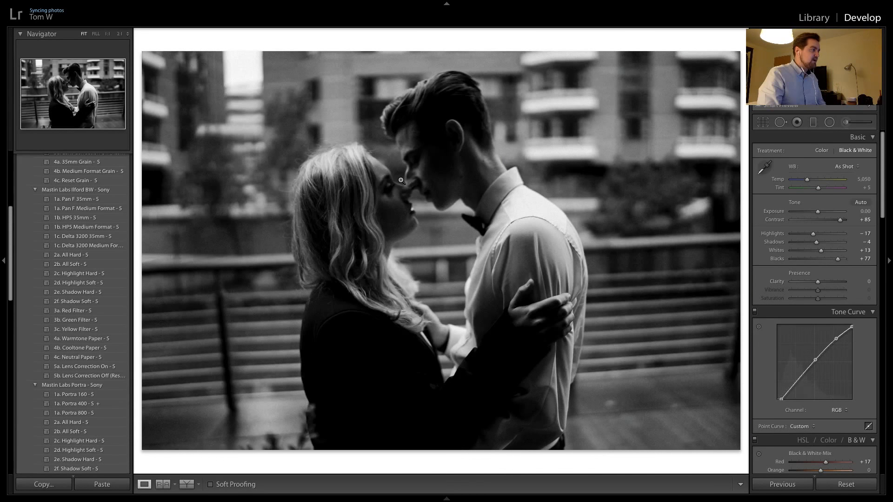
# Apply the previous photo's black-and-white settings to the next unedited colour embrace portrait by the railing
pyautogui.press('Right')
pyautogui.press('Right')
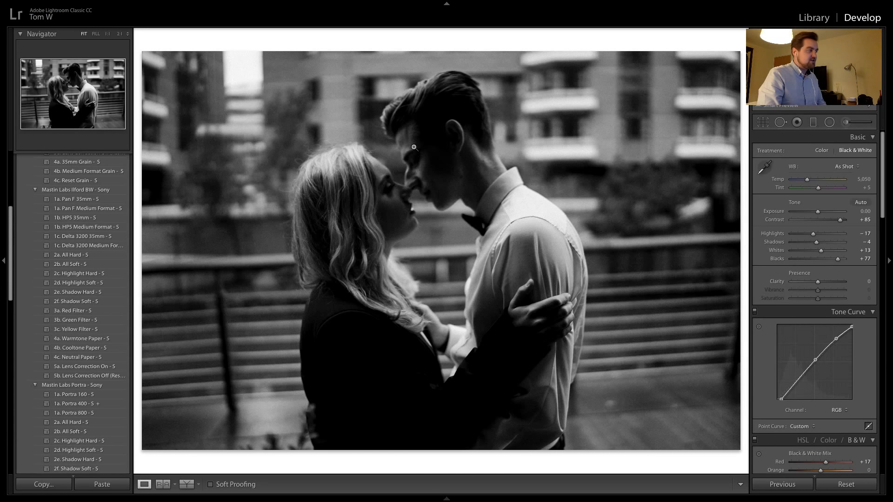
pyautogui.press('Right')
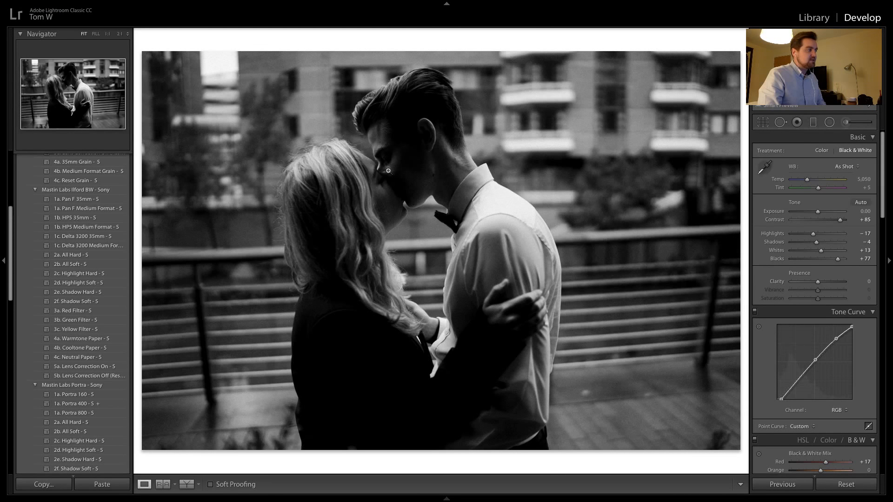
pyautogui.press('Right')
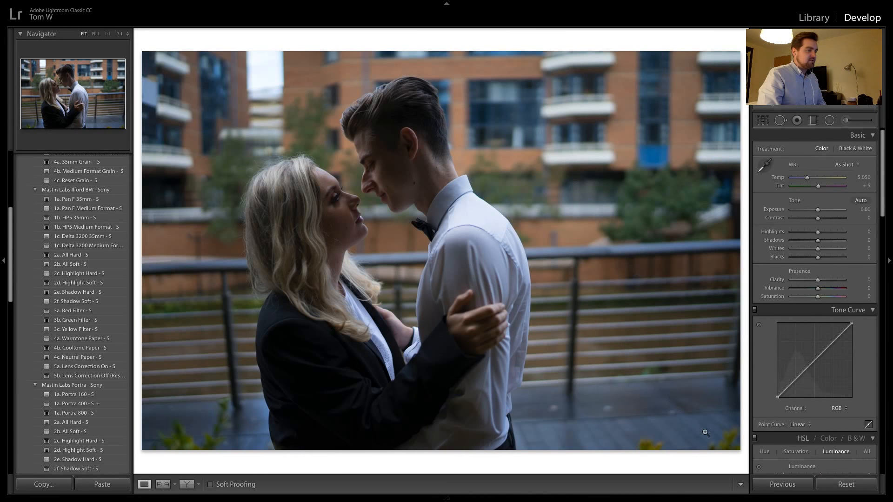
pyautogui.click(783, 484)
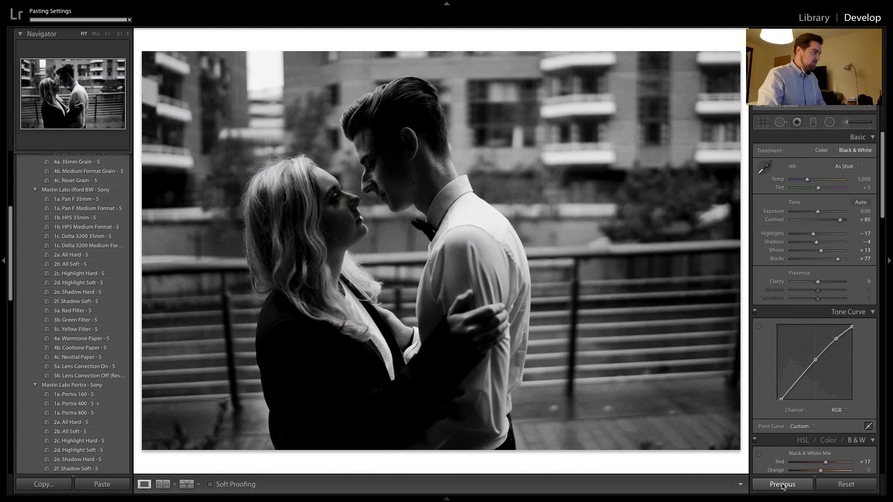
# Apply the previous photo's settings to the portrait with the man's arms around the woman's shoulders and check the faces up close
pyautogui.press('Right')
pyautogui.click(783, 484)
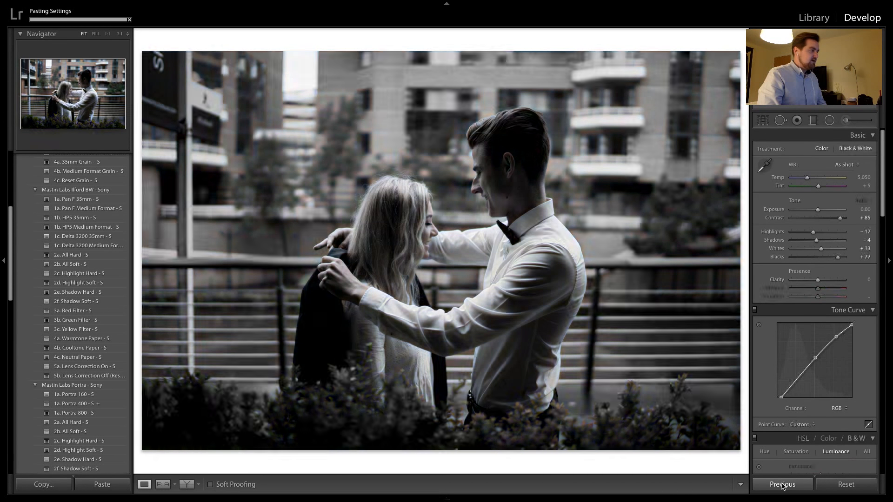
pyautogui.click(425, 210)
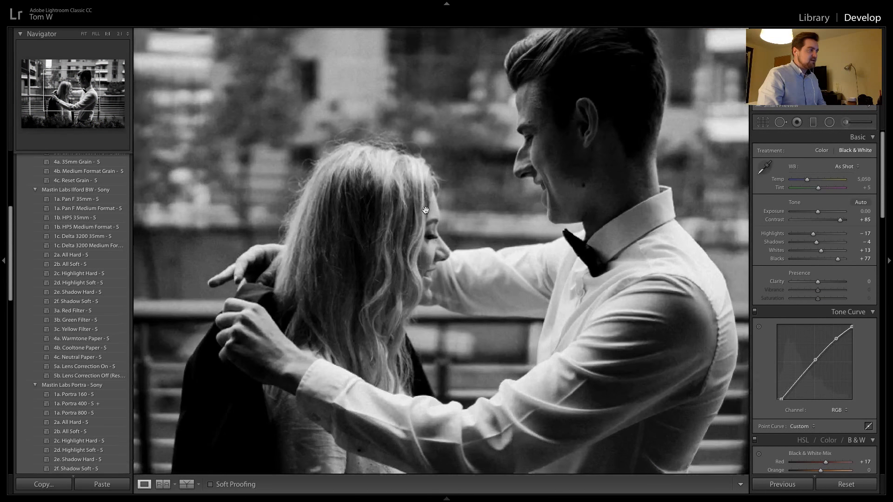
pyautogui.click(460, 219)
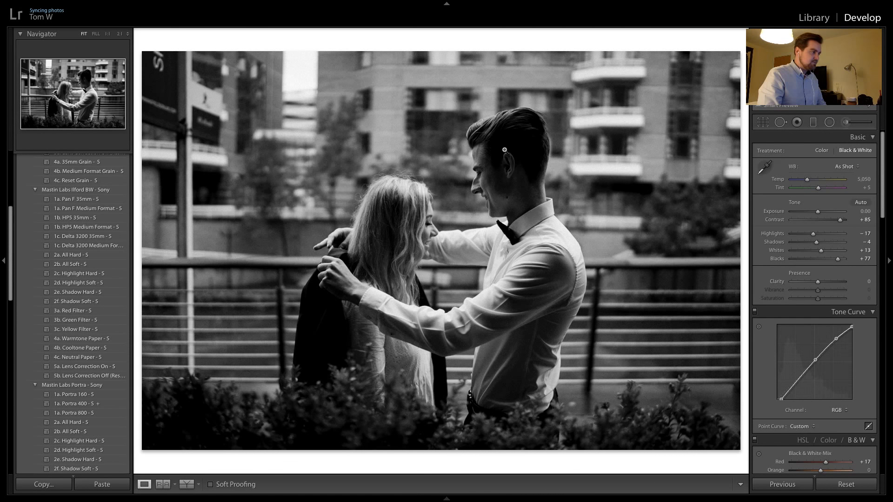
# Apply the previous photo's settings to the next two portraits behind the hedge and check the couple up close in the second
pyautogui.press('Right')
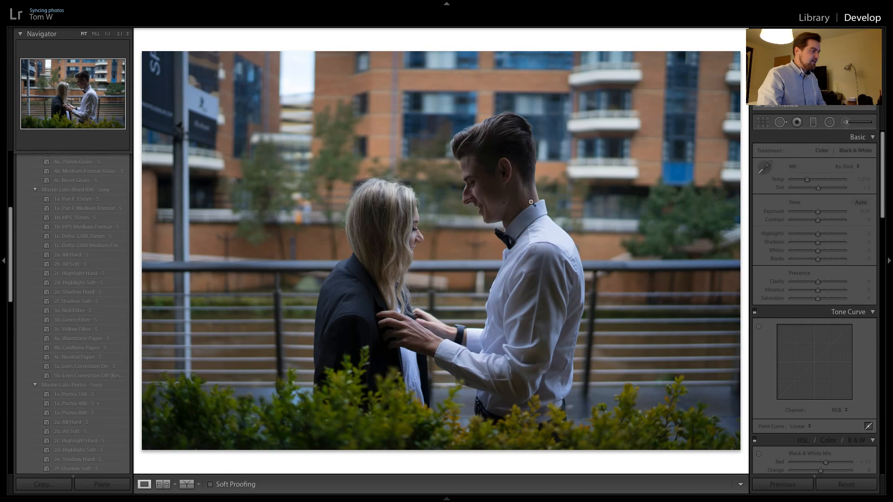
pyautogui.click(782, 484)
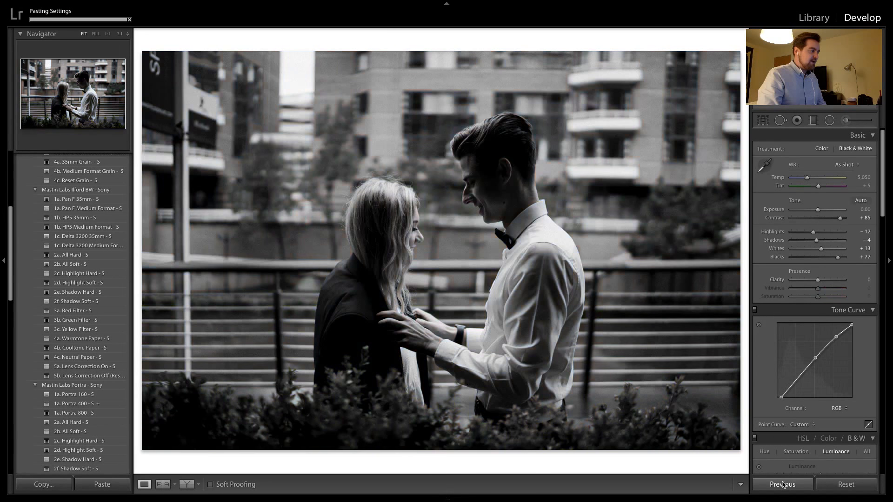
pyautogui.press('Right')
pyautogui.click(783, 484)
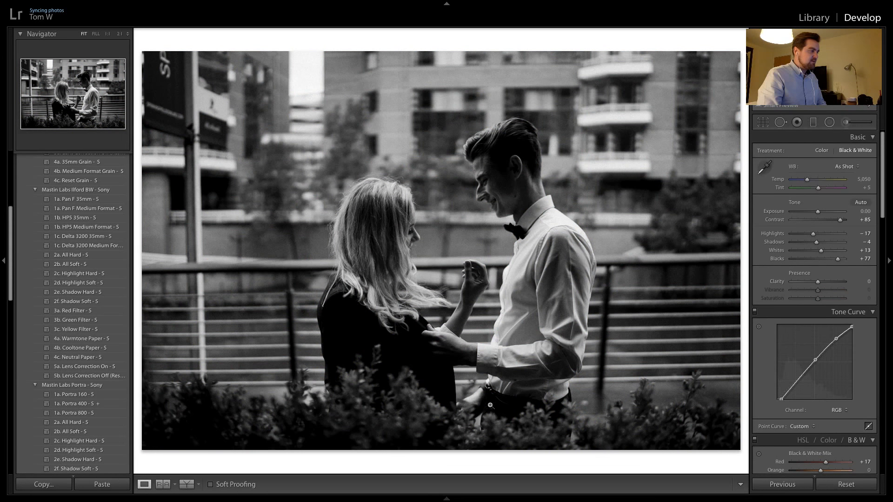
pyautogui.click(430, 251)
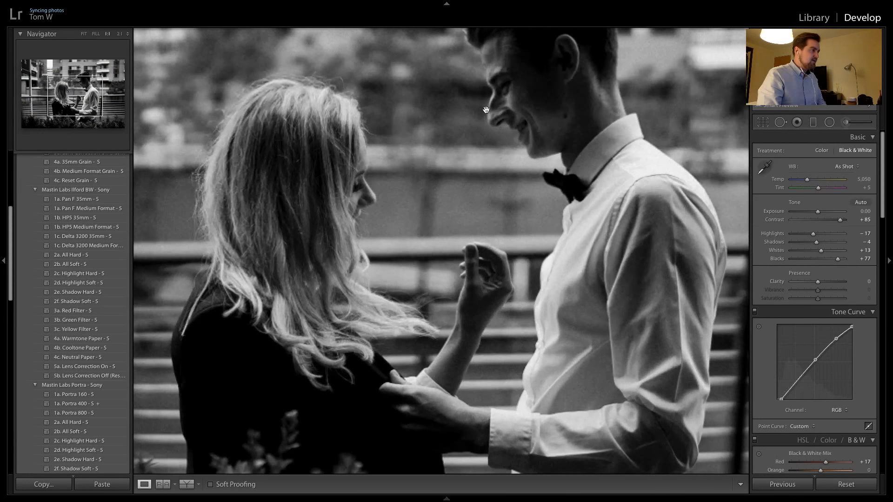
pyautogui.click(479, 95)
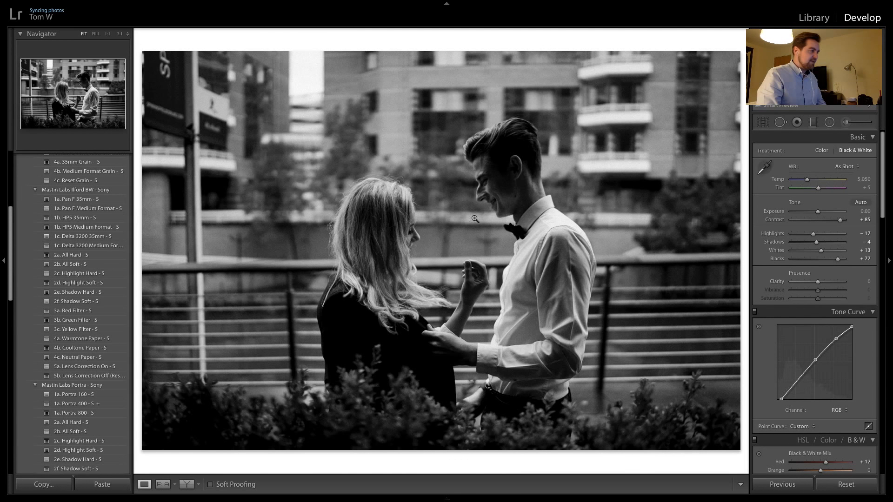
# Apply the previous photo's settings to the portrait with the woman's hand at her hair and the near-kiss portrait, inspecting the faces up close
pyautogui.press('Right')
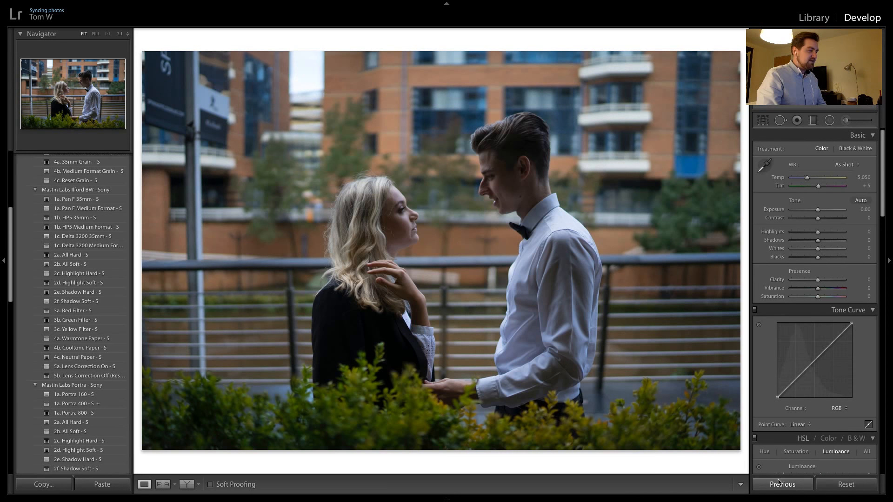
pyautogui.click(777, 484)
pyautogui.click(410, 220)
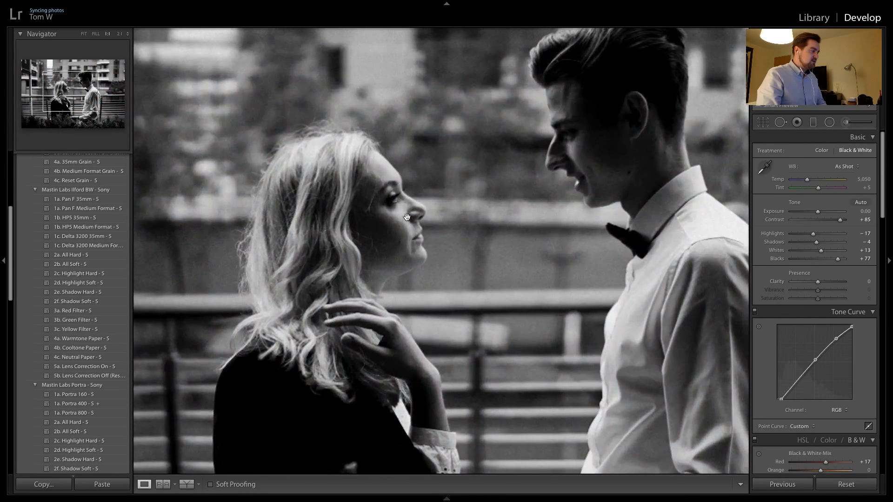
pyautogui.press('Right')
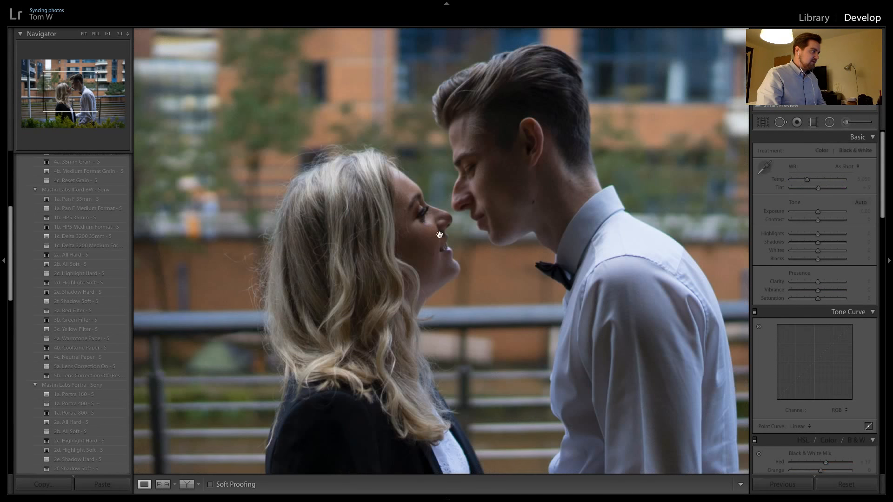
pyautogui.click(781, 483)
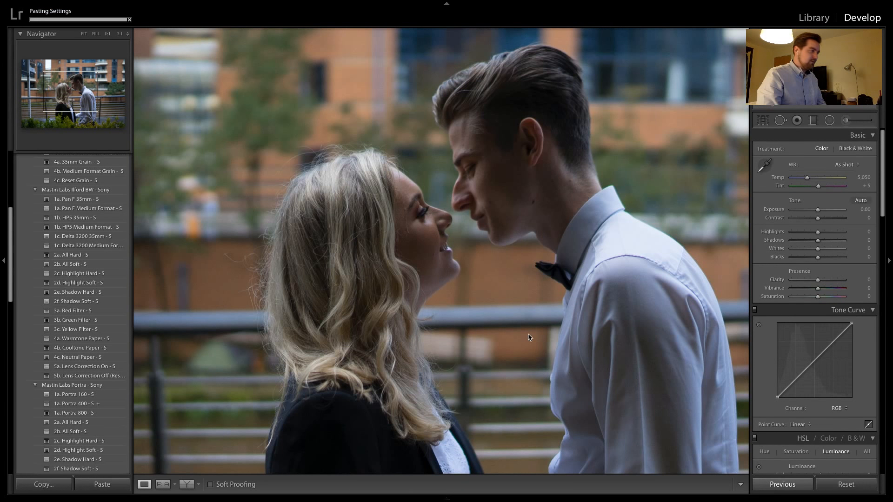
pyautogui.click(528, 335)
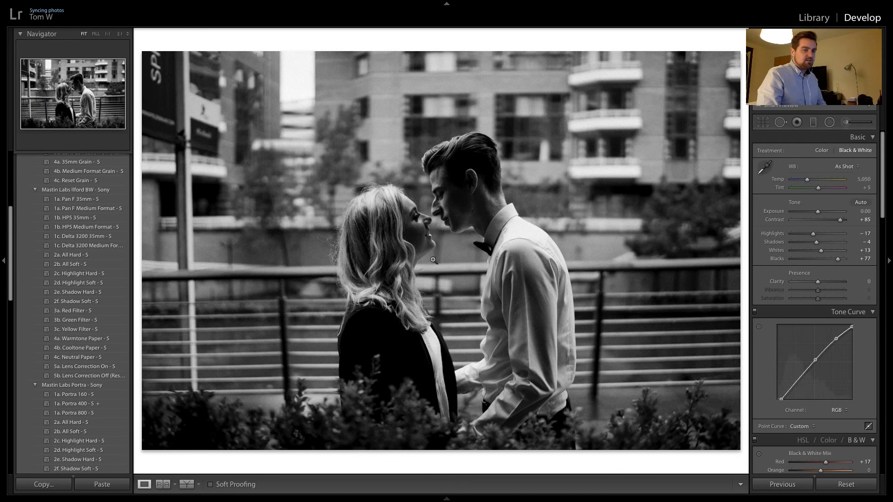
# Apply the previous photo's settings to the two kissing portraits behind the hedge
pyautogui.press('Right')
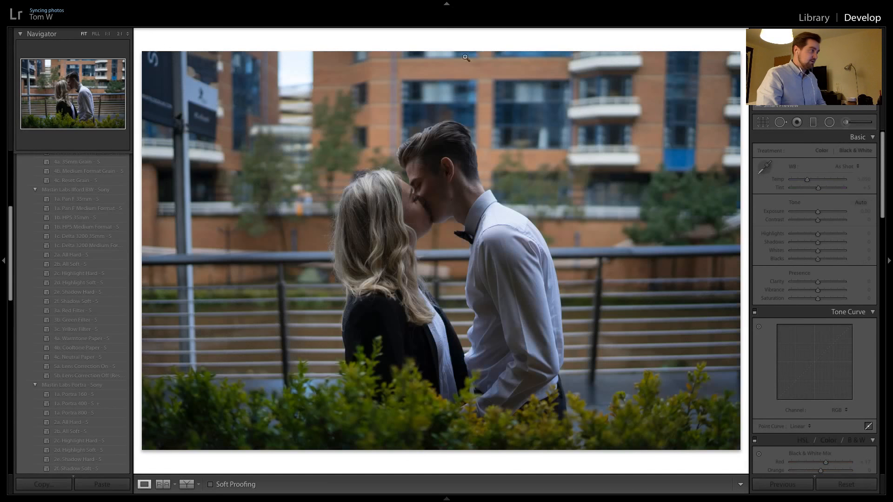
pyautogui.click(775, 485)
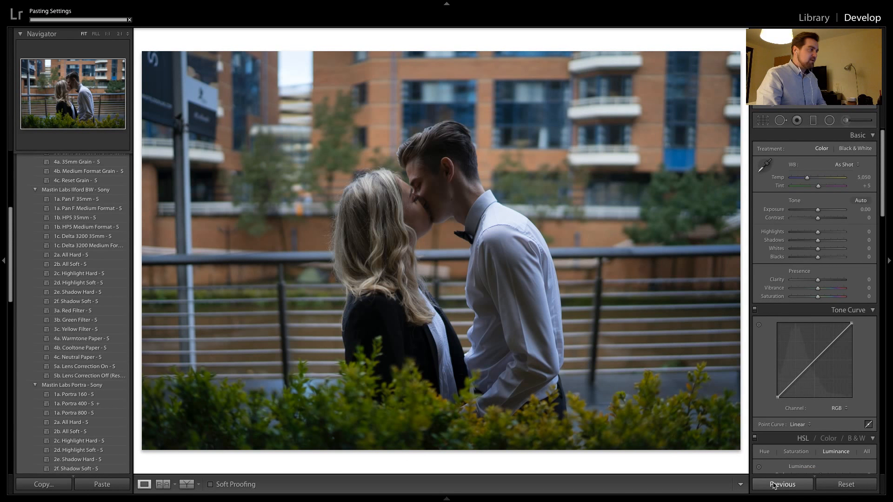
pyautogui.press('Right')
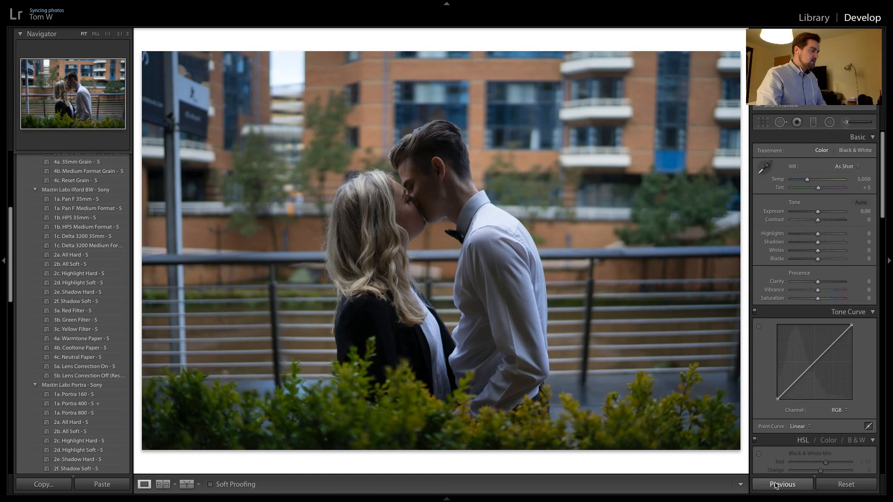
pyautogui.click(776, 486)
# Open the vertical portrait on the palm-lined walkway and examine the foliage and the couple up close
pyautogui.press('Right')
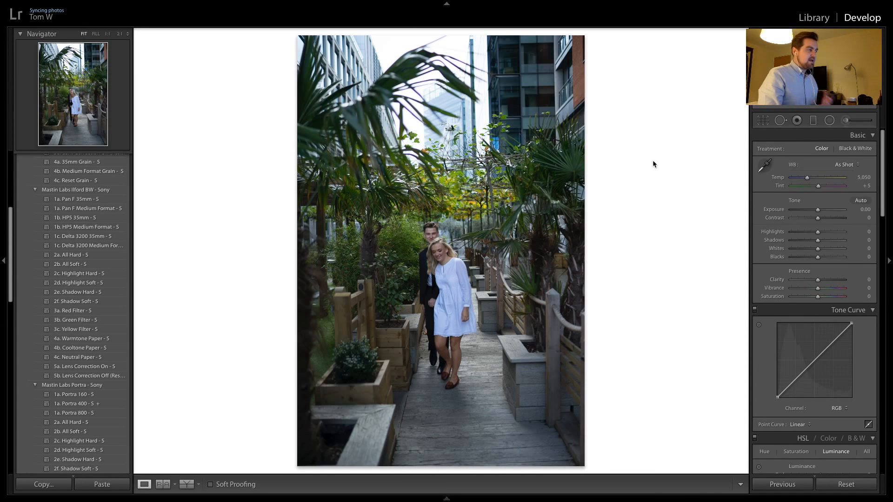
pyautogui.click(535, 187)
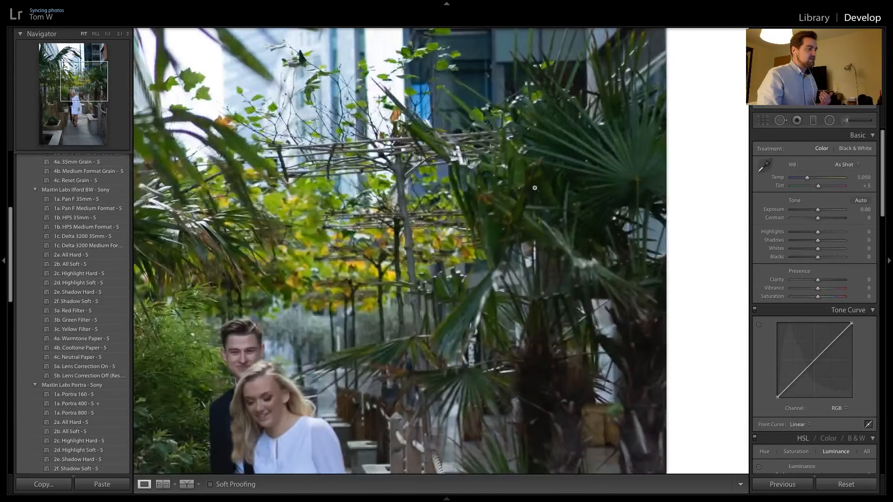
pyautogui.click(535, 188)
pyautogui.click(489, 286)
pyautogui.click(459, 264)
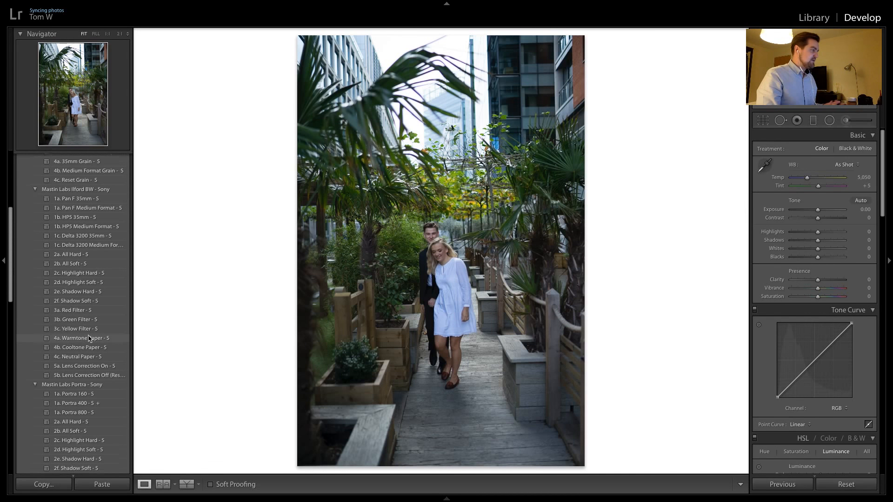
# Try the Portra 400 +1 SP preset on the walkway portrait and replace it with the Portra 400 - S preset
pyautogui.scroll(-5, 92, 337)
pyautogui.scroll(-3, 93, 338)
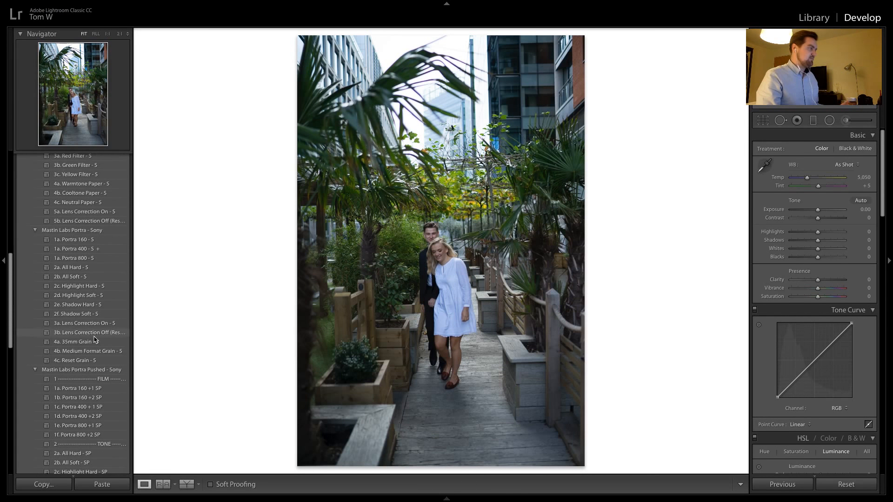
pyautogui.scroll(-1, 95, 340)
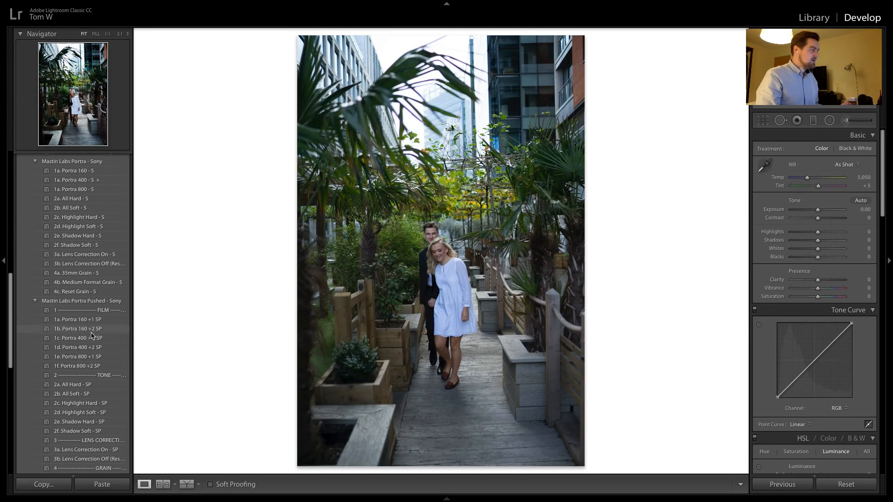
pyautogui.click(91, 338)
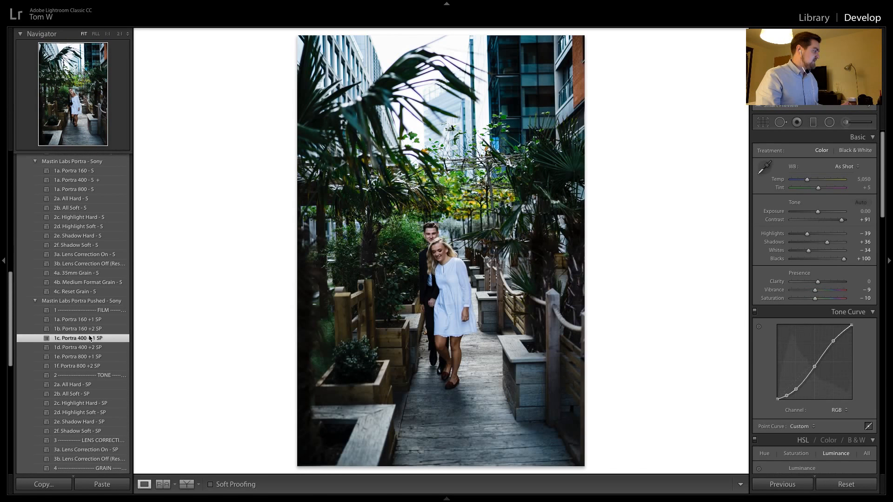
pyautogui.scroll(2, 98, 291)
pyautogui.click(99, 230)
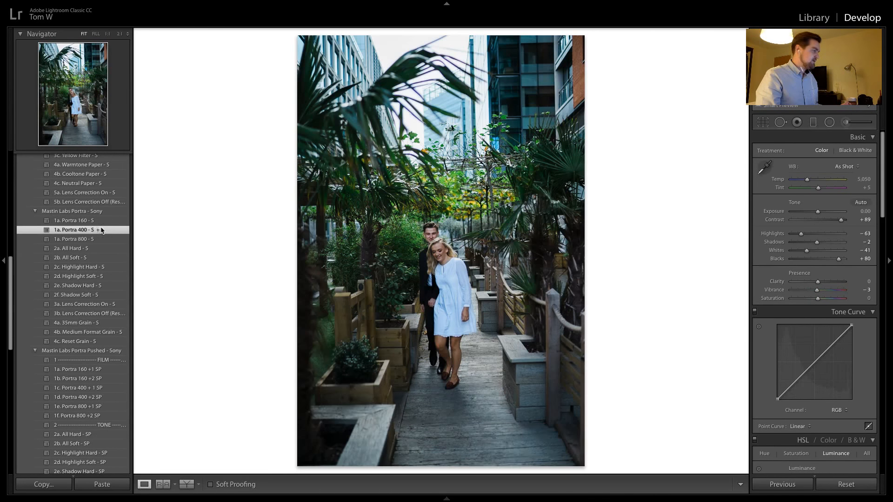
# Try the Daylight white balance on the walkway portrait, switch it to Cloudy, and check the couple's skin tones up close
pyautogui.click(845, 166)
pyautogui.click(850, 178)
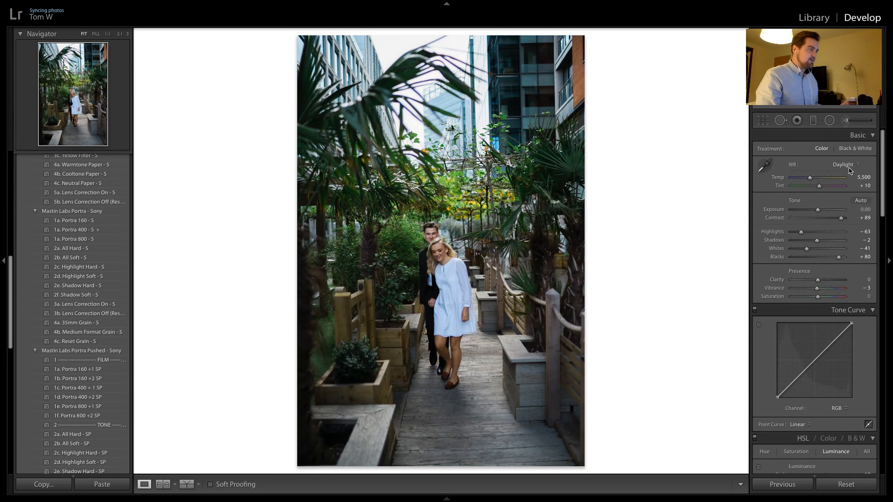
pyautogui.click(845, 166)
pyautogui.click(847, 172)
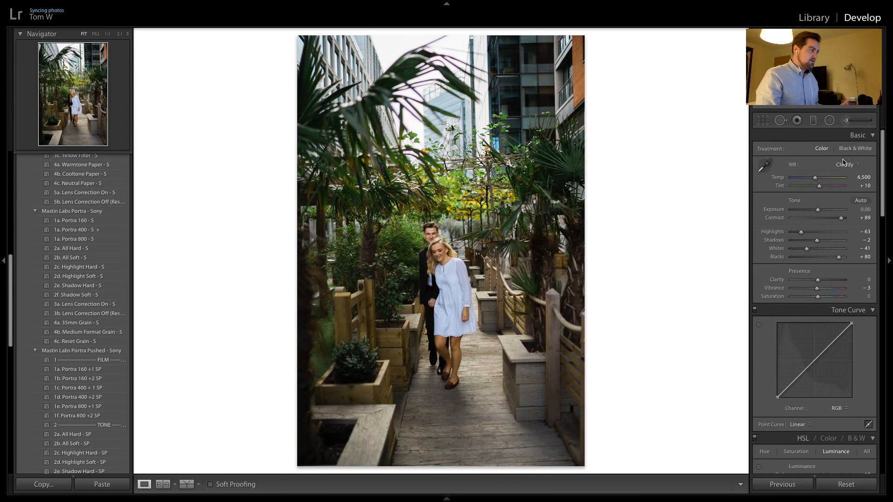
pyautogui.click(440, 251)
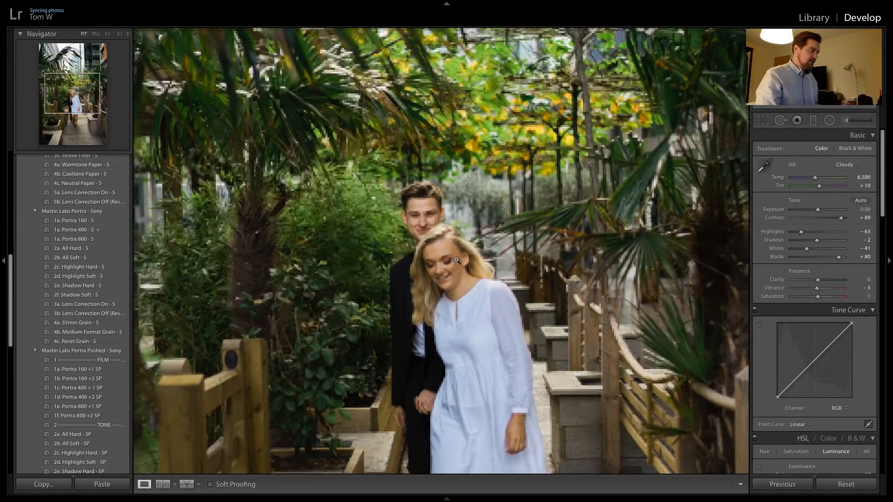
pyautogui.click(457, 261)
# Raise the walkway portrait's exposure to +1.05, refine it to +0.90, and compare the edit with the unedited photo
pyautogui.moveTo(817, 211); pyautogui.dragTo(822, 213)
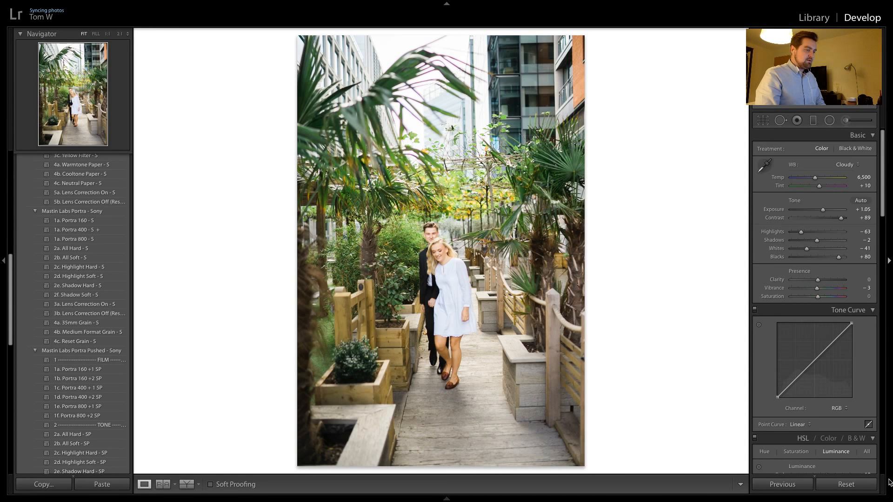
pyautogui.click(862, 486)
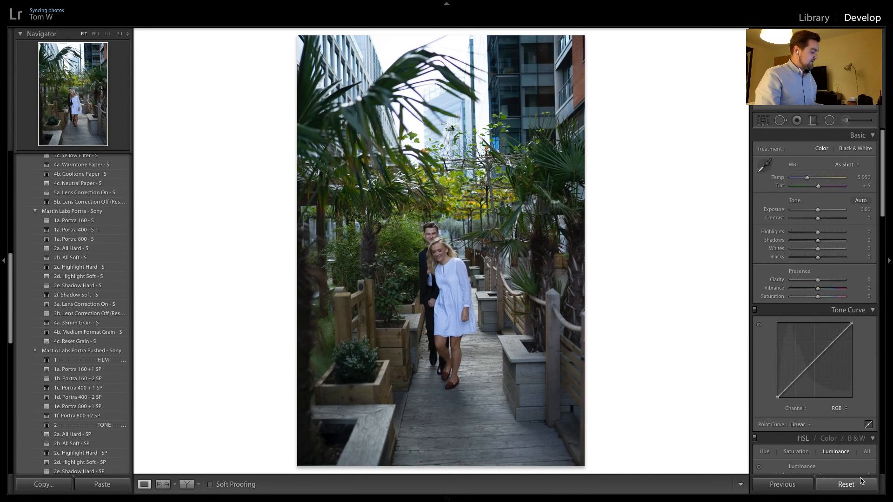
pyautogui.hotkey('ctrl', 'z')
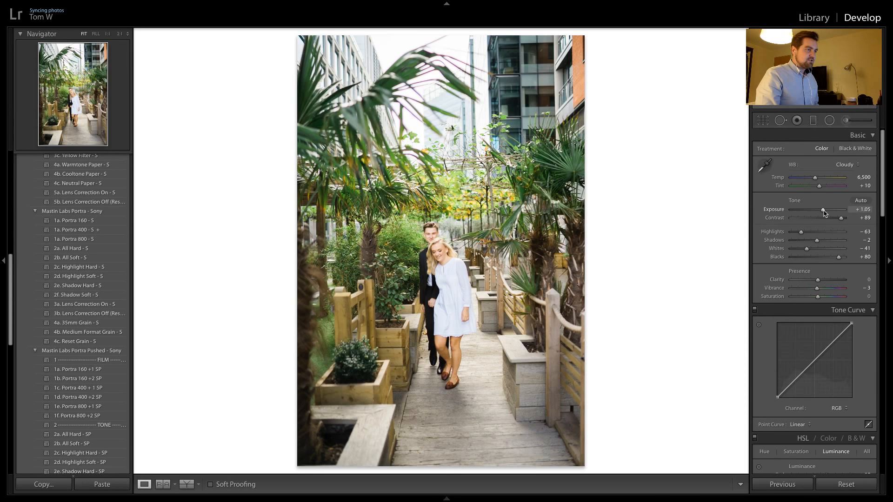
pyautogui.moveTo(824, 212); pyautogui.dragTo(823, 213)
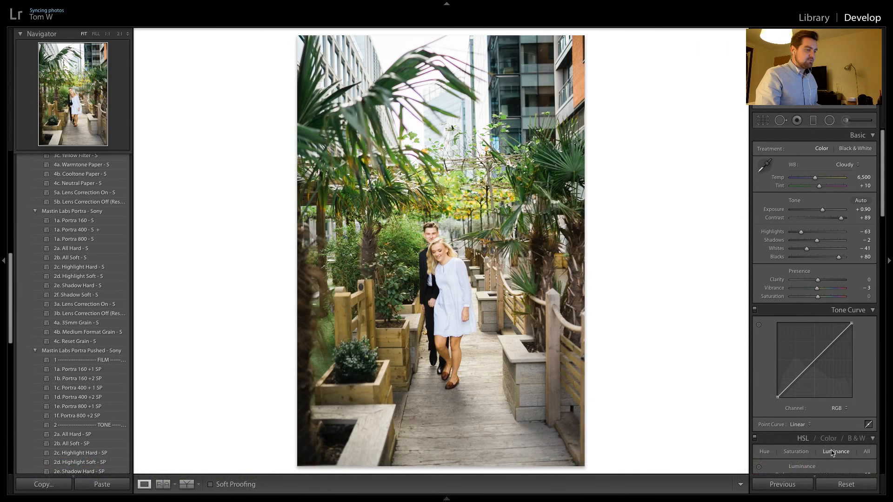
pyautogui.click(845, 485)
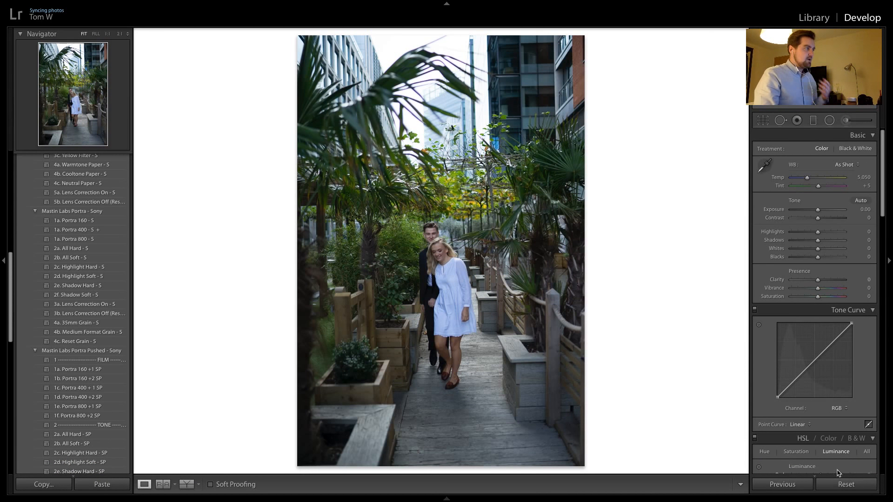
pyautogui.hotkey('ctrl', 'z')
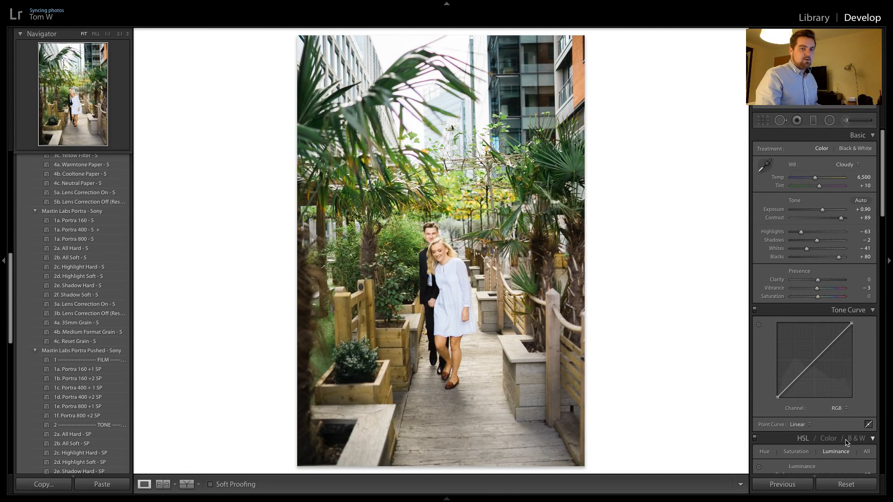
# Apply the previous photo's settings to the closer vertical walkway portrait, the couple seen from behind, and the landscape portrait facing the camera
pyautogui.press('Right')
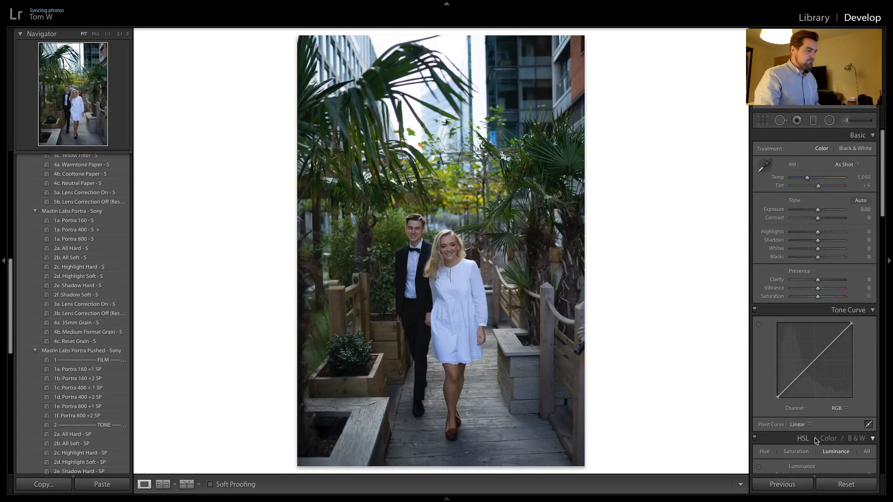
pyautogui.click(776, 483)
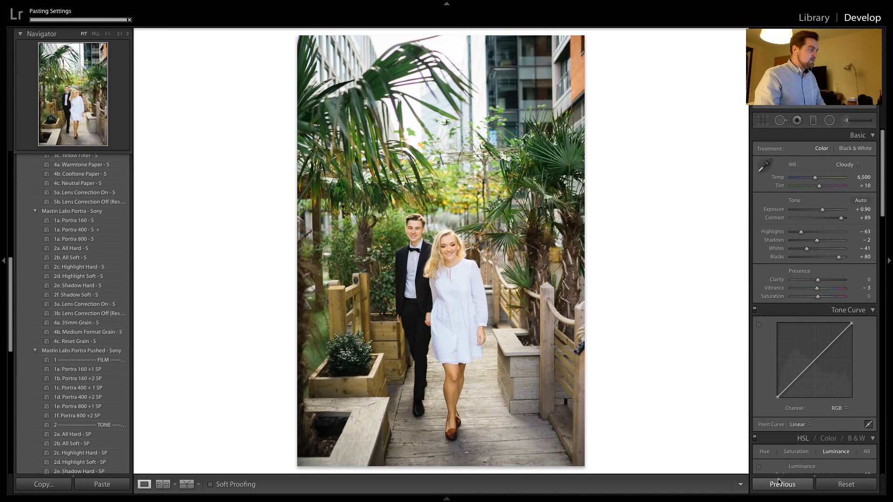
pyautogui.press('Right')
pyautogui.click(778, 482)
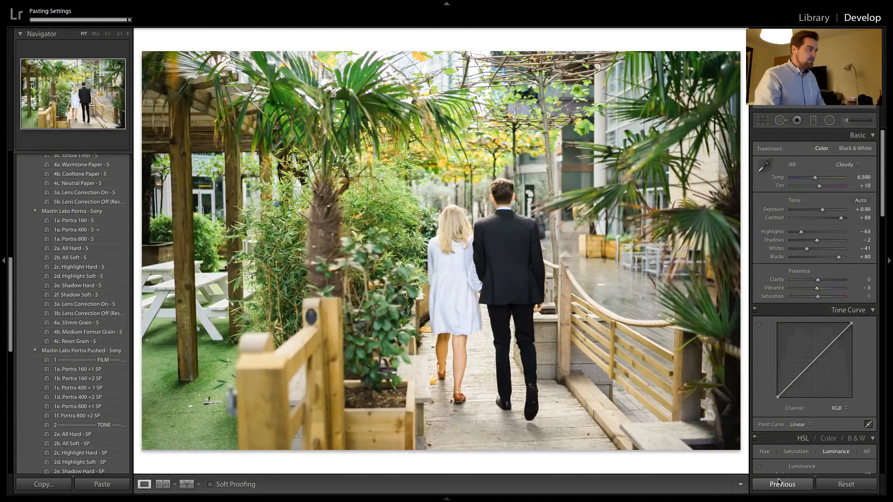
pyautogui.press('Right')
pyautogui.click(778, 482)
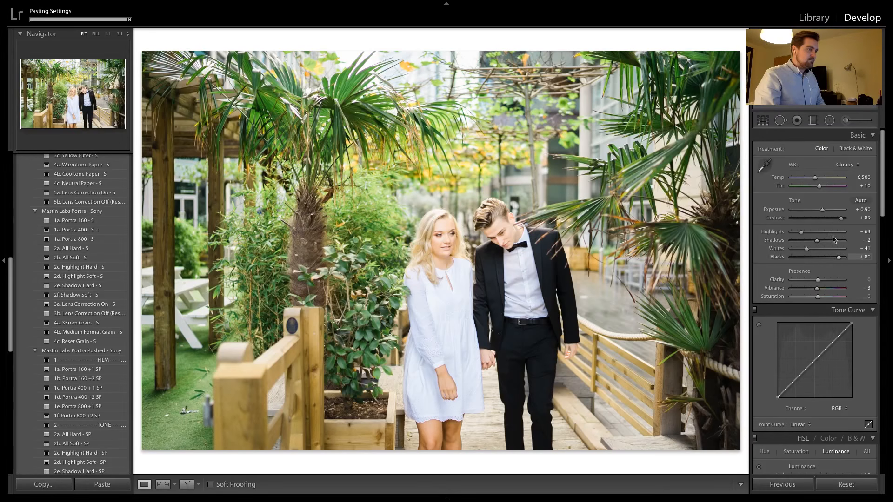
# Set the exposure of the landscape walkway portrait facing the camera to +0.20 and compare it with the neighbouring walkway photos
pyautogui.press('Left')
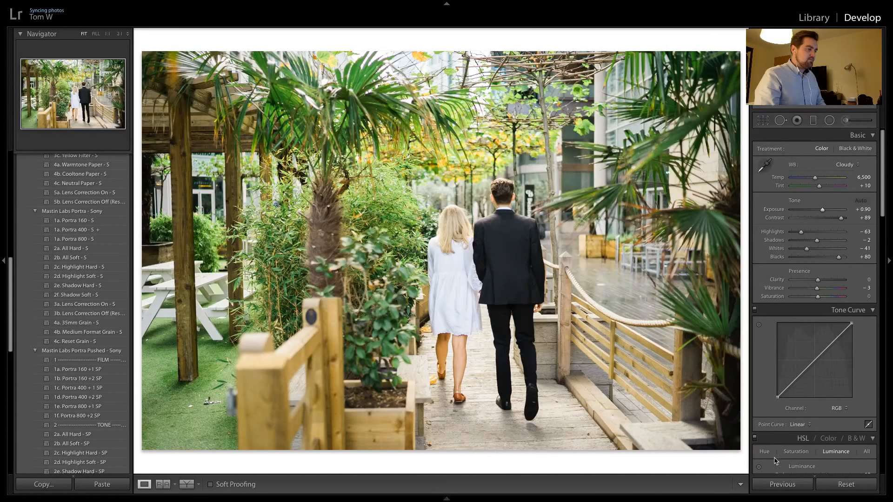
pyautogui.click(782, 485)
pyautogui.press('Right')
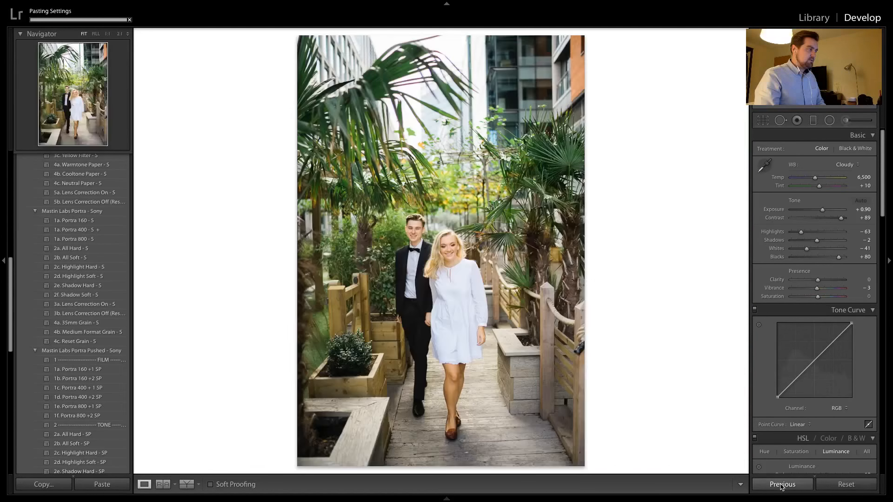
pyautogui.press('Left')
# Apply the previous photo's settings to the two closer landscape portraits among the palms and check the couple's faces up close
pyautogui.press('Left')
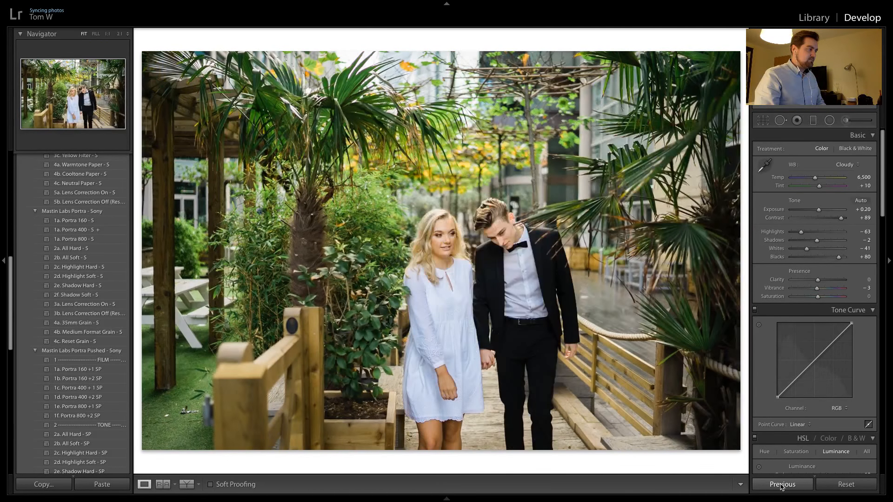
pyautogui.press('Left')
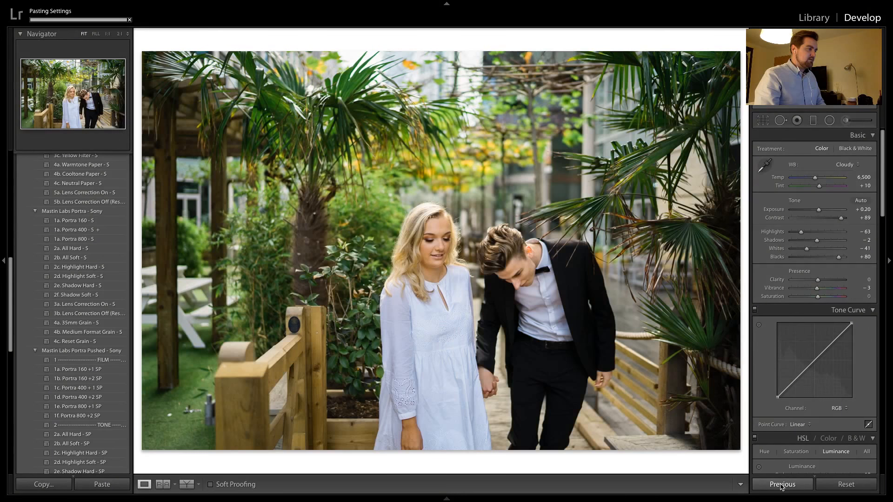
pyautogui.press('Right')
pyautogui.click(783, 486)
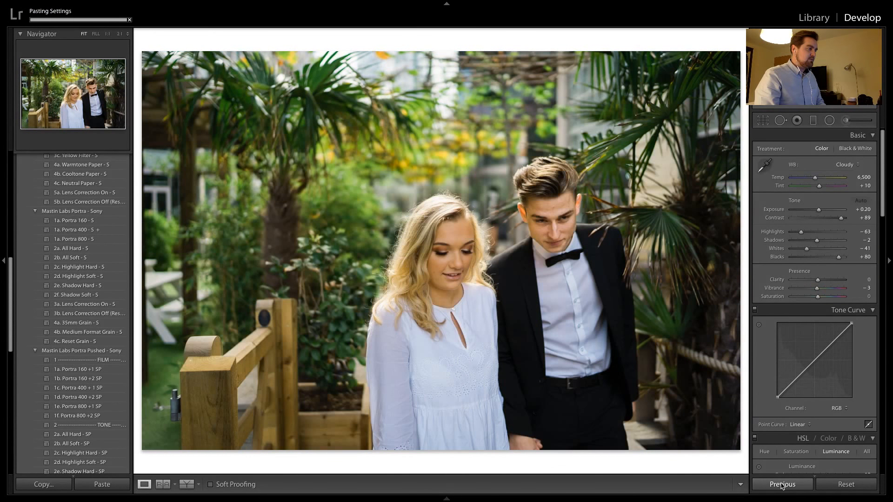
pyautogui.press('Right')
pyautogui.click(513, 237)
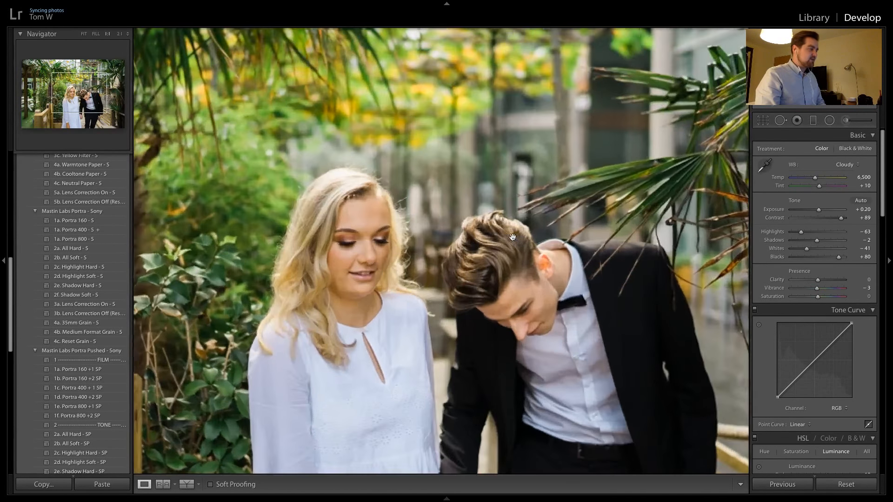
pyautogui.click(514, 250)
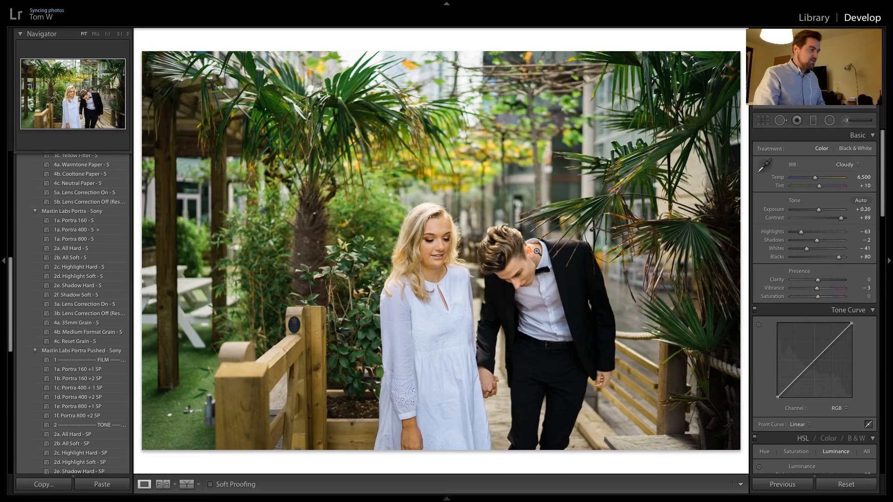
pyautogui.press('Right')
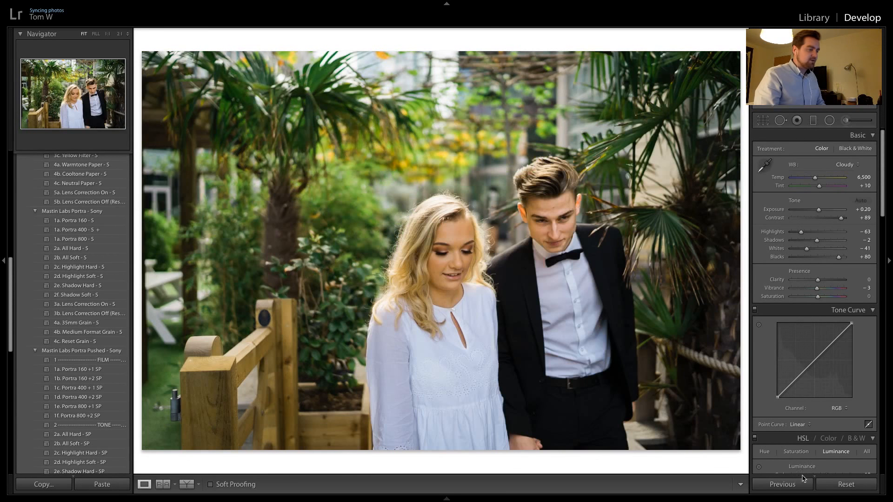
pyautogui.click(799, 484)
# Open the portrait of the couple behind the café window and apply the Ilford Delta 3200 Medium Format preset
pyautogui.press('Right')
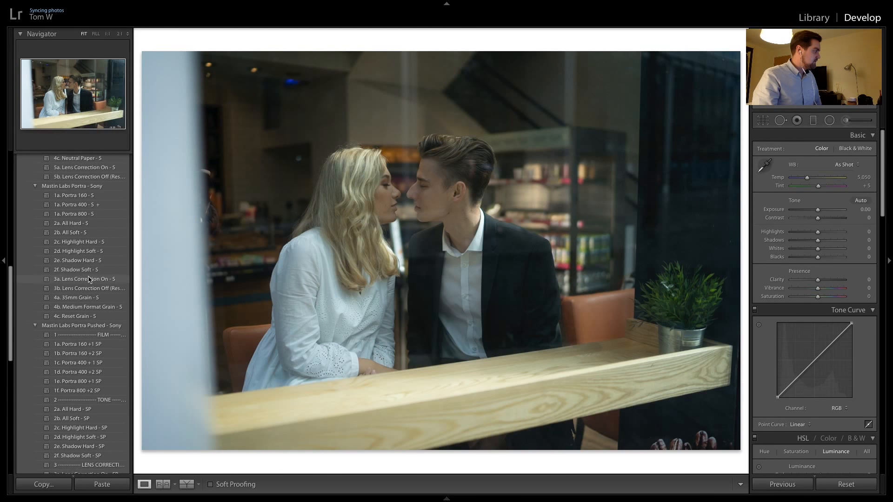
pyautogui.scroll(-5, 90, 283)
pyautogui.scroll(10, 93, 270)
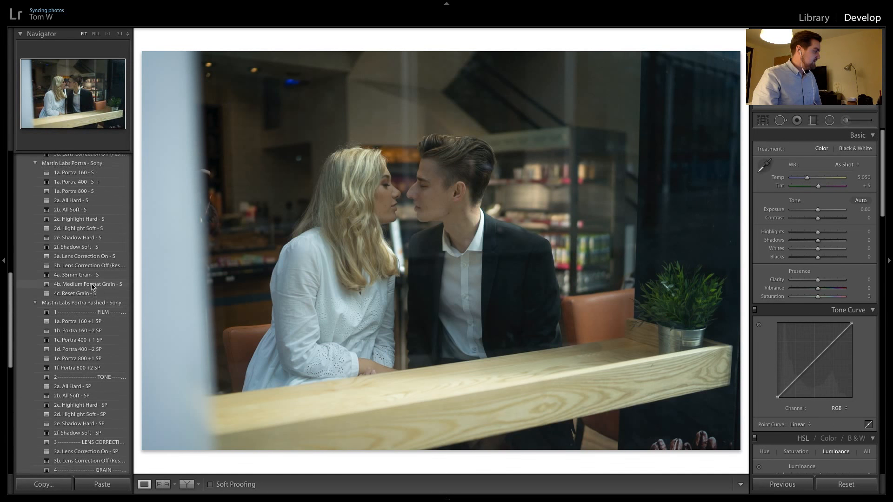
pyautogui.click(114, 225)
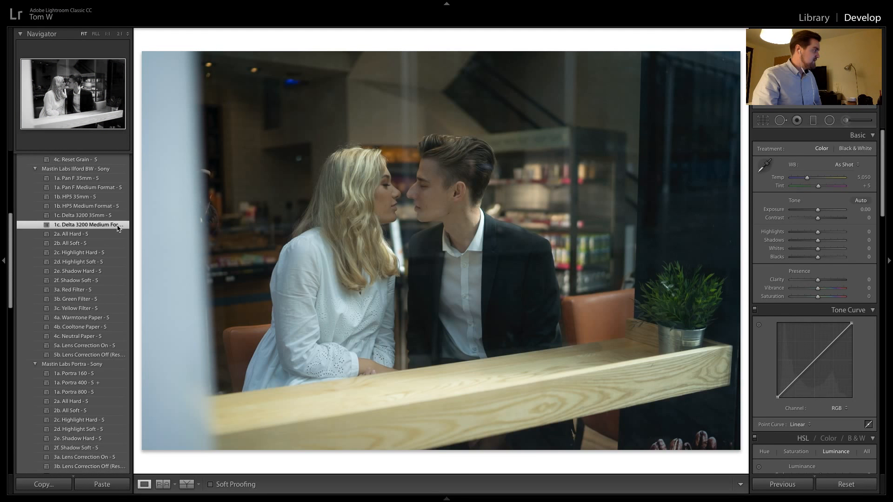